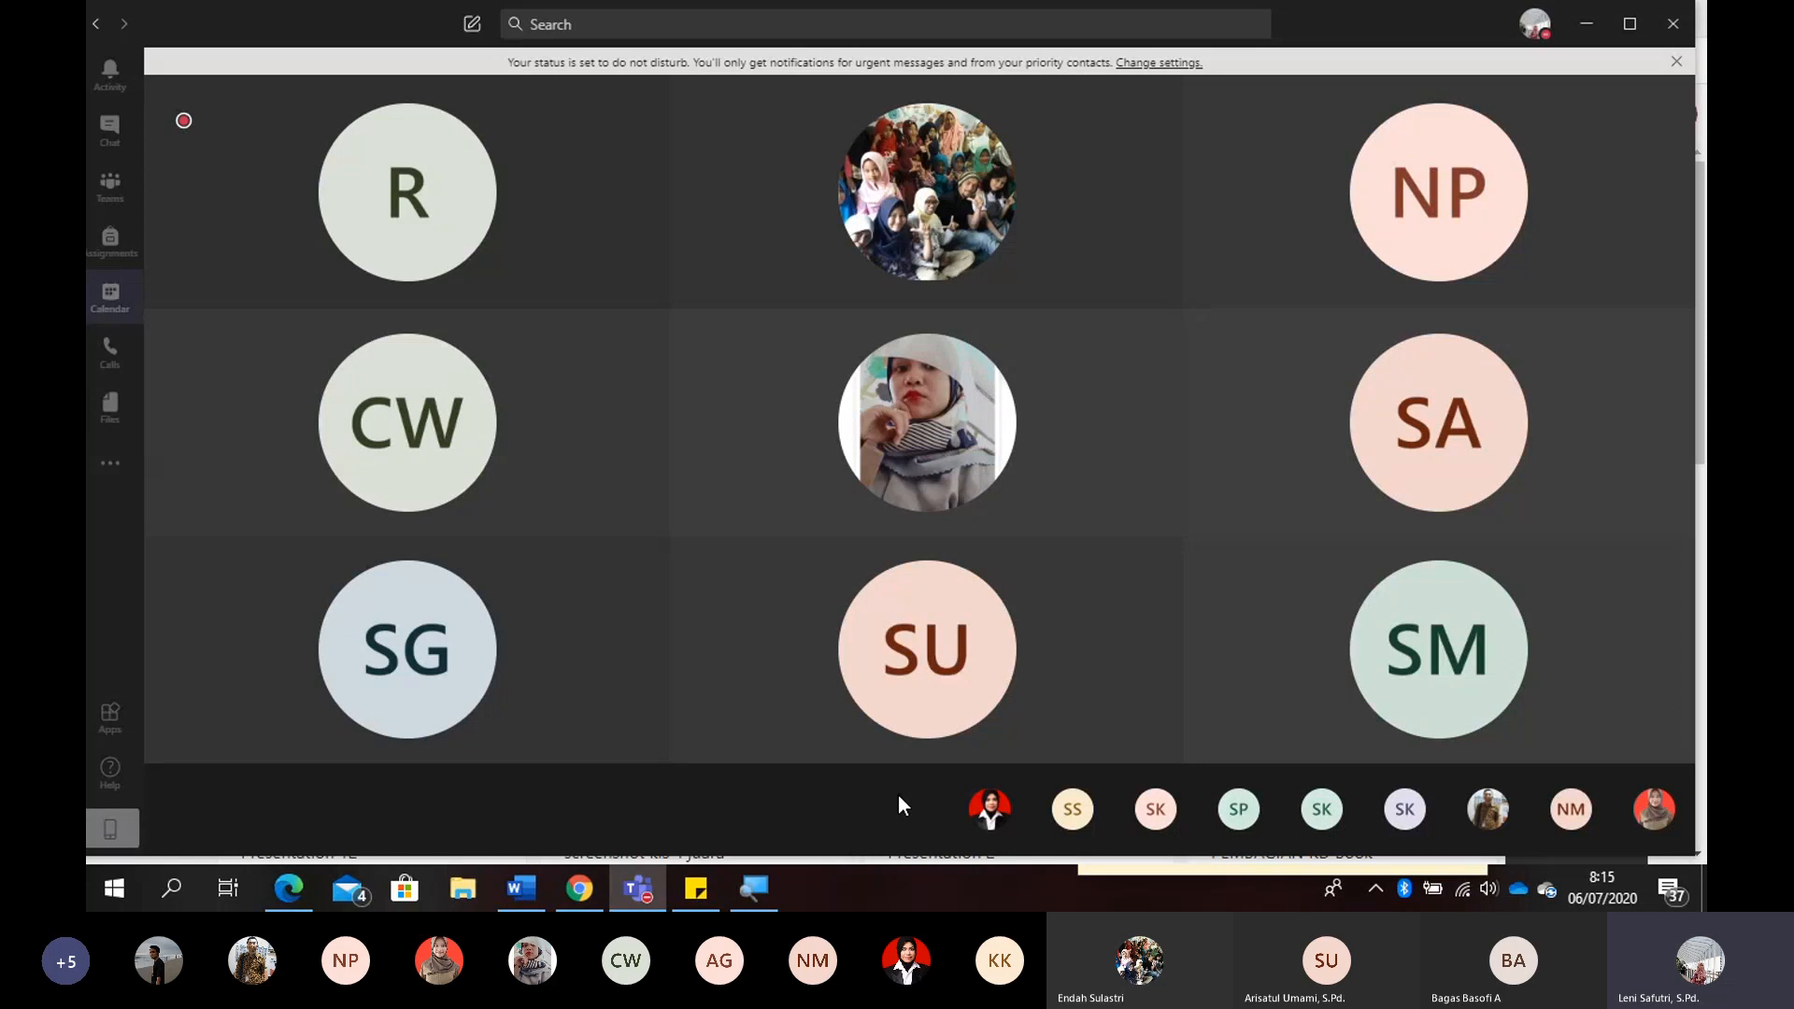
- Switch to Chrome and view the introduction and contact info of the Sway profile
mouse_move(781, 804)
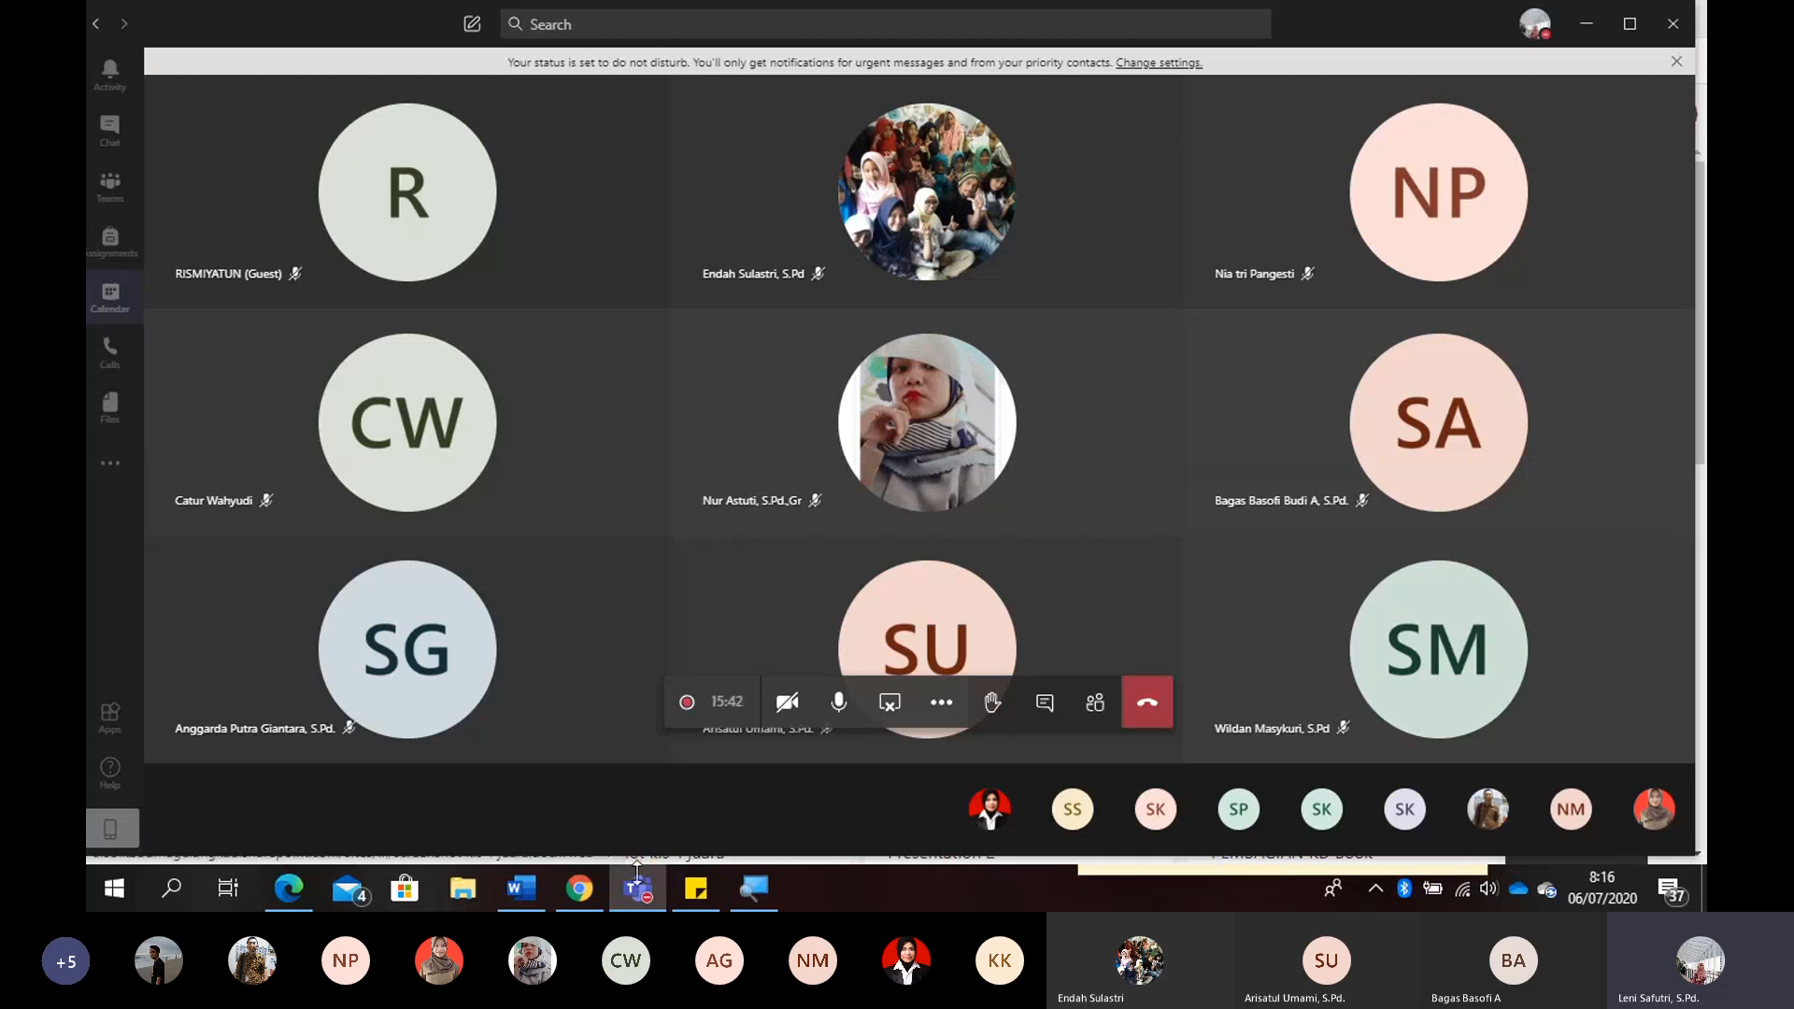
left_click(575, 895)
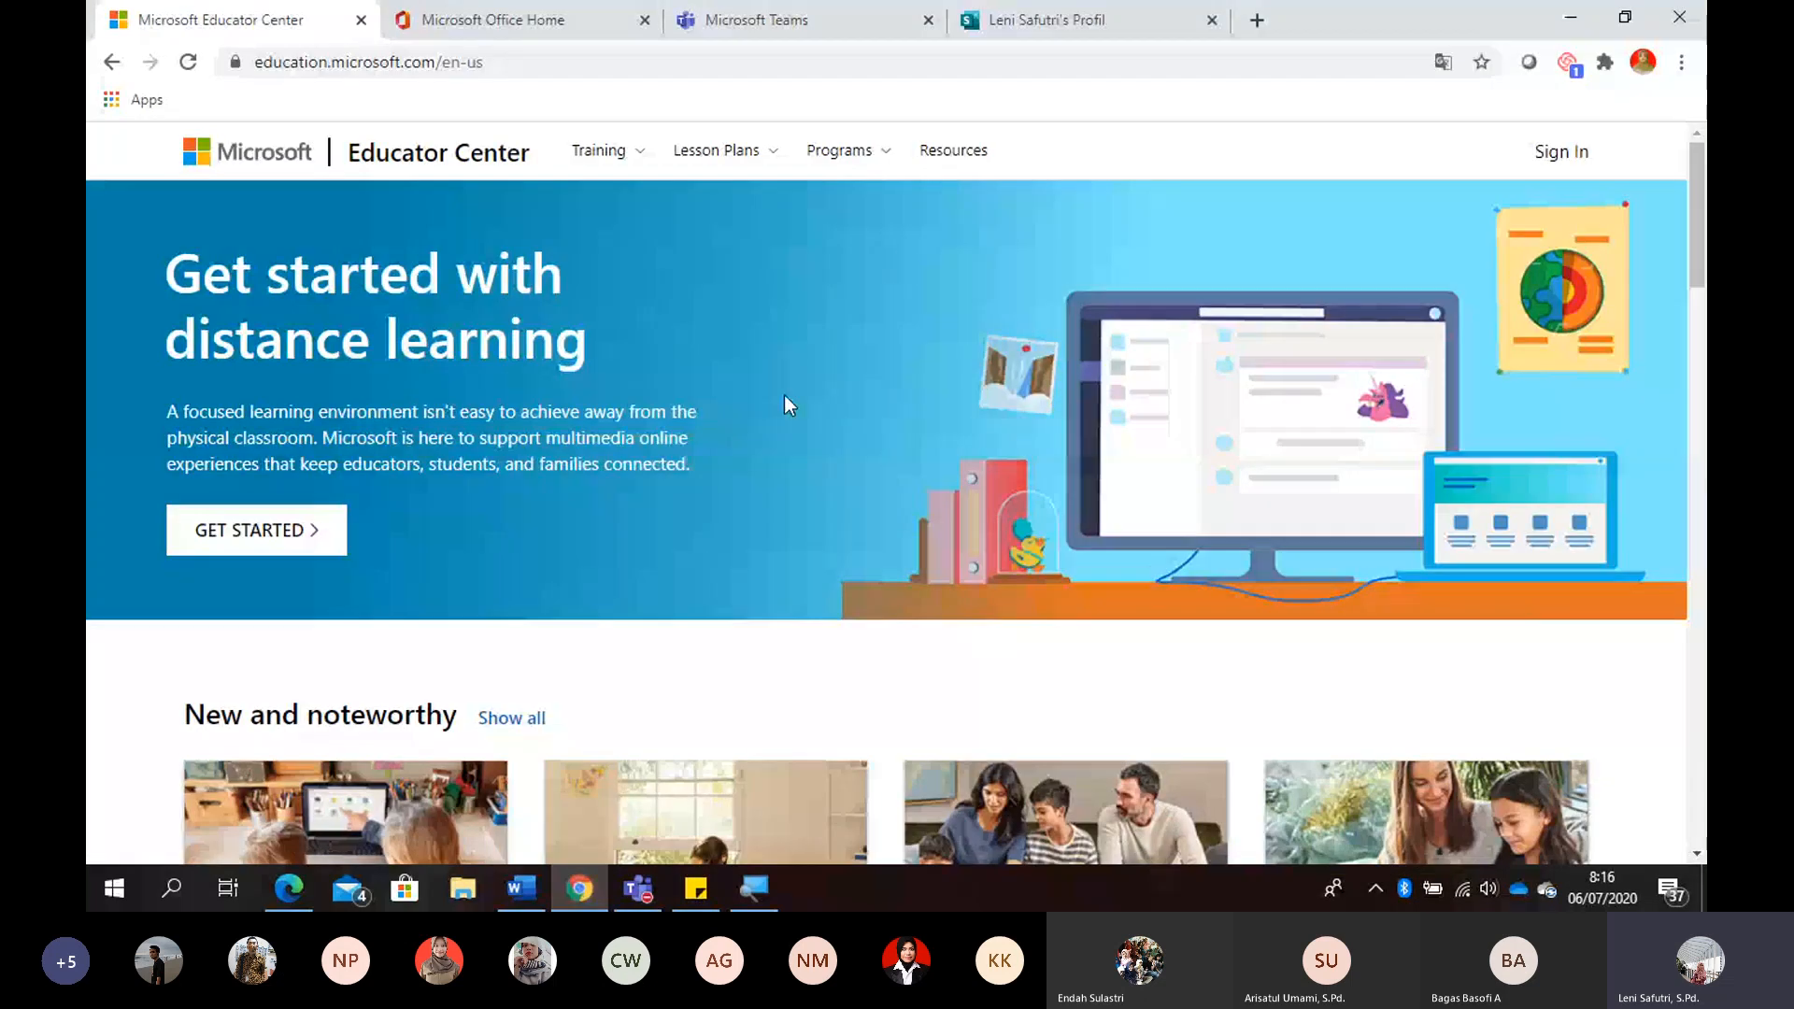
left_click(1044, 31)
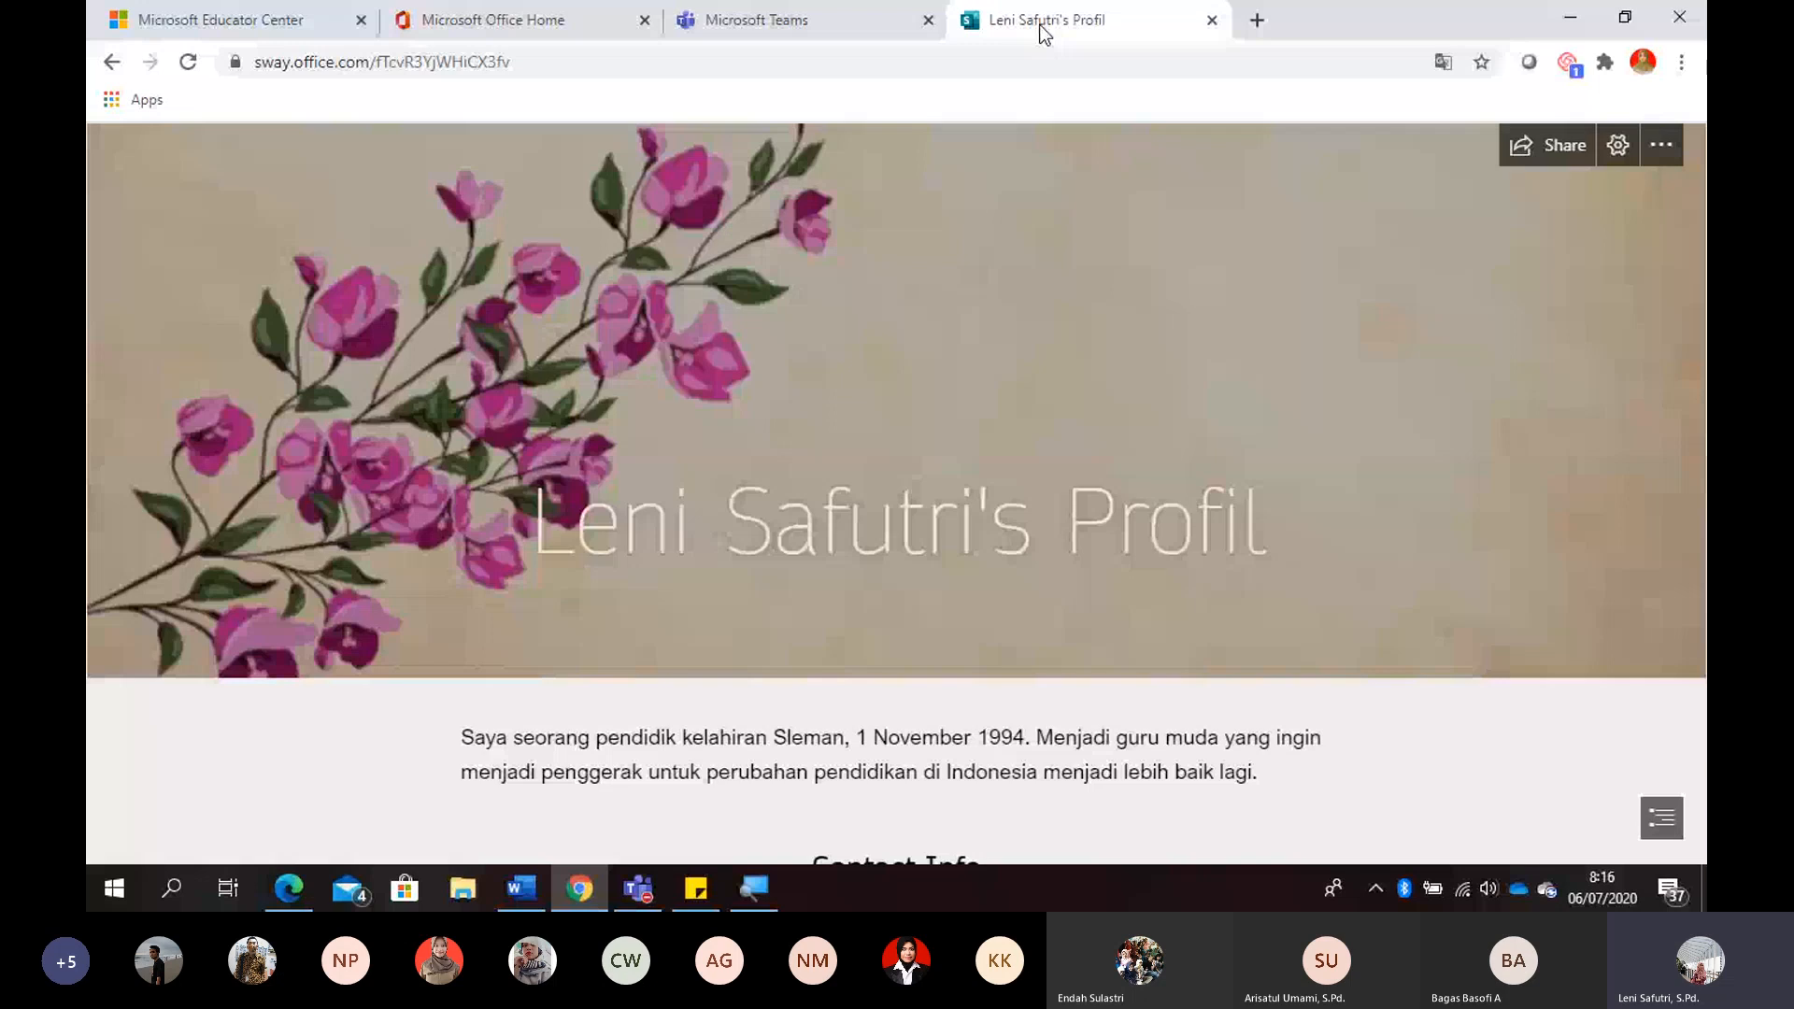
key("Page_Down")
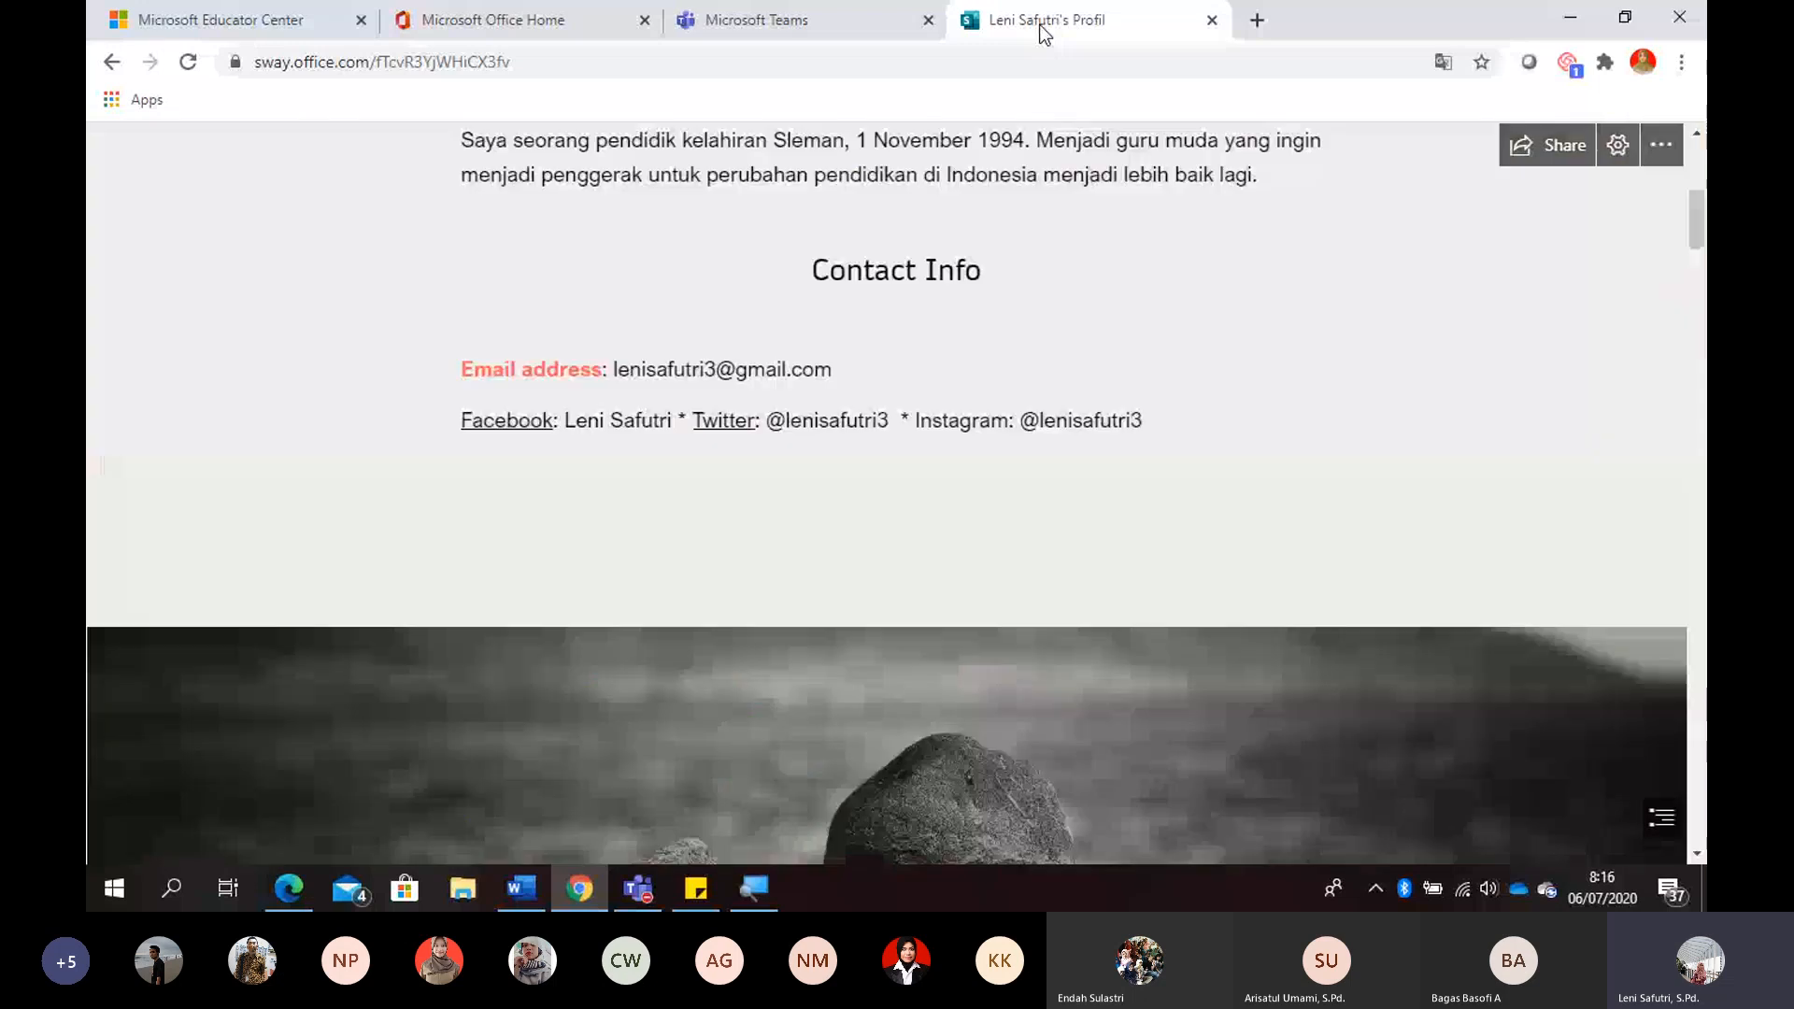
key("Page_Up")
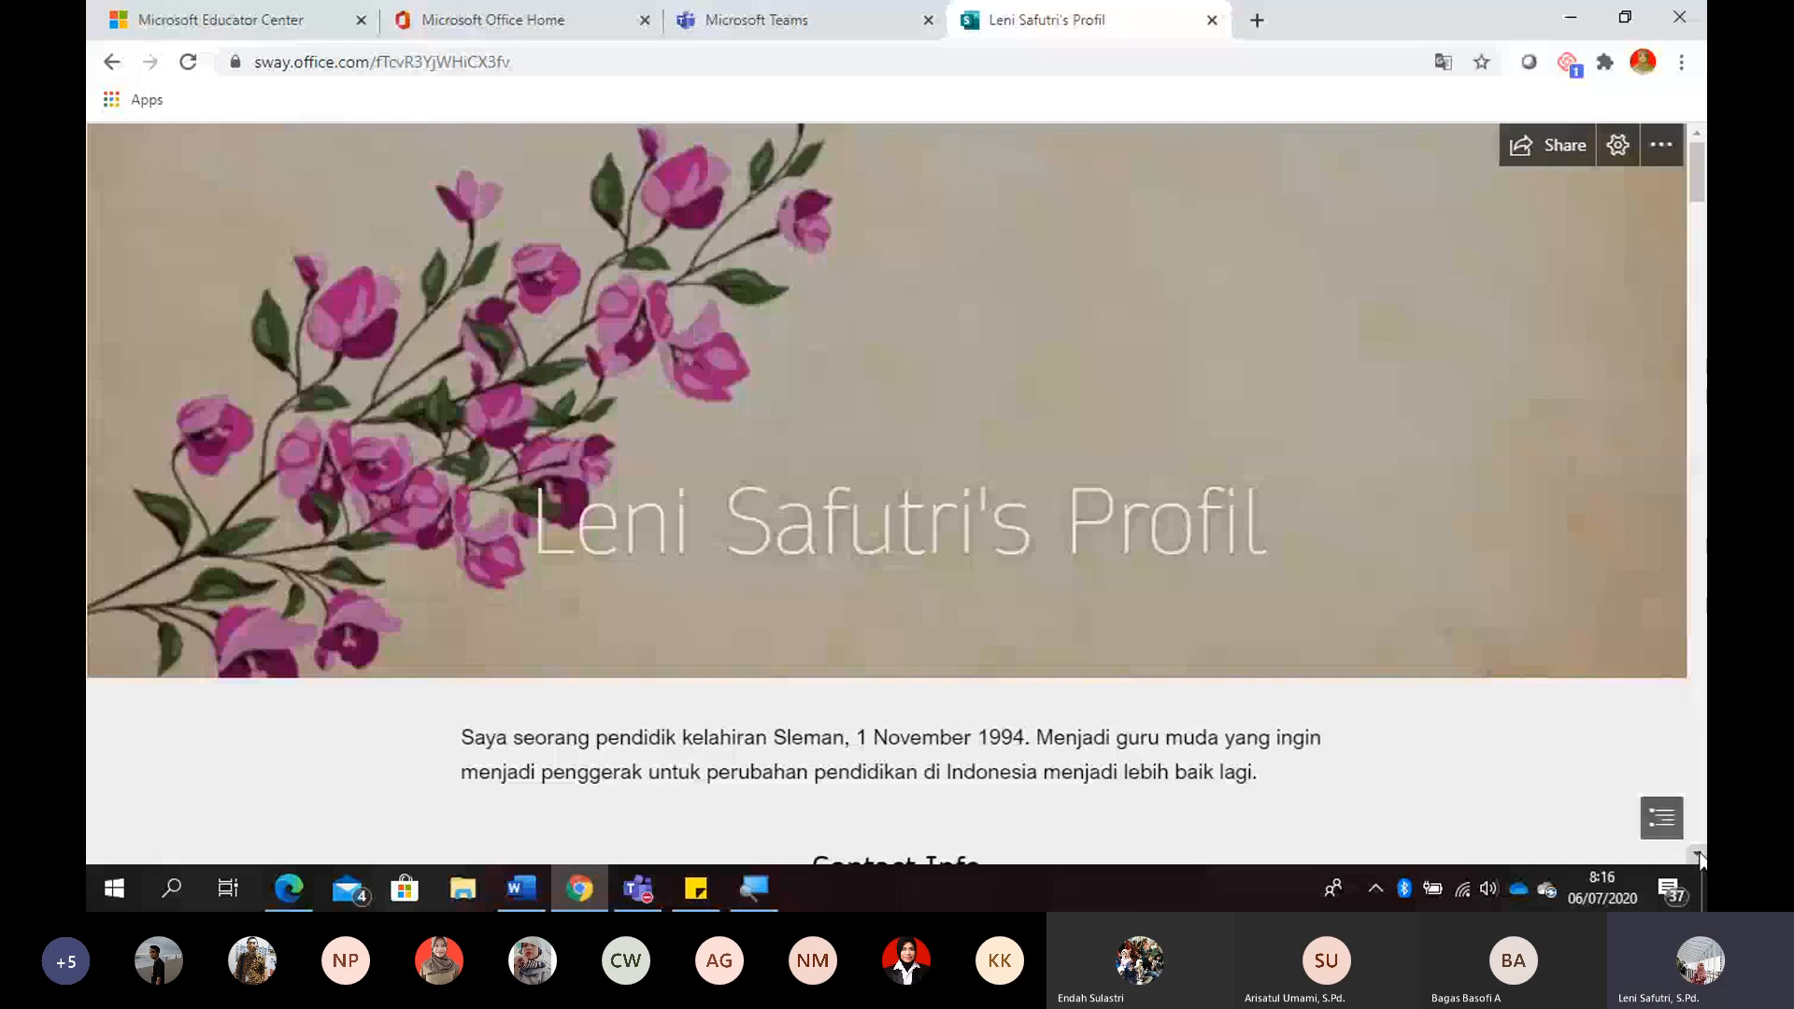
scroll(1700, 856, "down", 3)
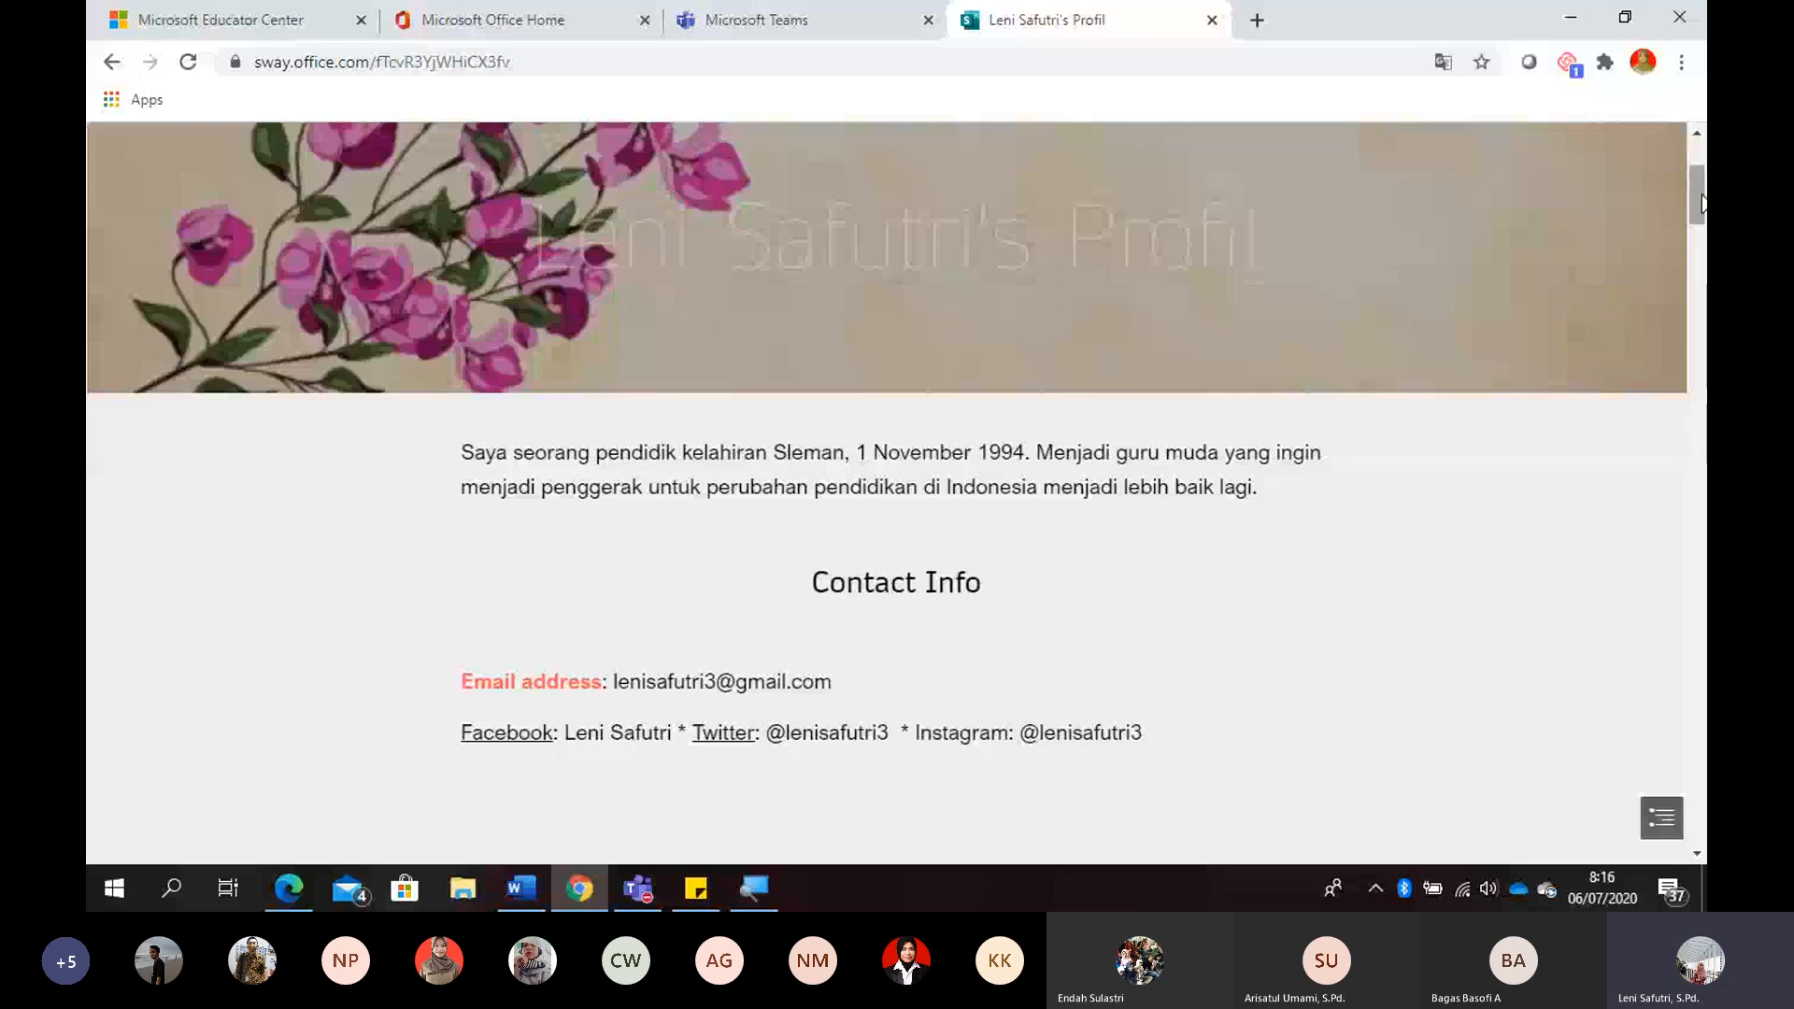
- Read through the Sway profile's teaching experience, Skills and Hobby, and Education sections
left_click_drag(1700, 203, 1702, 304)
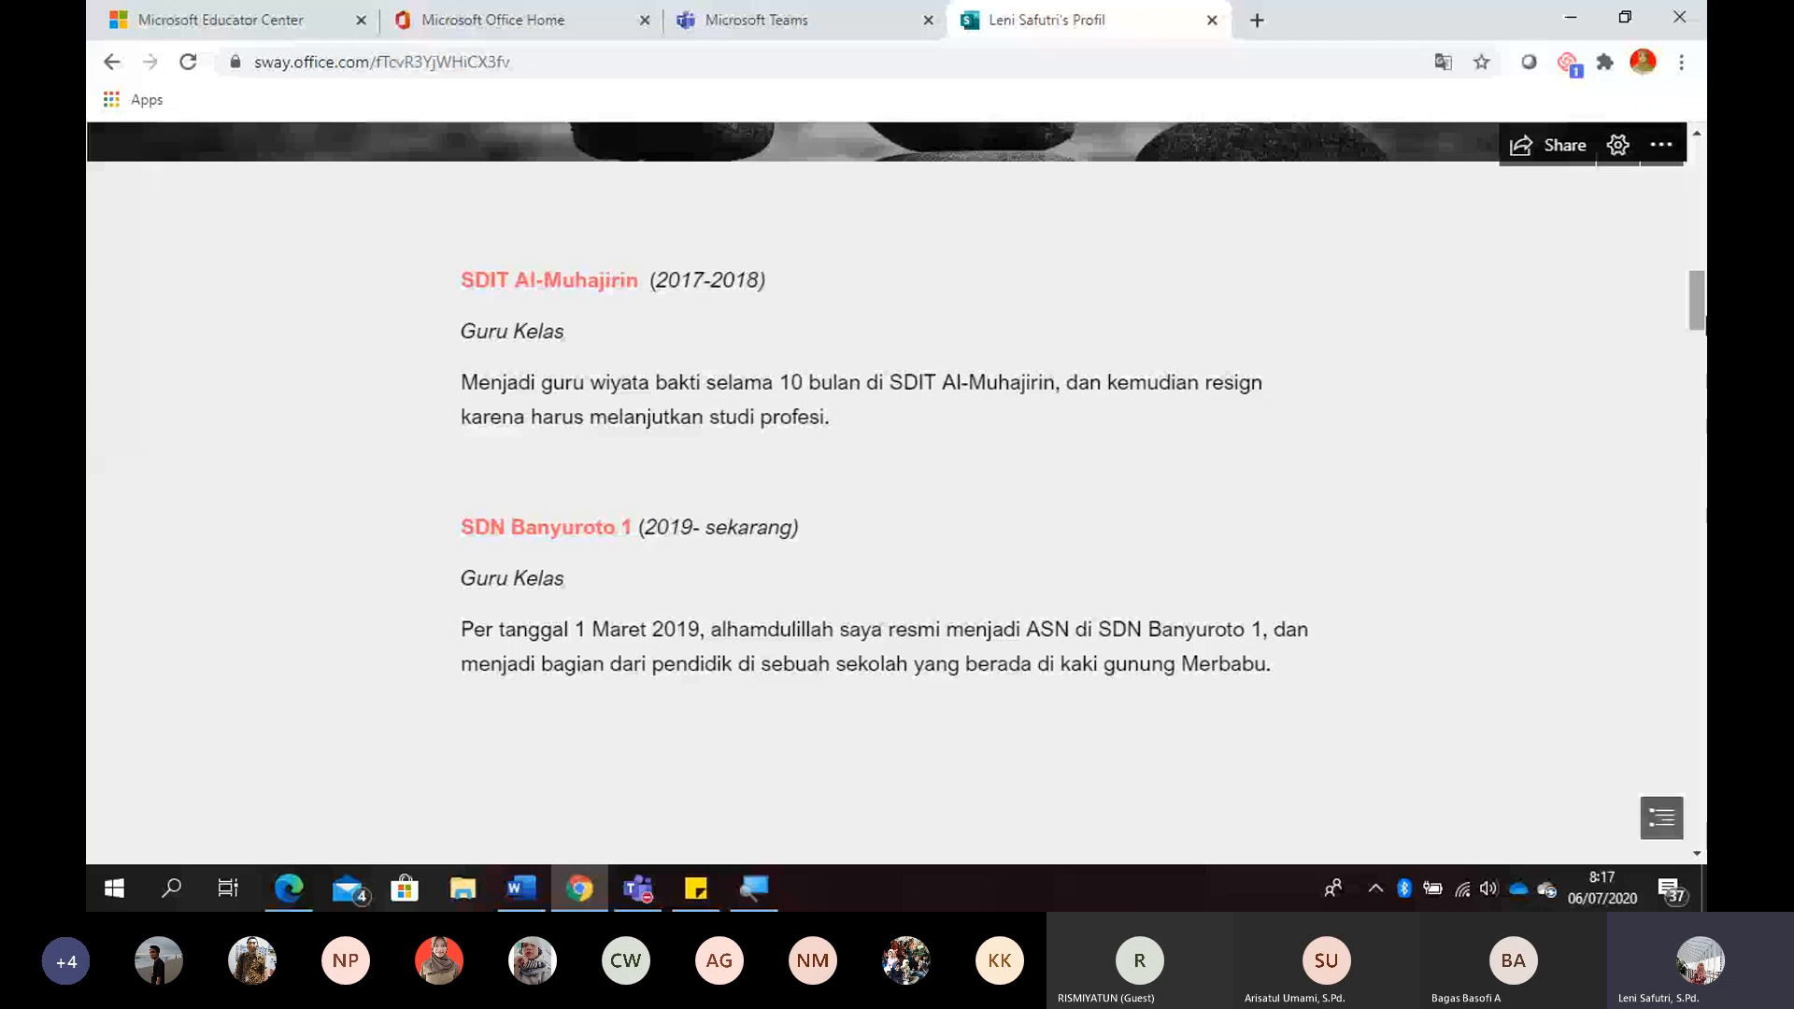
left_click_drag(1700, 322, 1703, 411)
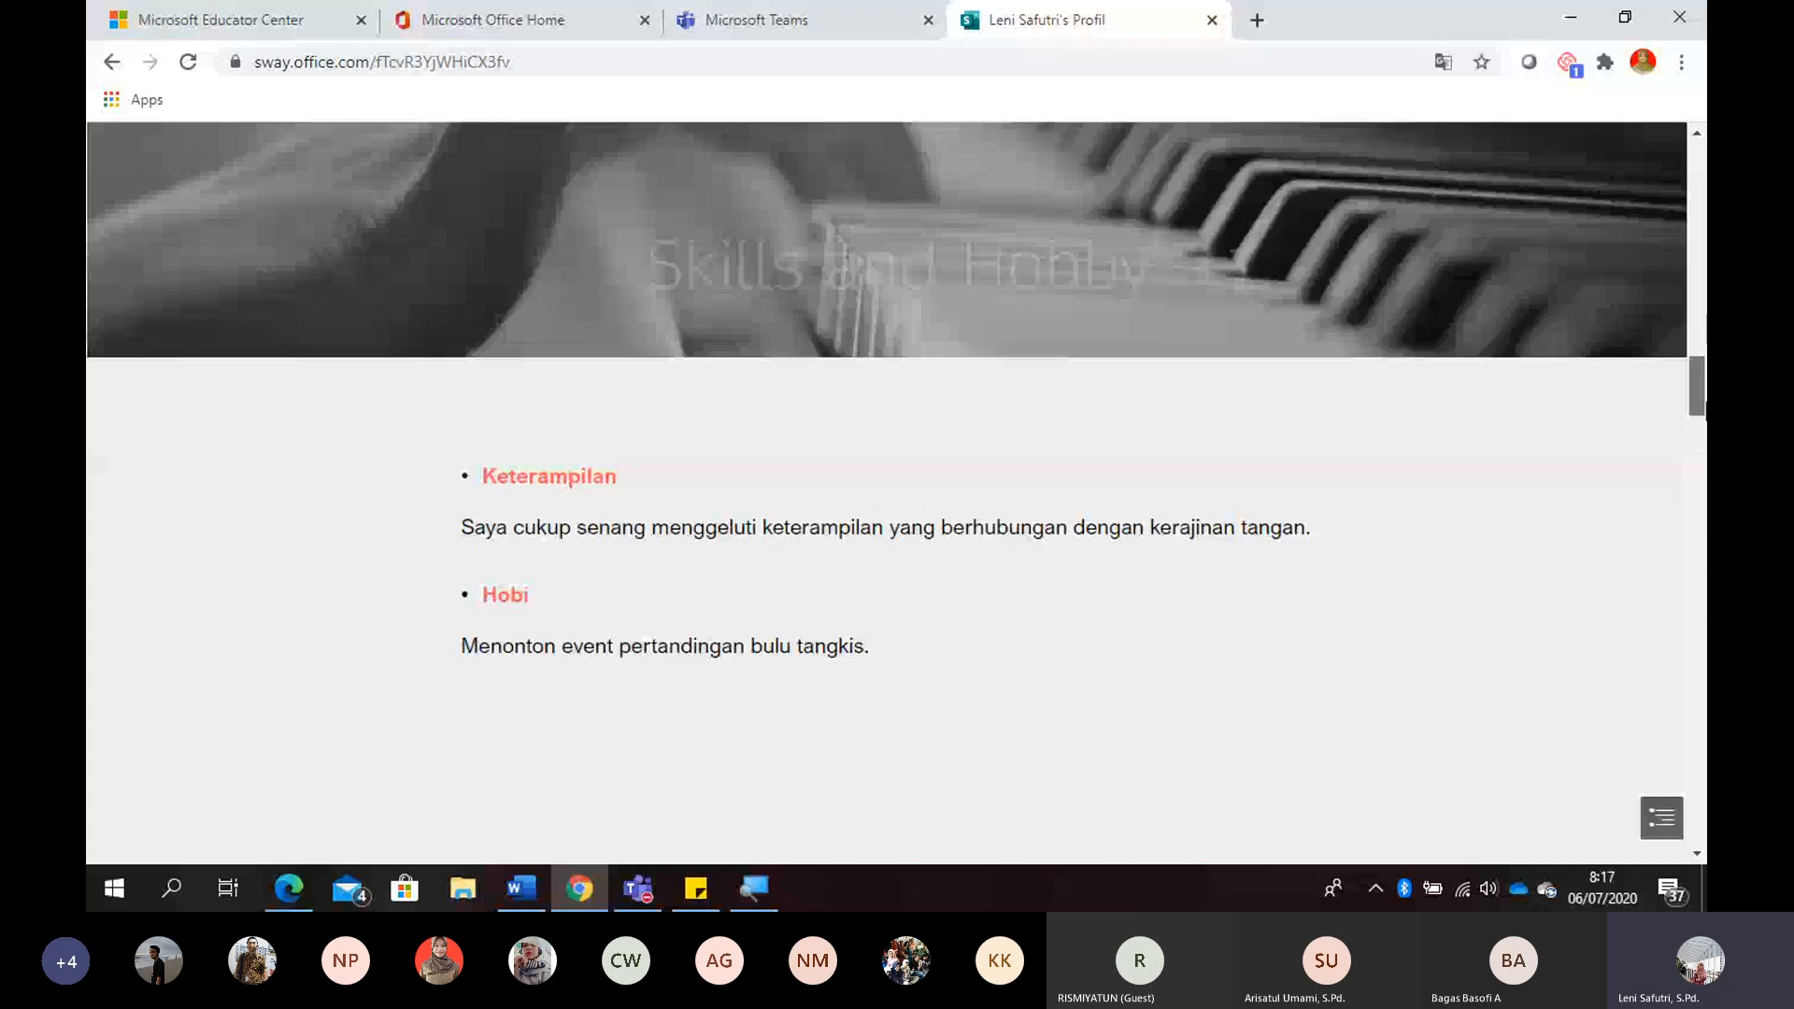
left_click_drag(1702, 411, 1702, 423)
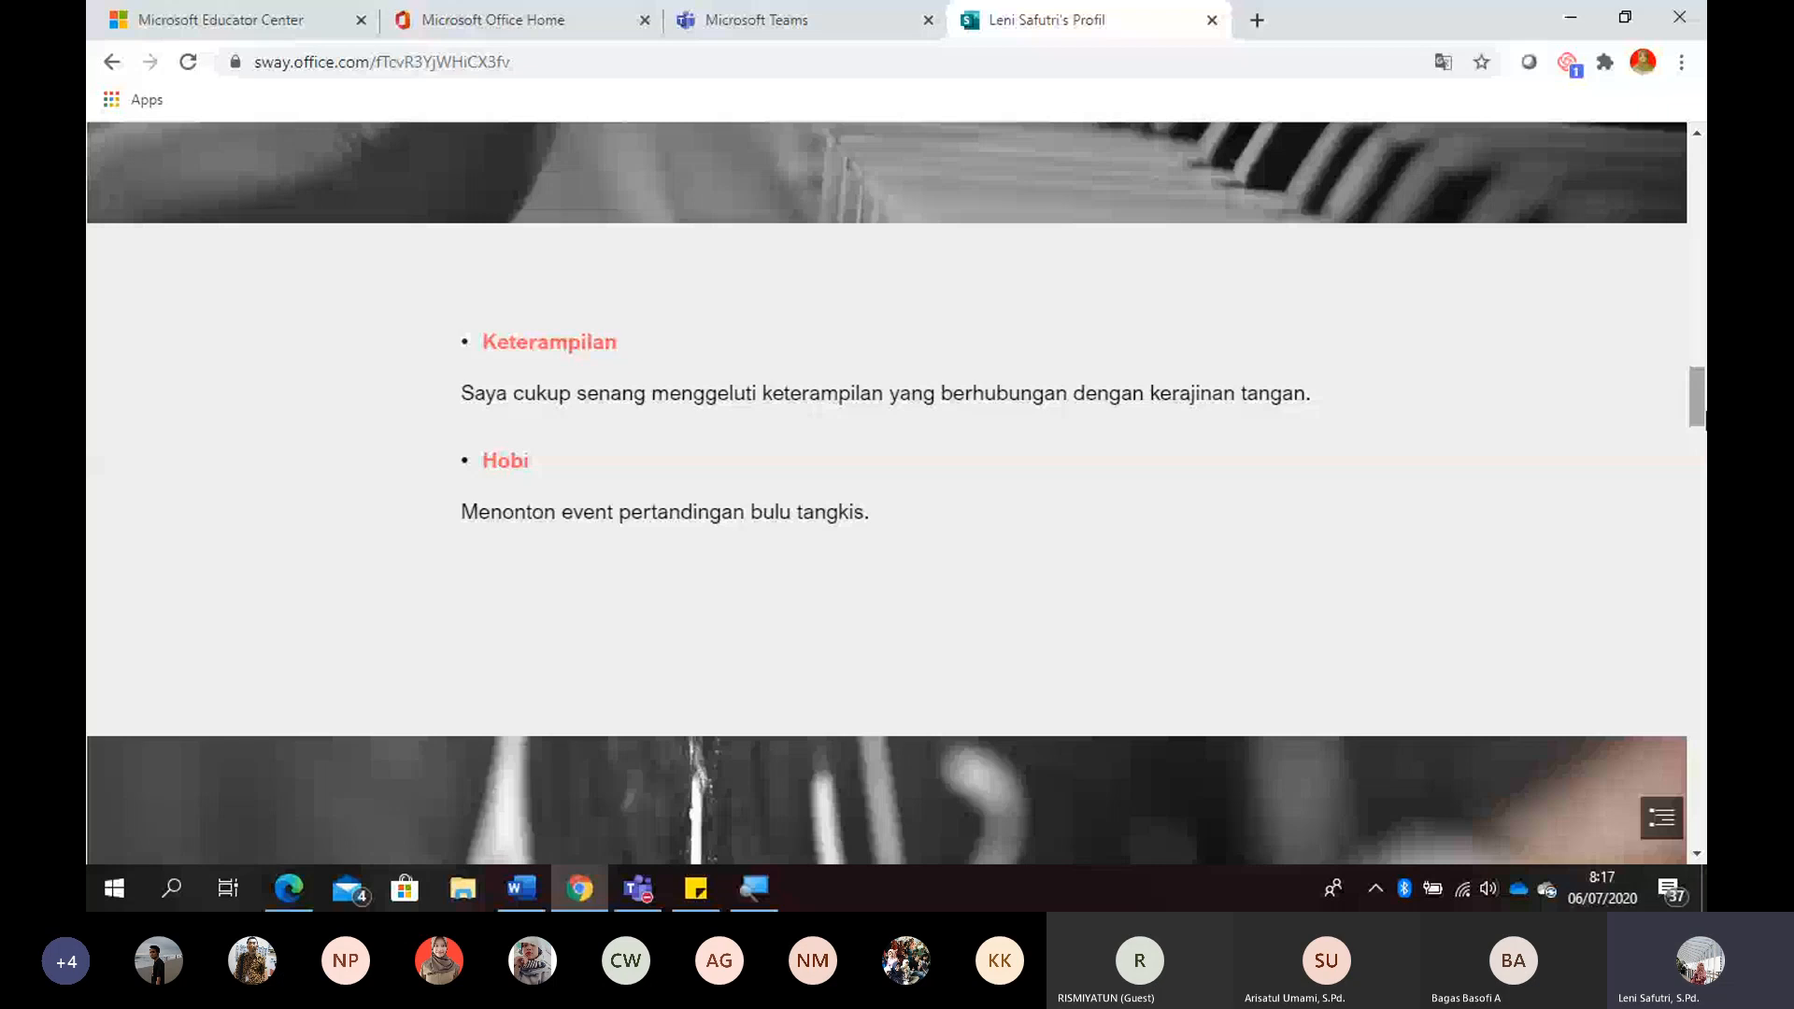
left_click_drag(1702, 409, 1702, 446)
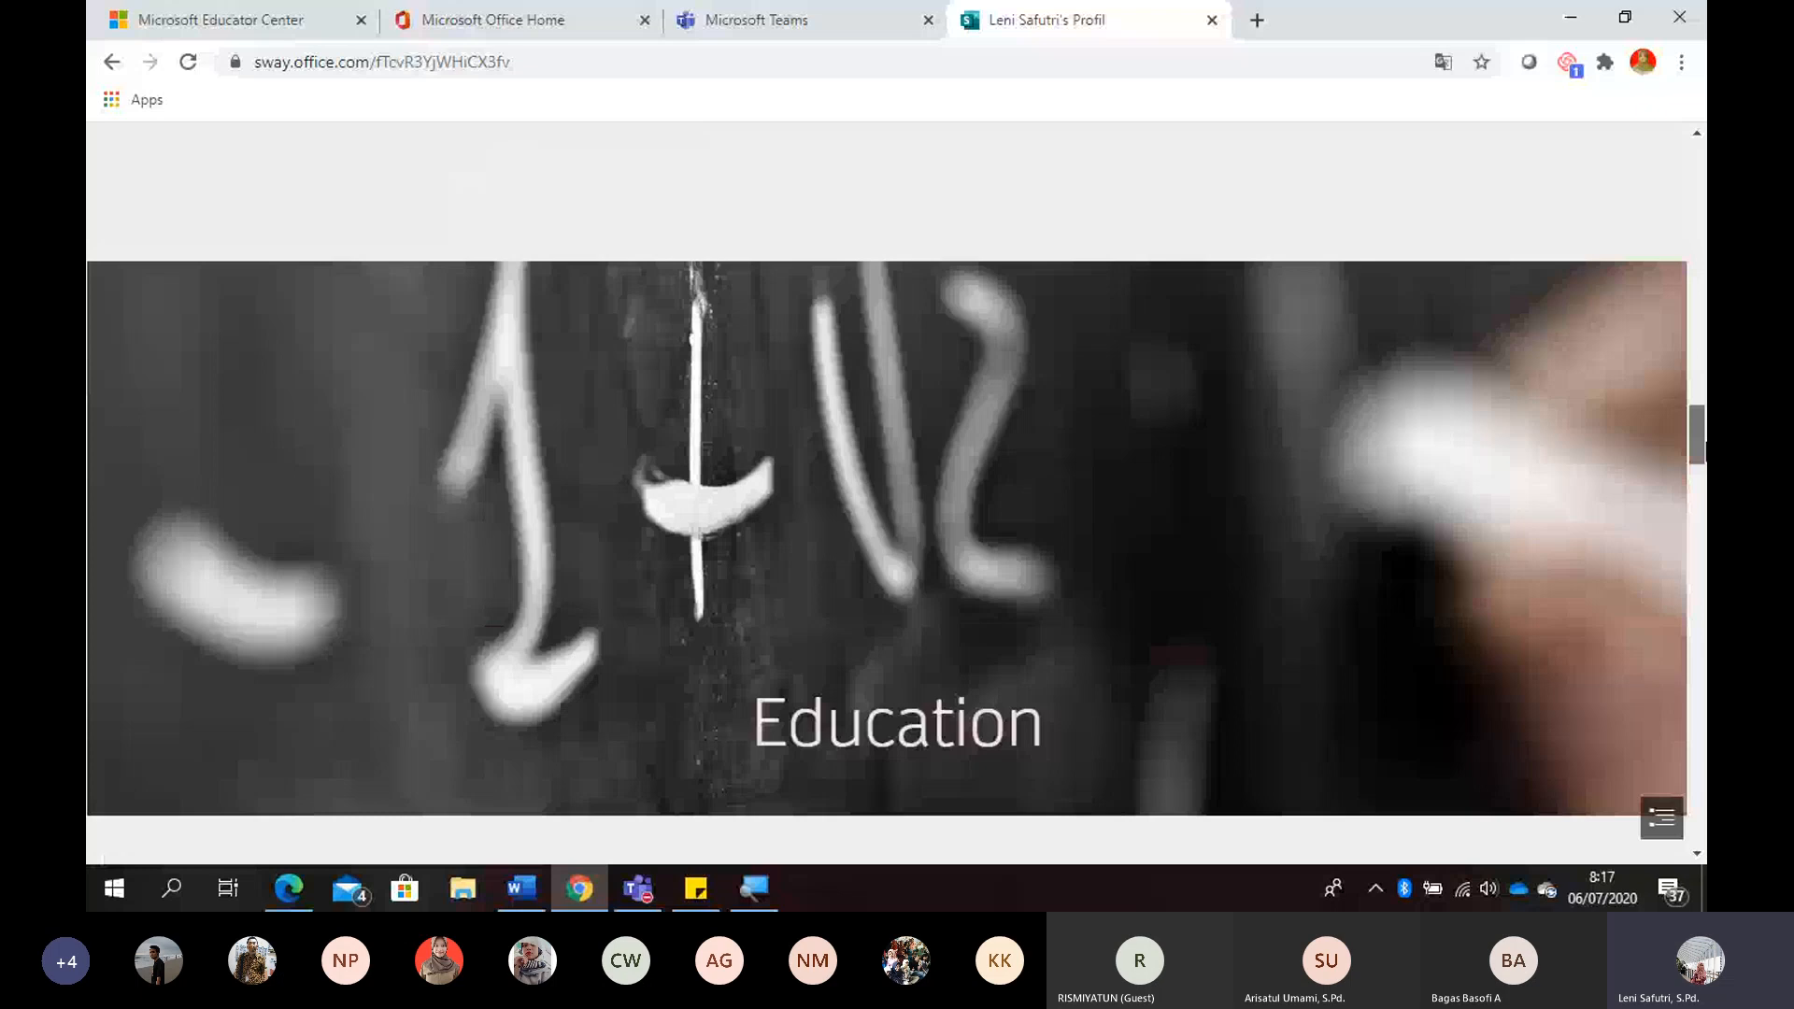
left_click_drag(1703, 445, 1702, 494)
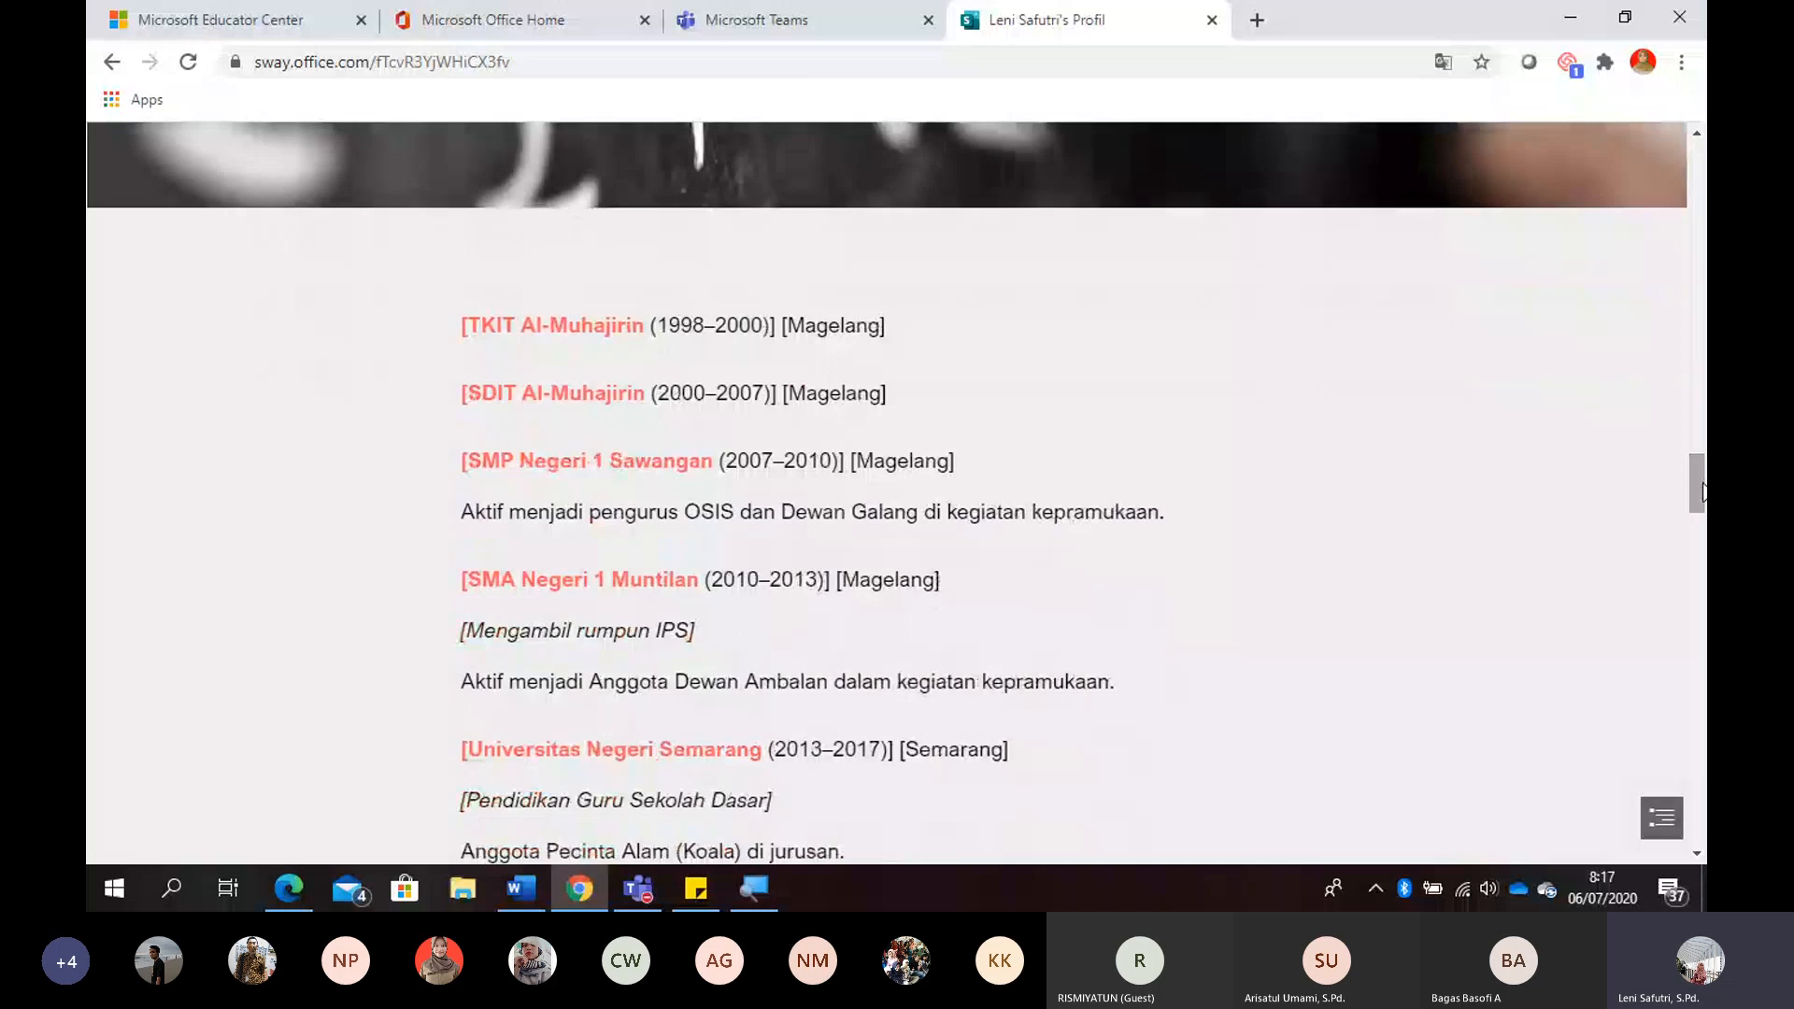
left_click_drag(1702, 485, 1702, 486)
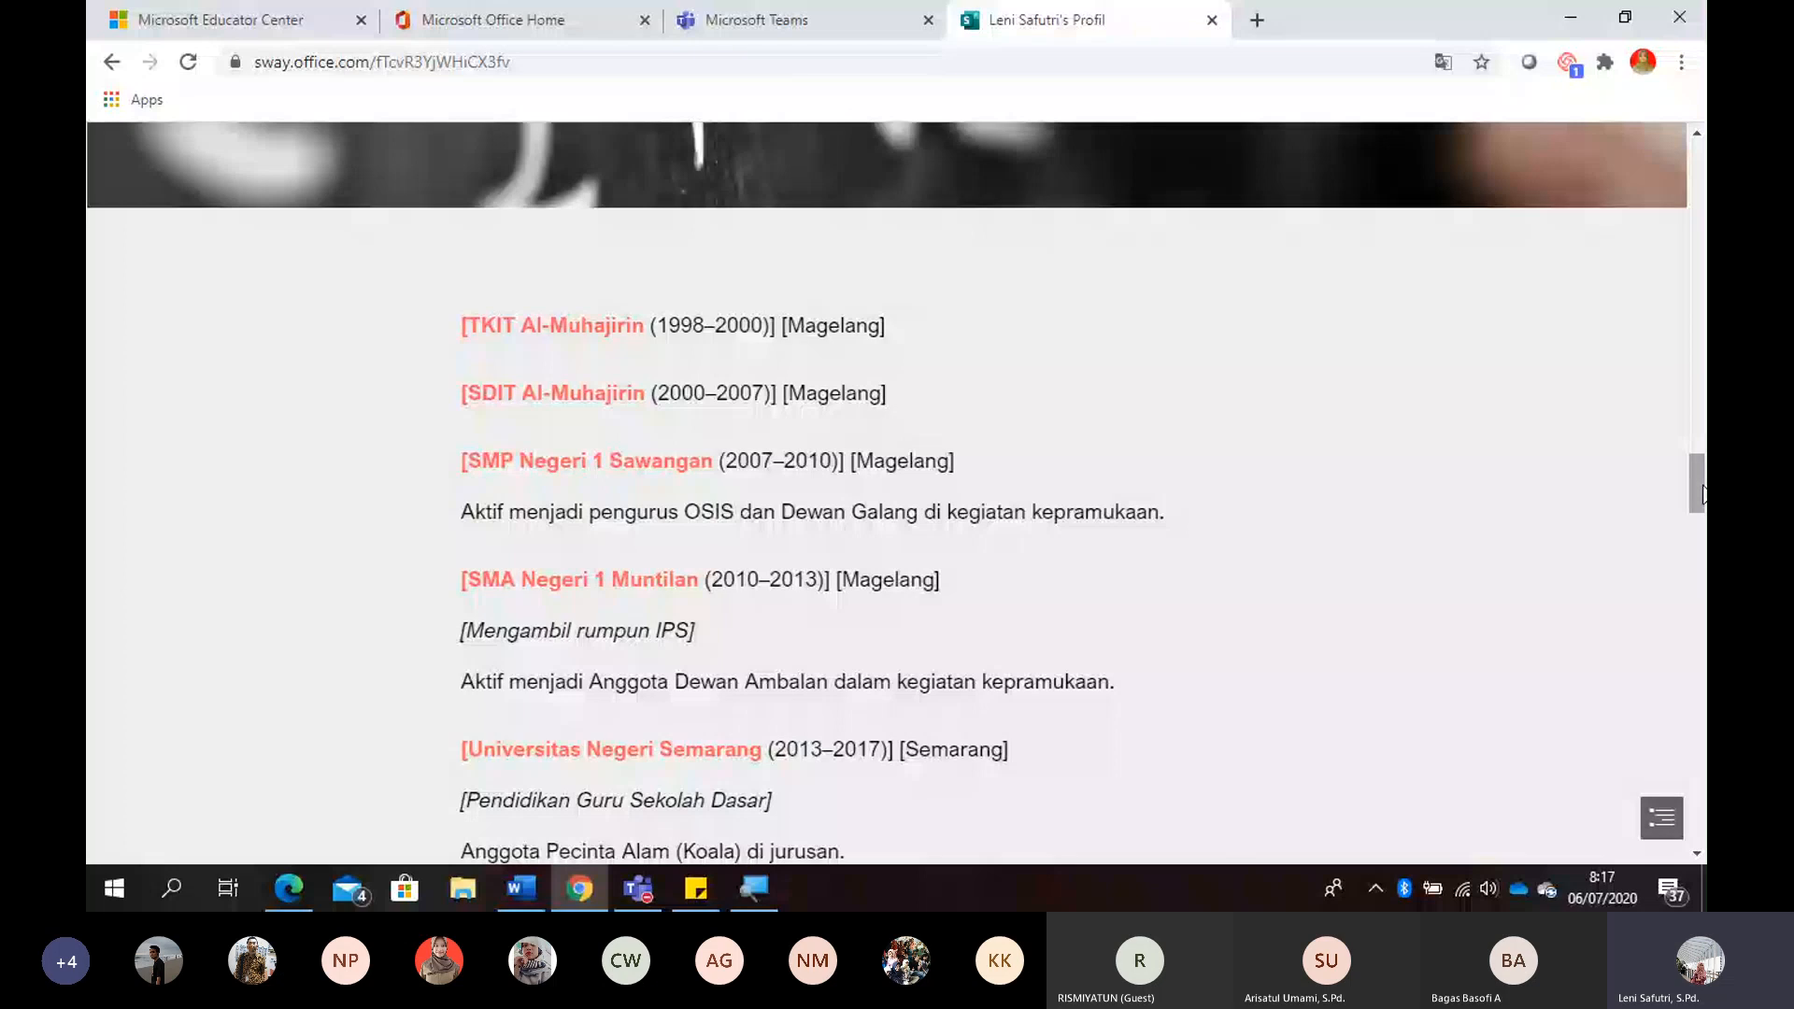
left_click_drag(1702, 494, 1703, 505)
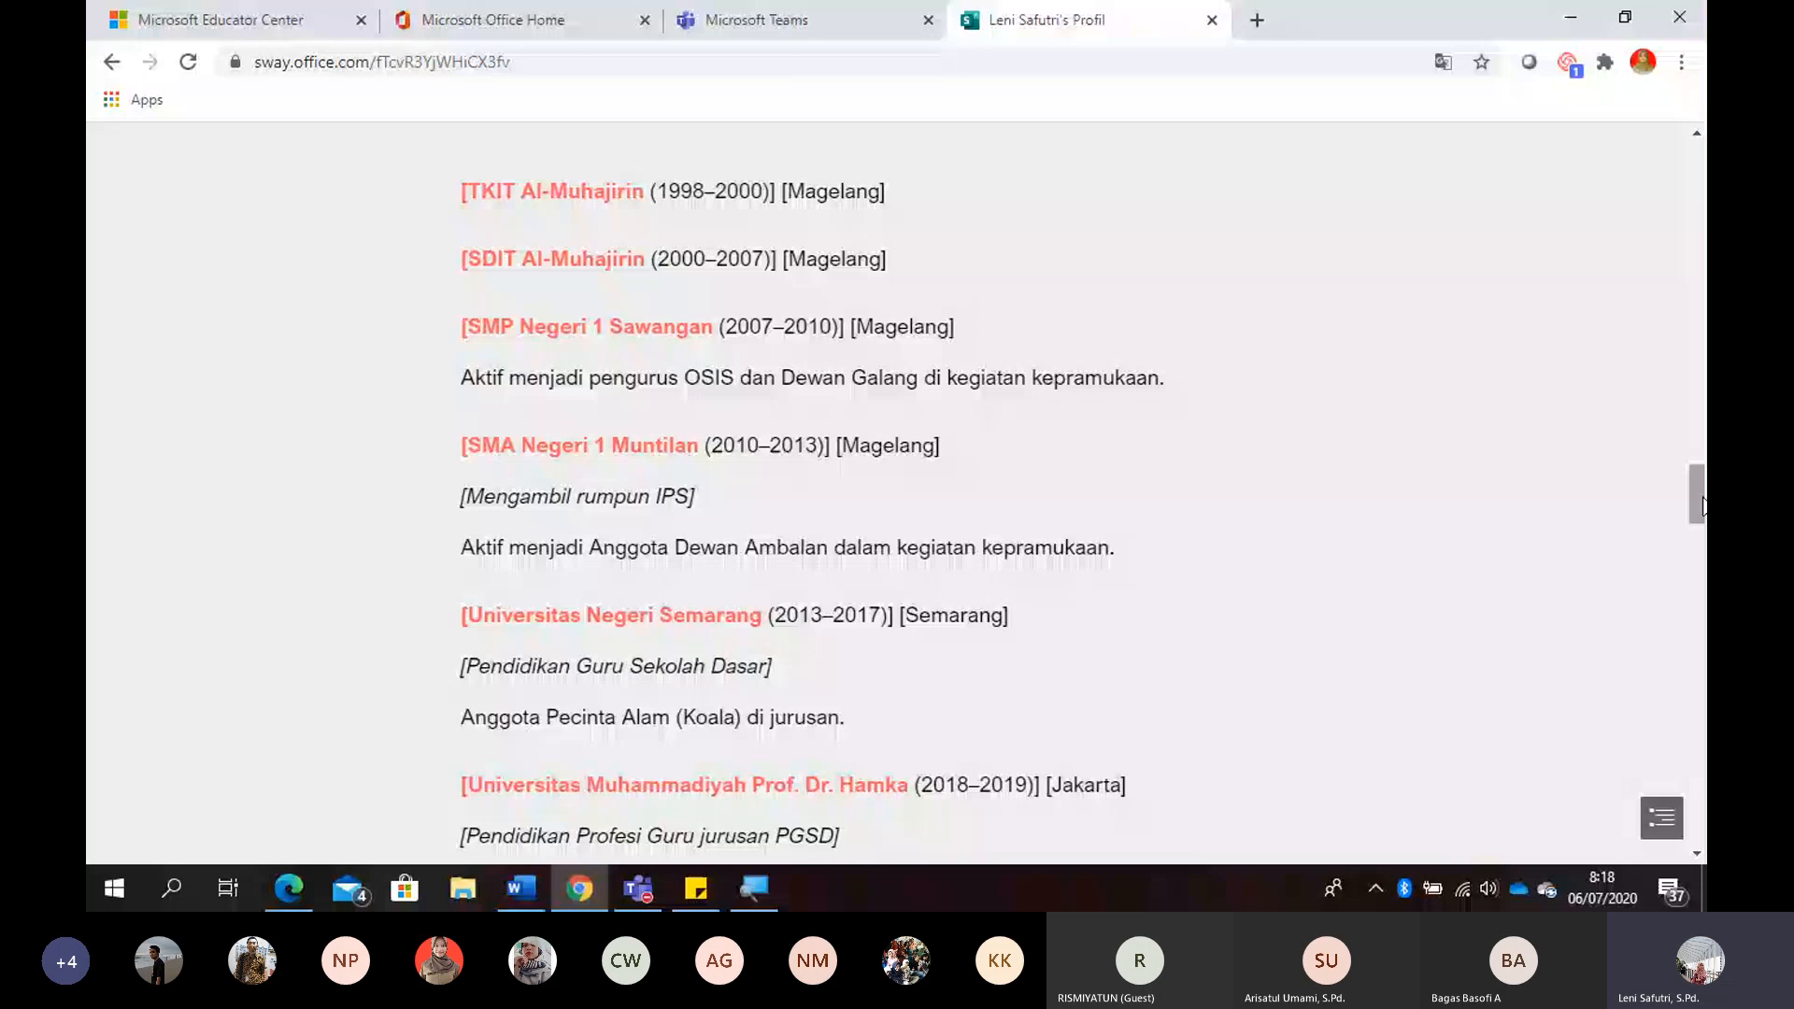
left_click_drag(1702, 504, 1703, 516)
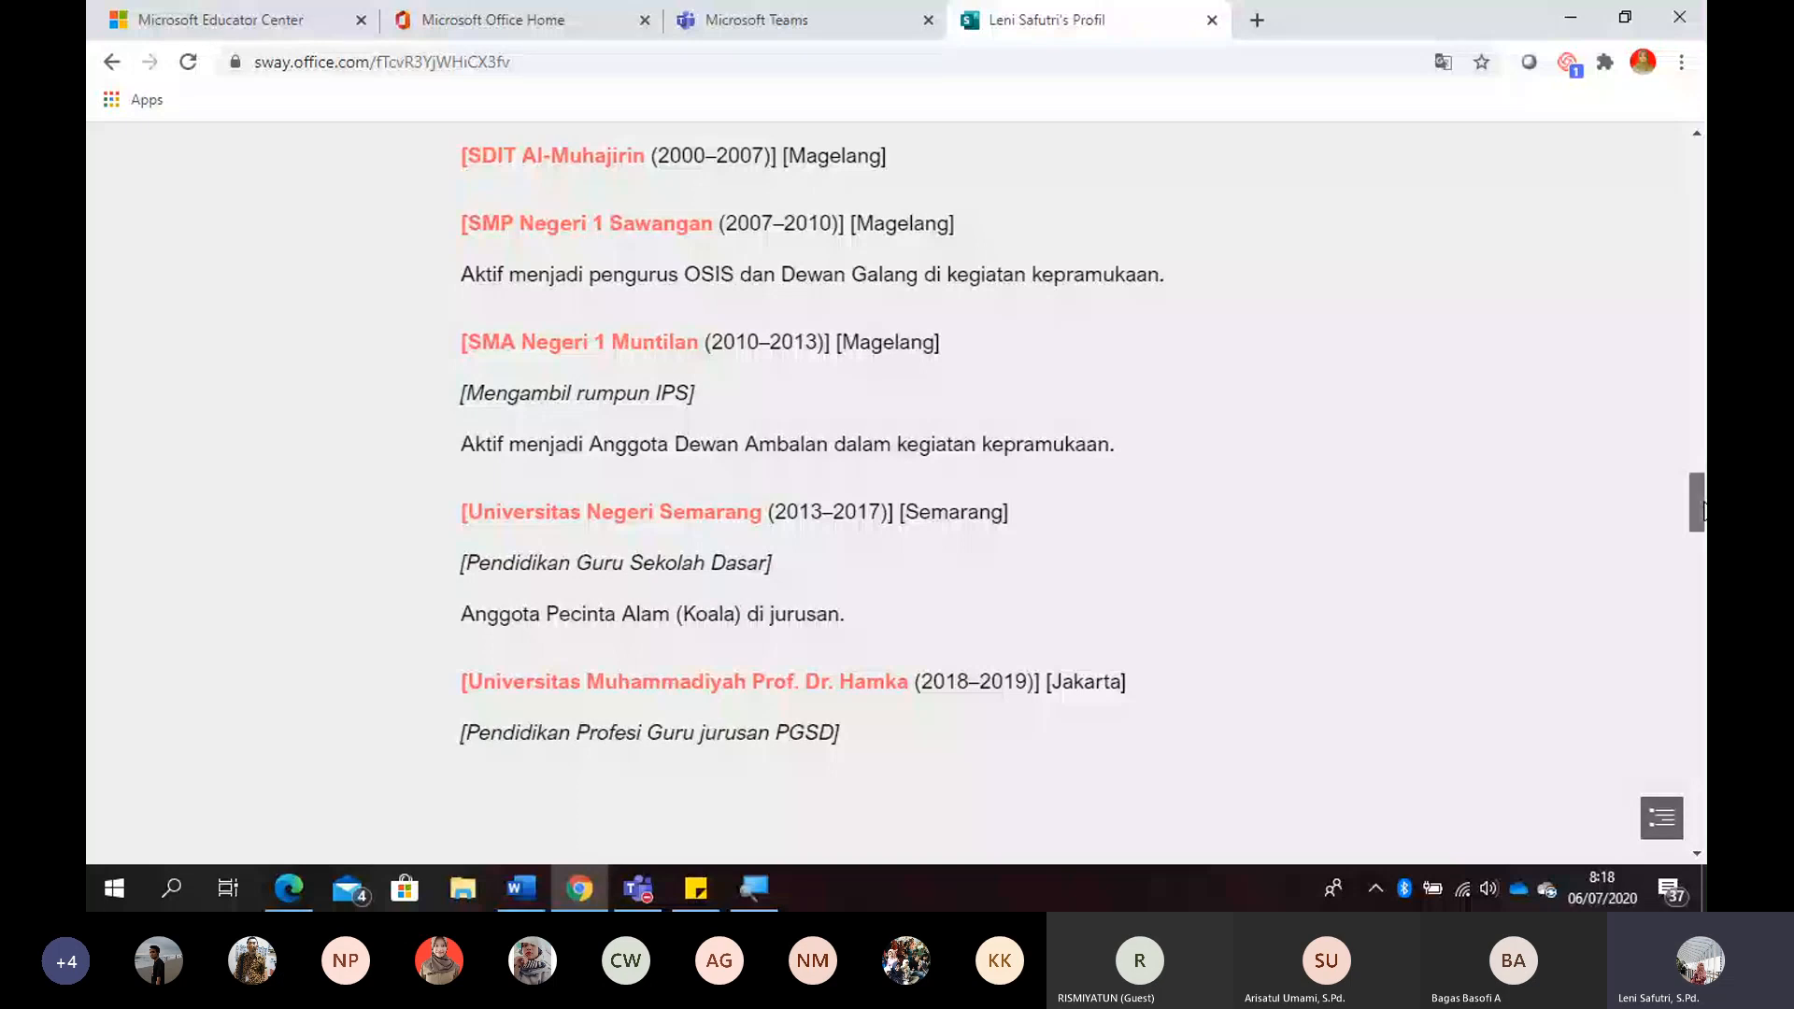
- Play the mountain video in the section about teaching at SDN Banyuroto 1
left_click_drag(1703, 510, 1697, 588)
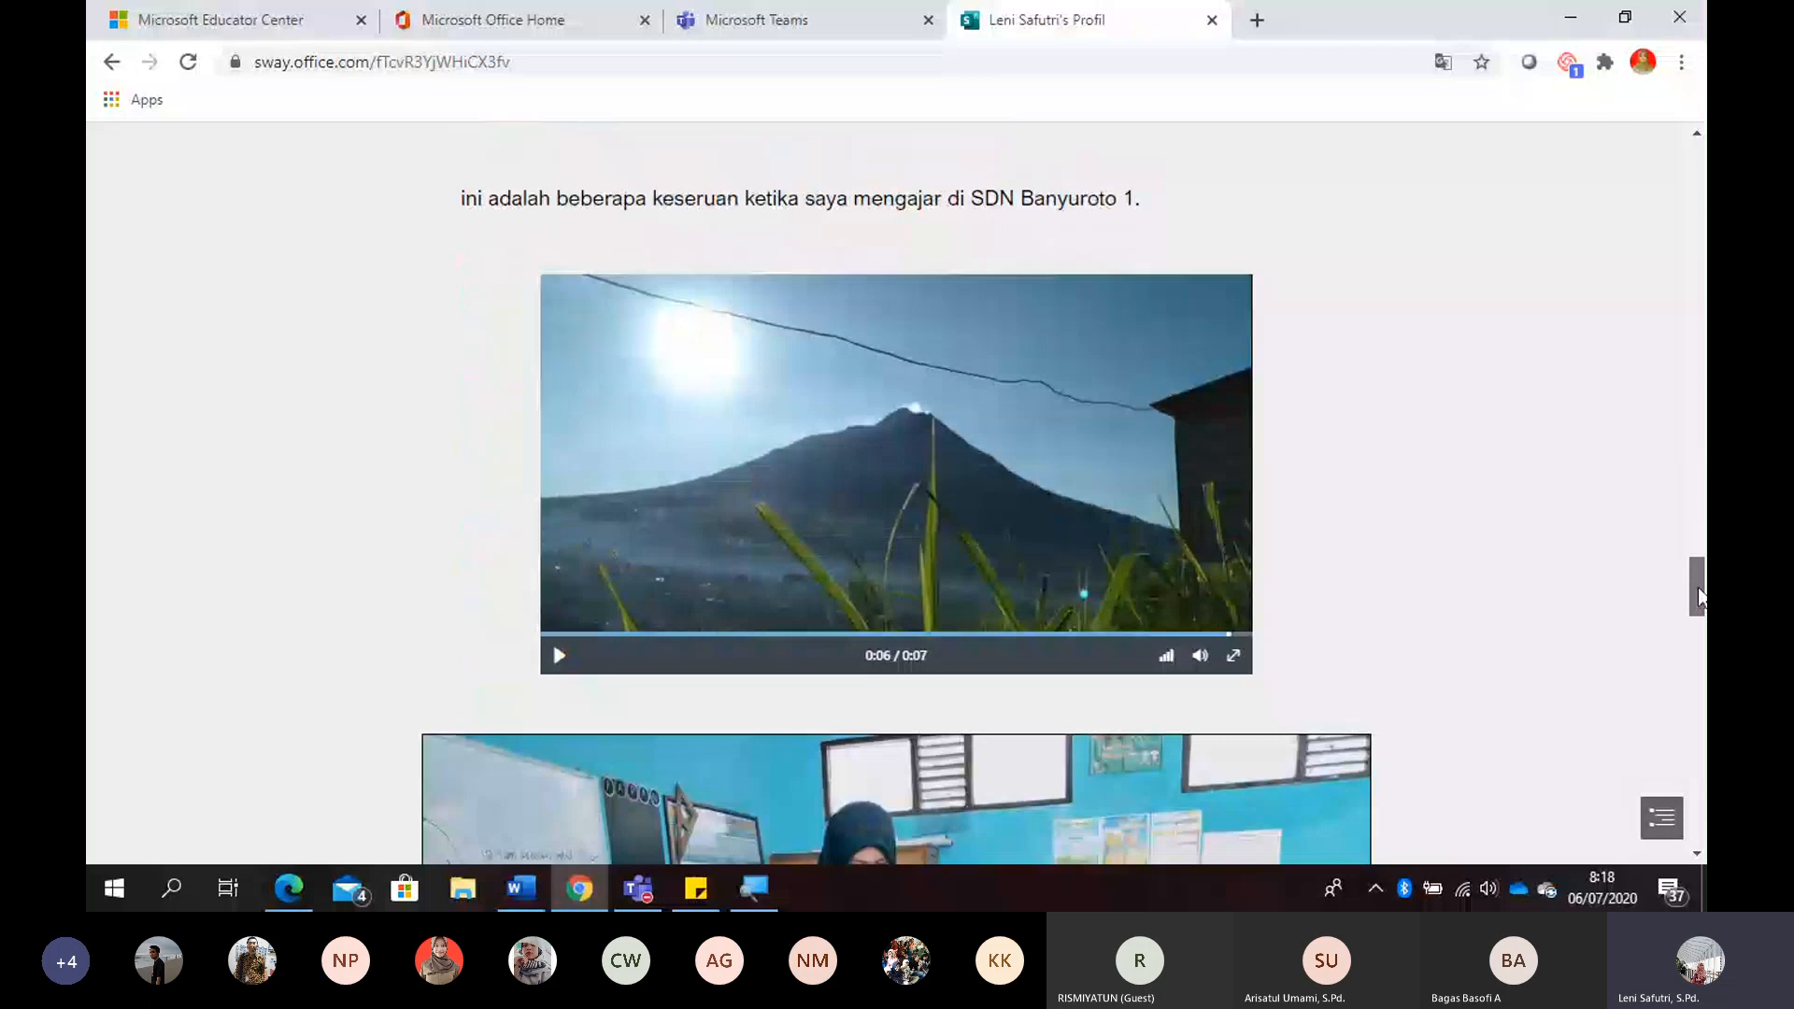
left_click(560, 656)
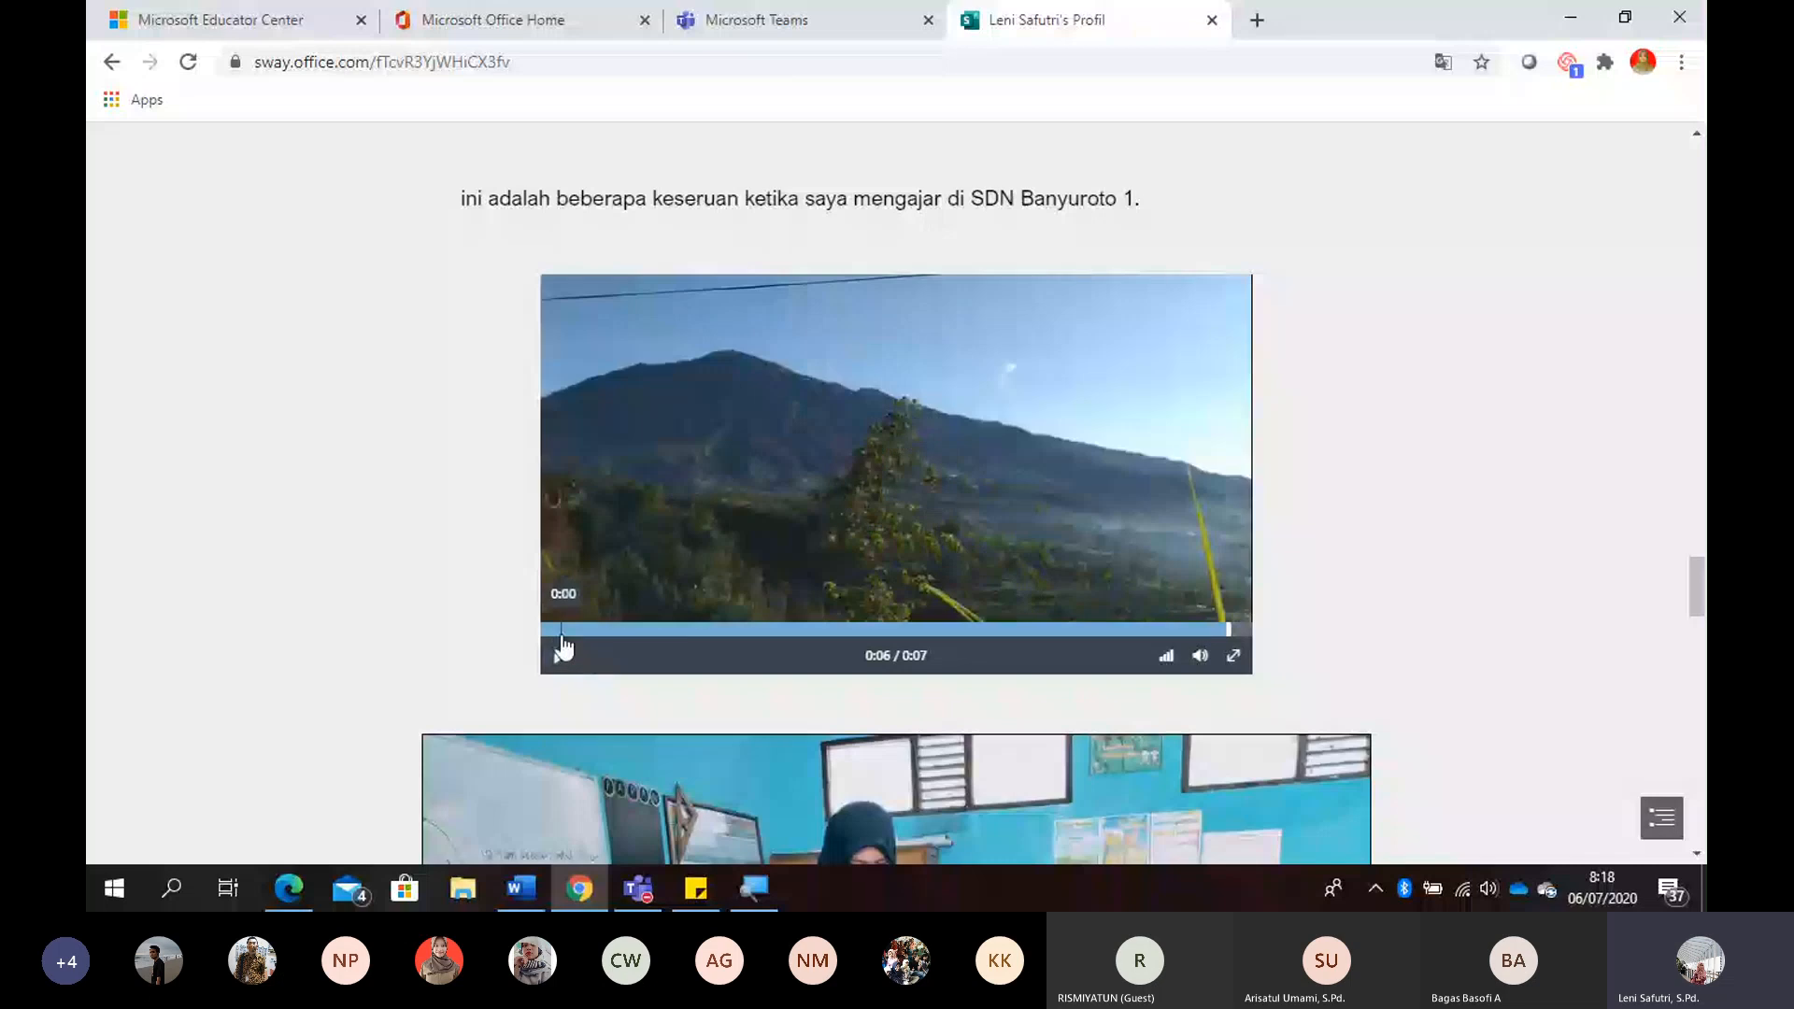
left_click(559, 657)
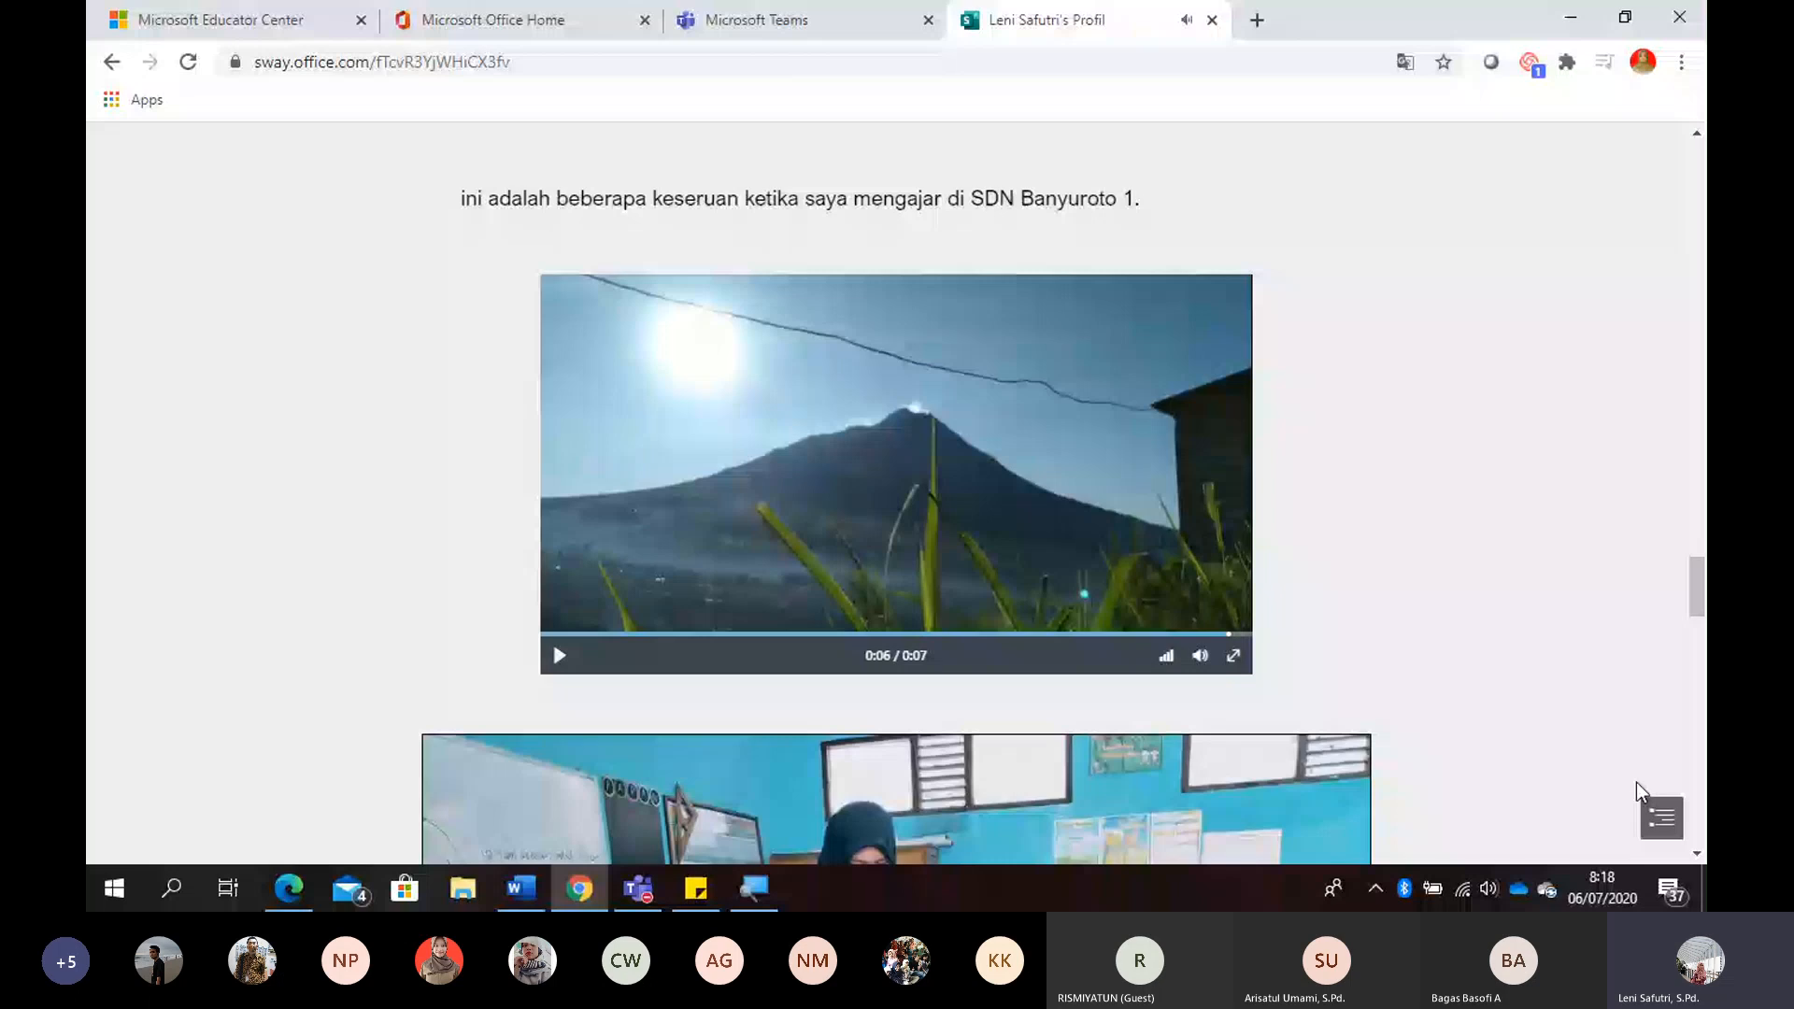
- View the previous classroom photo in the Sway gallery and read the quiz introduction below it
scroll(1696, 850, "down", 6)
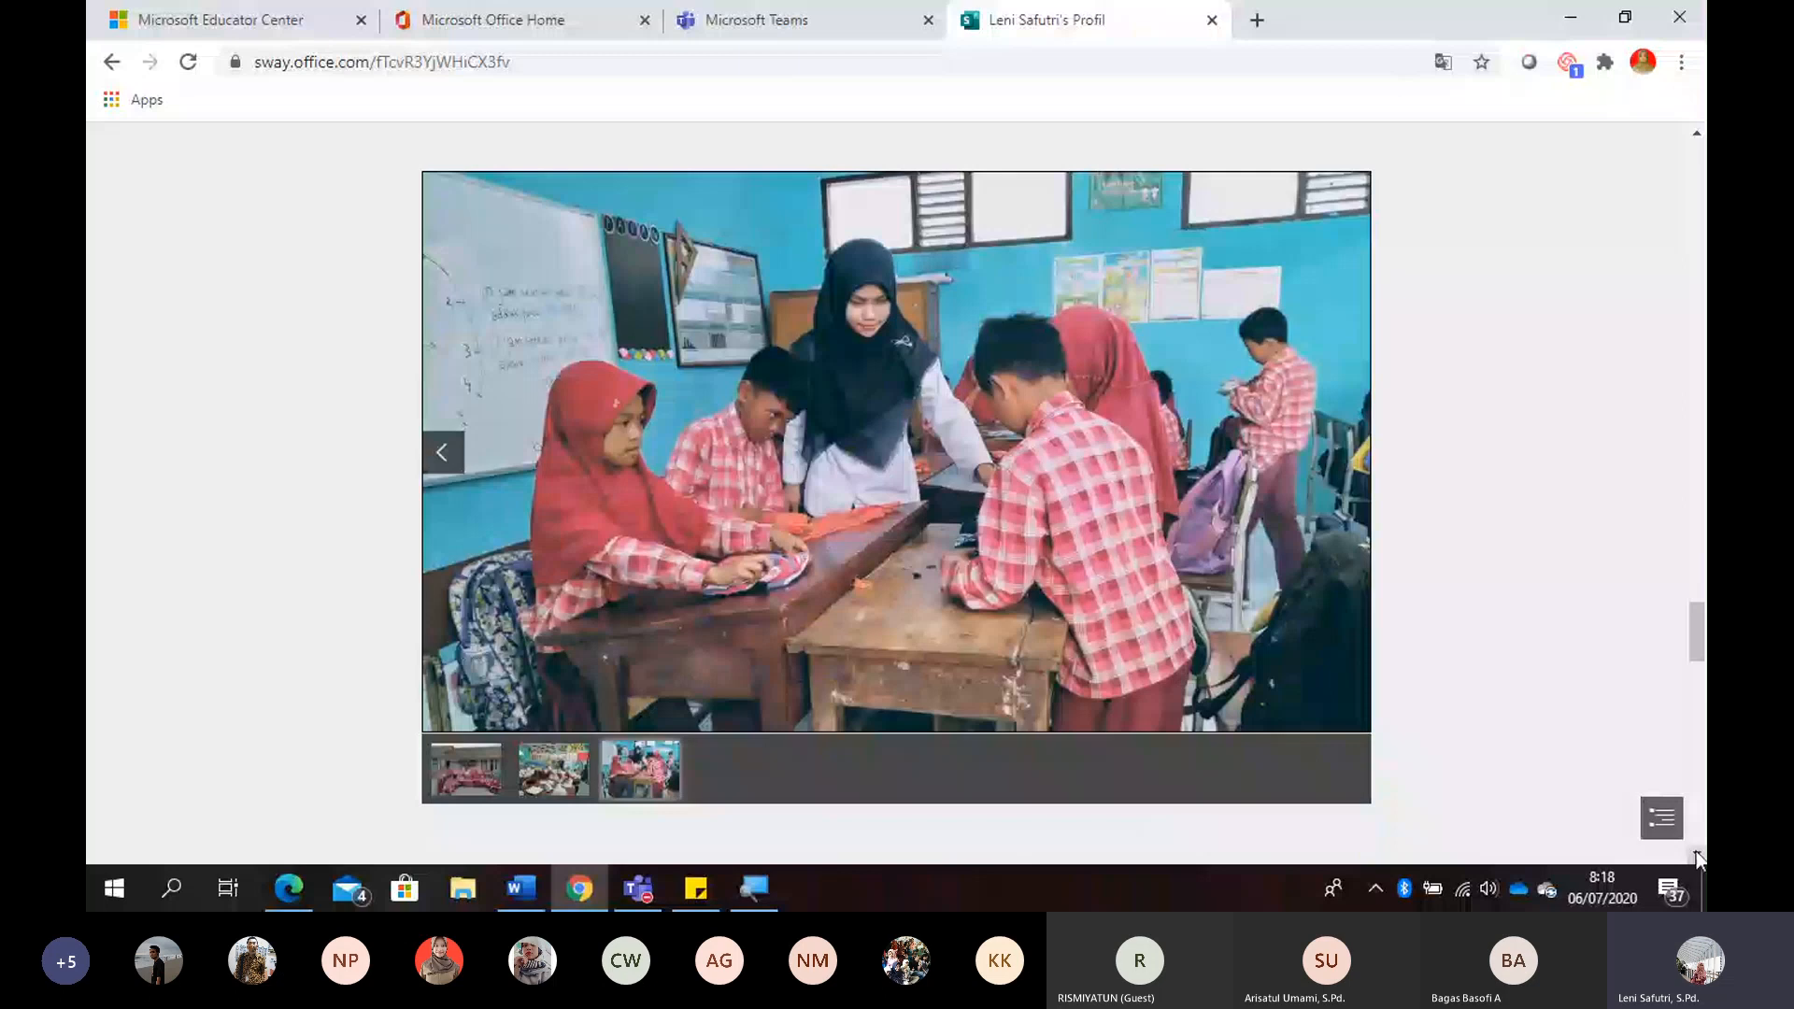
left_click(1696, 853)
left_click(442, 405)
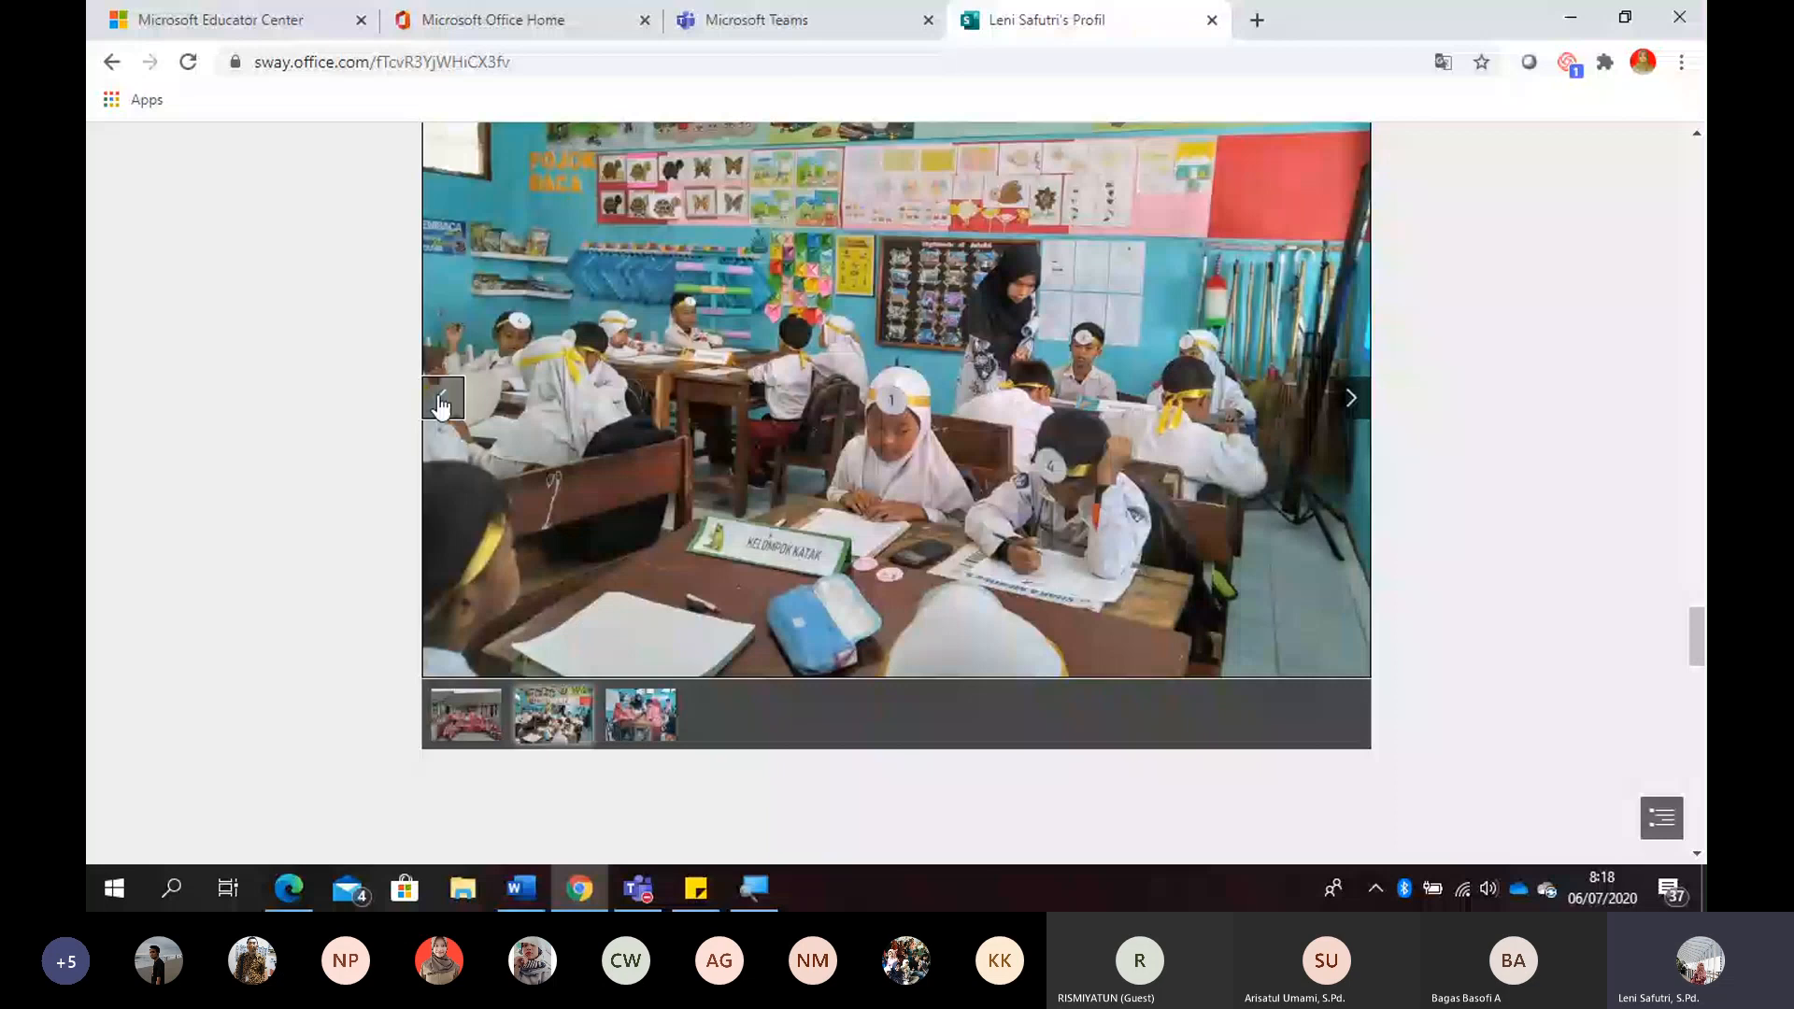
left_click_drag(1697, 648, 1705, 700)
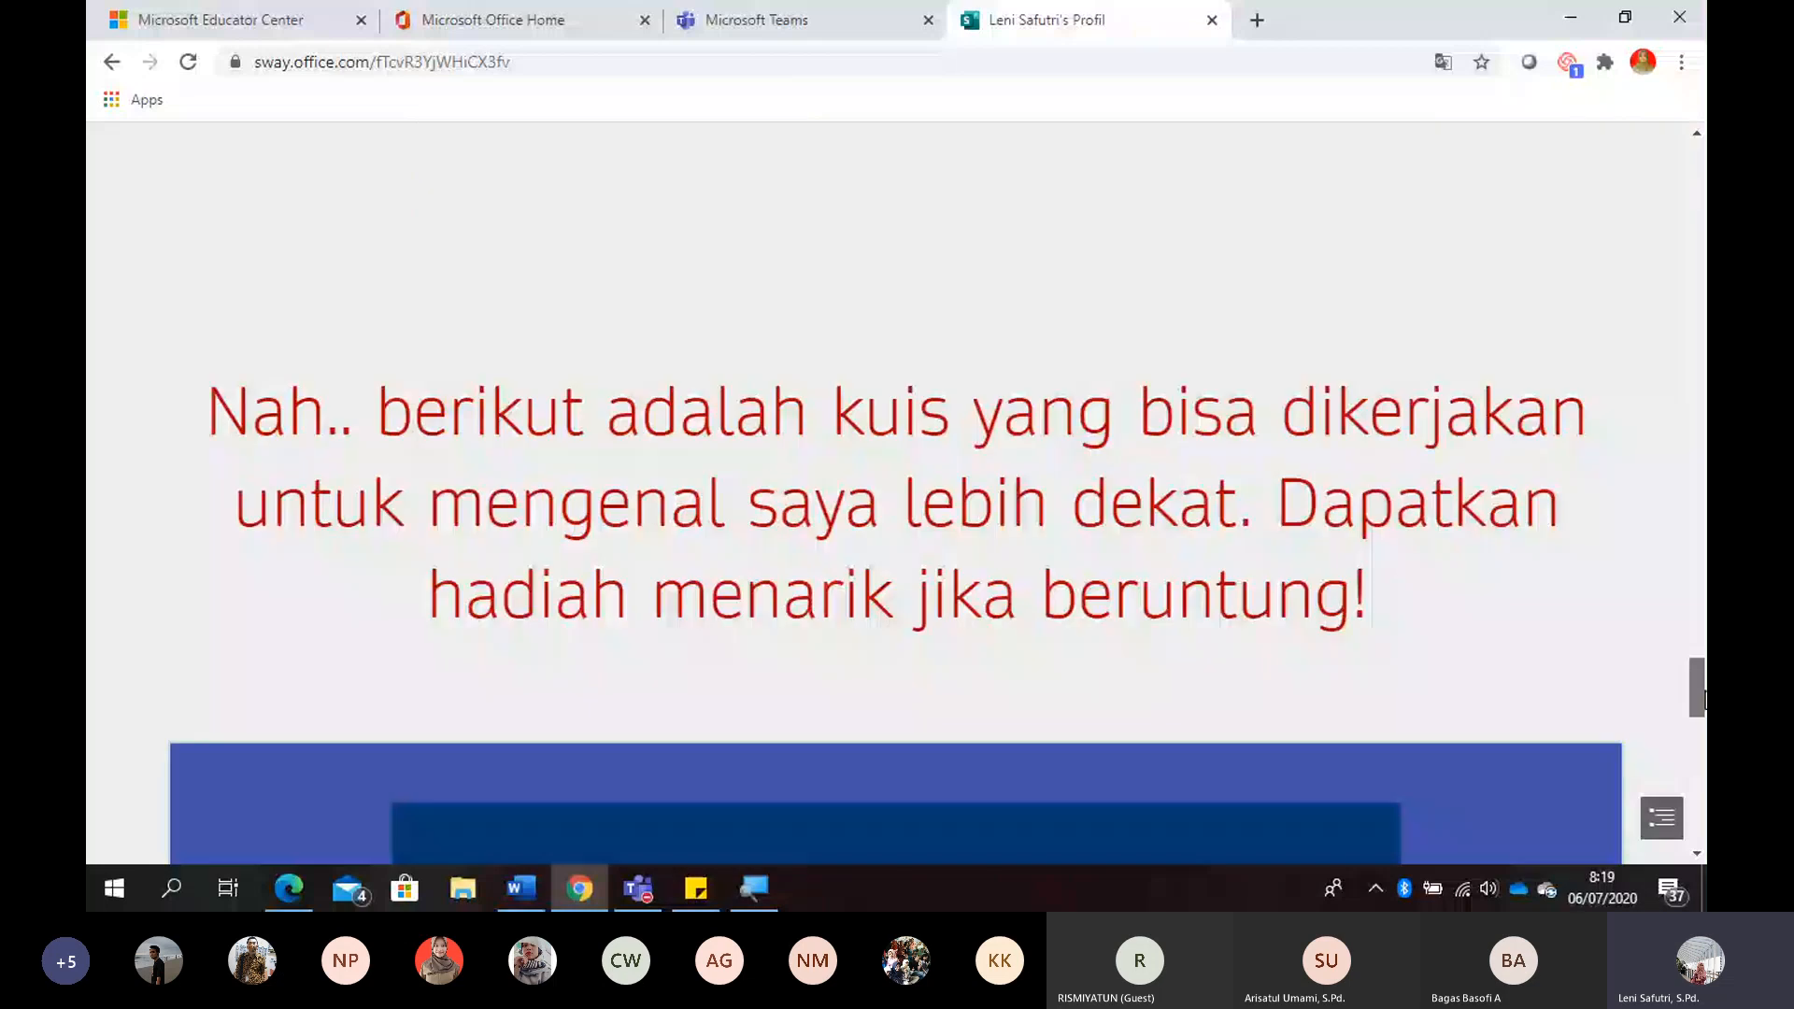
left_click_drag(1705, 700, 1705, 697)
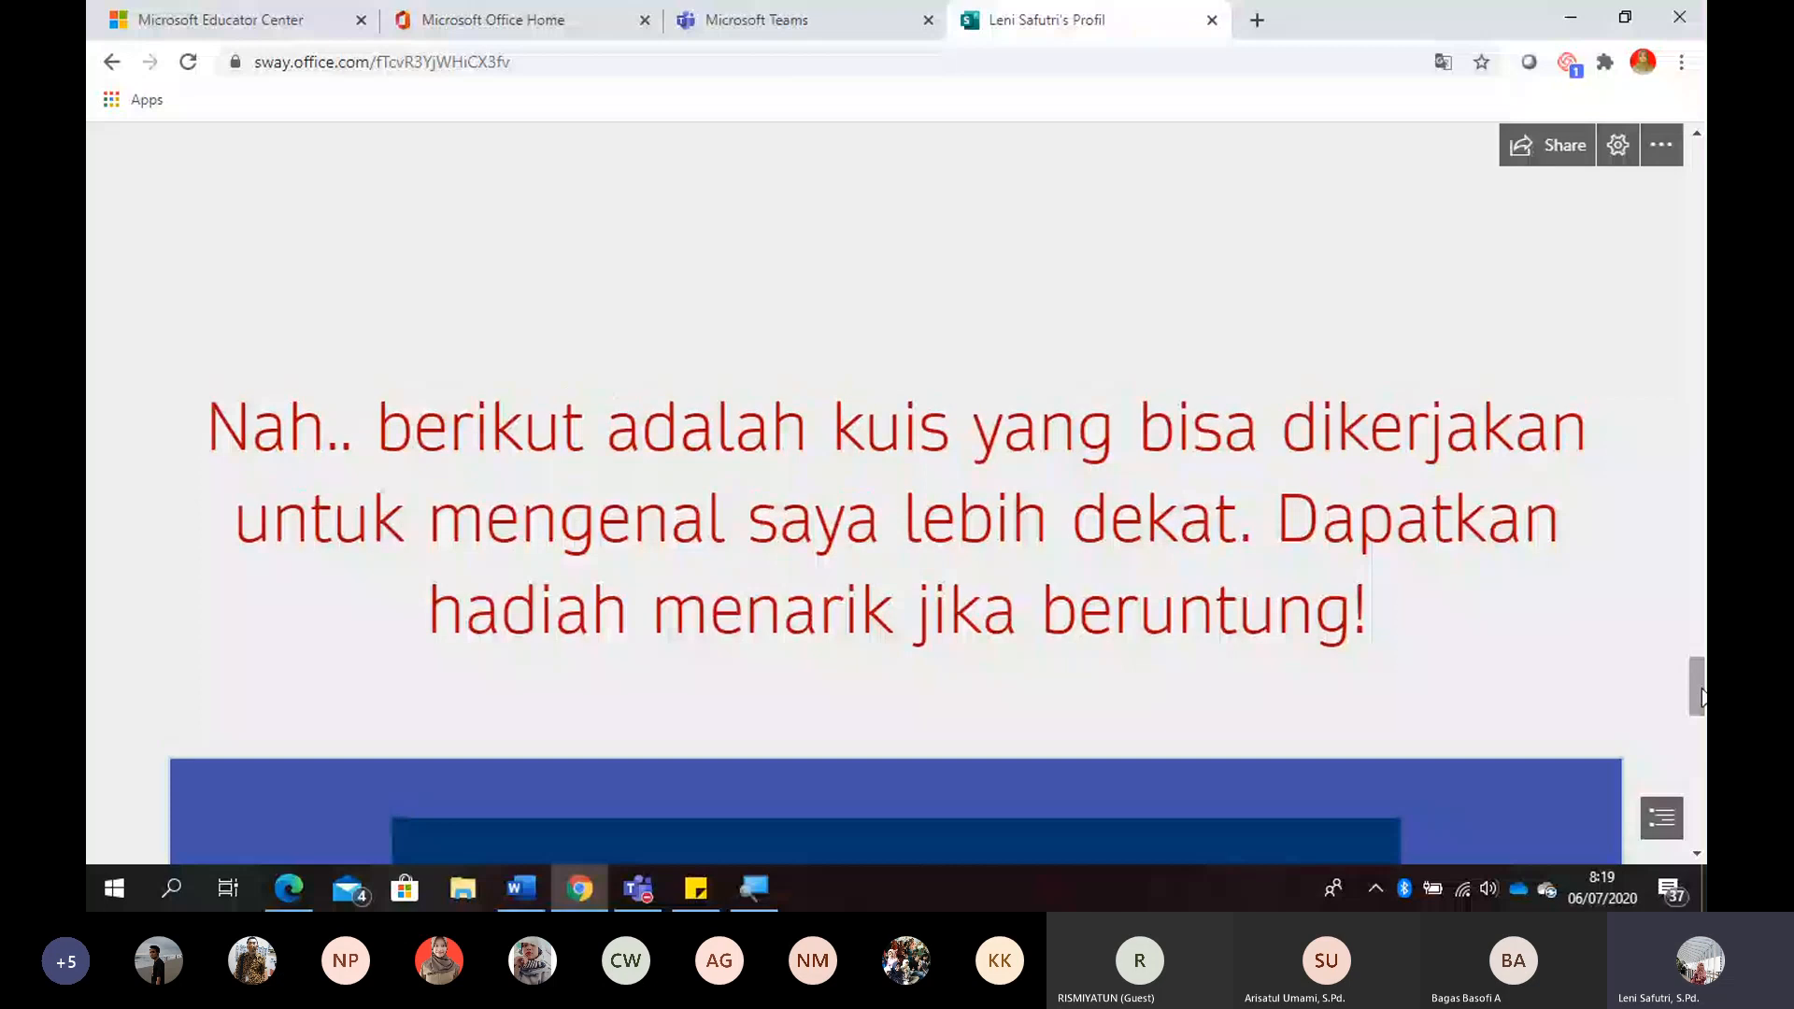
- Sign in to Microsoft Educator Center with the account already signed in and accept the requested permissions
left_click(248, 28)
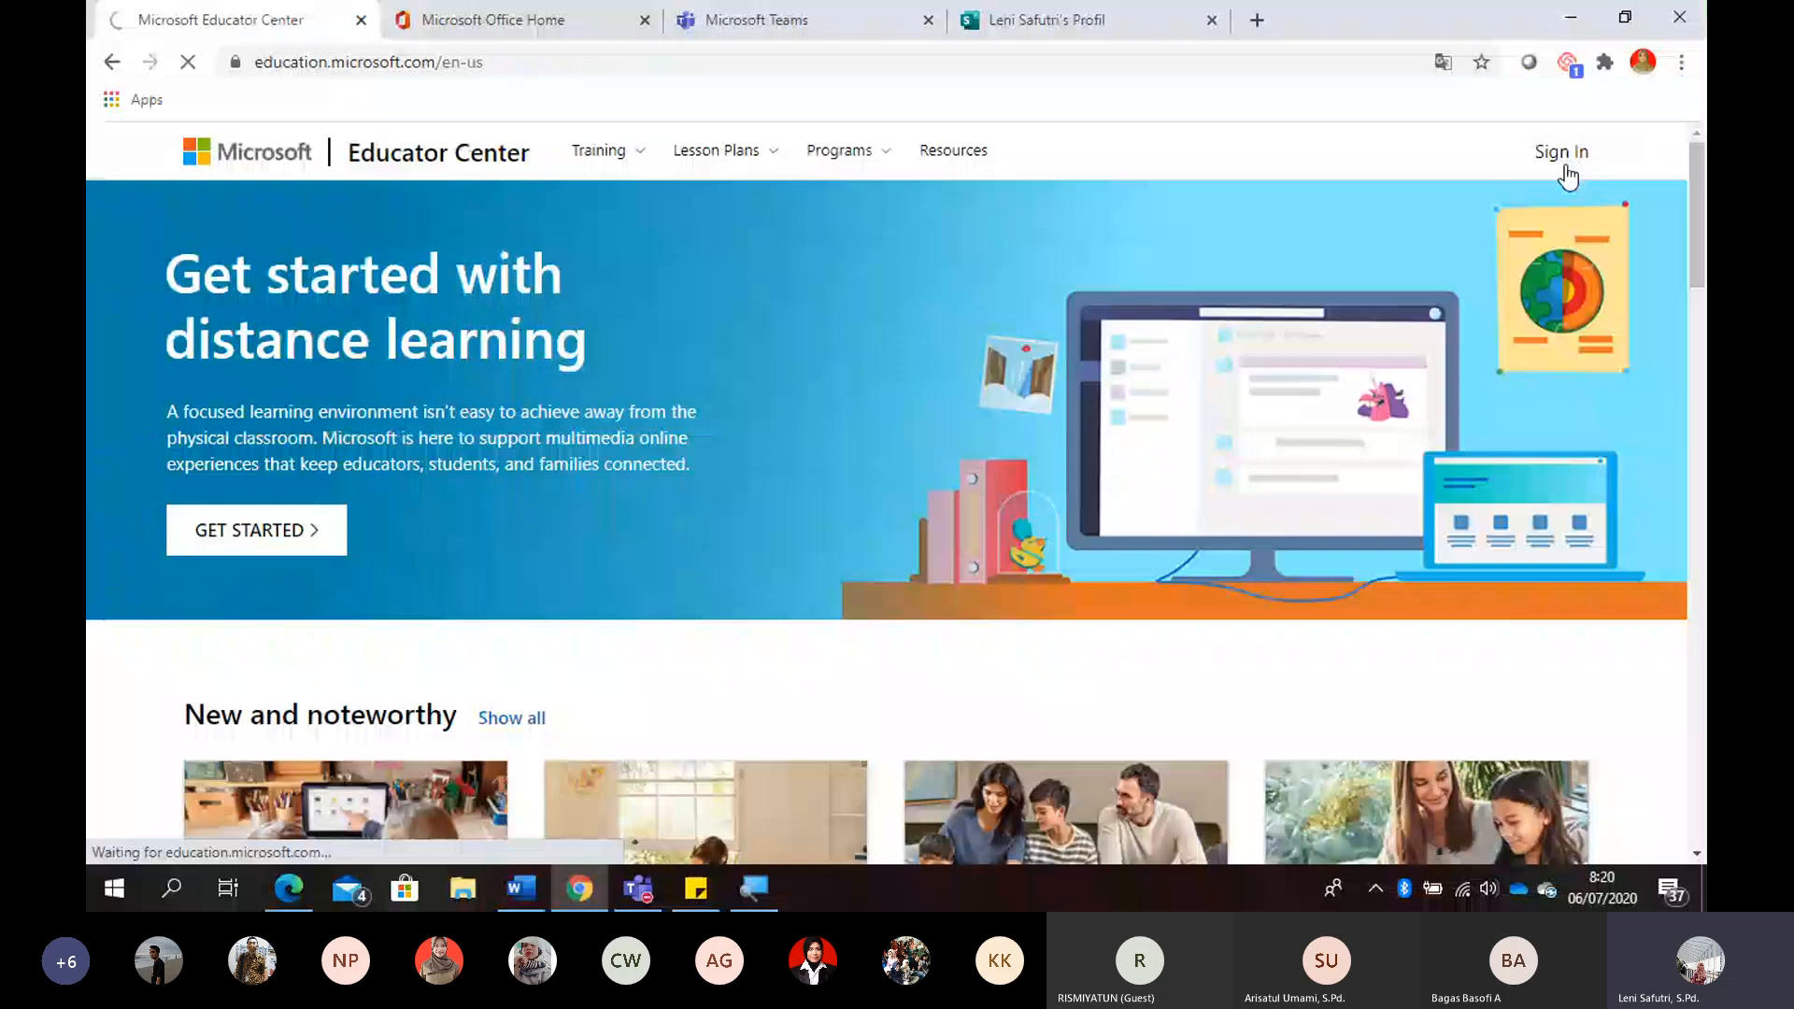
left_click(1564, 168)
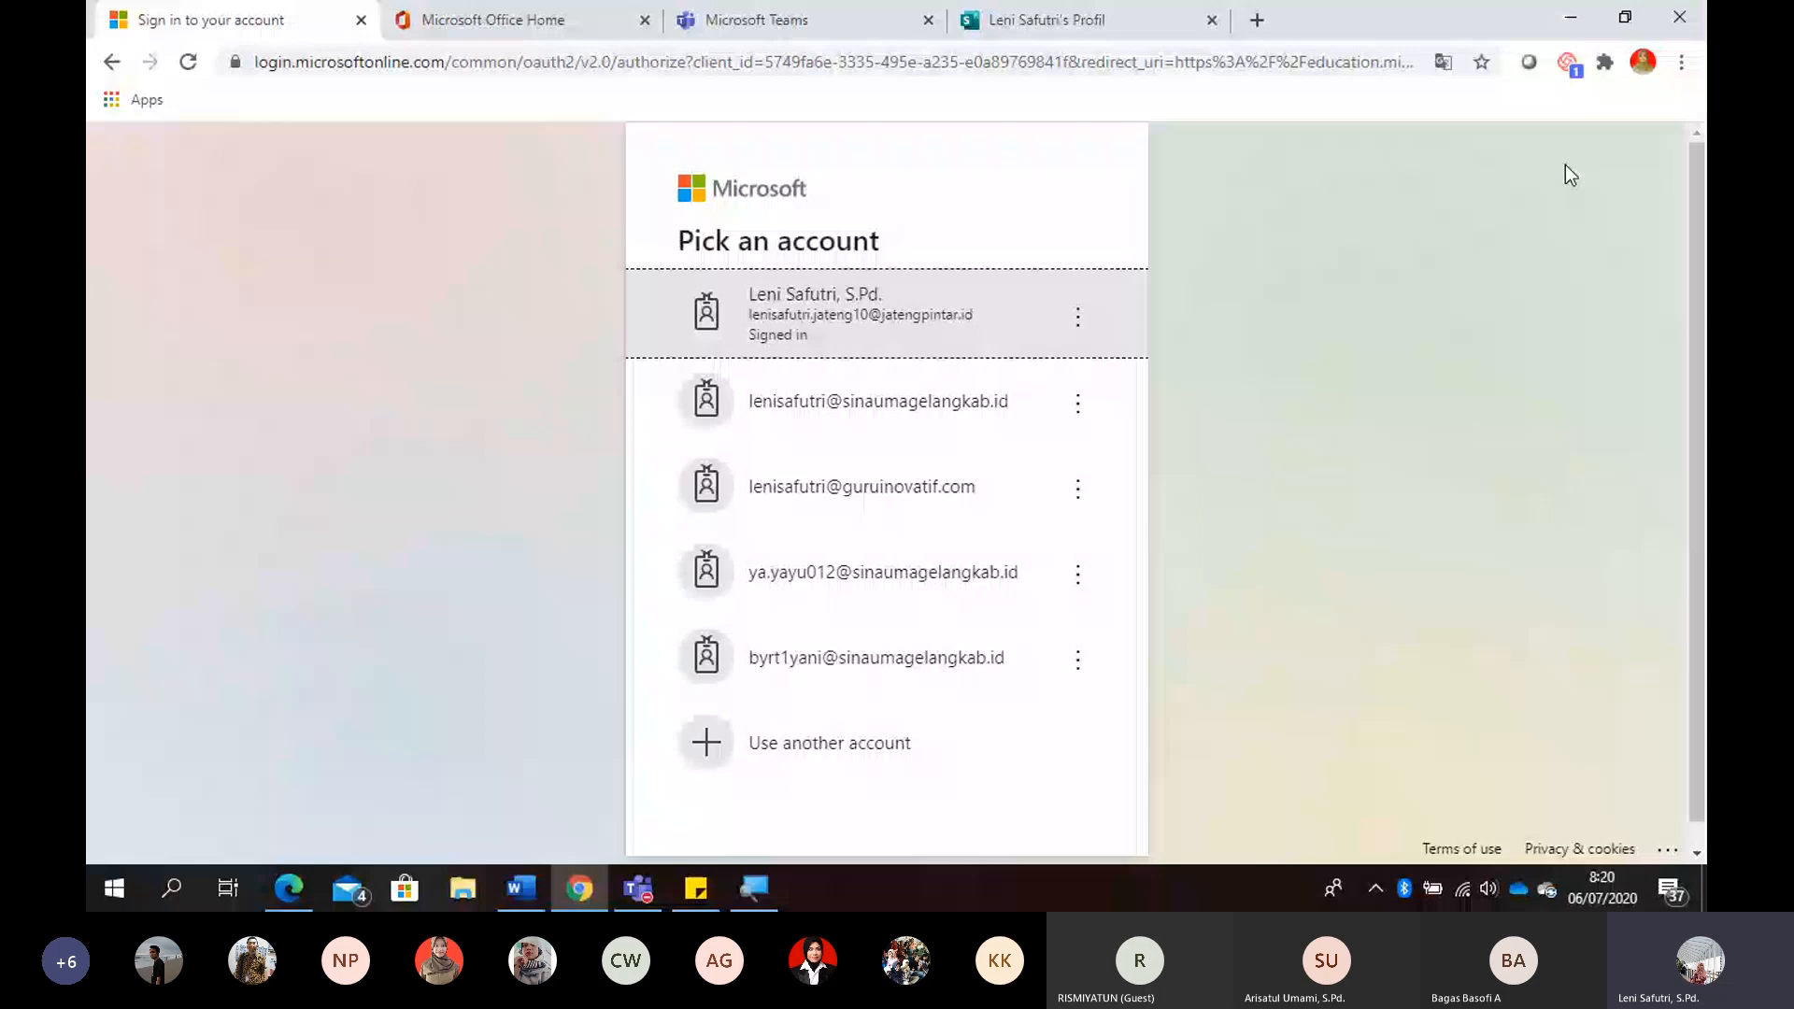
left_click(993, 344)
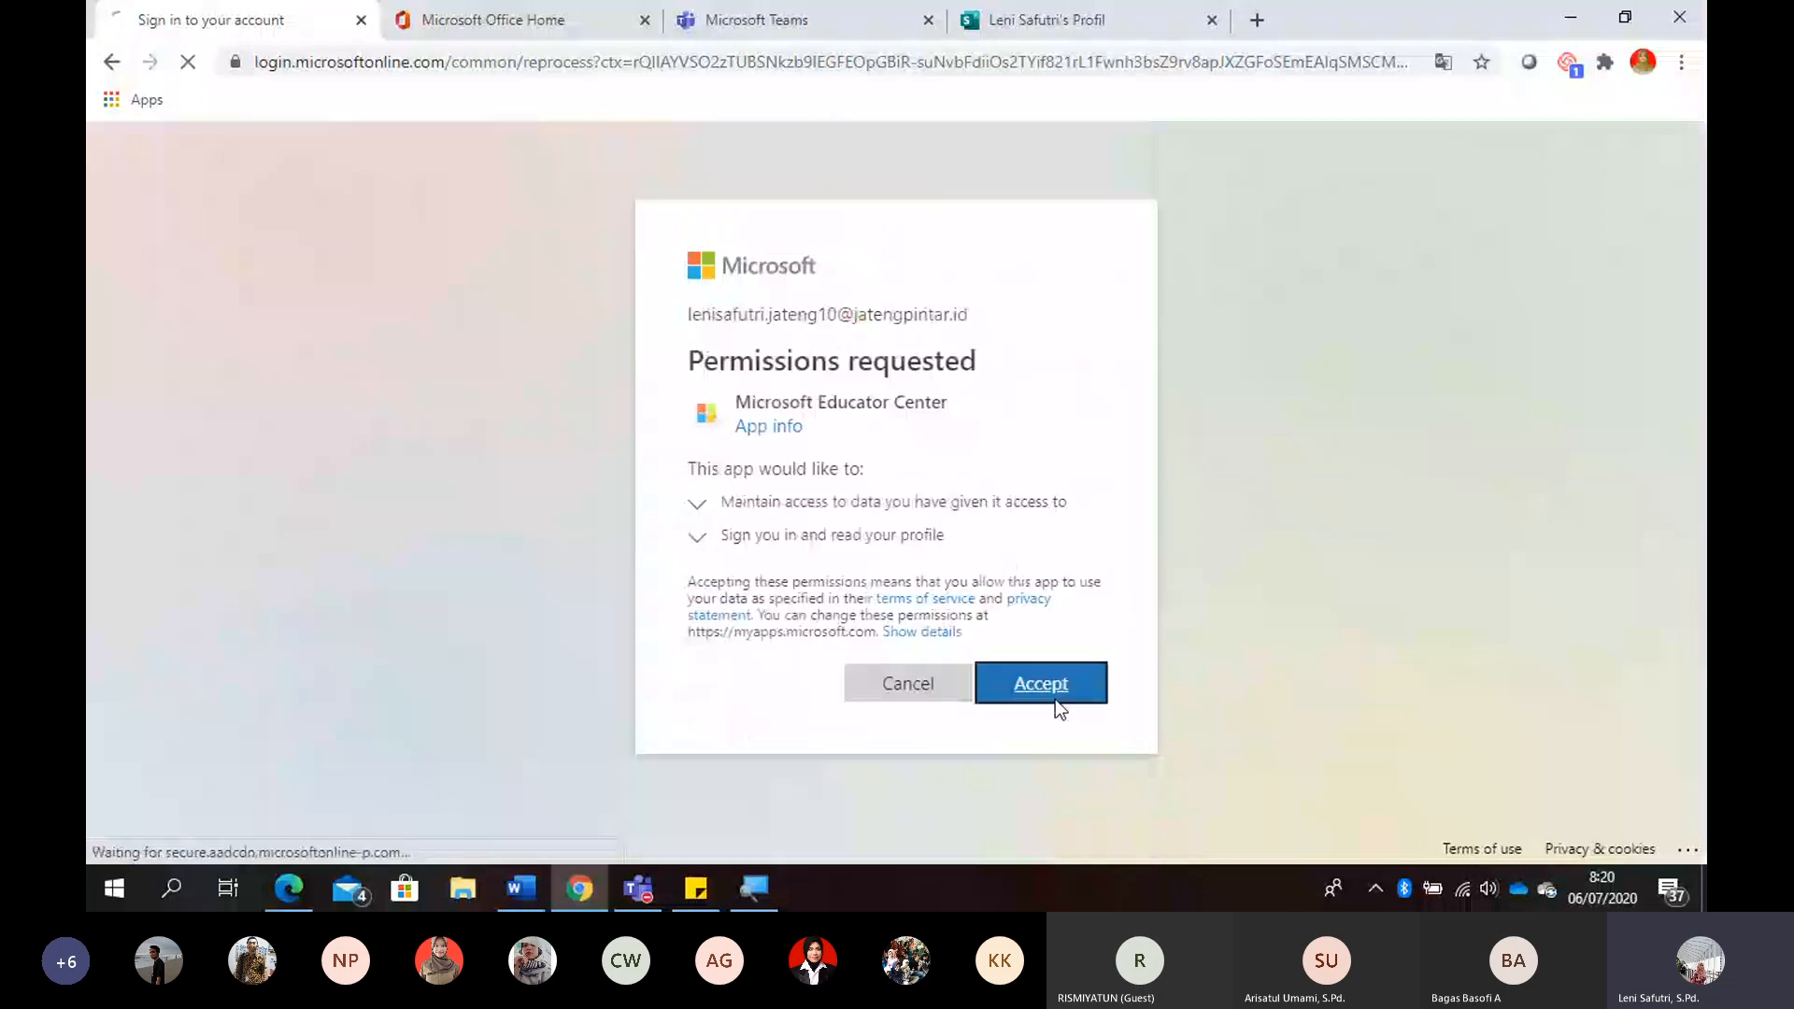
left_click(1055, 698)
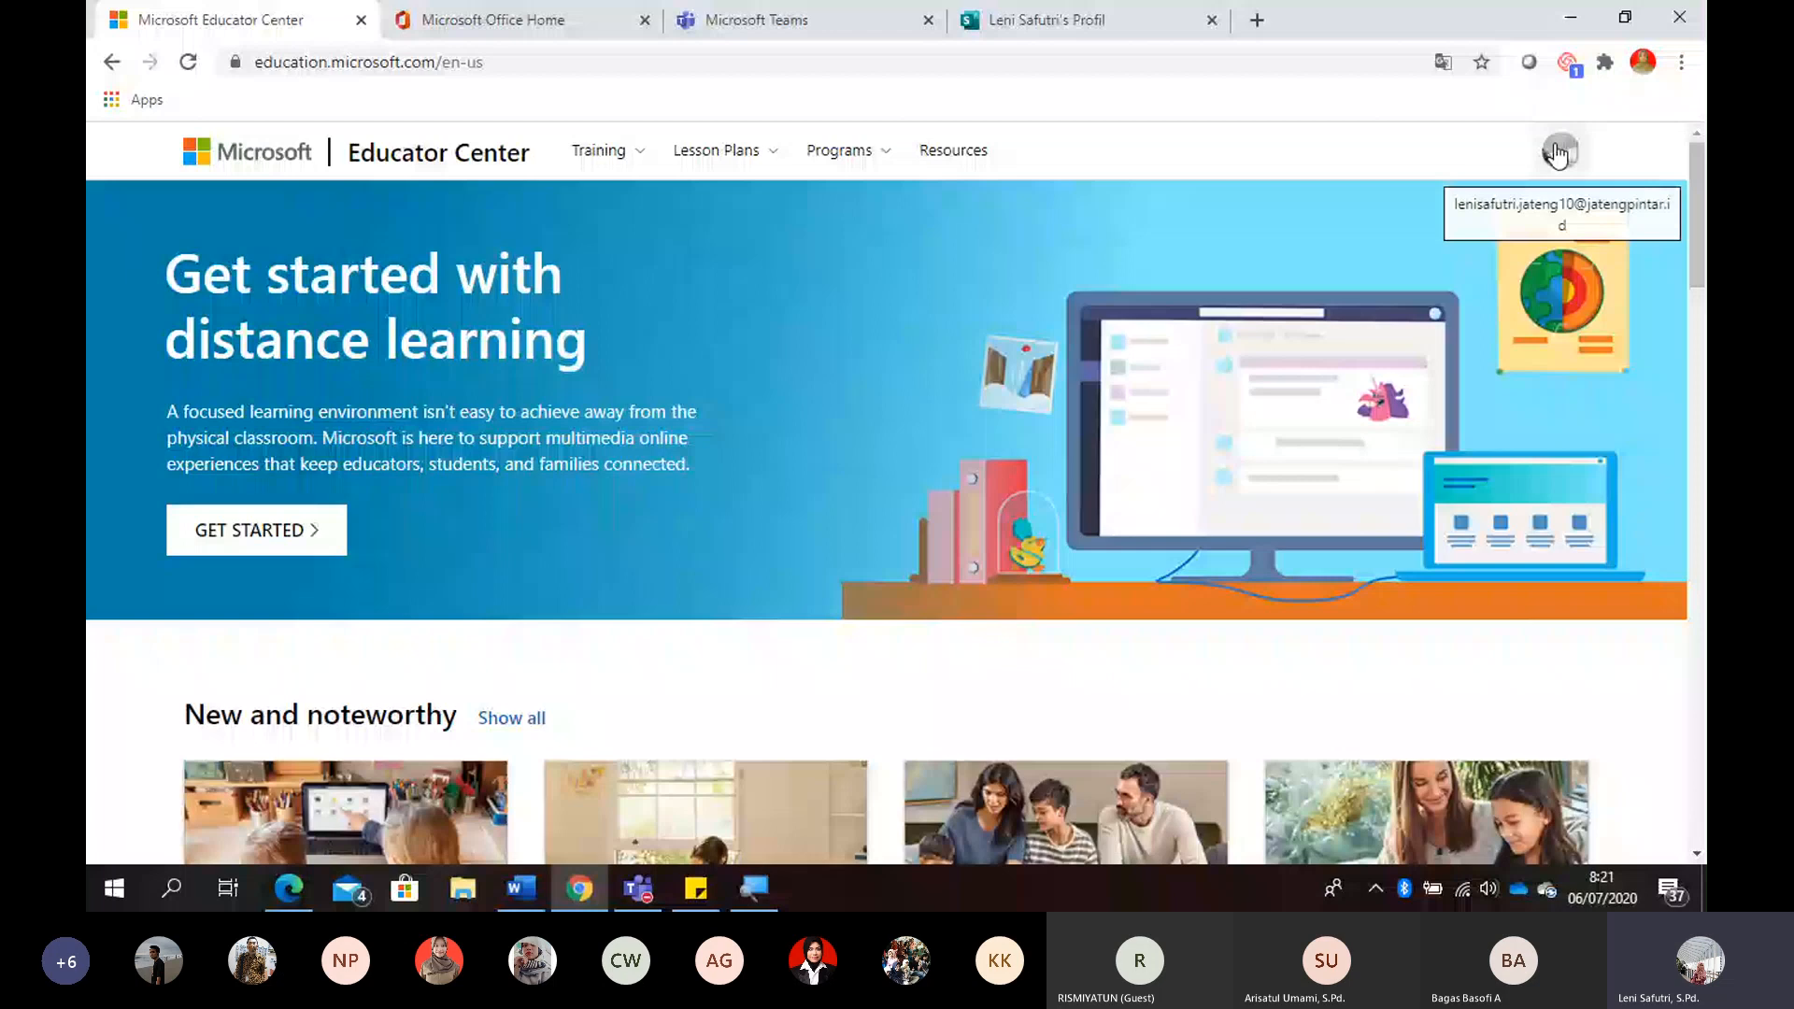
- Redeem the training's achievement code for the signed-in account and close the completion dialog
left_click(1556, 152)
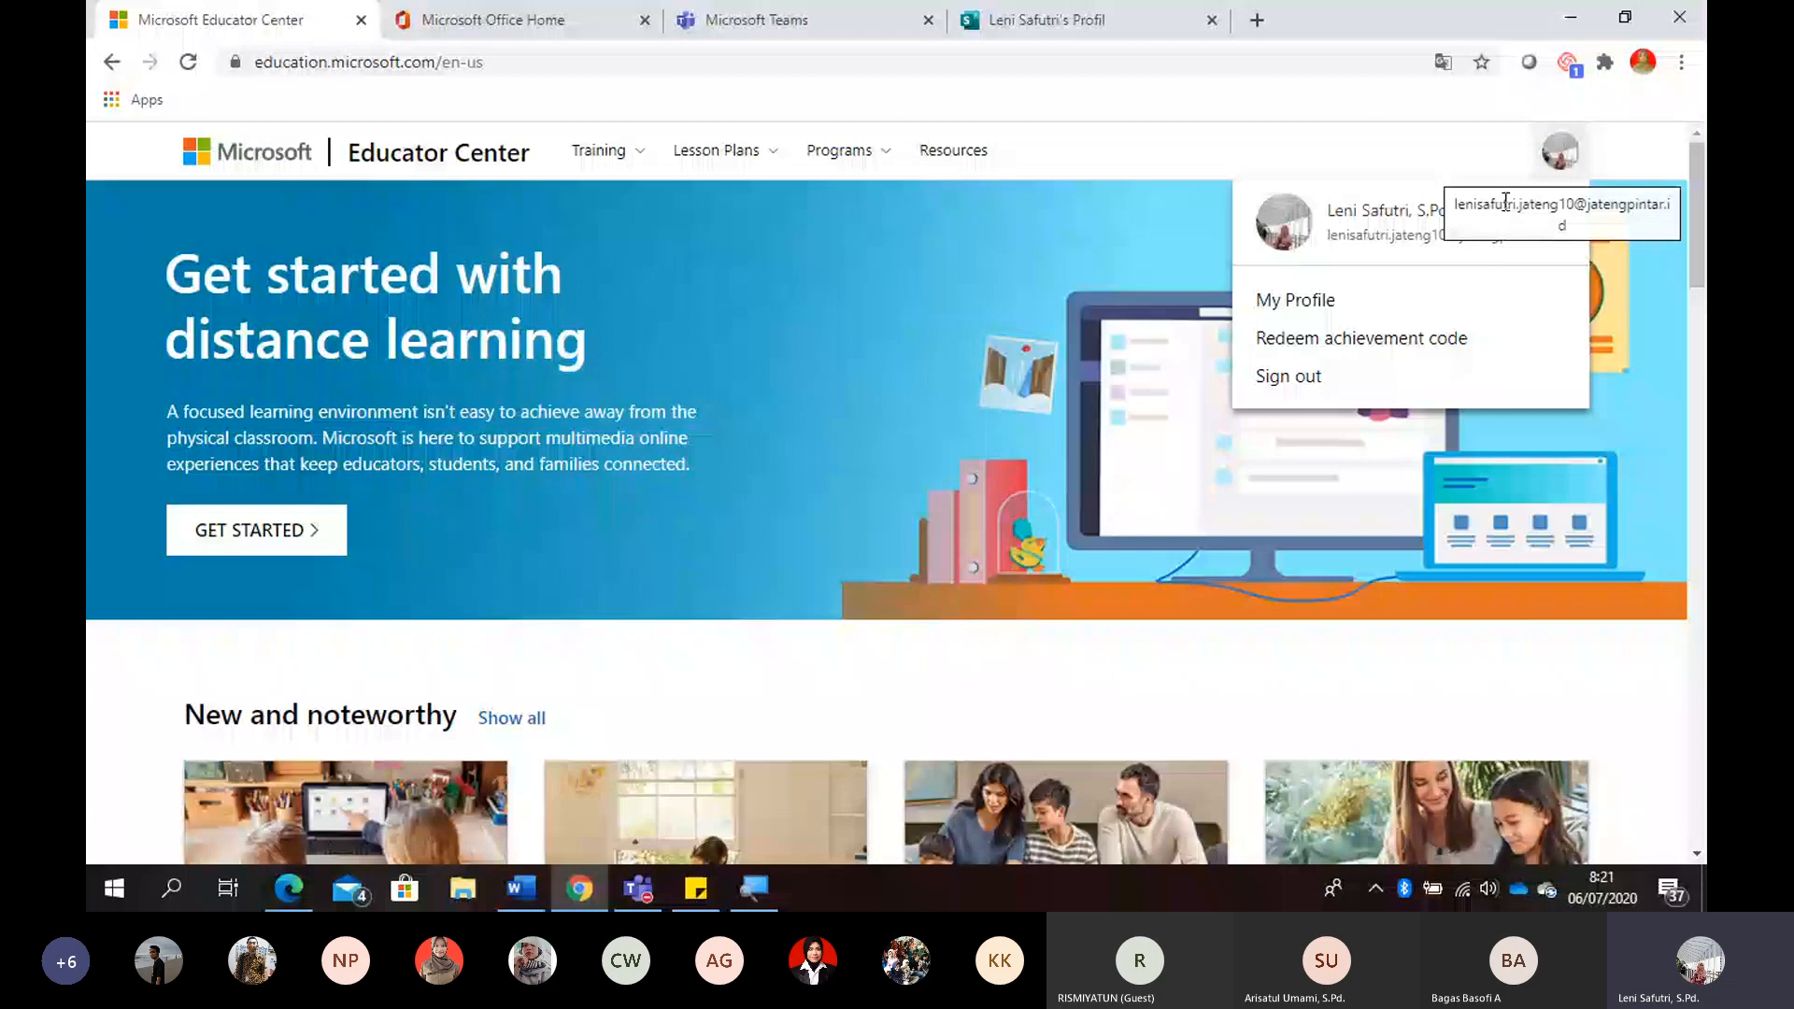
left_click(1434, 351)
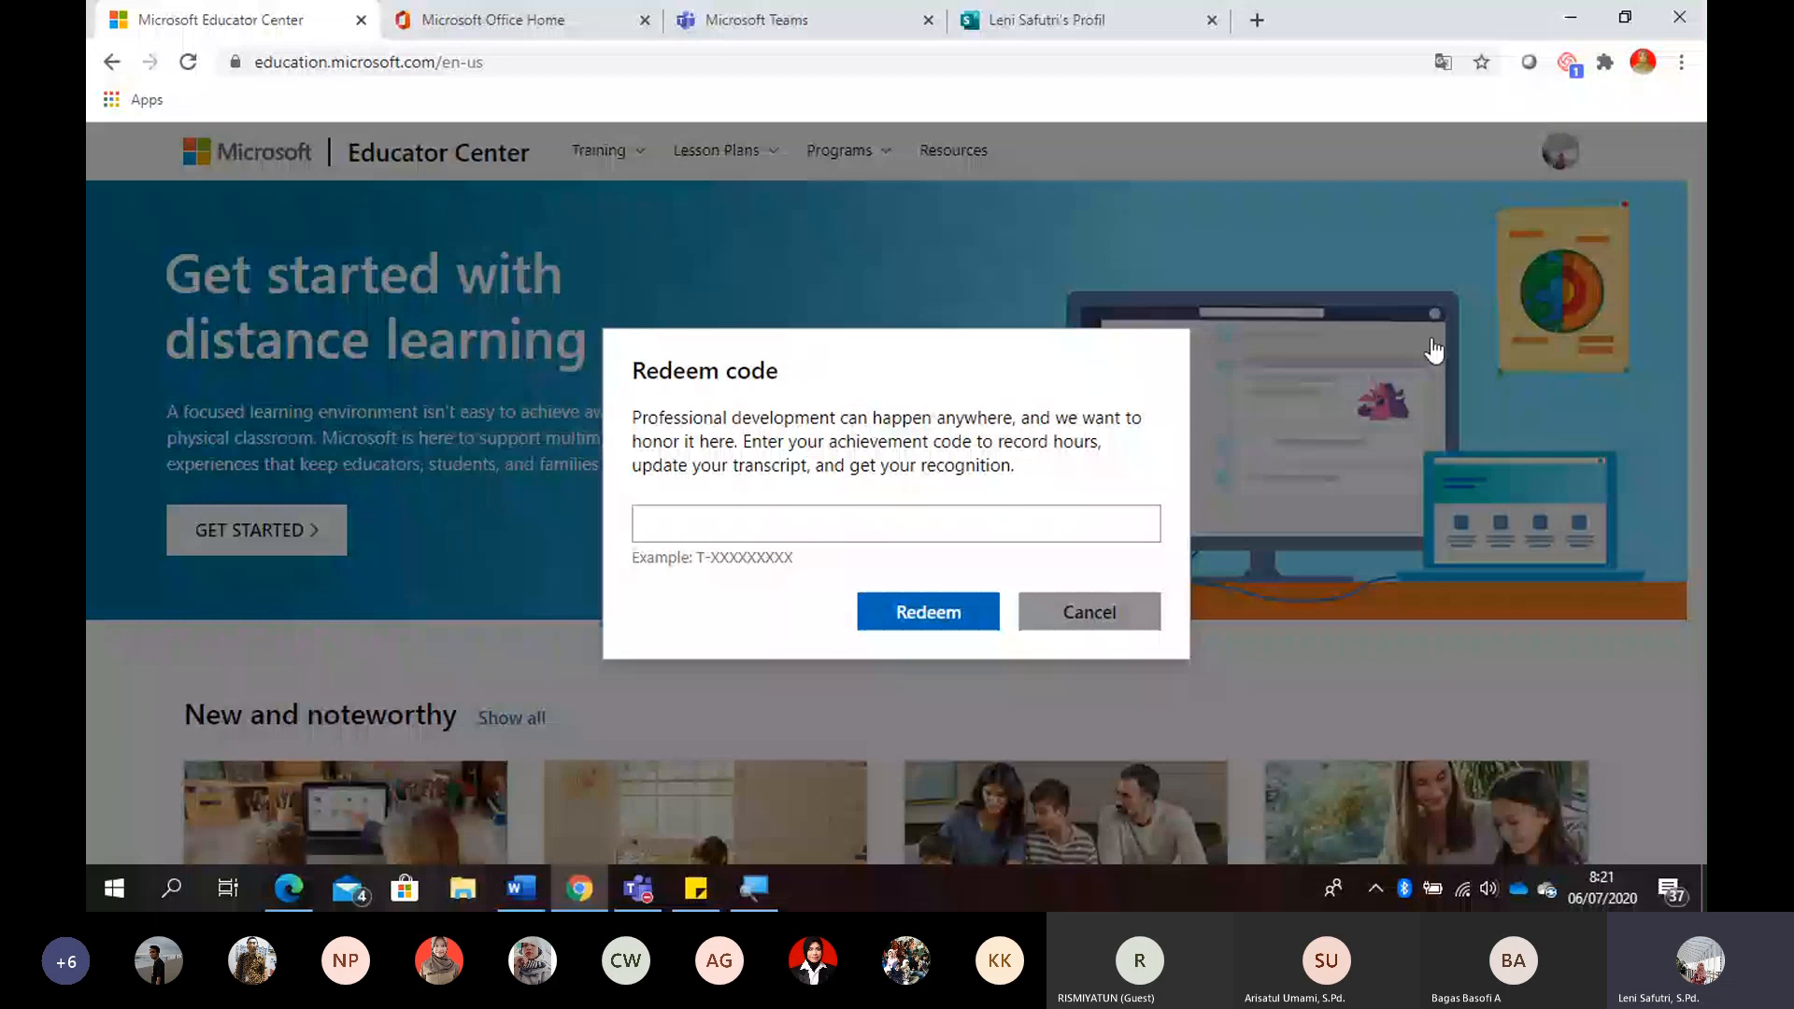
left_click(675, 523)
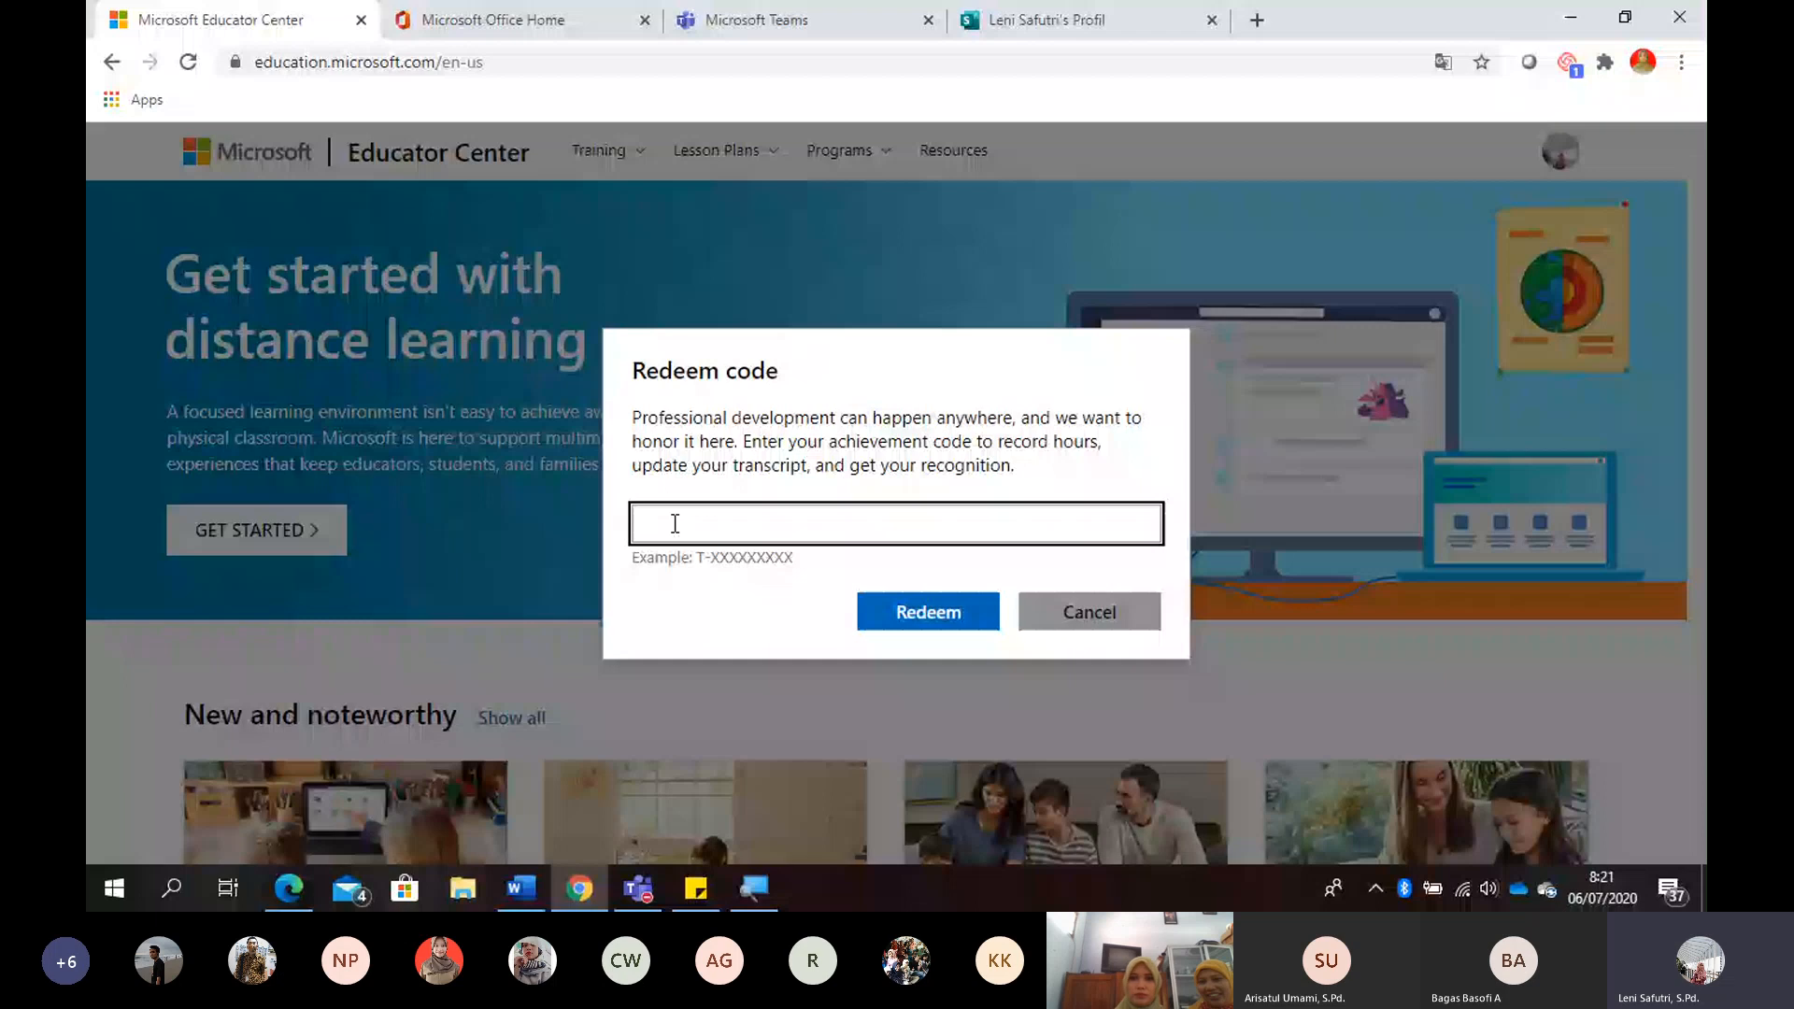
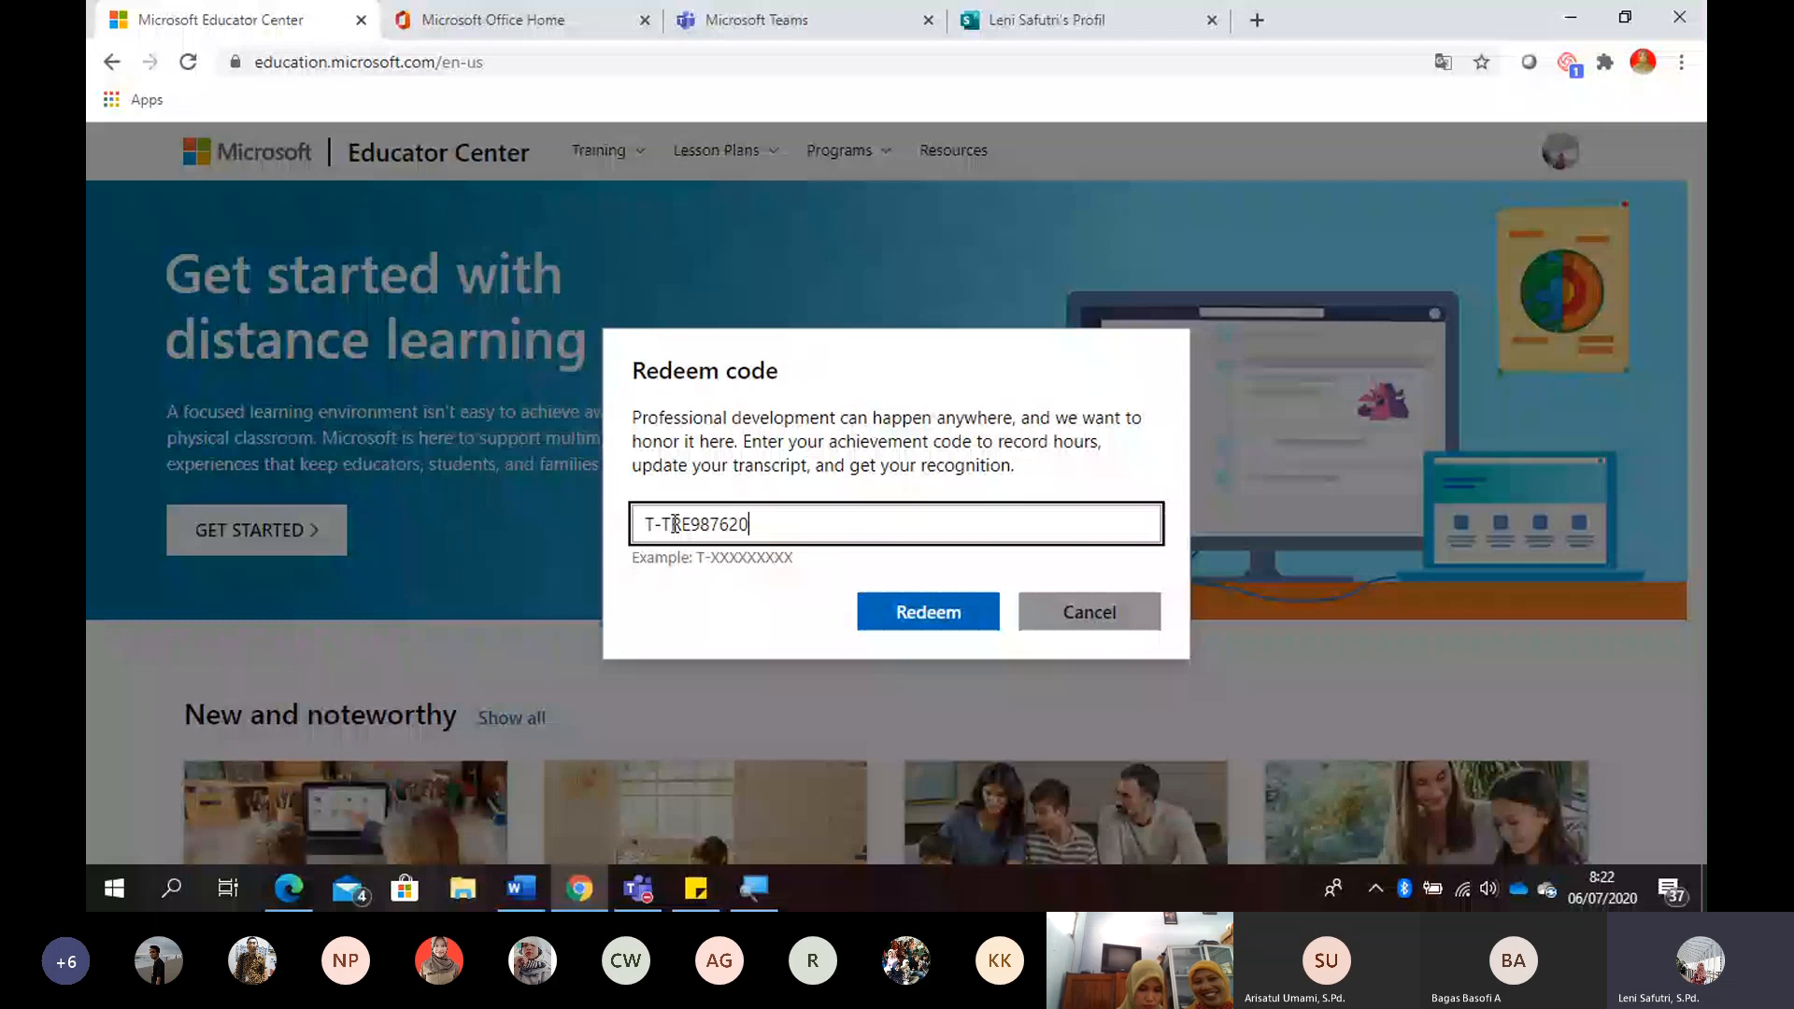
left_click(767, 526)
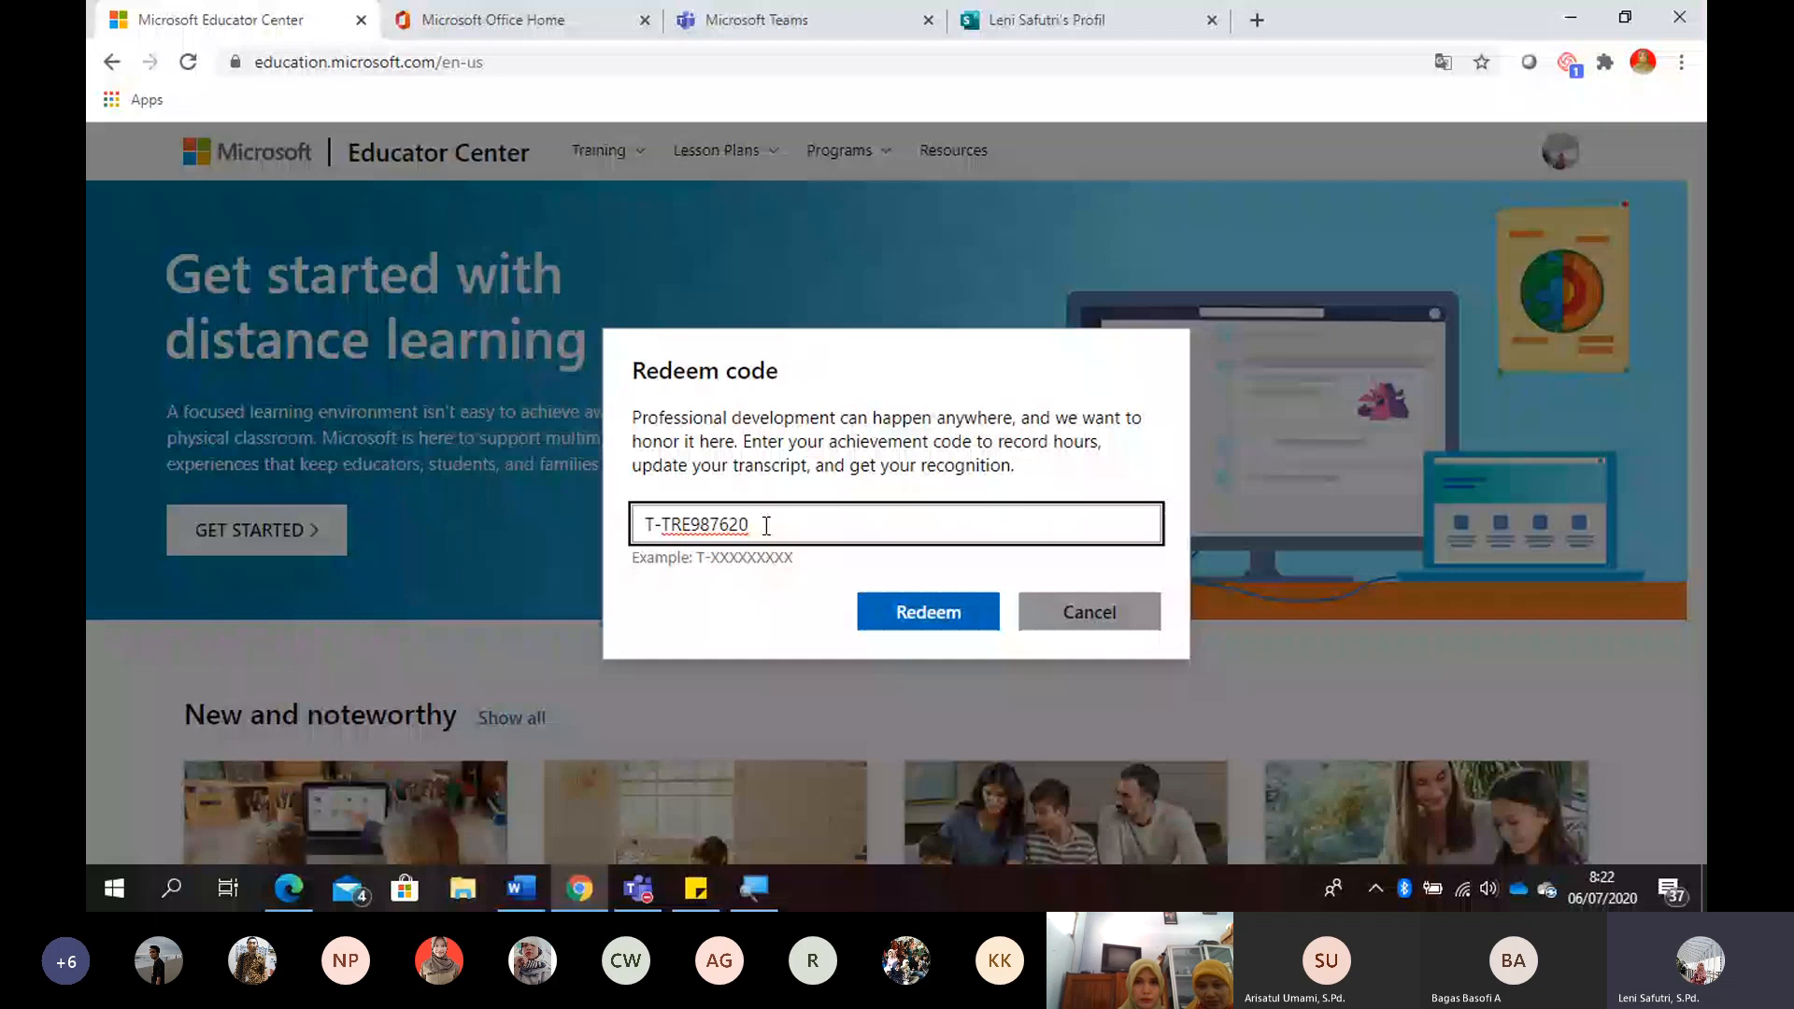
left_click(933, 618)
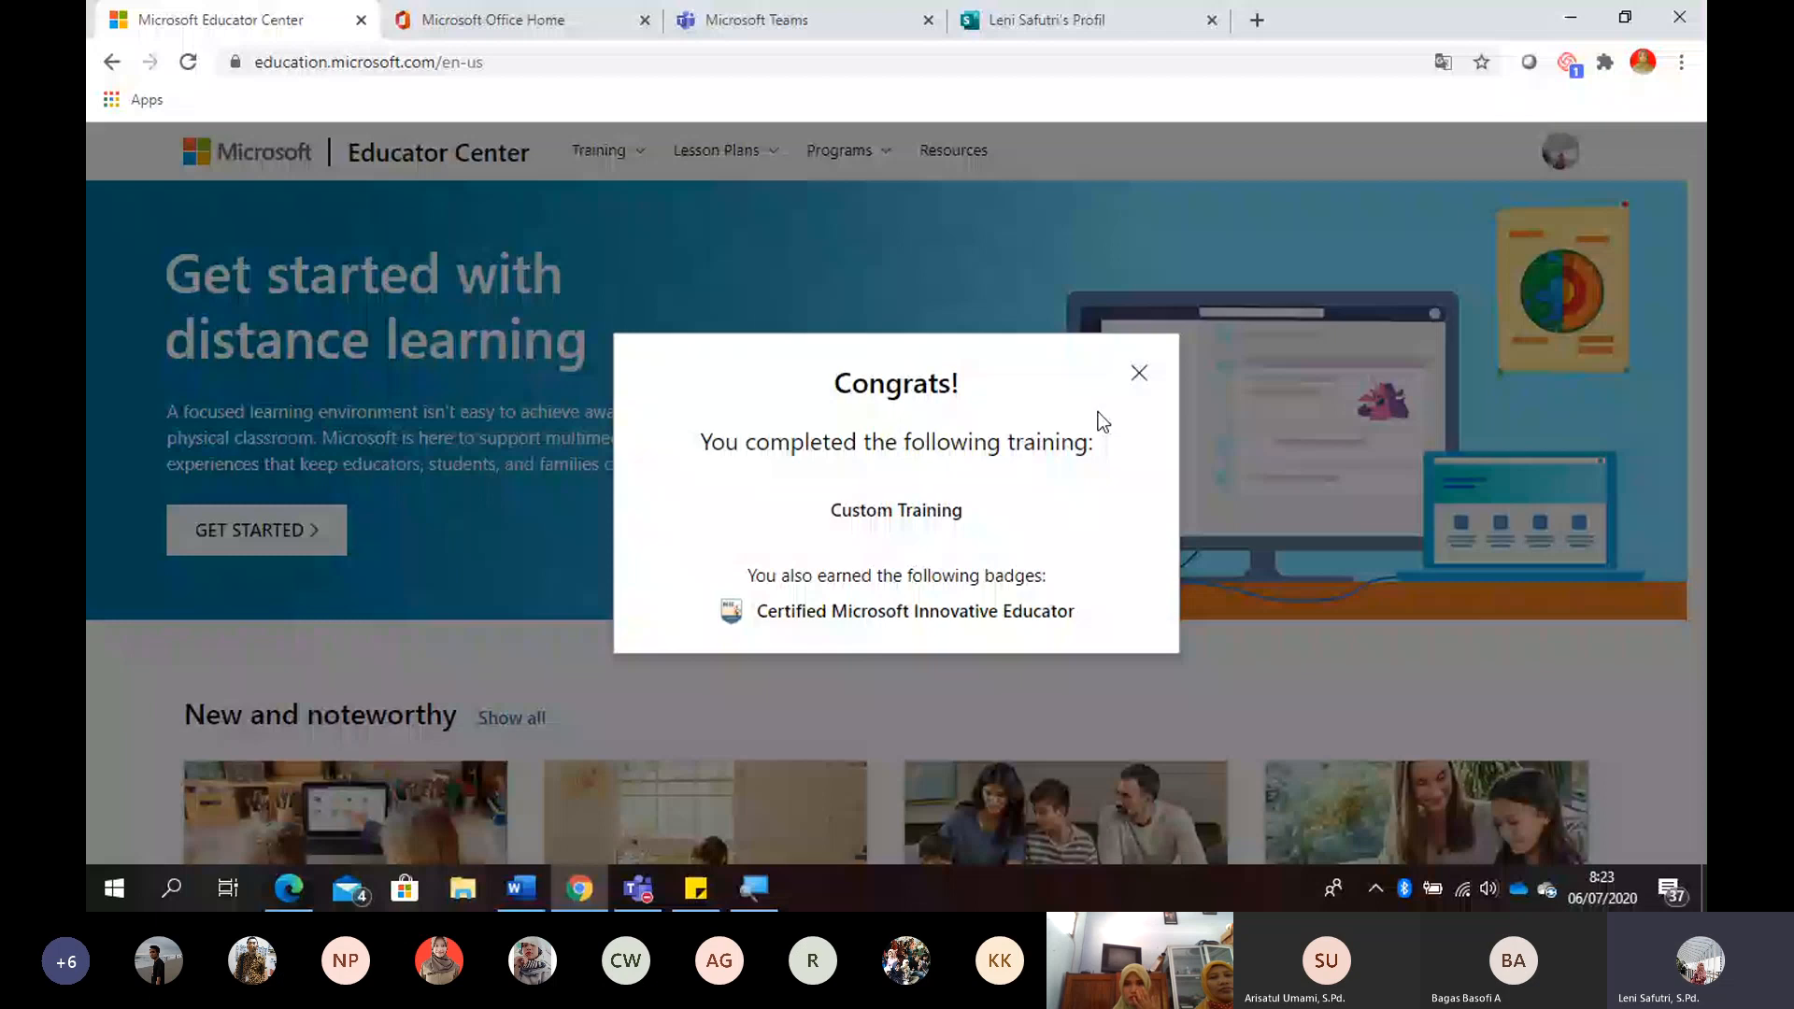
left_click(1138, 372)
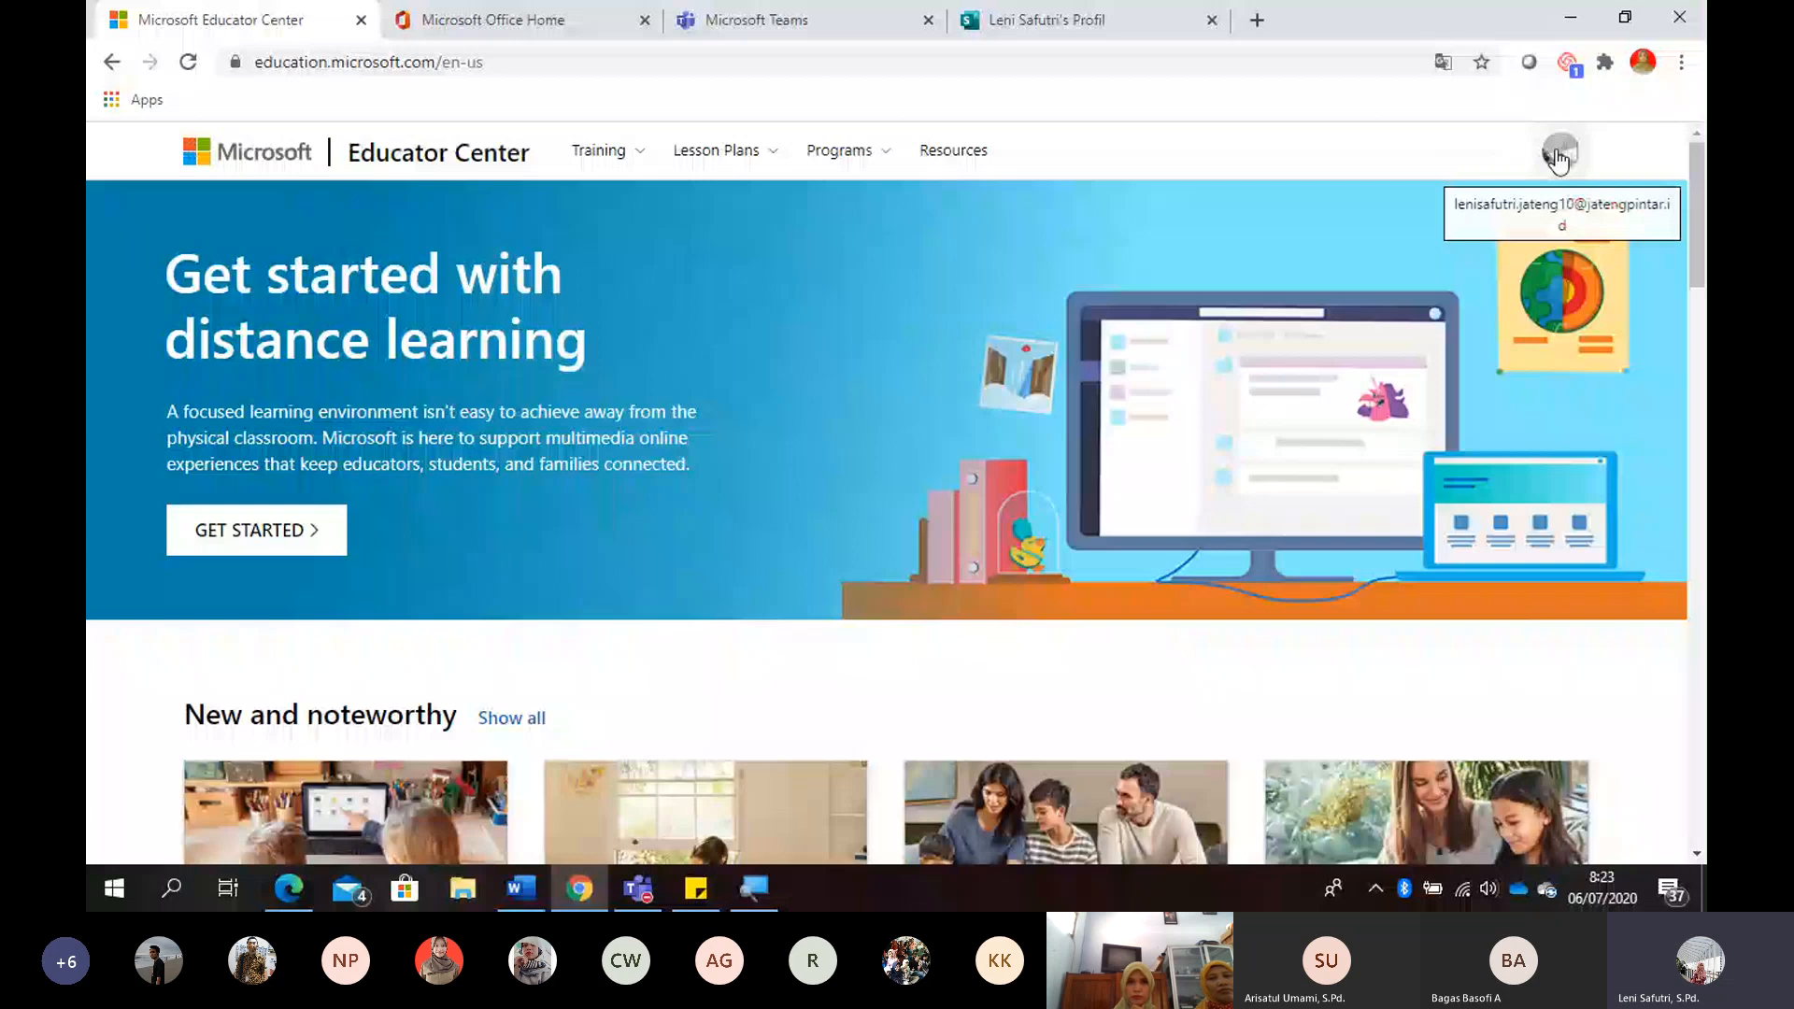
- Open the account's Educator Center profile page
left_click(1557, 159)
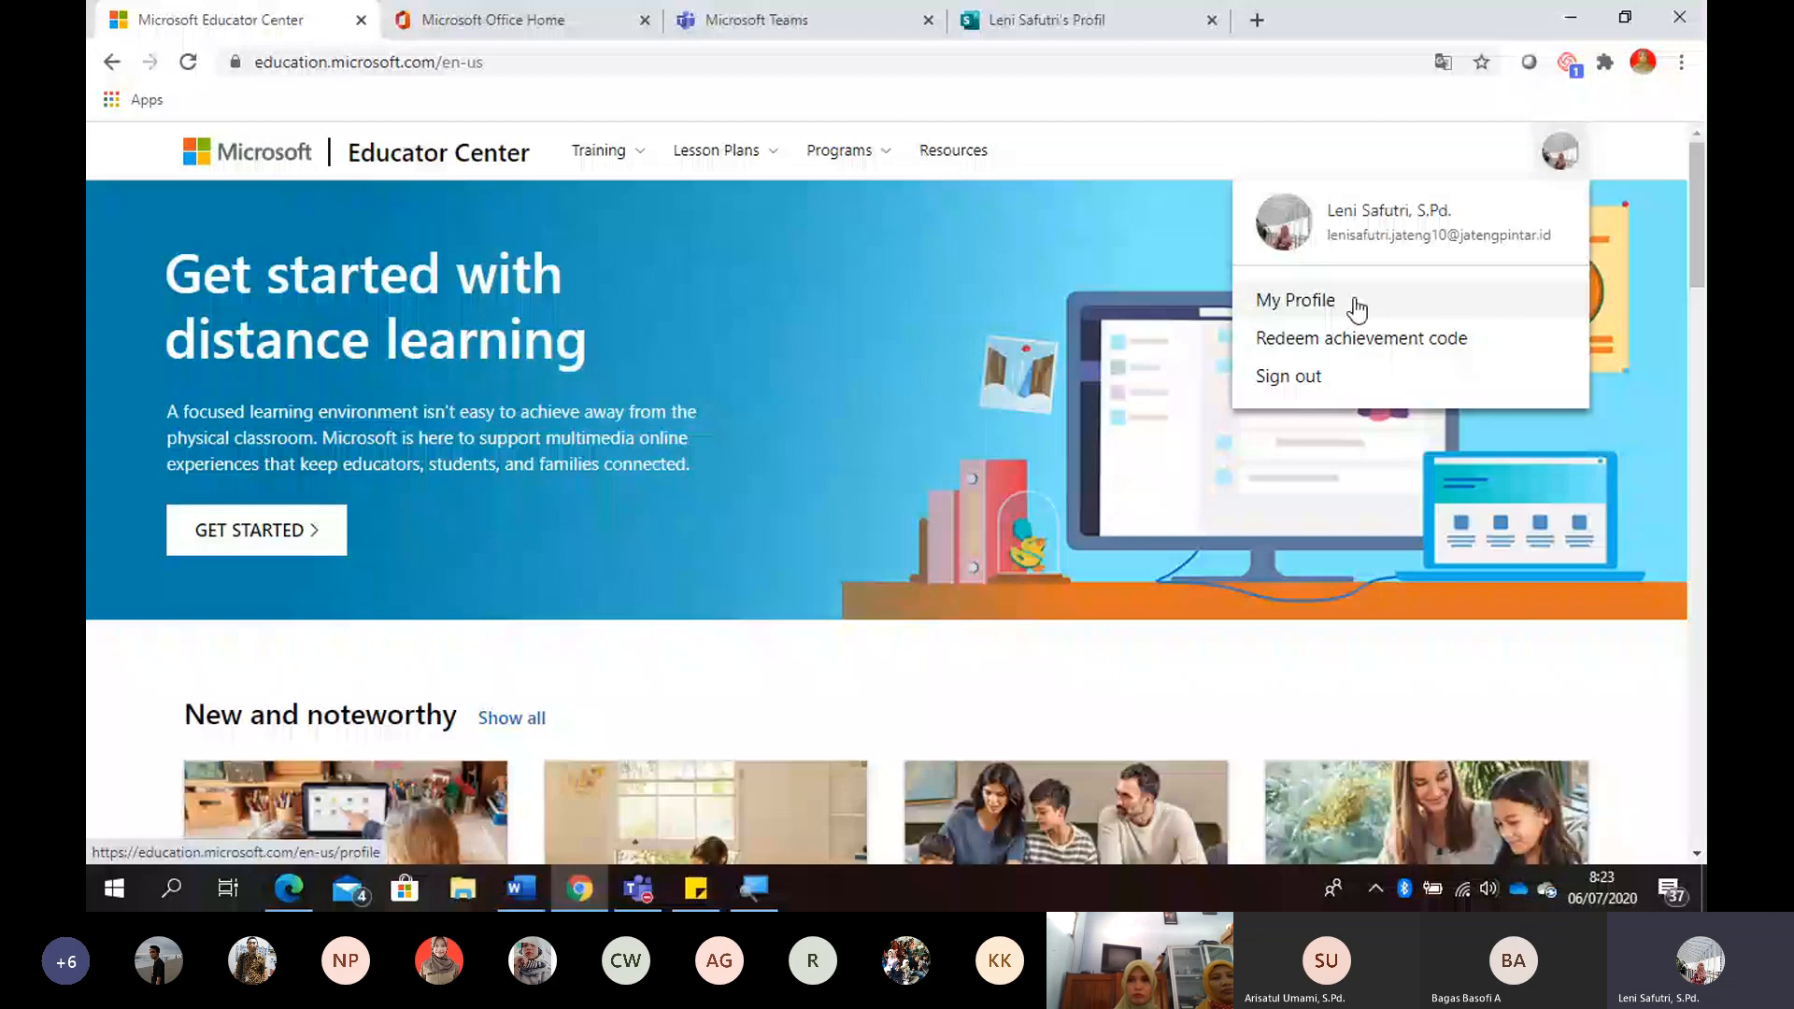
left_click(1355, 309)
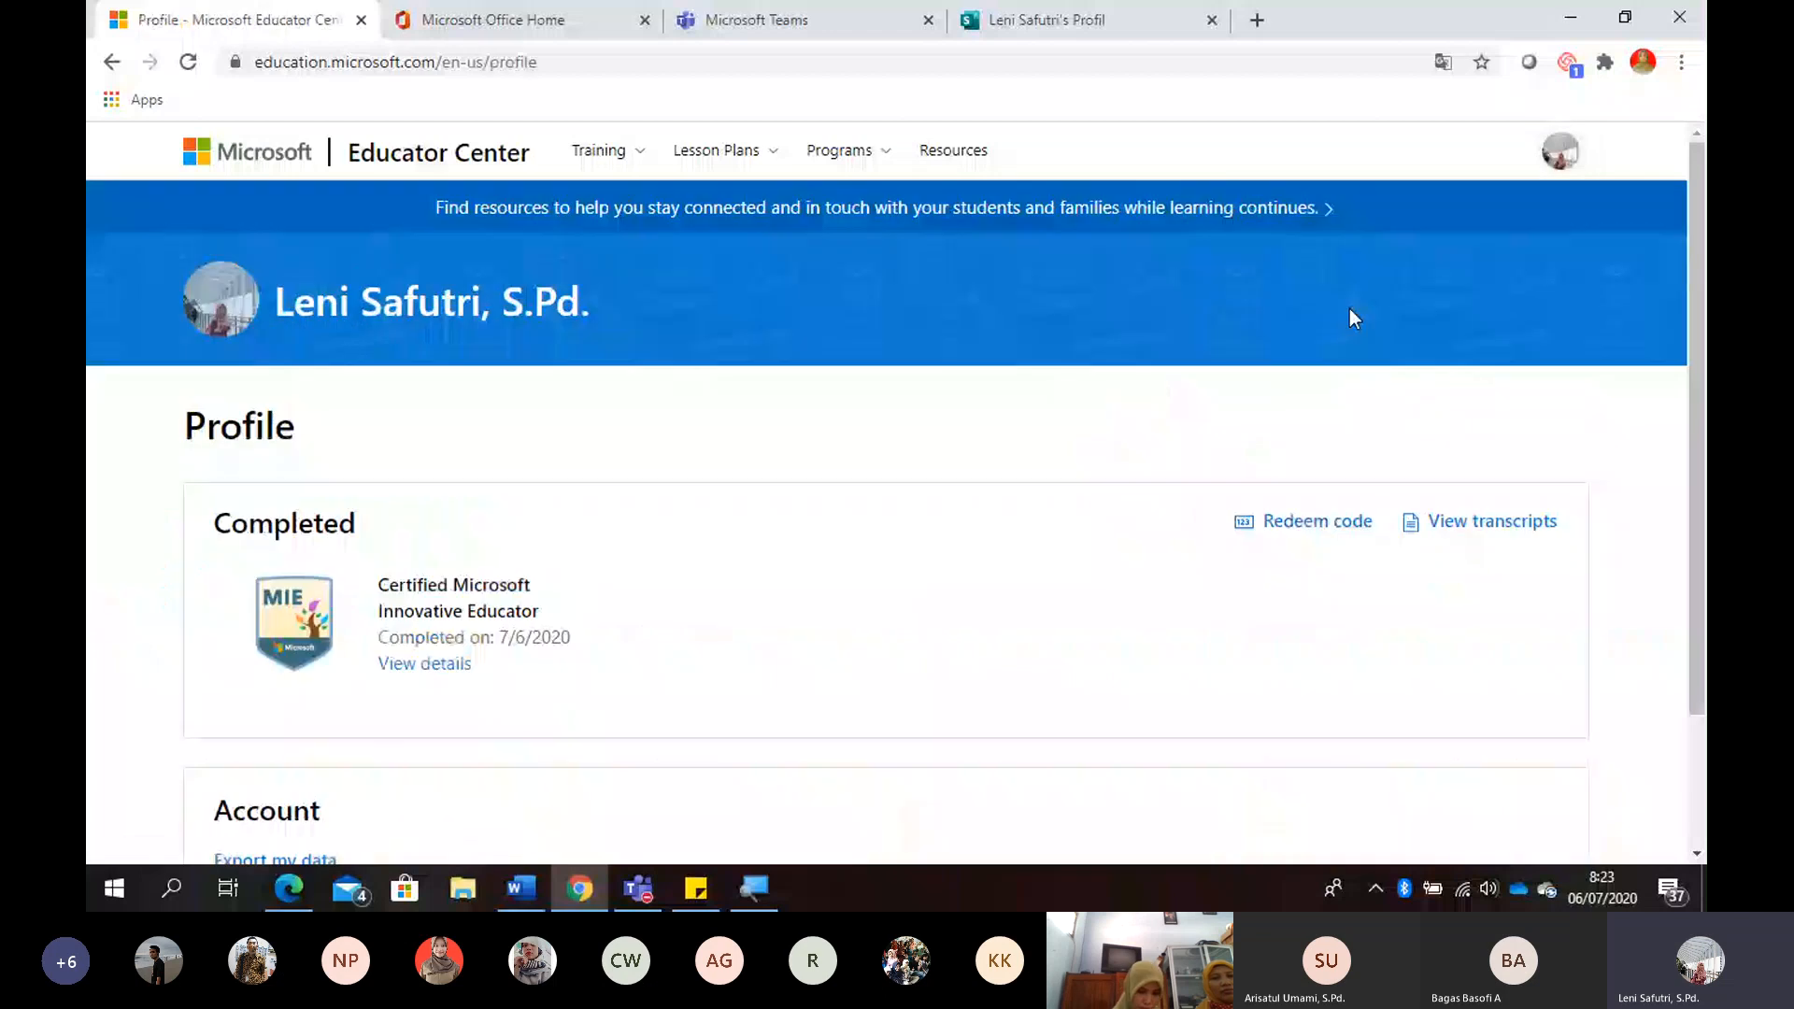
- Open the account's training transcript from the Educator Center profile
scroll(671, 511, "down", 2)
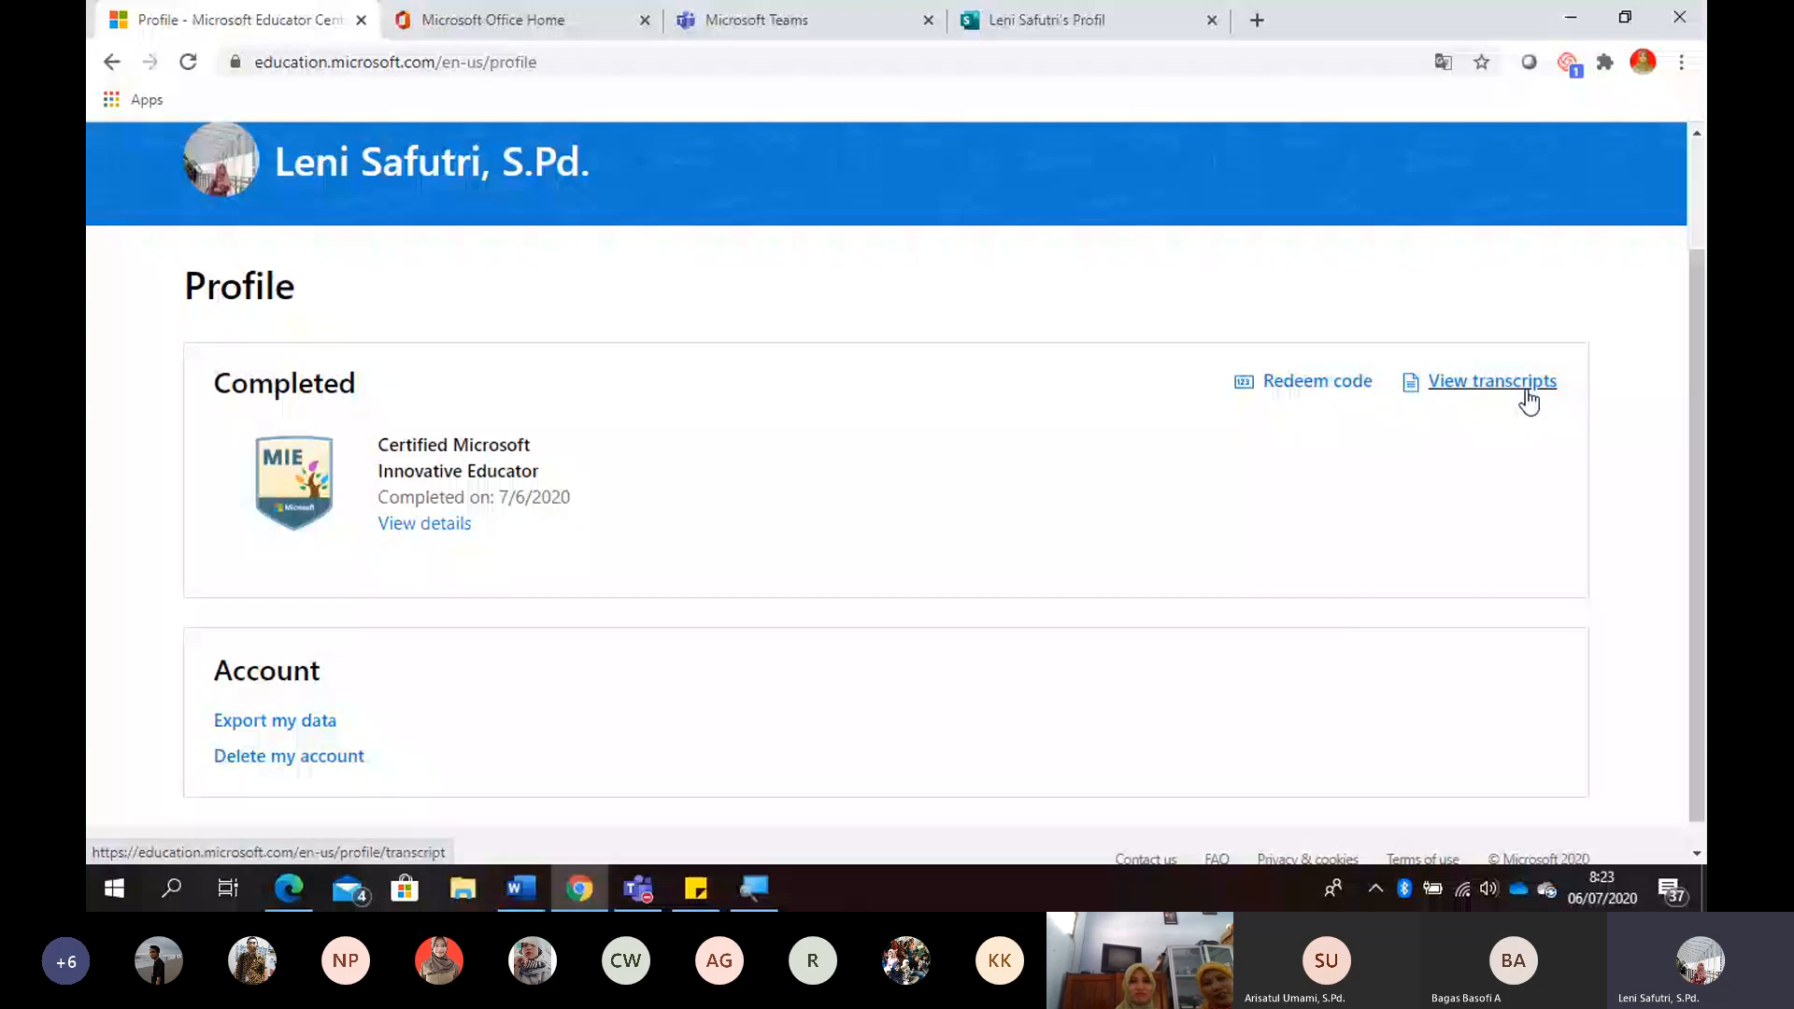
left_click(1528, 402)
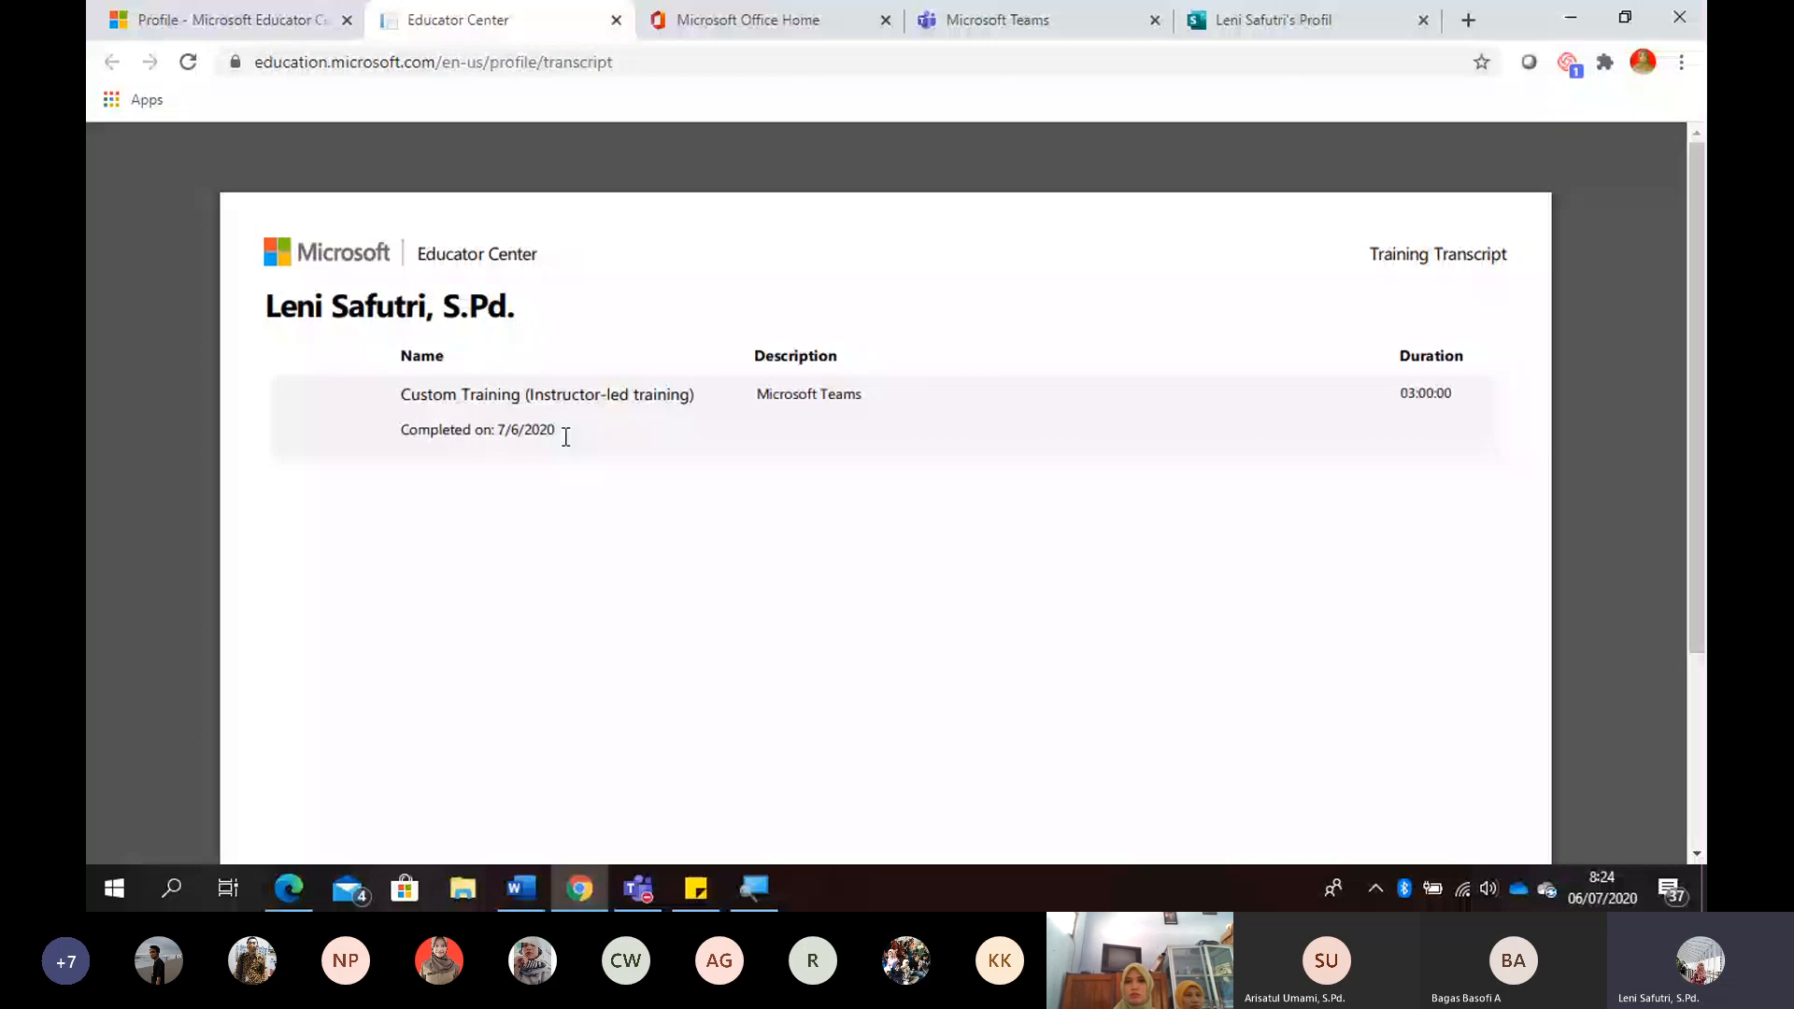
- Check the meeting window in Microsoft Teams and switch back to the training transcript in Chrome
mouse_move(646, 903)
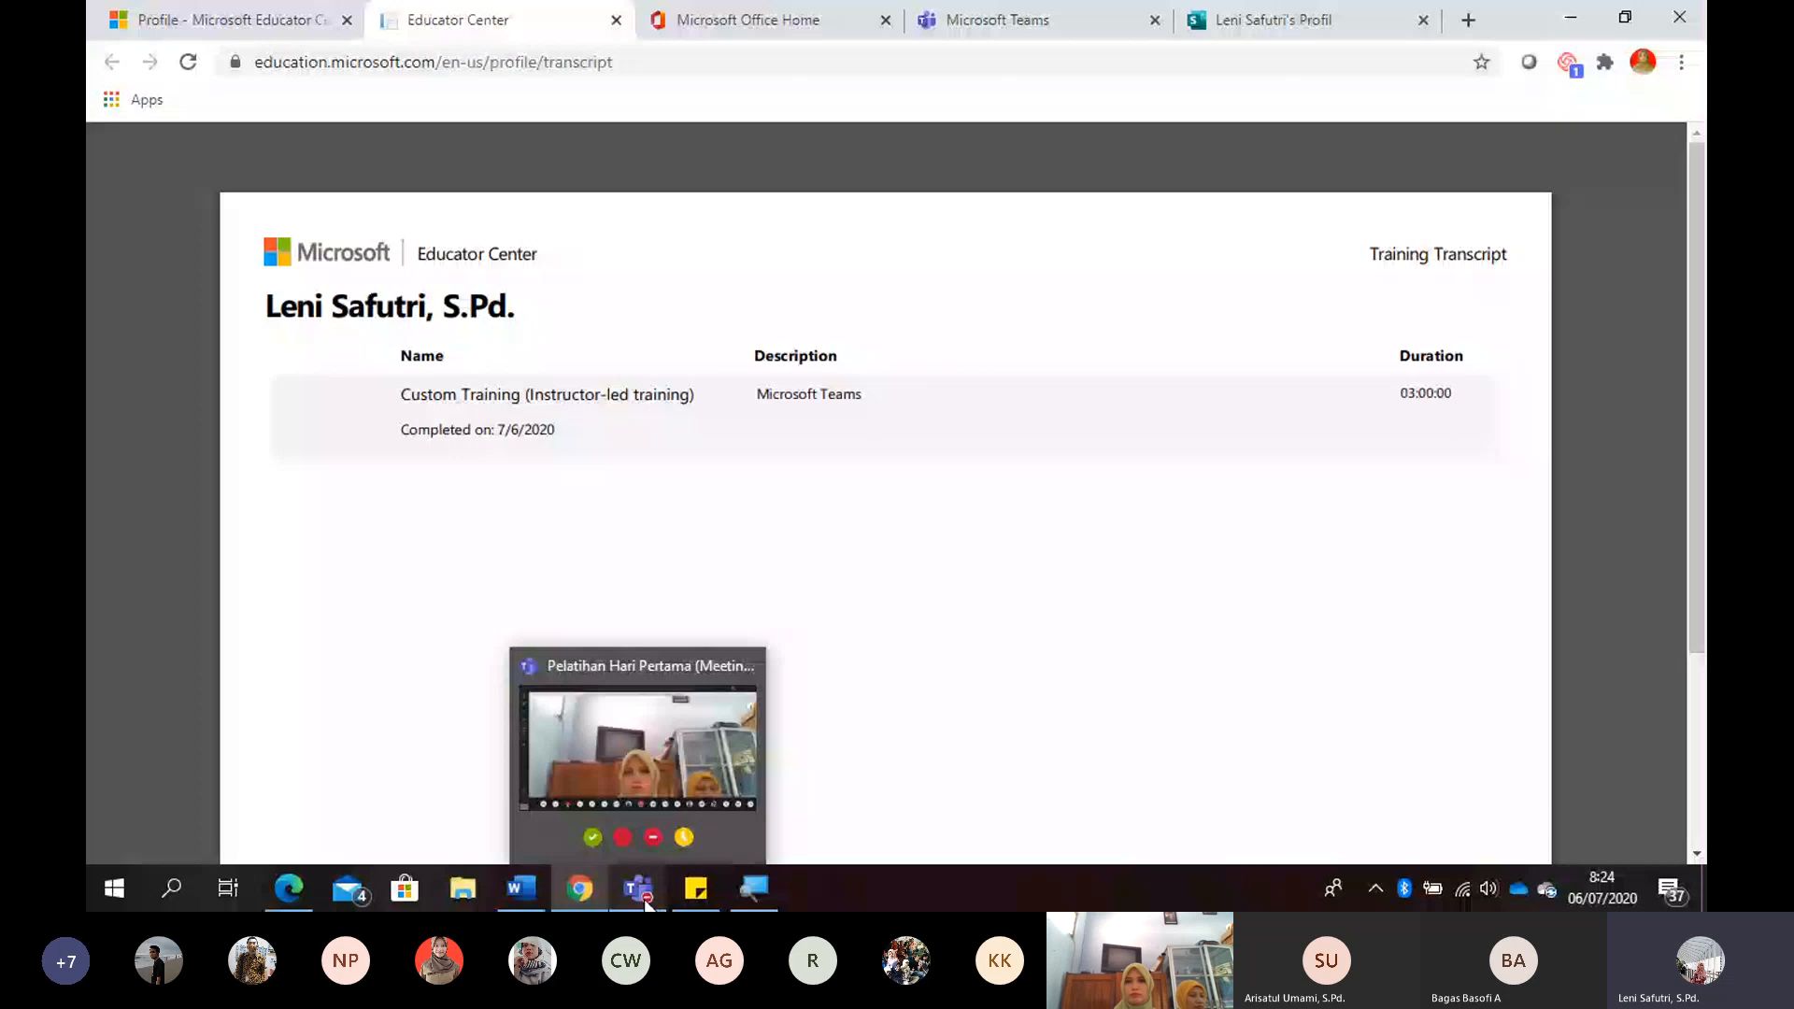
left_click(646, 902)
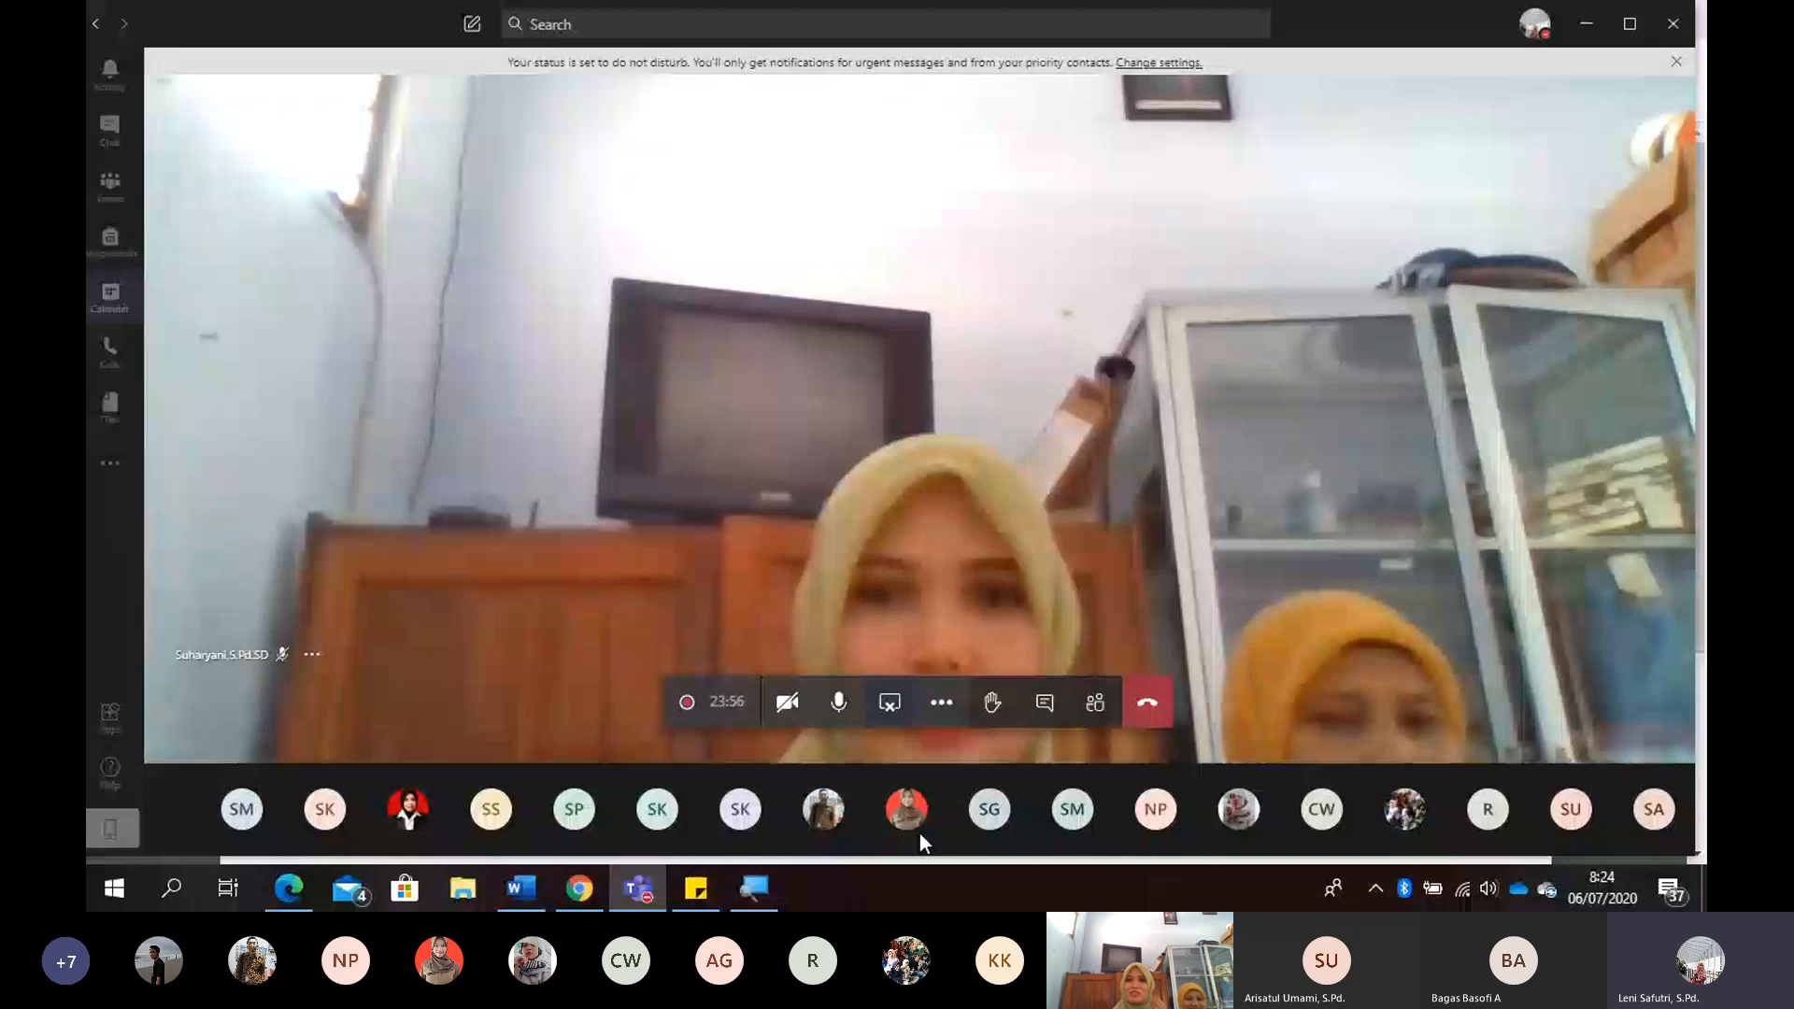
mouse_move(602, 891)
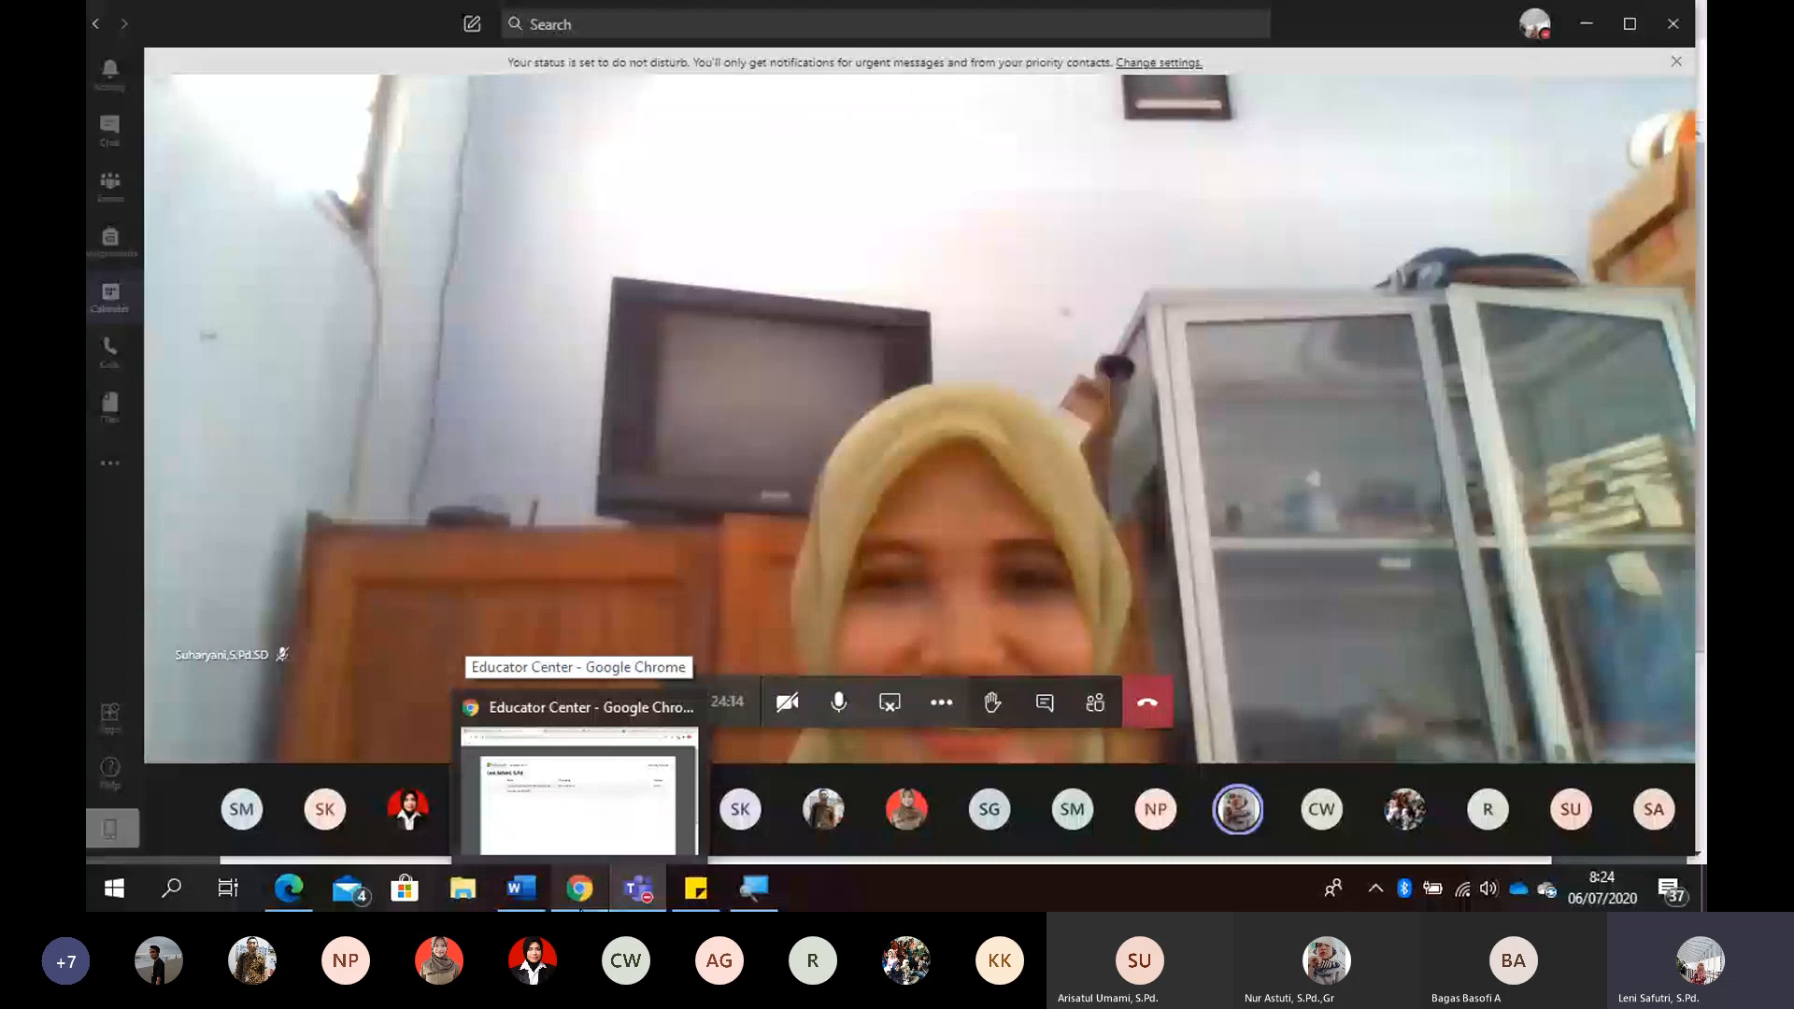
left_click(579, 789)
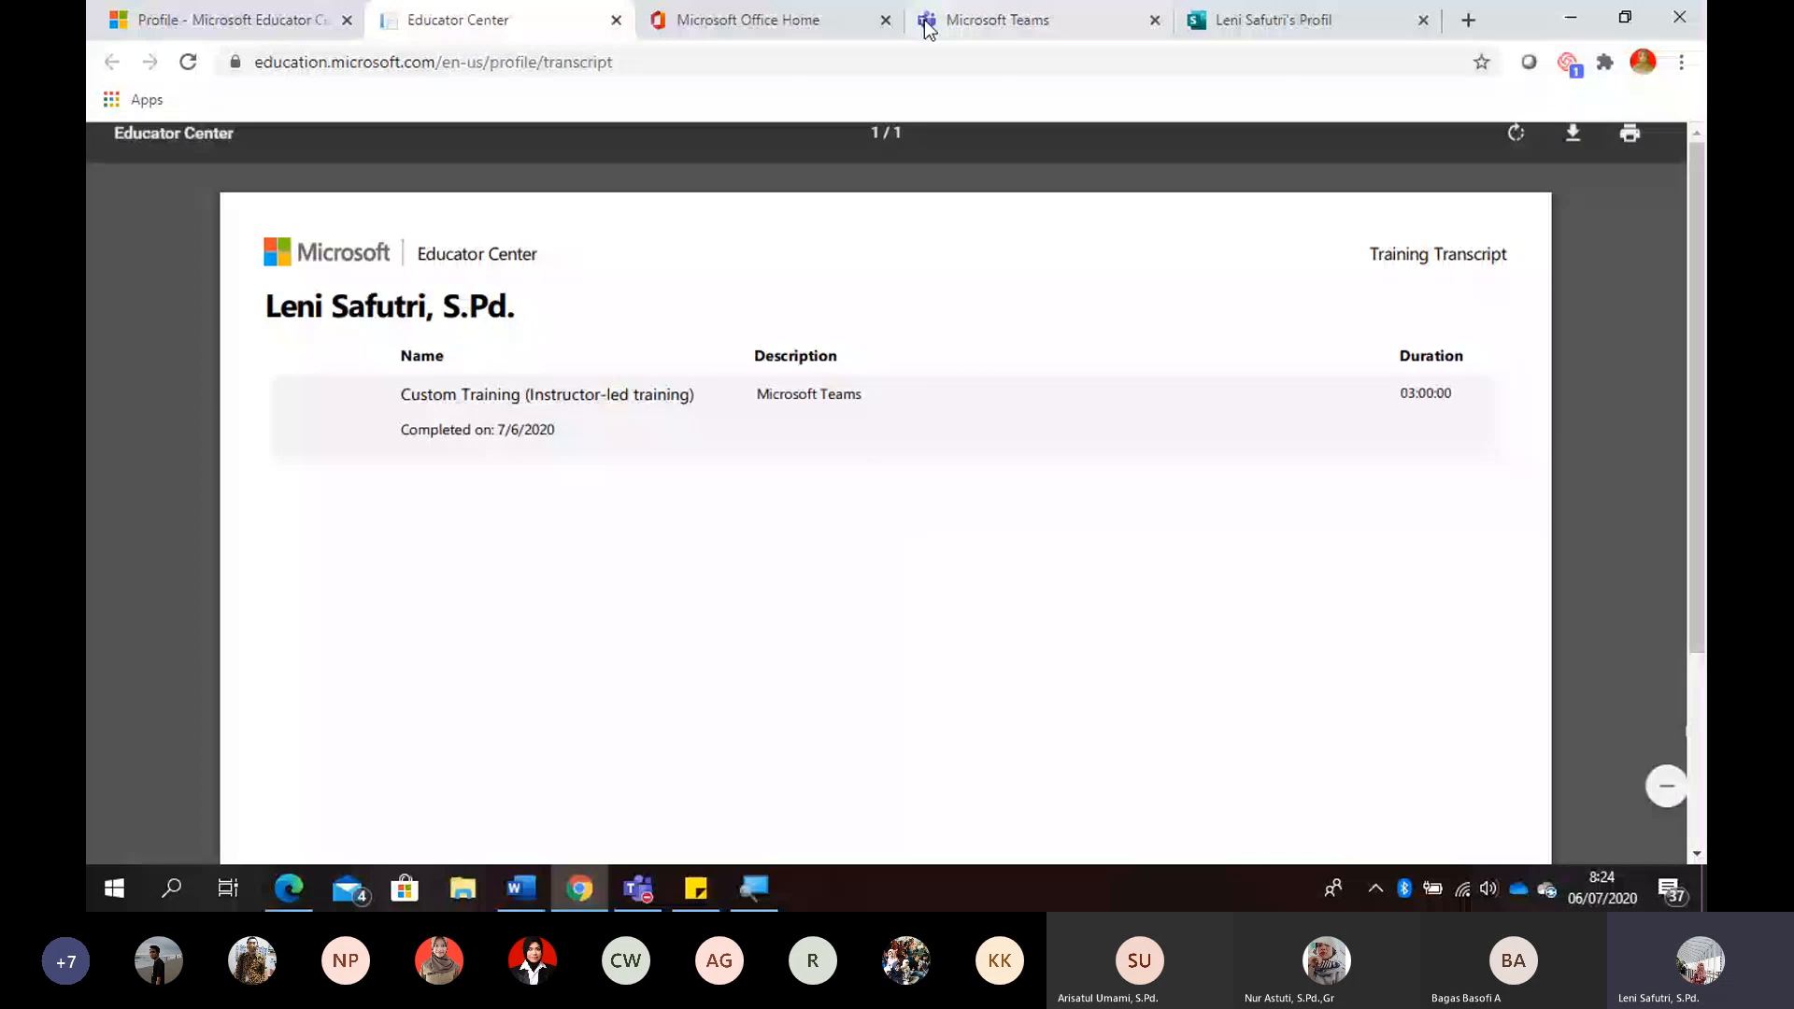
- Return to the Educator Center home page with the Redeem code dialog and cancel the dialog without entering a code
left_click(213, 23)
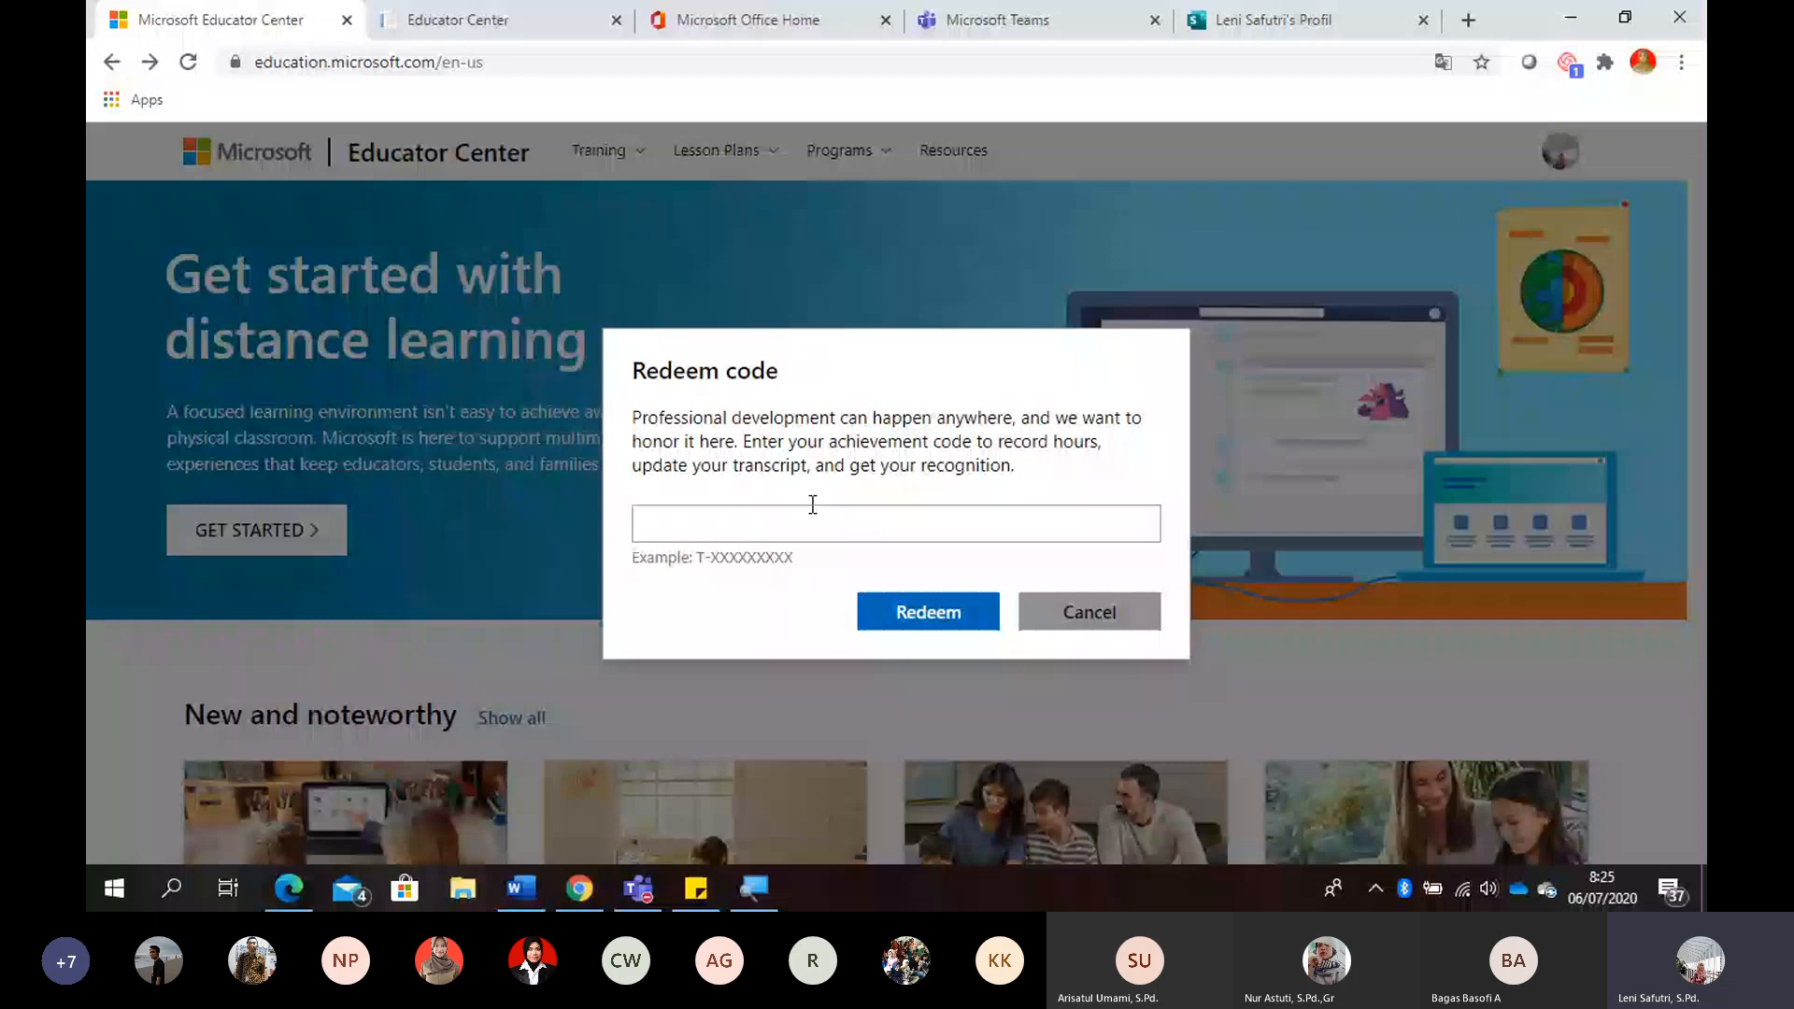
left_click(813, 504)
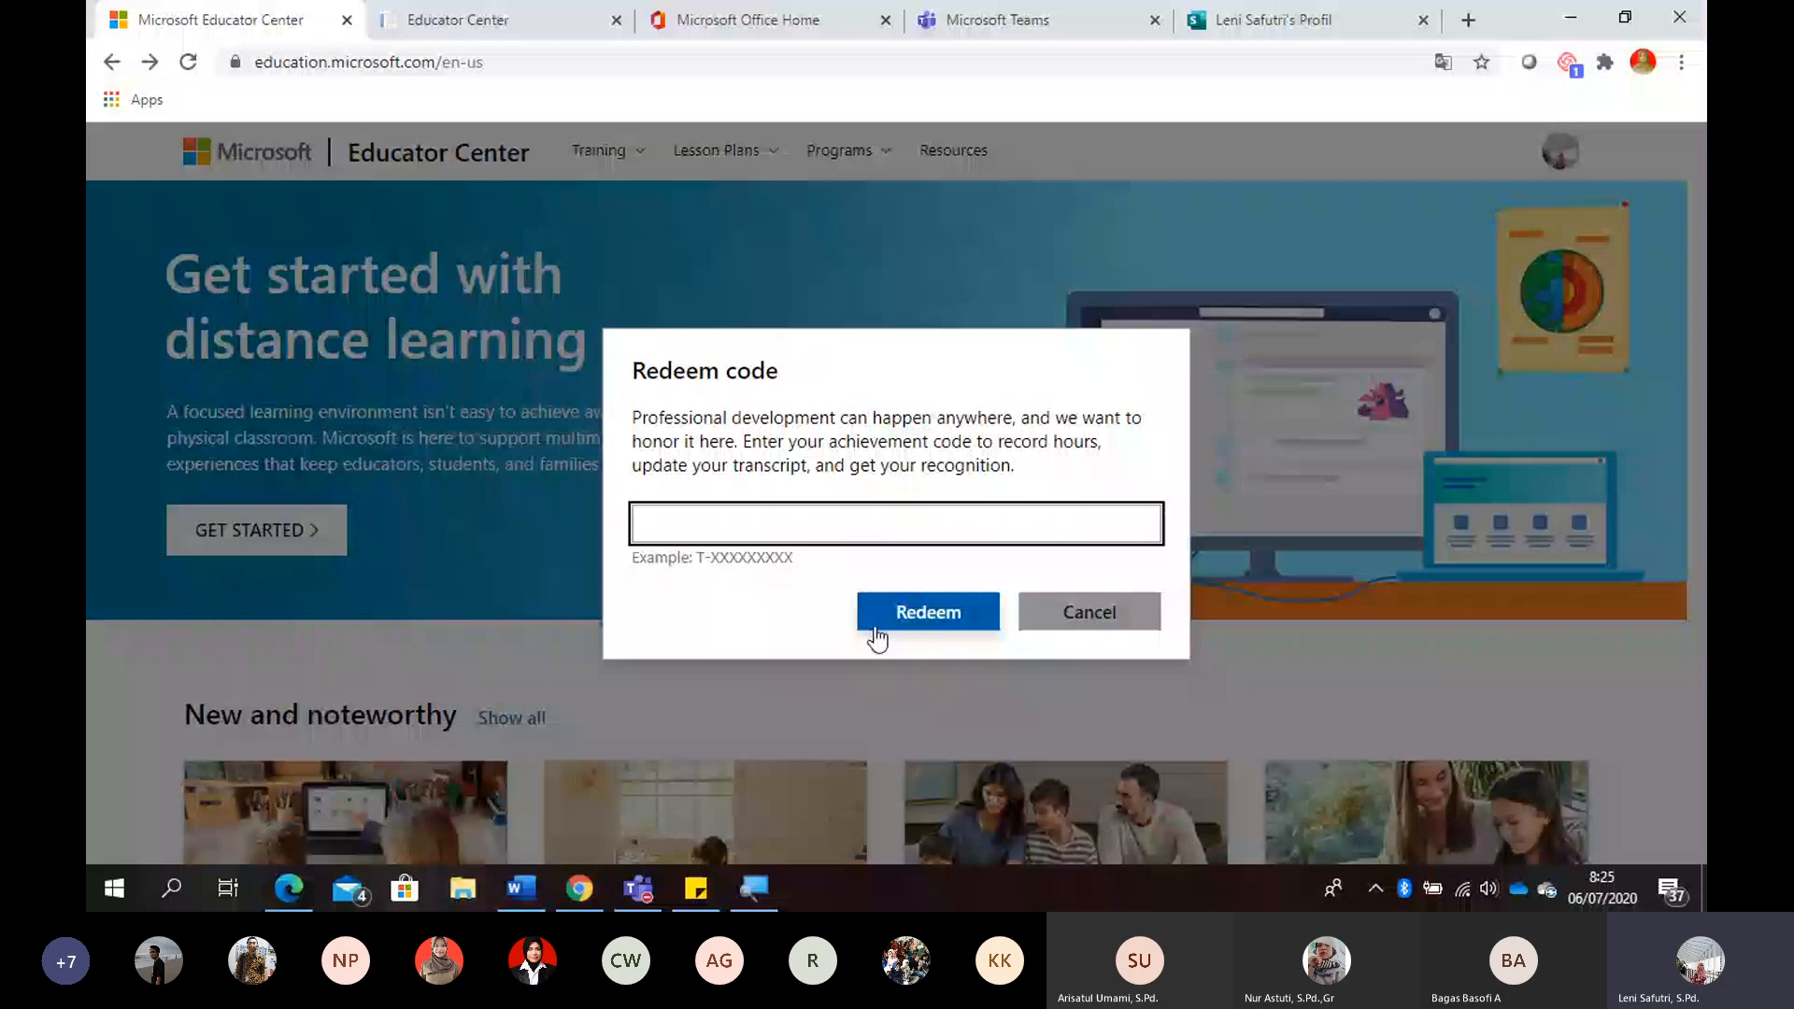
left_click(1103, 615)
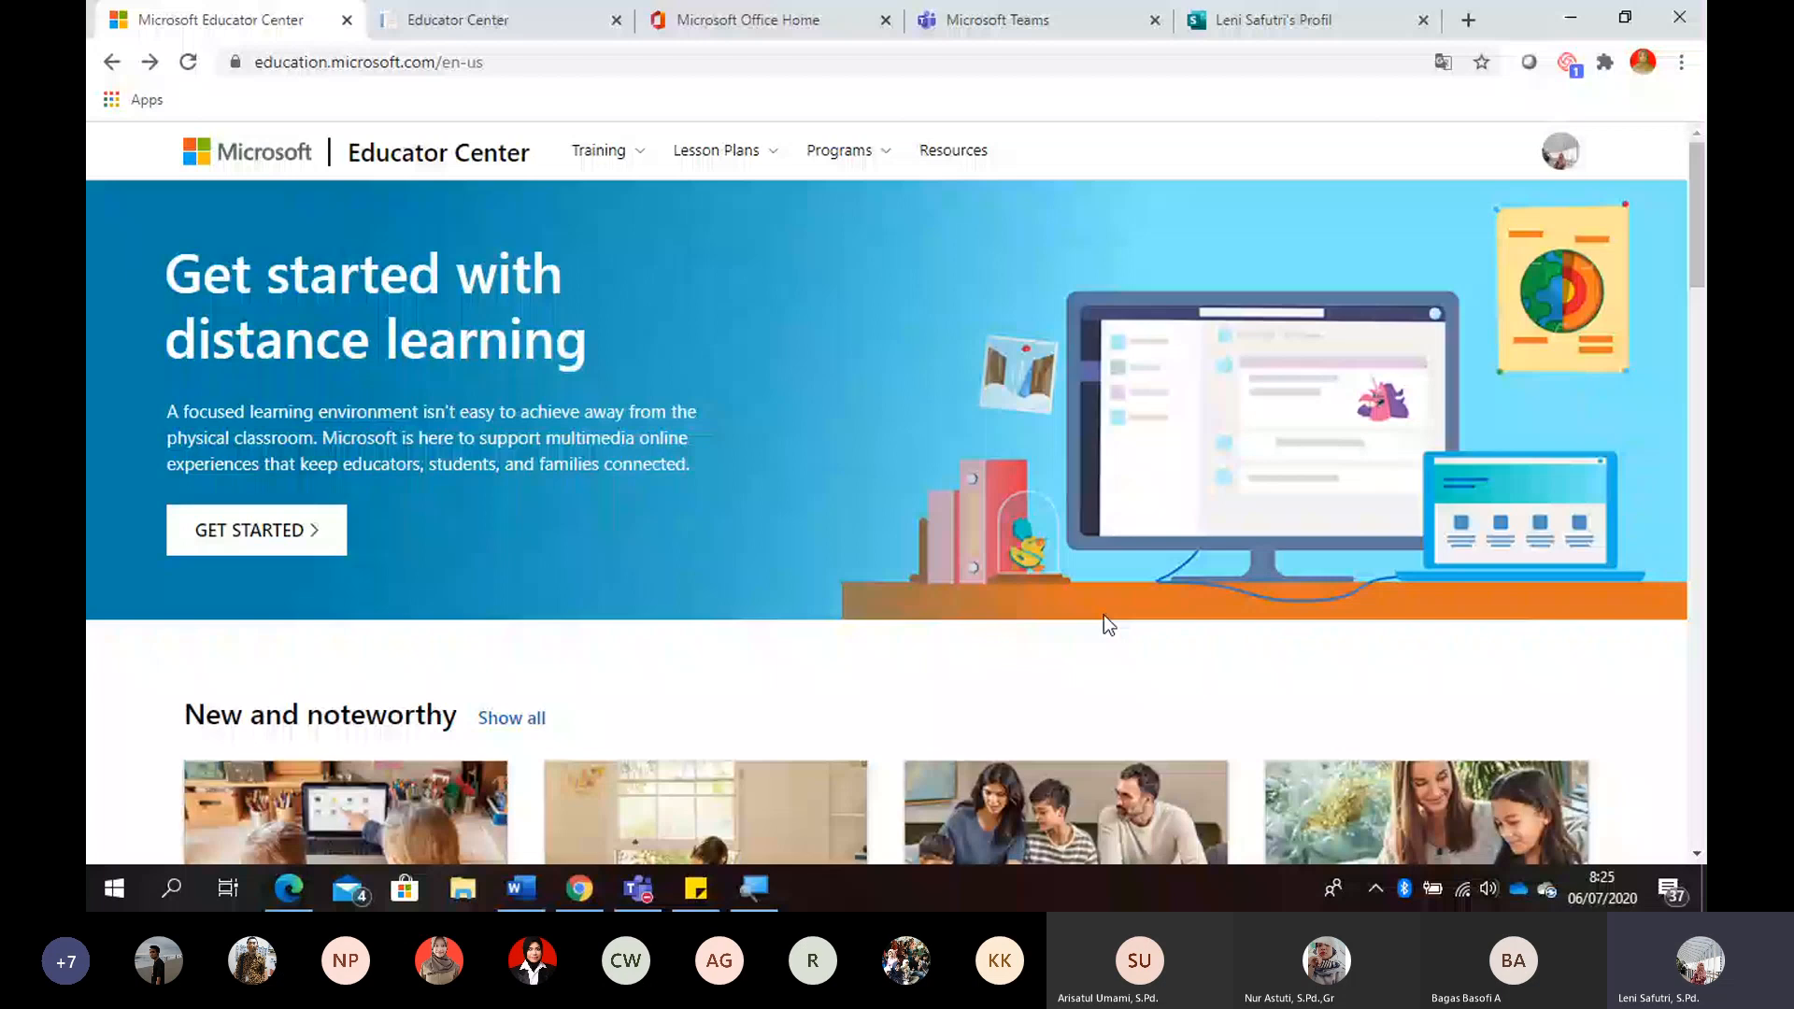
- Translate the Educator Center home page into Indonesian and dismiss the translation popup
left_click_drag(1698, 195, 1703, 251)
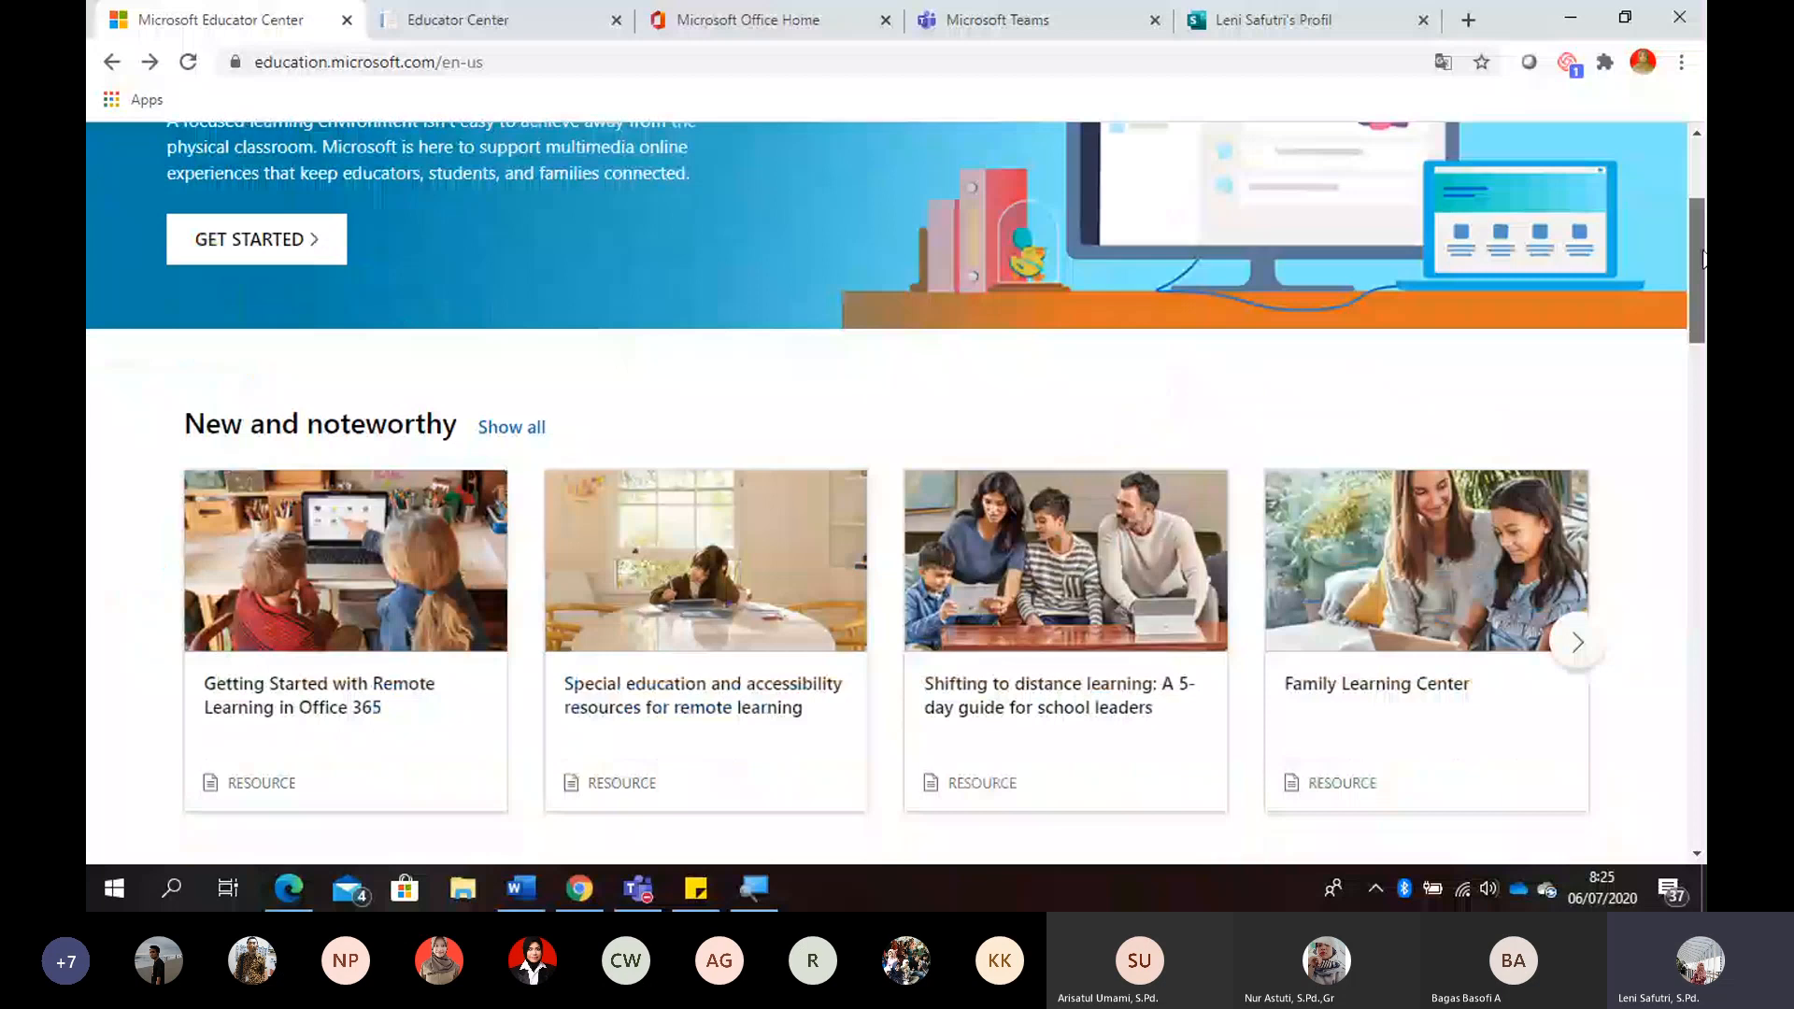
left_click_drag(1702, 257, 1702, 200)
right_click(781, 280)
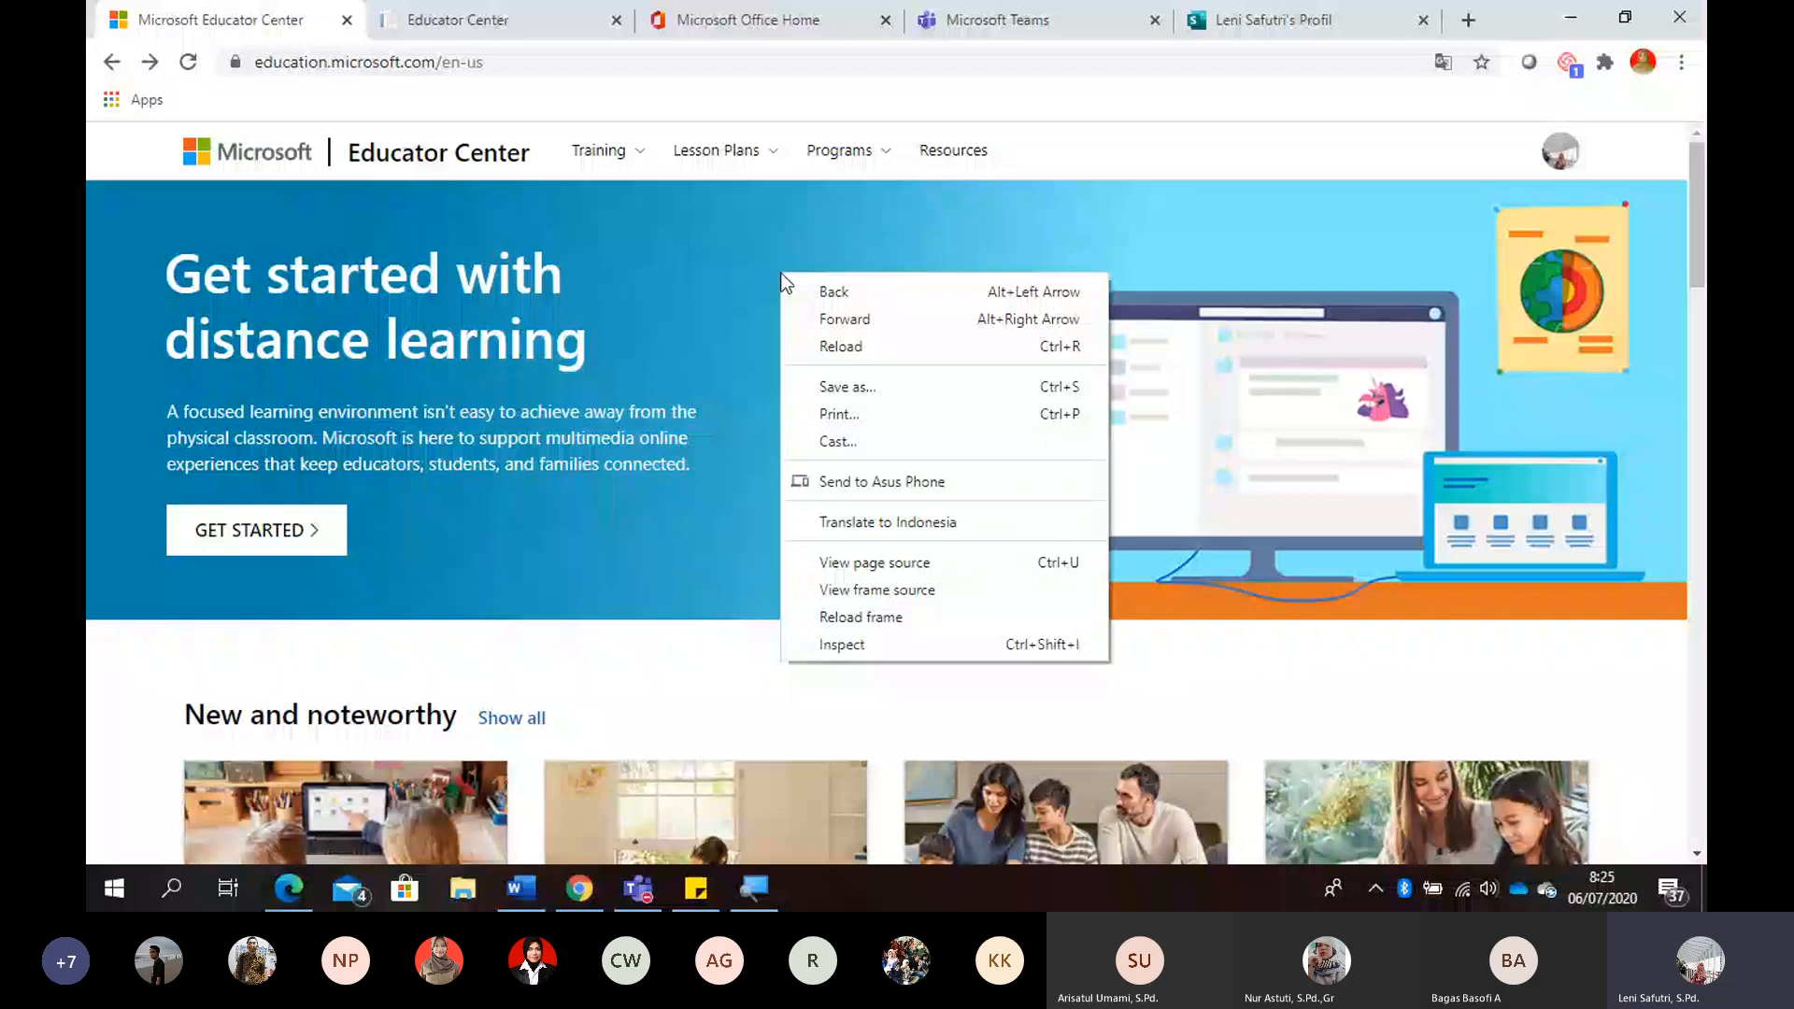
left_click(925, 521)
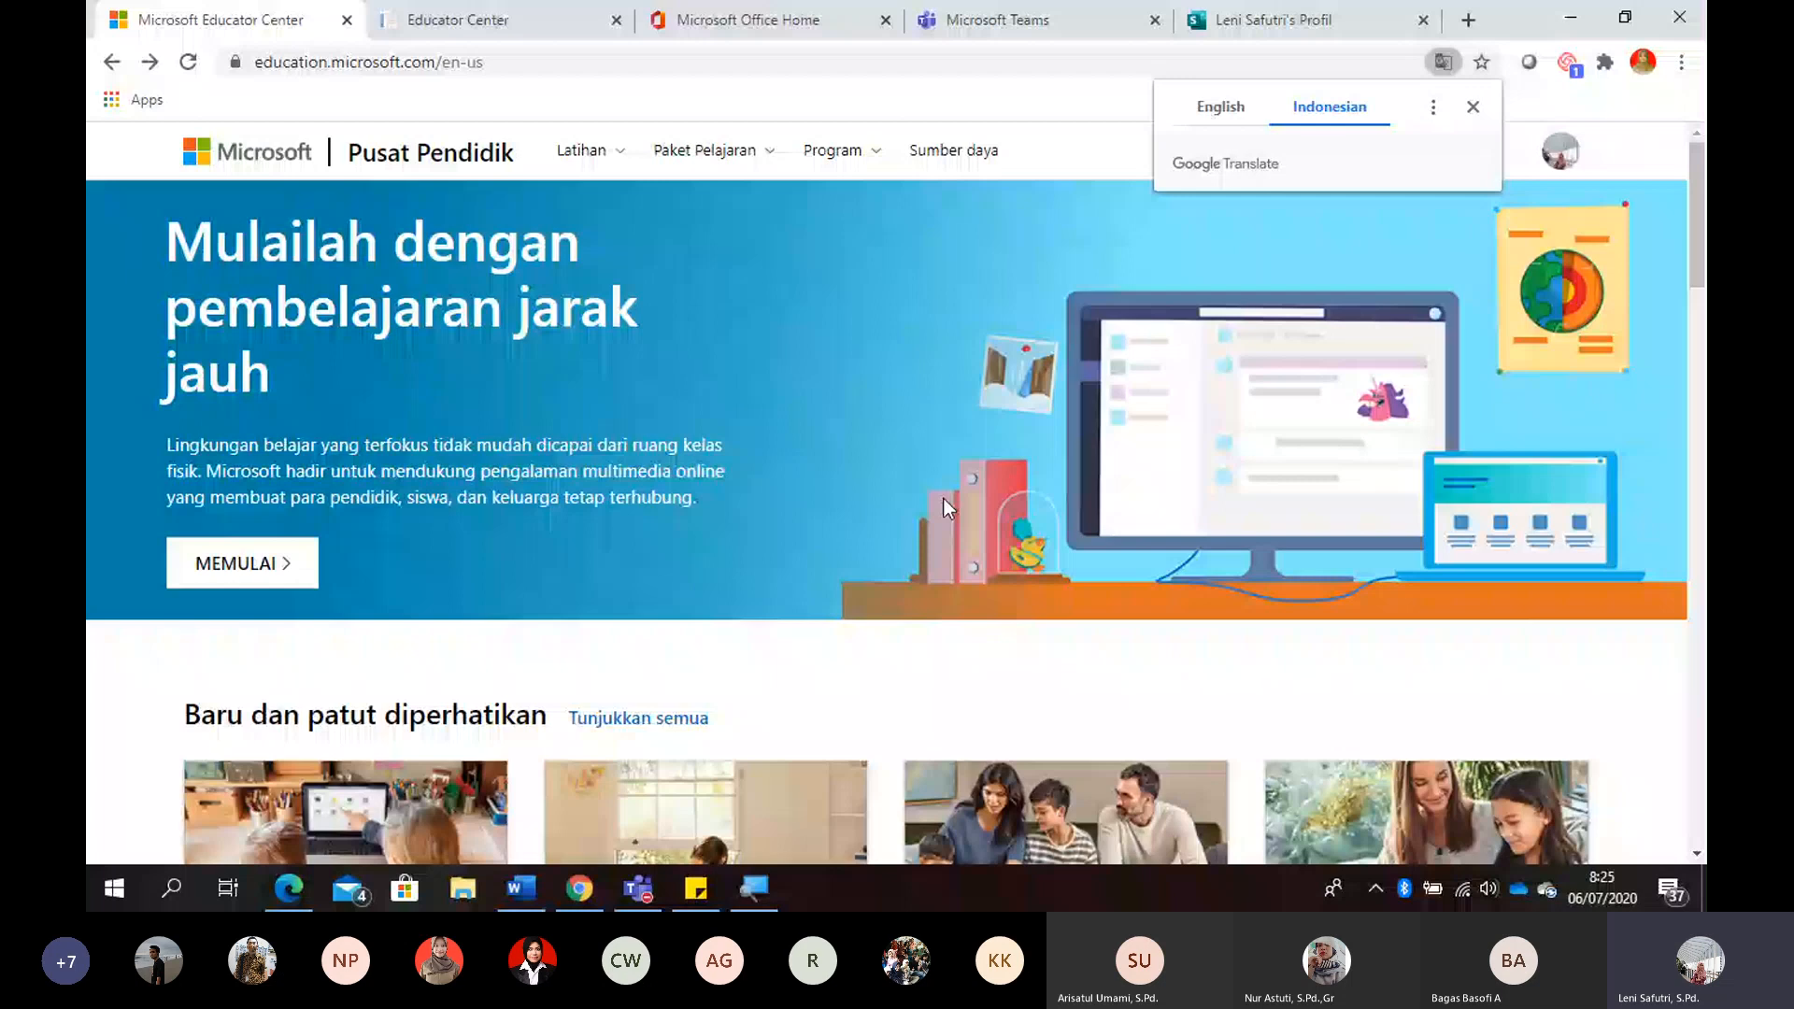
left_click(1473, 106)
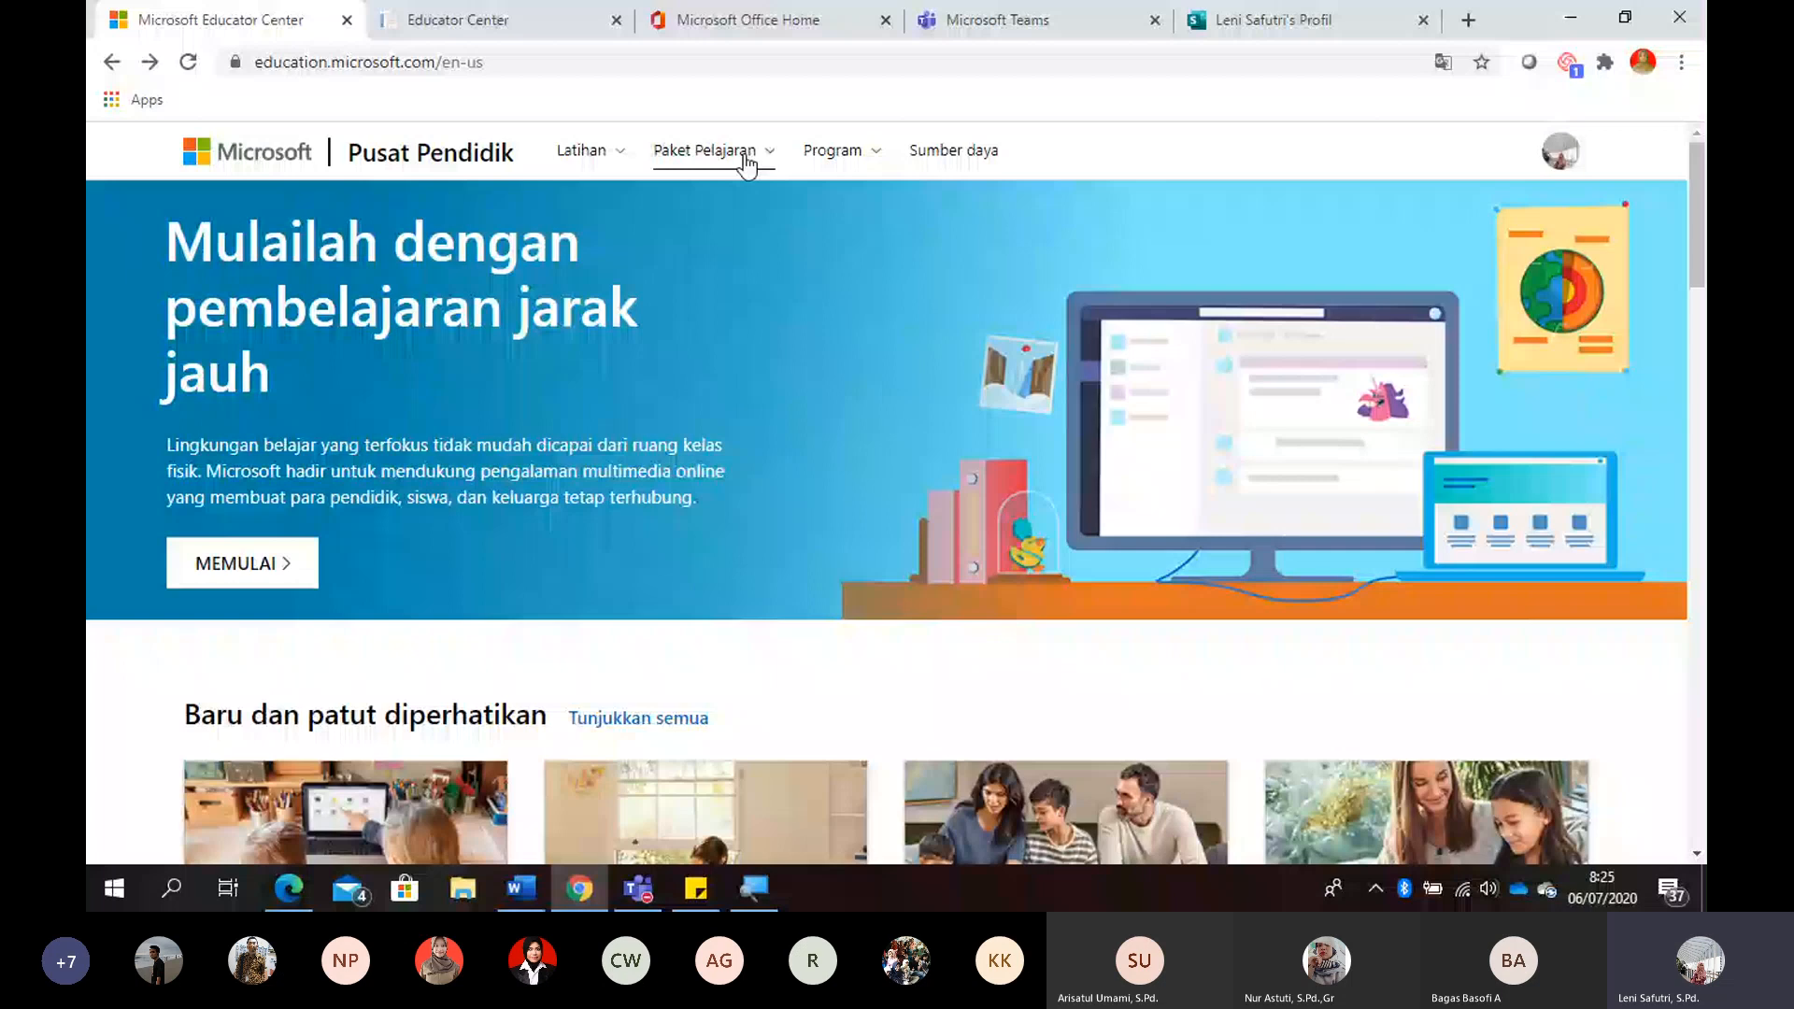
- Show the translated training categories and switch the home page back to English
left_click(635, 156)
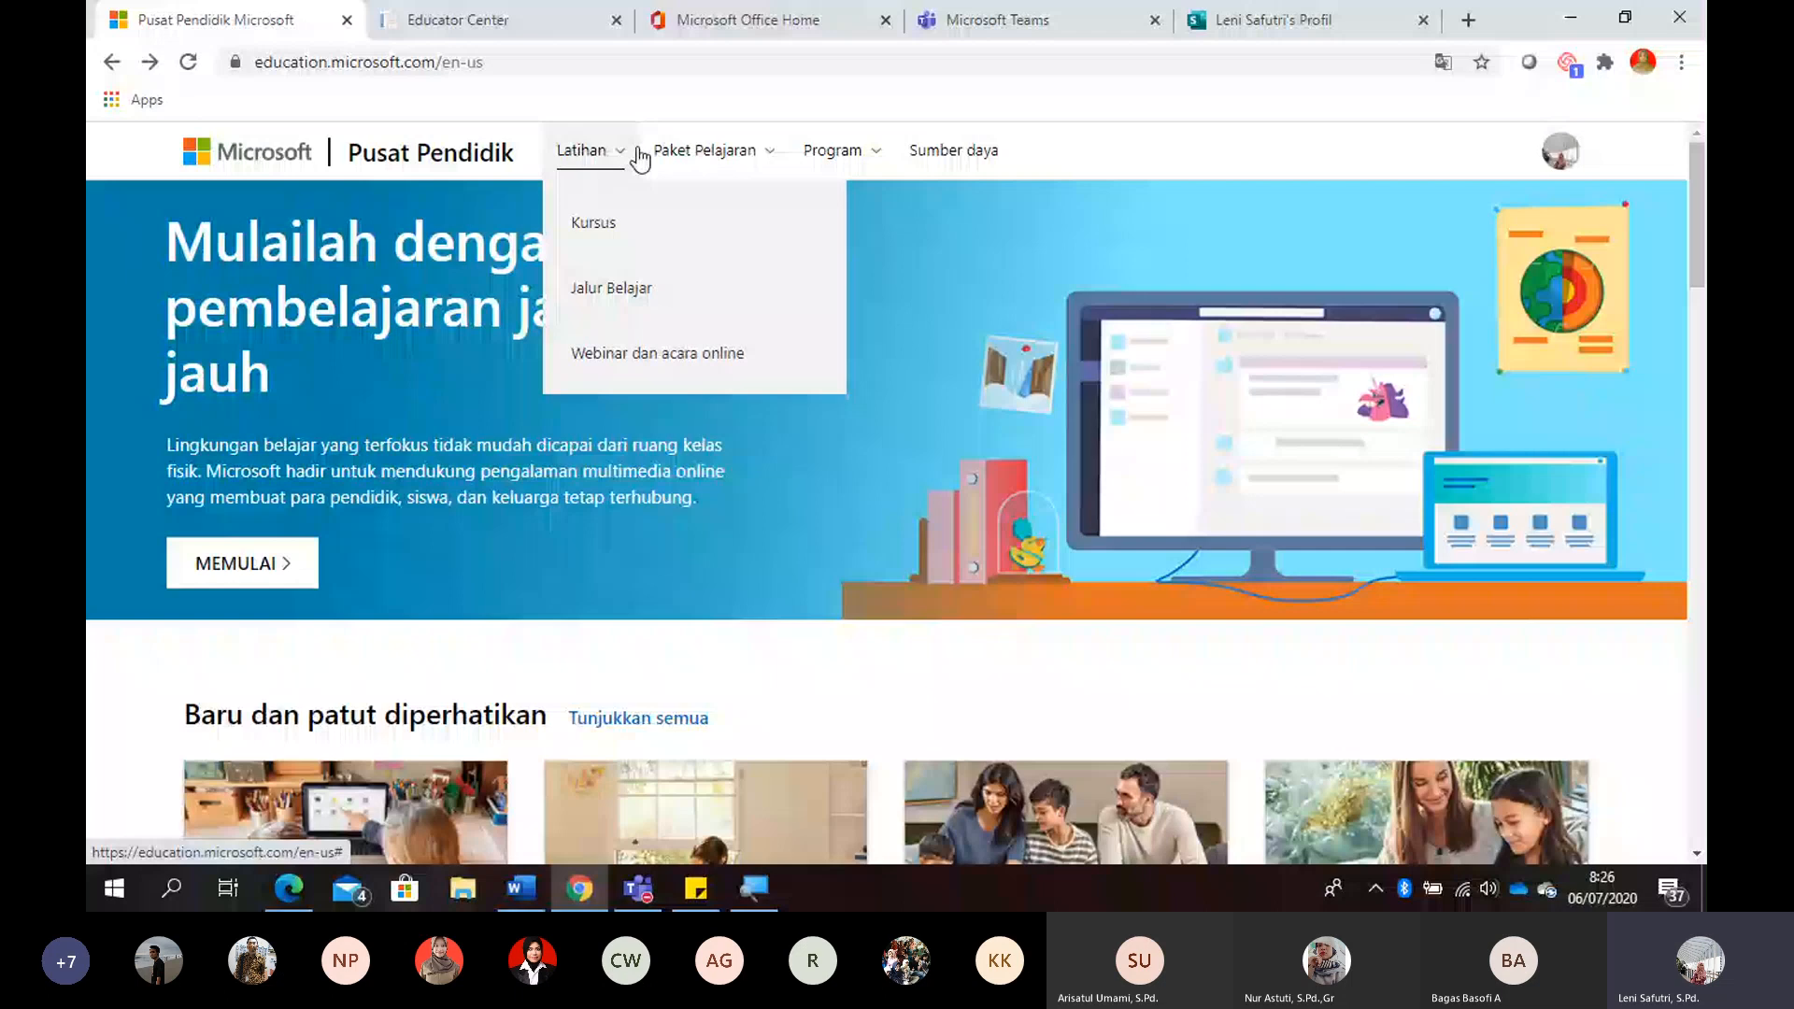
right_click(1011, 242)
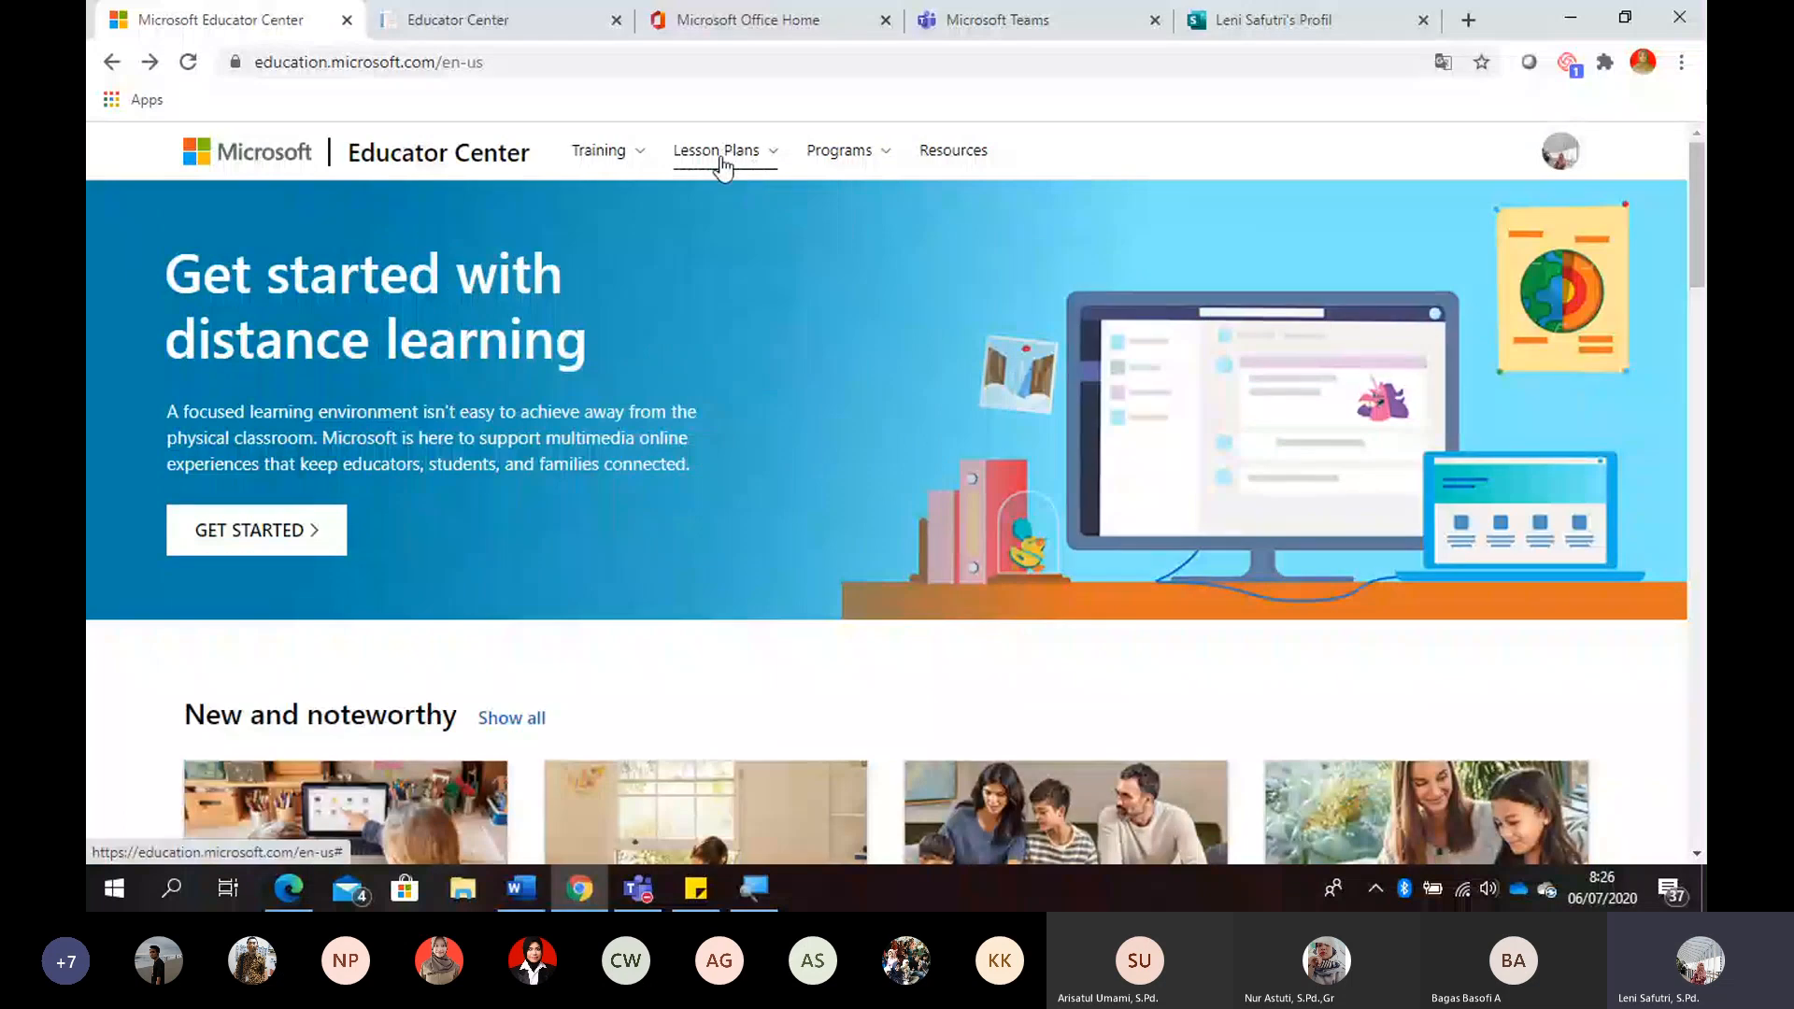
- Browse all training learning paths and open the Office 365 Teacher Academy learning path
left_click(615, 159)
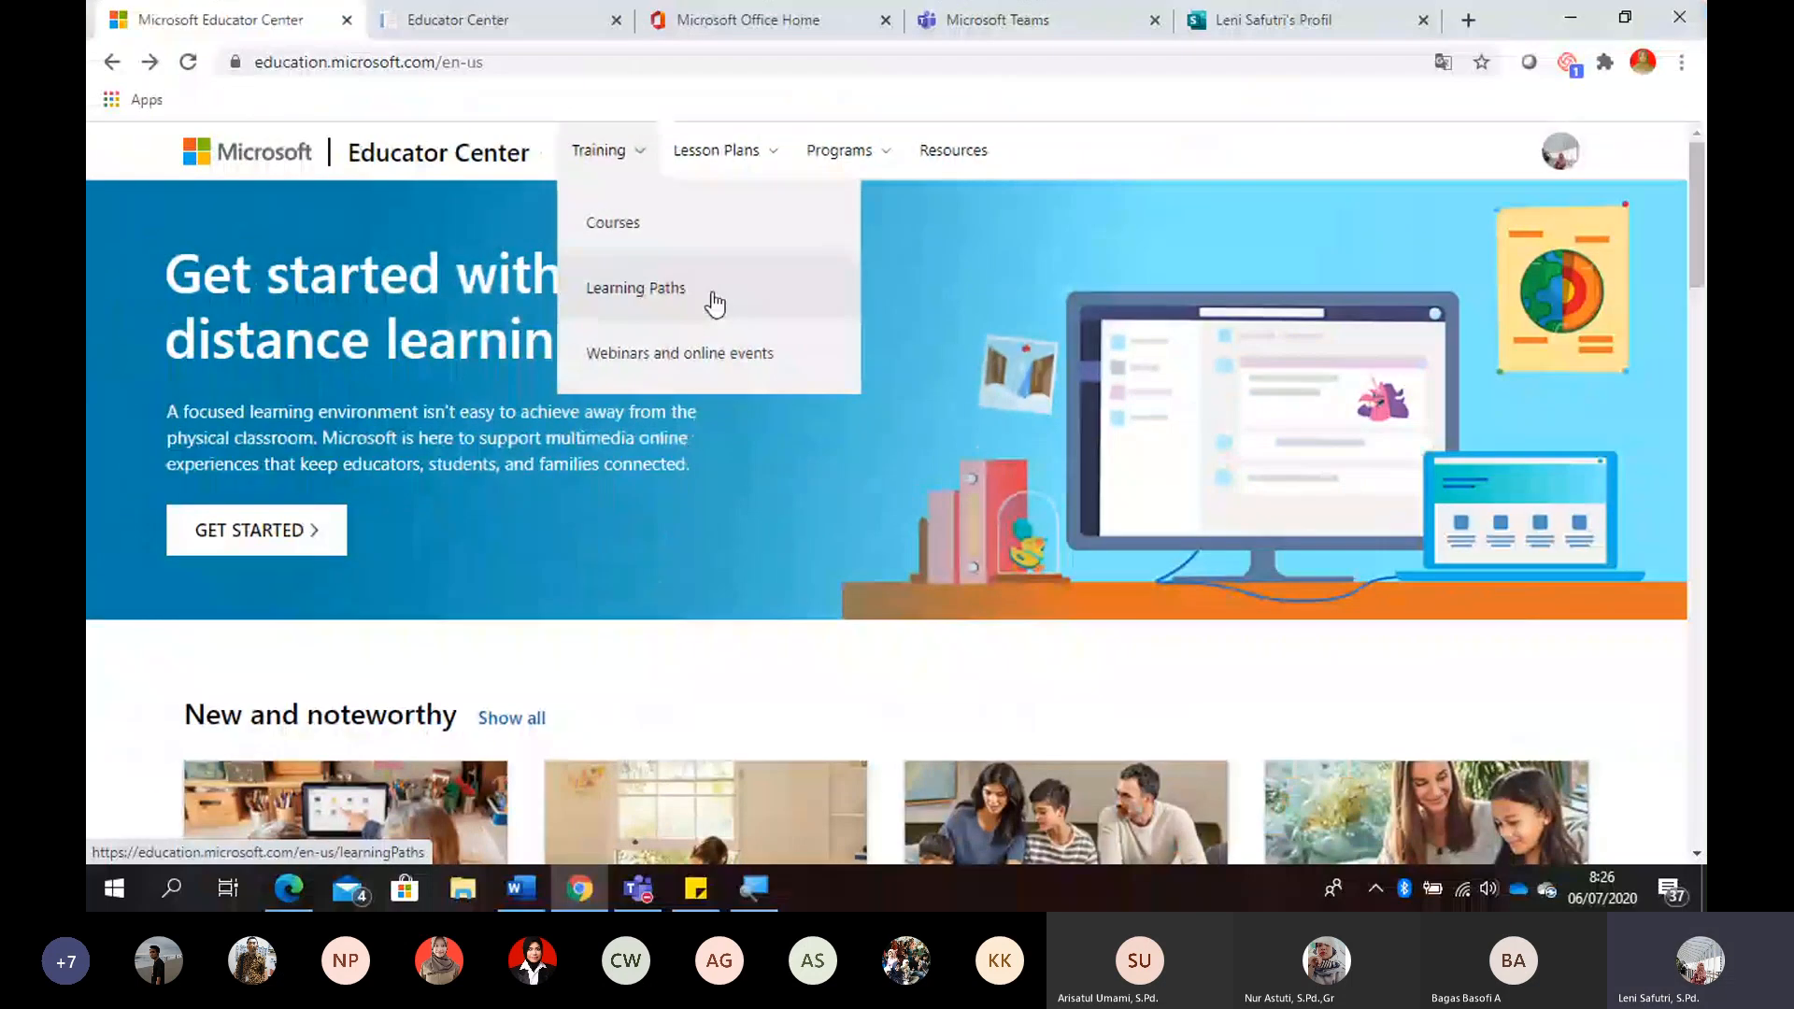
left_click(714, 295)
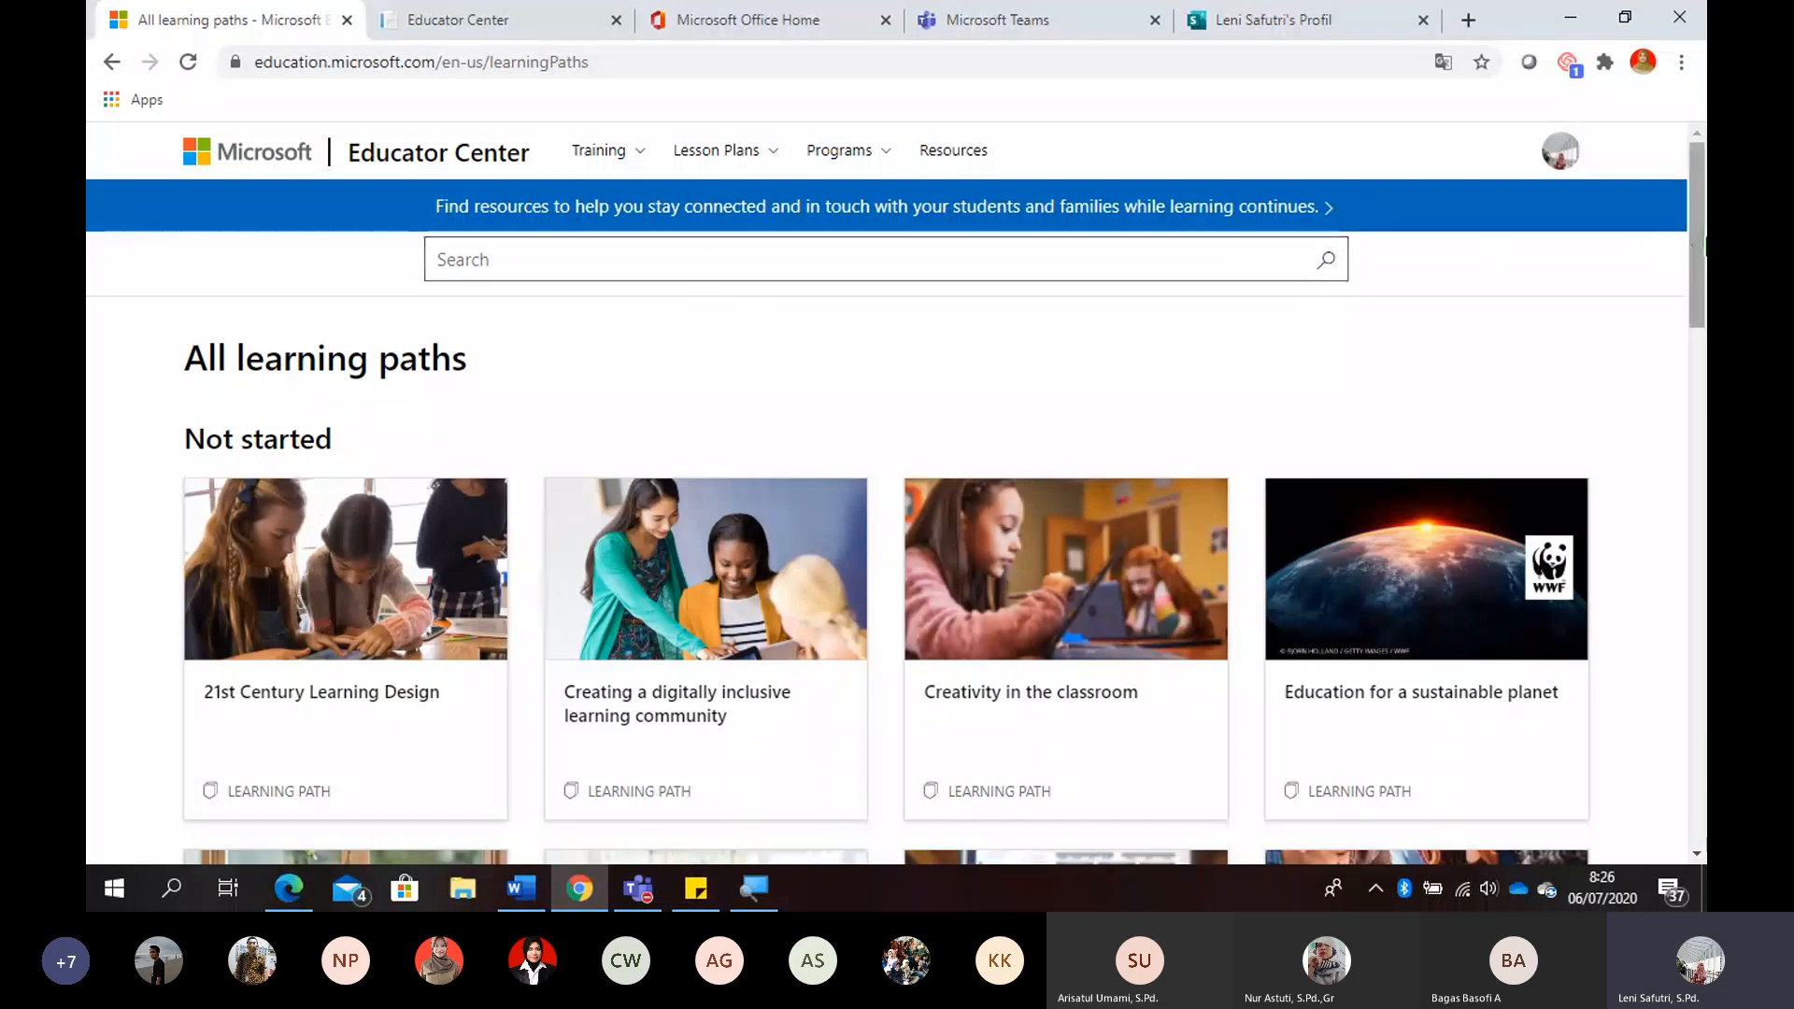
left_click_drag(1697, 245, 1703, 570)
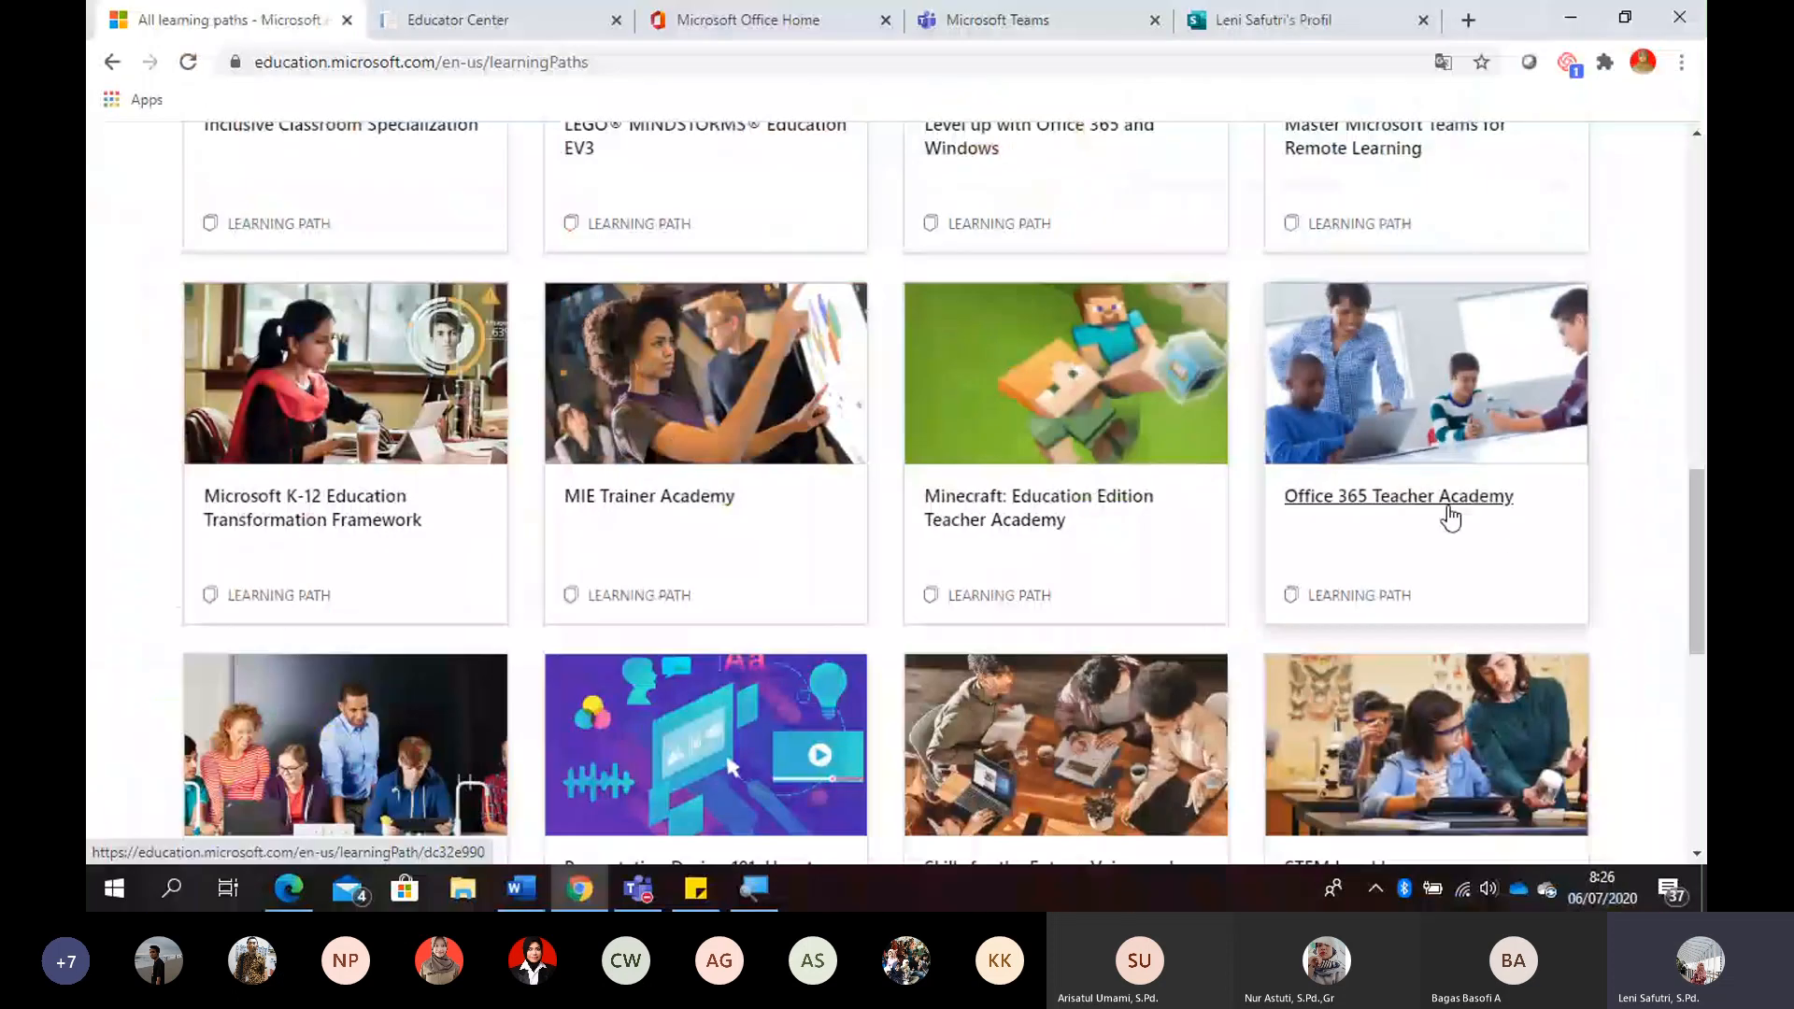
left_click(1385, 504)
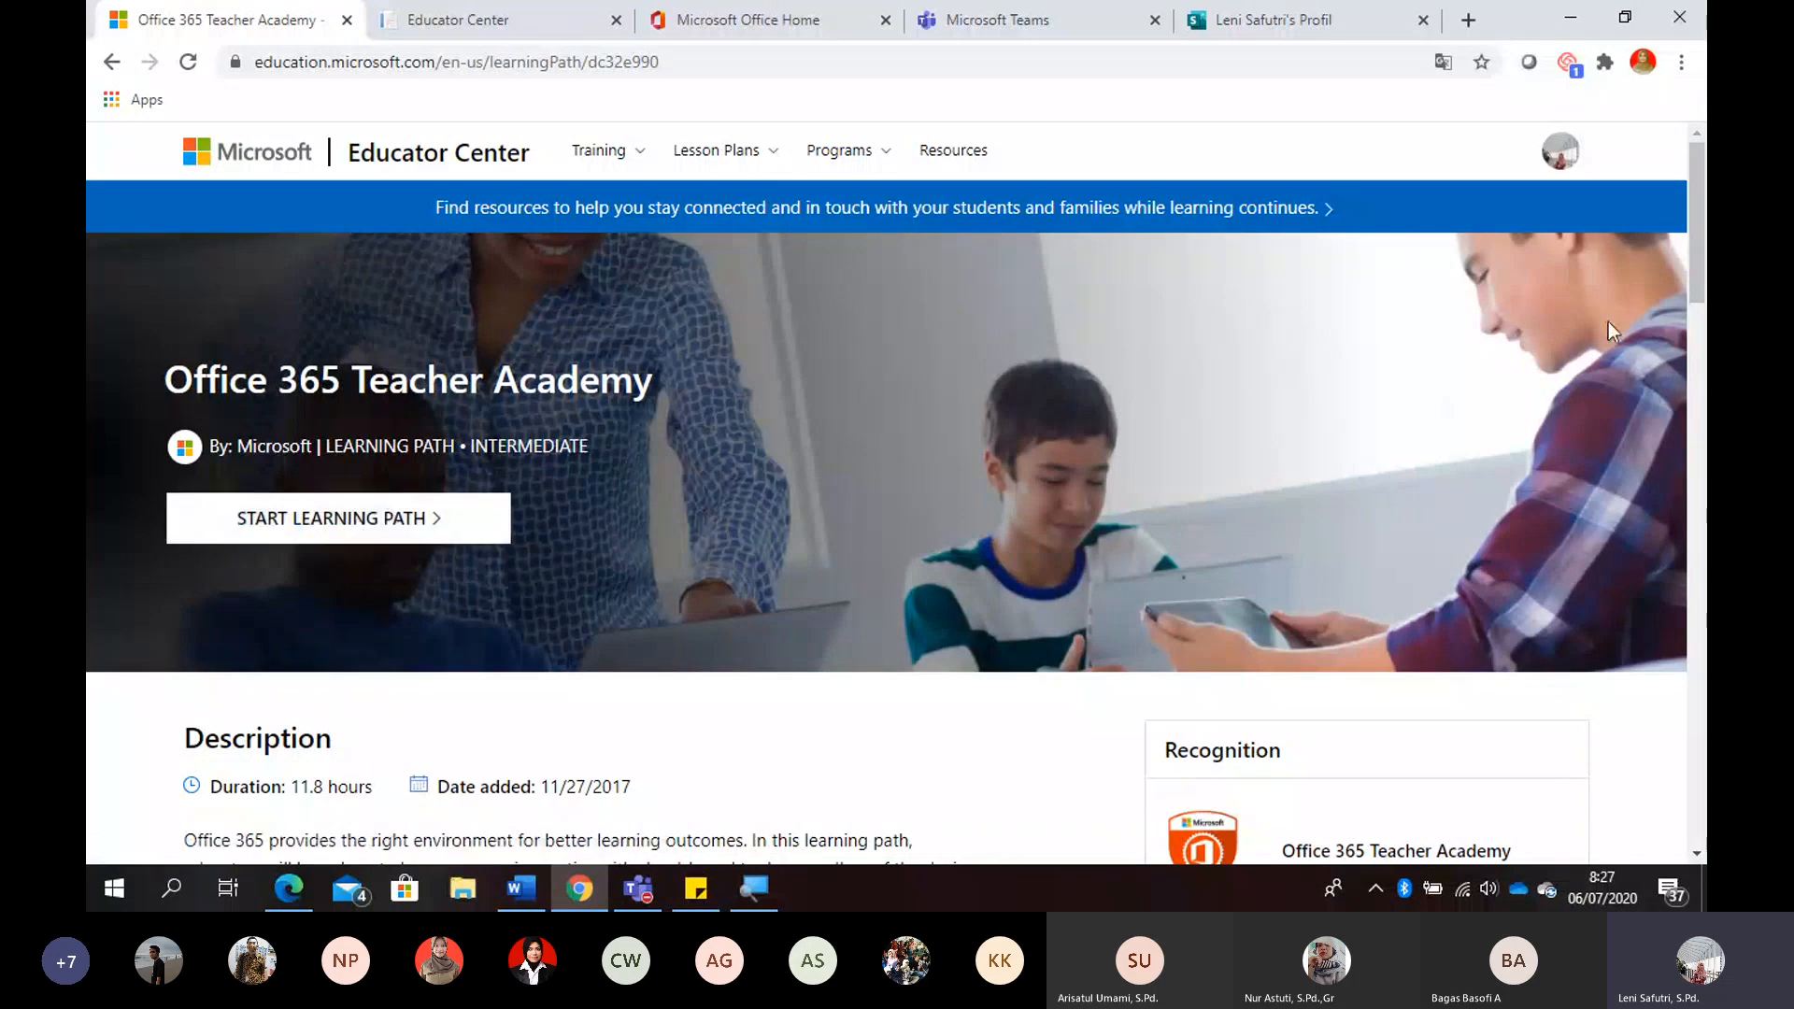
- Review the Office 365 Teacher Academy description, recognition badge and full course outline with durations and points
scroll(895, 494, "down", 2)
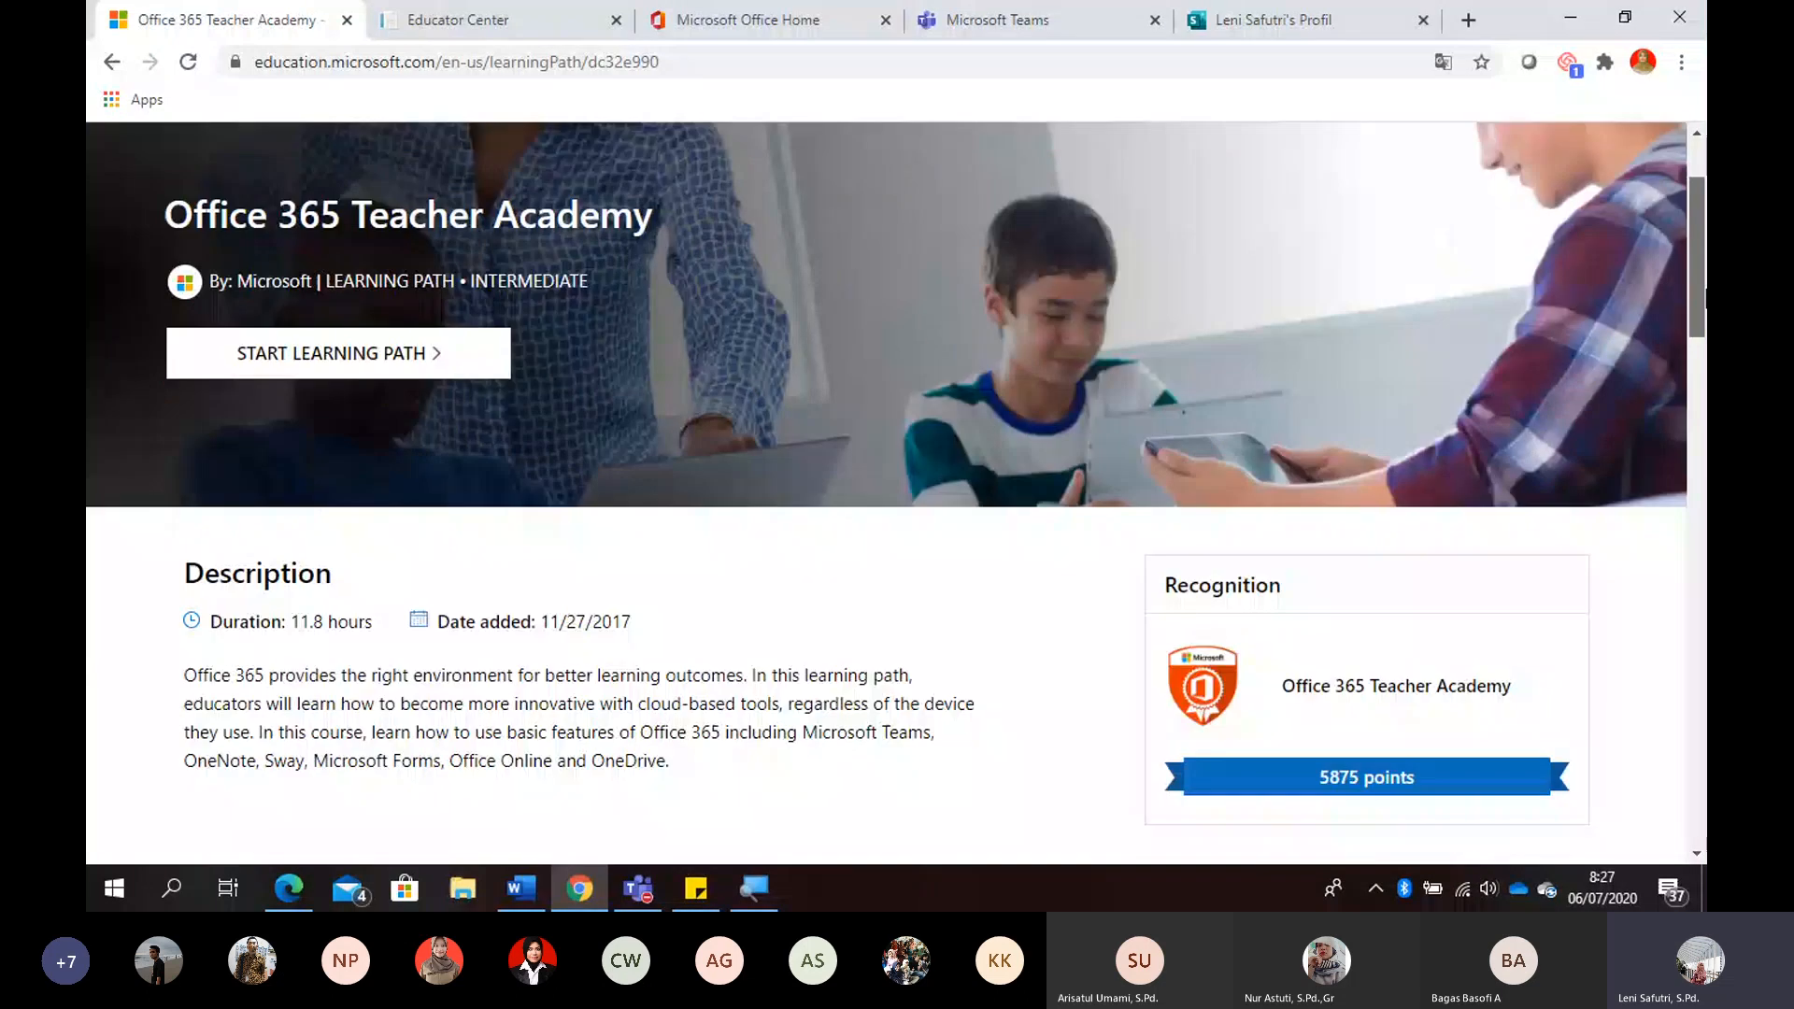
scroll(895, 493, "down", 7)
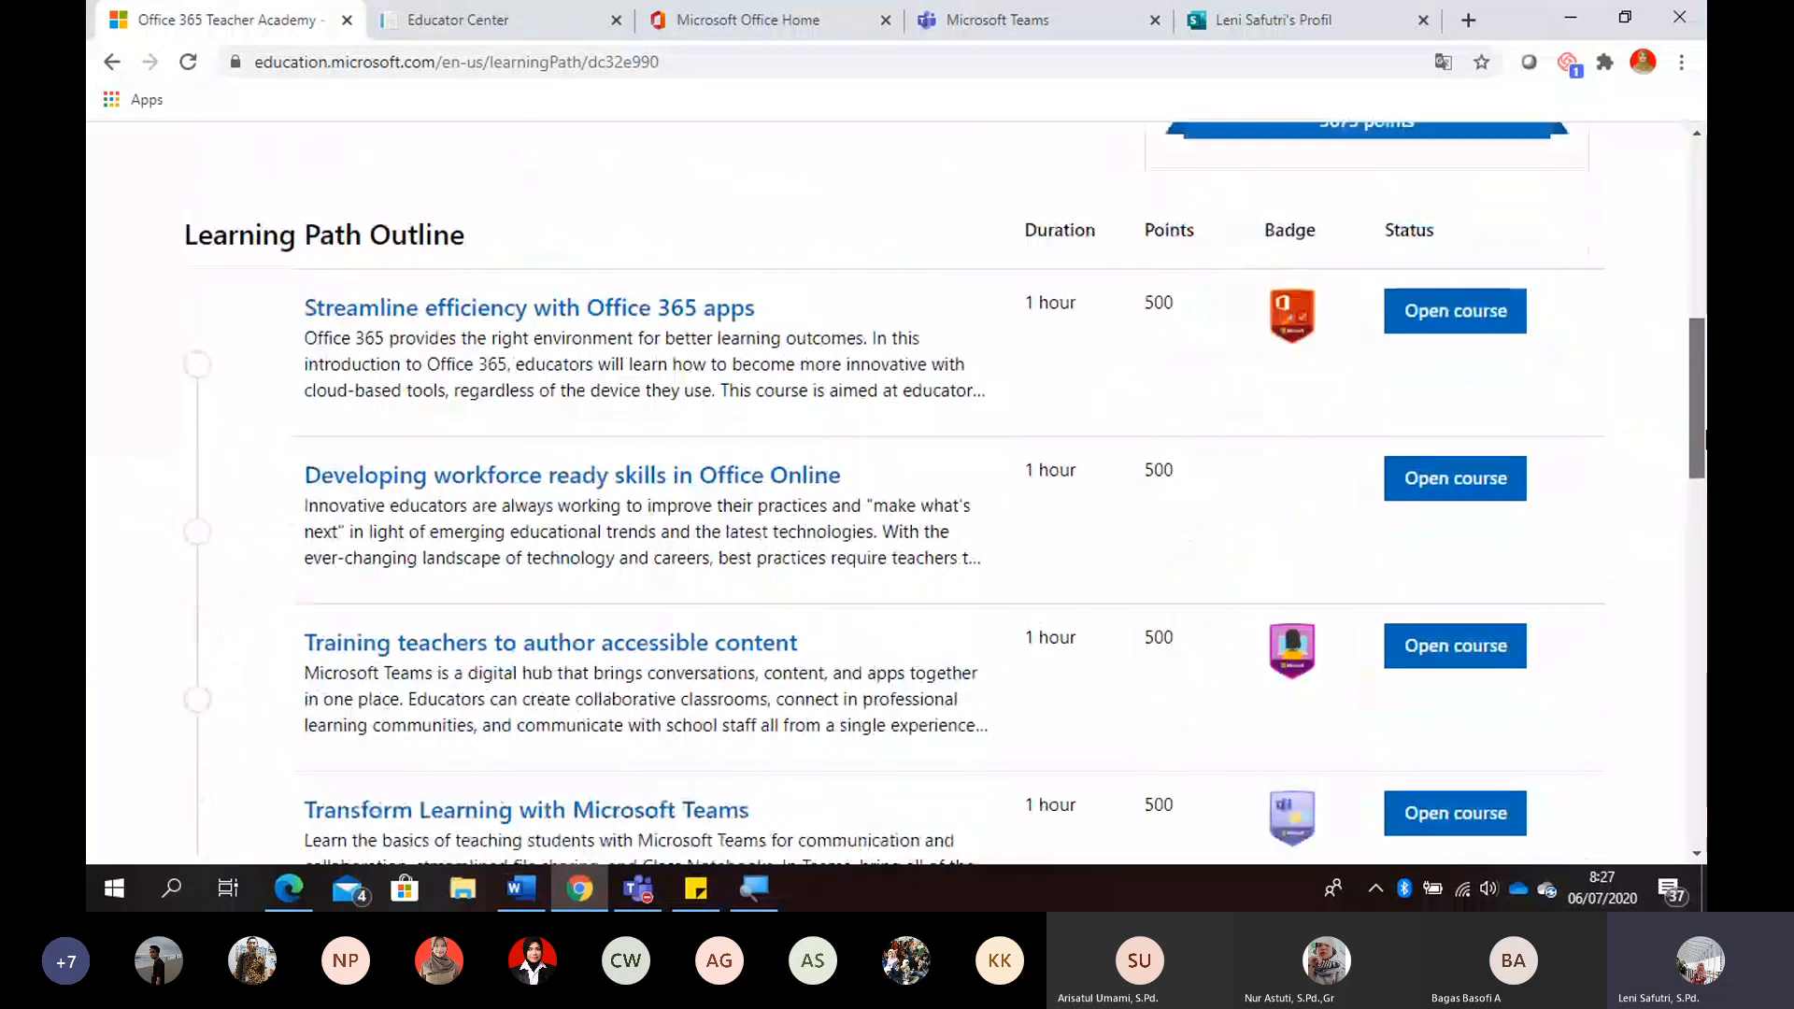
scroll(895, 493, "up", 2)
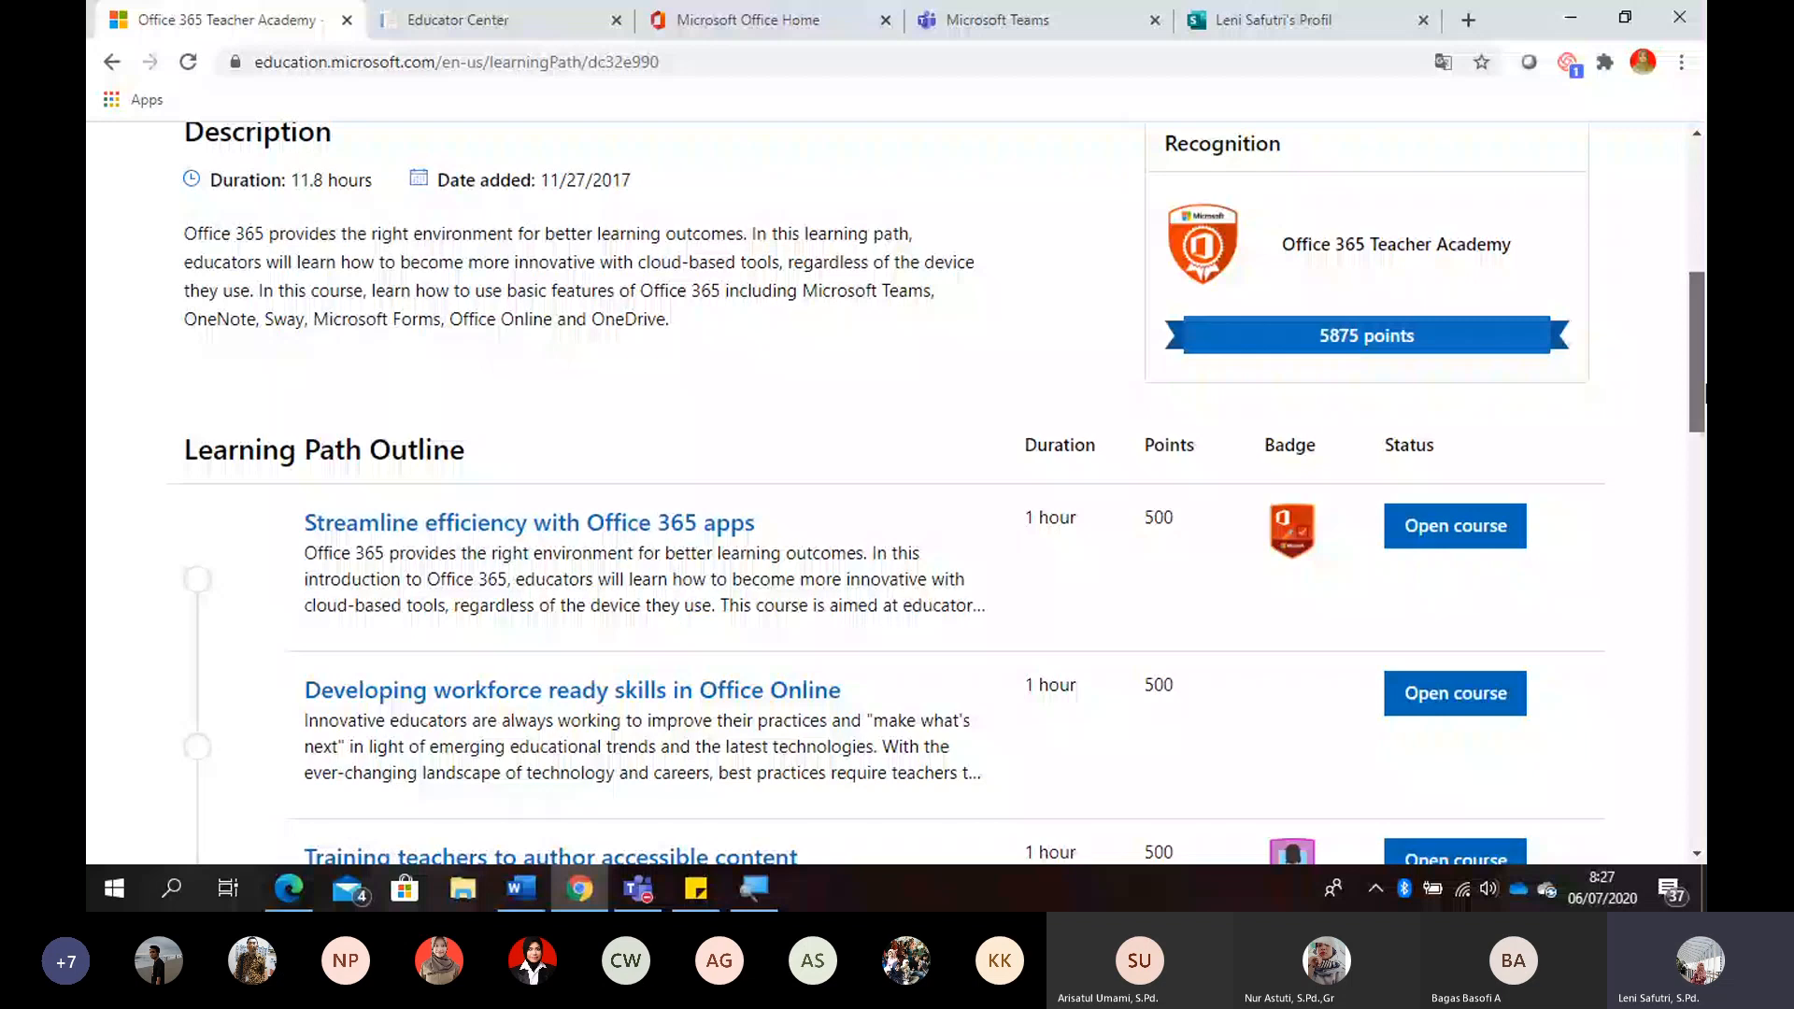
left_click_drag(1705, 385, 1705, 383)
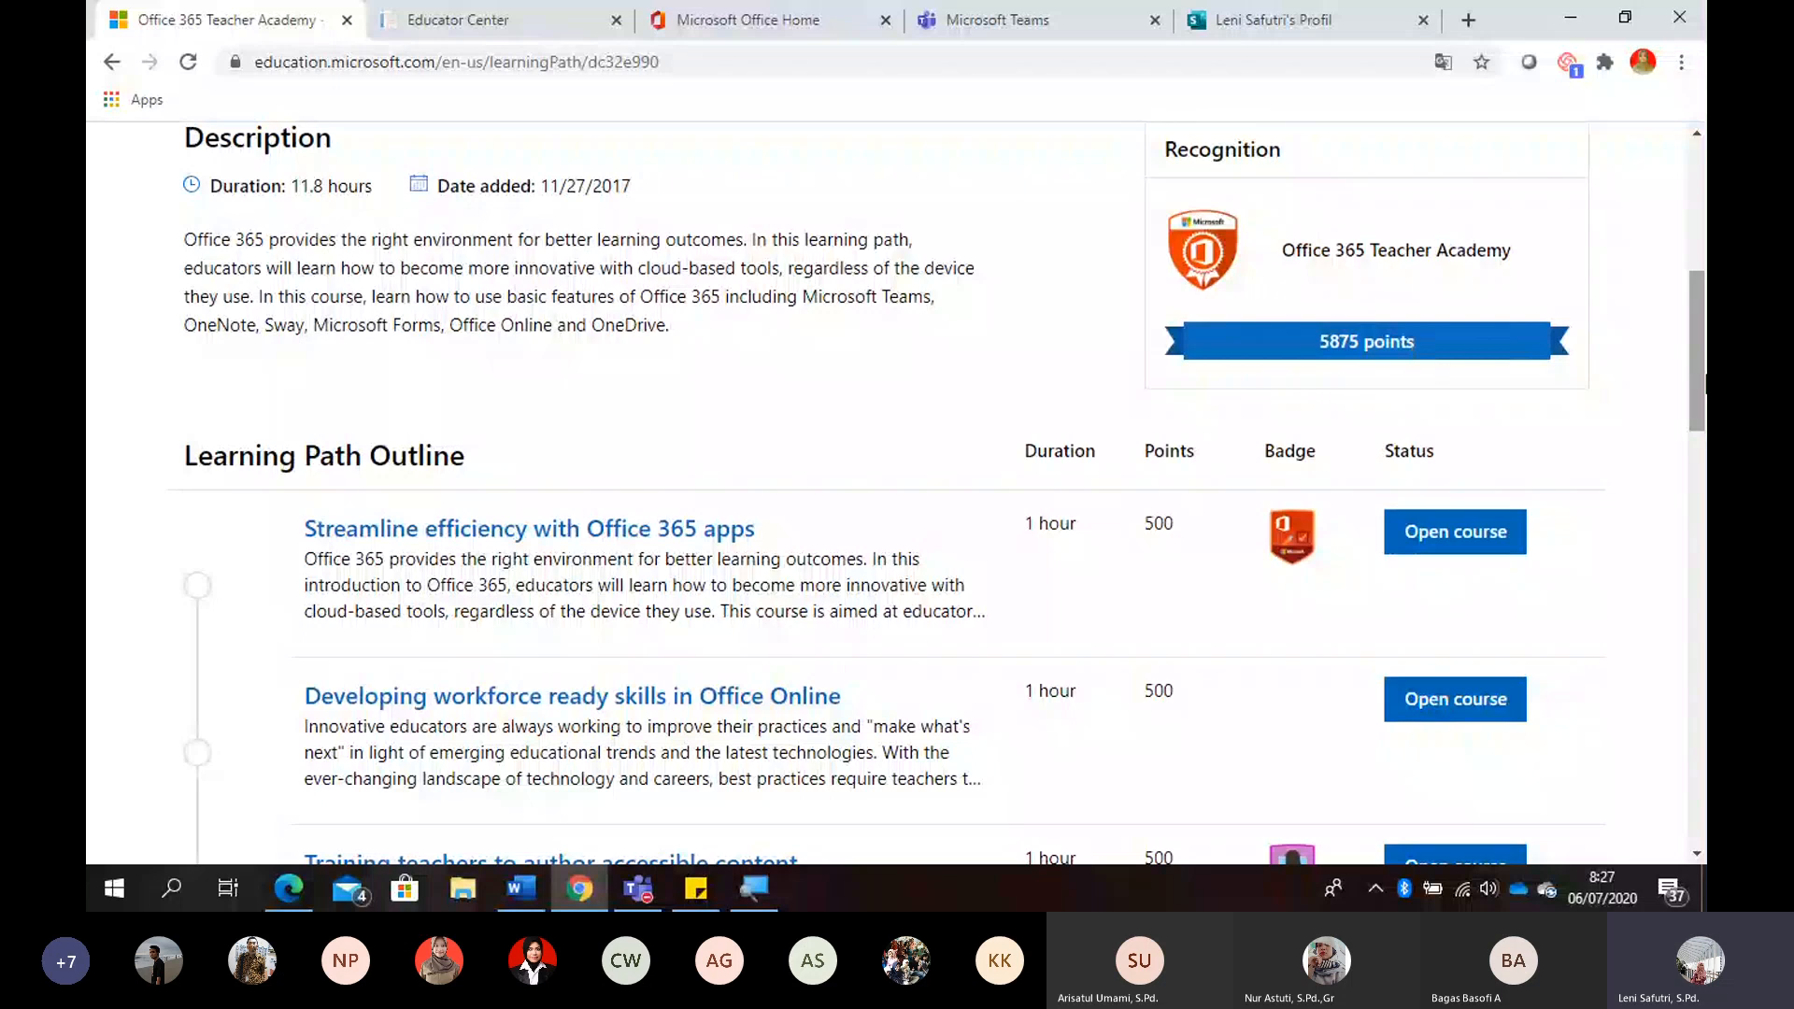
left_click_drag(1705, 383, 1704, 421)
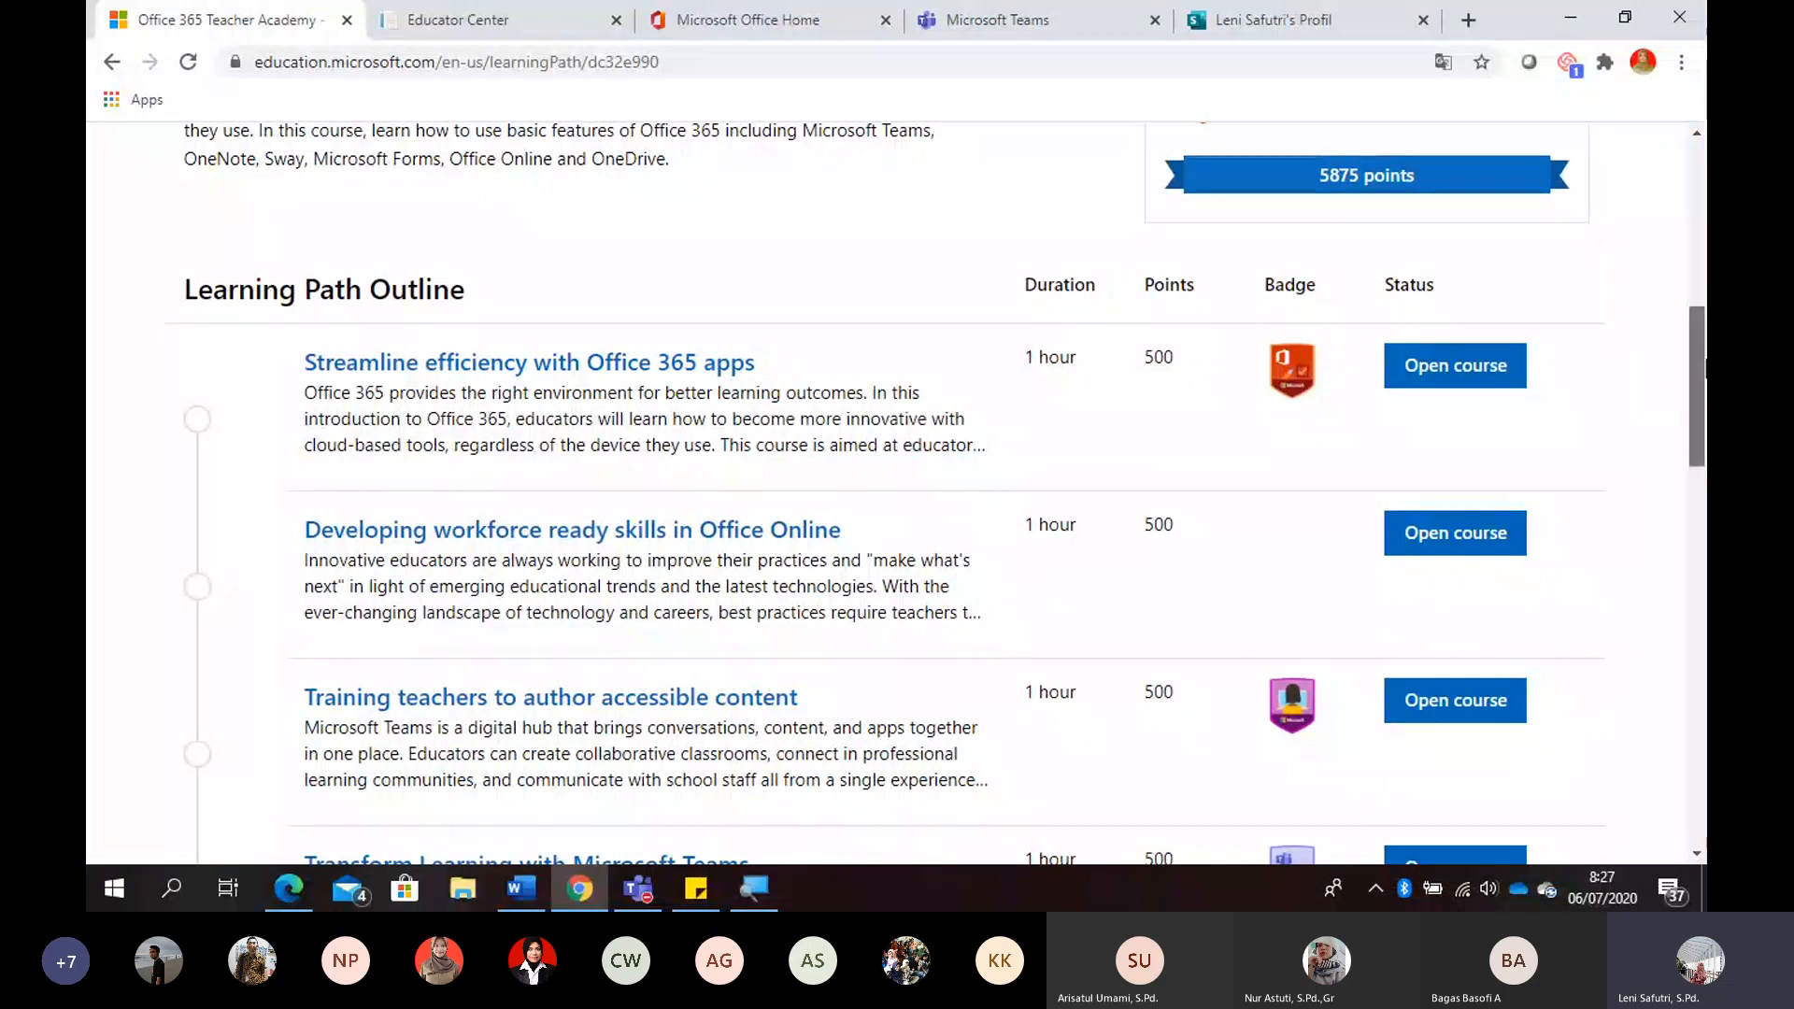
left_click_drag(1703, 374, 1702, 752)
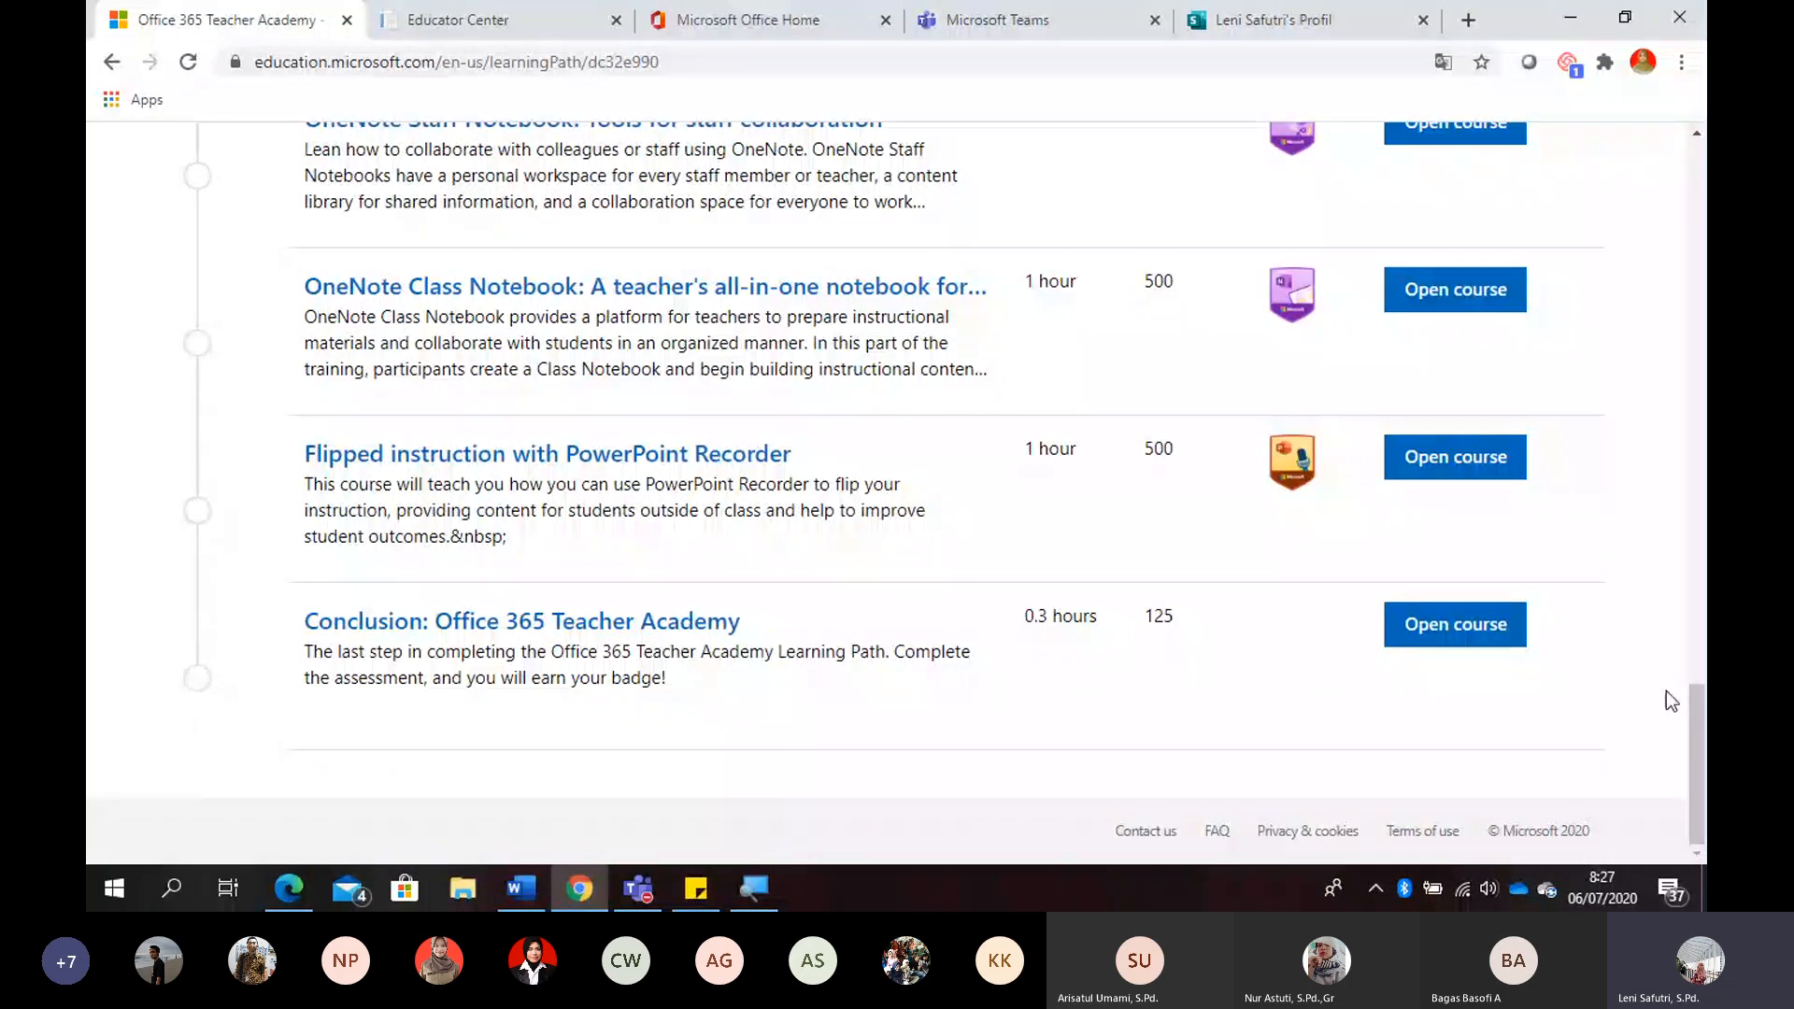
left_click_drag(1696, 696, 1703, 222)
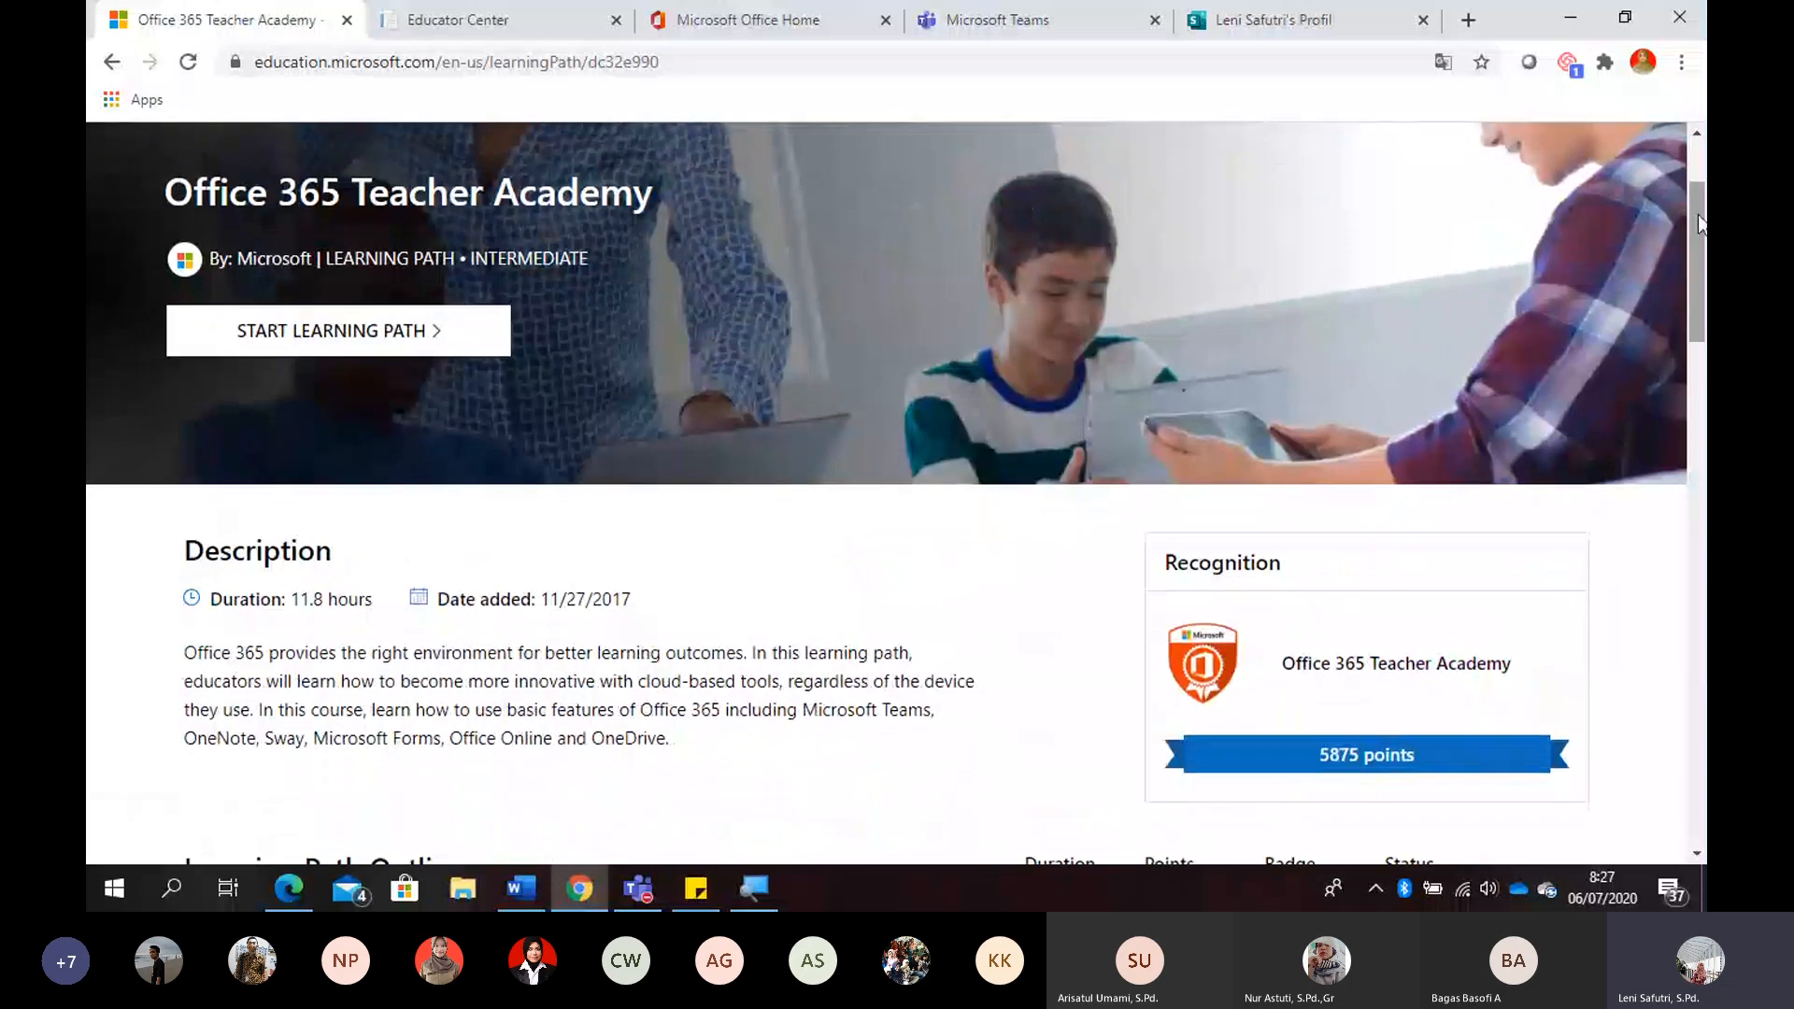
- Translate the Office 365 Teacher Academy page into Indonesian, and start the learning path with its first course on streamlining efficiency with Office 365 apps
right_click(846, 538)
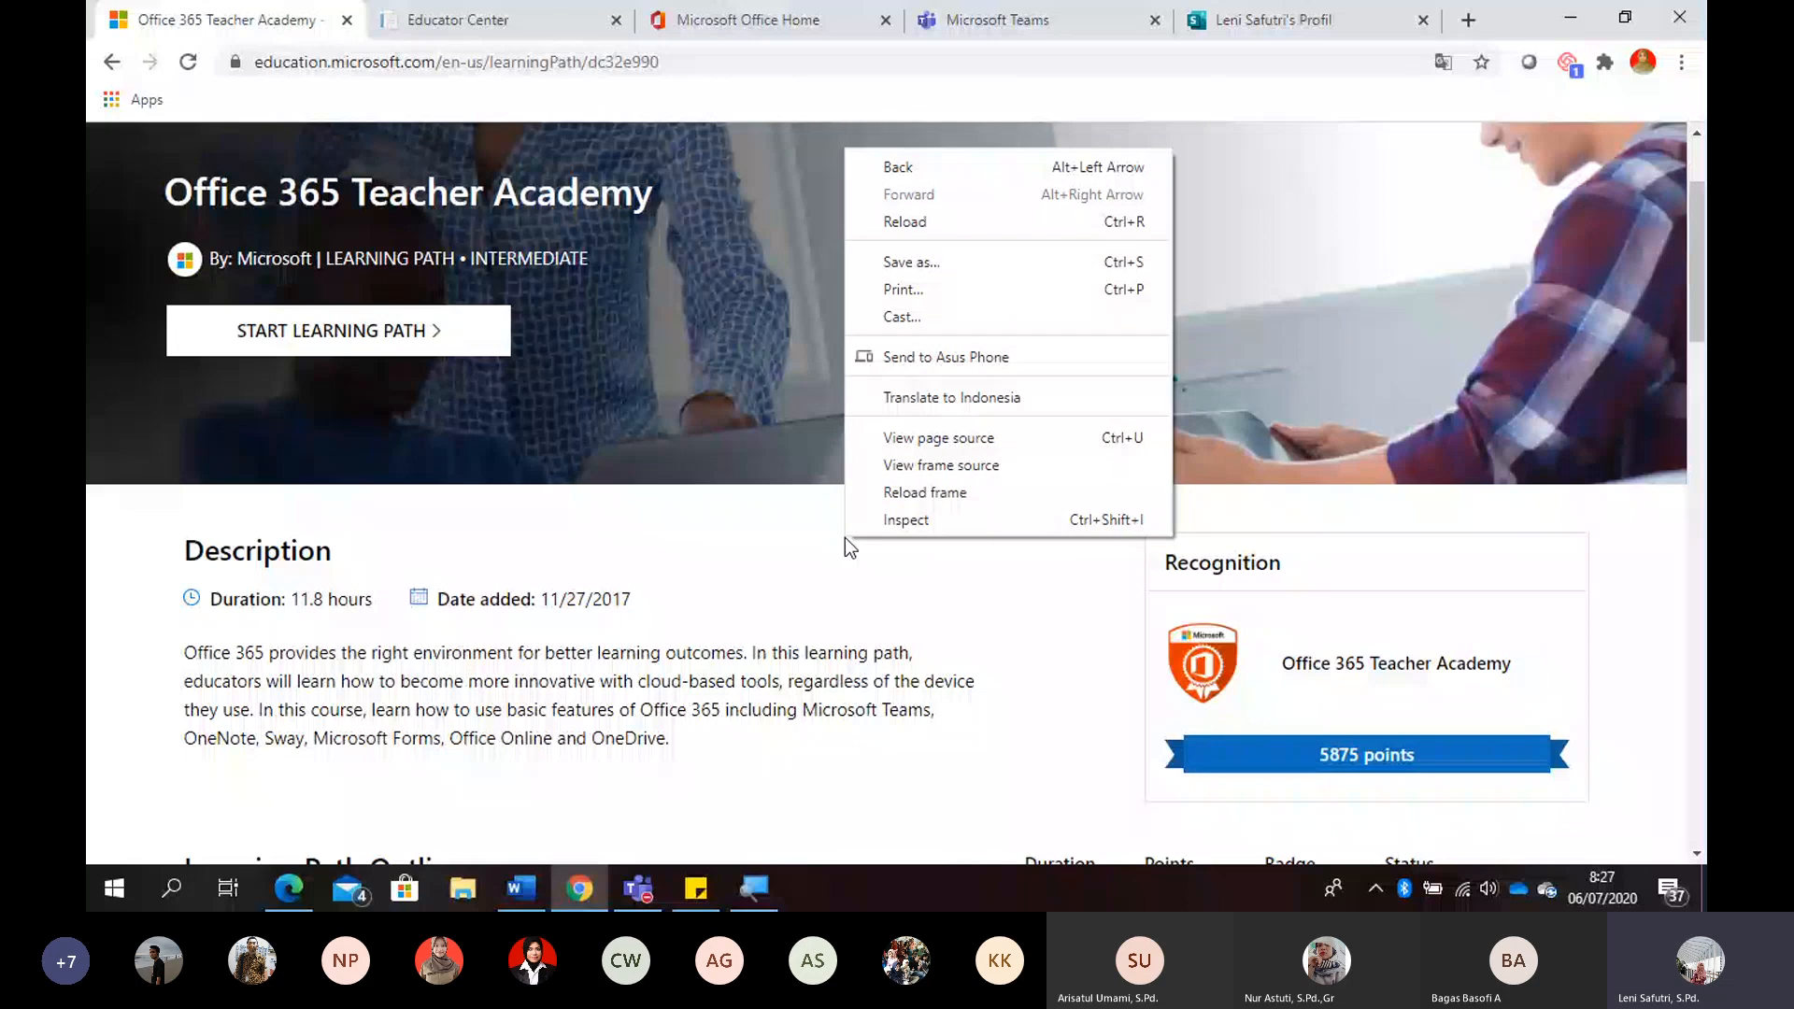
left_click(1022, 397)
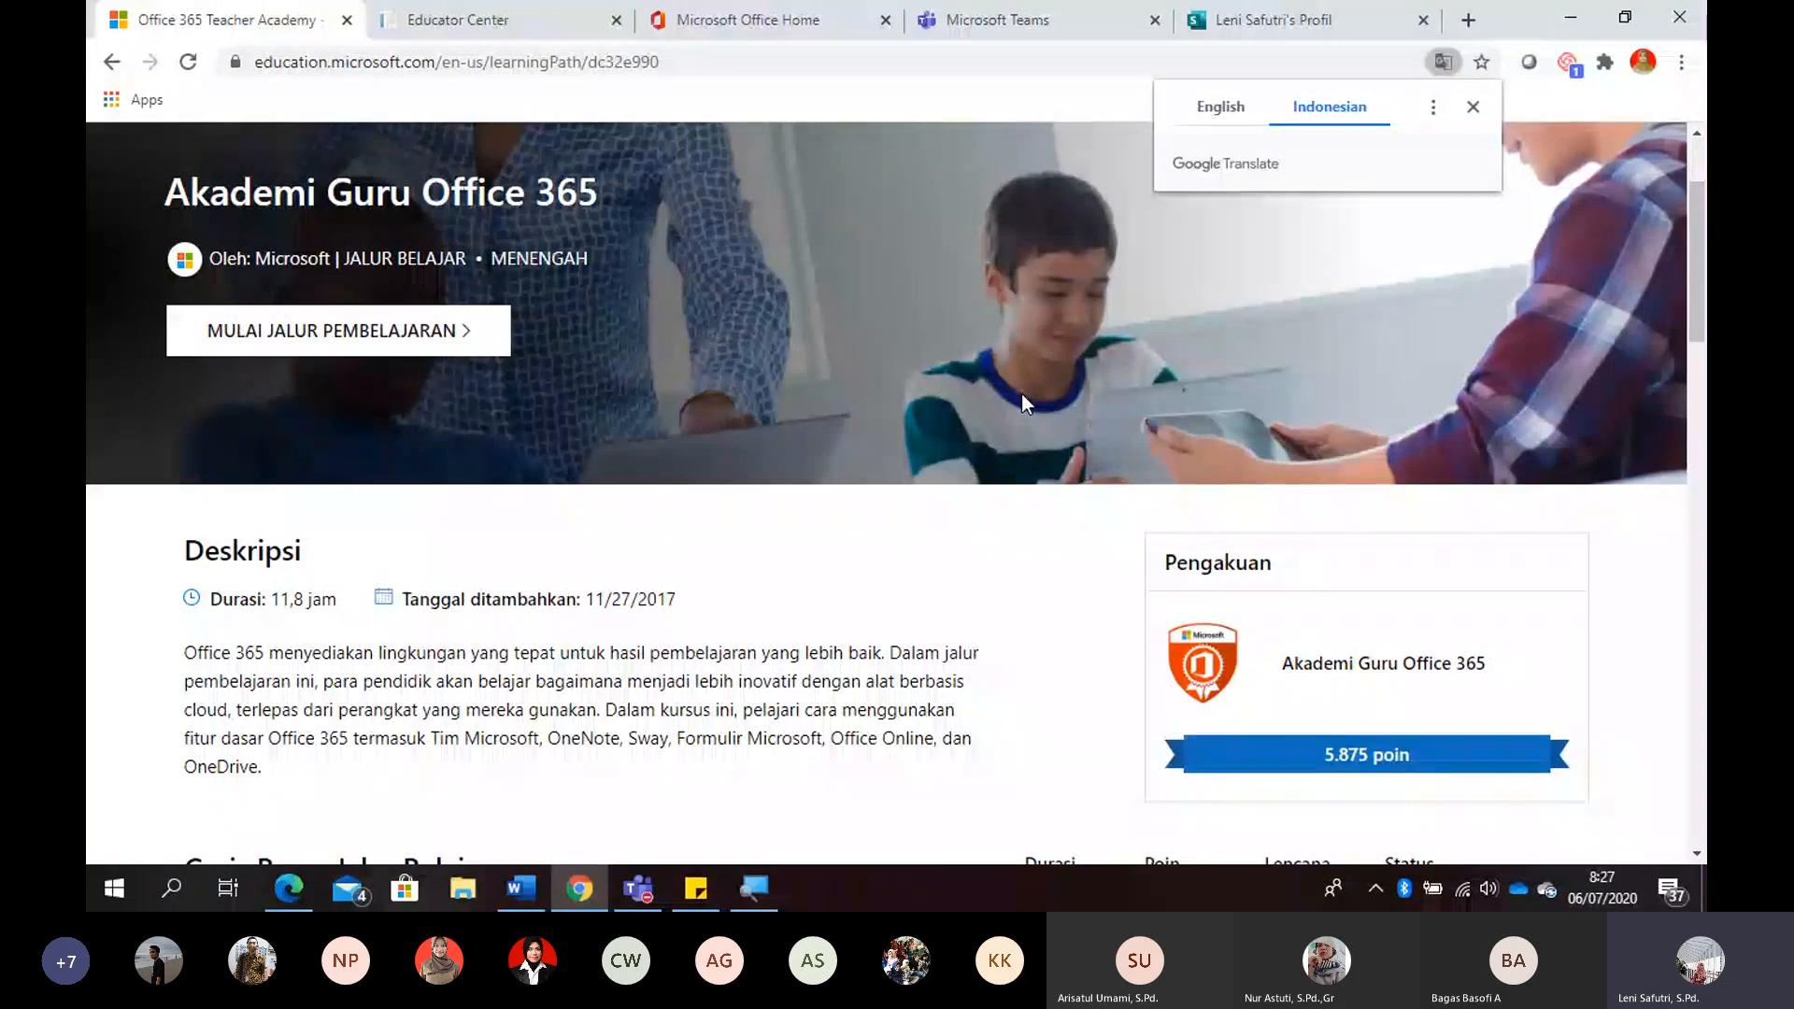
left_click(355, 345)
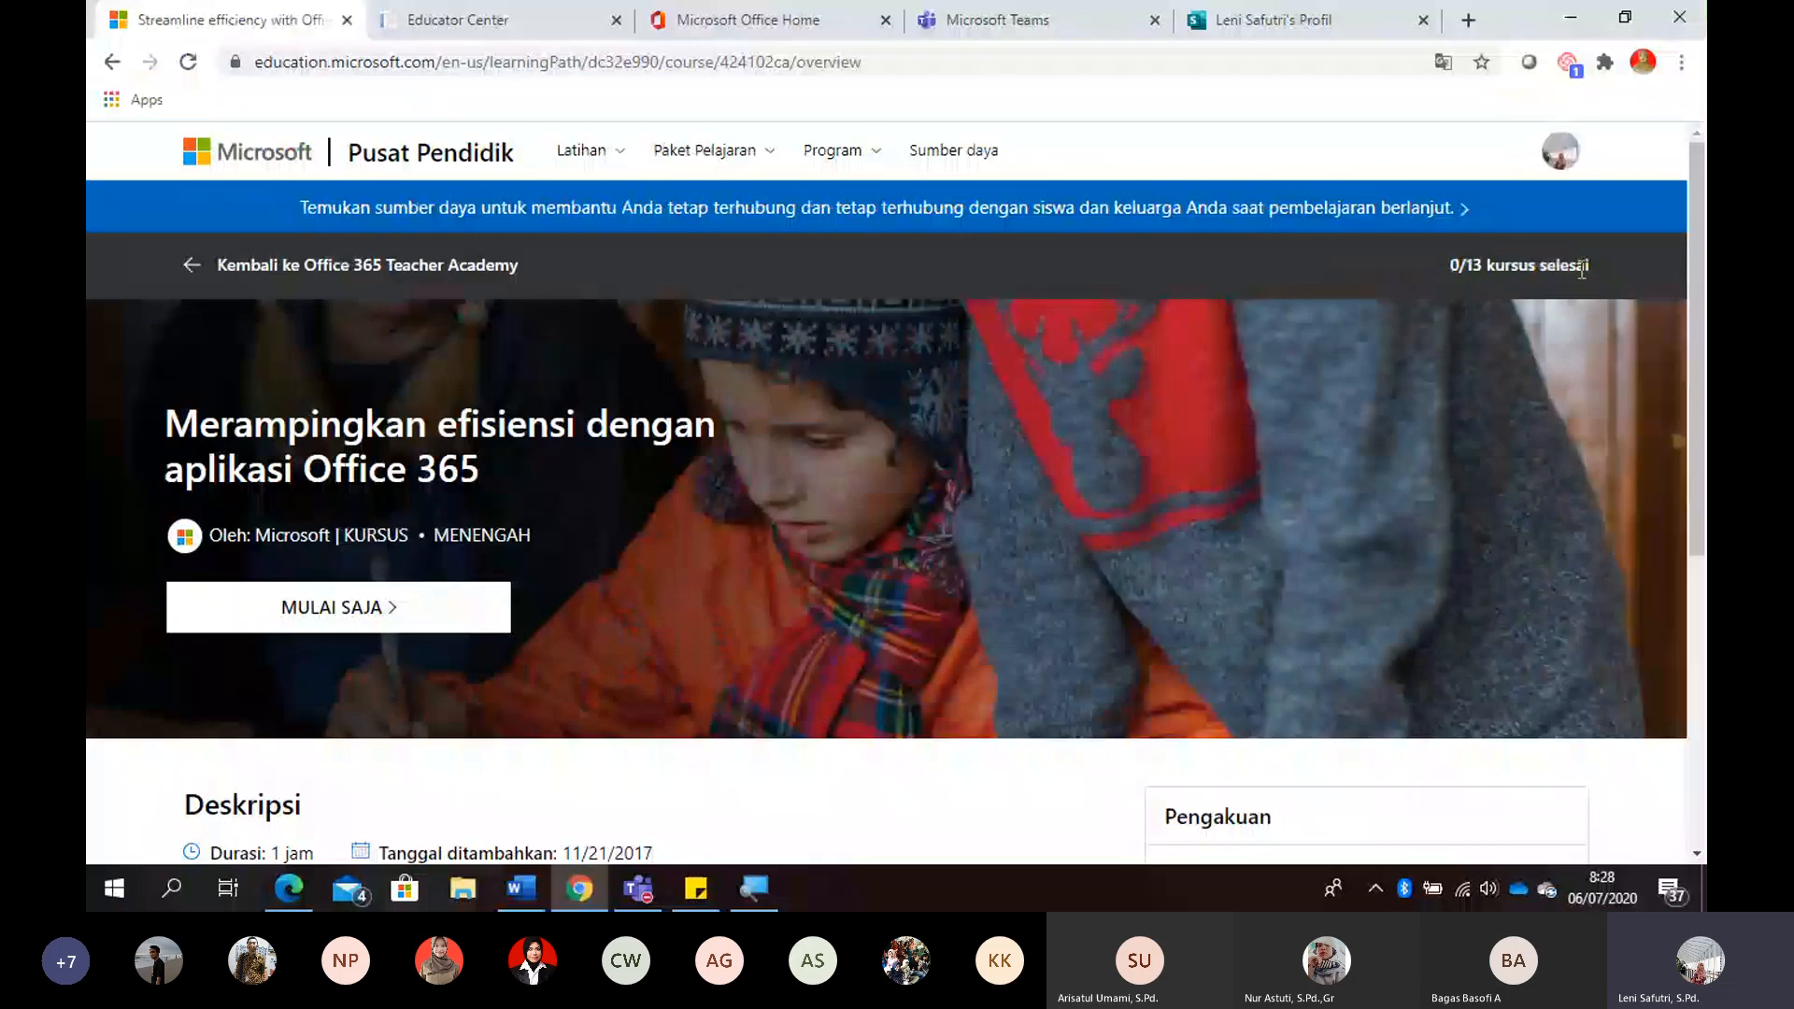
left_click(349, 608)
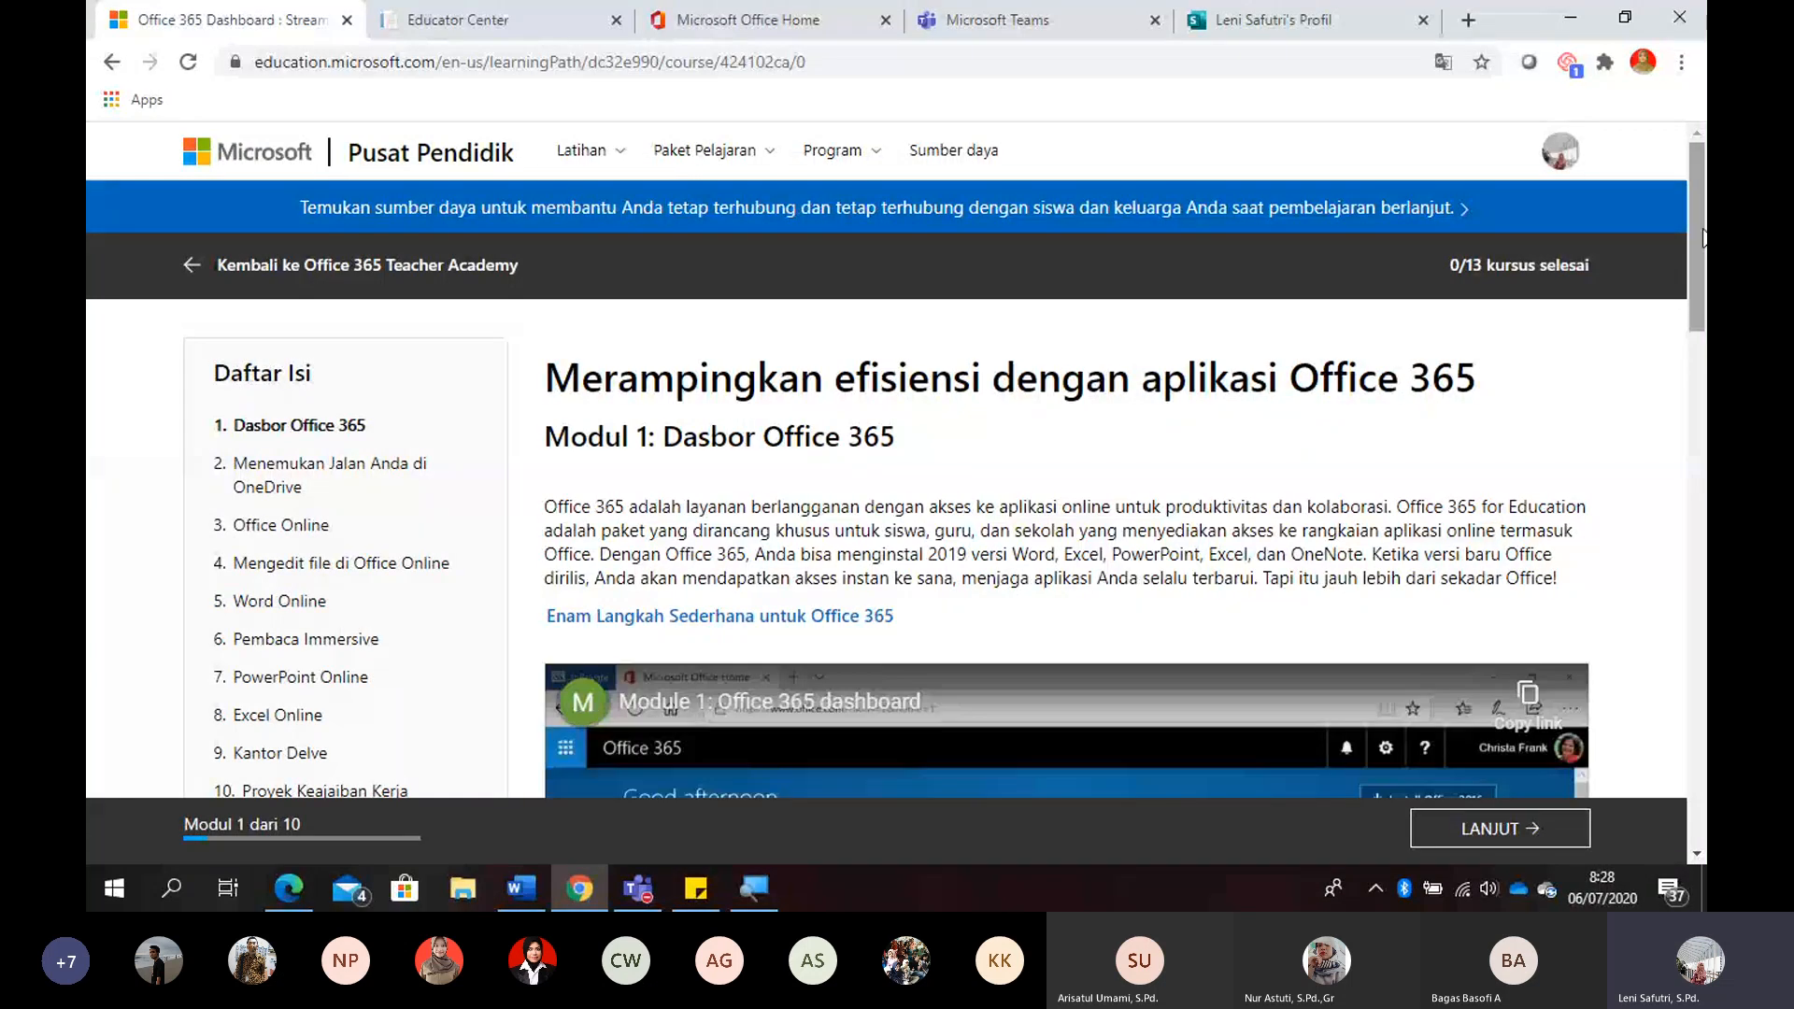
- Open the course's quiz from the module contents list and submit "Benar" as the answer to question 1
scroll(1702, 273, "down", 2)
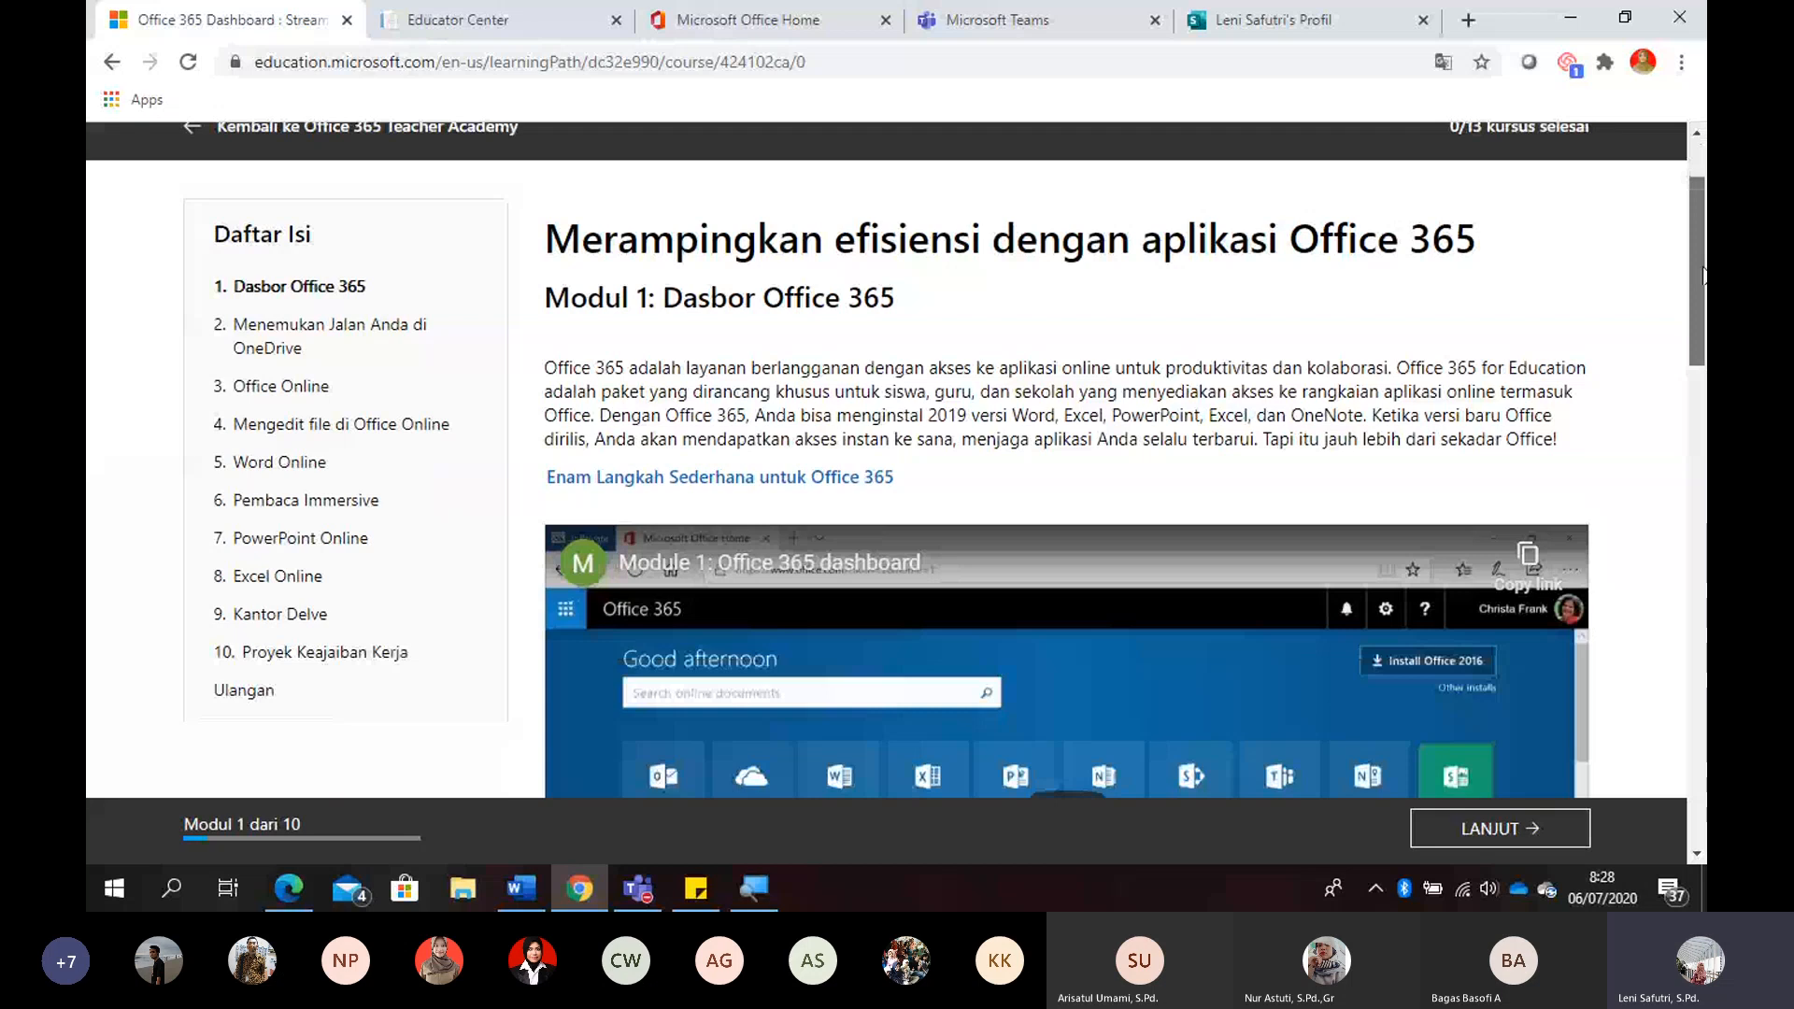
mouse_move(1702, 269)
left_mouse_down()
mouse_move(1702, 508)
mouse_move(1697, 269)
left_mouse_up()
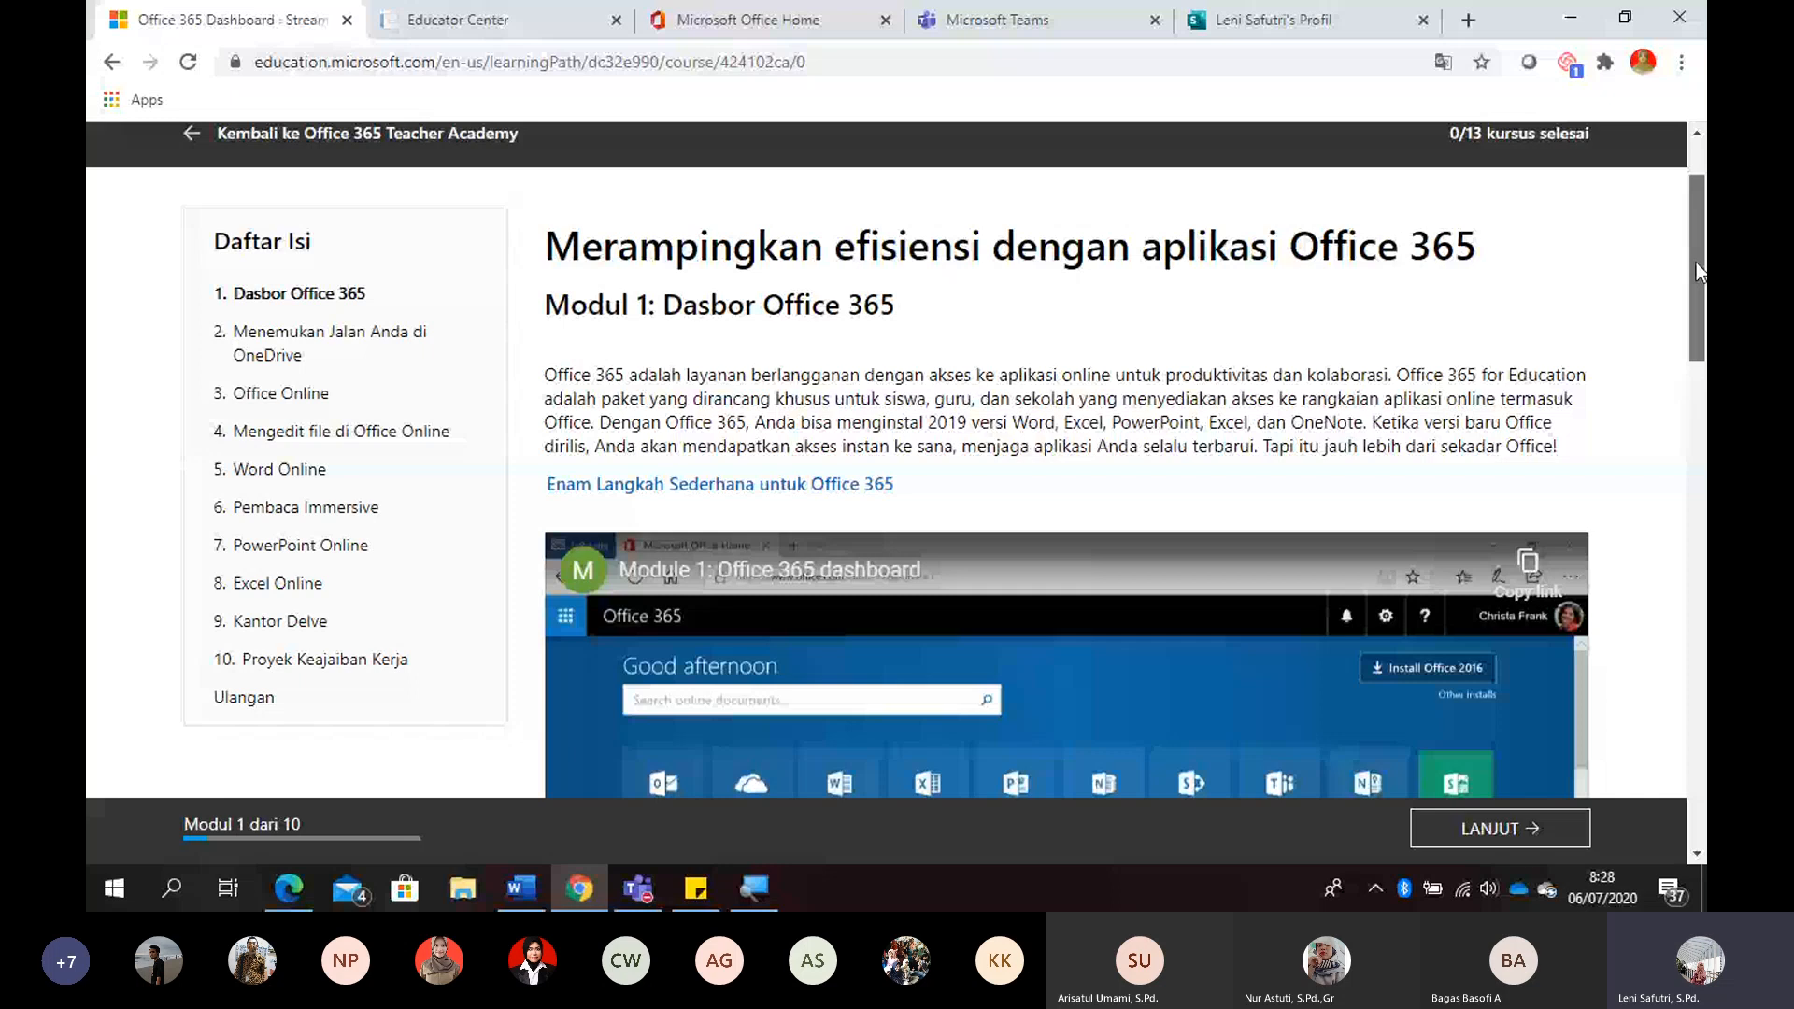
left_click_drag(1695, 271, 1694, 292)
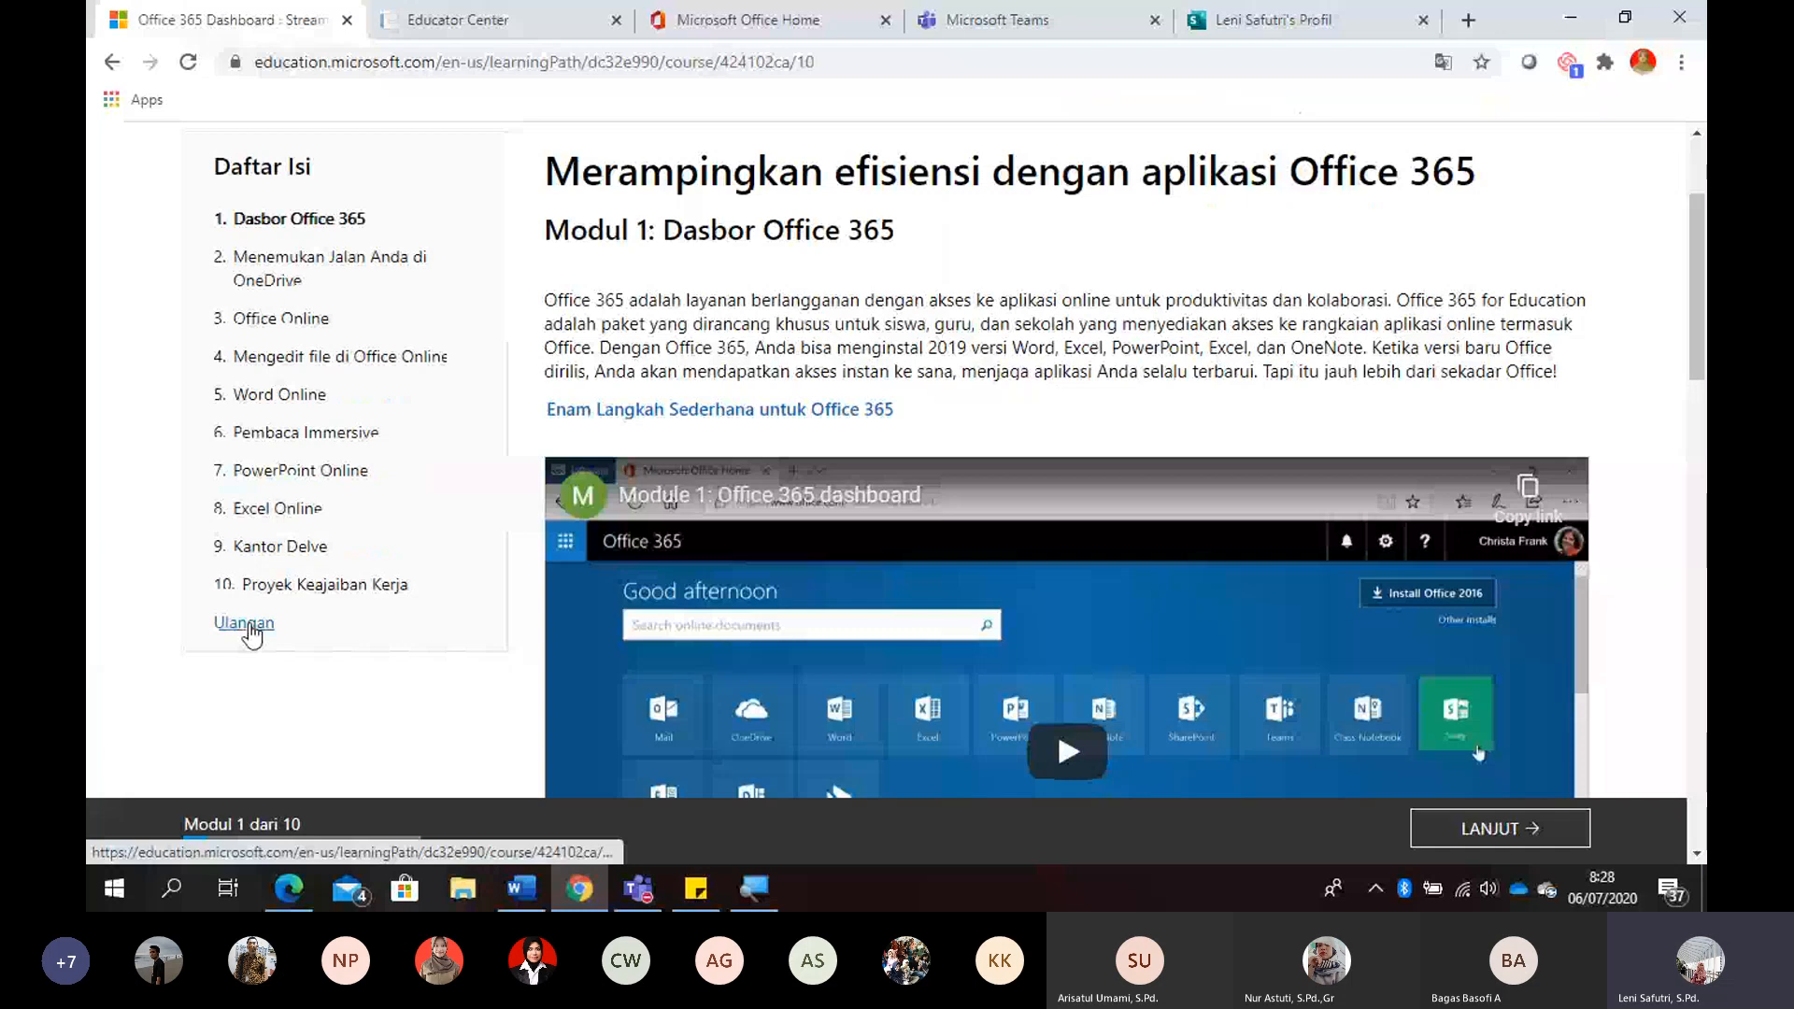
left_click(245, 623)
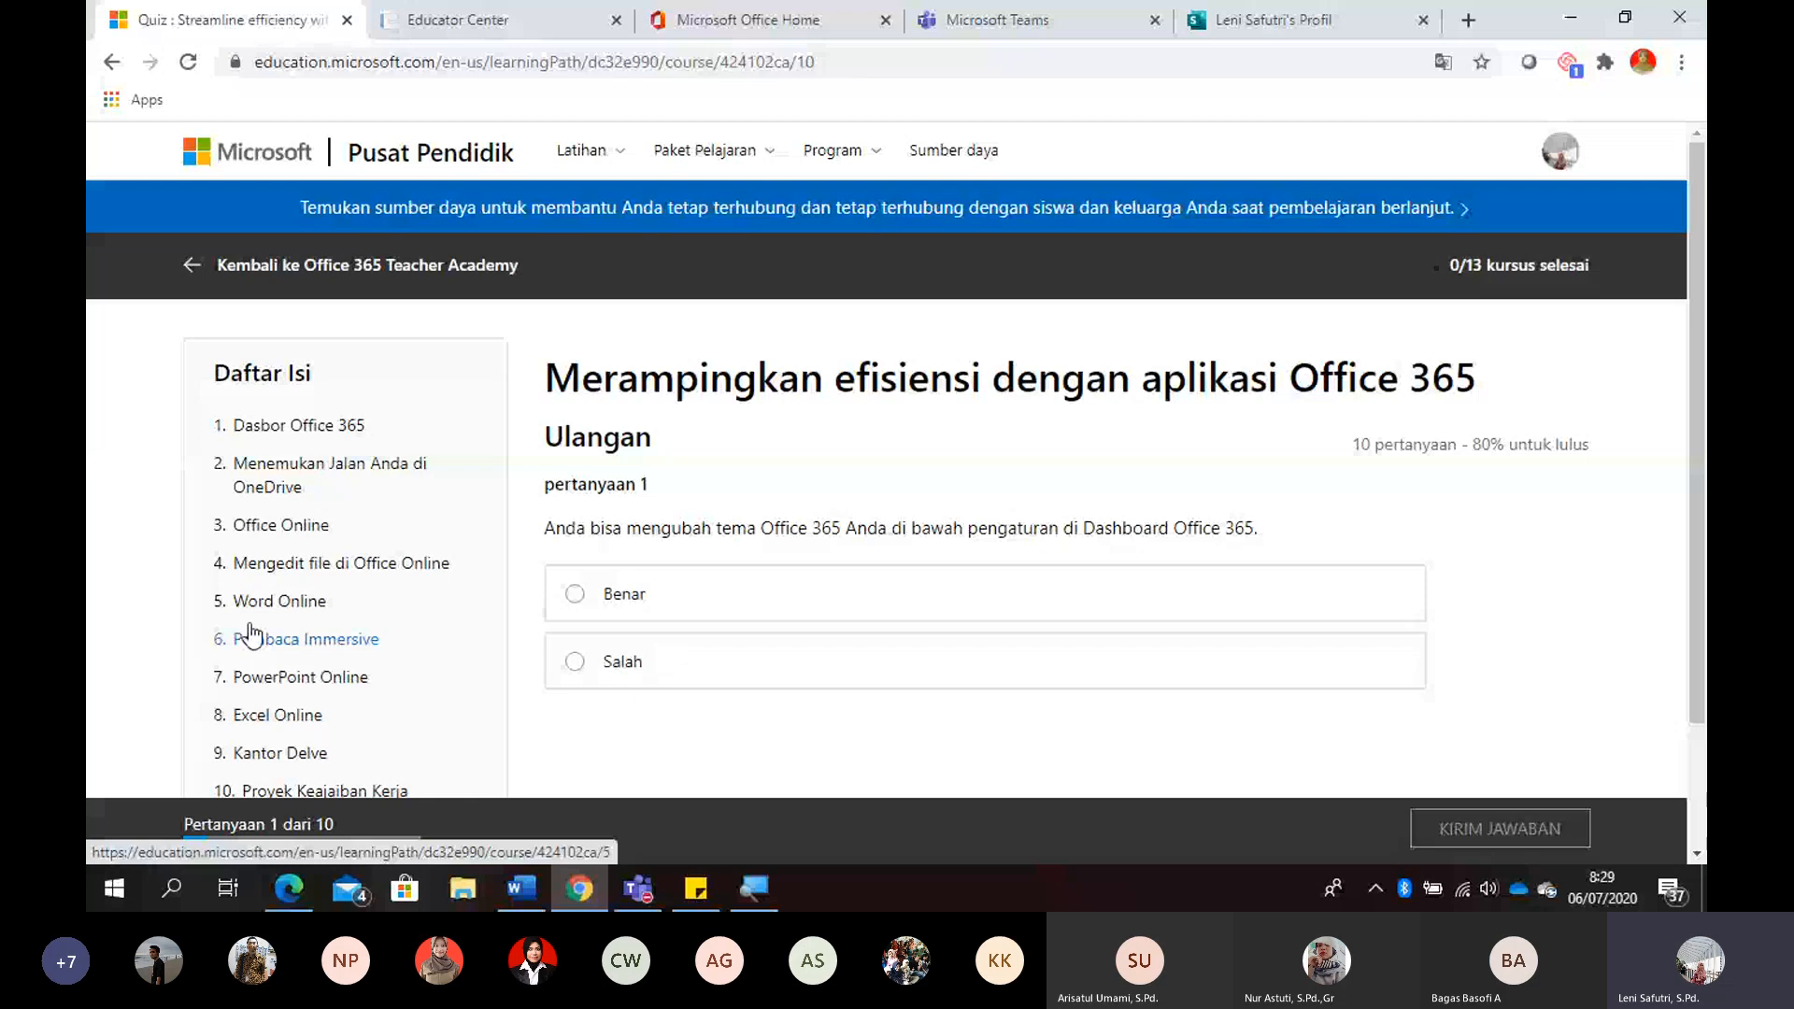
left_click(619, 607)
left_click(1495, 834)
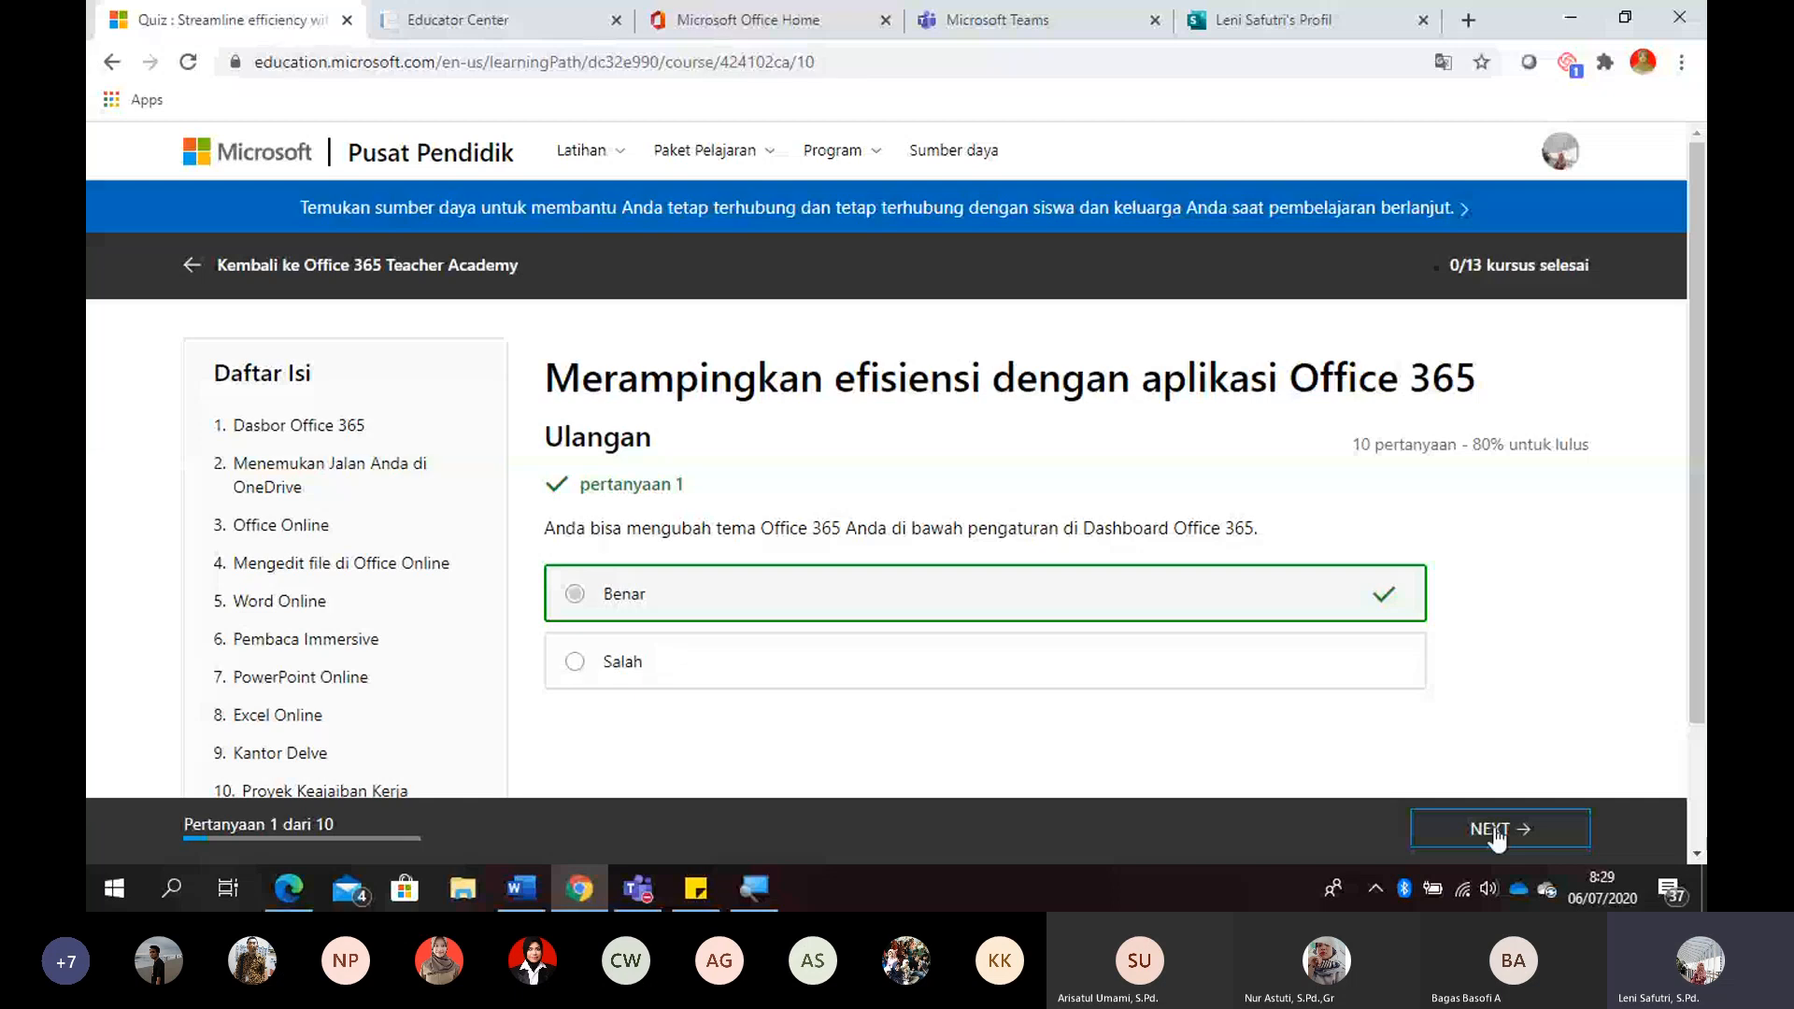
- Advance to question 2 of the quiz and submit "1 TB" as the OneDrive for Business cloud storage answer
left_click(1493, 829)
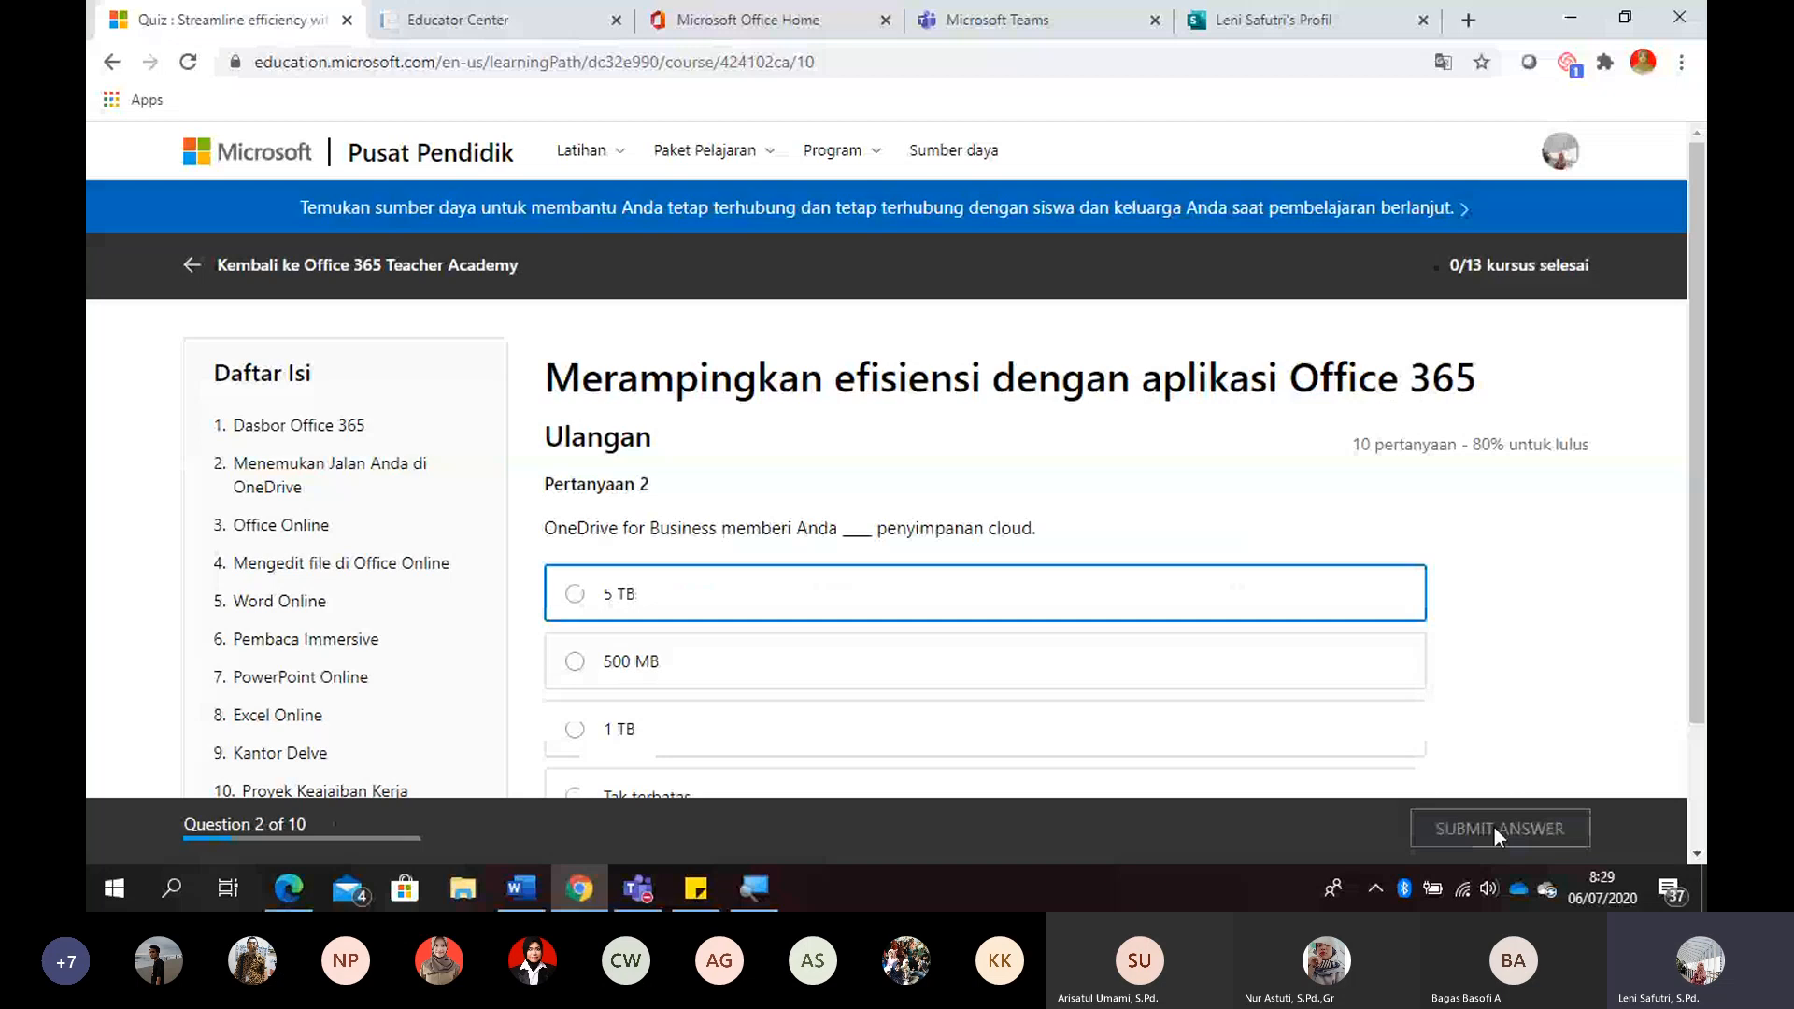
left_click_drag(1704, 458, 1705, 579)
left_click(725, 573)
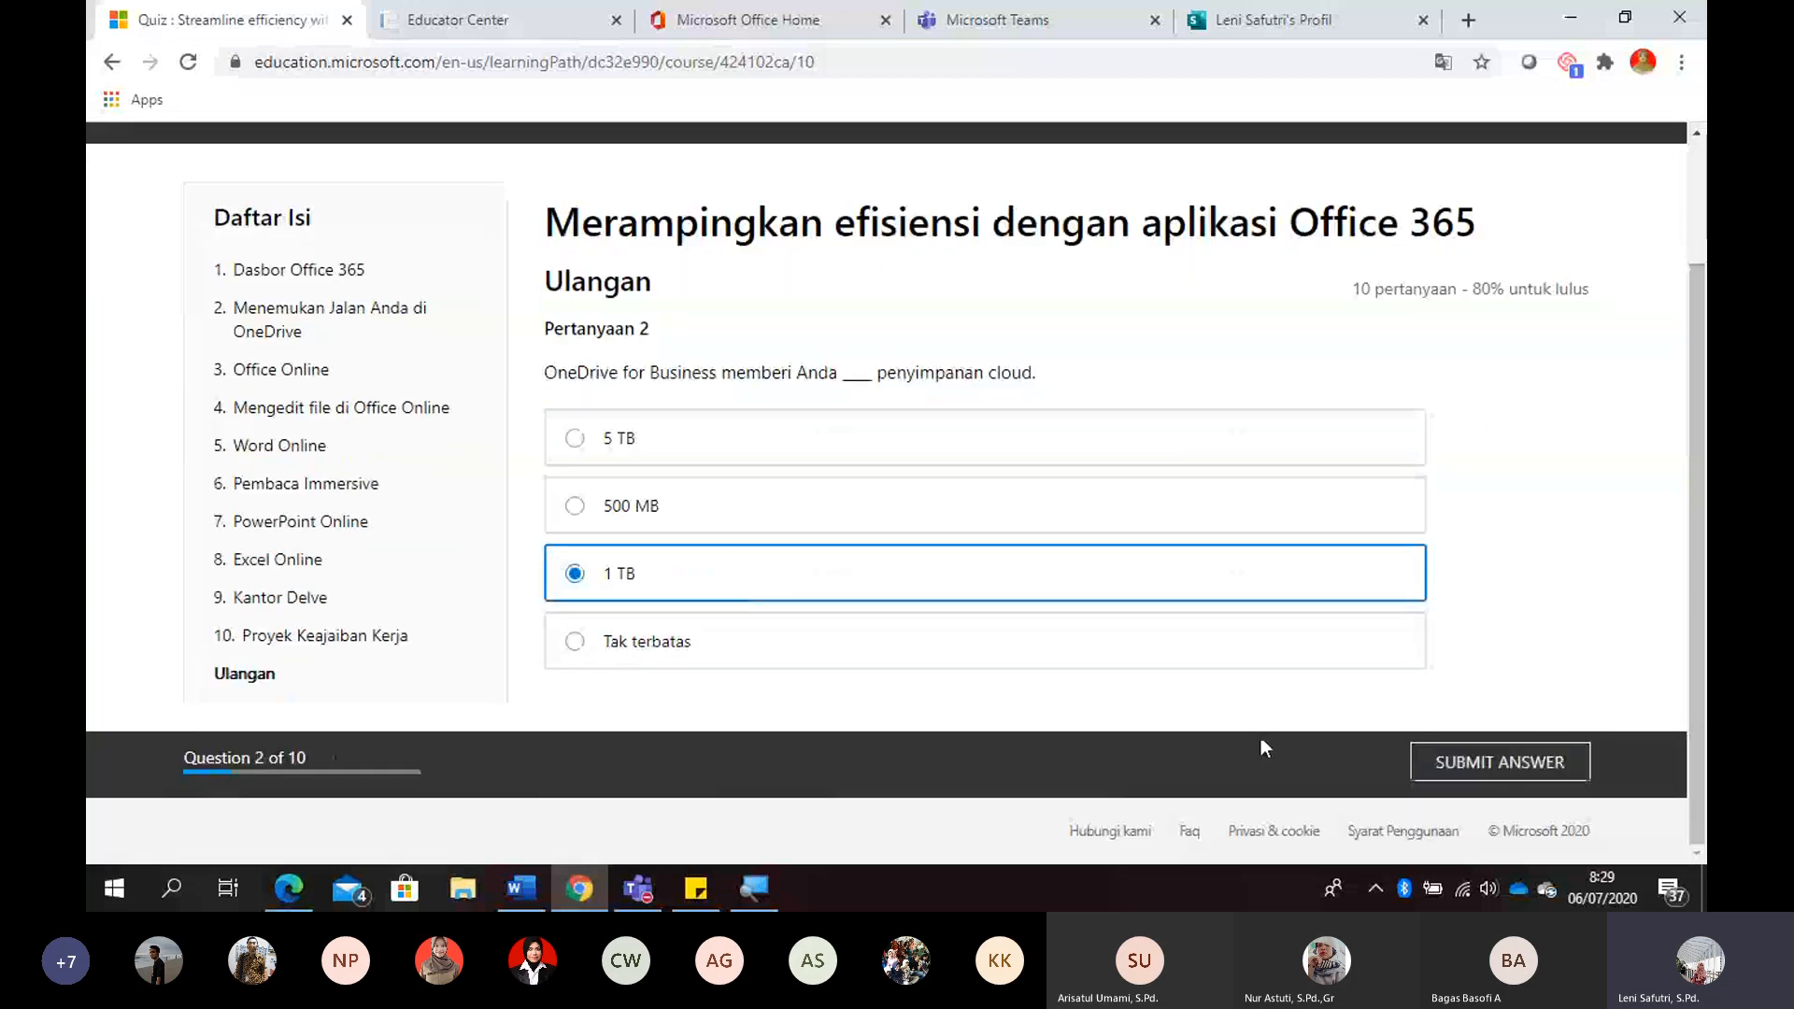
left_click(1495, 767)
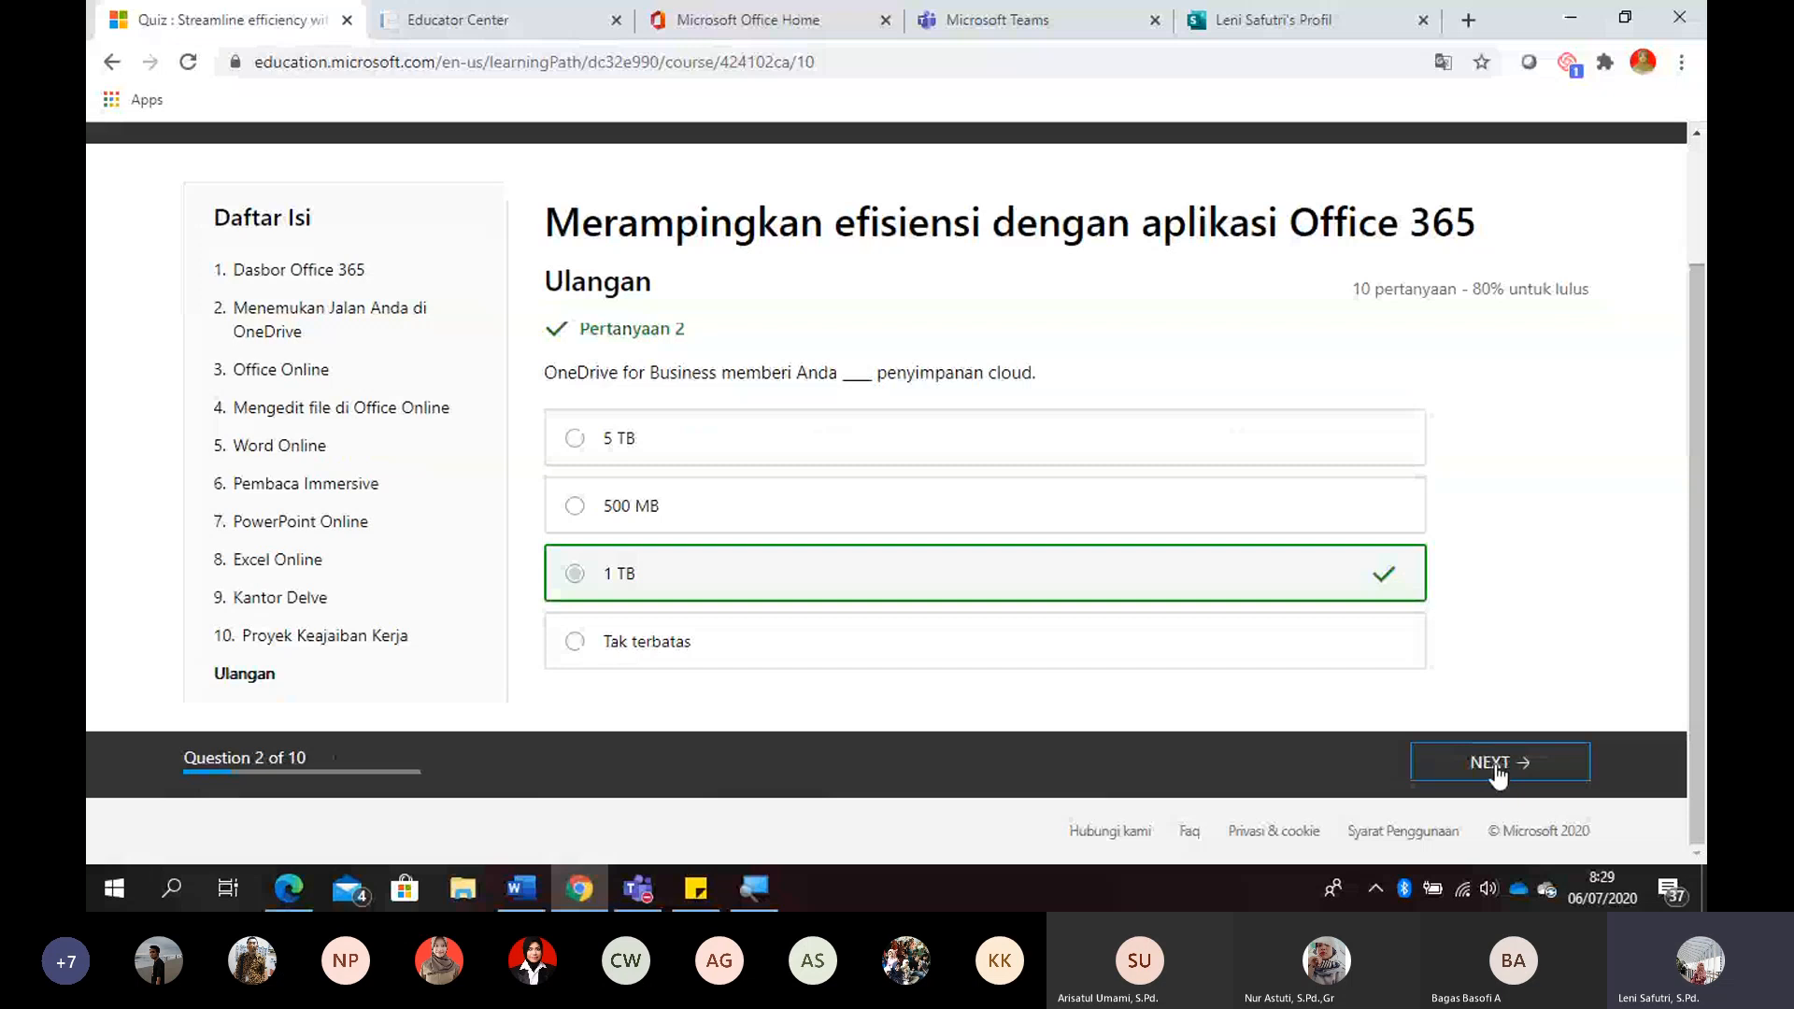
- Advance to question 3, select all six file types from "Dokumen kata" through "Menggambar Visio", and submit the answer
left_click(1496, 768)
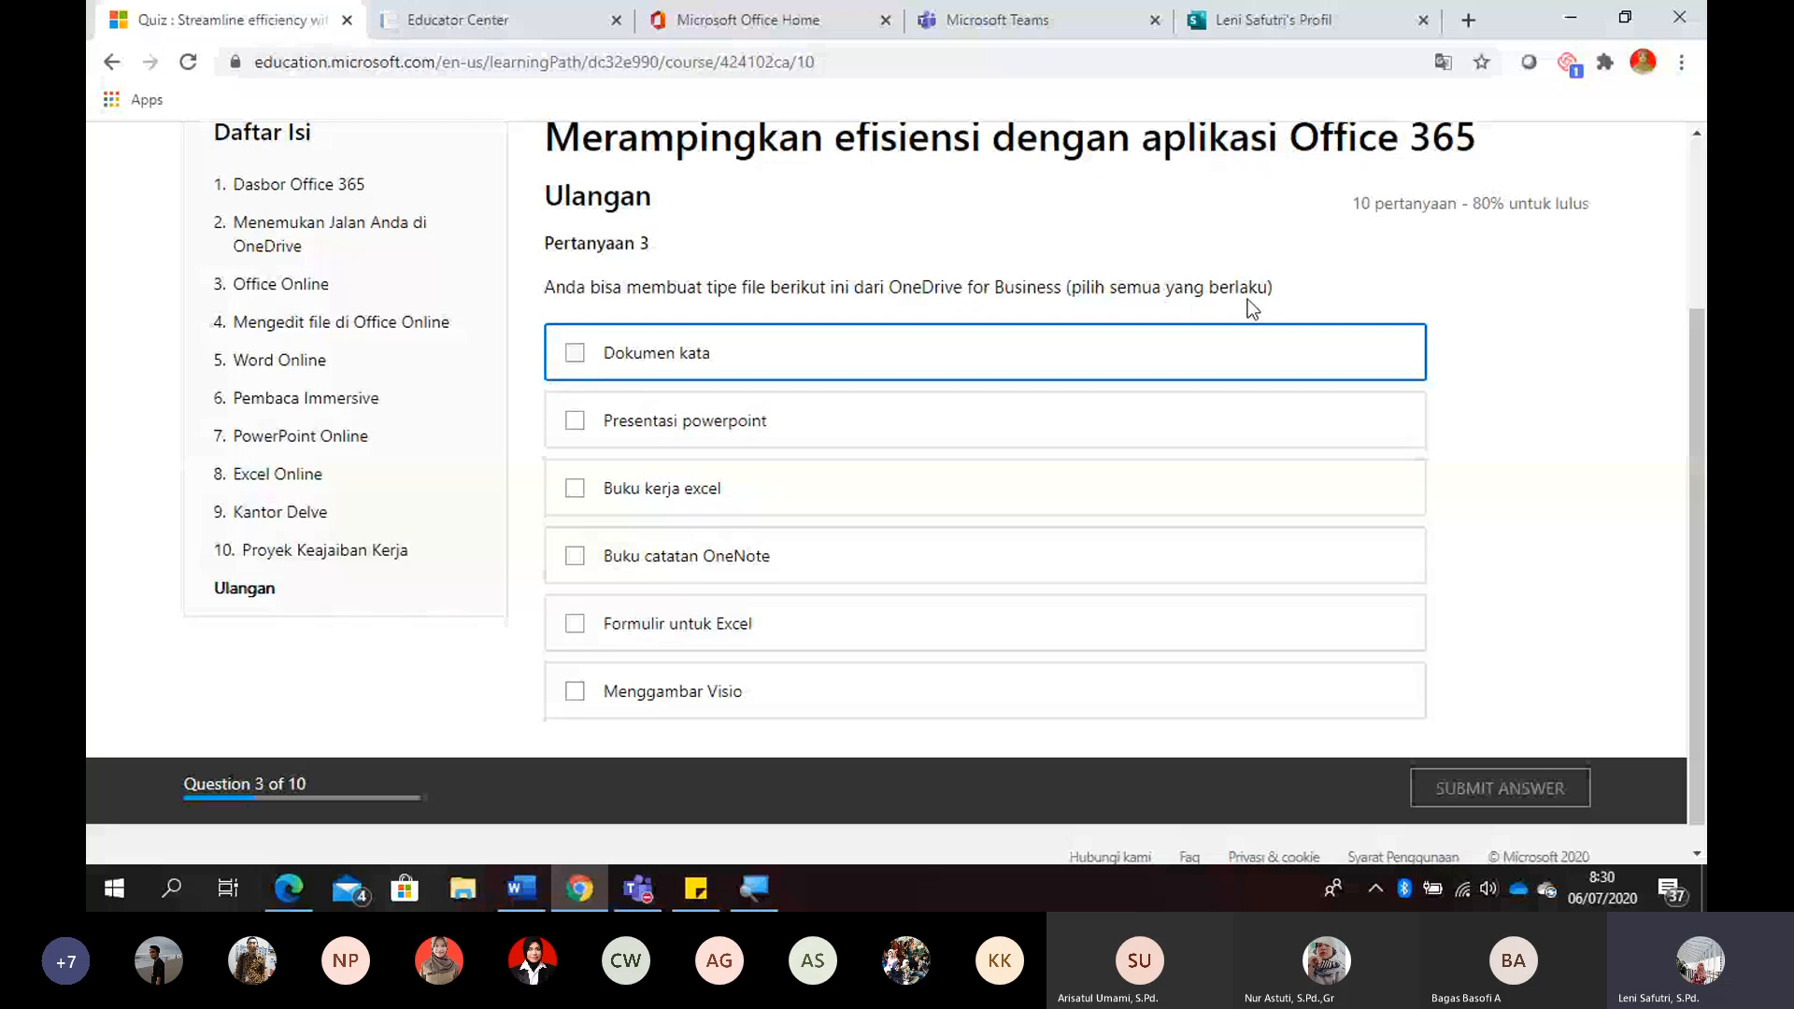
left_click(1159, 355)
left_click(1046, 422)
left_click(934, 490)
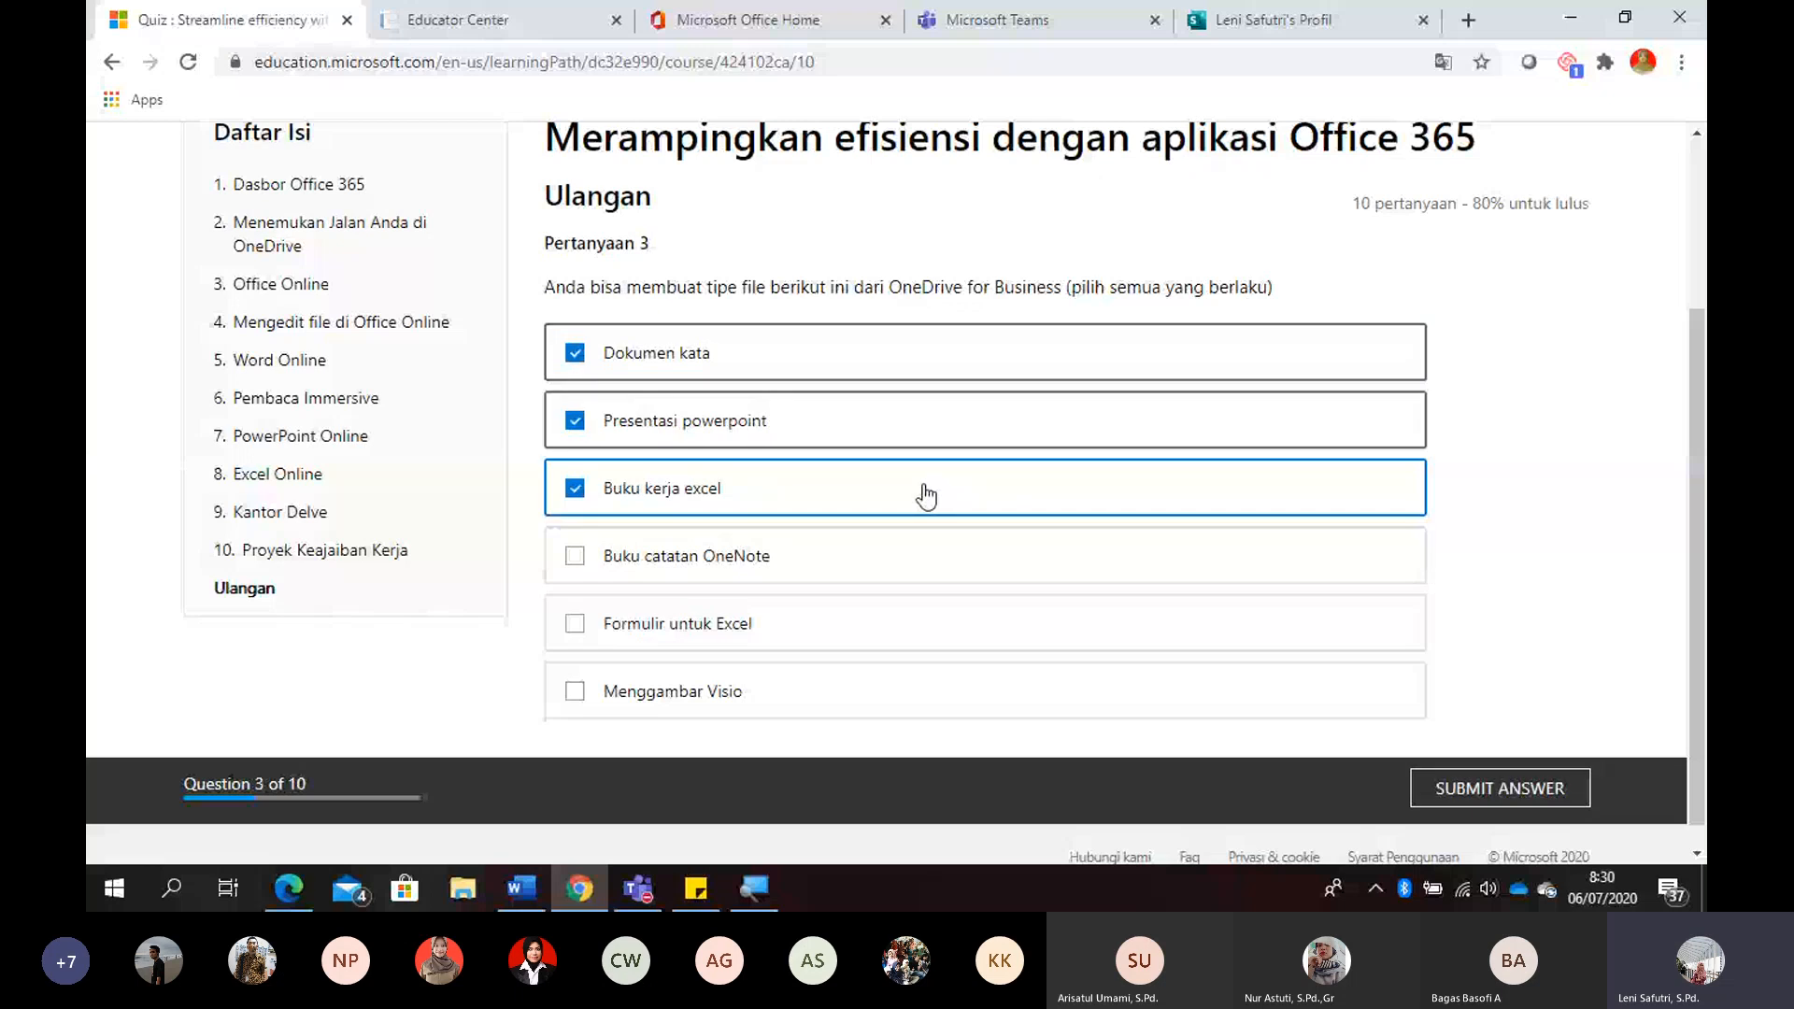
left_click(864, 565)
left_click(842, 624)
left_click(822, 696)
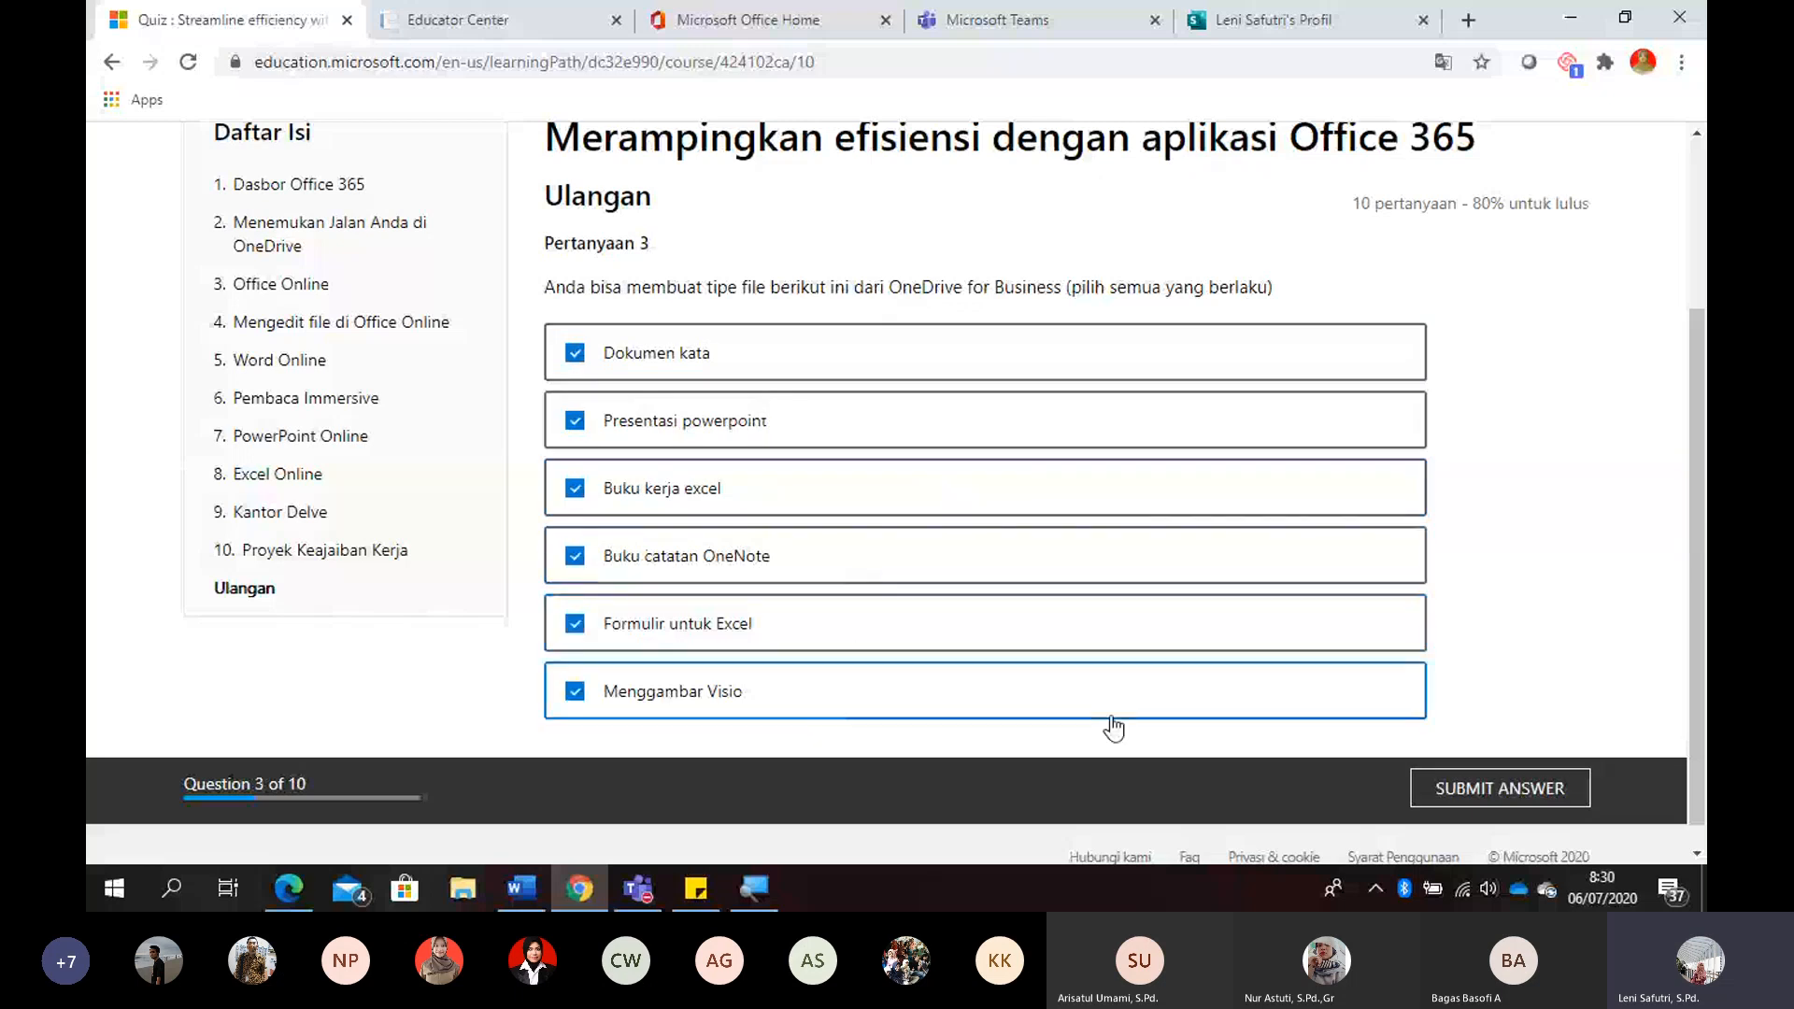
left_click(1491, 792)
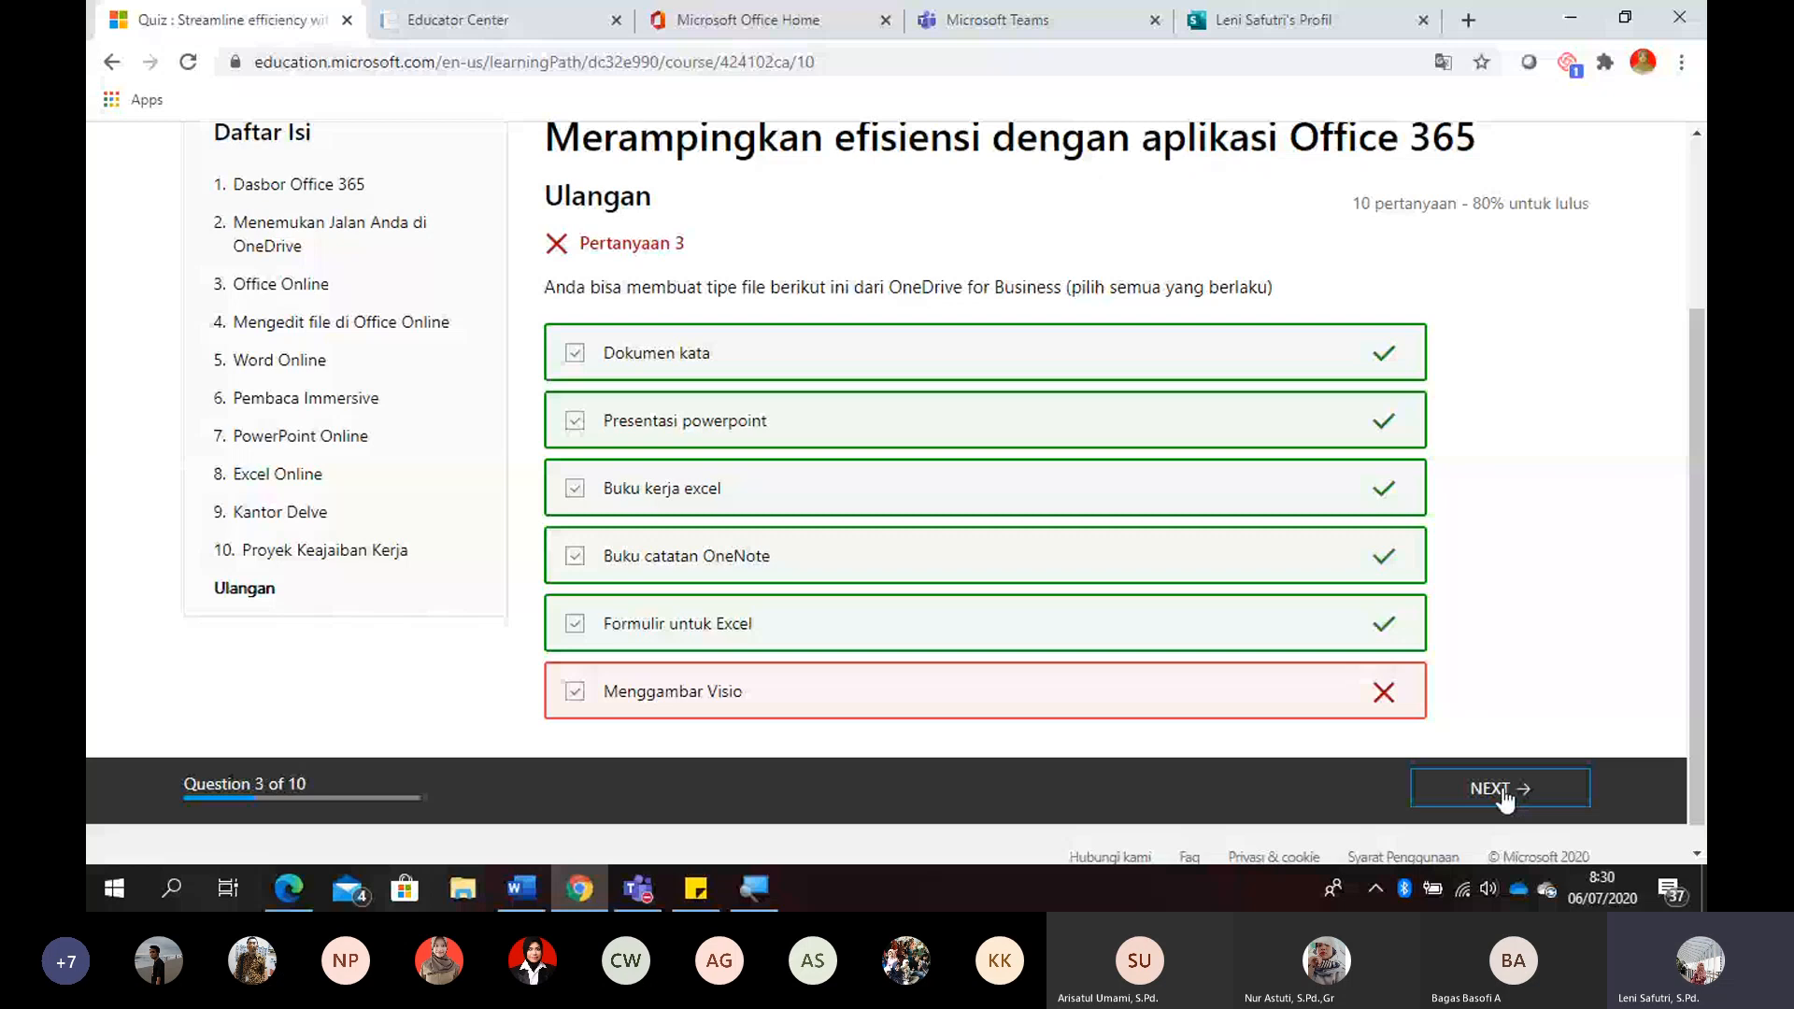
- Submit only the "Pergi ke OneDrive" sharing option for question 4 and "OneDrive for Business" for question 5
left_click(1504, 795)
left_click(733, 564)
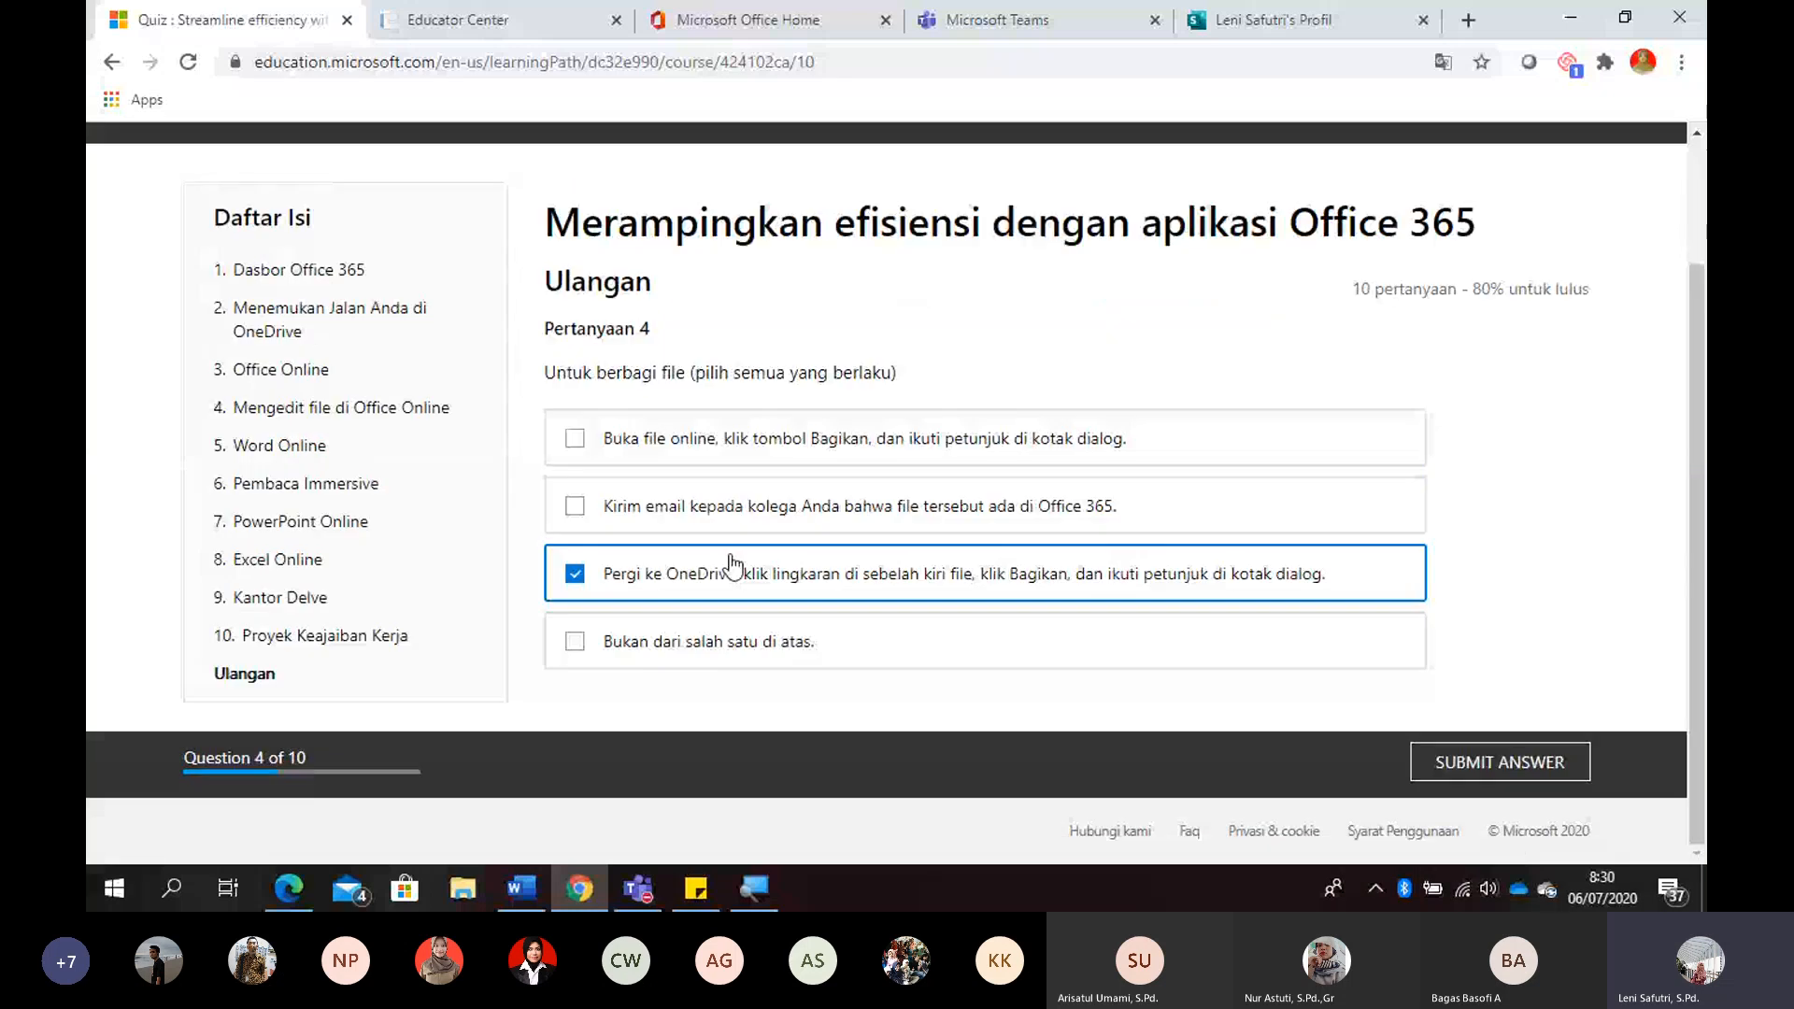
left_click(1464, 768)
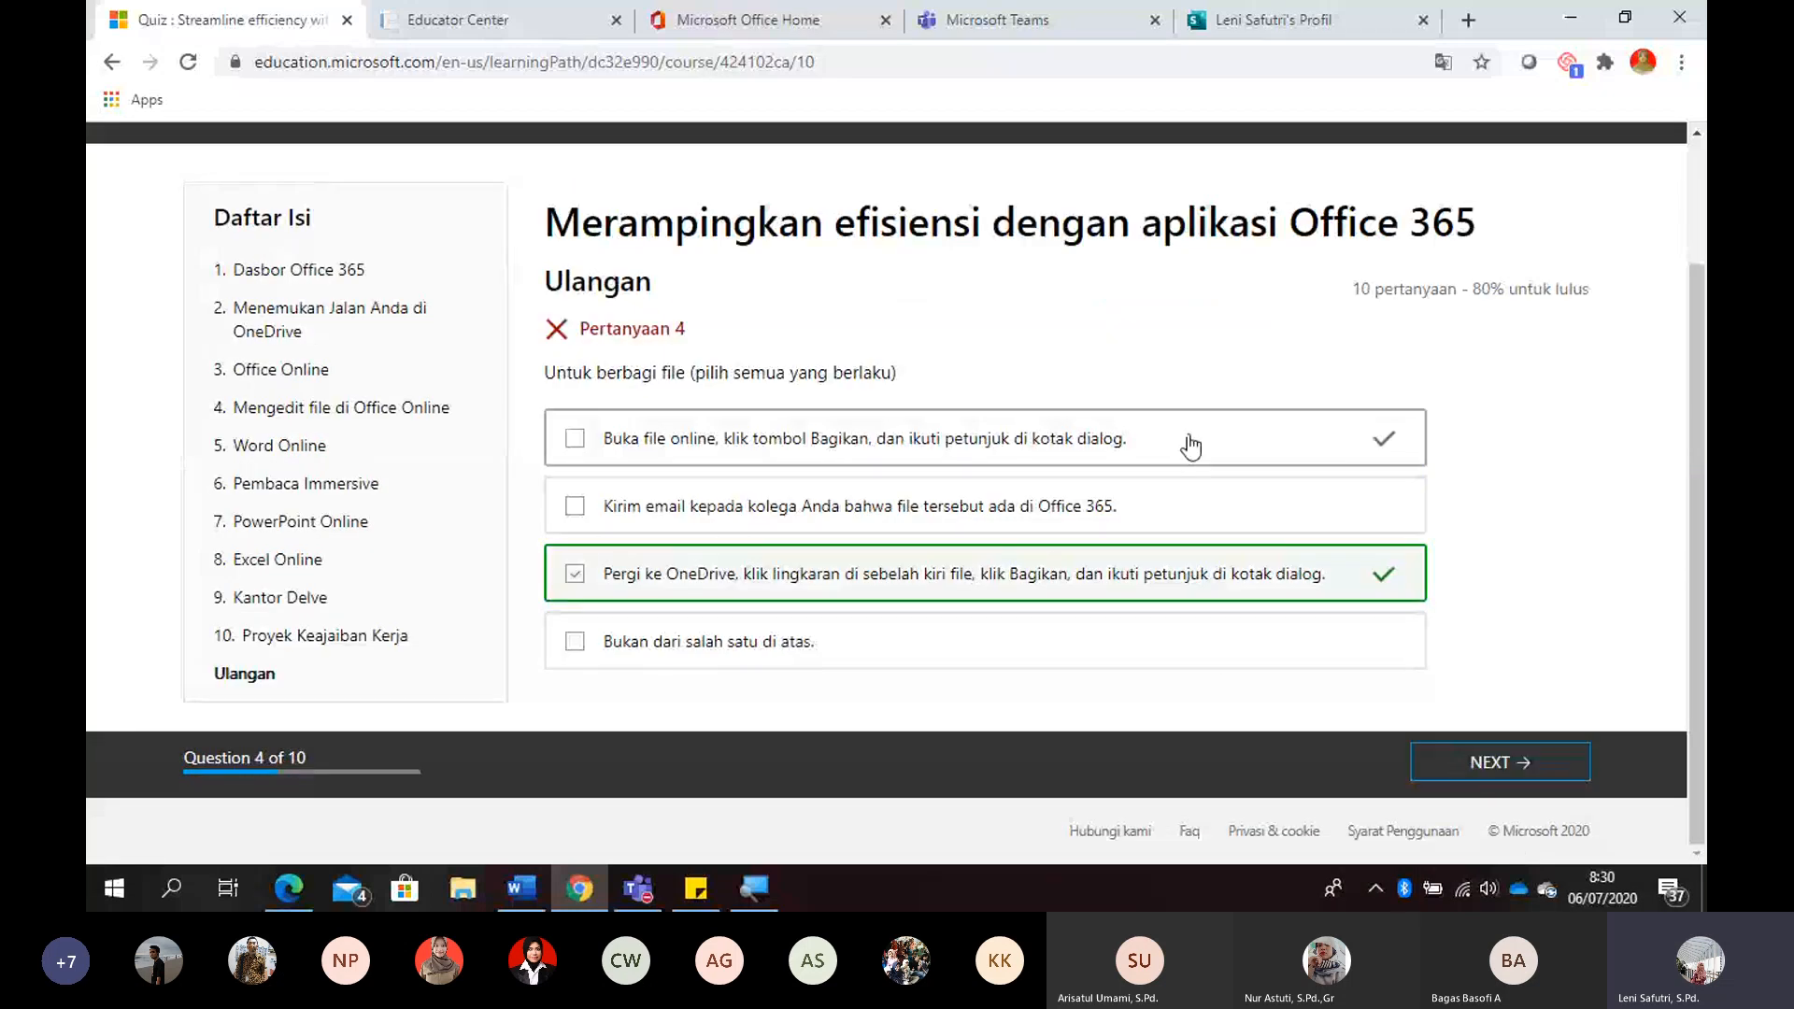
left_click(1492, 773)
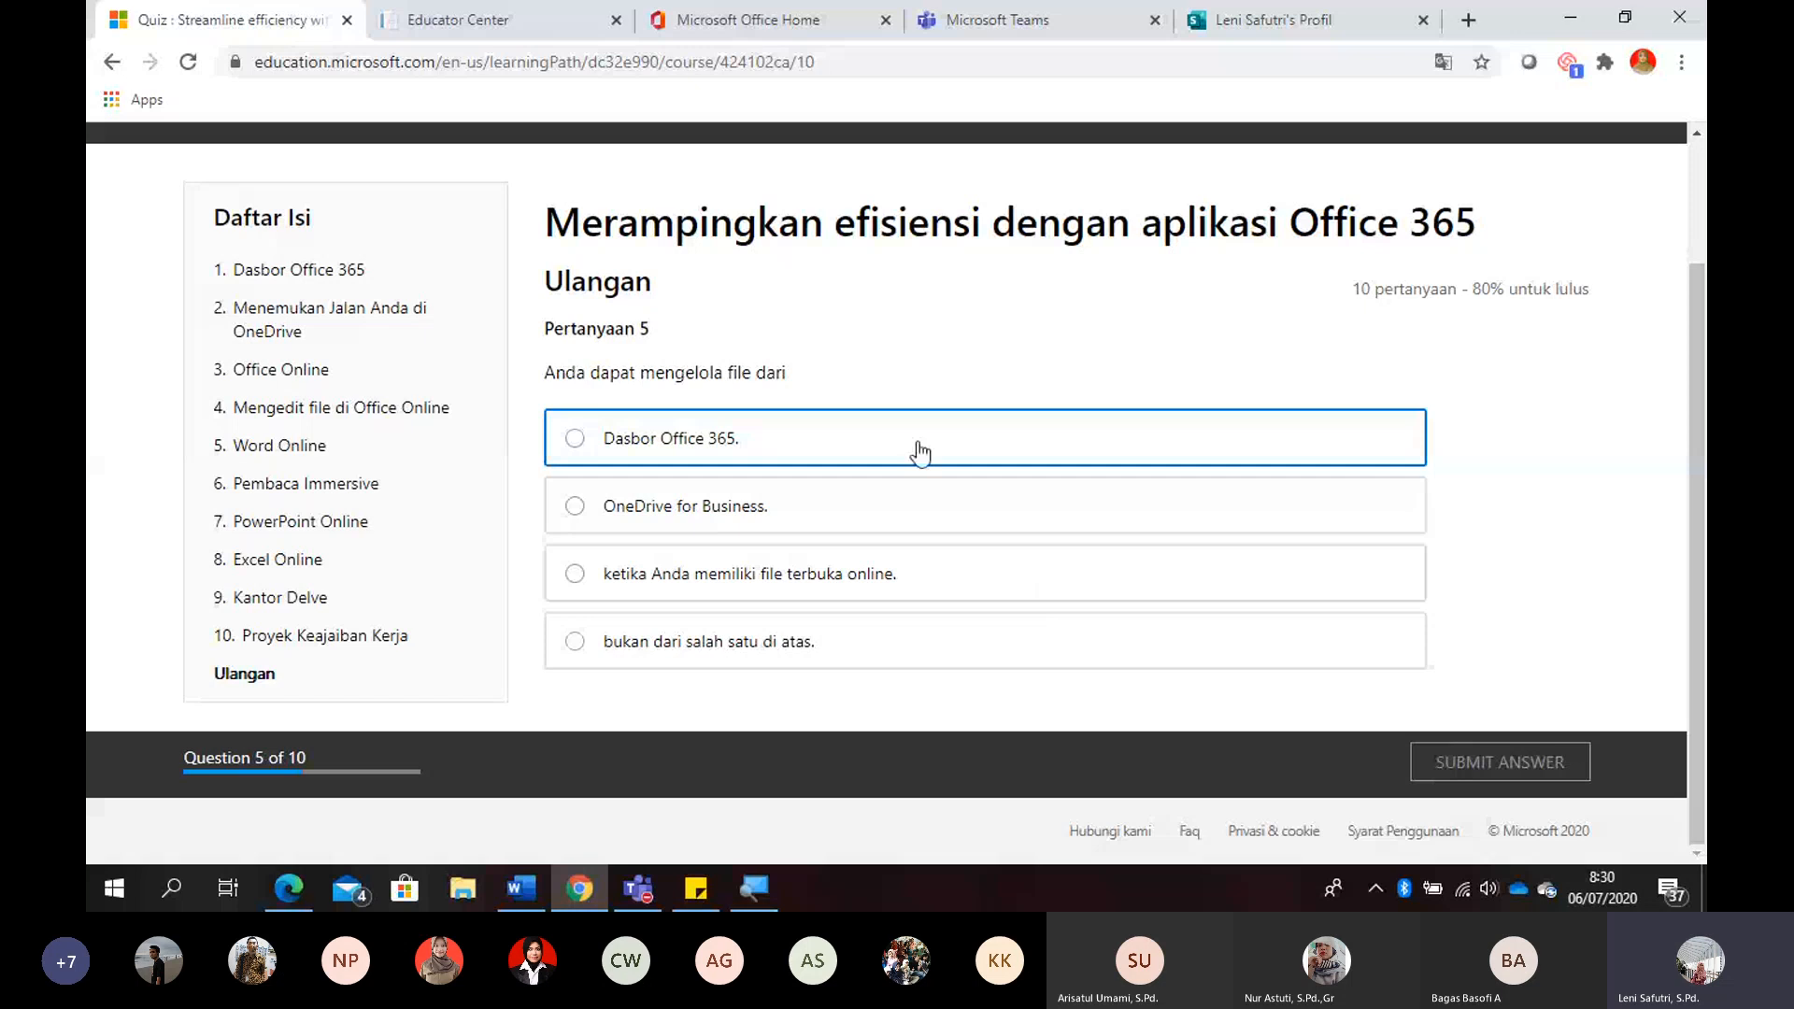
left_click(911, 520)
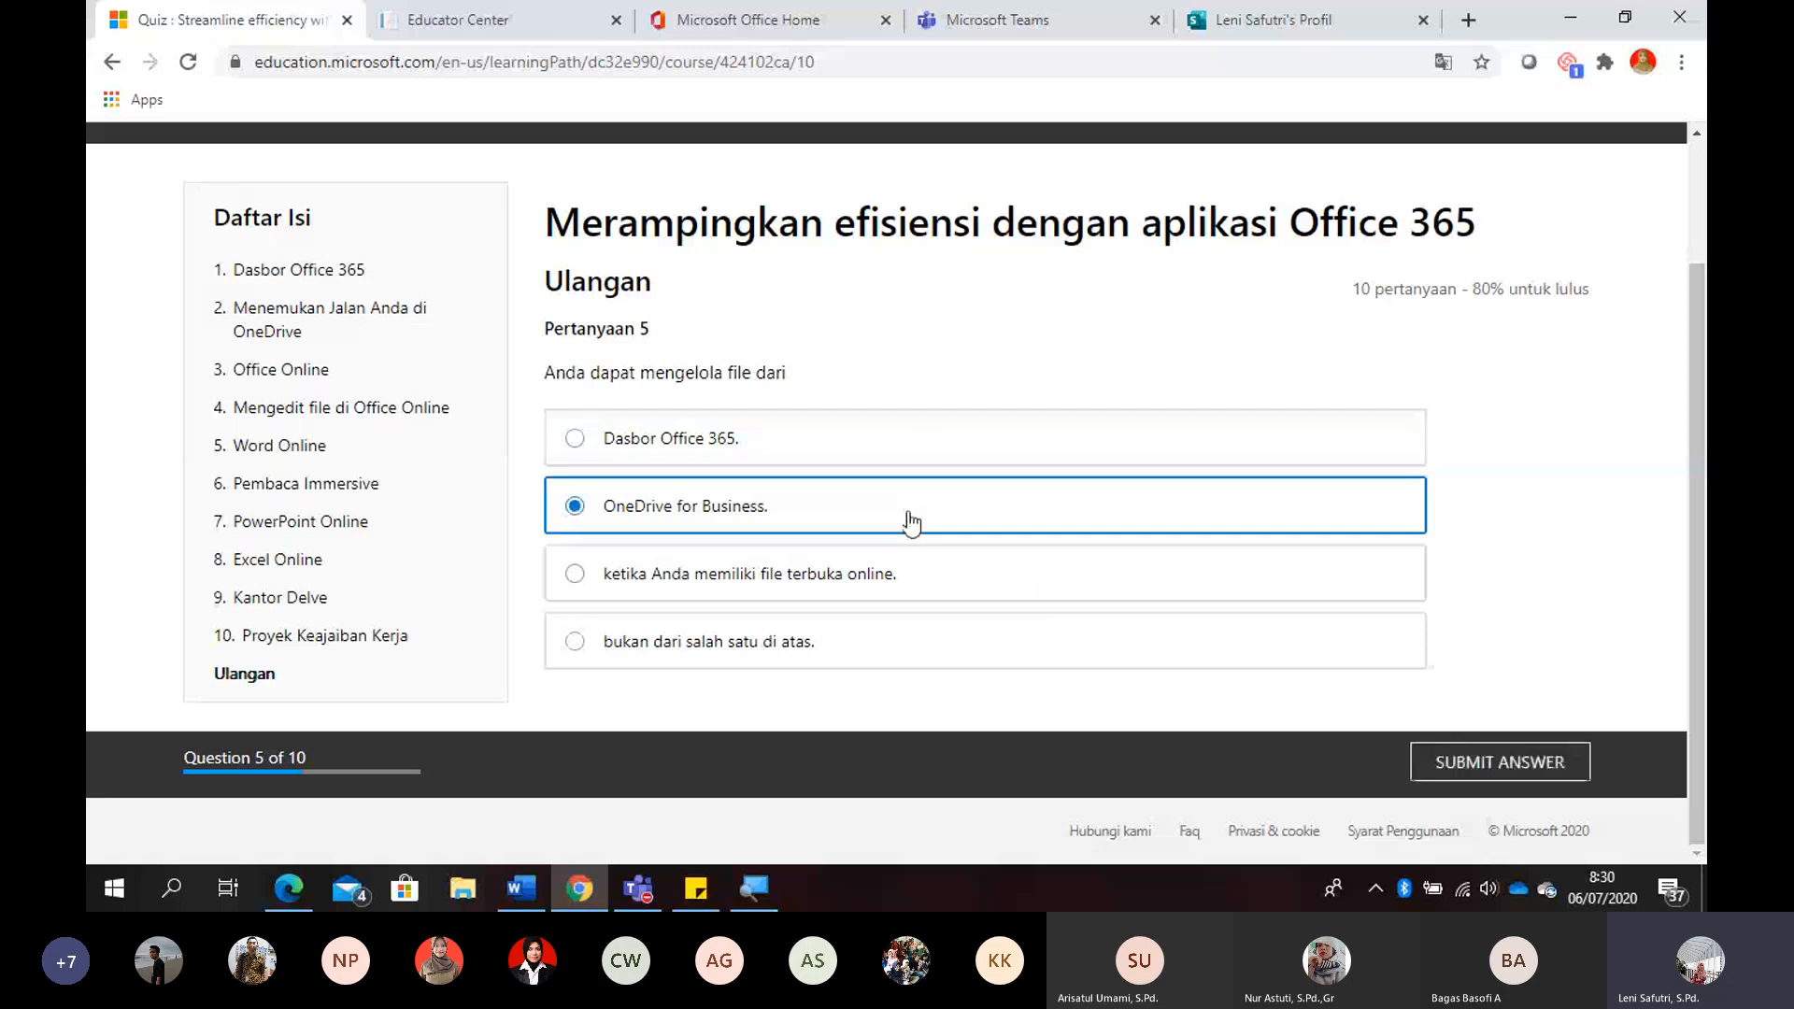
left_click(1499, 774)
- Answer question 6 with "Benar", continue through question 10 with "Salah", and open the quiz results
left_click(1498, 770)
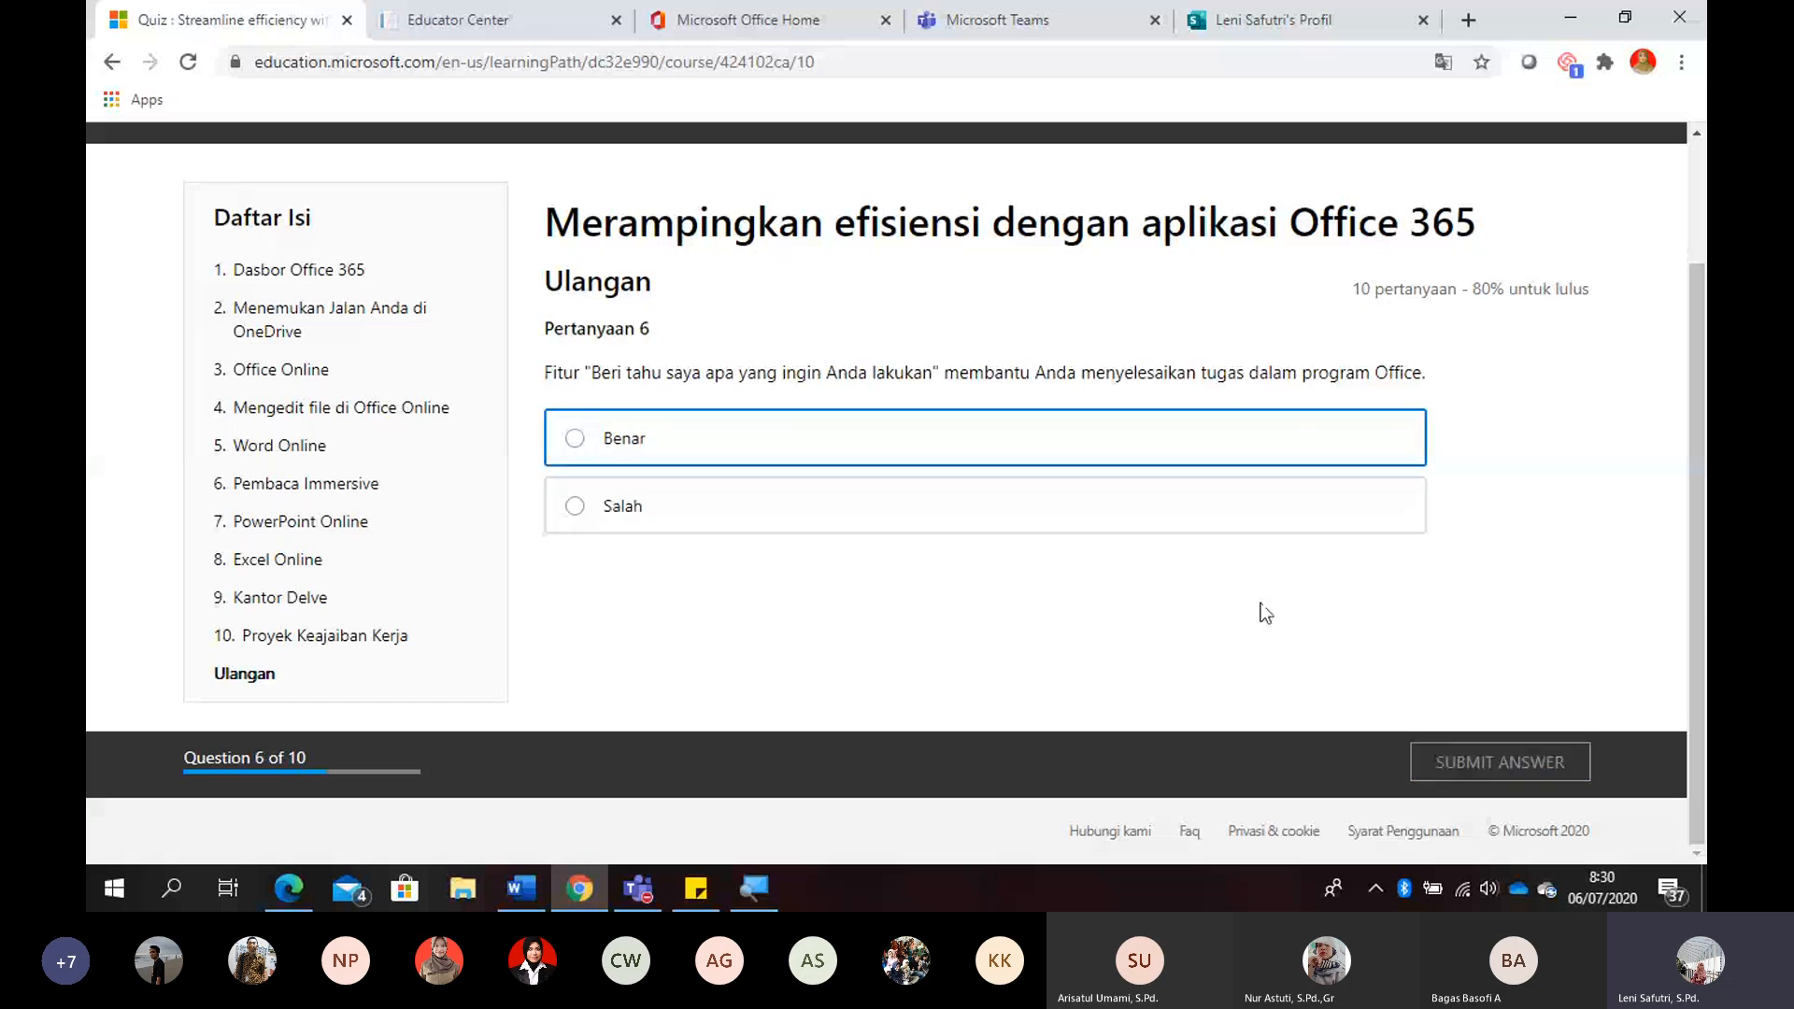
left_click(990, 459)
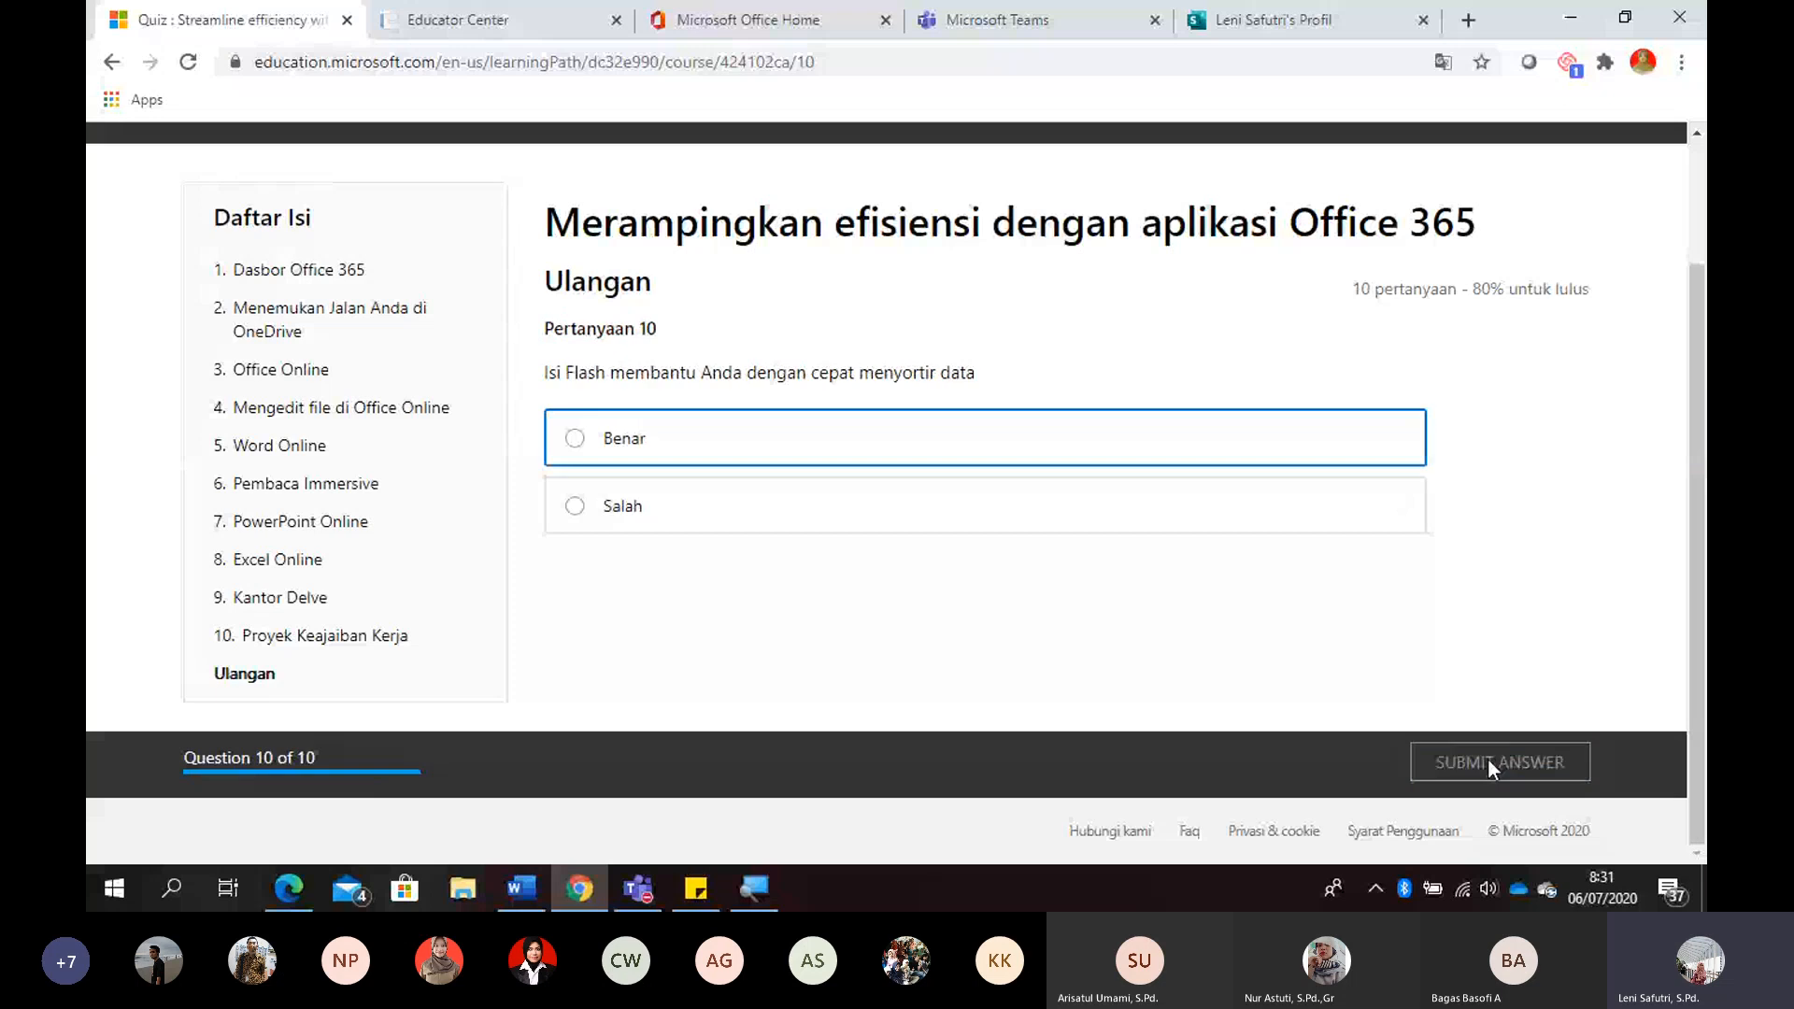
left_click(1487, 758)
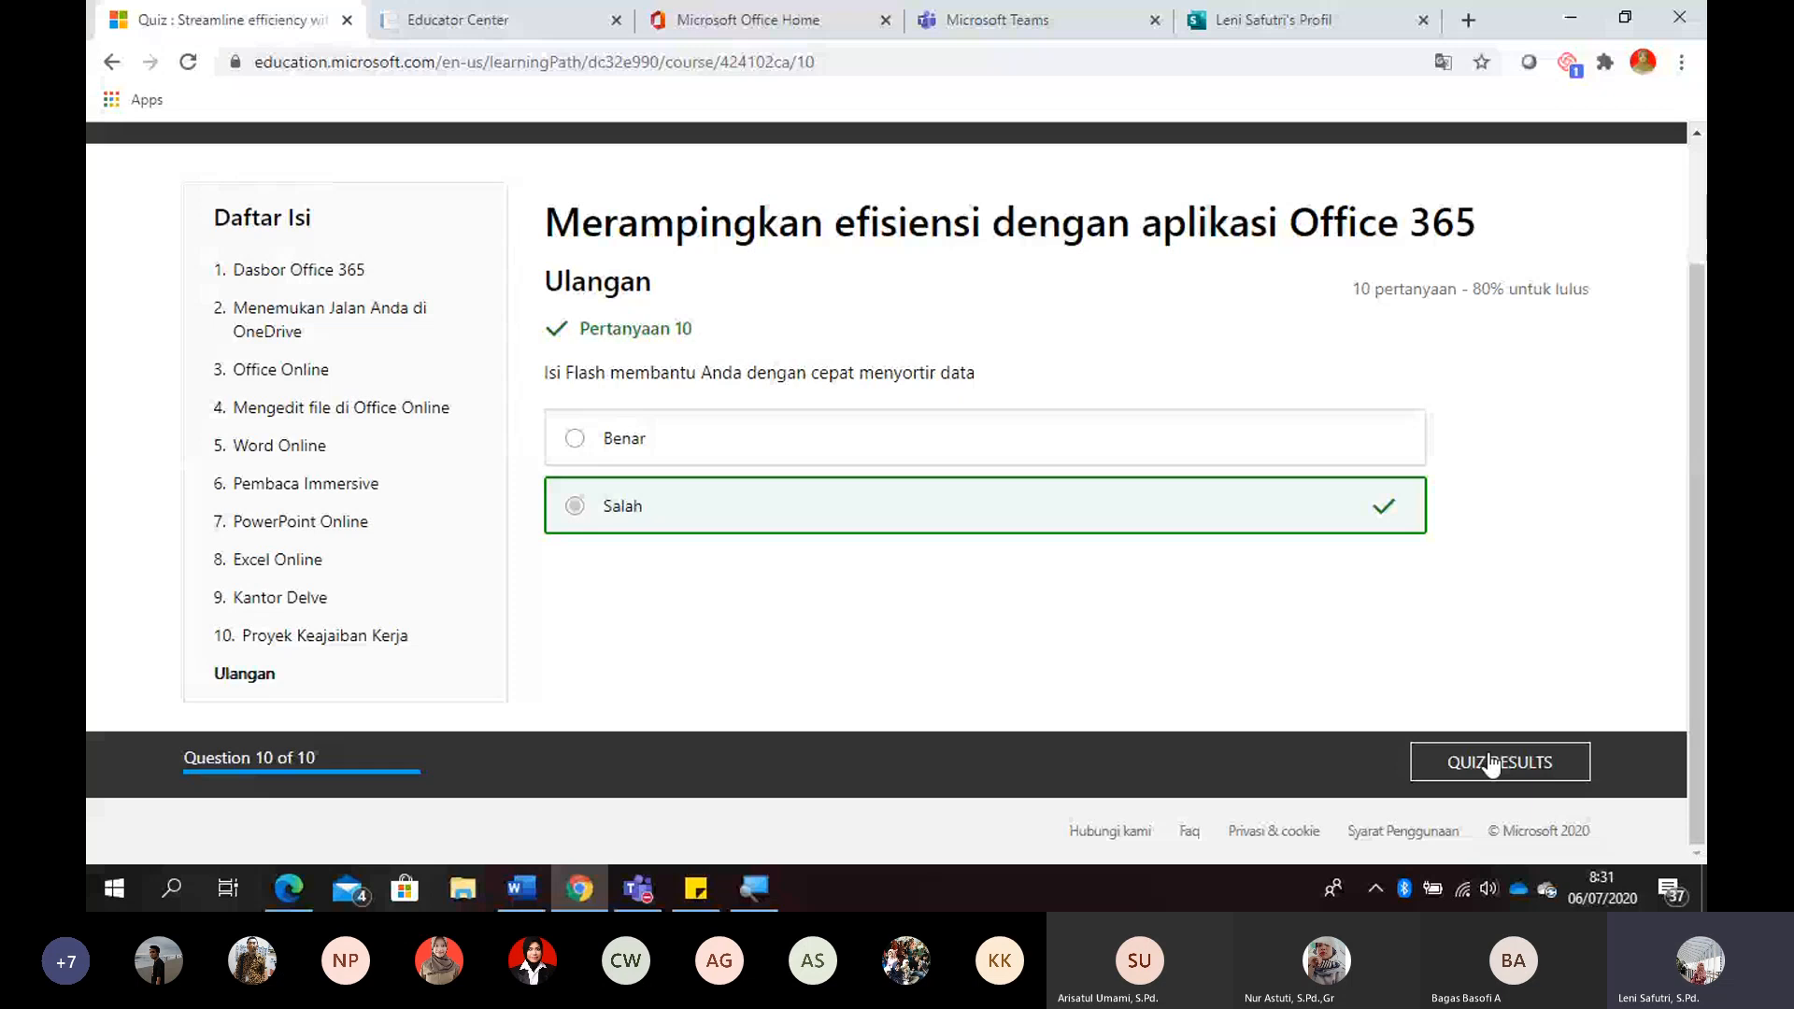
left_click(1492, 764)
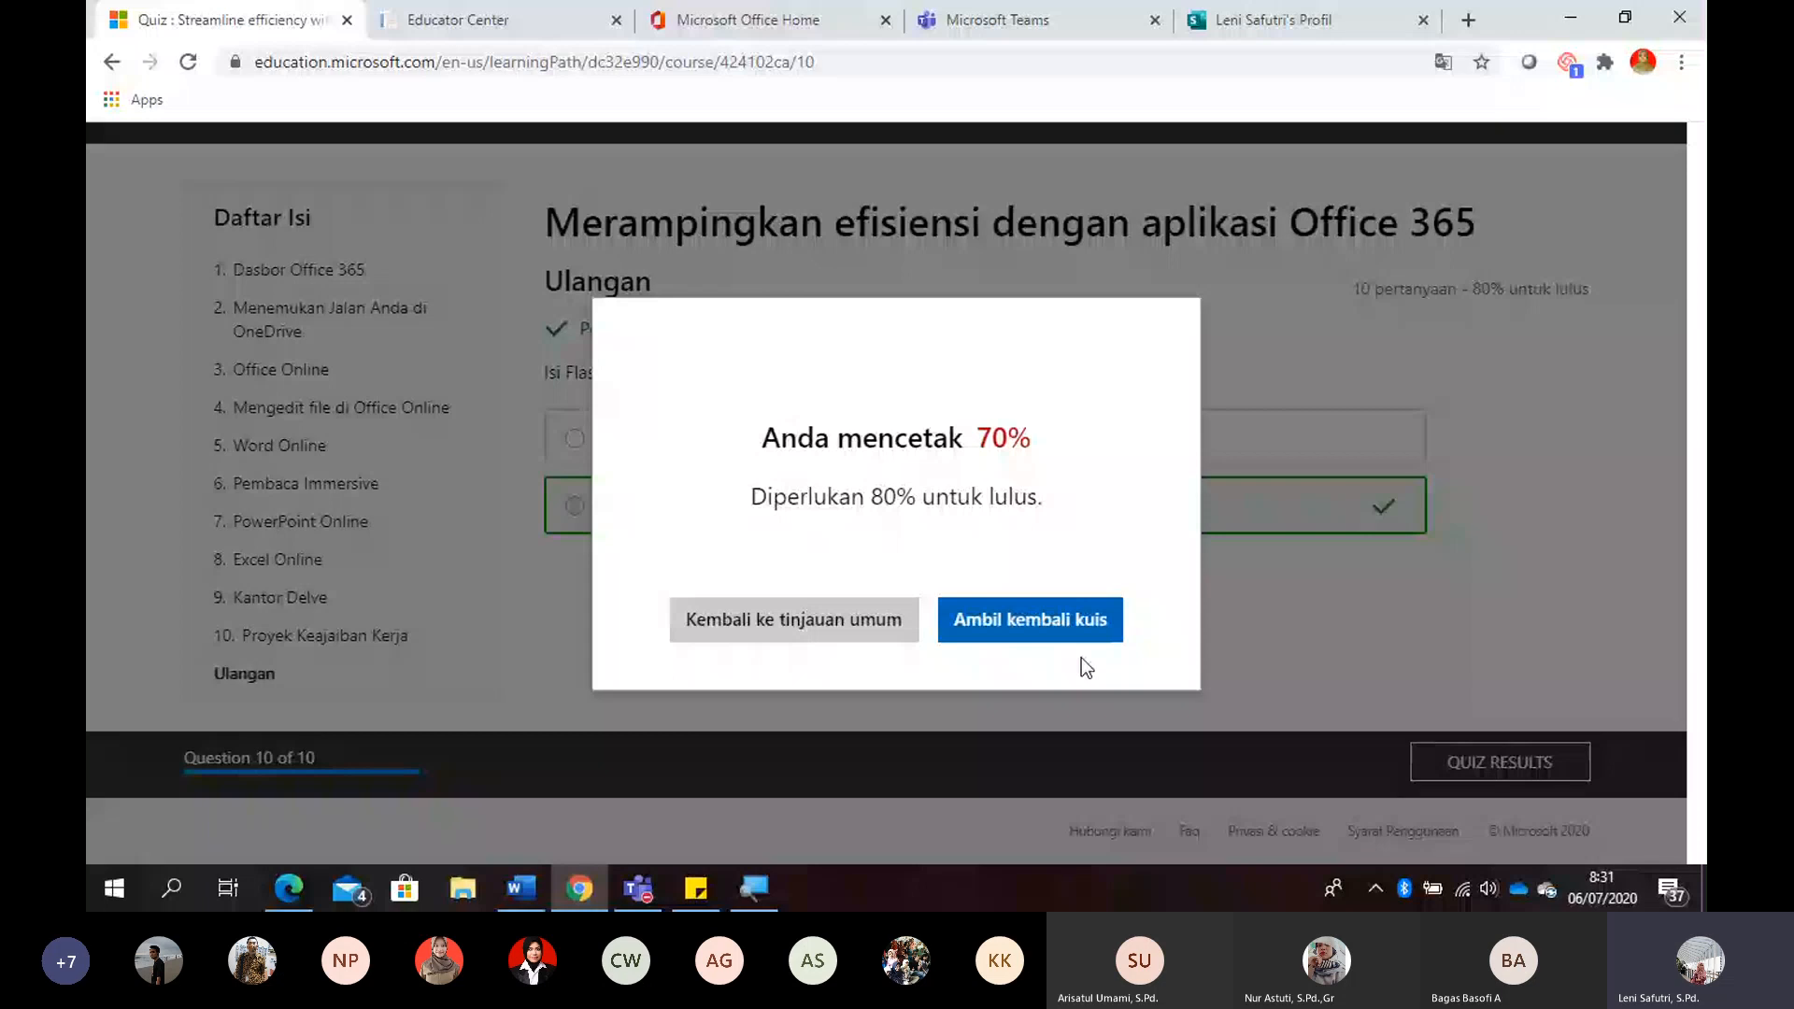
- Retake the quiz, submitting "Benar" for question 1 and "1 TB" for question 2
left_click(1037, 643)
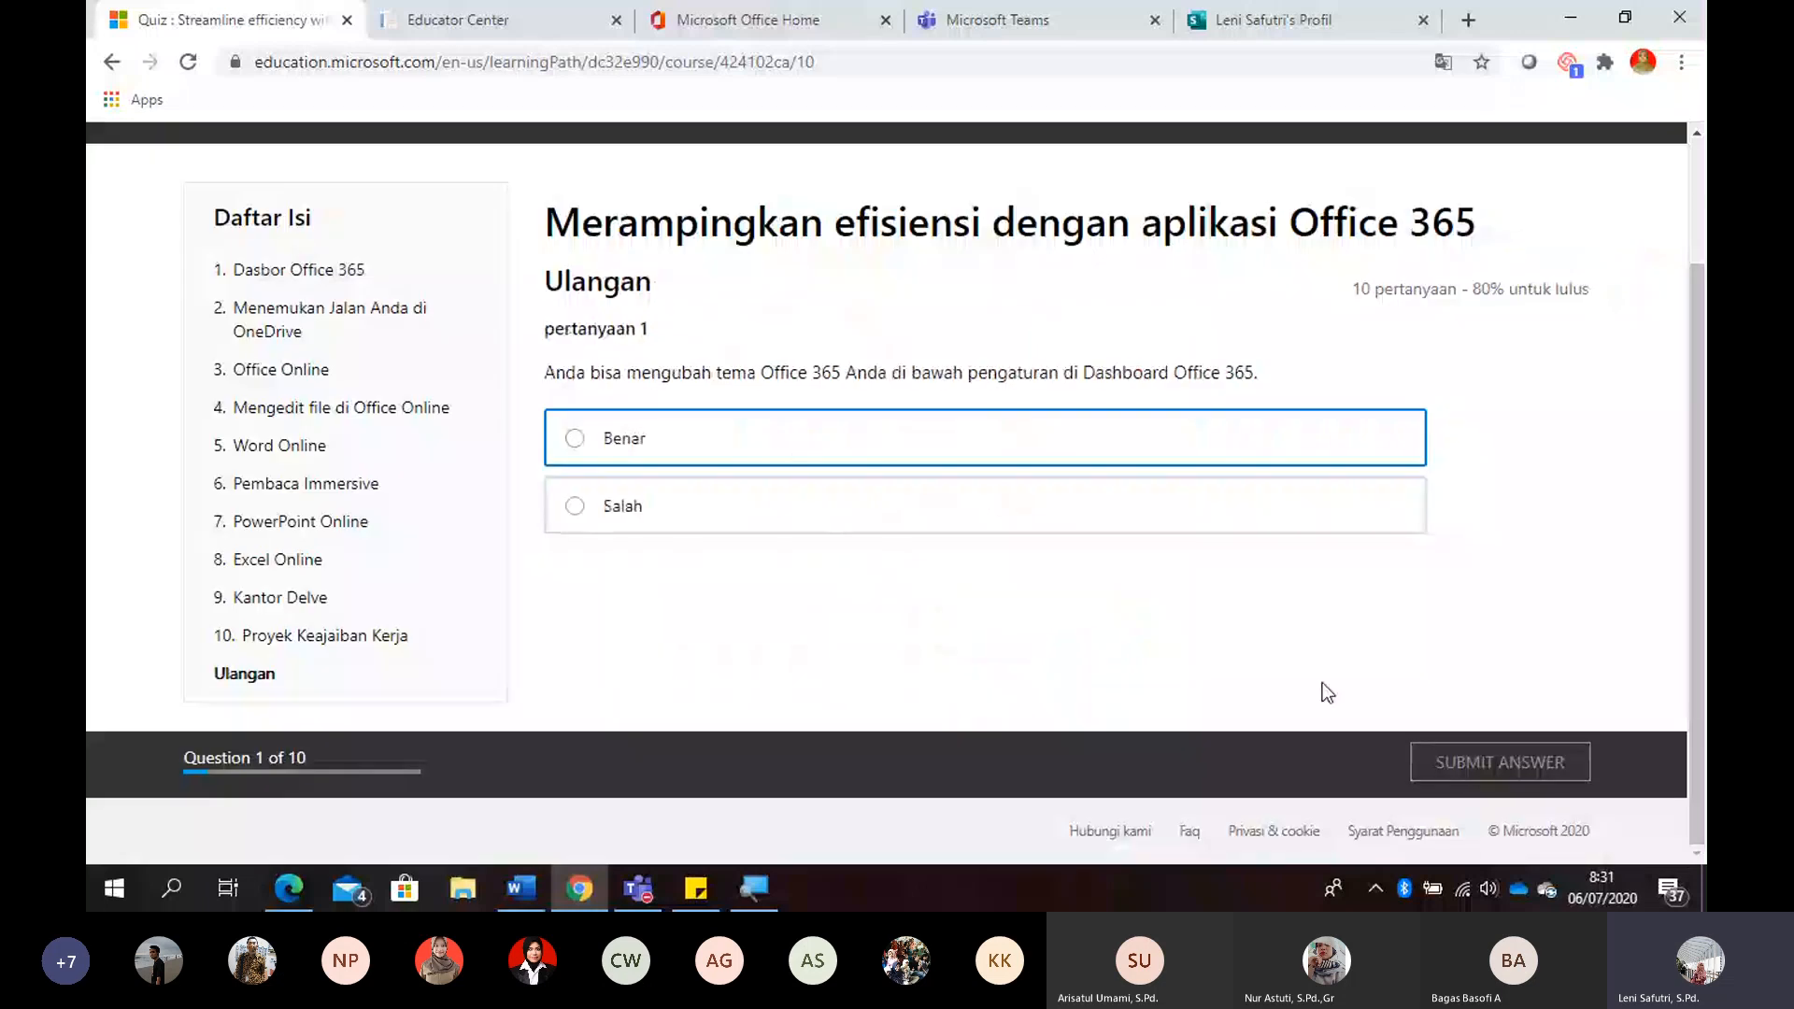
left_click(1082, 464)
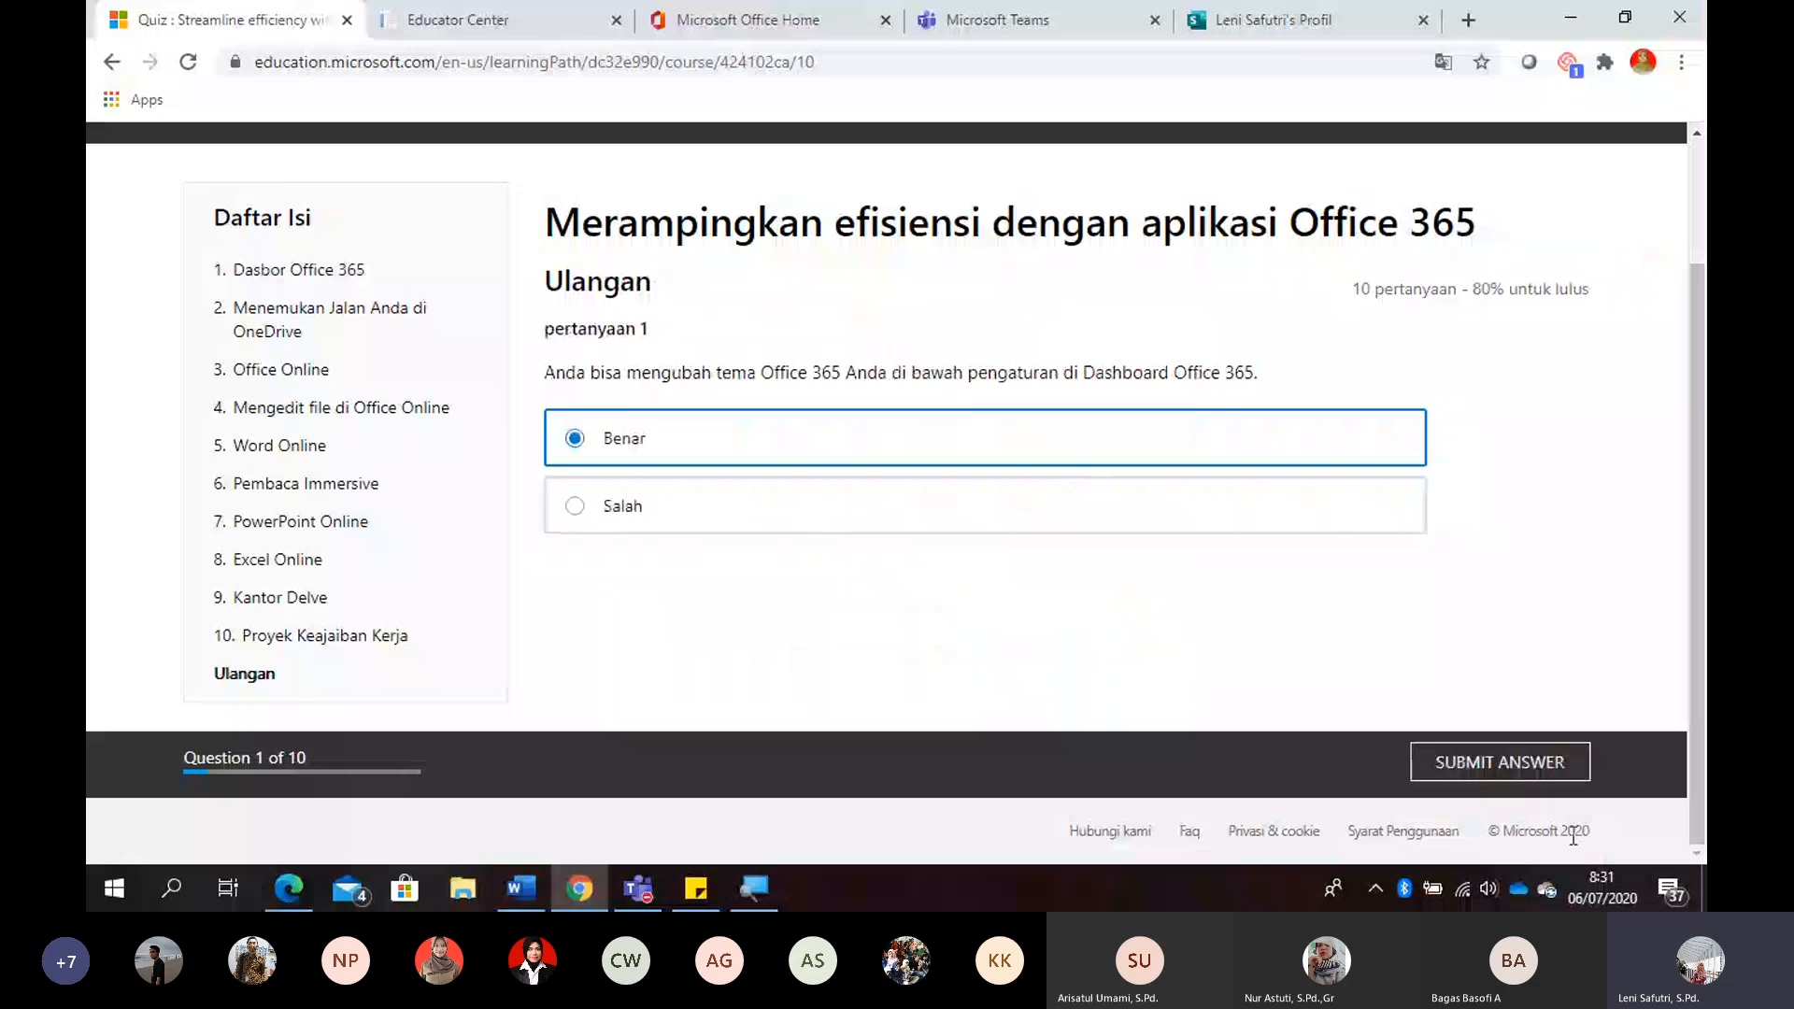
left_click(1511, 764)
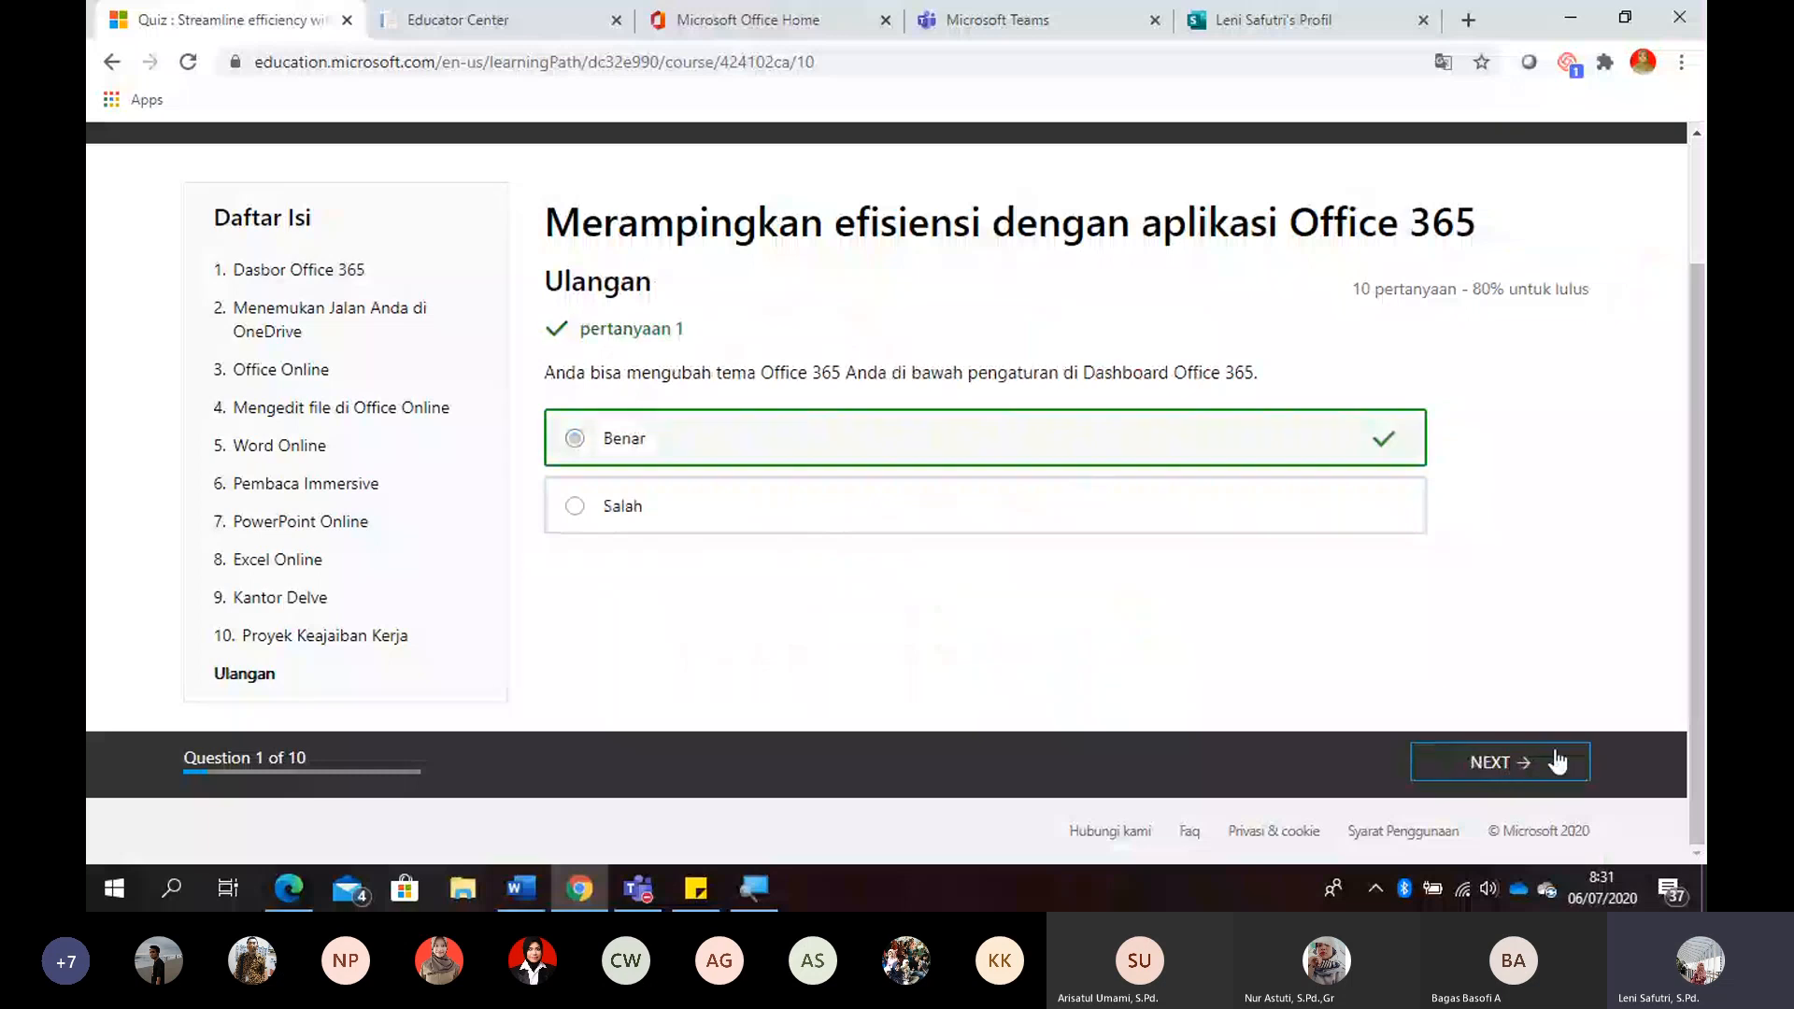
left_click(1509, 762)
left_click(657, 573)
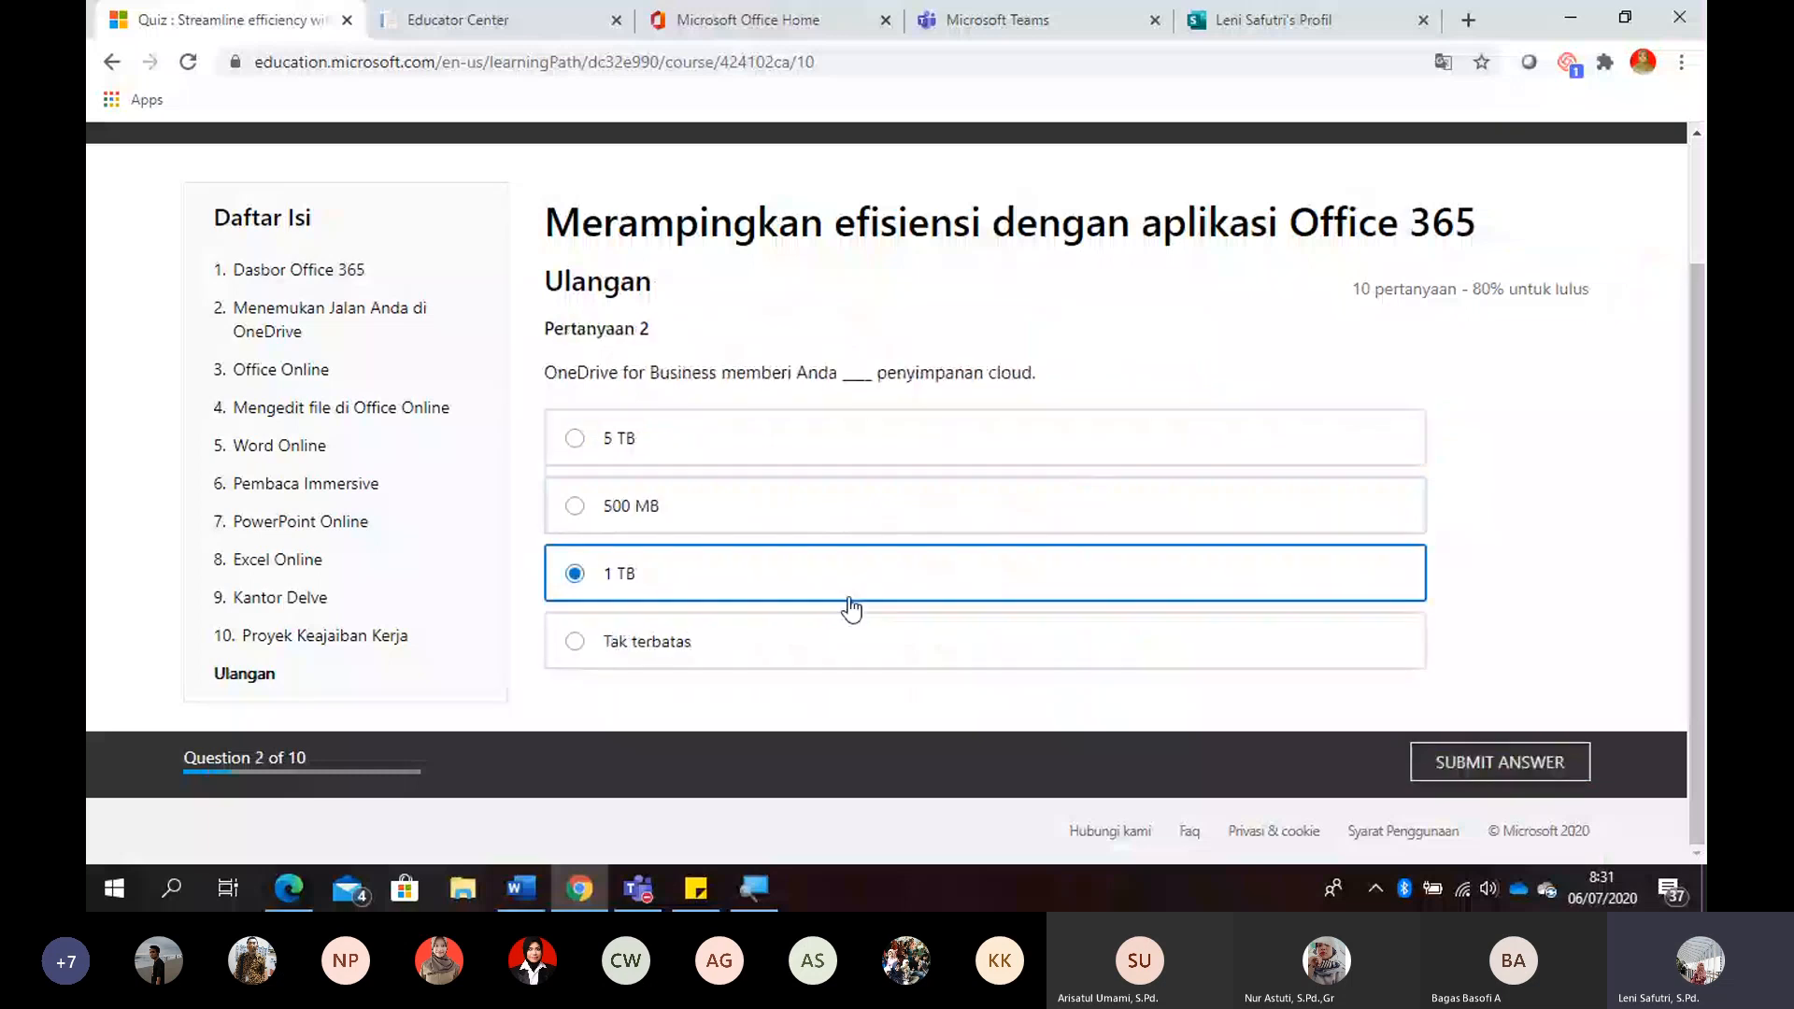
left_click(1508, 761)
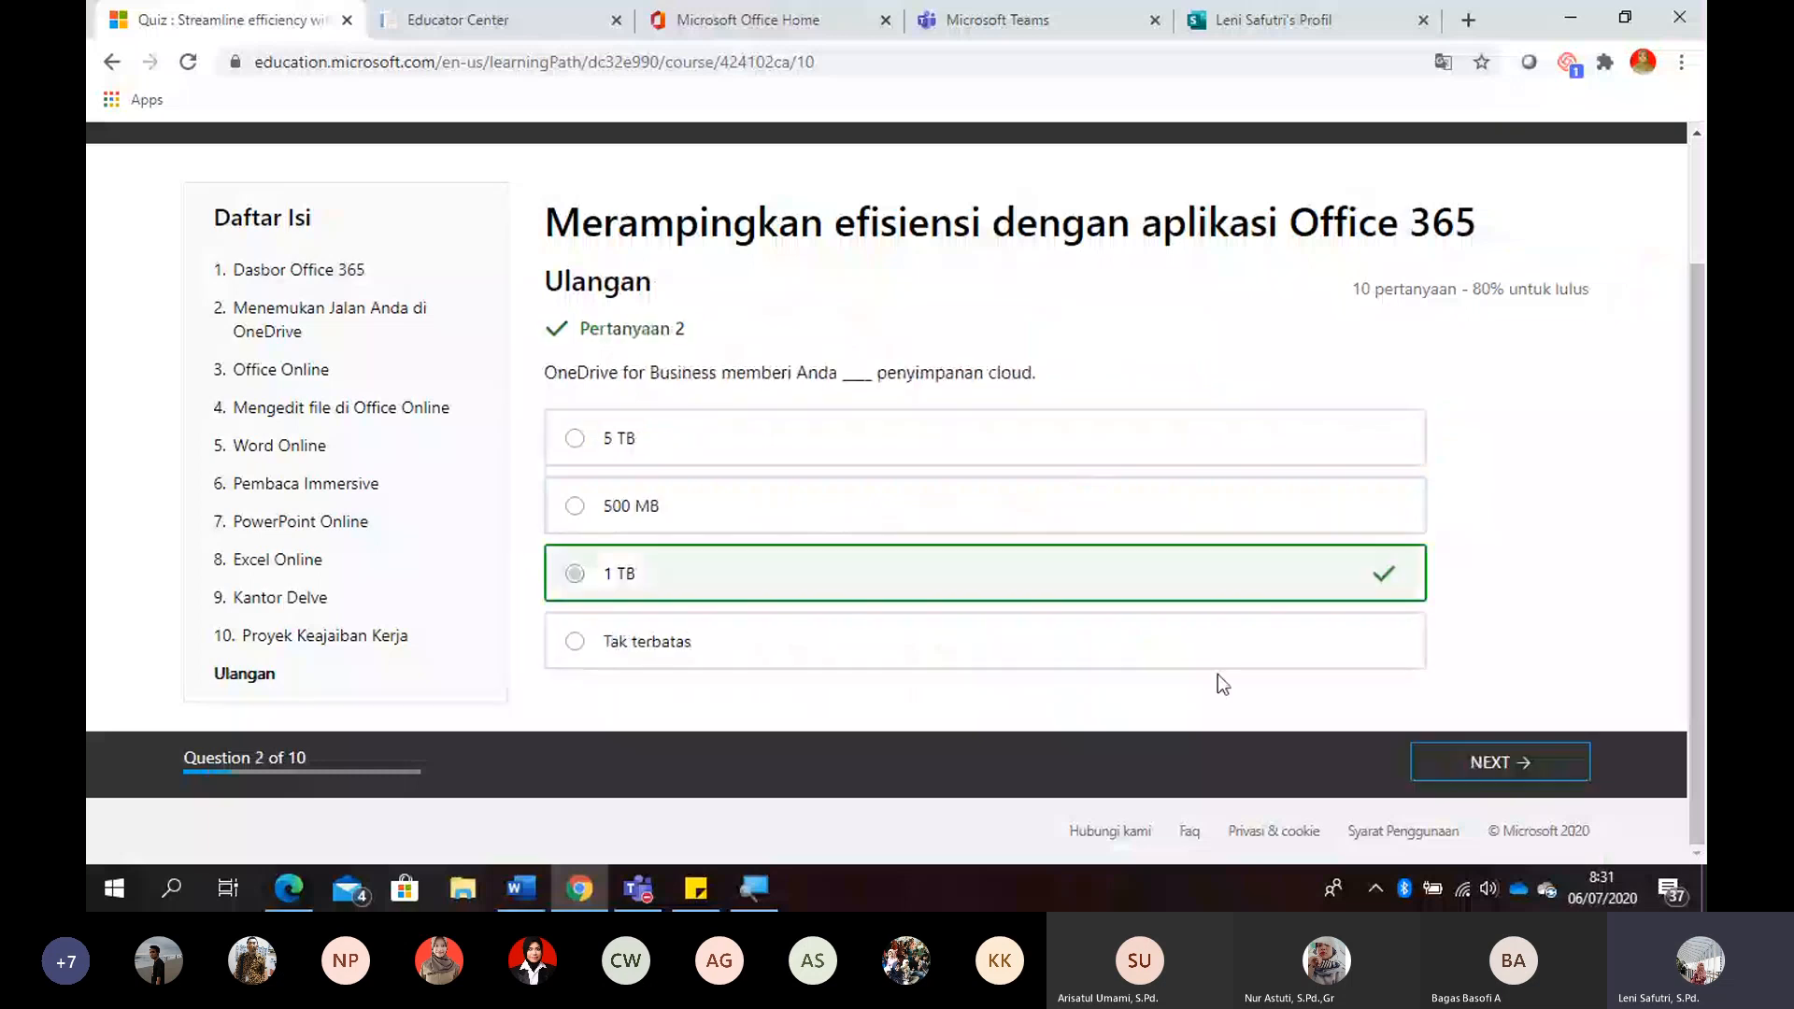
- In the retaken quiz, select all six file types for question 3 and submit the answer
left_click(1509, 775)
left_click(846, 453)
left_click(772, 516)
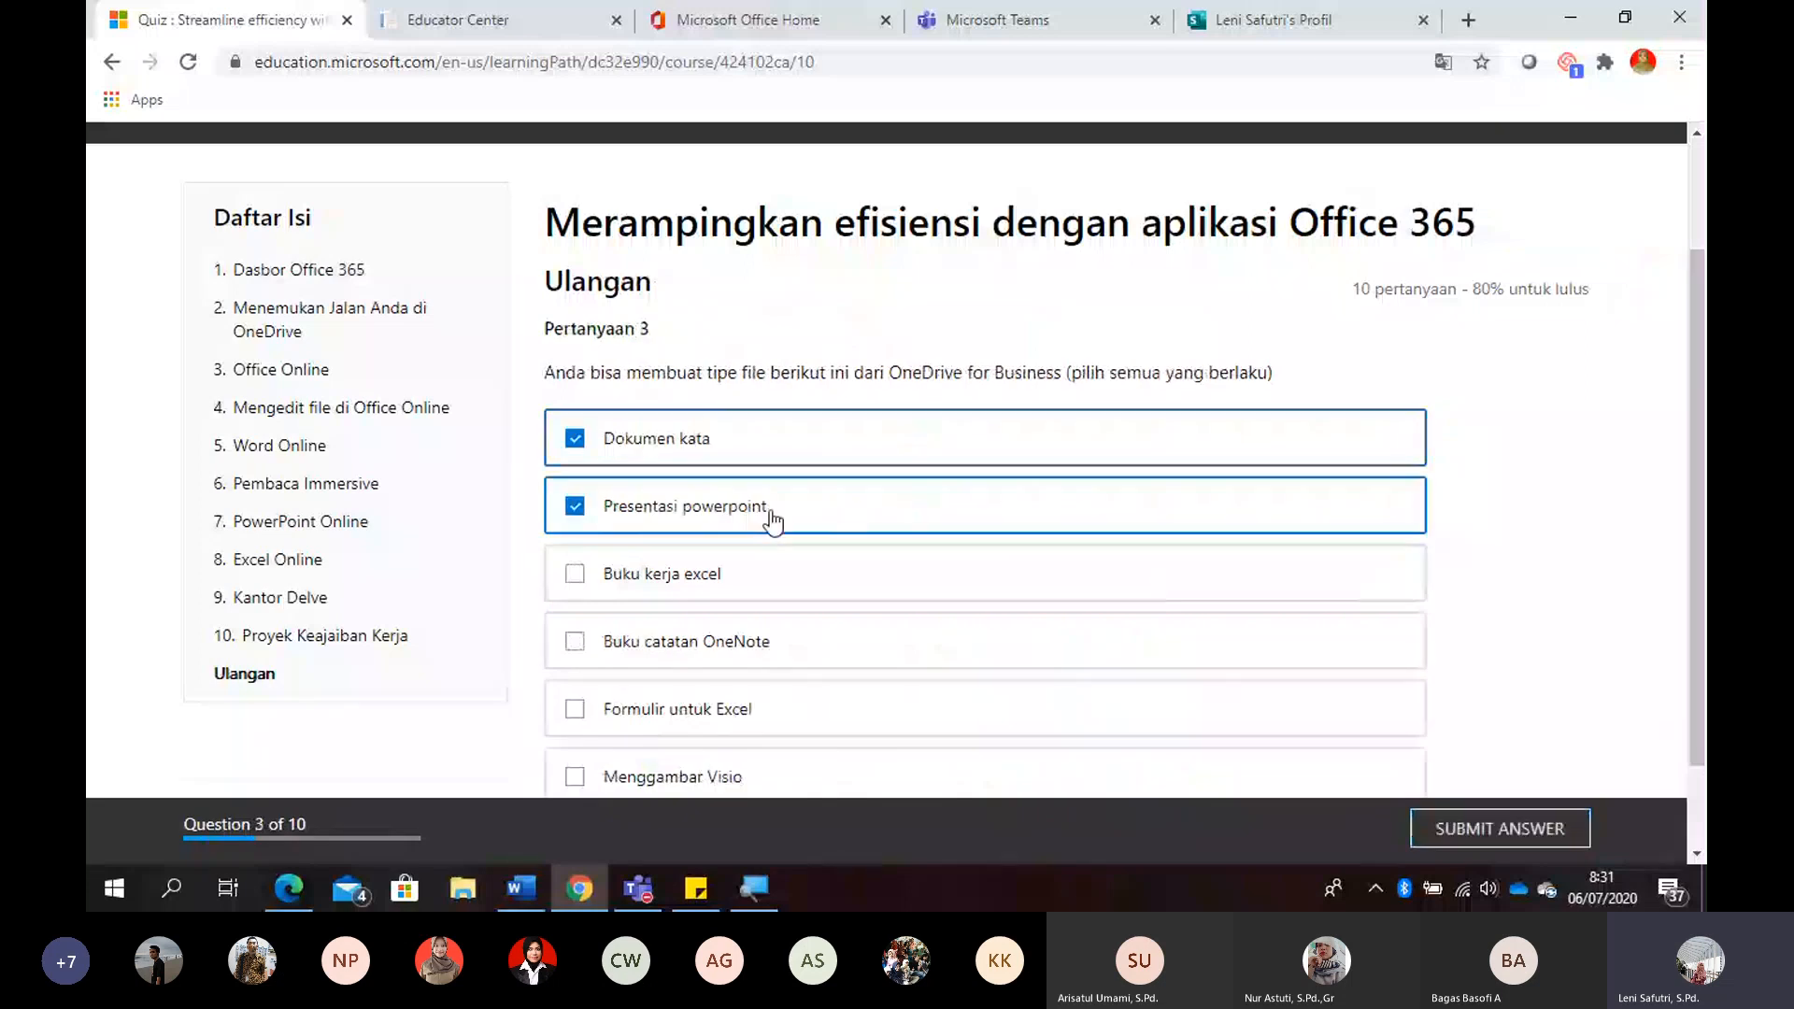
left_click(803, 593)
left_click(945, 641)
left_click(1144, 708)
left_click(1346, 777)
left_click(1522, 836)
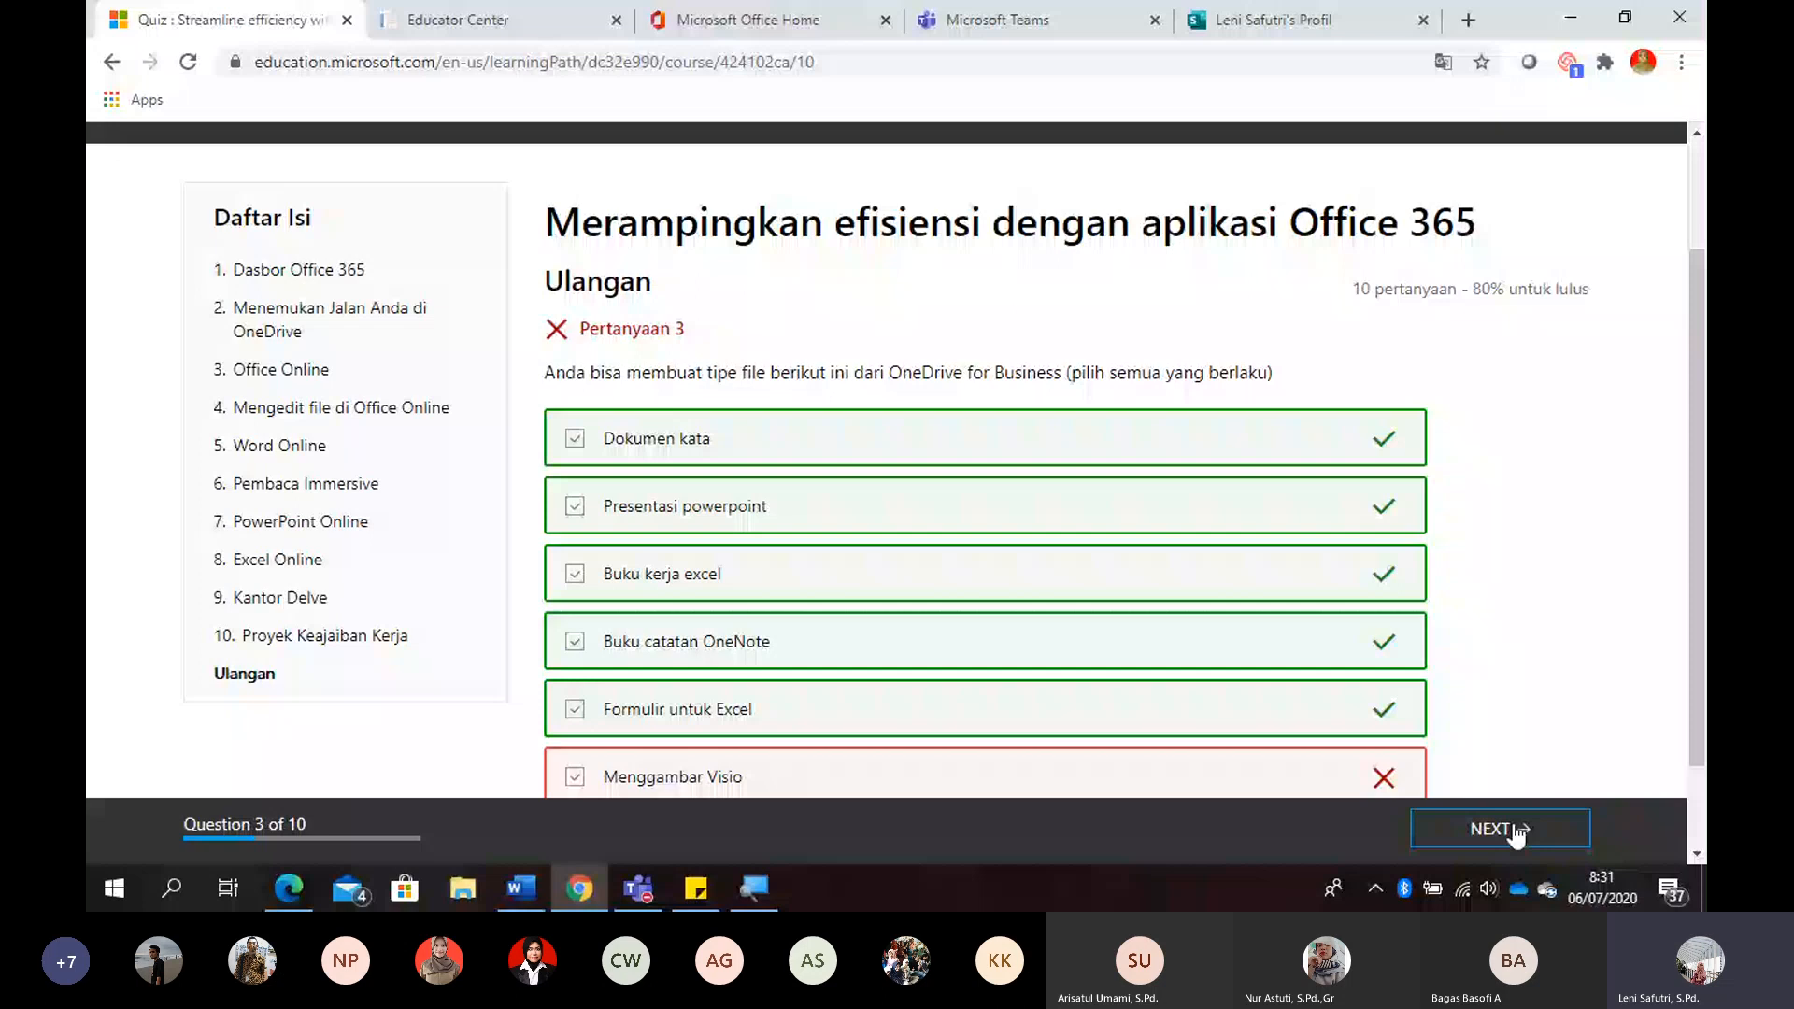
- Submit the "Buka file online" and "Pergi ke OneDrive" options for question 4, continue through question 10 with "Salah", and open the quiz results
left_click(1516, 835)
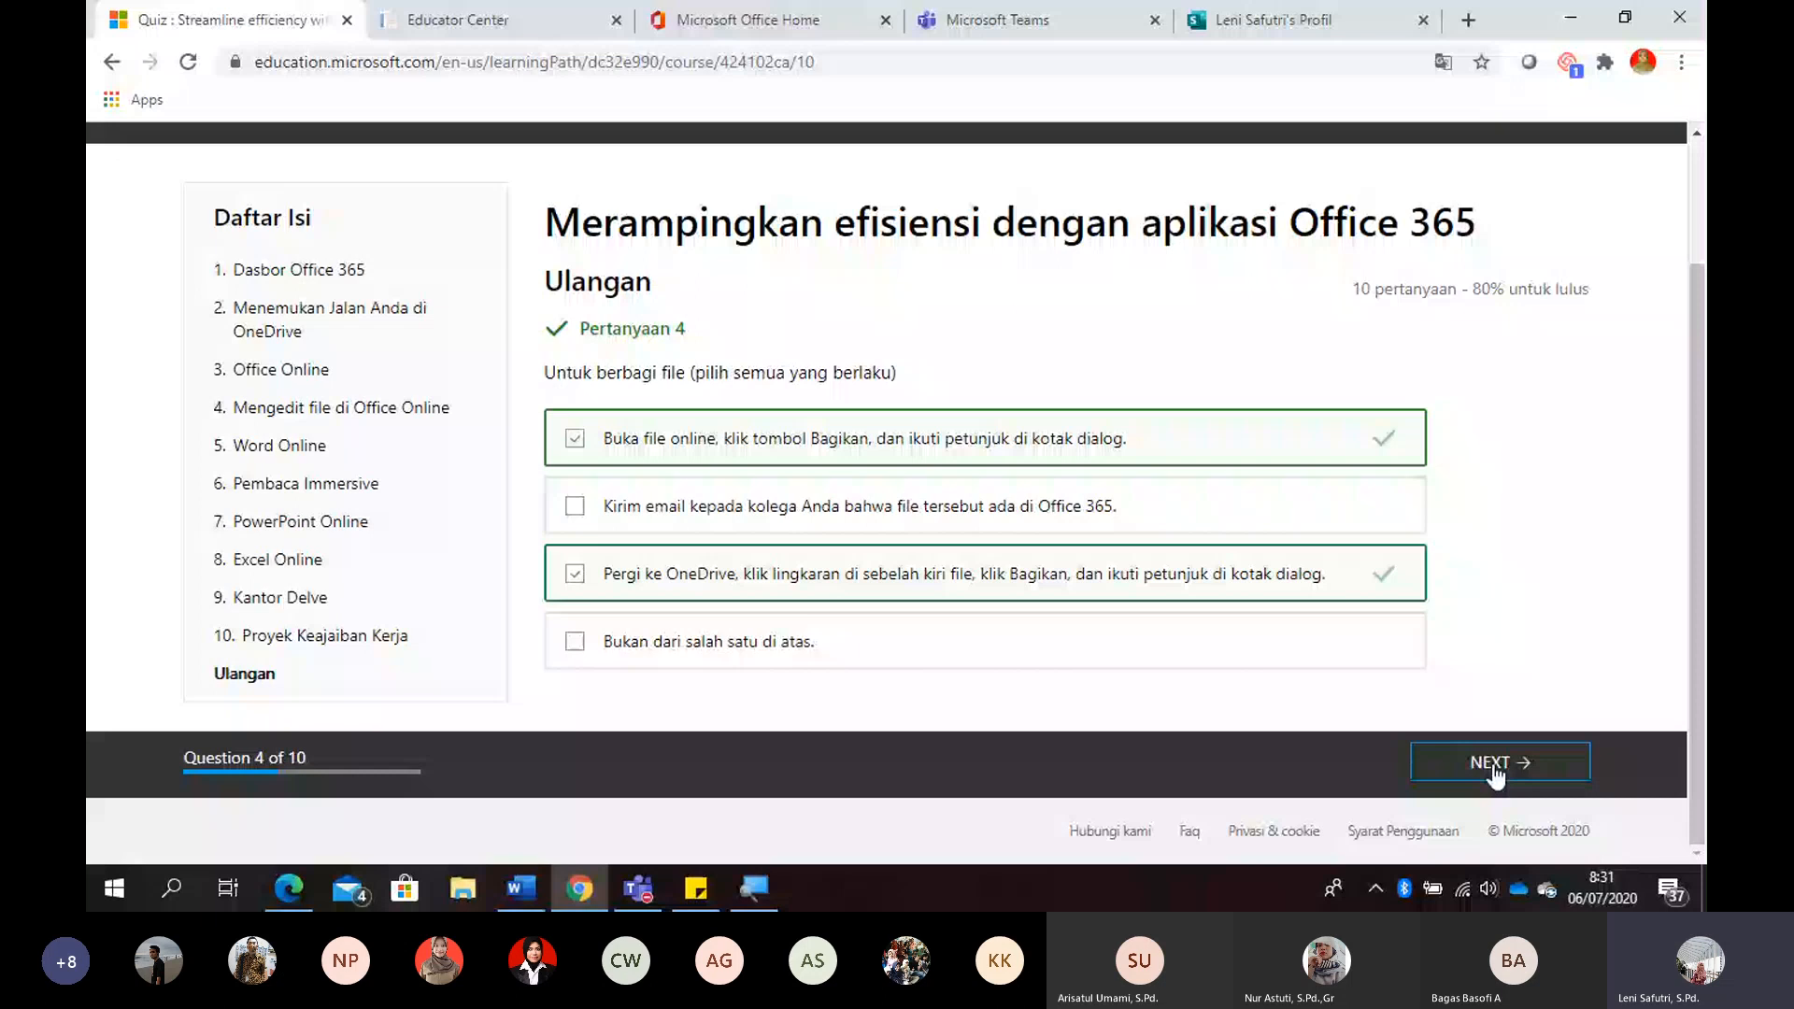
left_click(1493, 764)
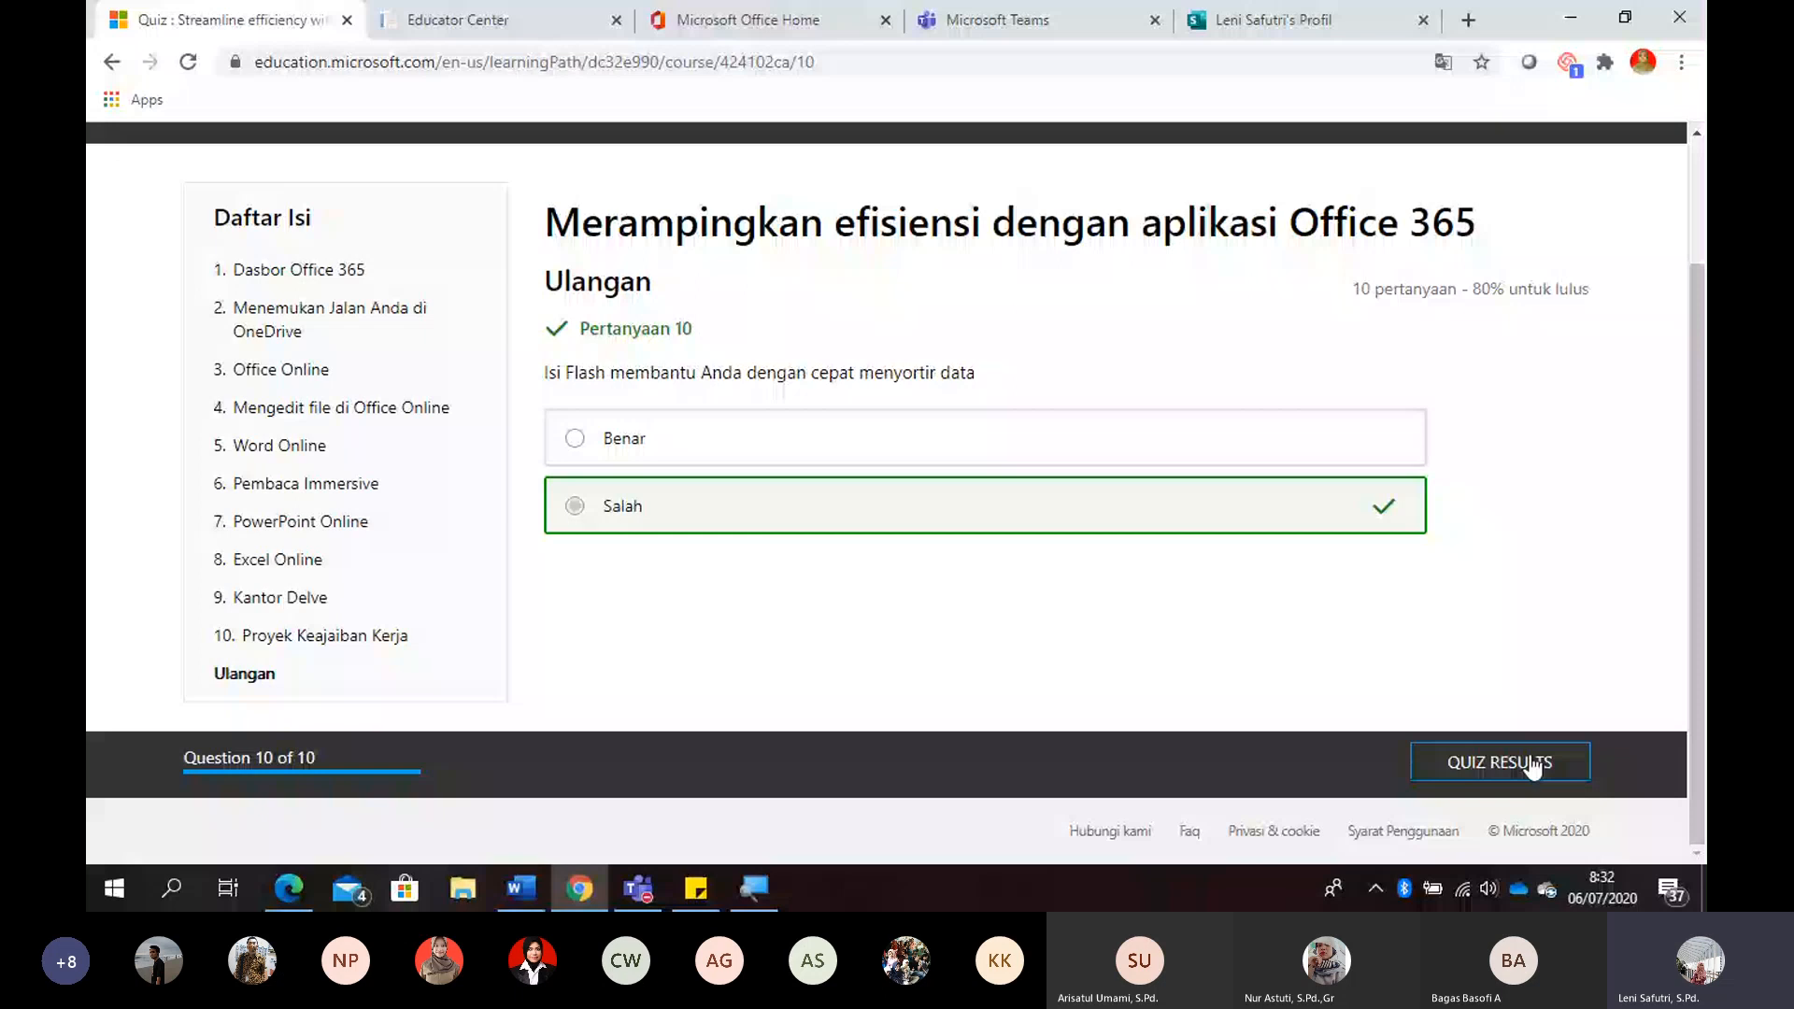
left_click(1532, 764)
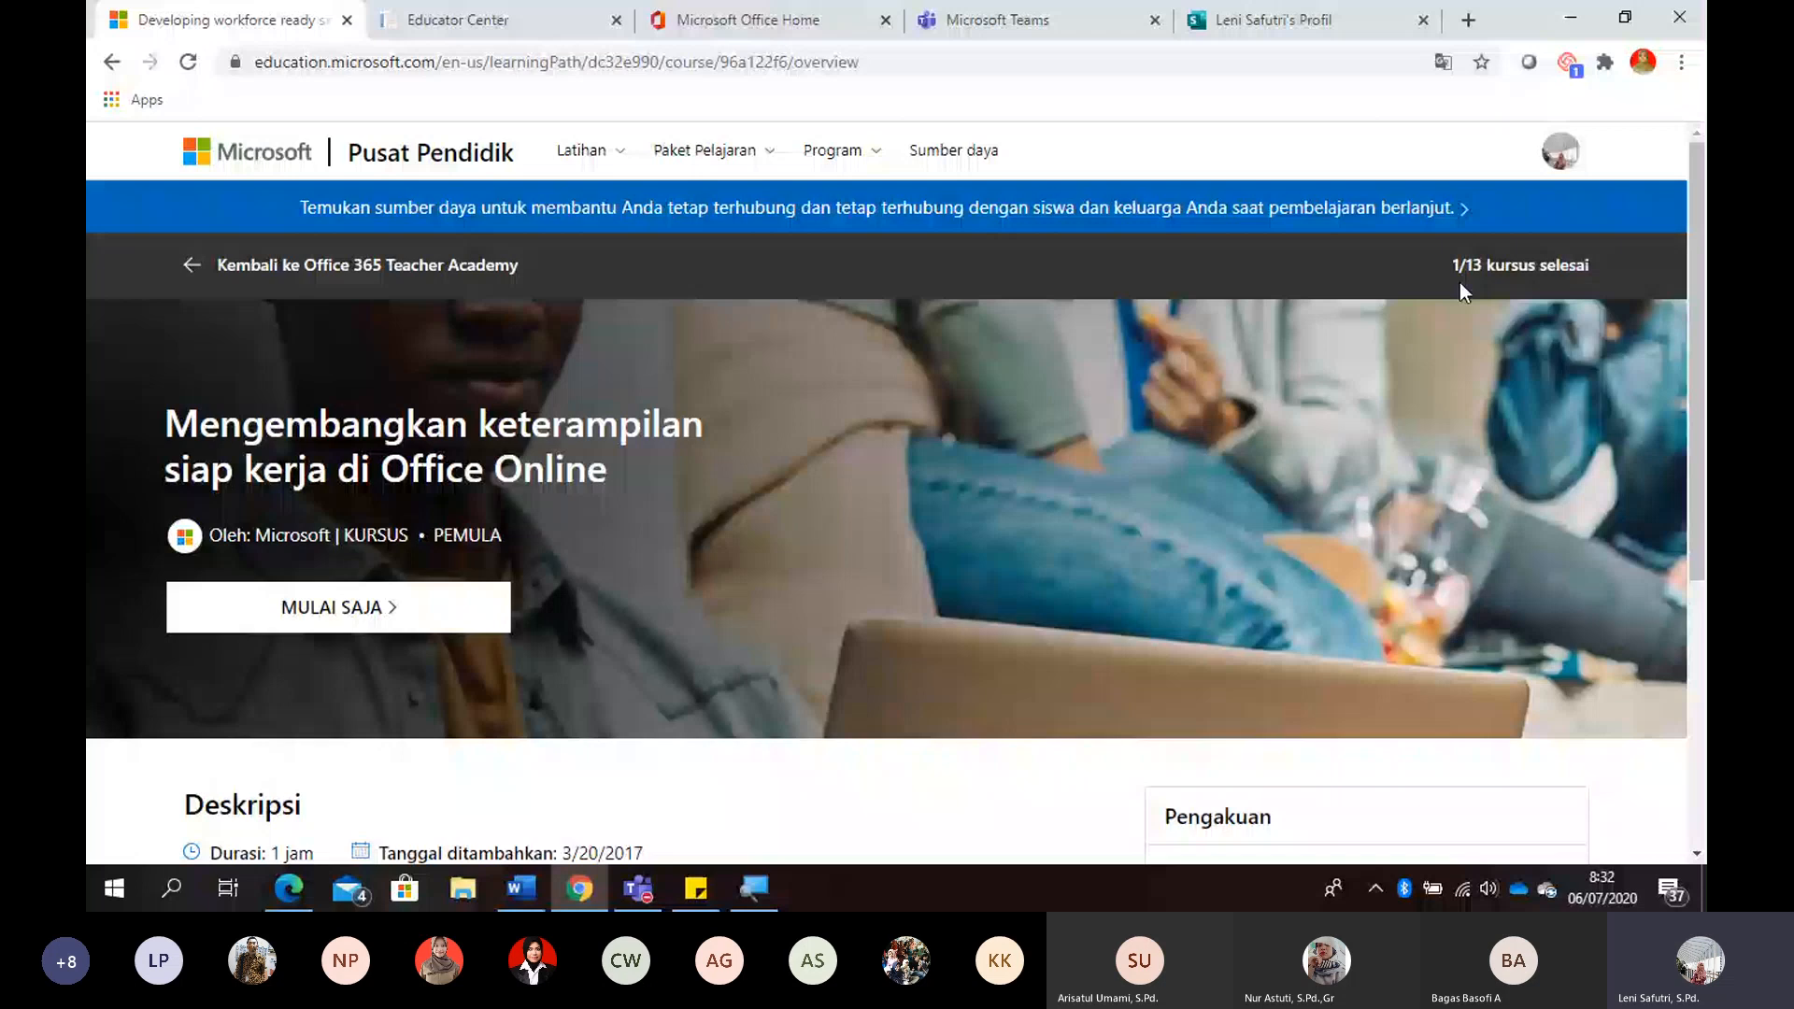
- Return to the Office 365 Teacher Academy learning path and review its outline for each course's duration, points, badge and completion status
scroll(1695, 322, "down", 1)
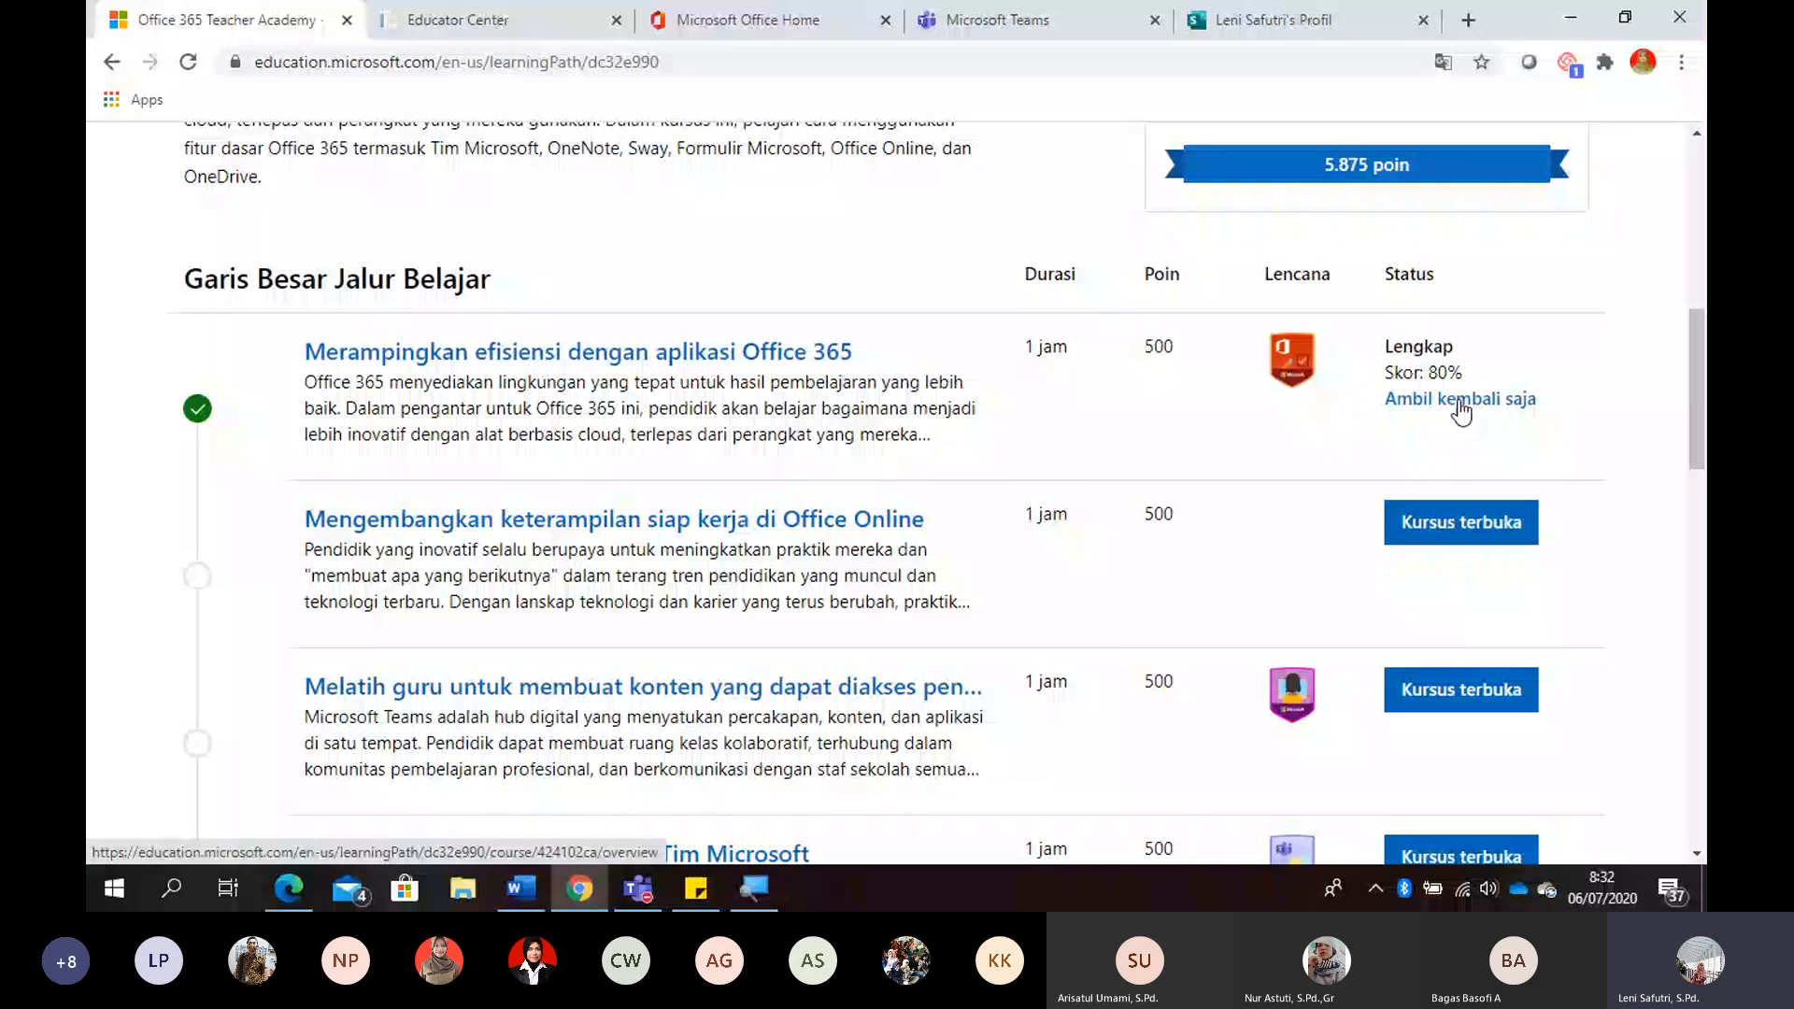
left_click_drag(1697, 399, 1705, 431)
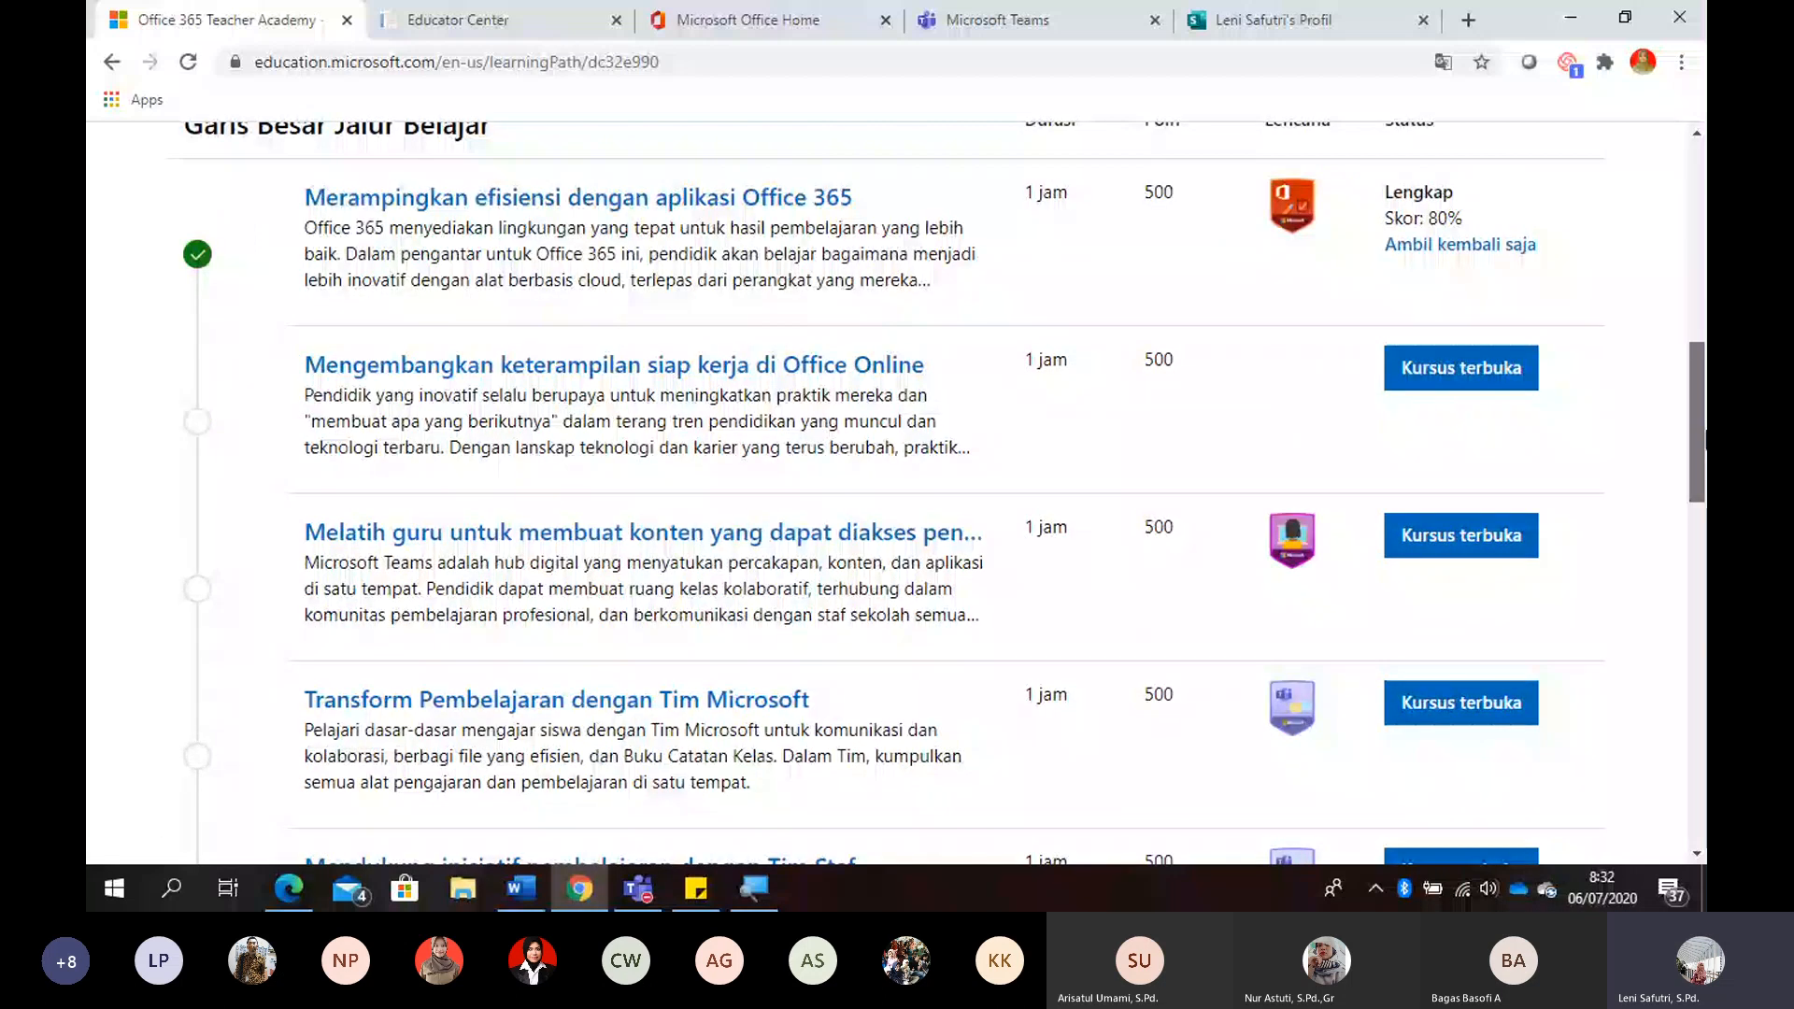
left_click_drag(1705, 432, 1689, 604)
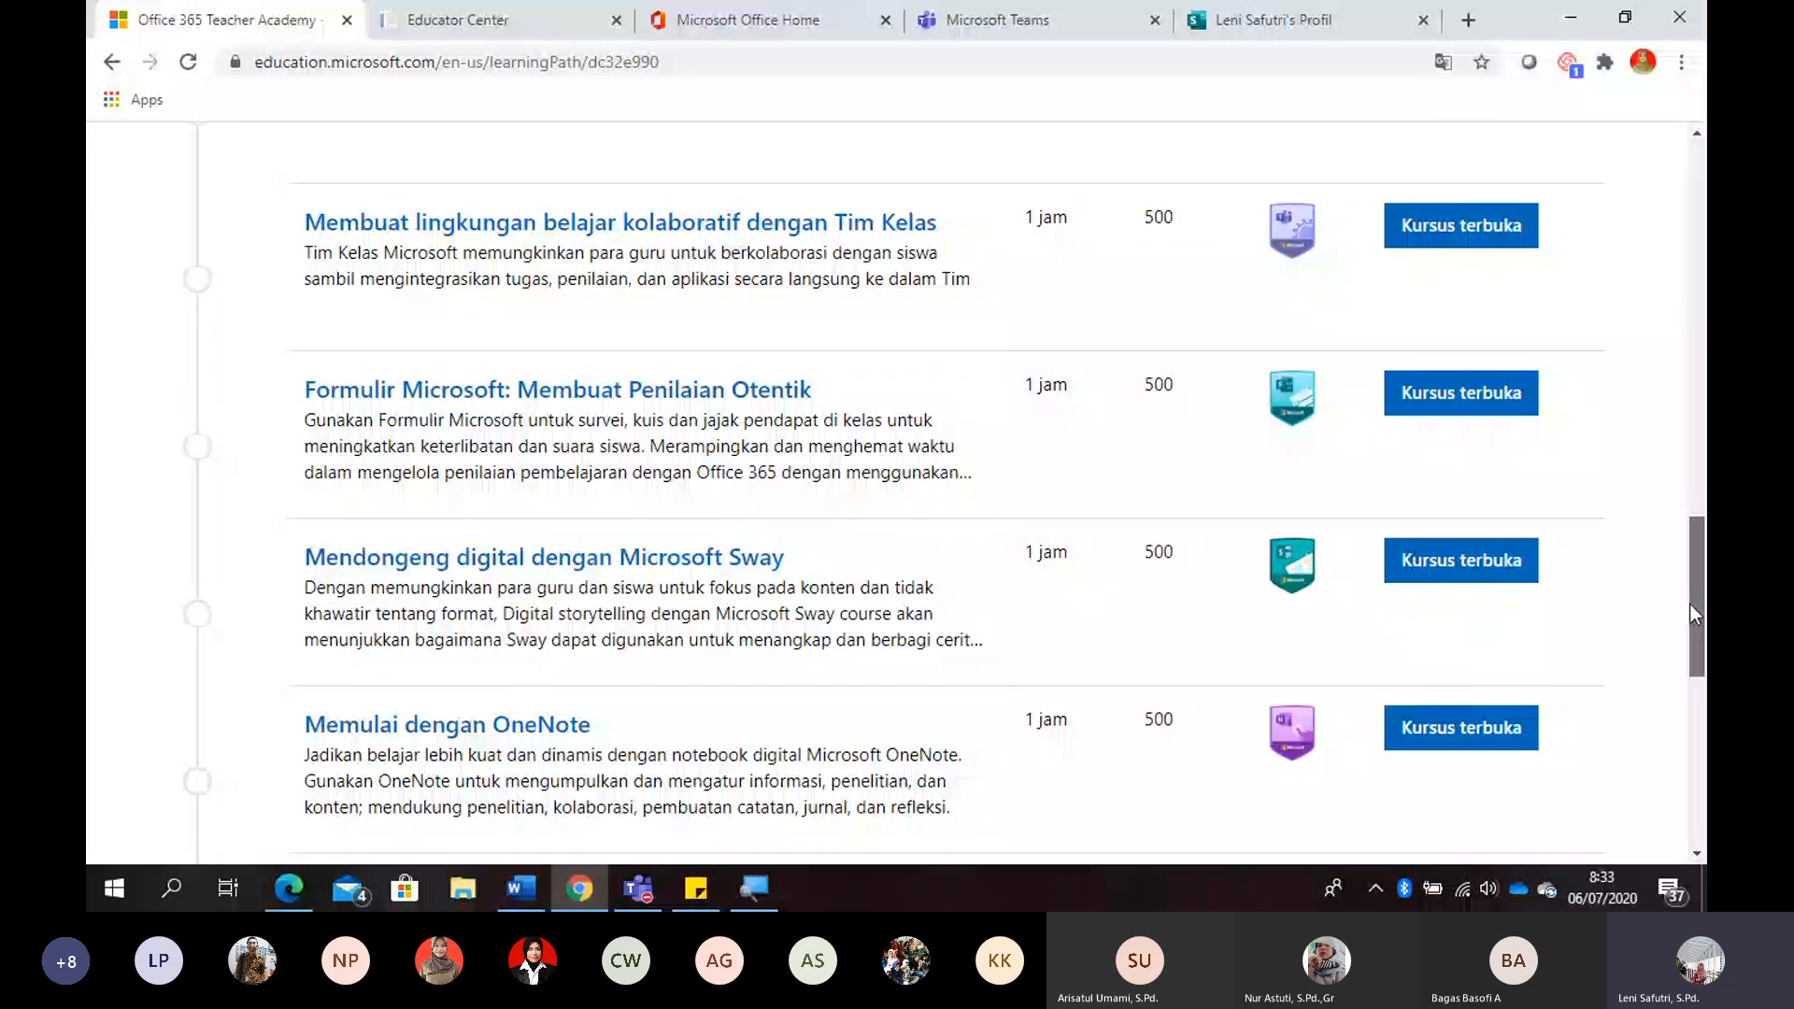
left_click_drag(1689, 603, 1699, 439)
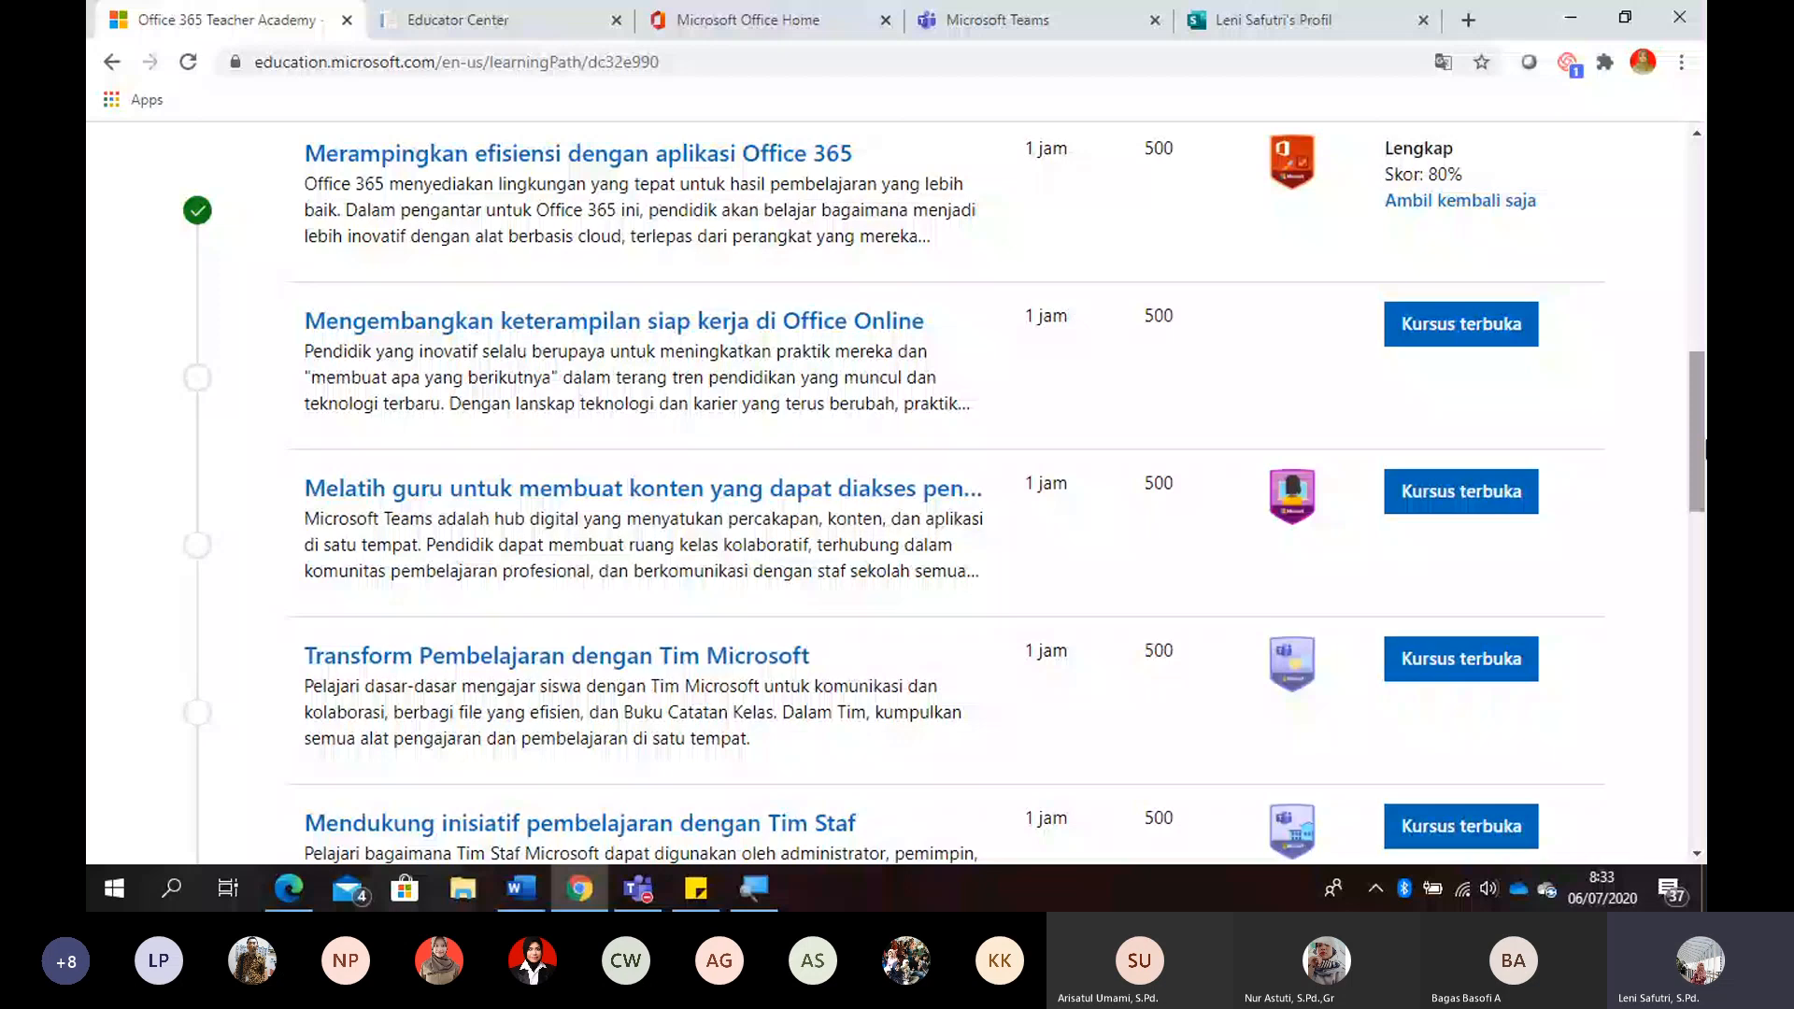
left_click_drag(1705, 449, 1700, 239)
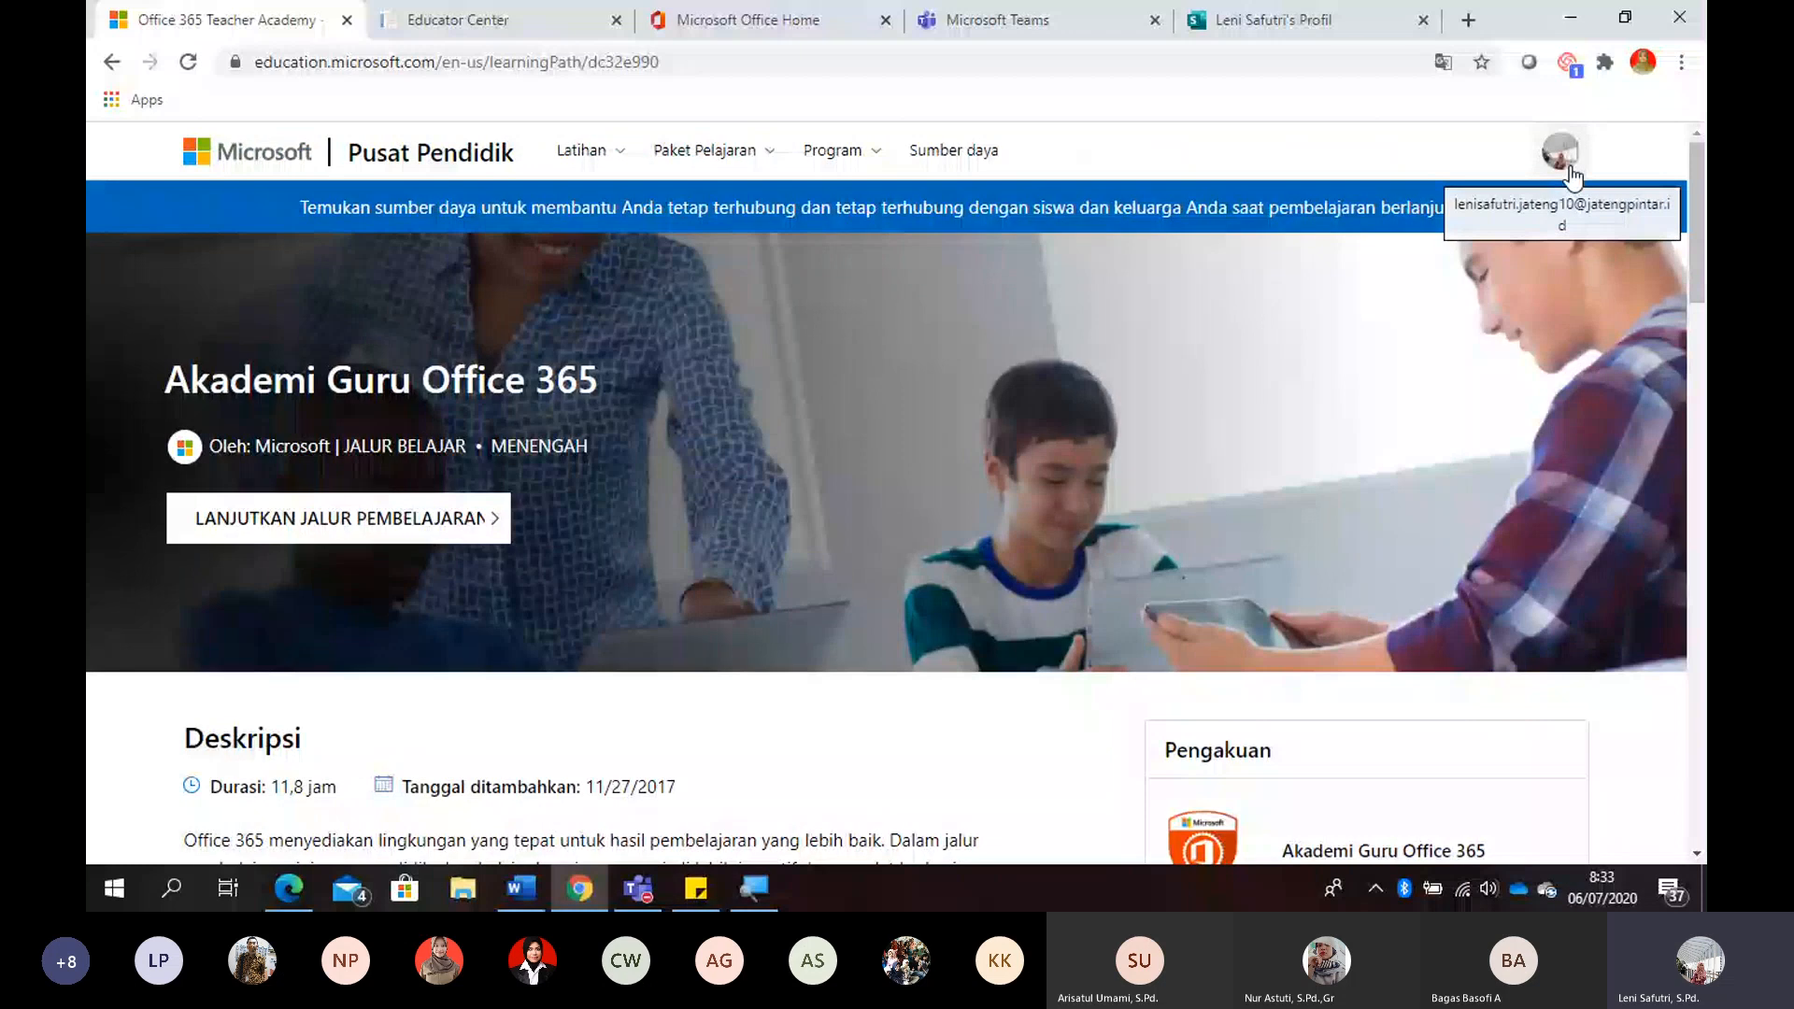
- Open the account's profile page and review the completed badges and account options
left_click(1568, 166)
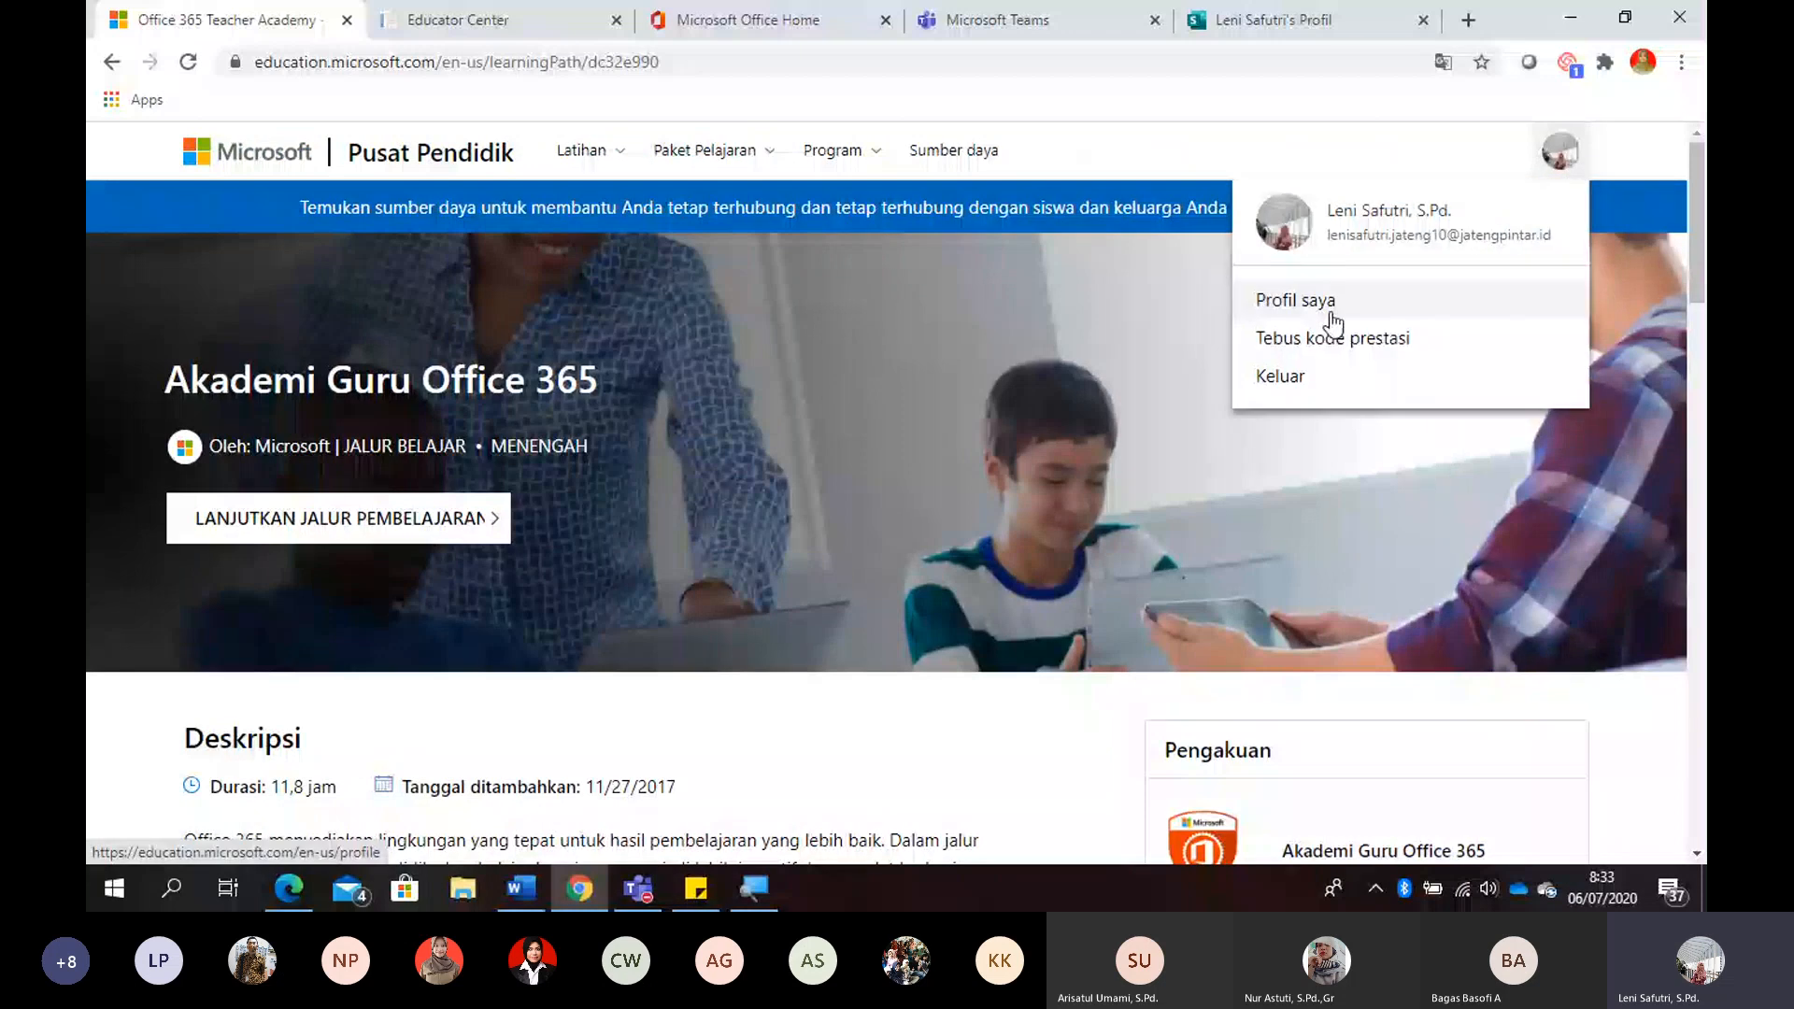
left_click(1330, 314)
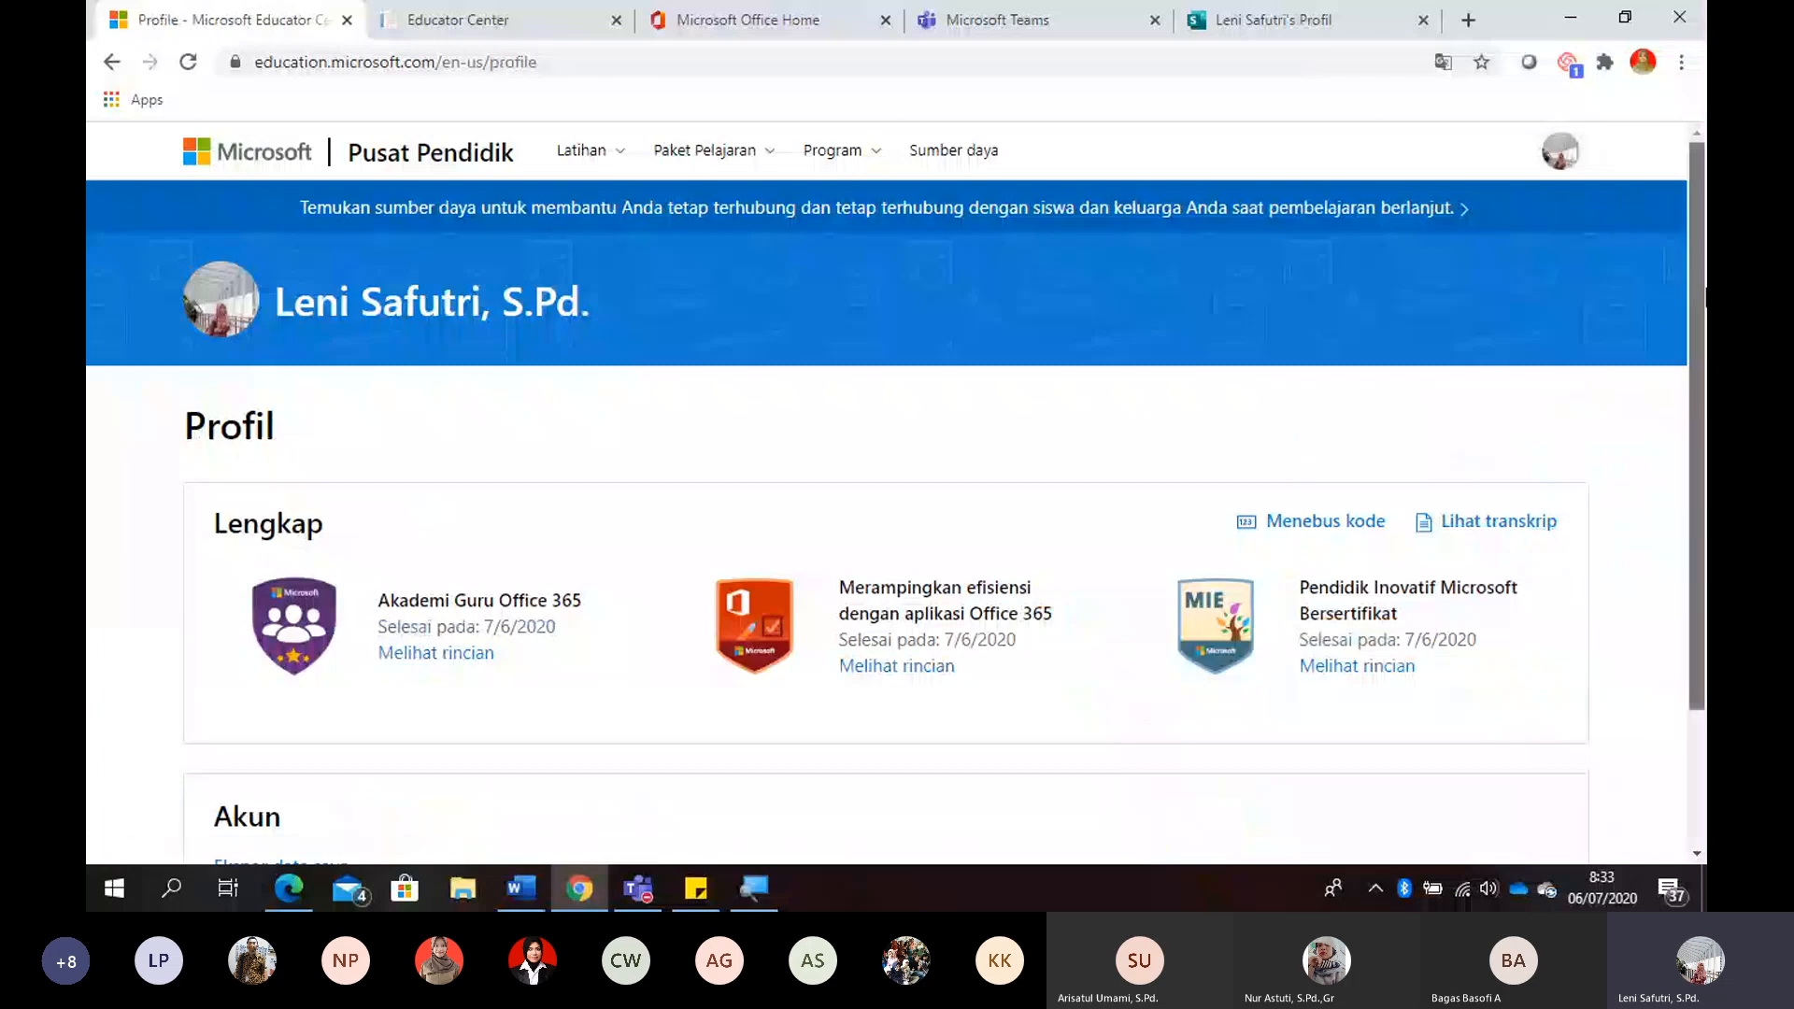
scroll(1700, 411, "down", 3)
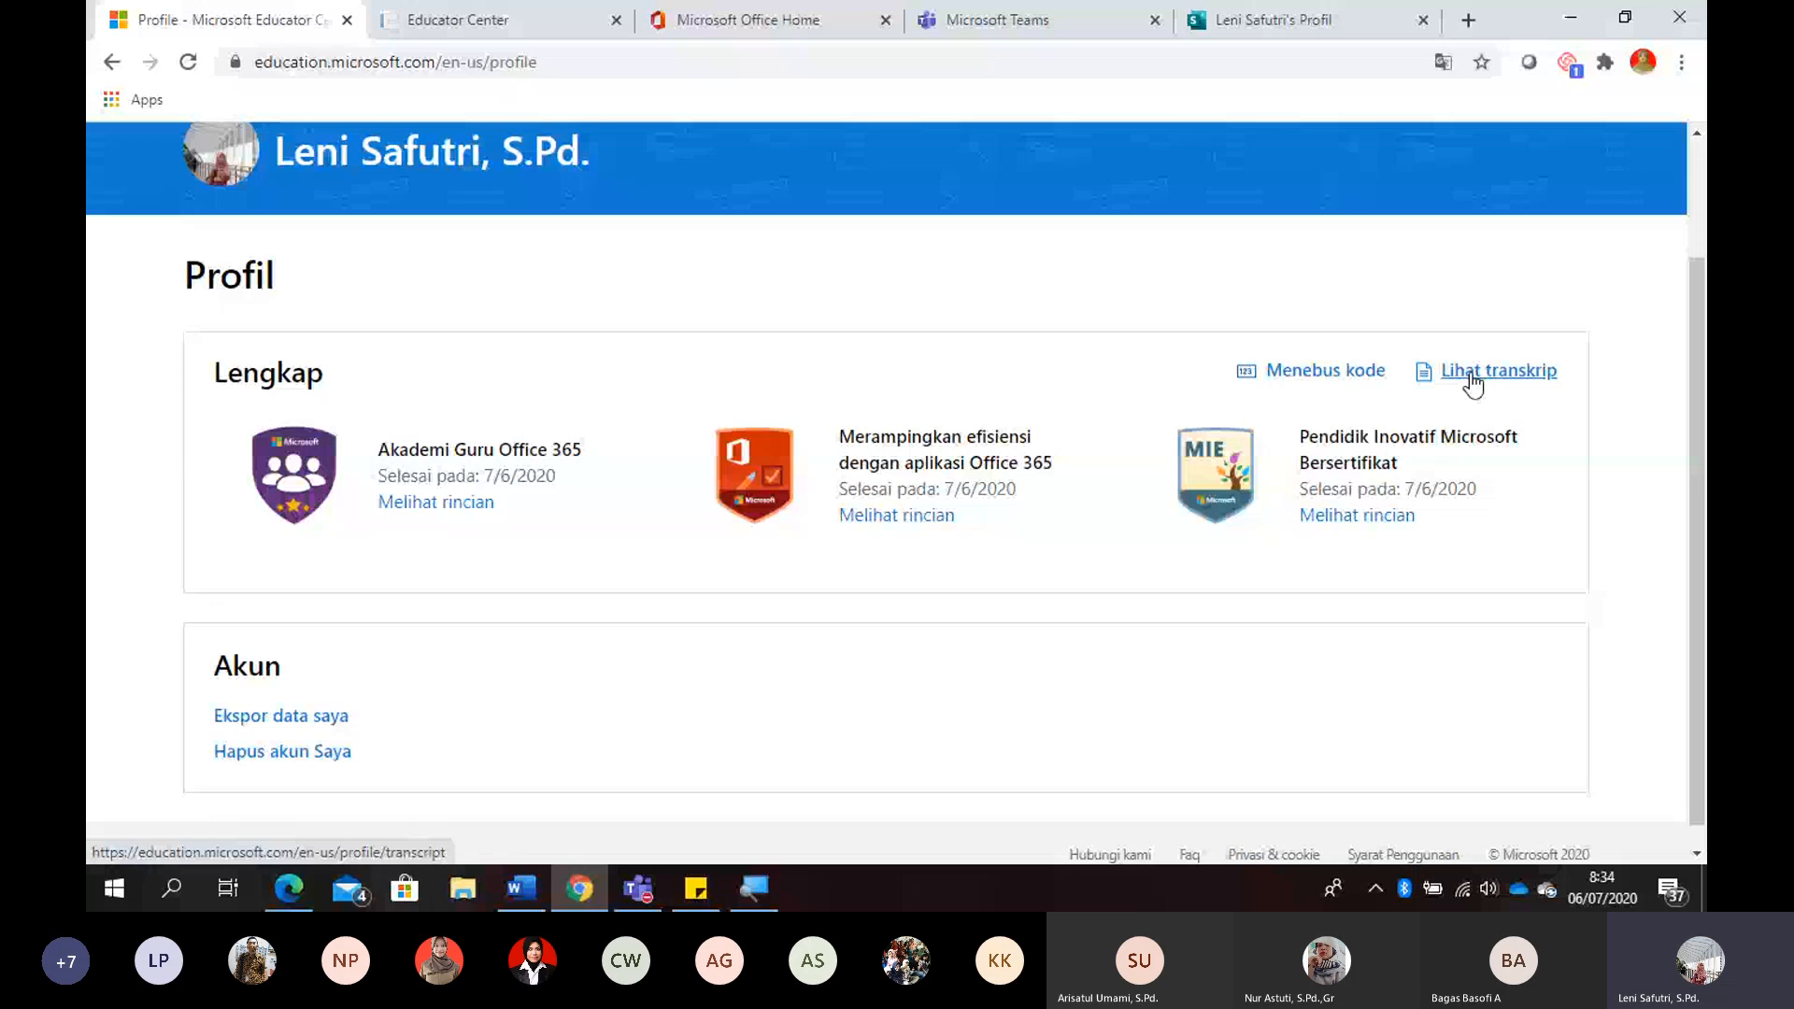
- Close the Educator Center profile page and the training transcript page
left_click(346, 19)
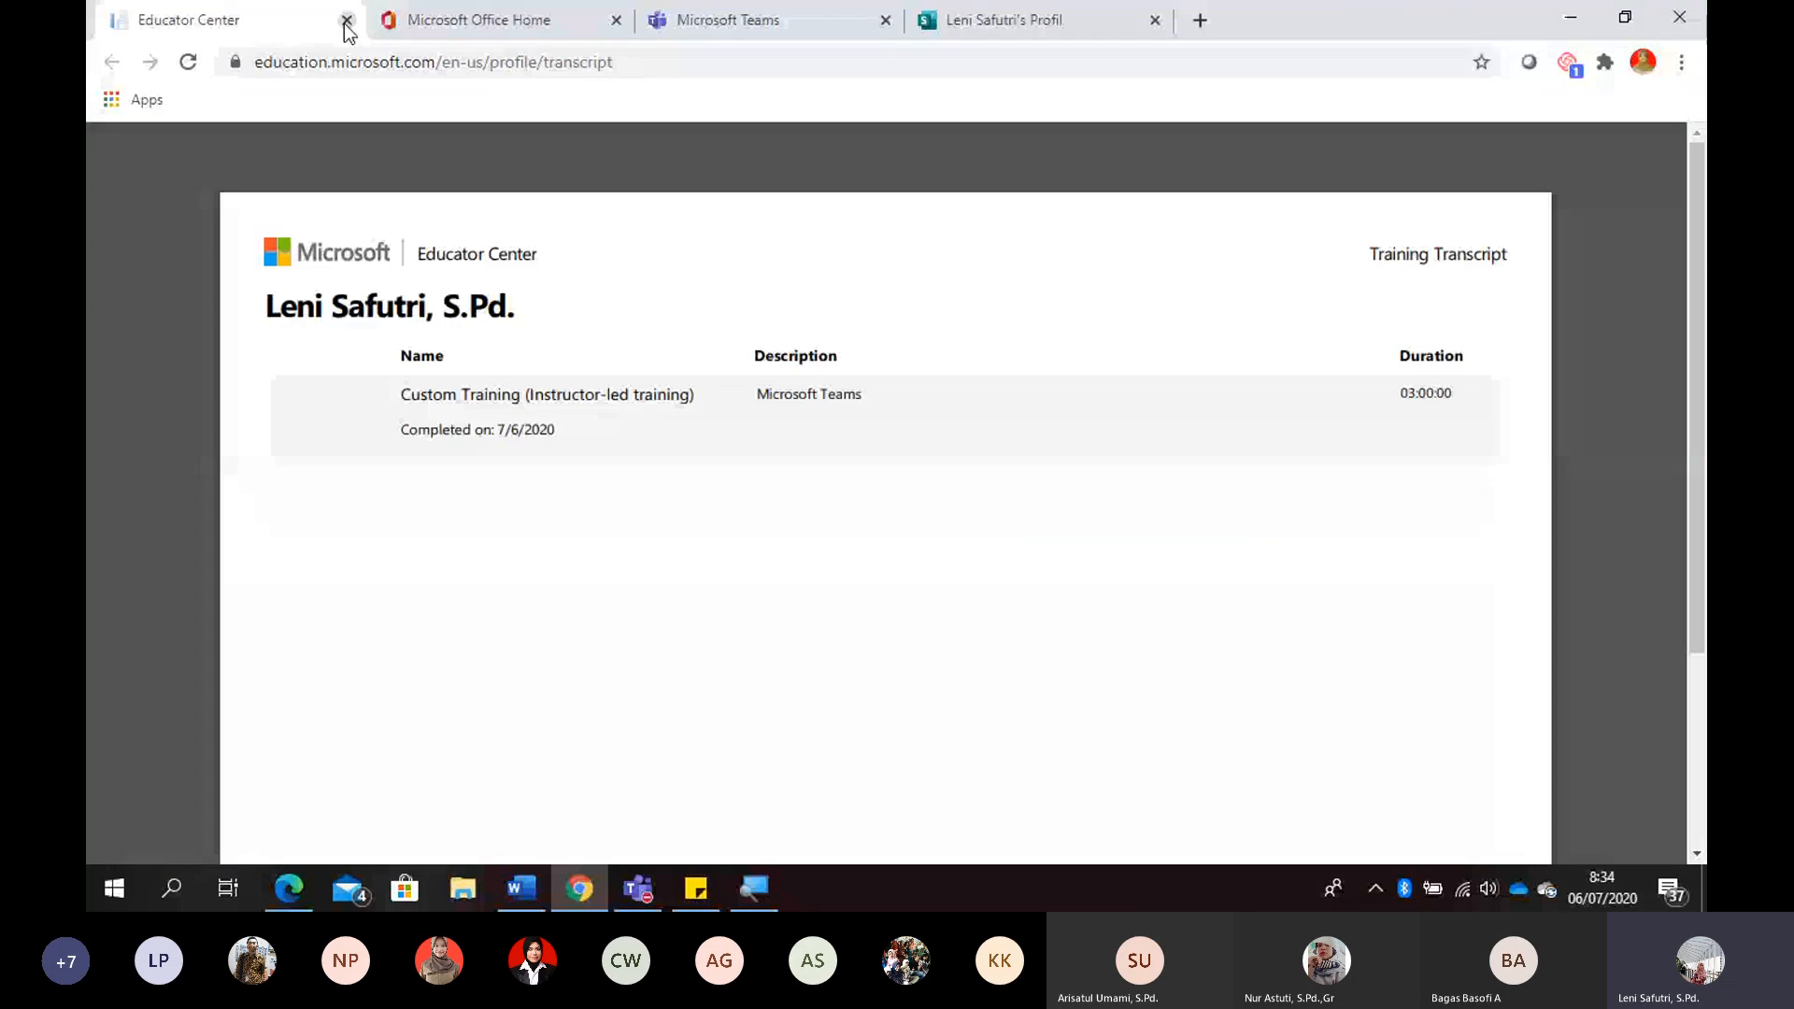
left_click(347, 20)
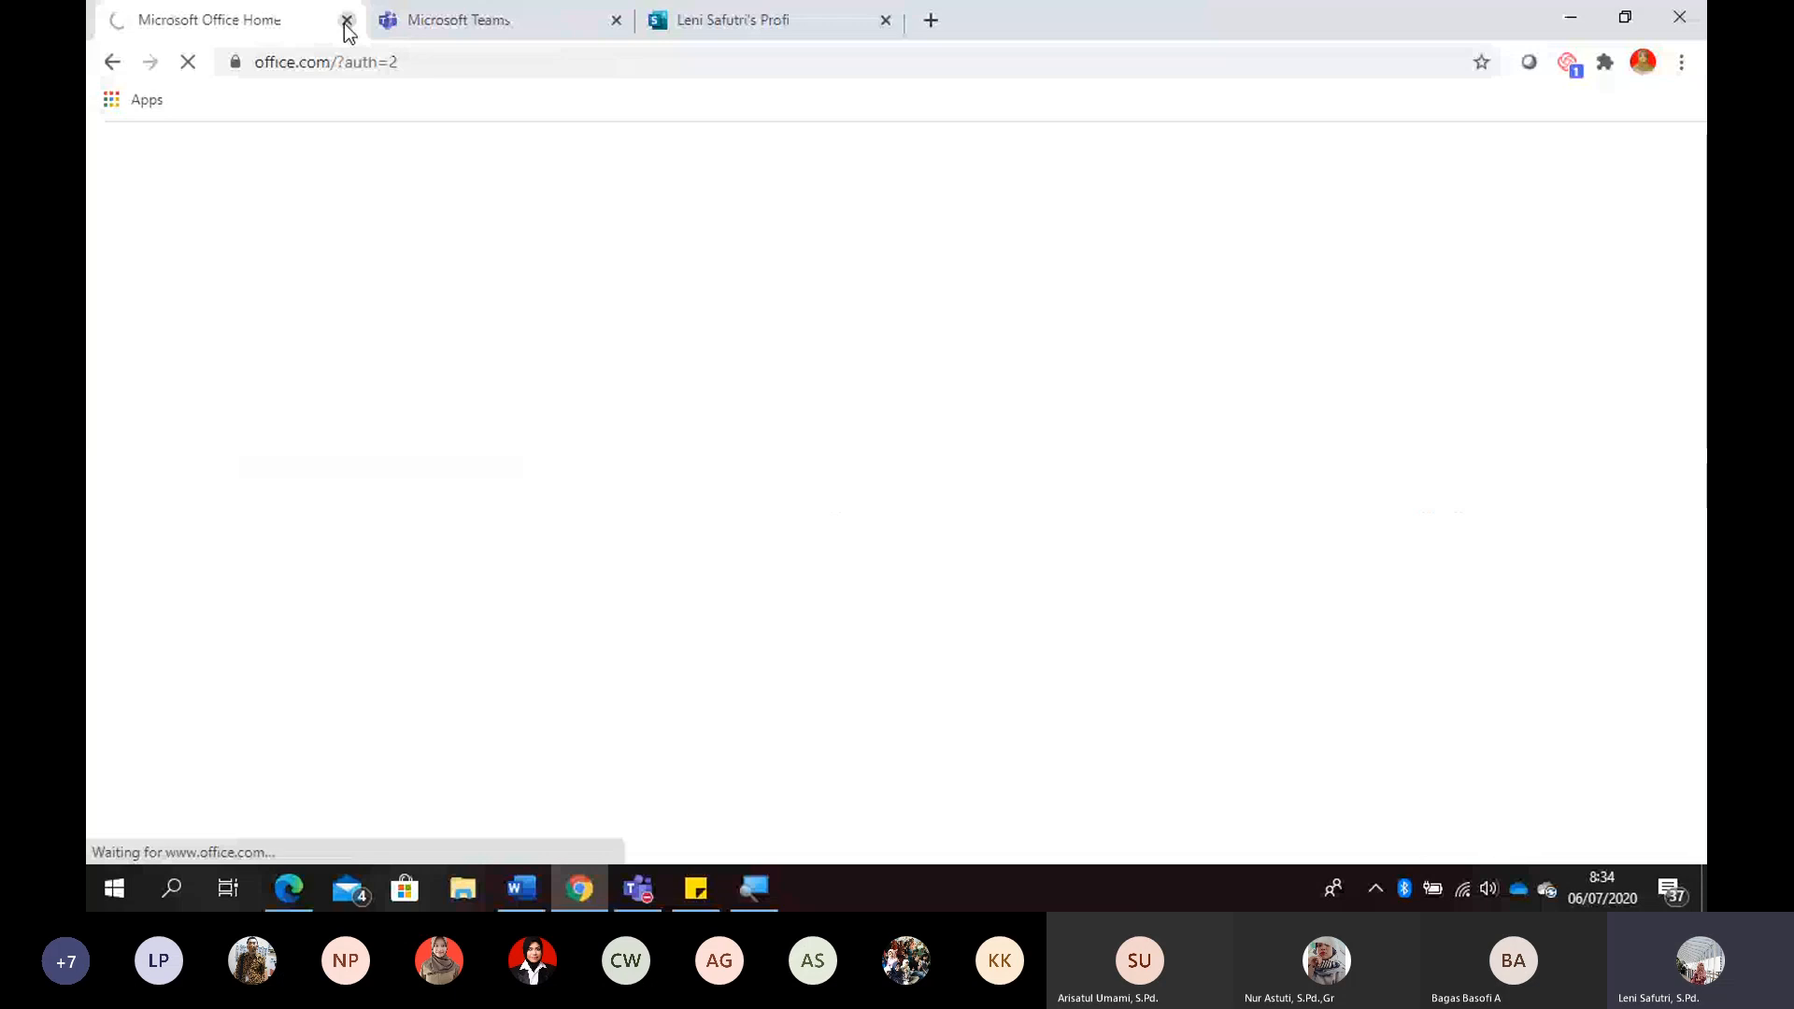
- Load the Office 365 home page, dismiss the account details, and open Teams
left_click(441, 58)
key("End")
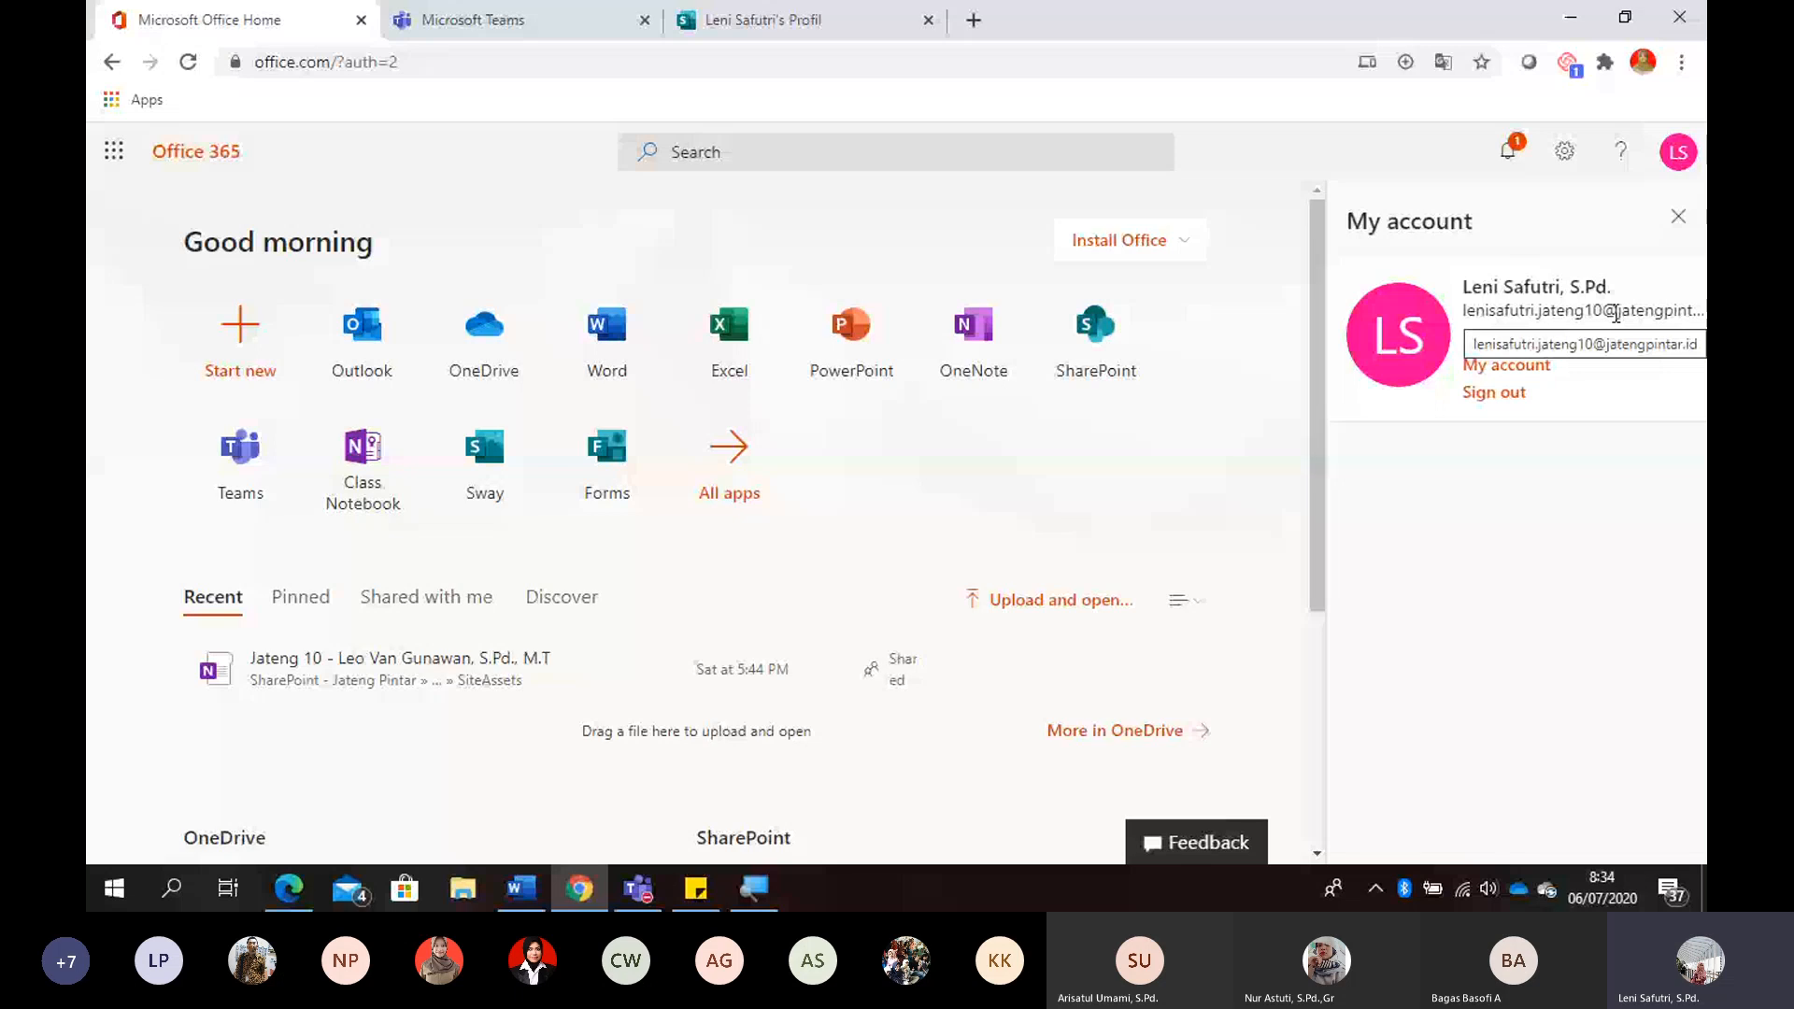
left_click(1681, 218)
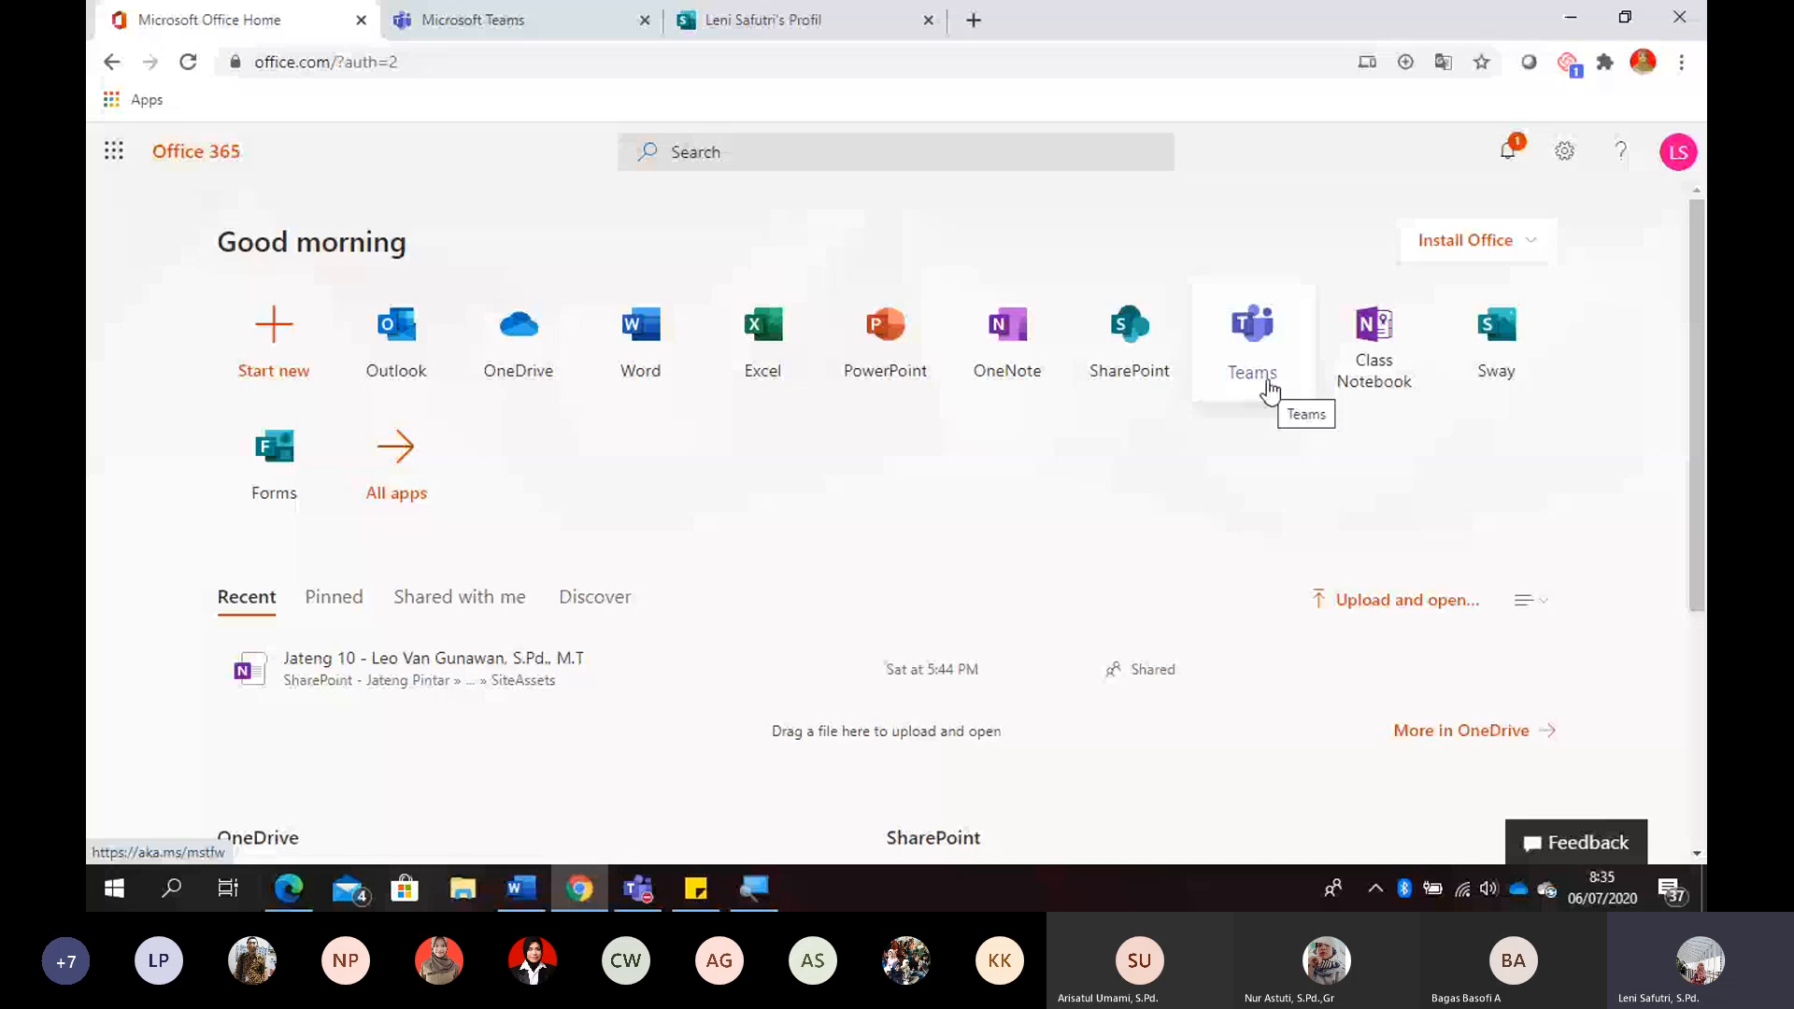
left_click(1267, 383)
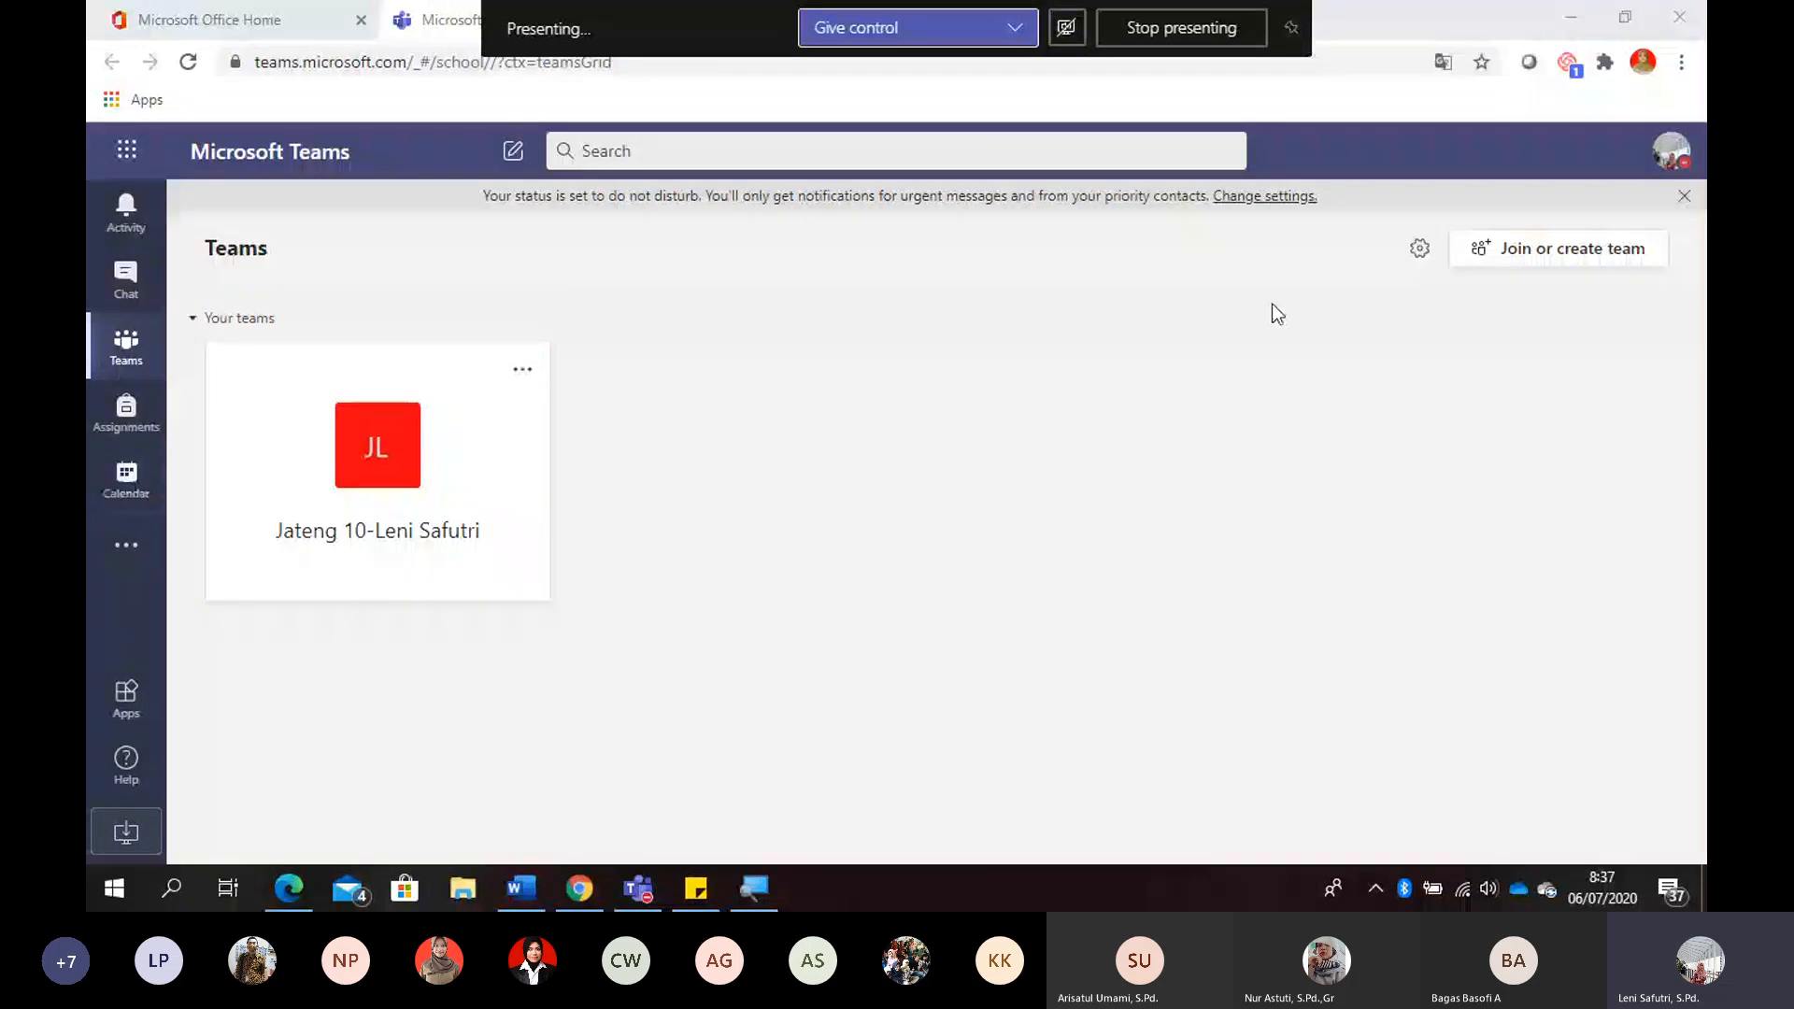
- Start creating a new team and choose the Class team type
key("super+plus")
left_click(1555, 257)
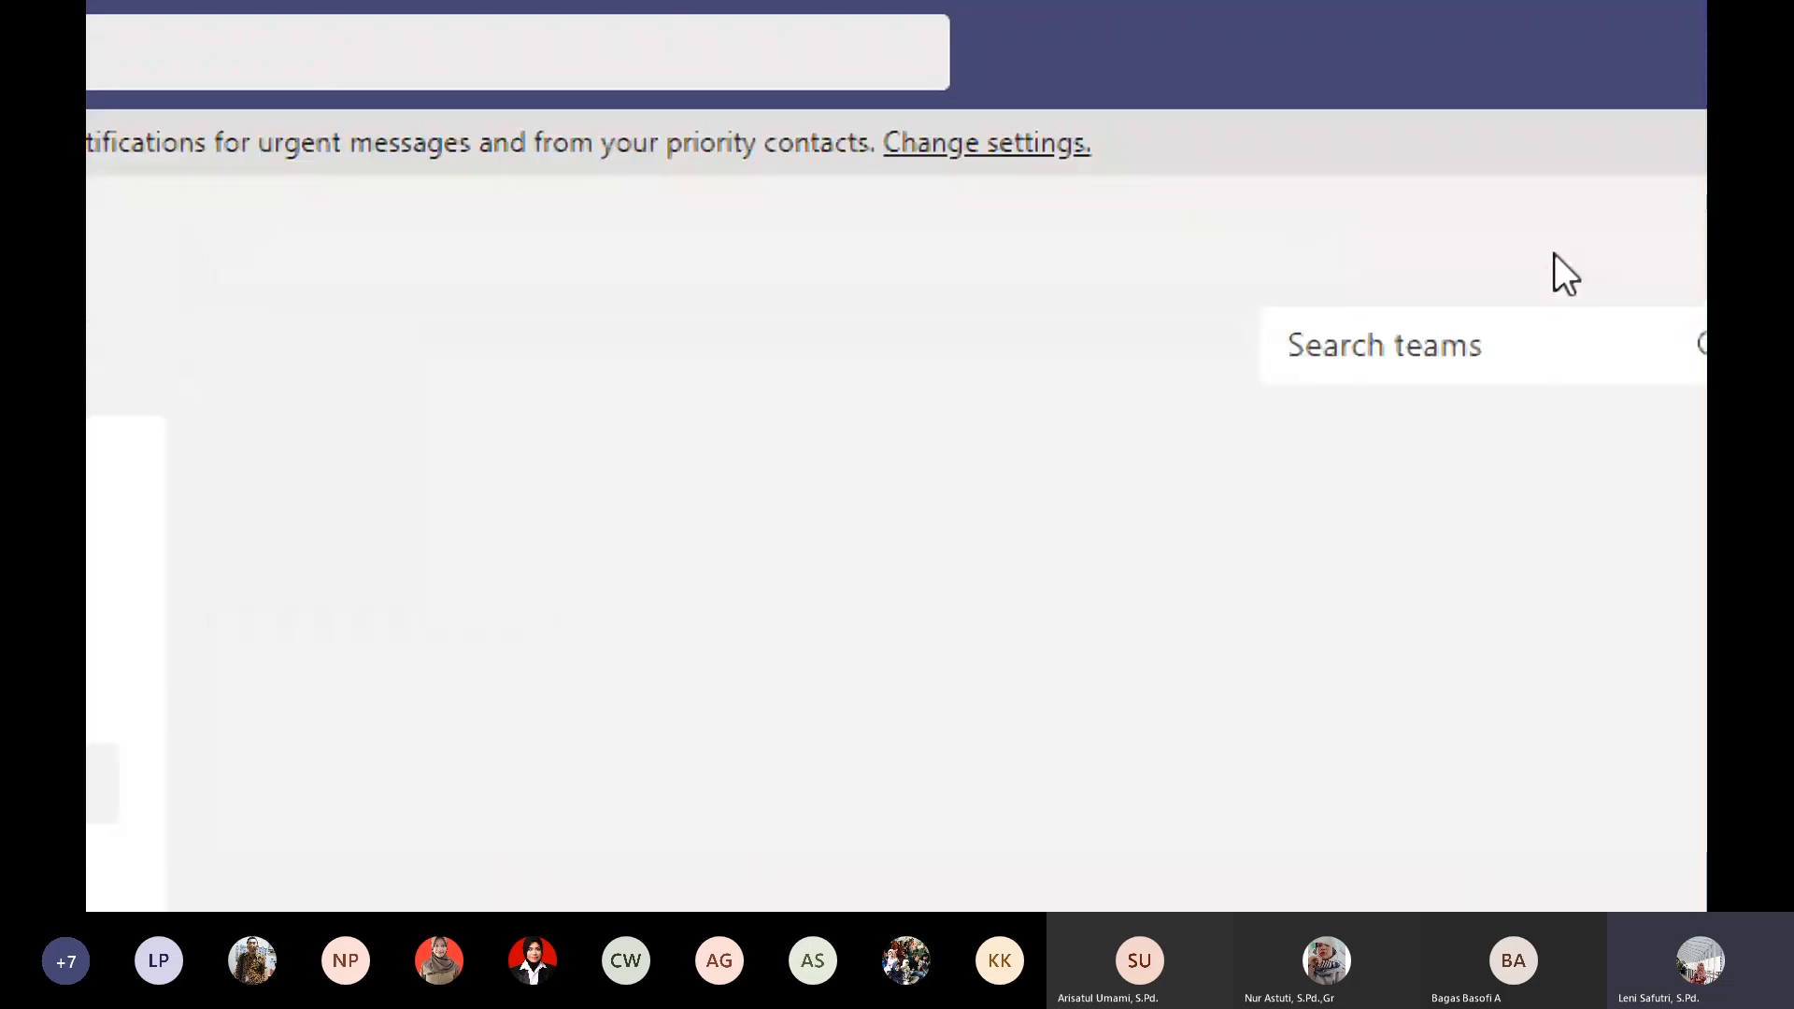
key("super+minus")
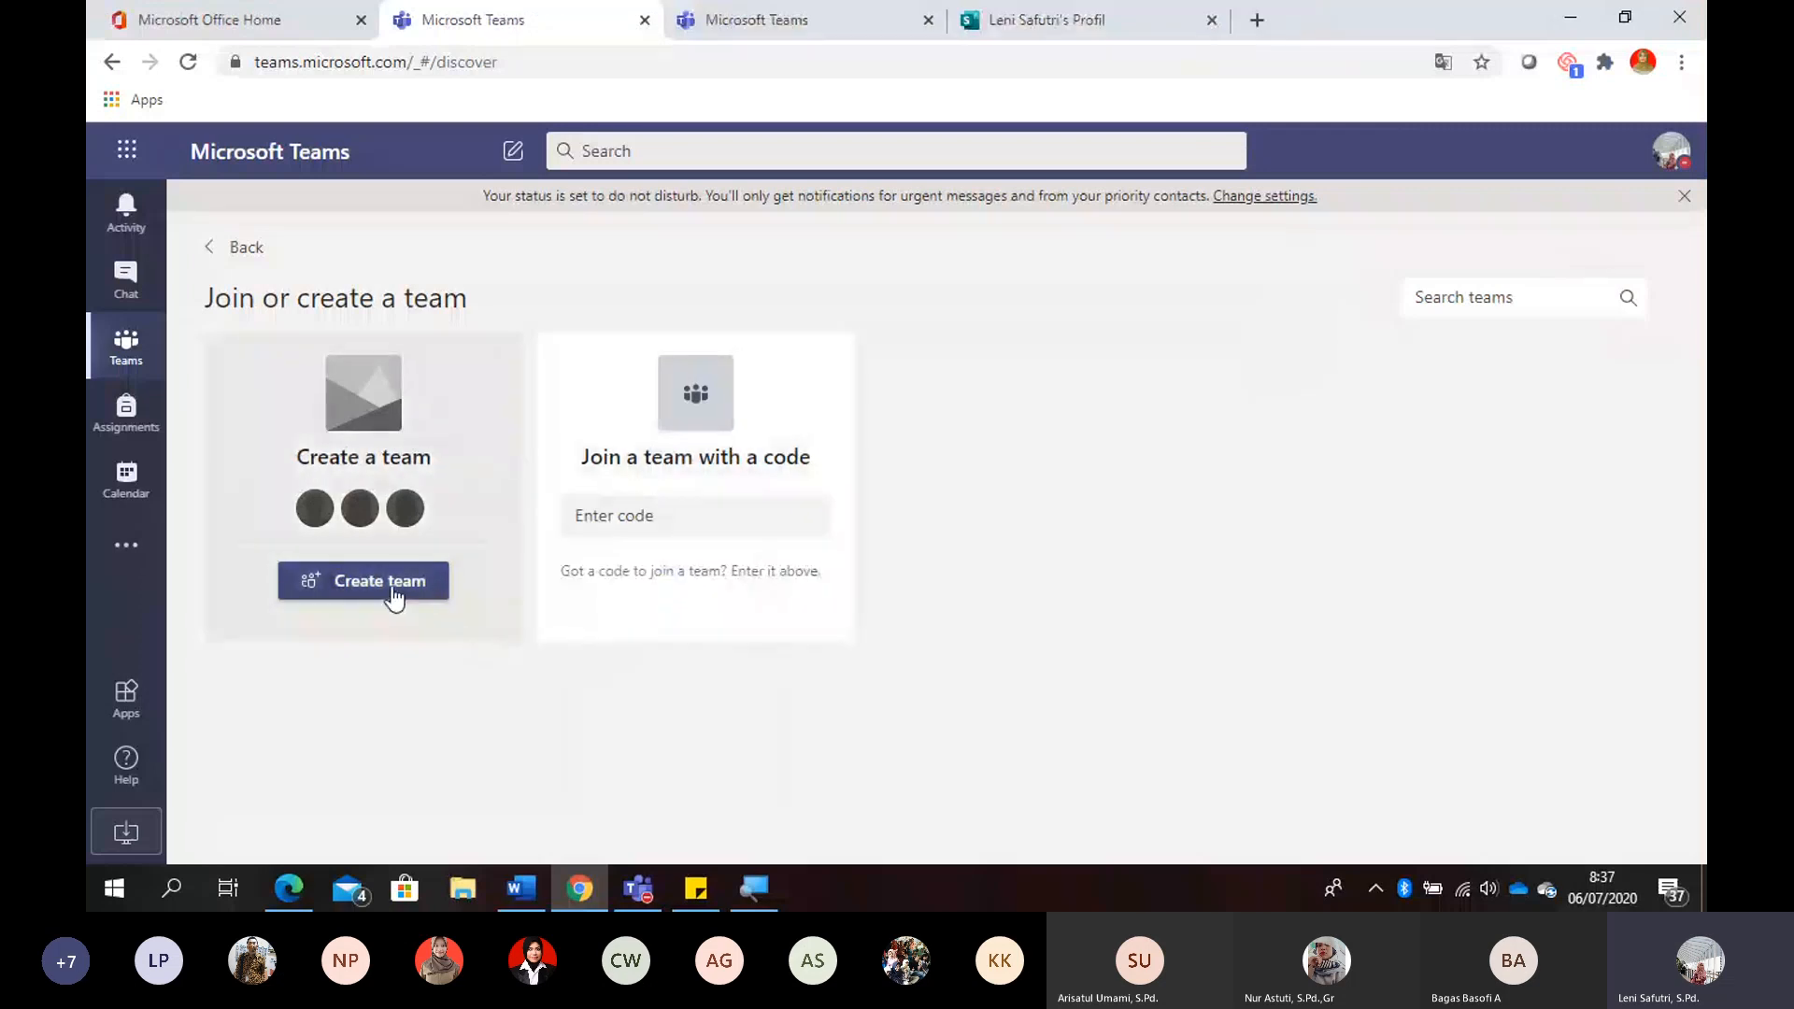
left_click(395, 596)
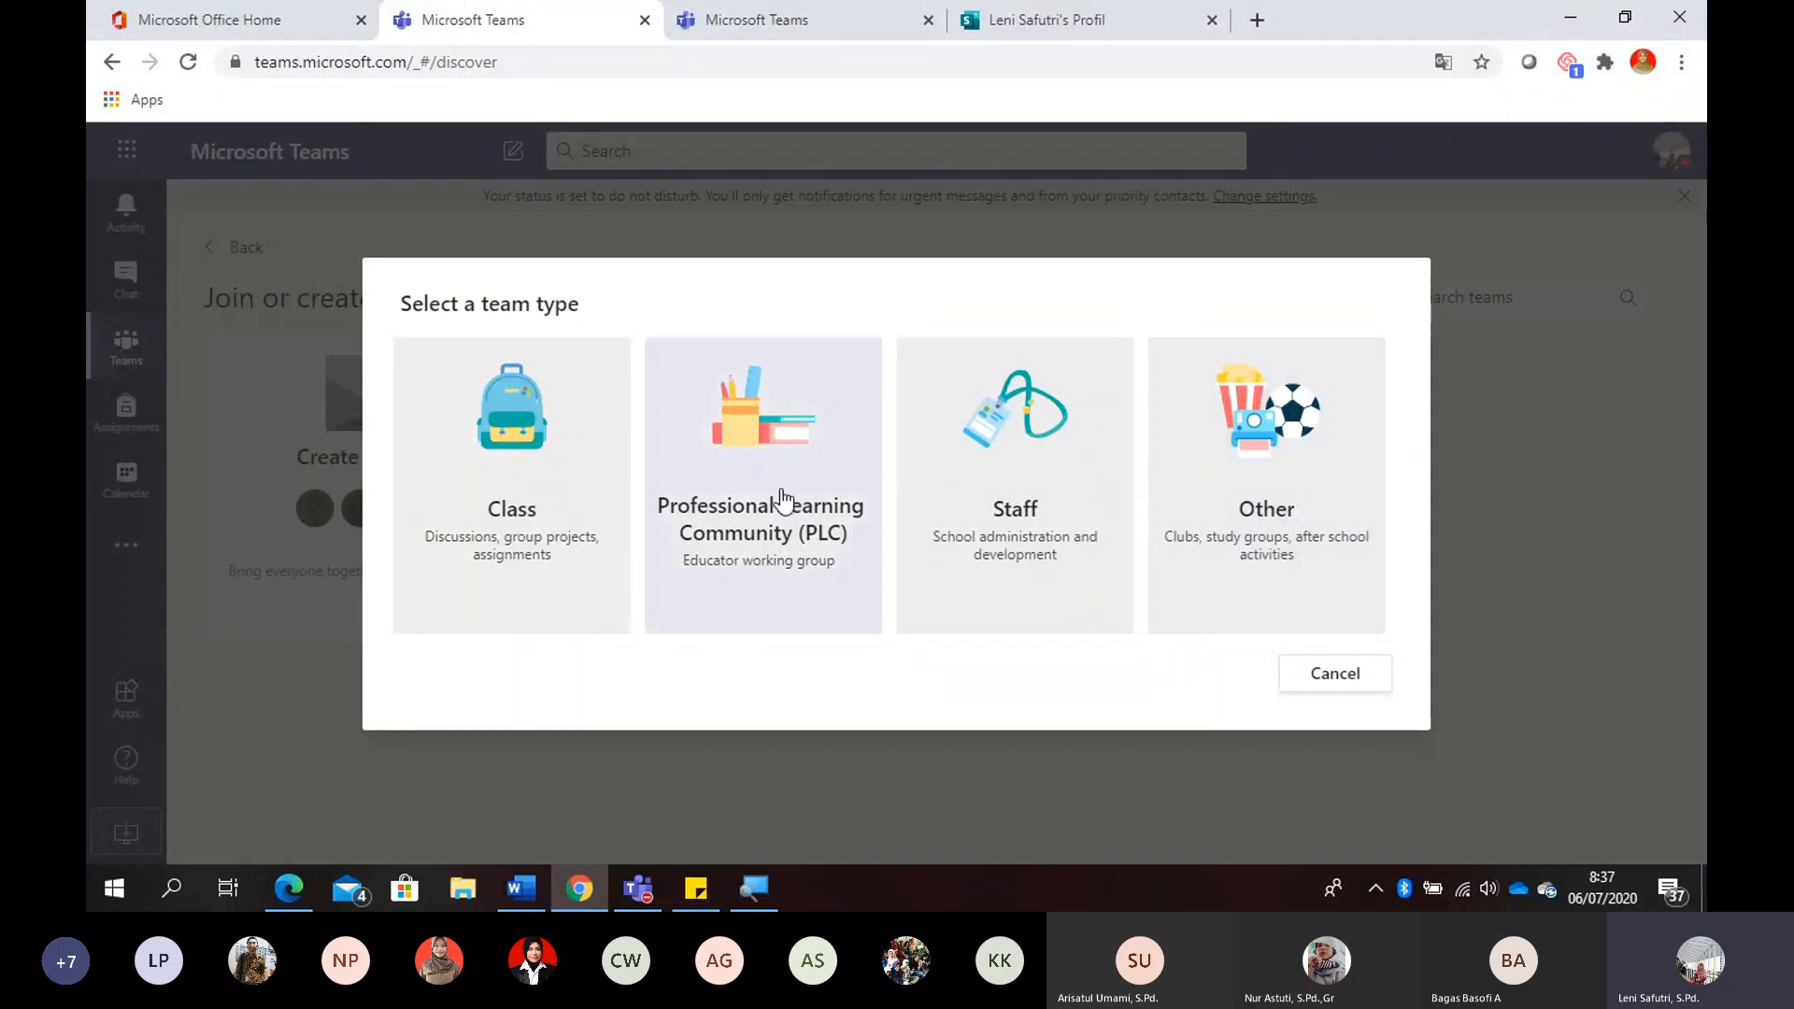
left_click(493, 505)
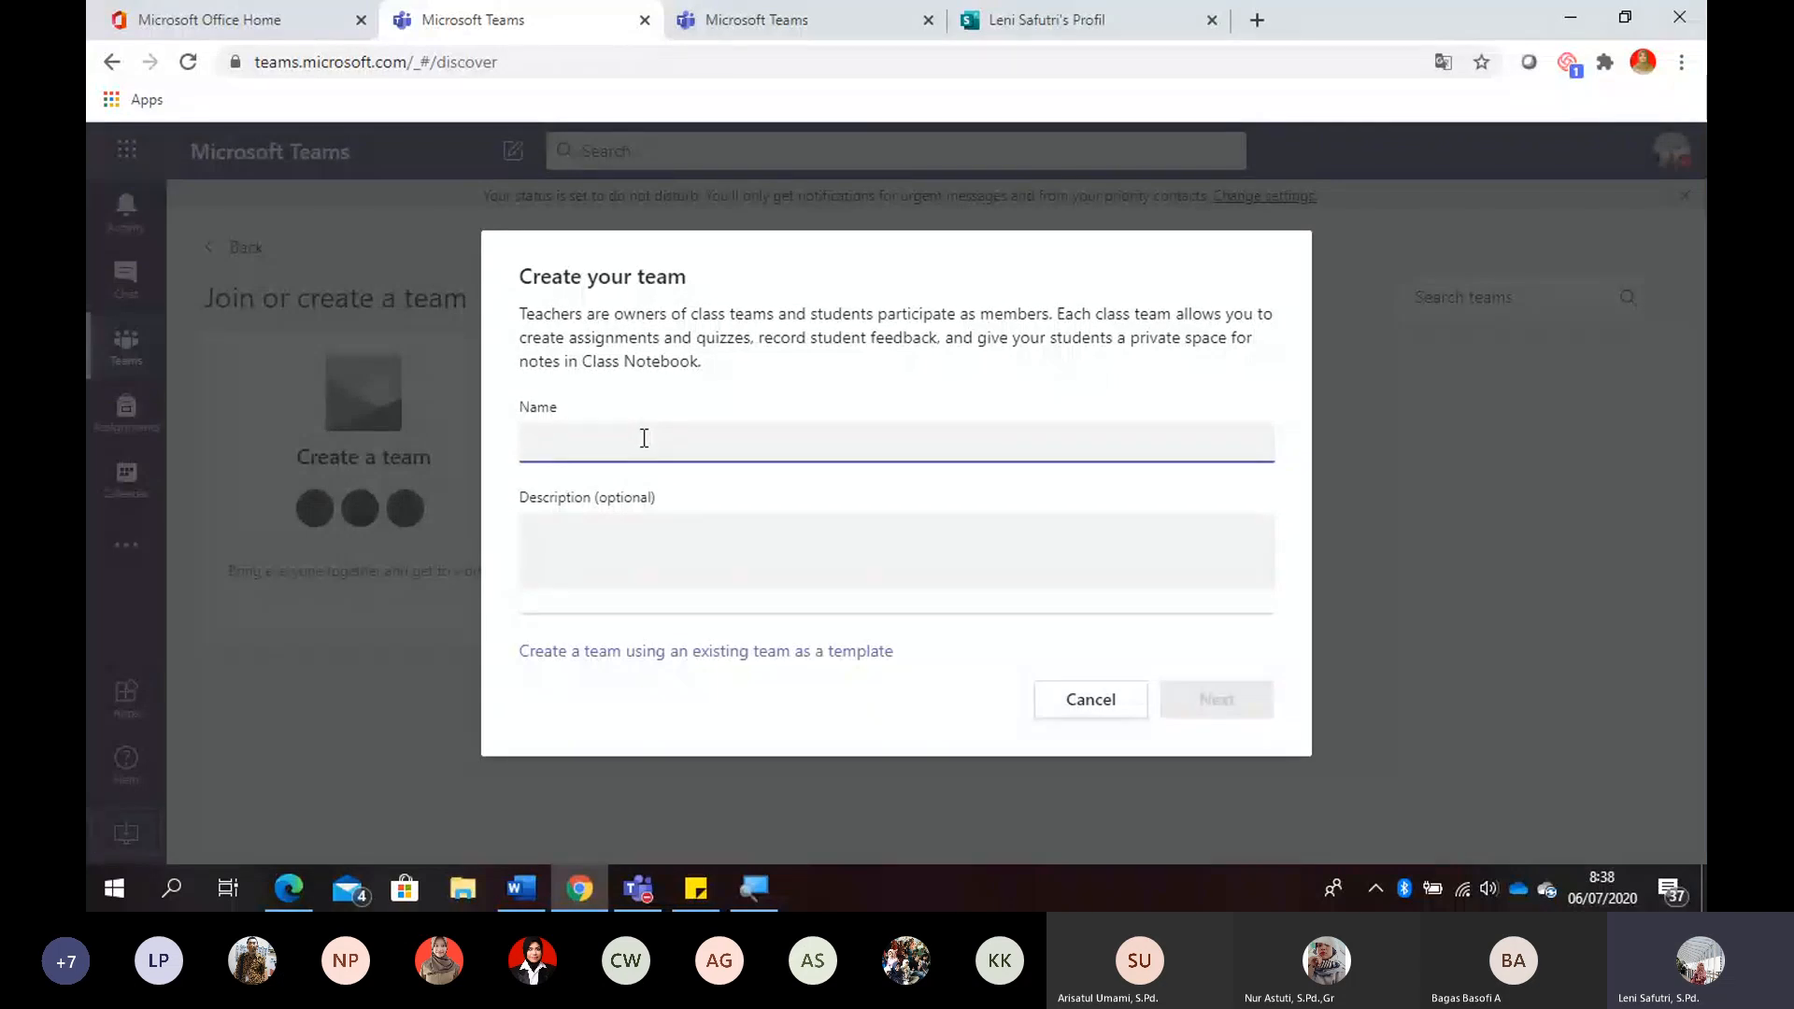
- Enter "DSM Jateng10-" as the beginning of the class team's name
type("ds")
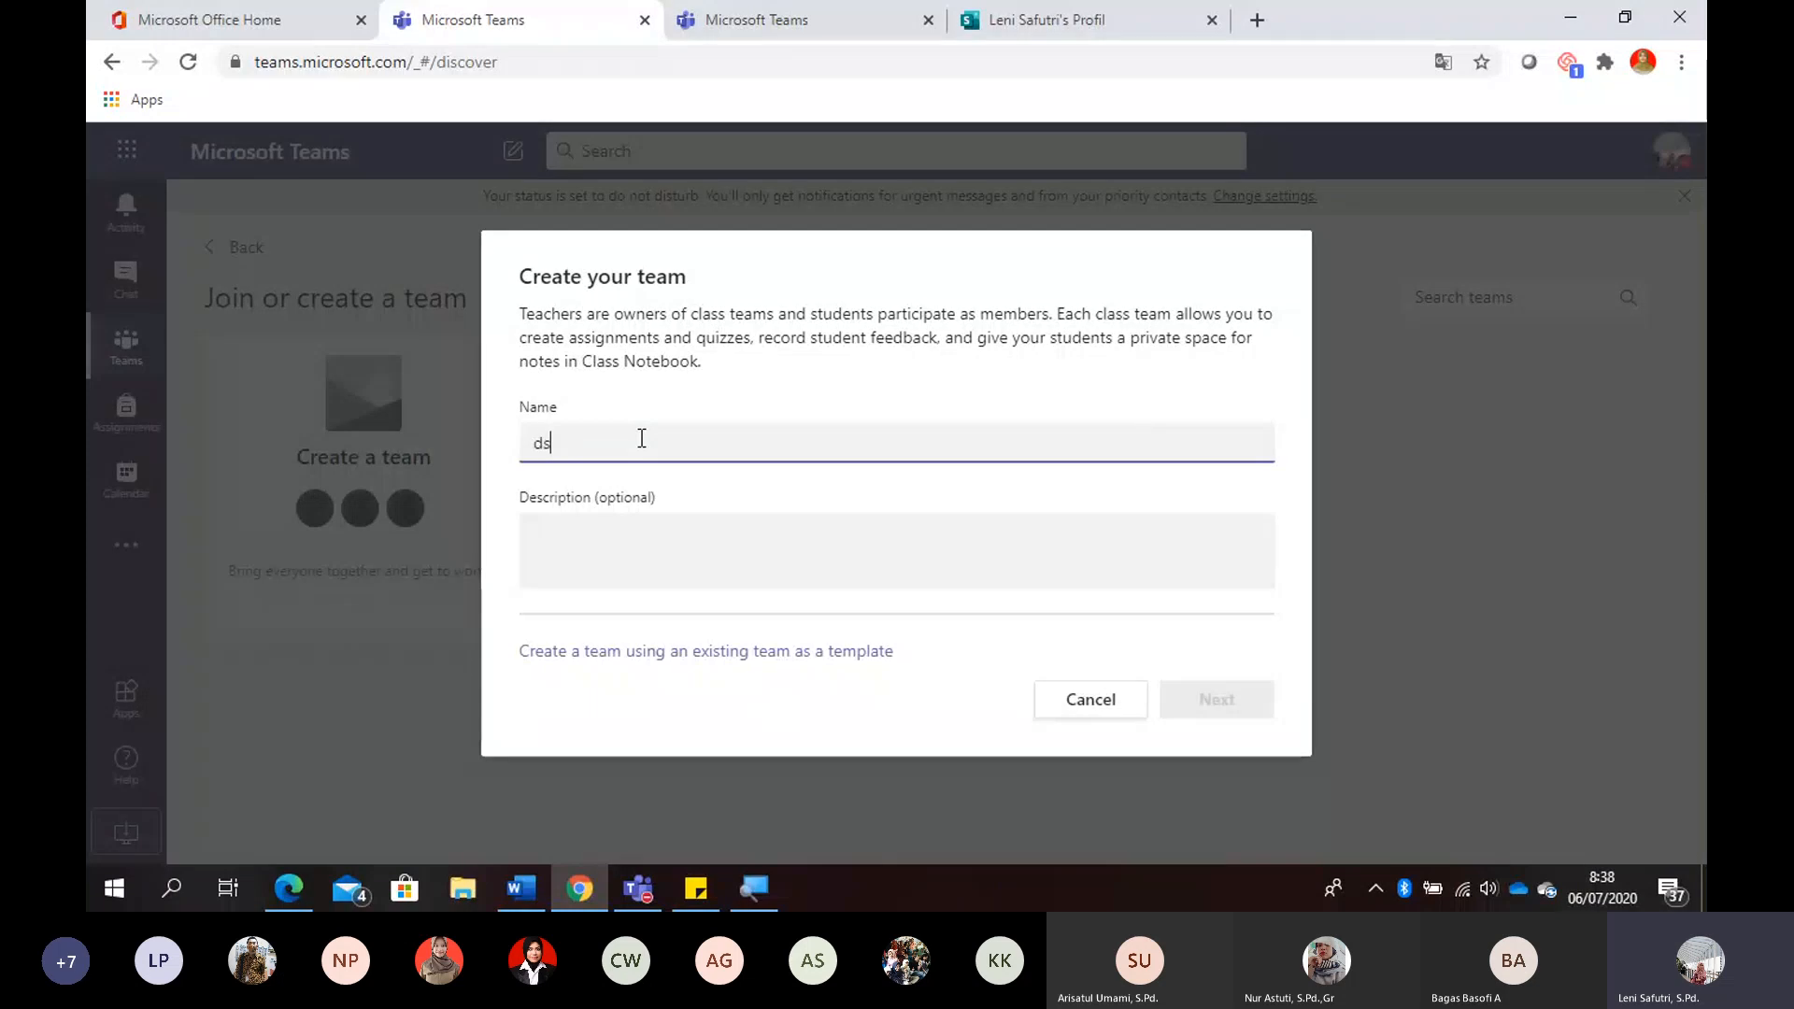
key("BackSpace")
type("DSM")
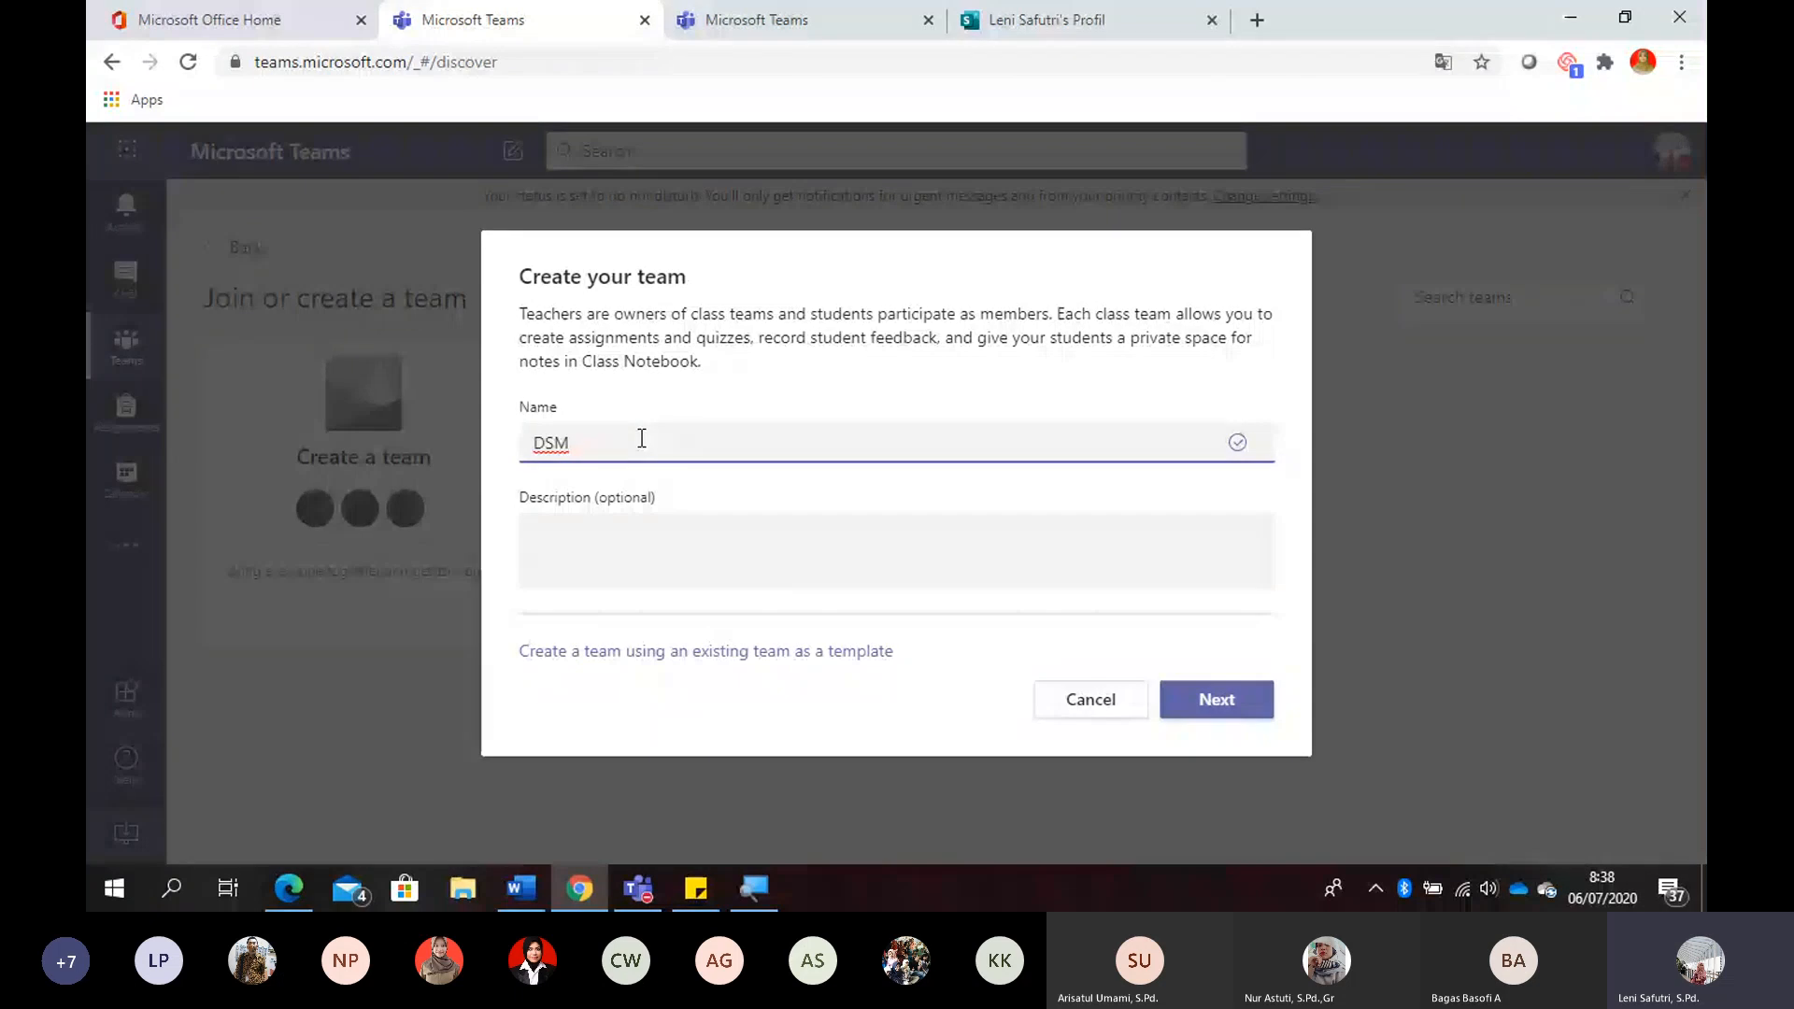
type("Jateng10-")
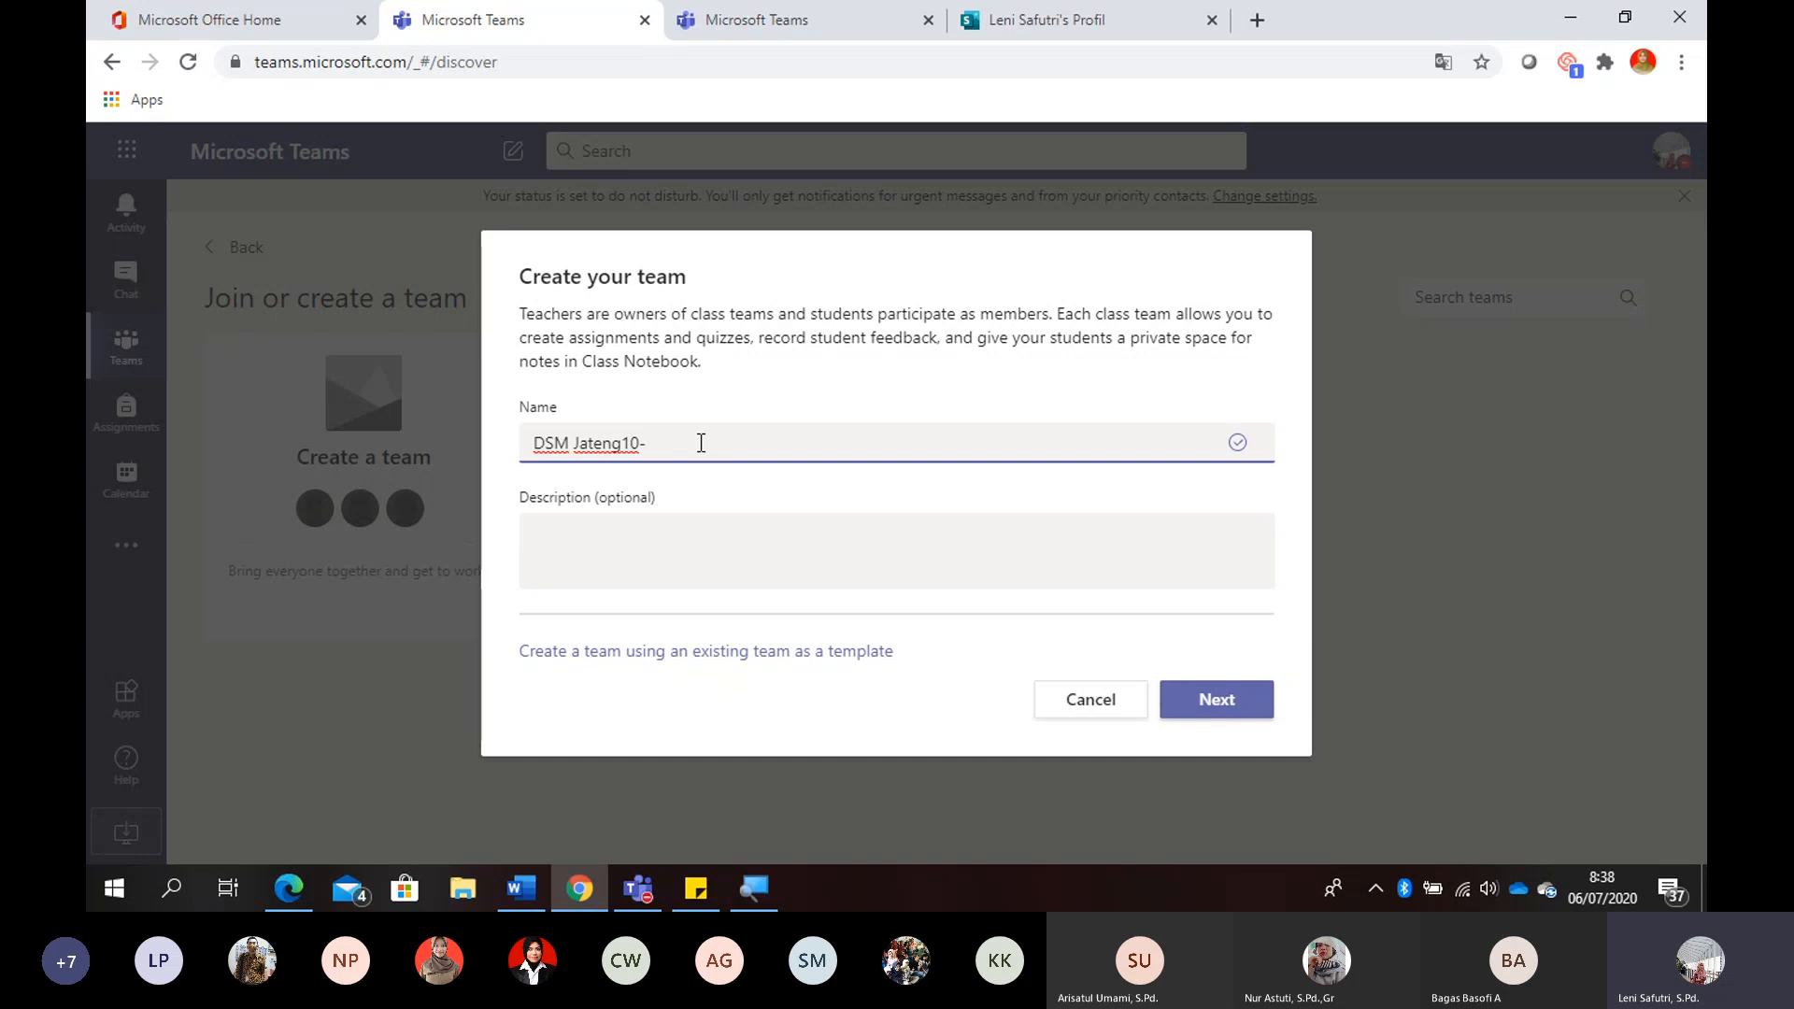
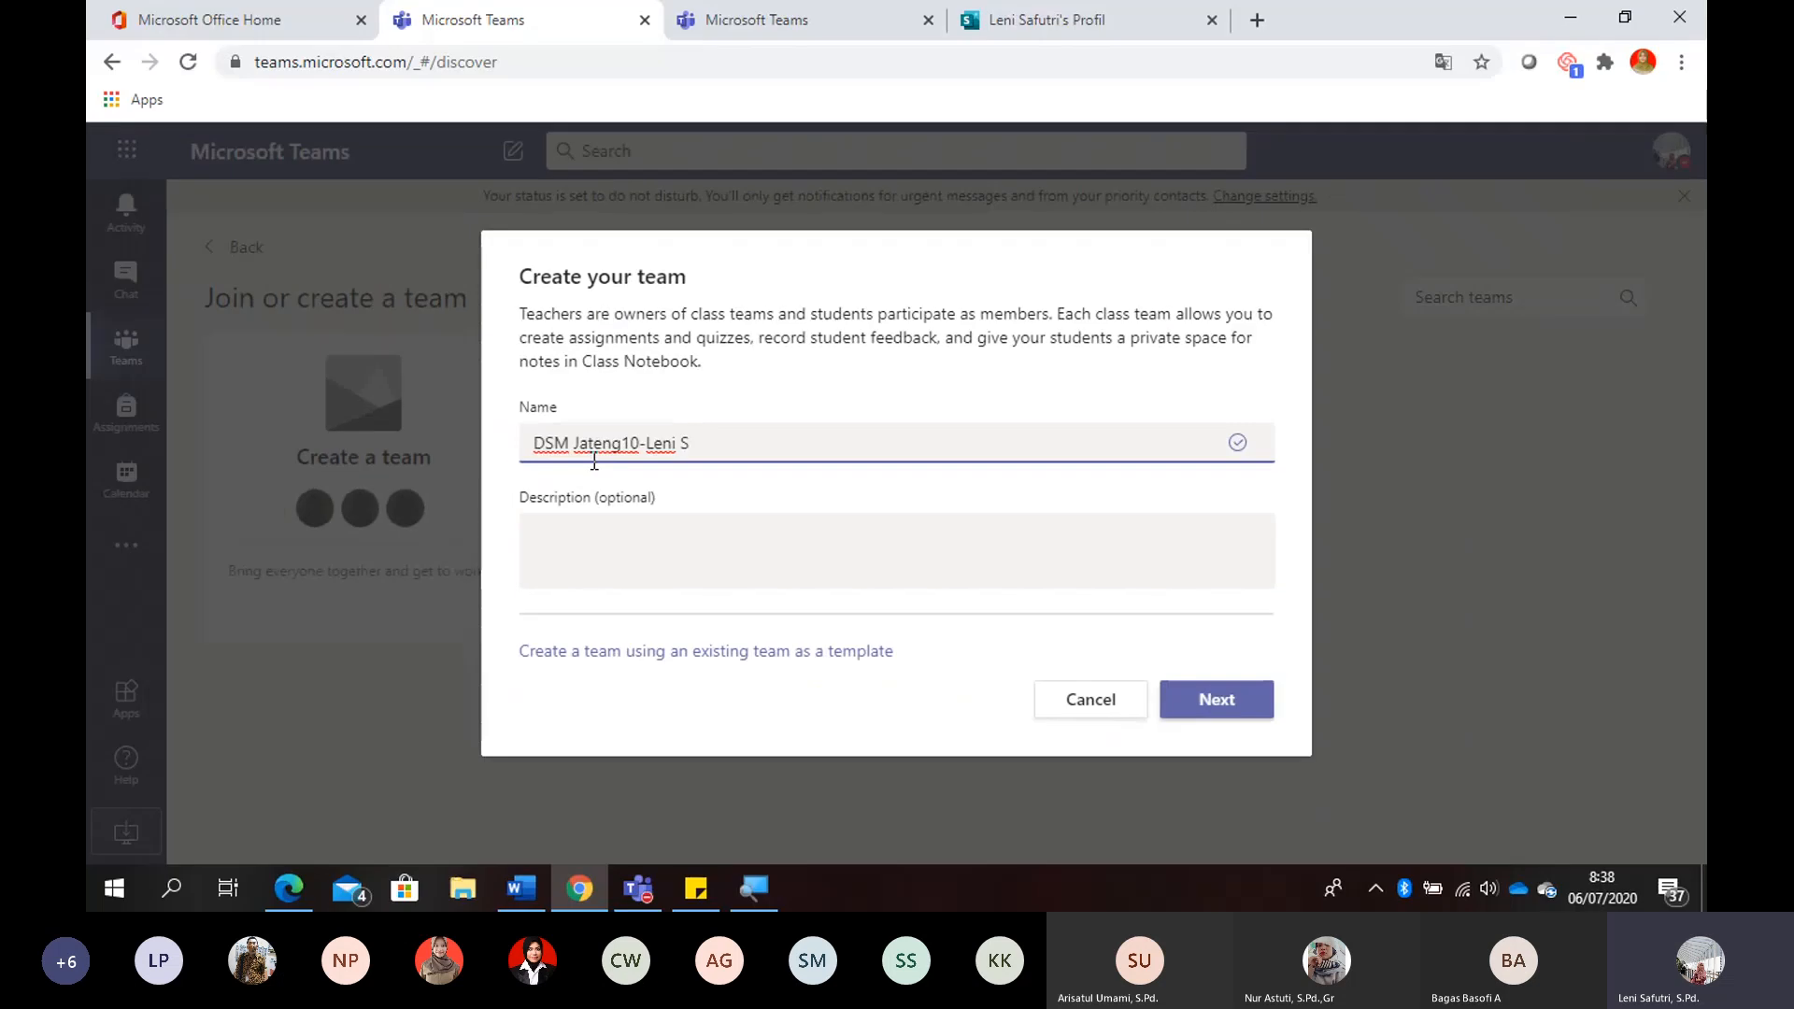
- Append the teacher's first name and last initial to the team name, and create the team without a description
left_click(639, 542)
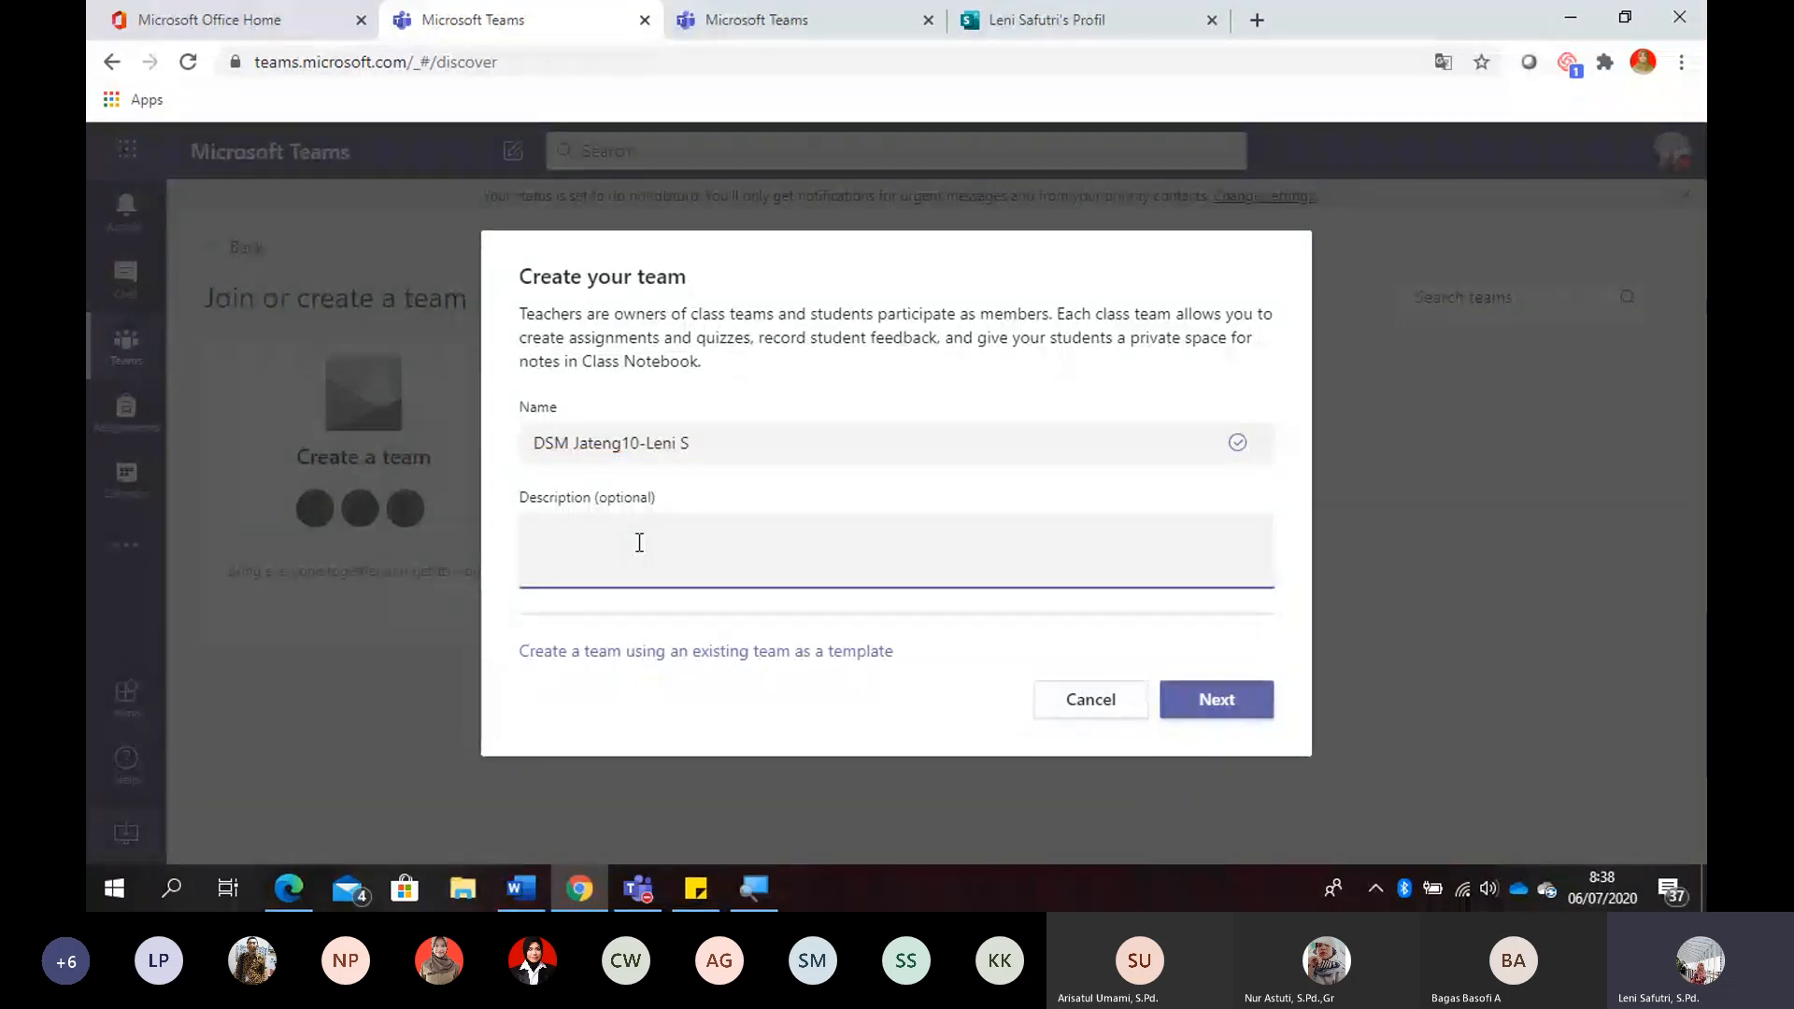
left_click(1235, 702)
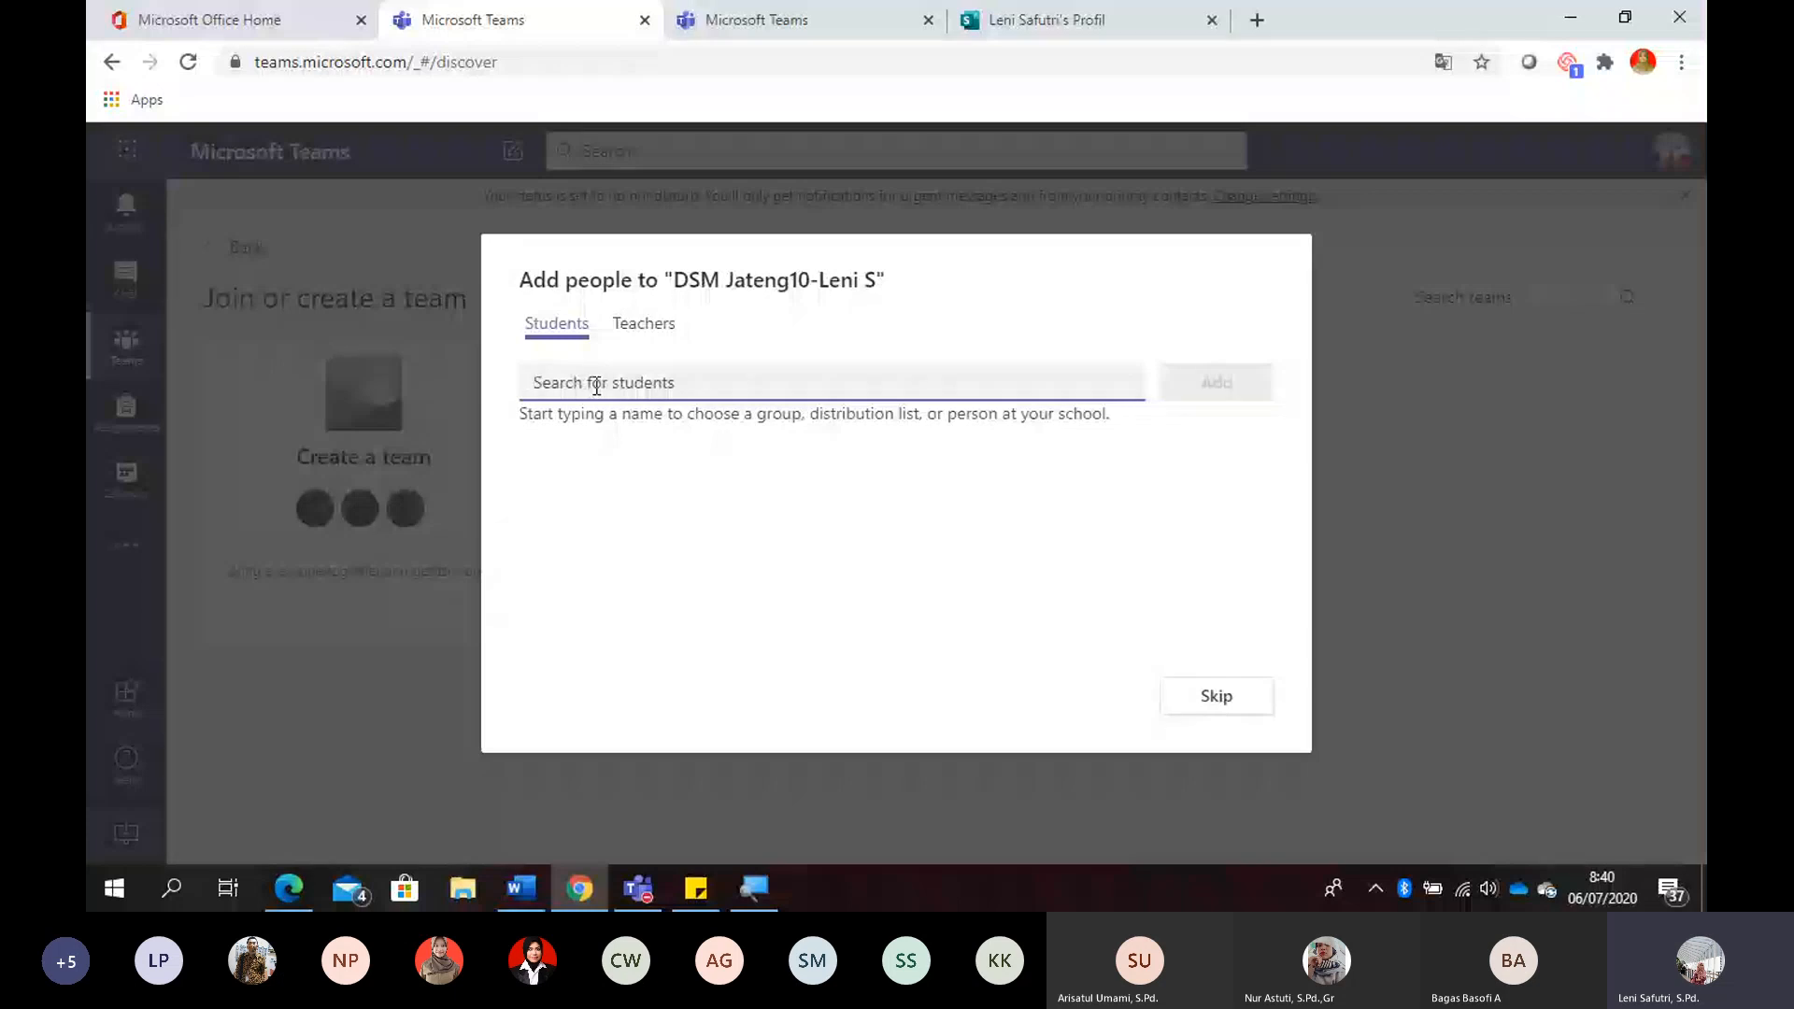
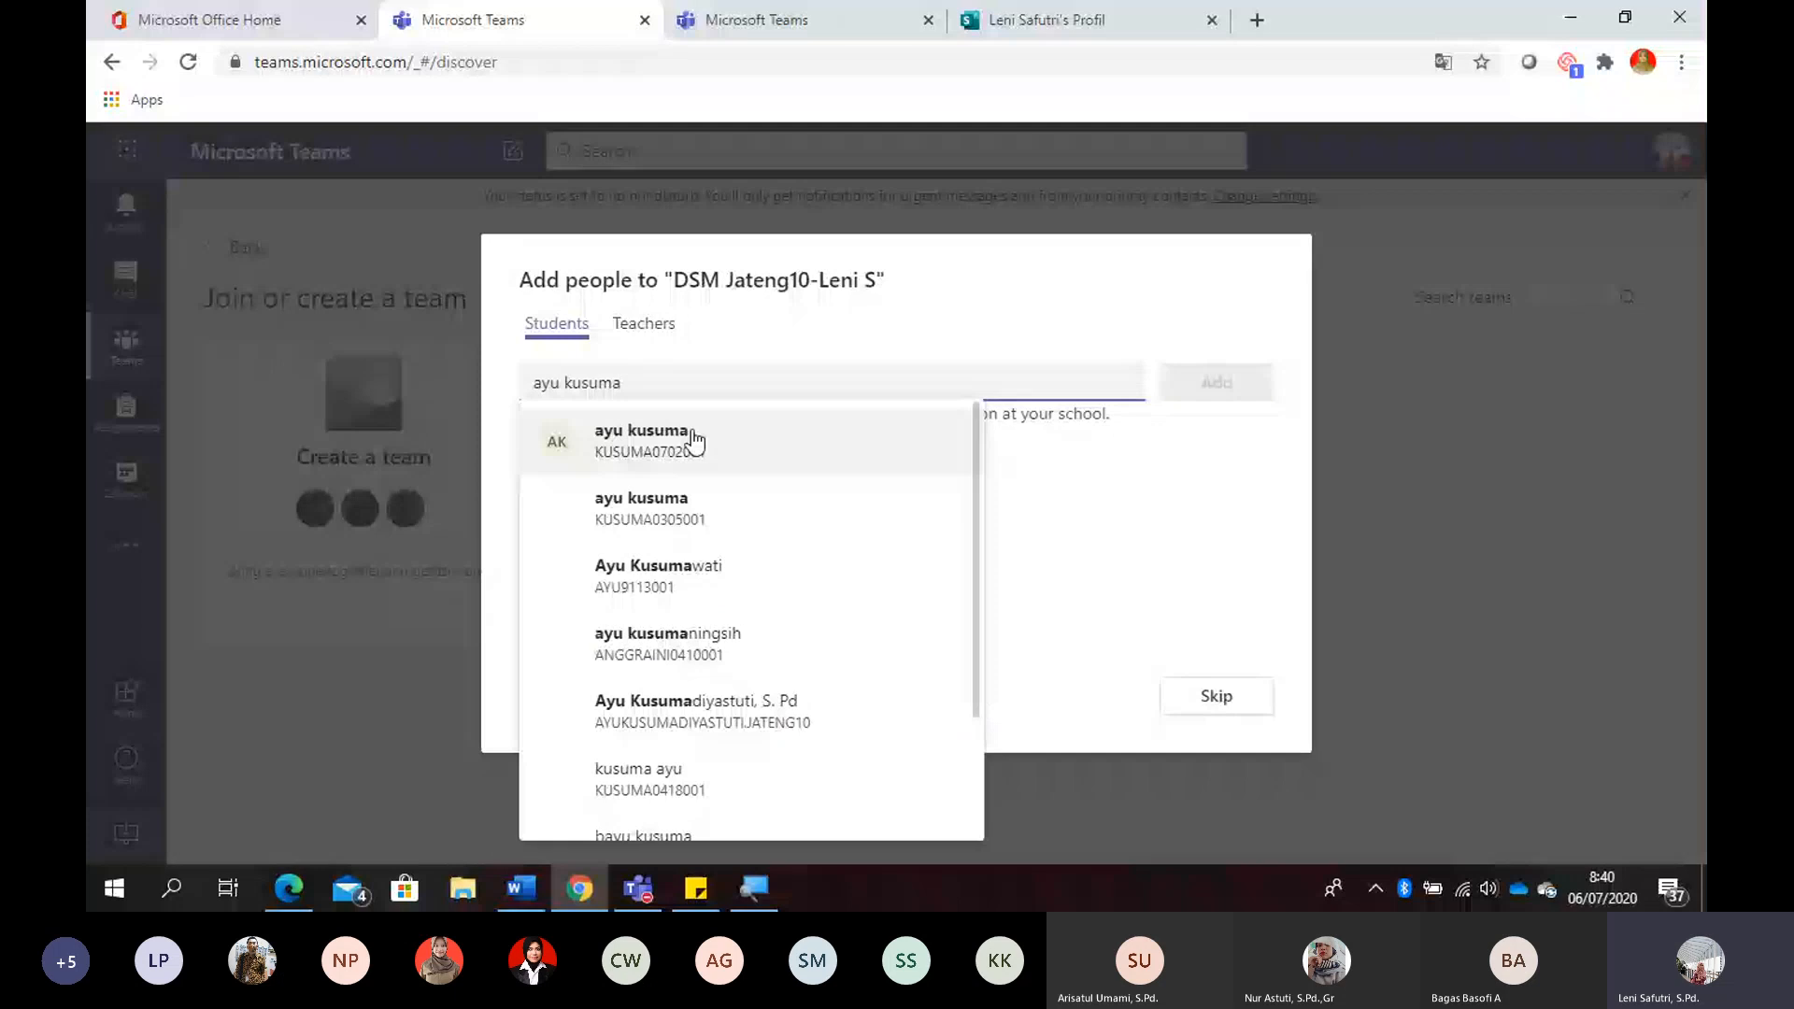
- Search for two students by name and select them both for the new team
left_click(736, 708)
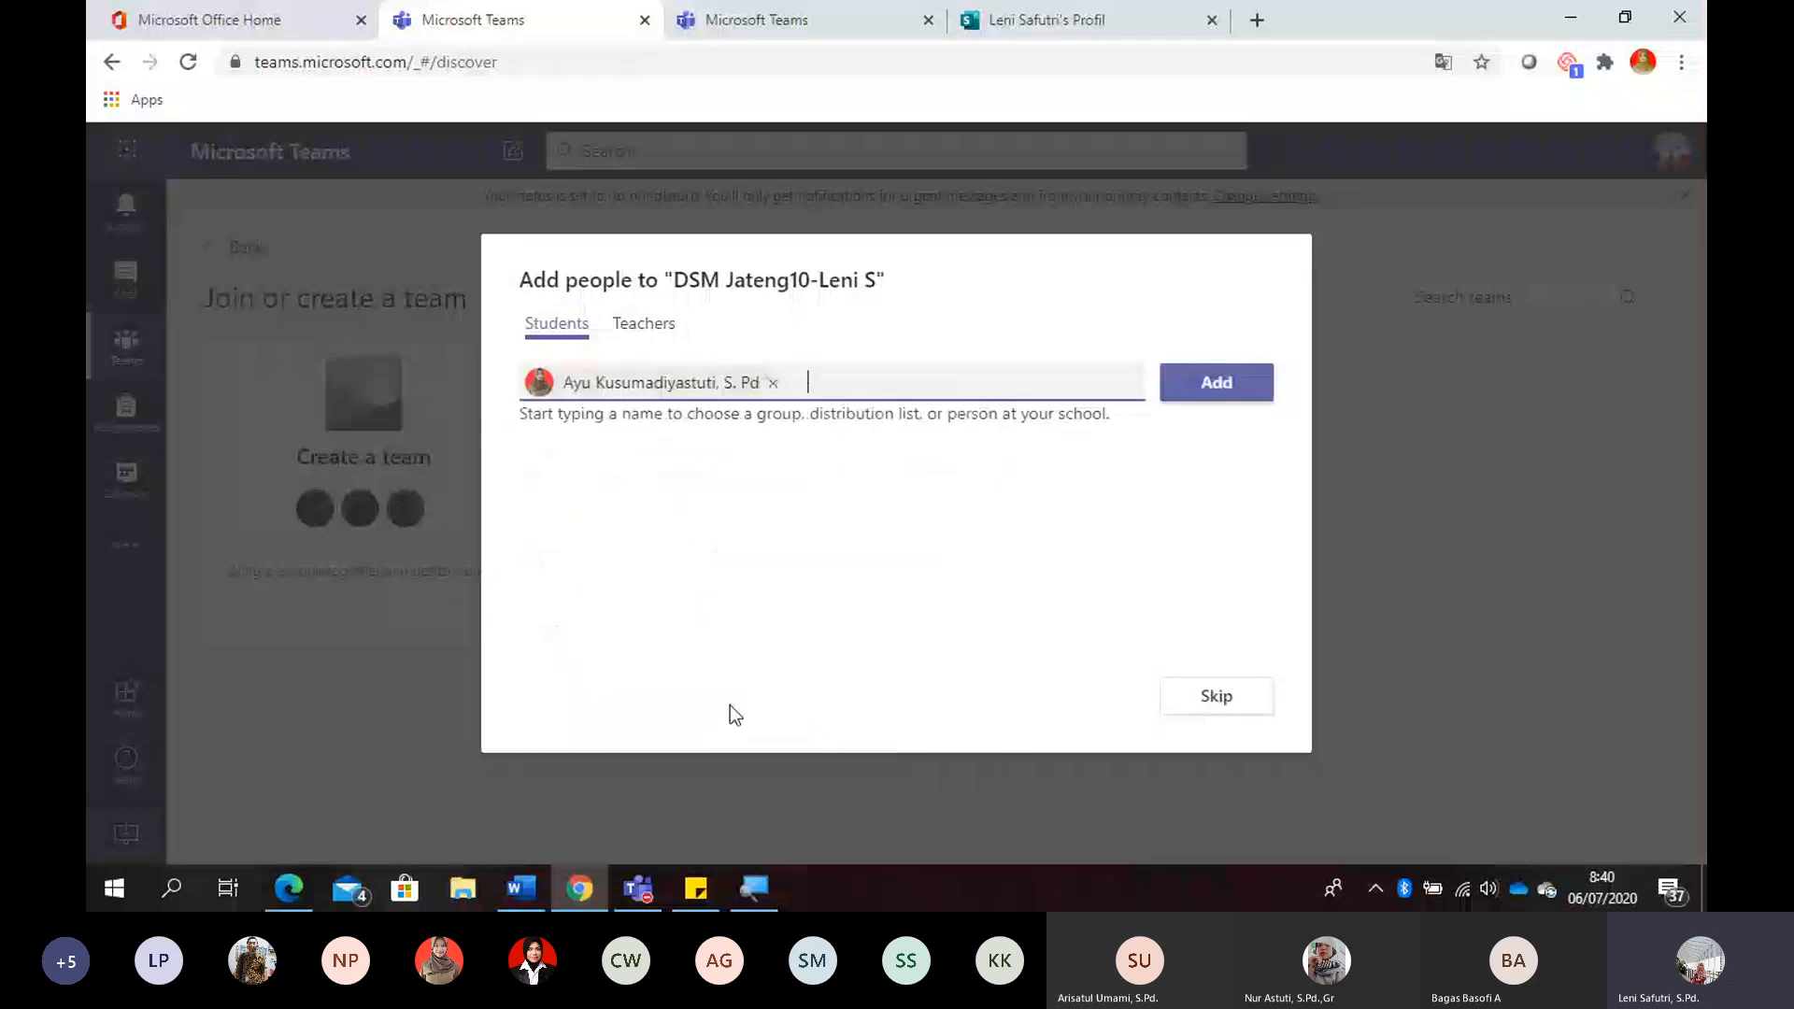
type("angga")
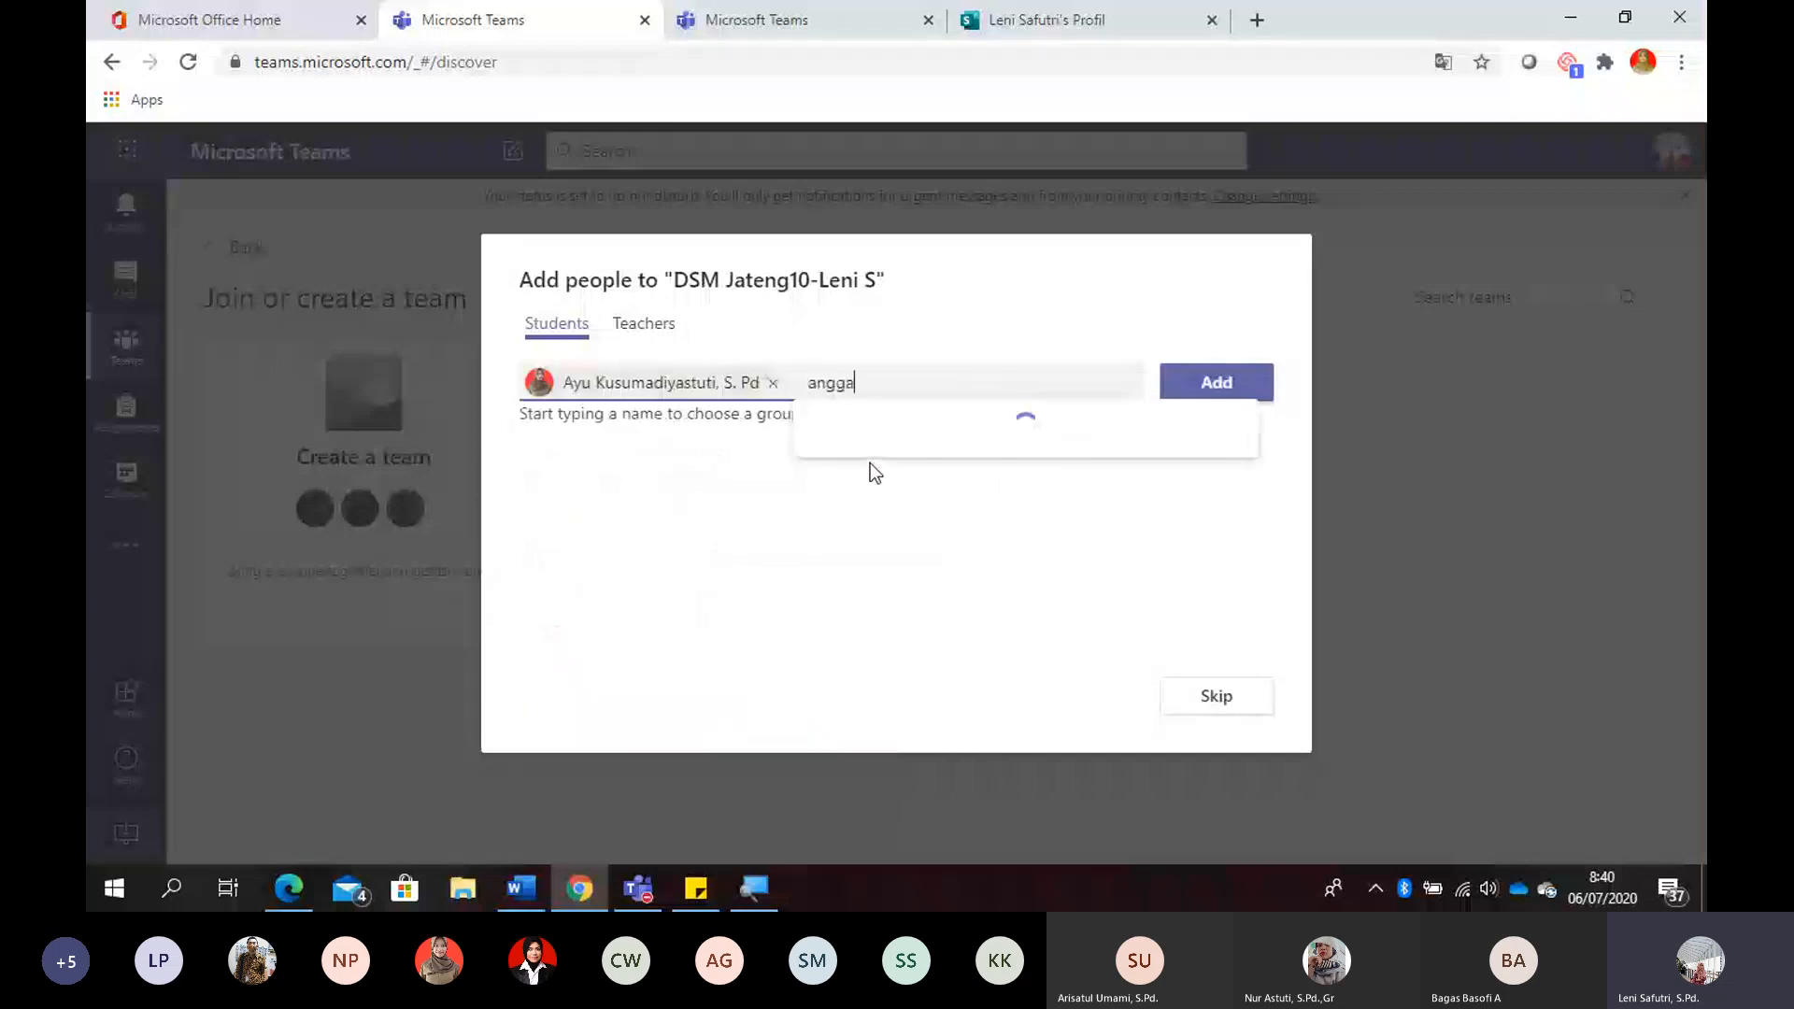
type("rda")
left_click(982, 463)
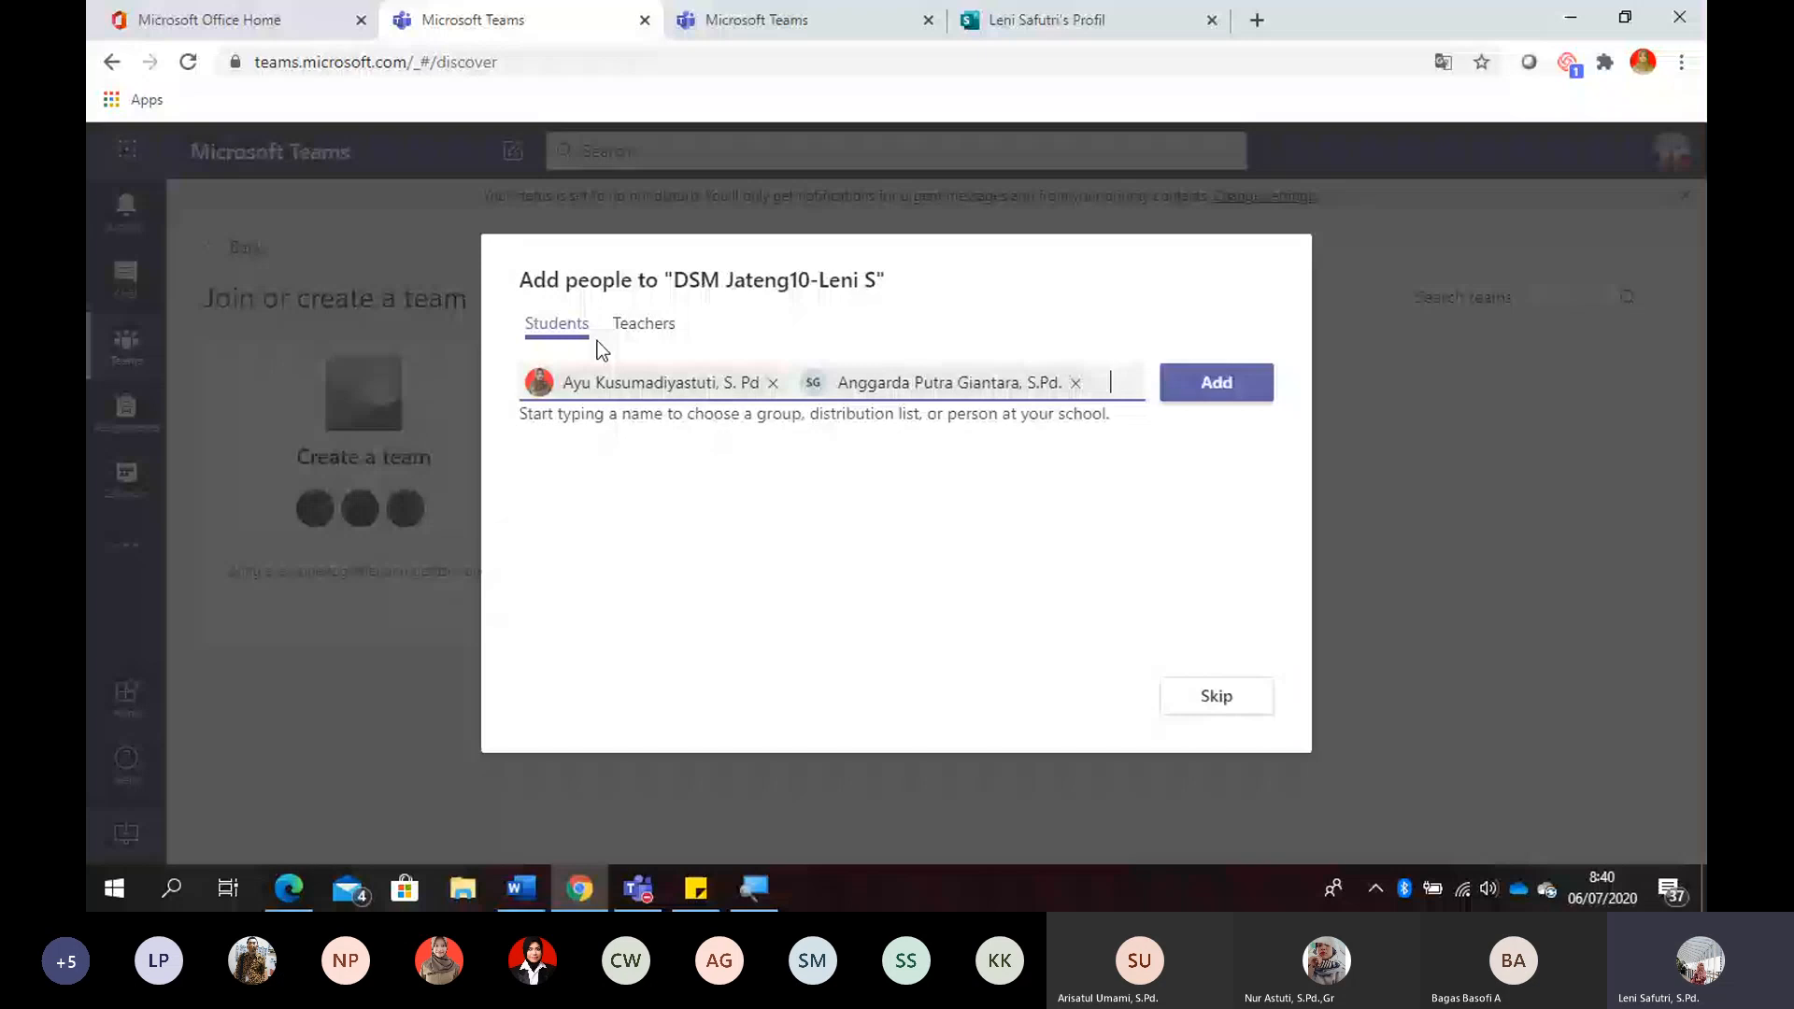
- Search for a co-teacher by name, select that person as a teacher, and check the student and teacher selections
left_click(644, 323)
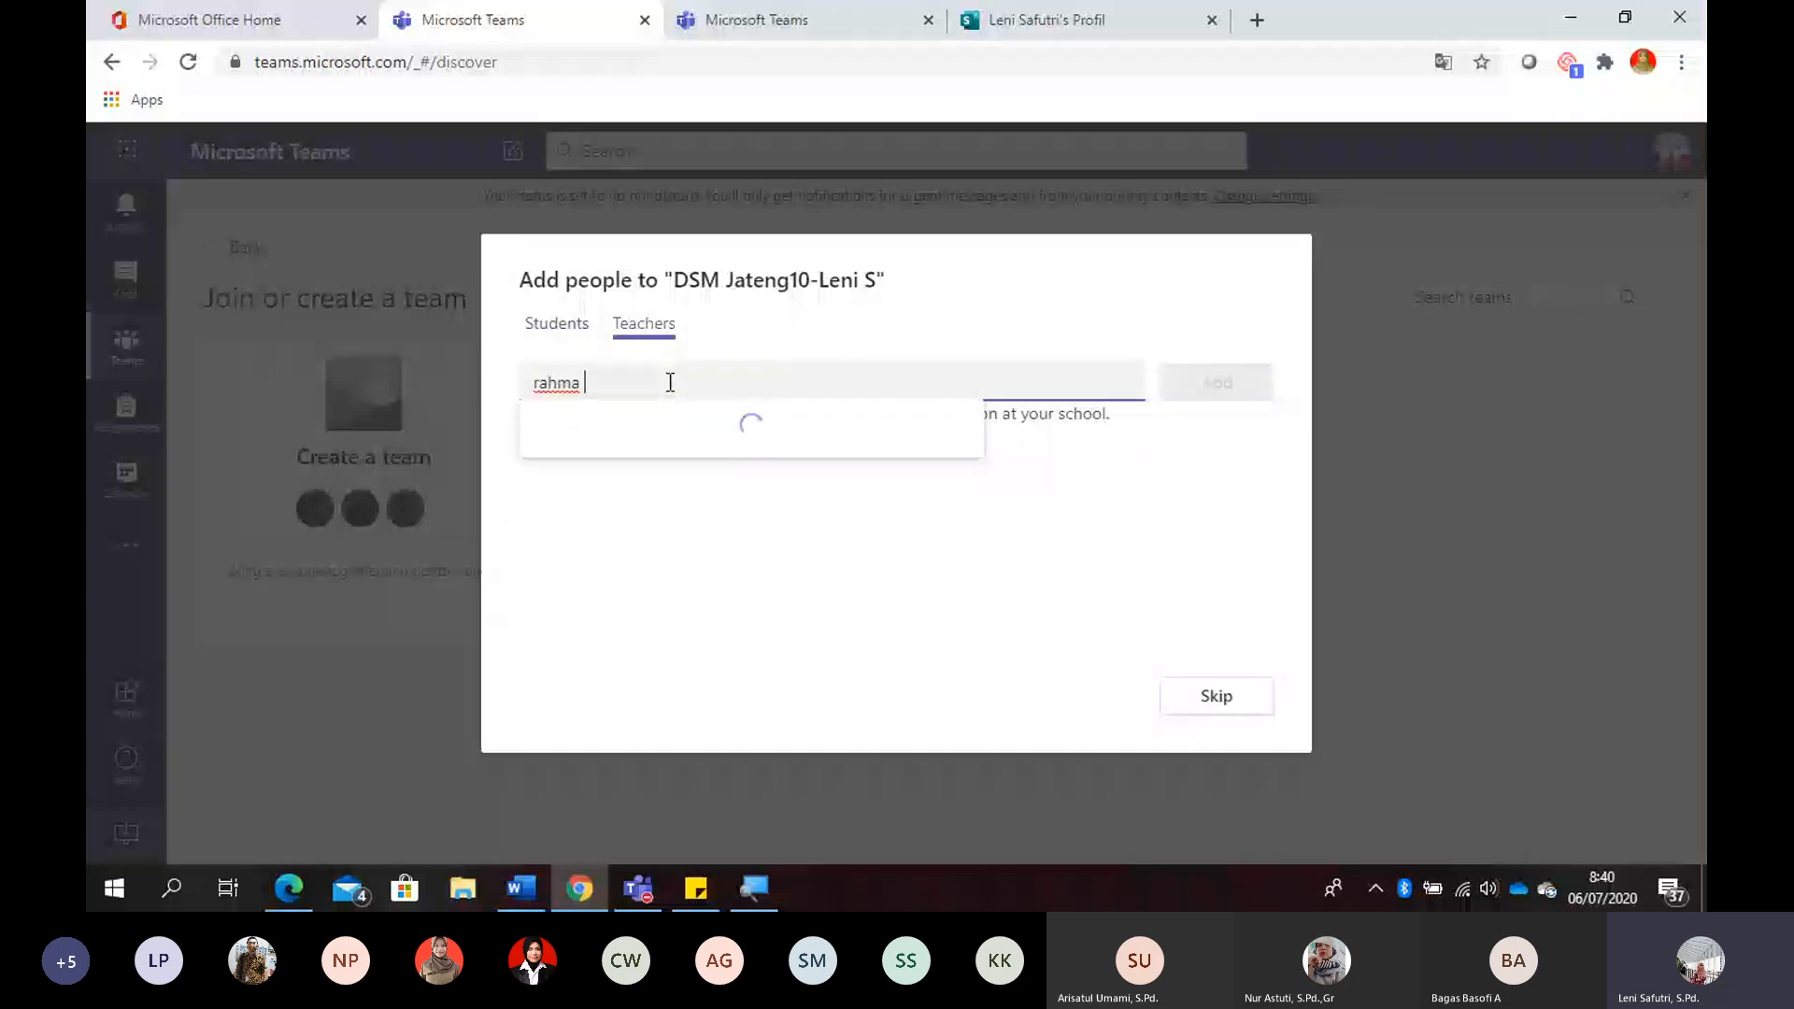
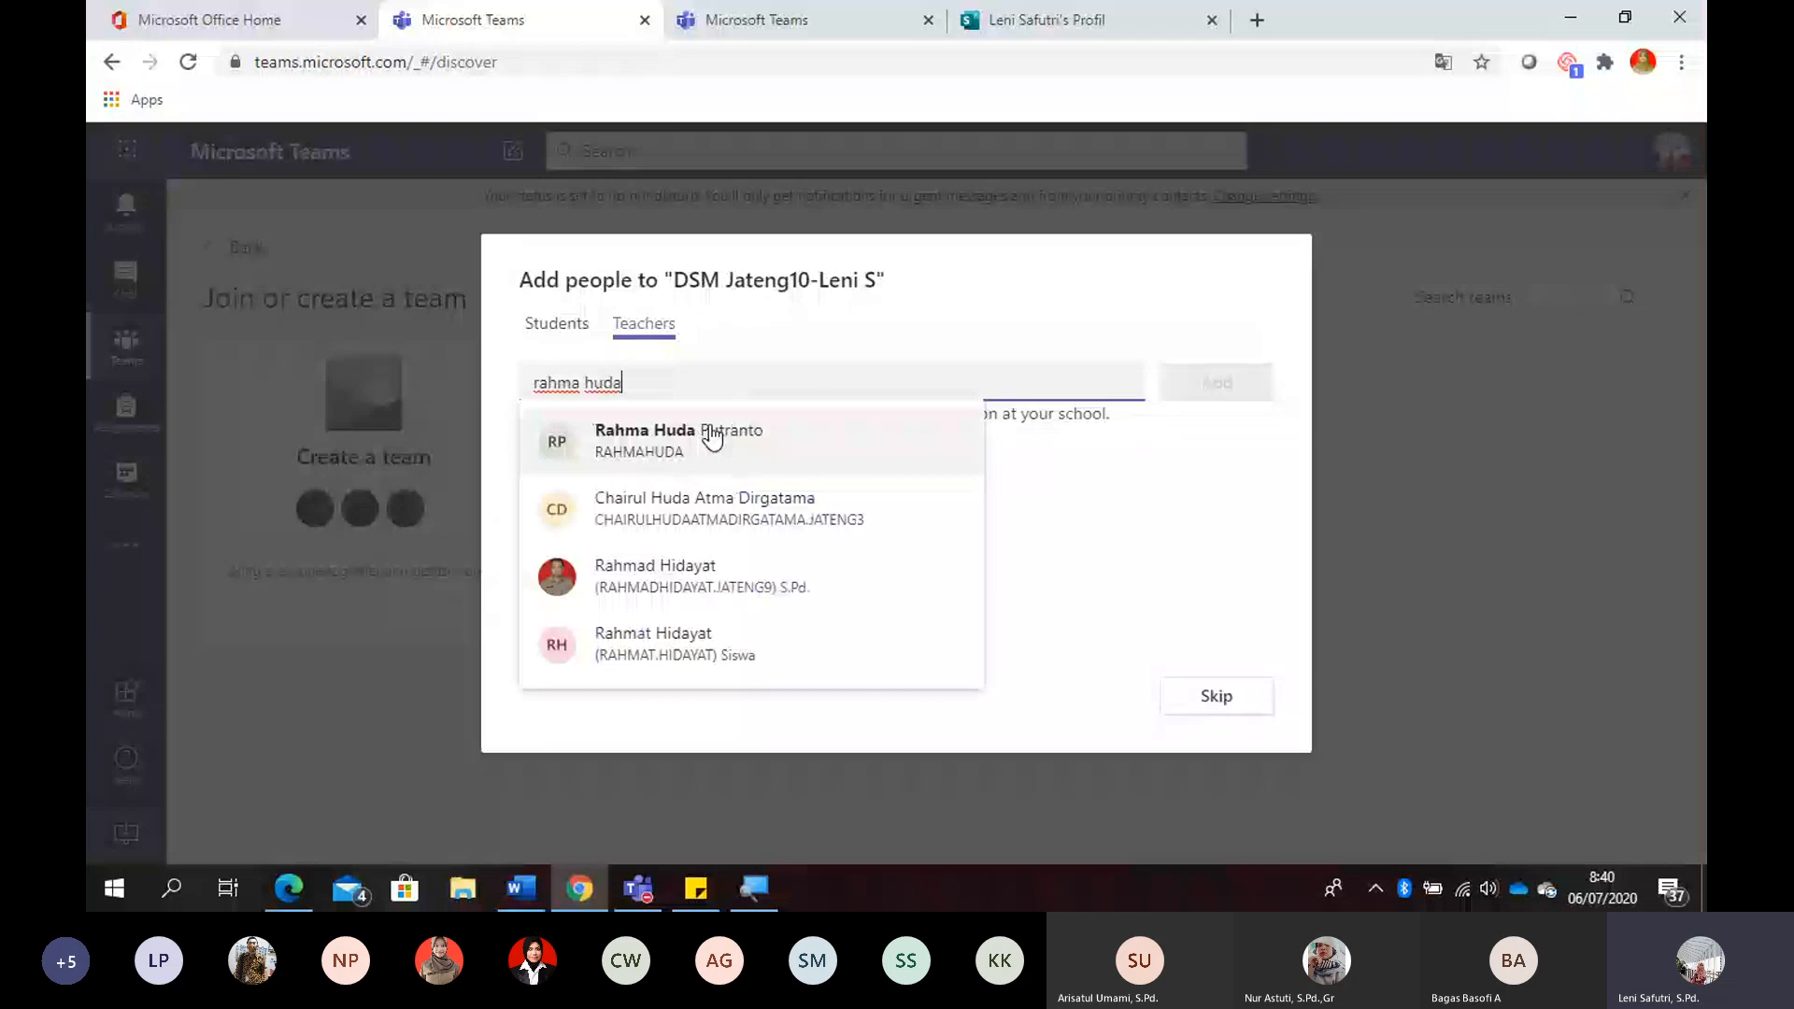
left_click(712, 436)
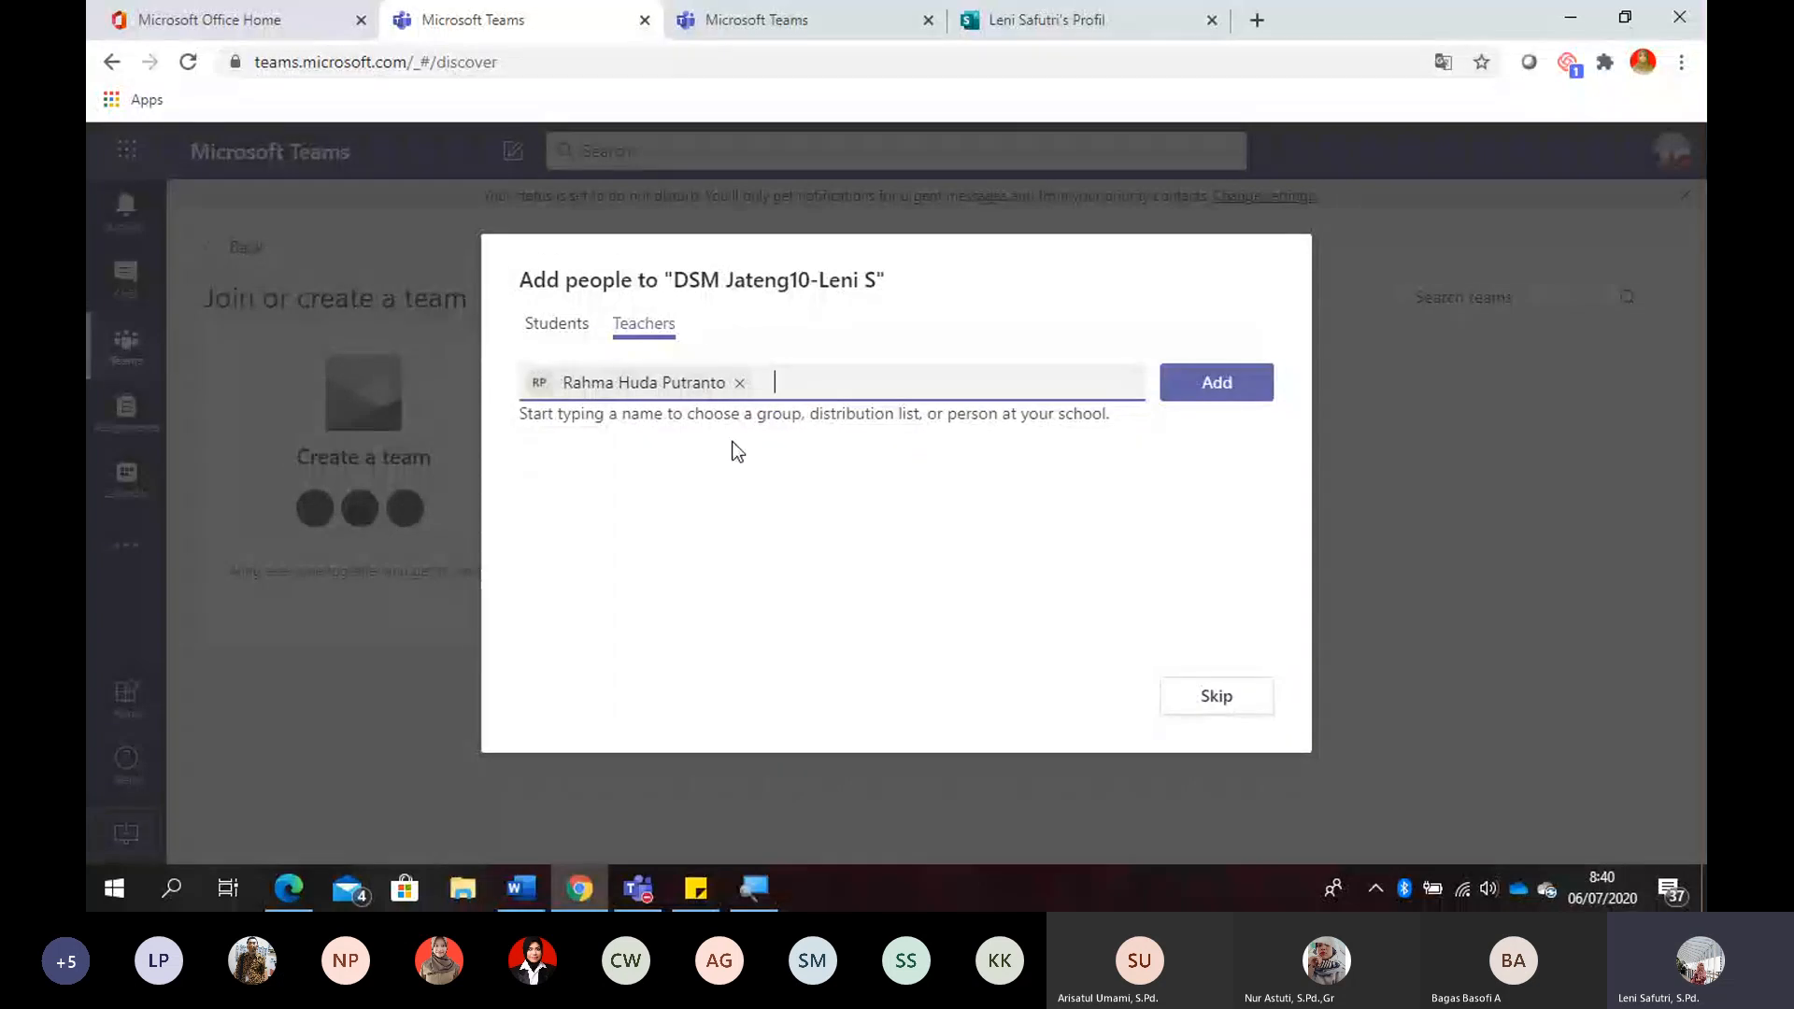
left_click(550, 326)
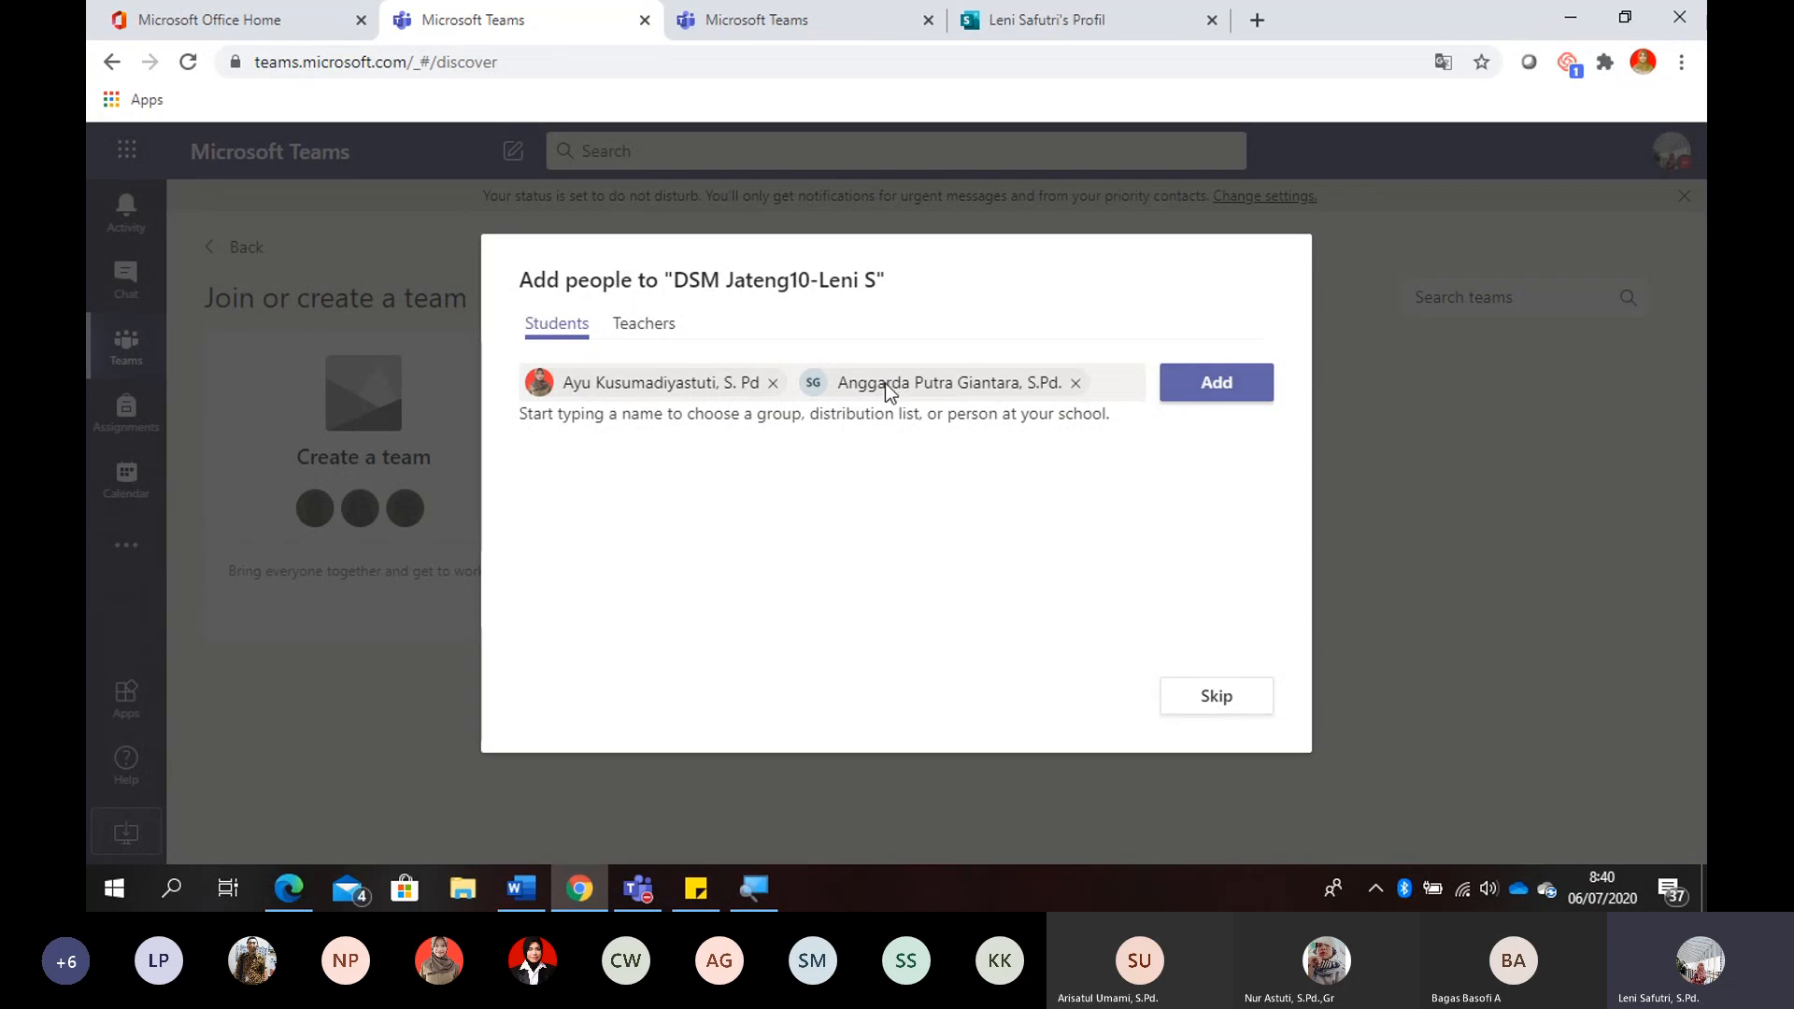
left_click(646, 342)
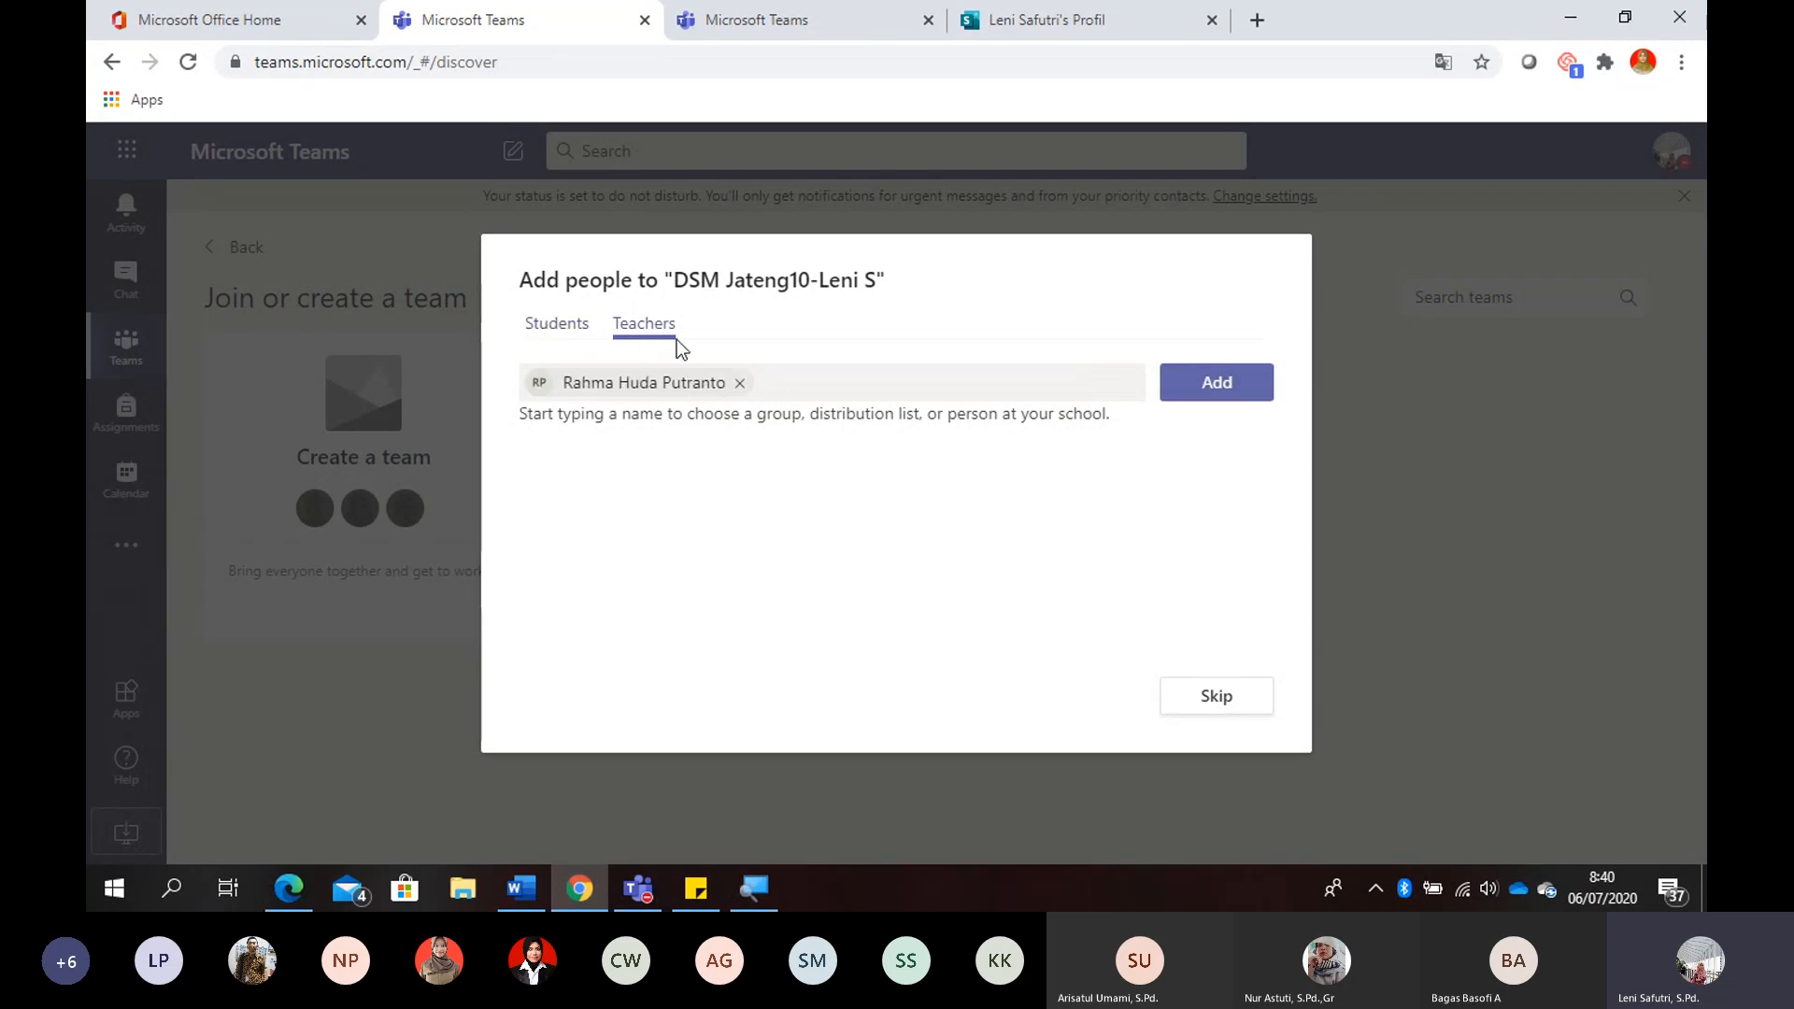
left_click(796, 384)
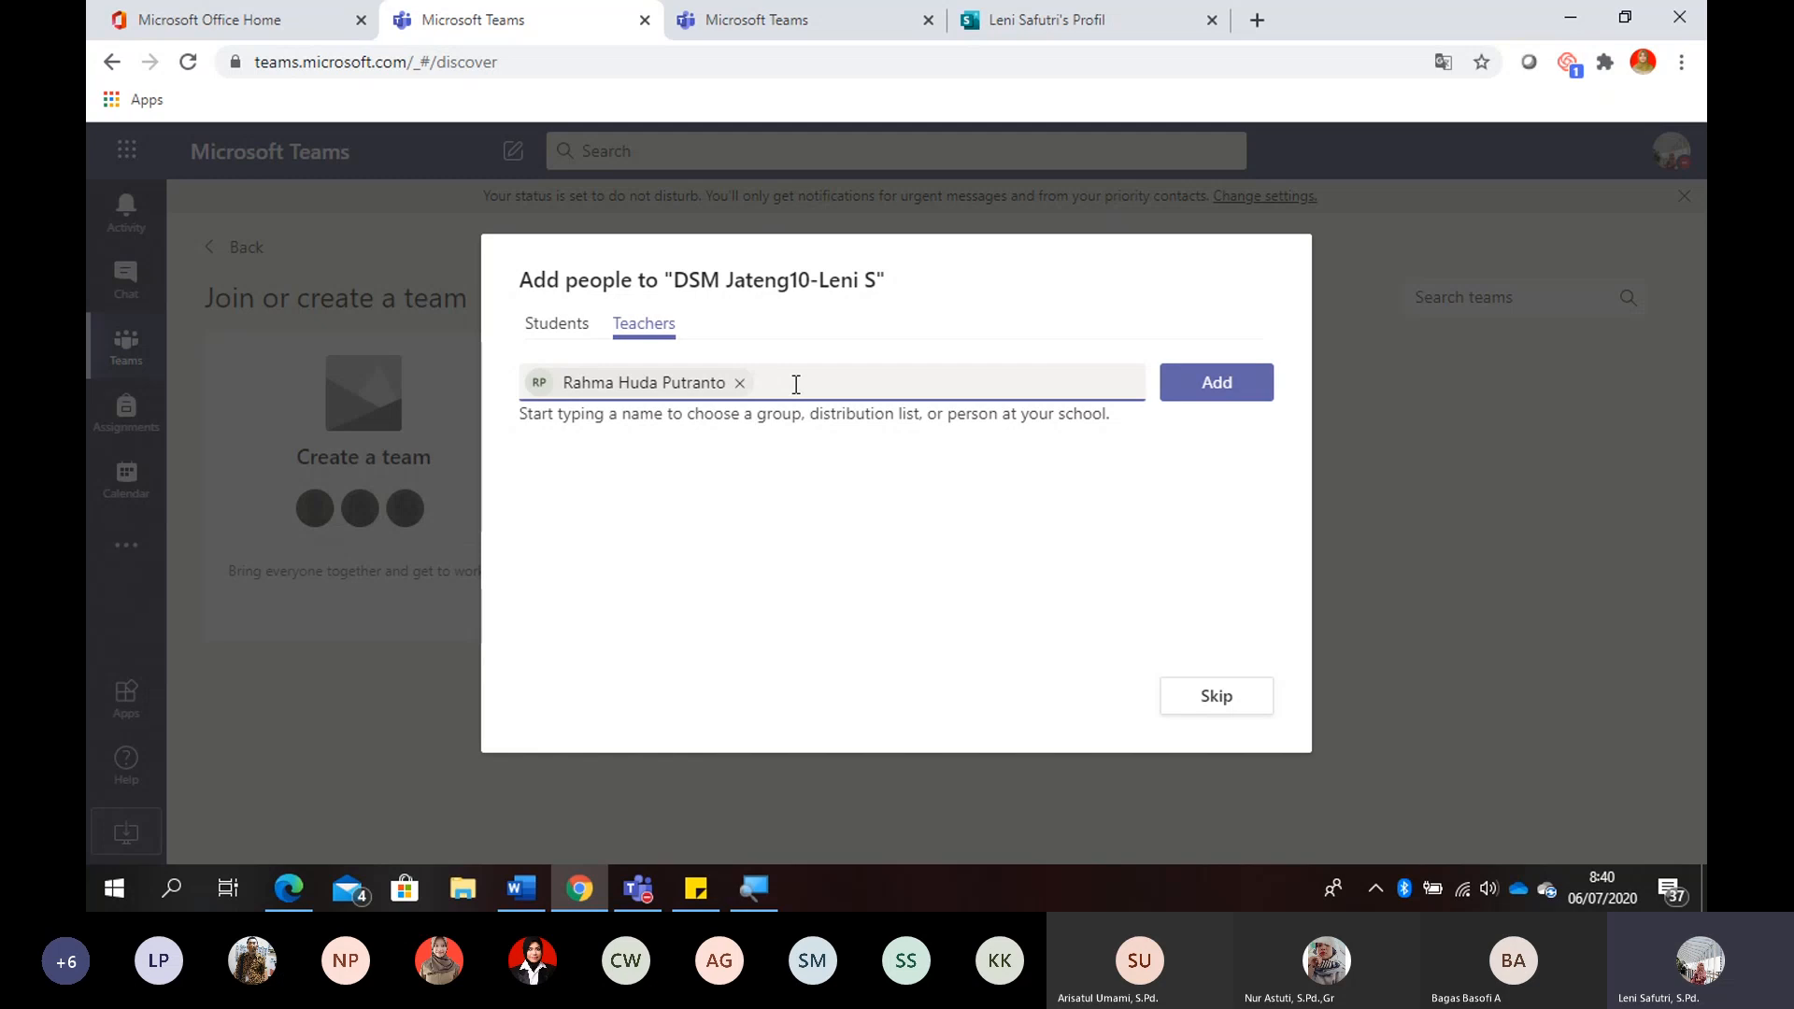
type("leni")
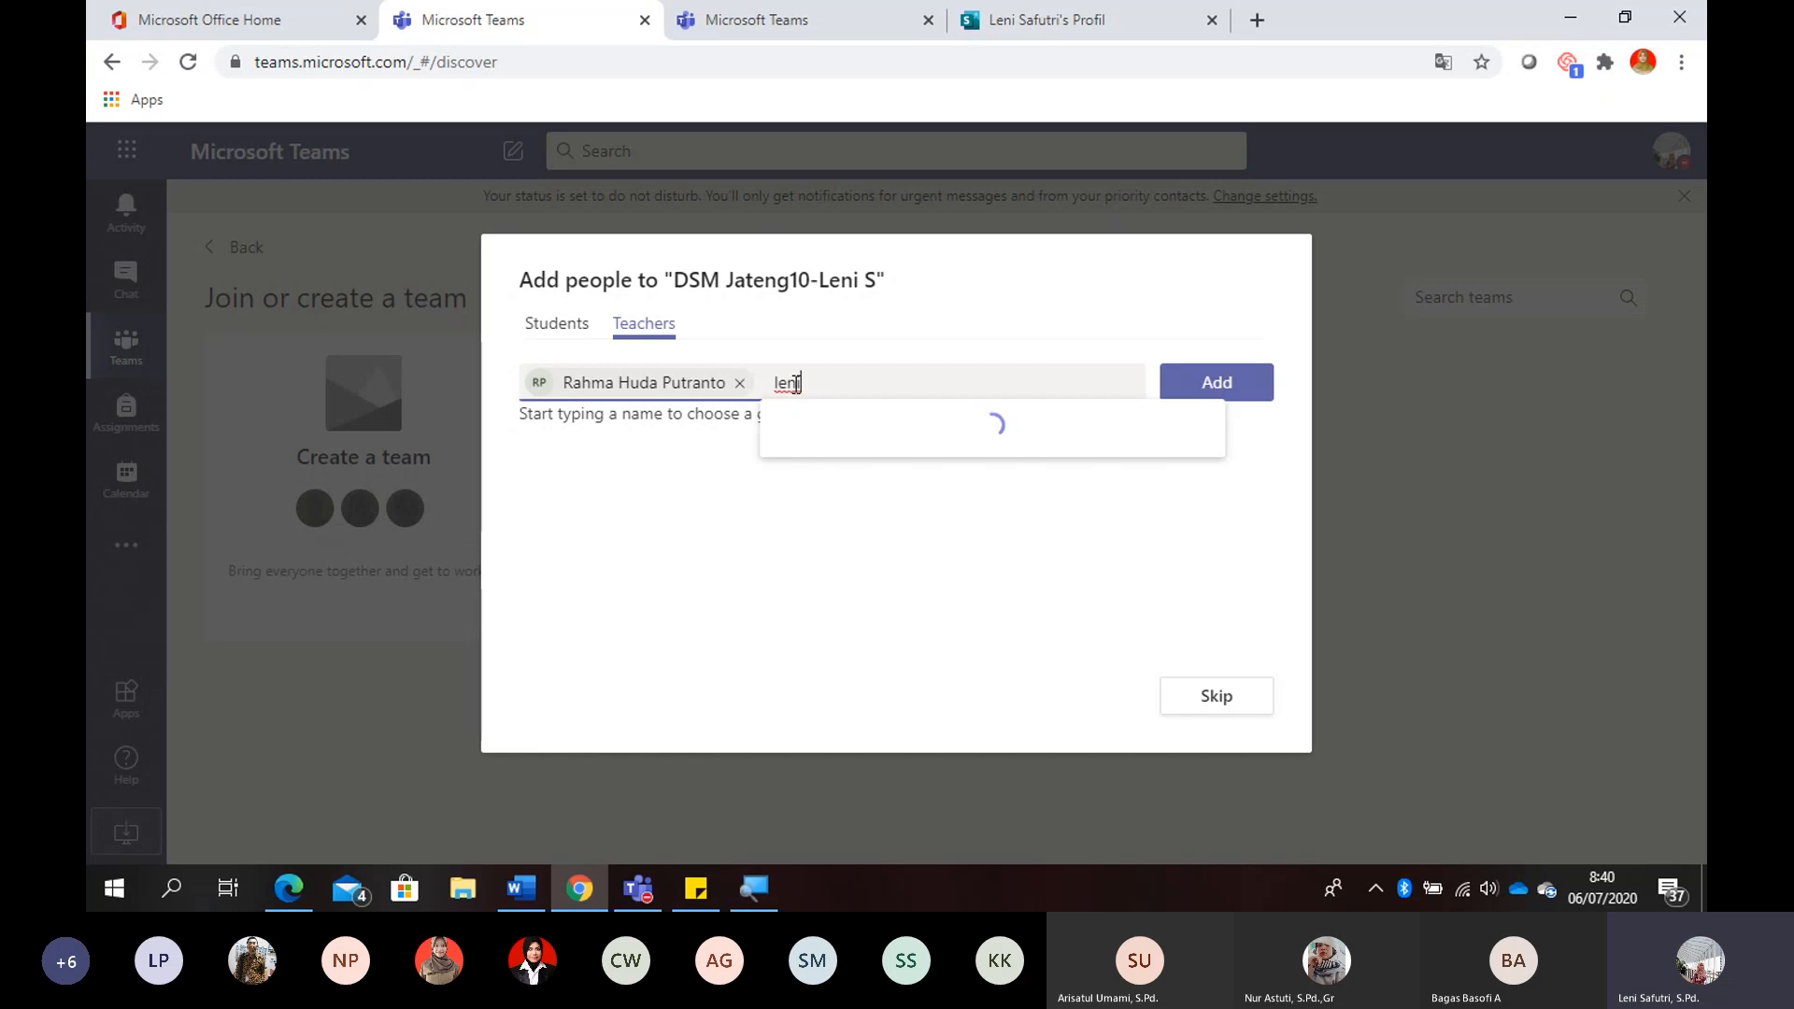
type("s")
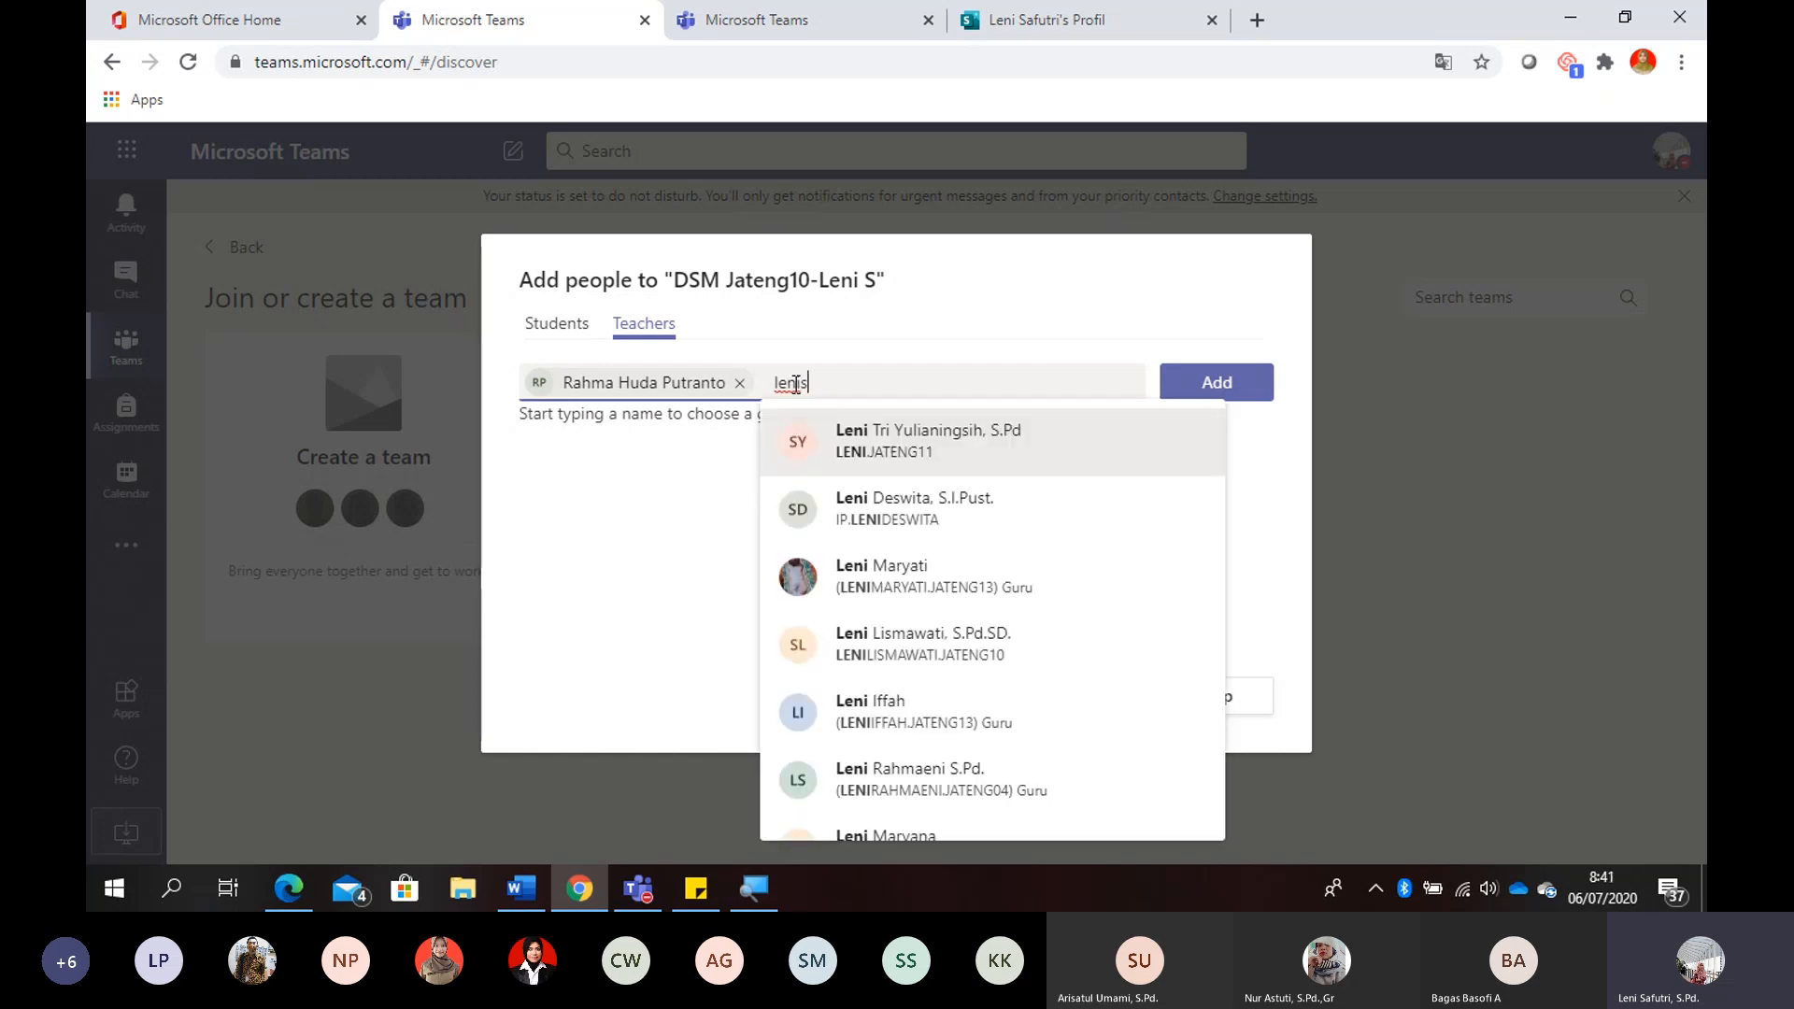
type("a")
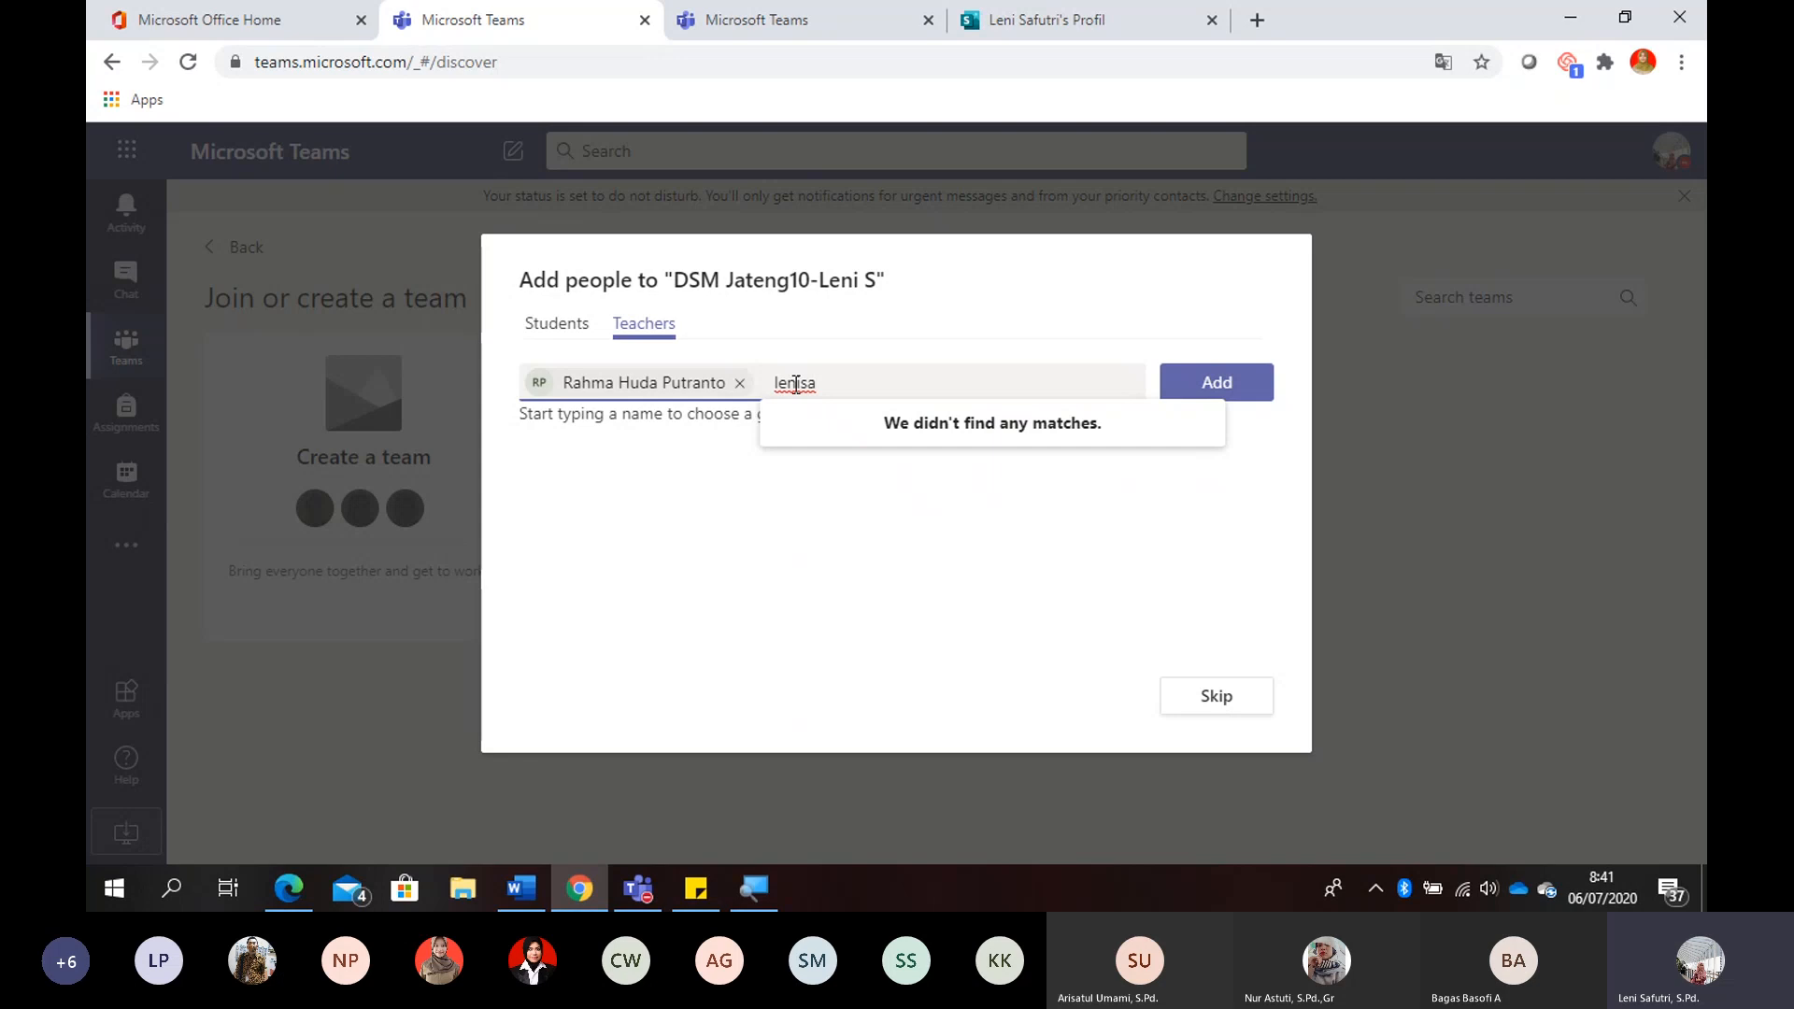
key("BackSpace")
key("BackSpace")
key("BackSpace")
key("BackSpace")
key("BackSpace")
key("BackSpace")
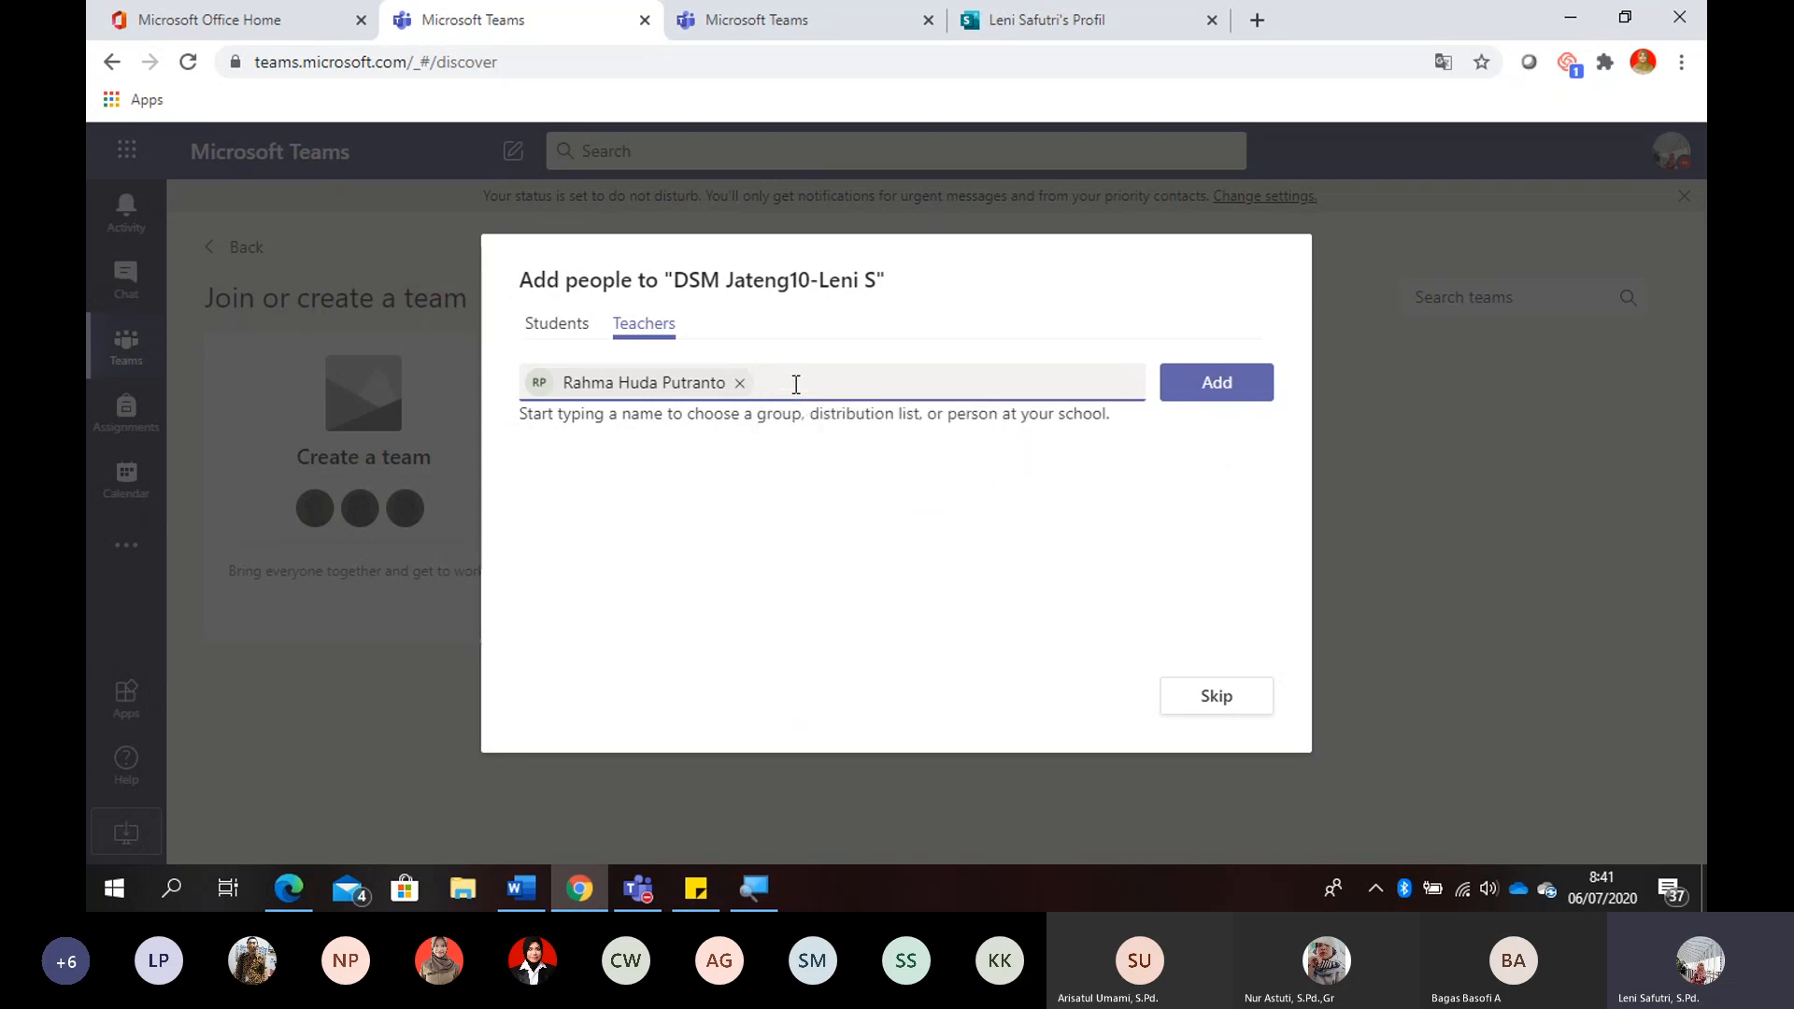
- Add the selected teacher and both selected students to the team, and finish adding people
left_click(1220, 380)
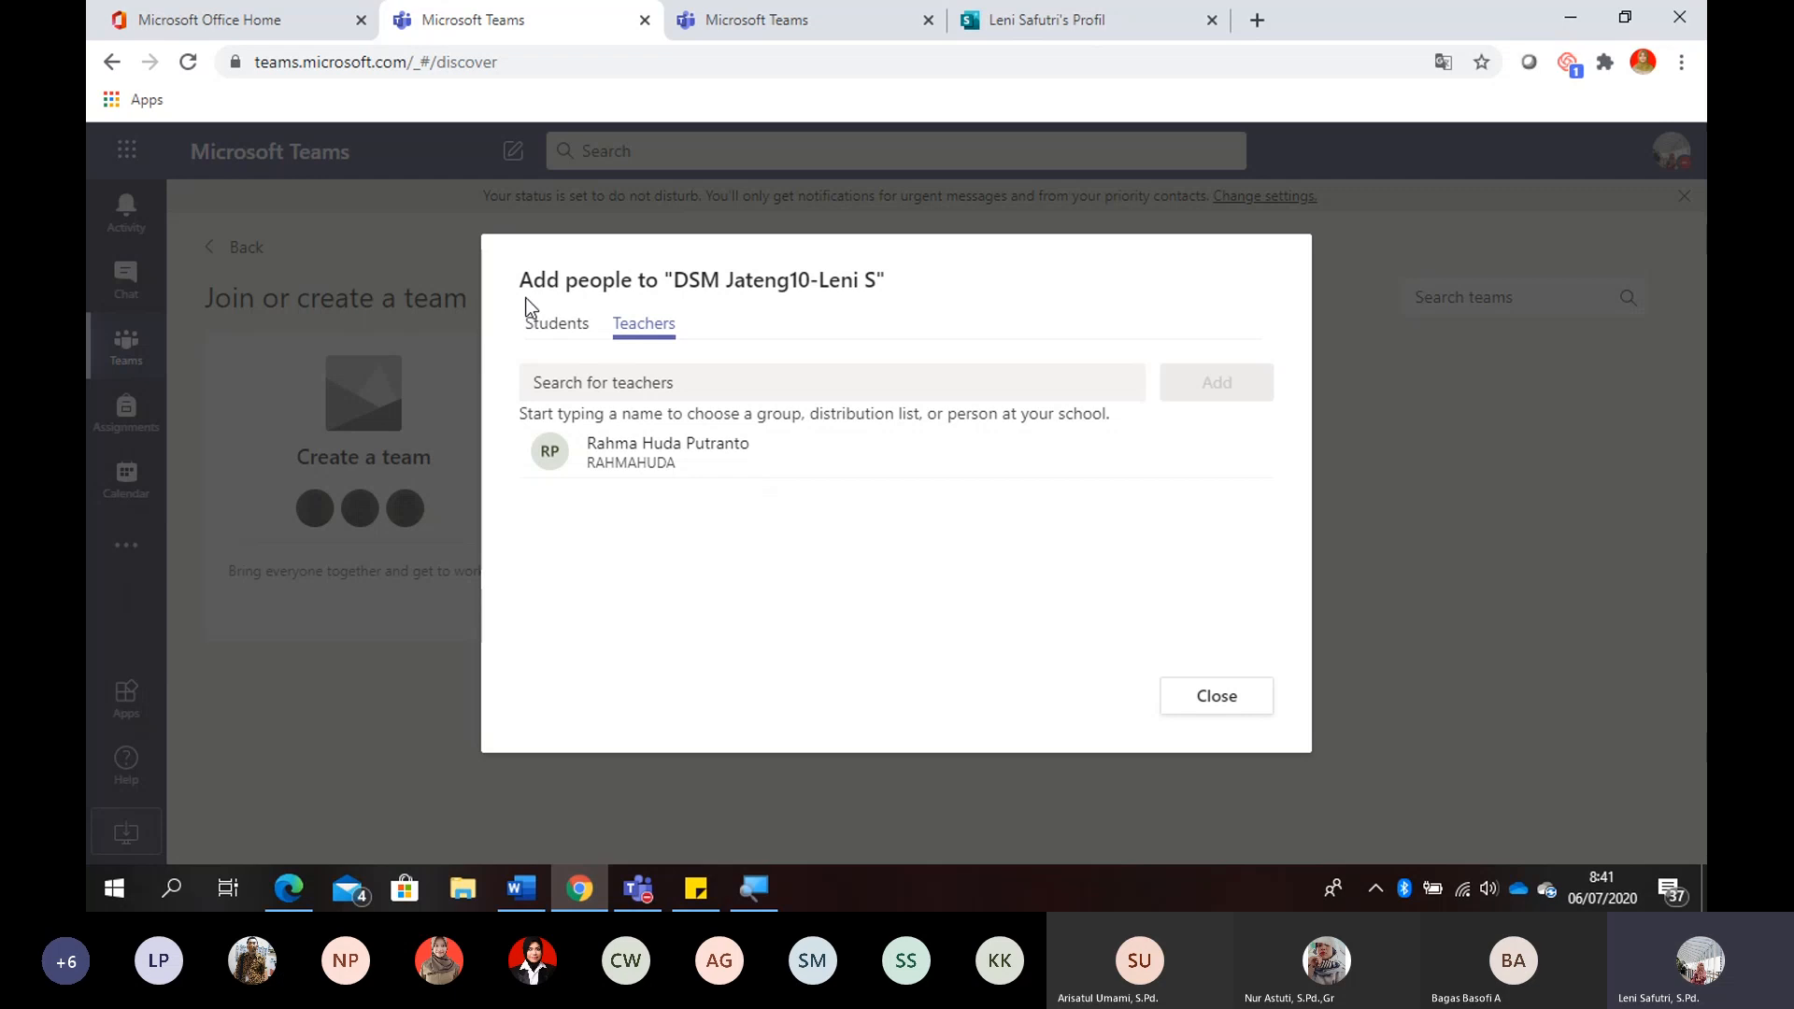
left_click(555, 323)
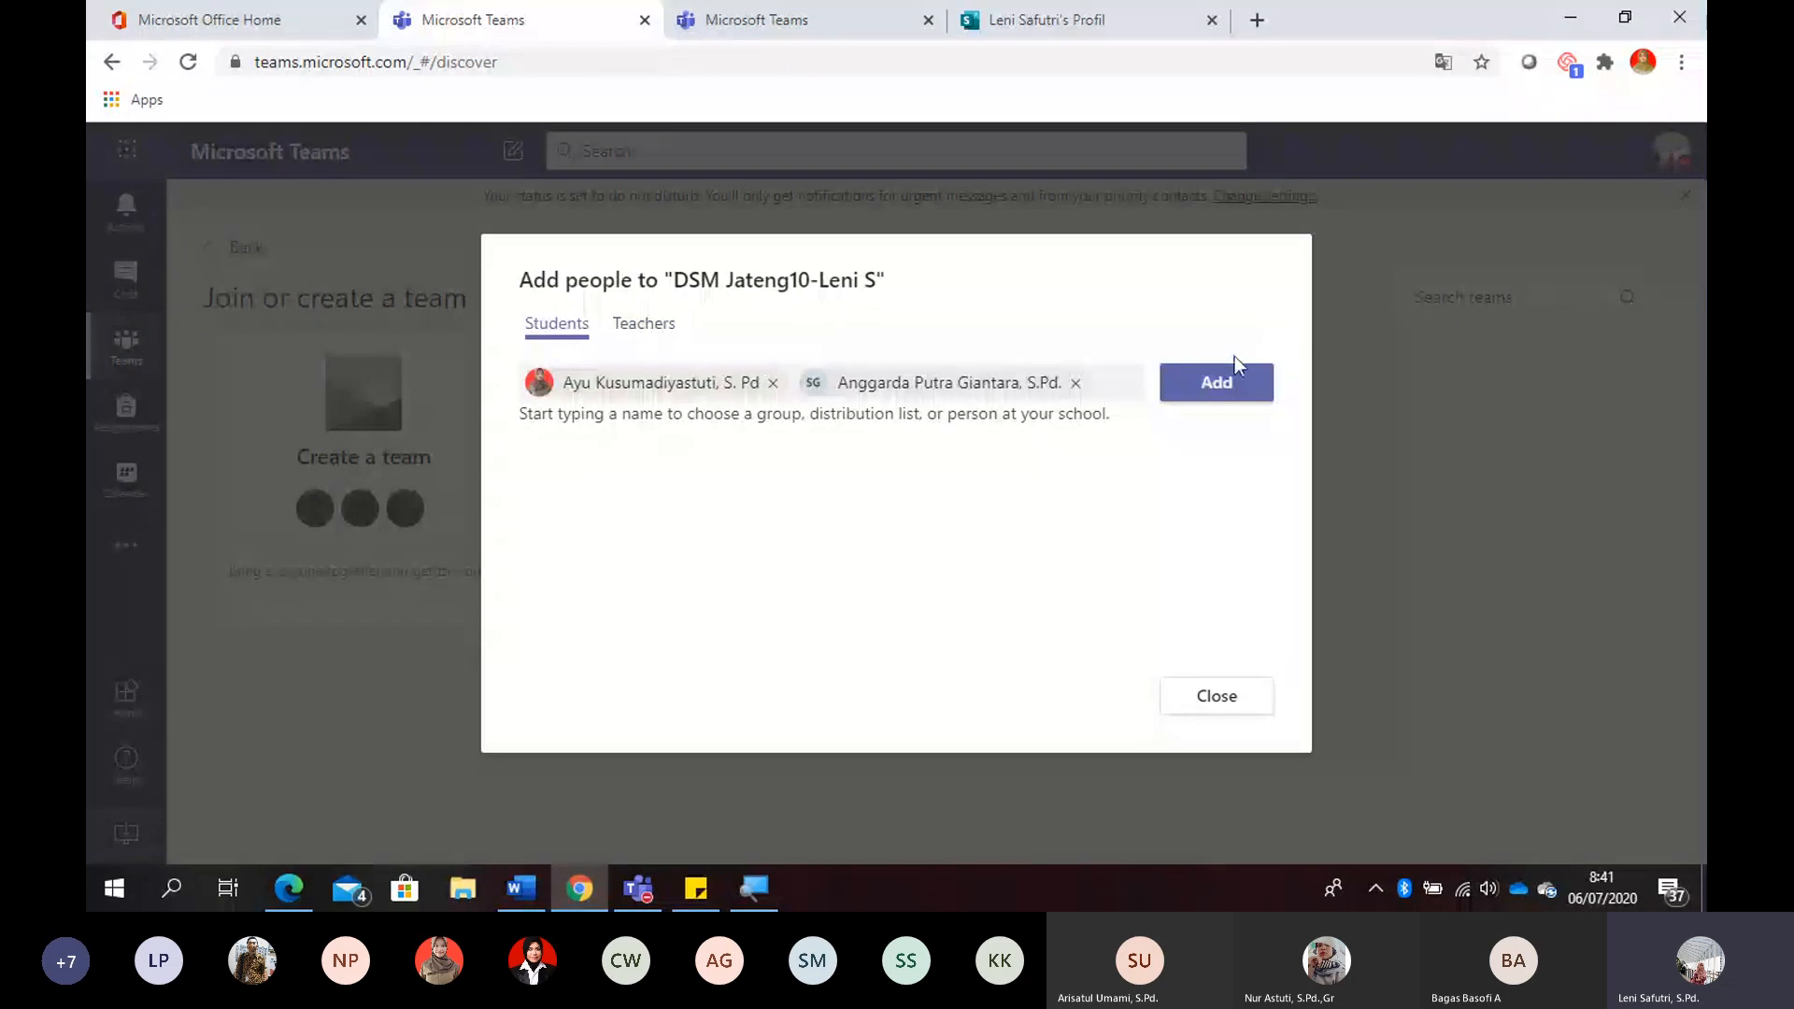
left_click(1215, 397)
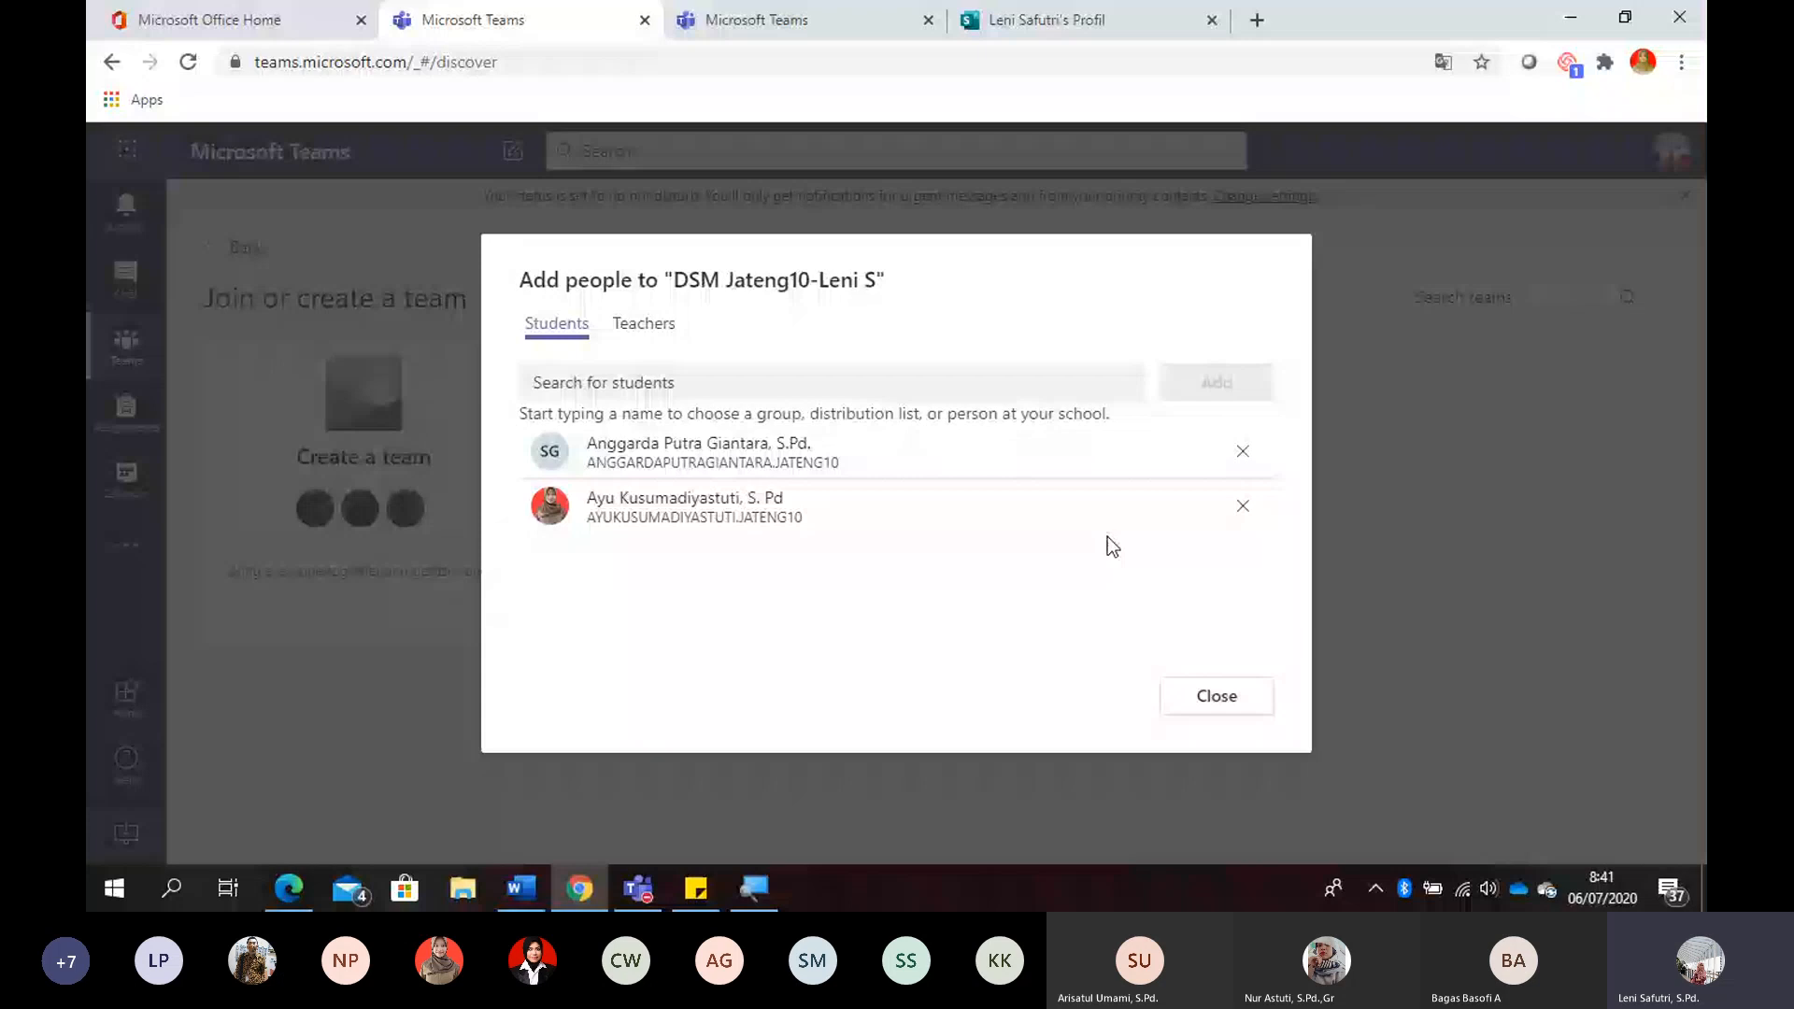
left_click(1205, 699)
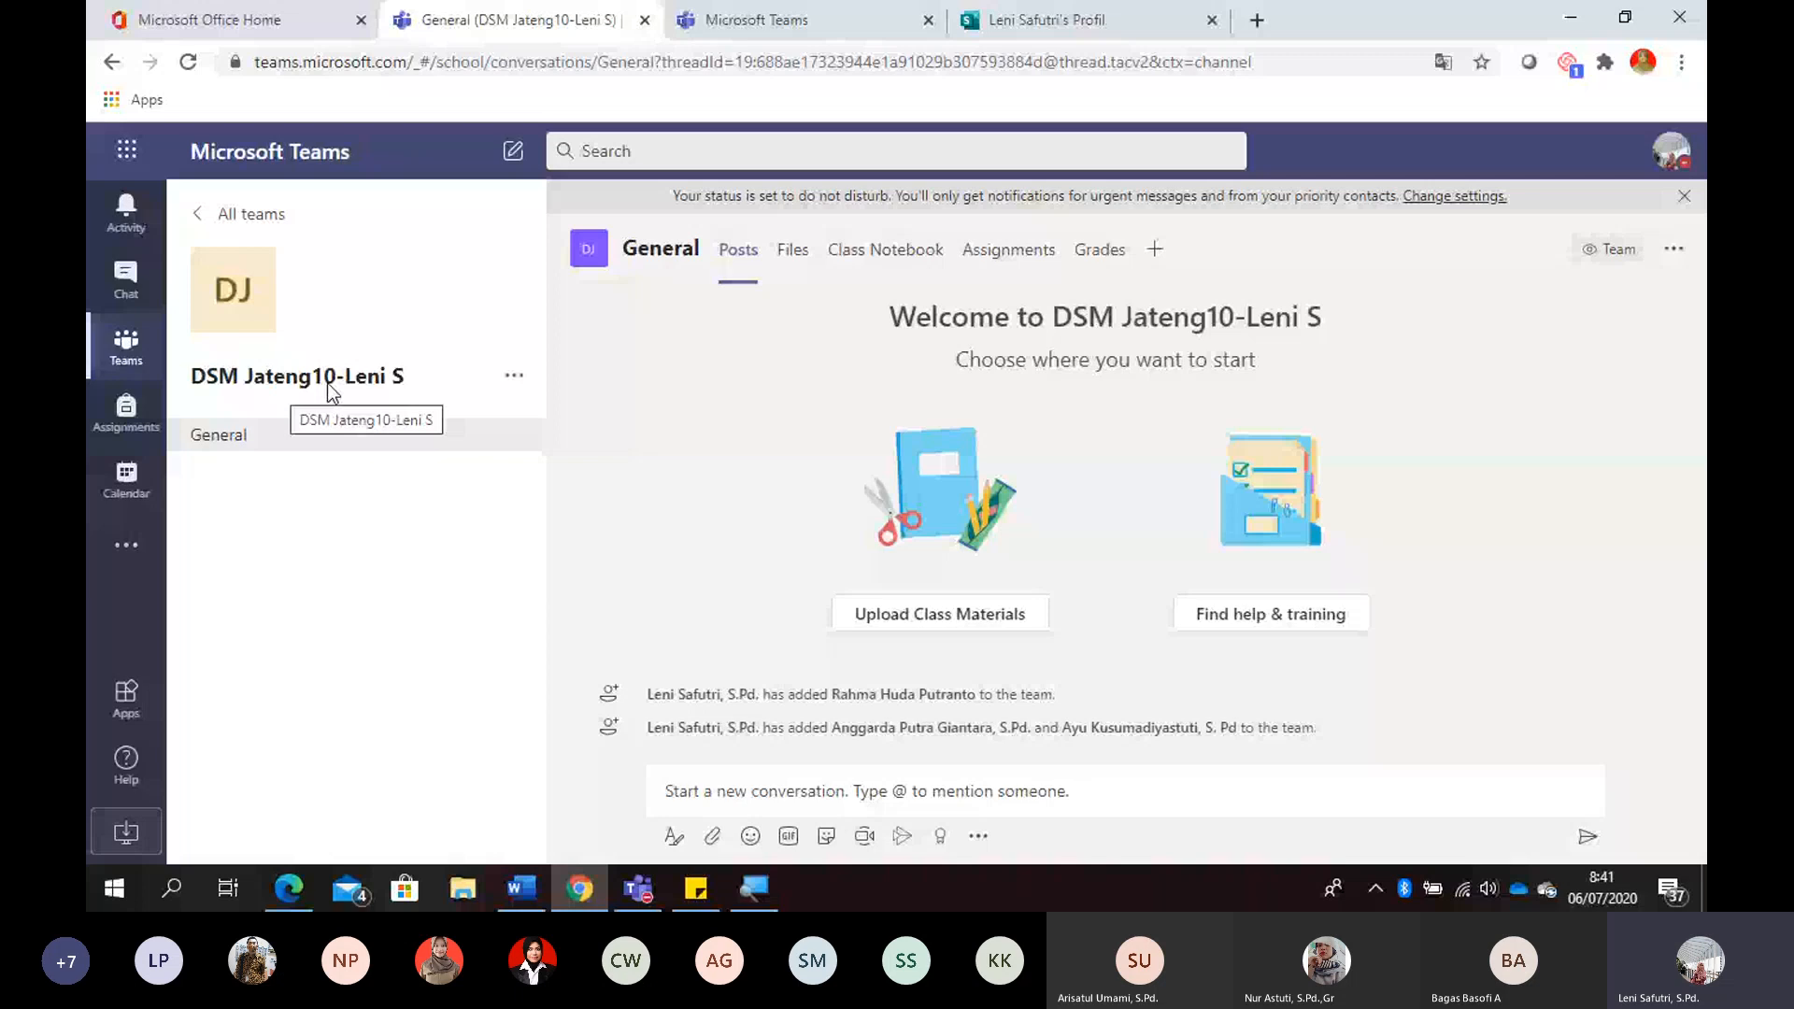
- Open the new team's management page and review its owners and its members and guests
left_click(514, 374)
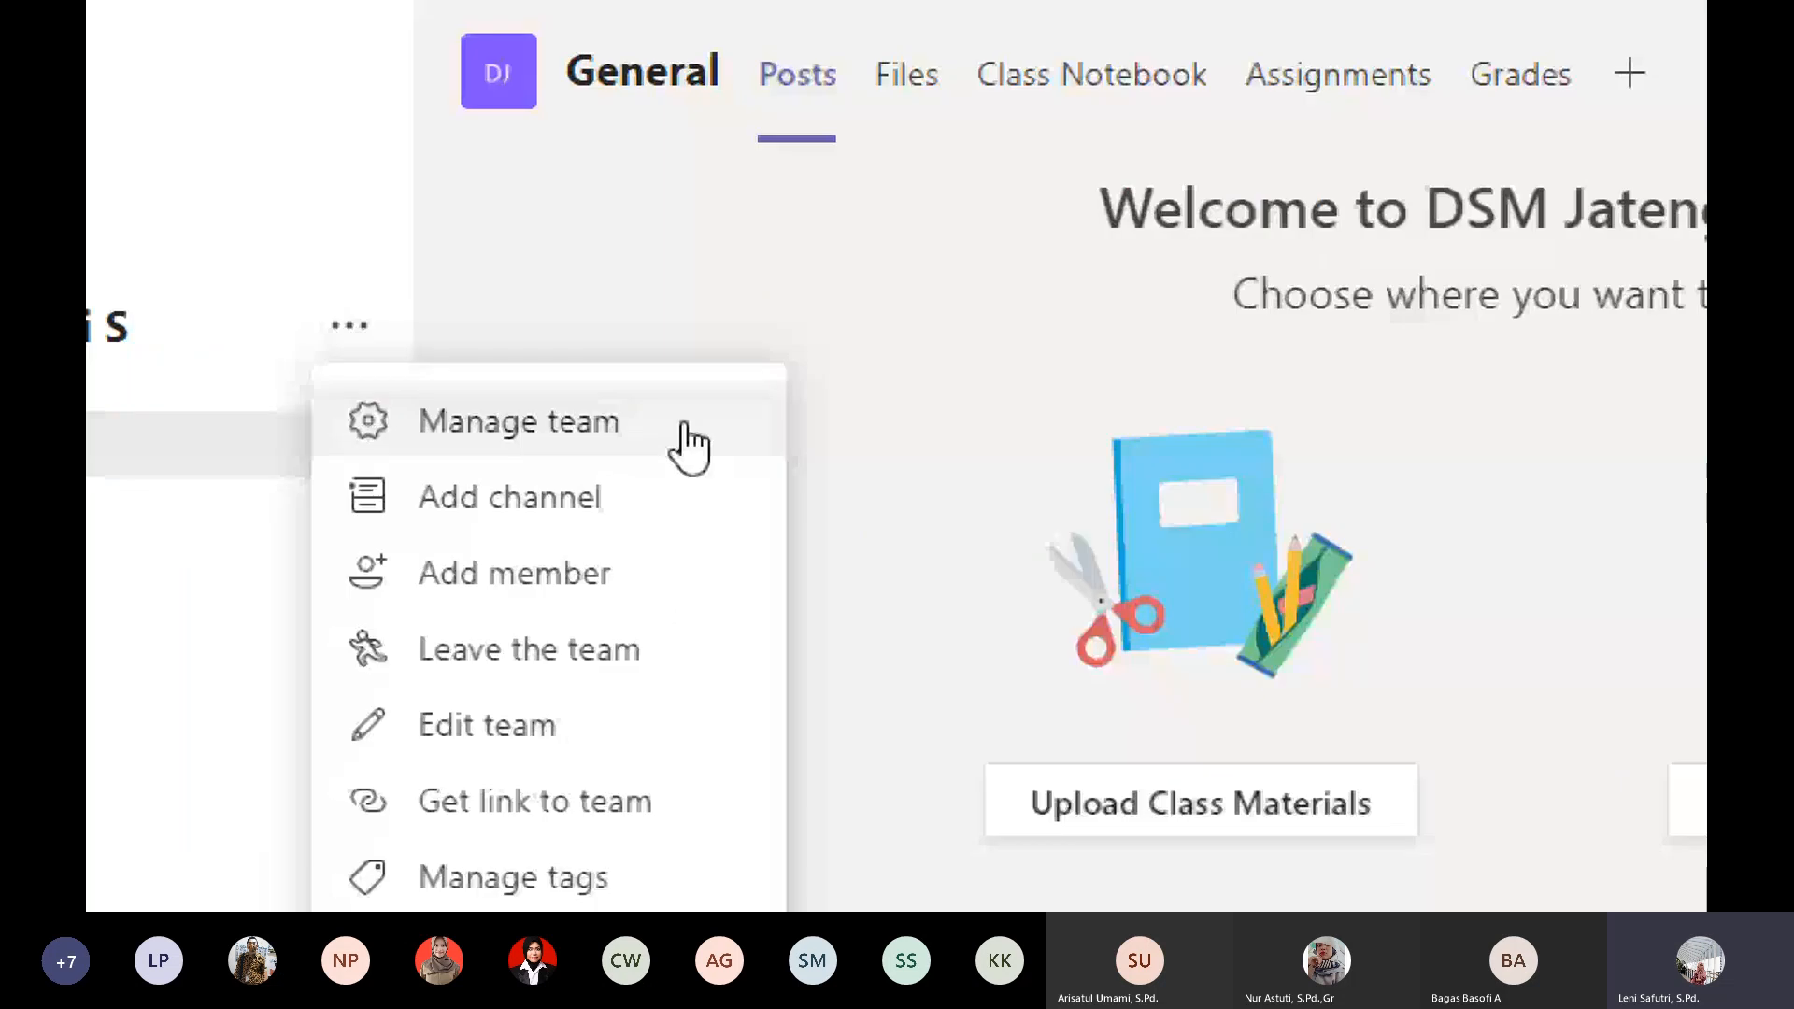
left_click(685, 426)
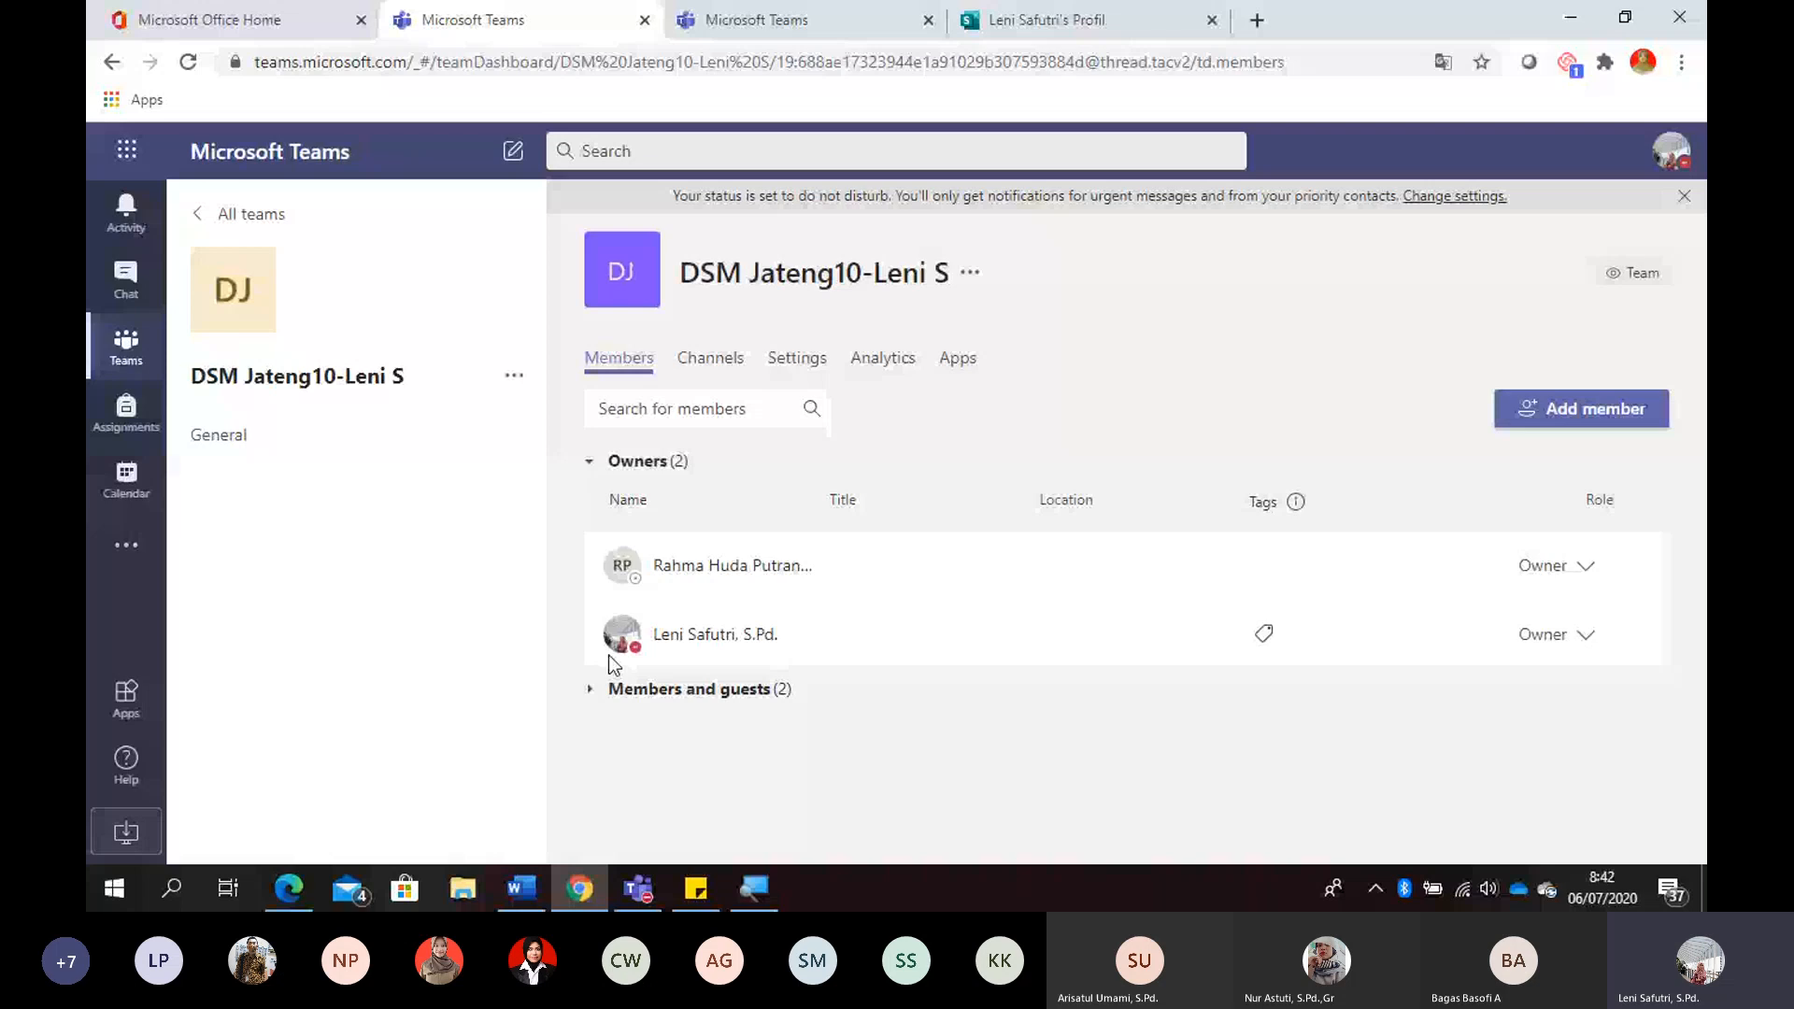
left_click(644, 689)
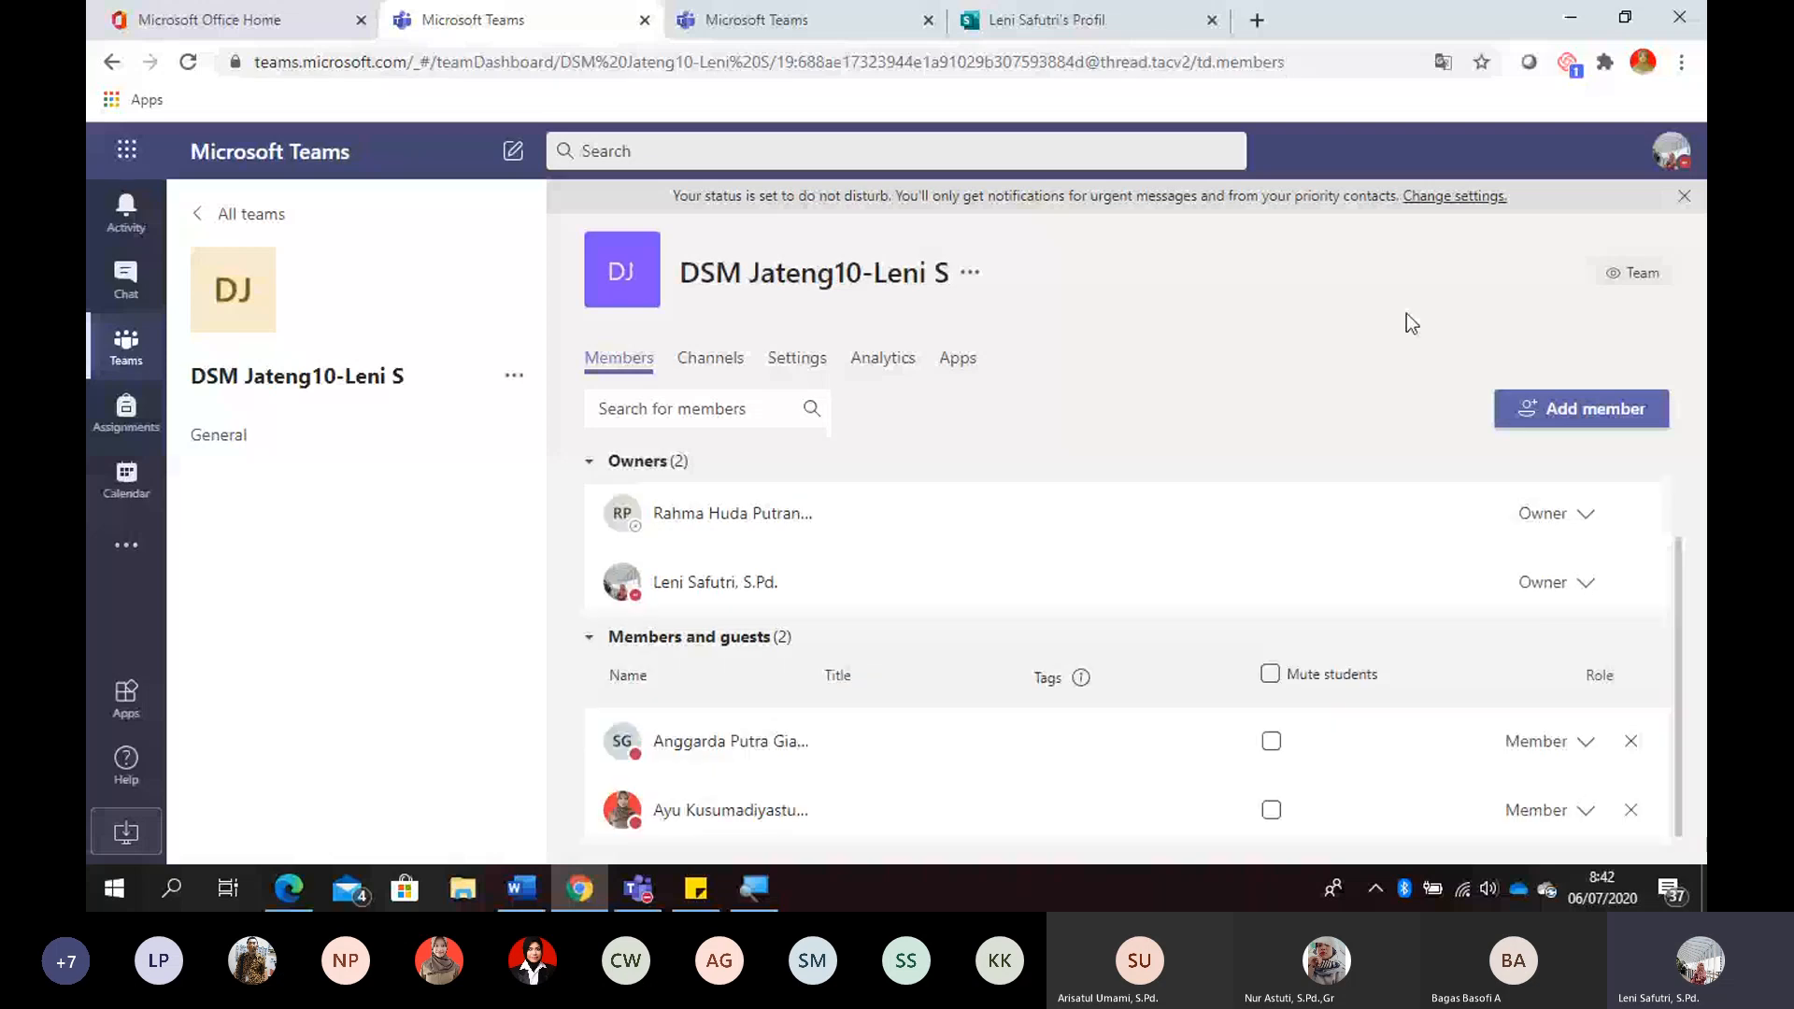
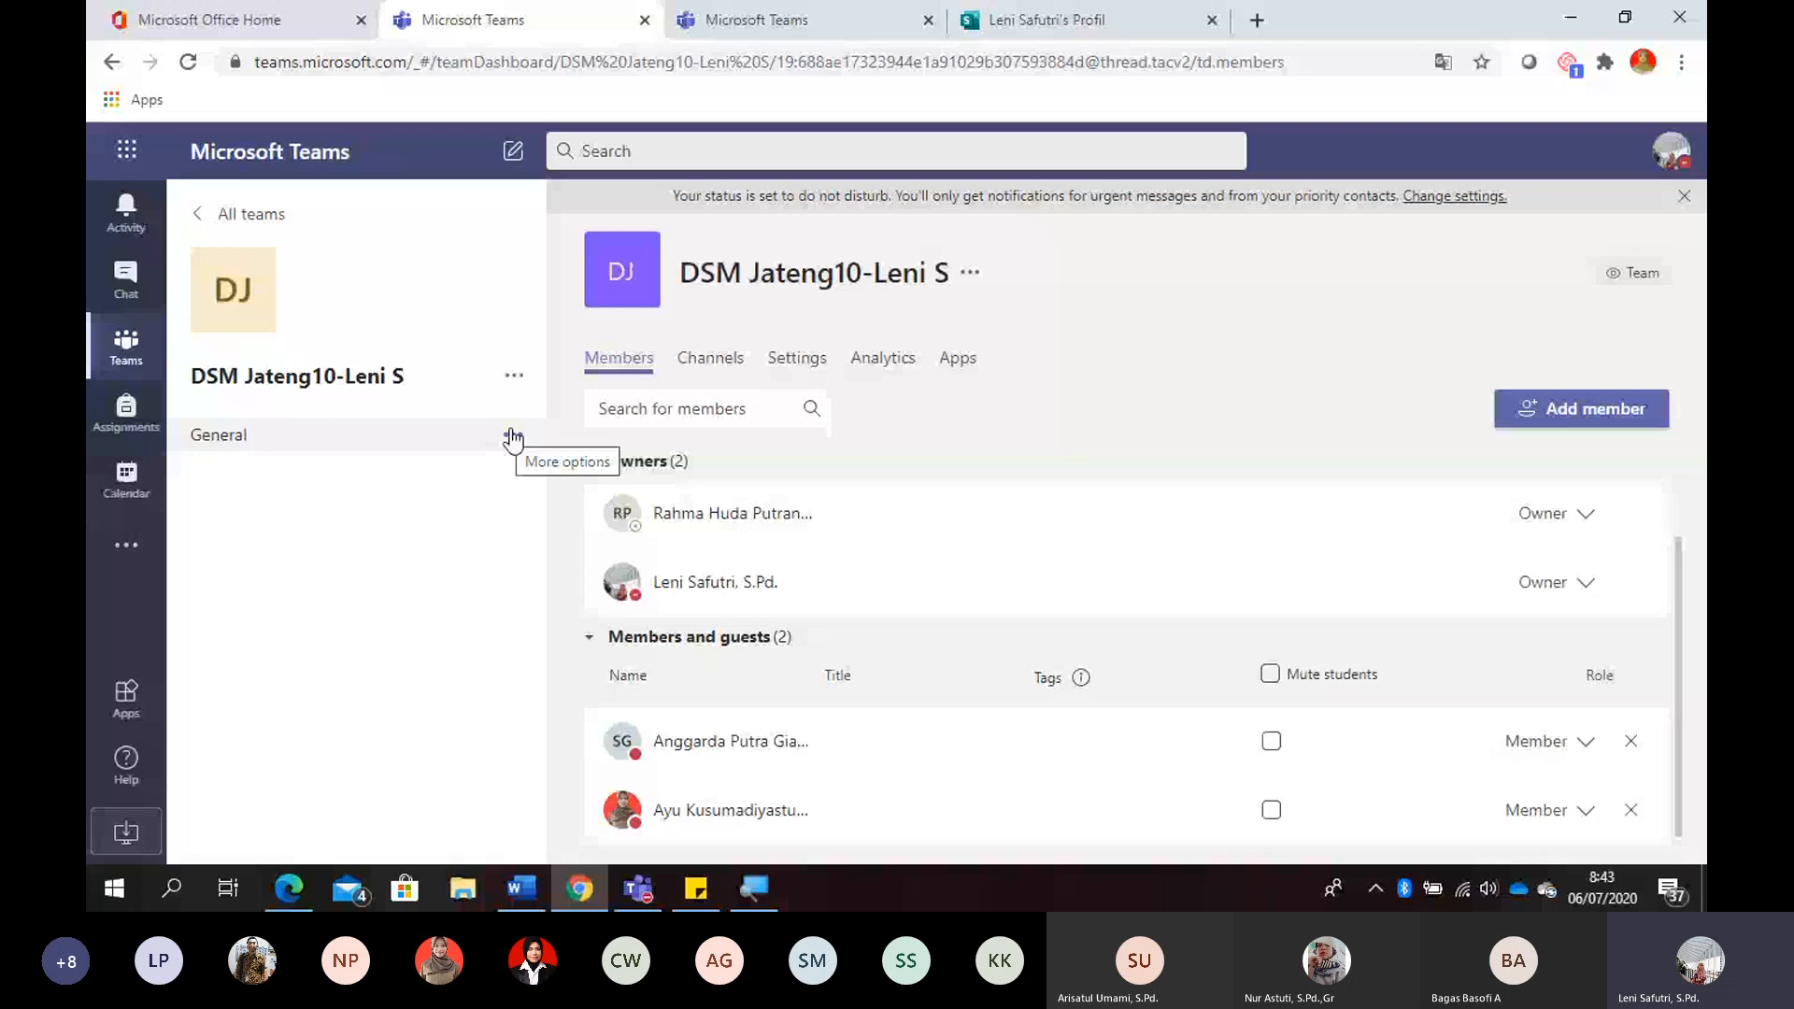
- Add a Materi channel to the team with Standard privacy, automatically shown in everyone's channel list
left_click(514, 374)
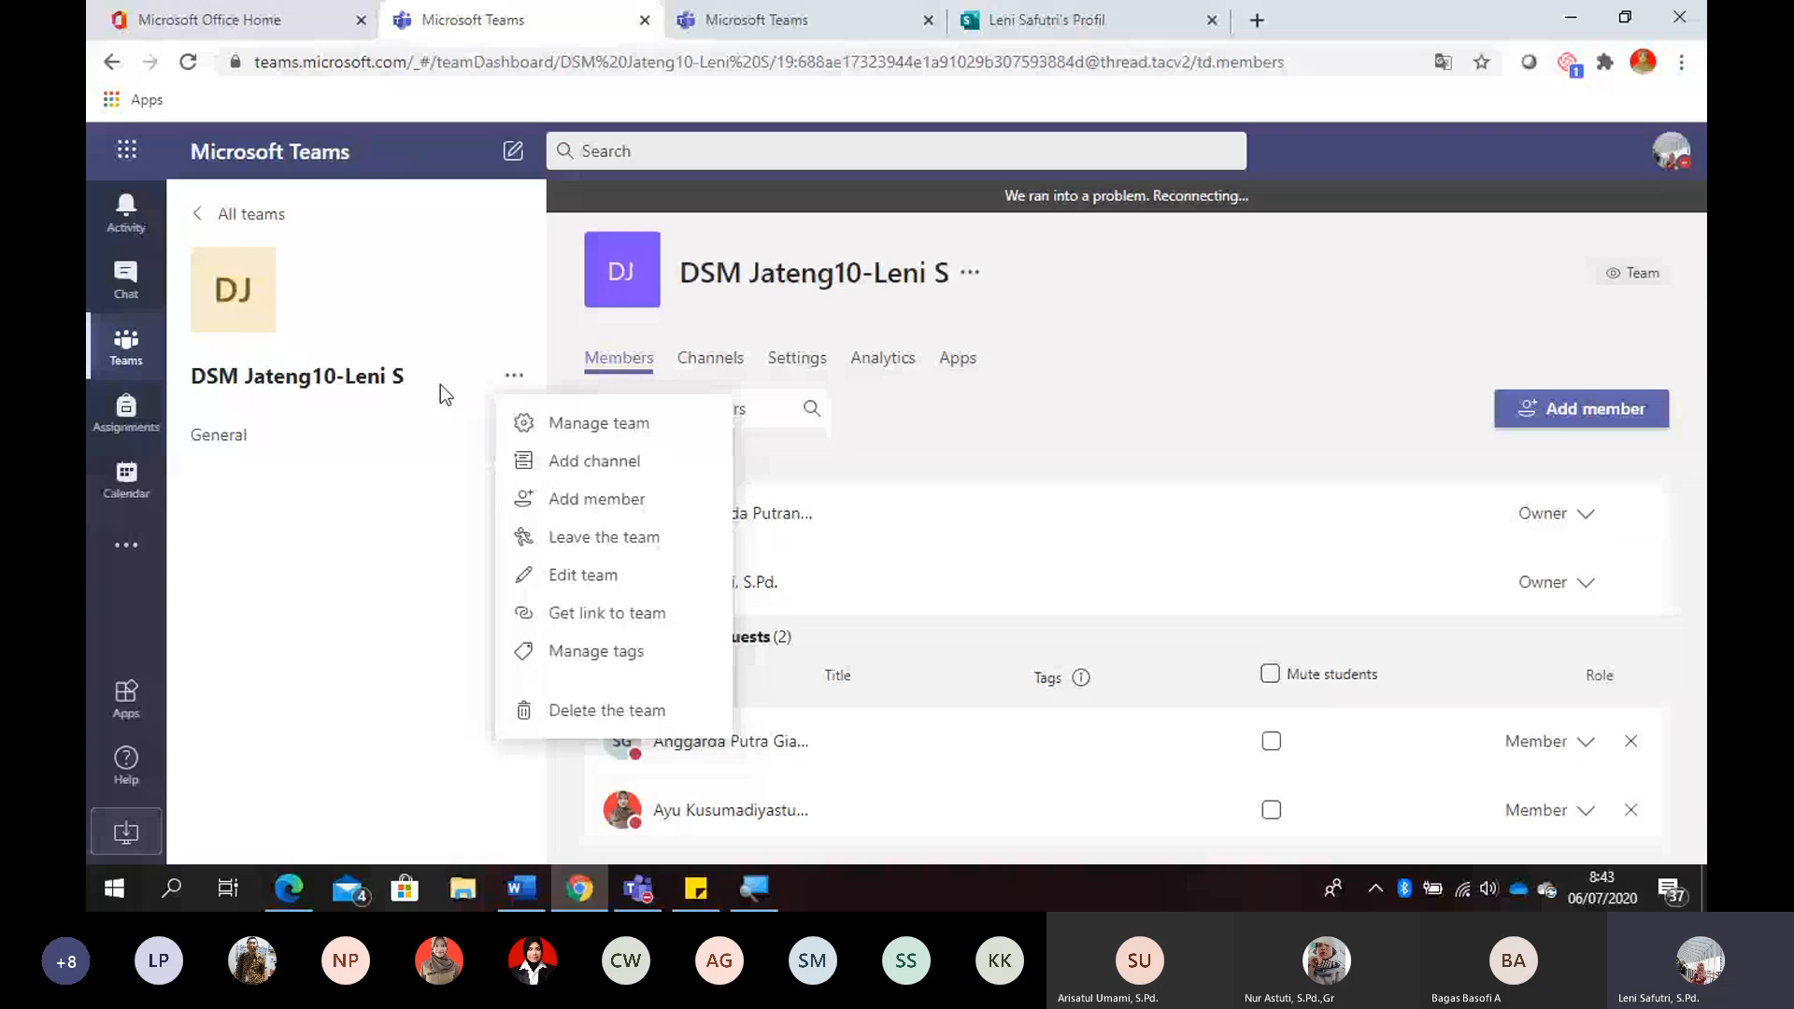
left_click(594, 461)
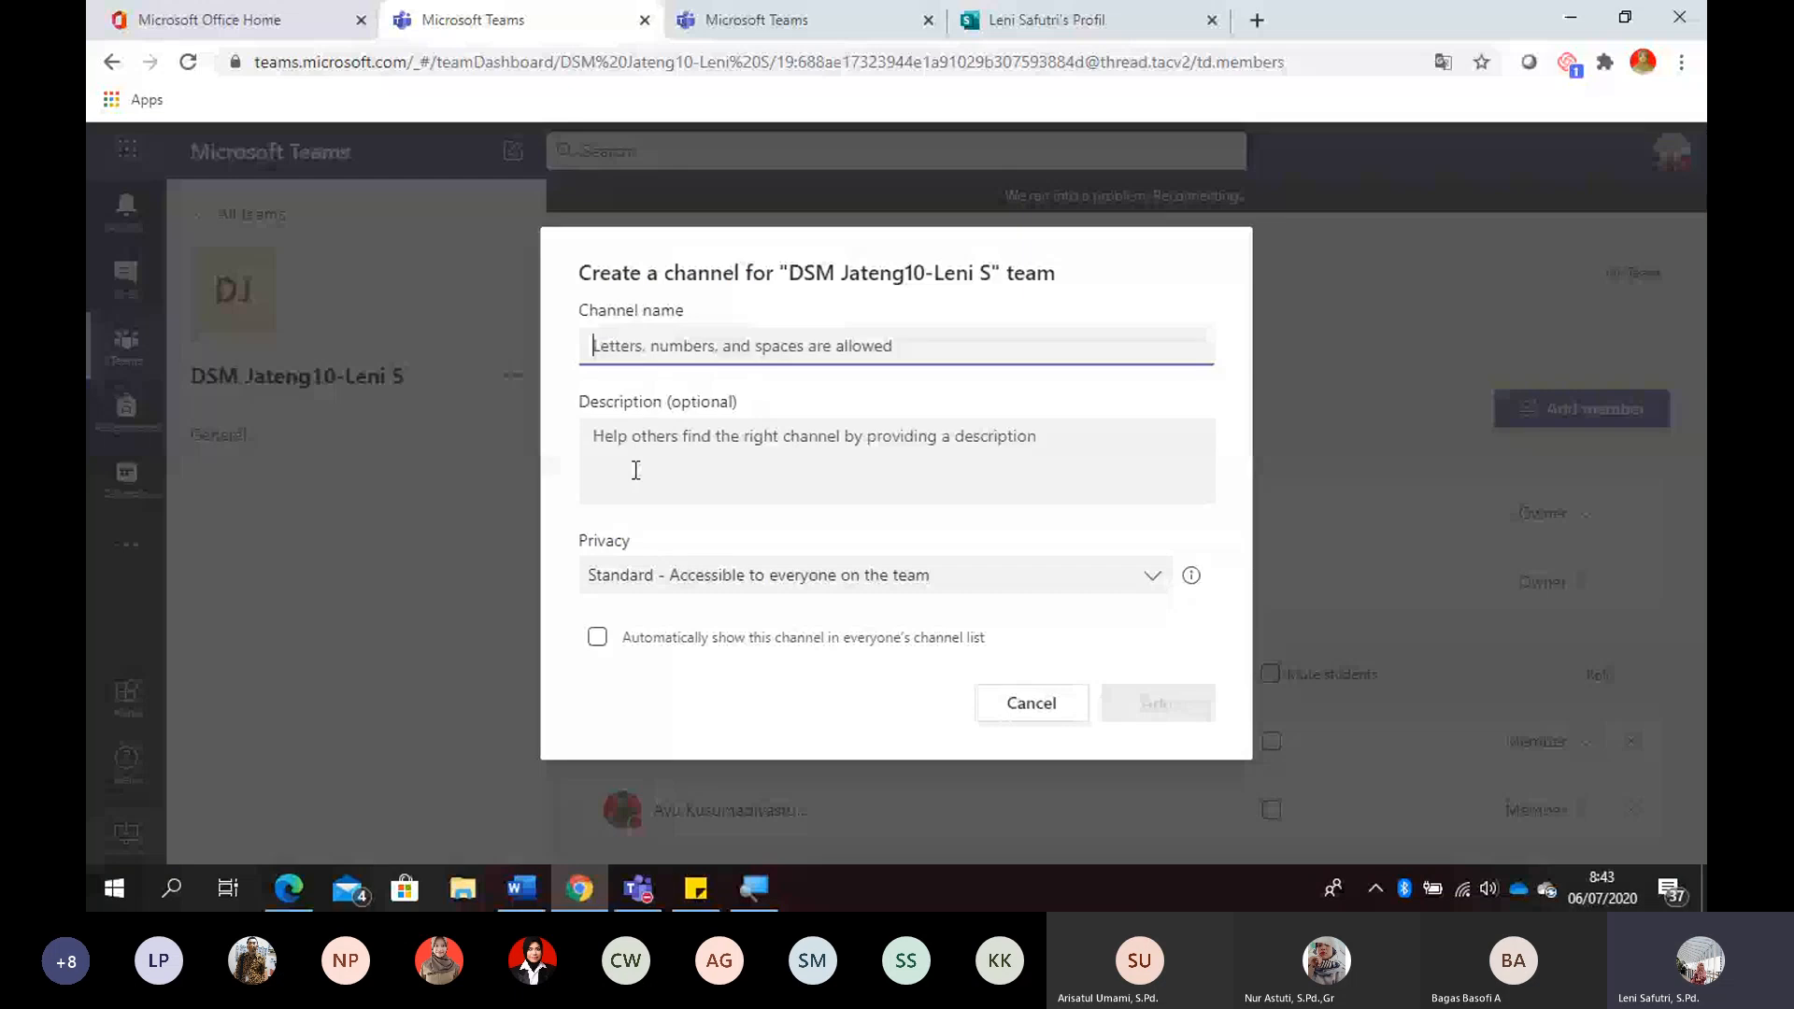
type("Materi")
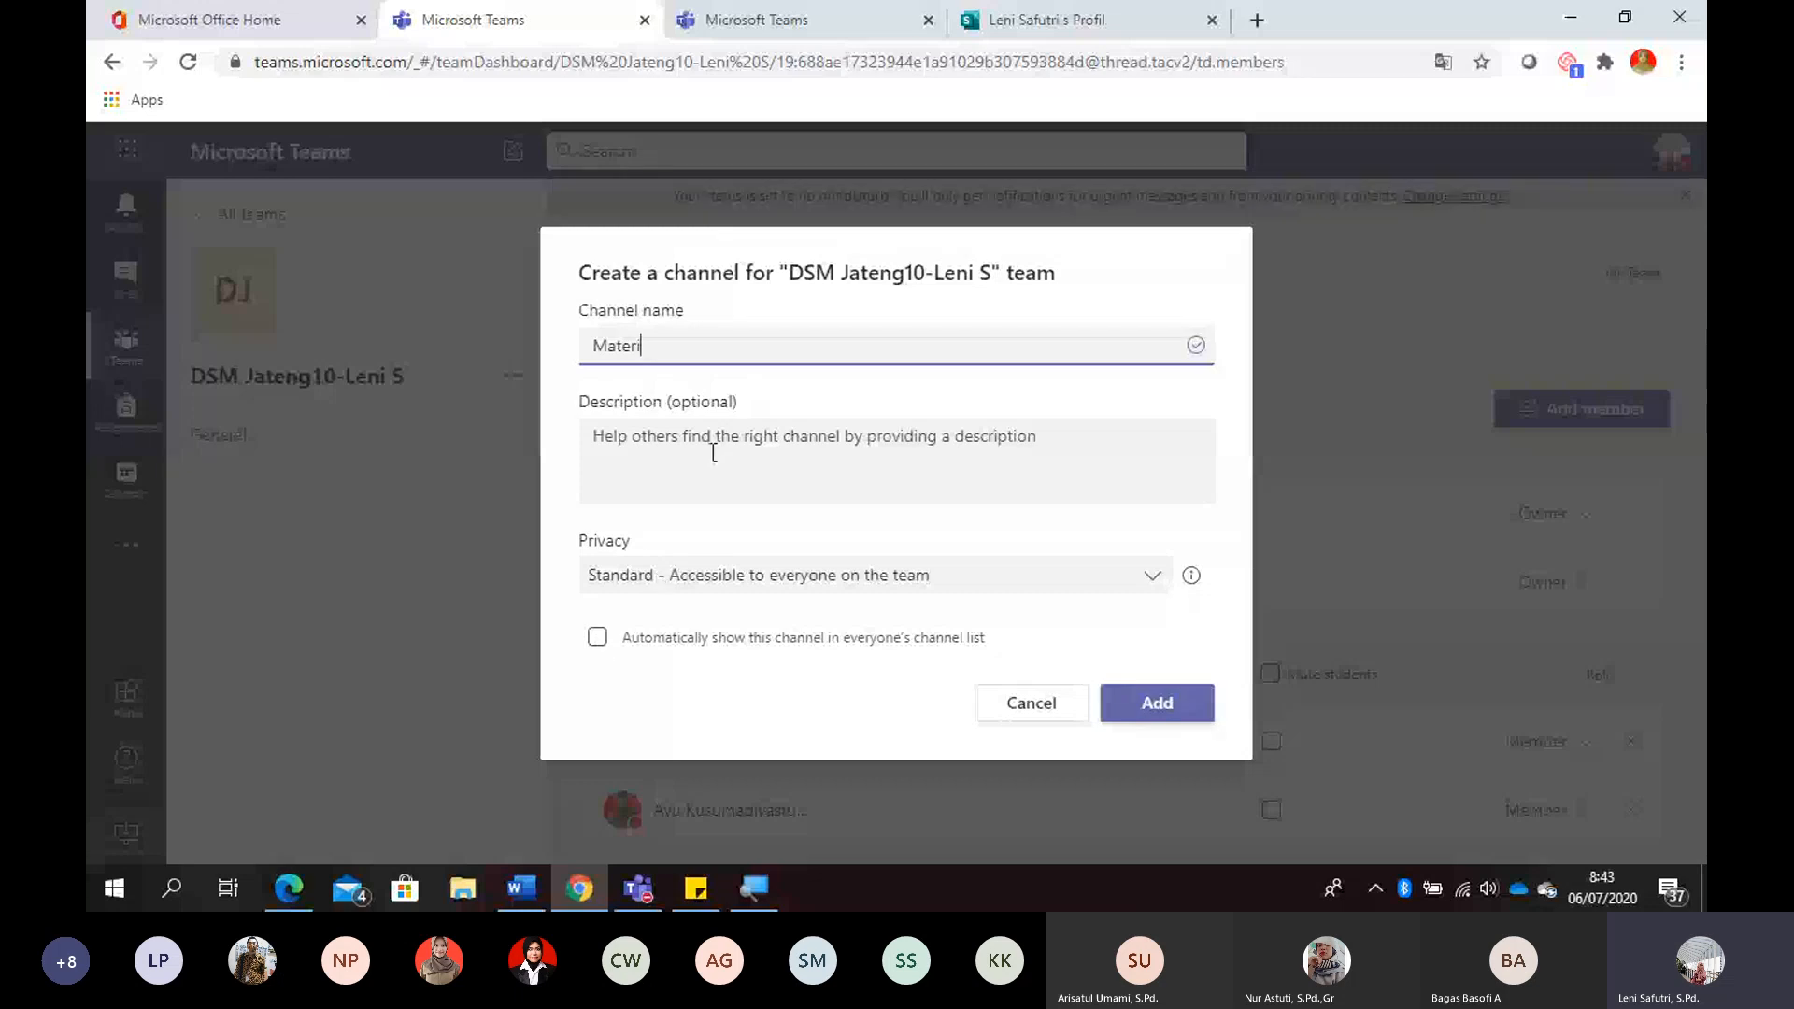
left_click(672, 593)
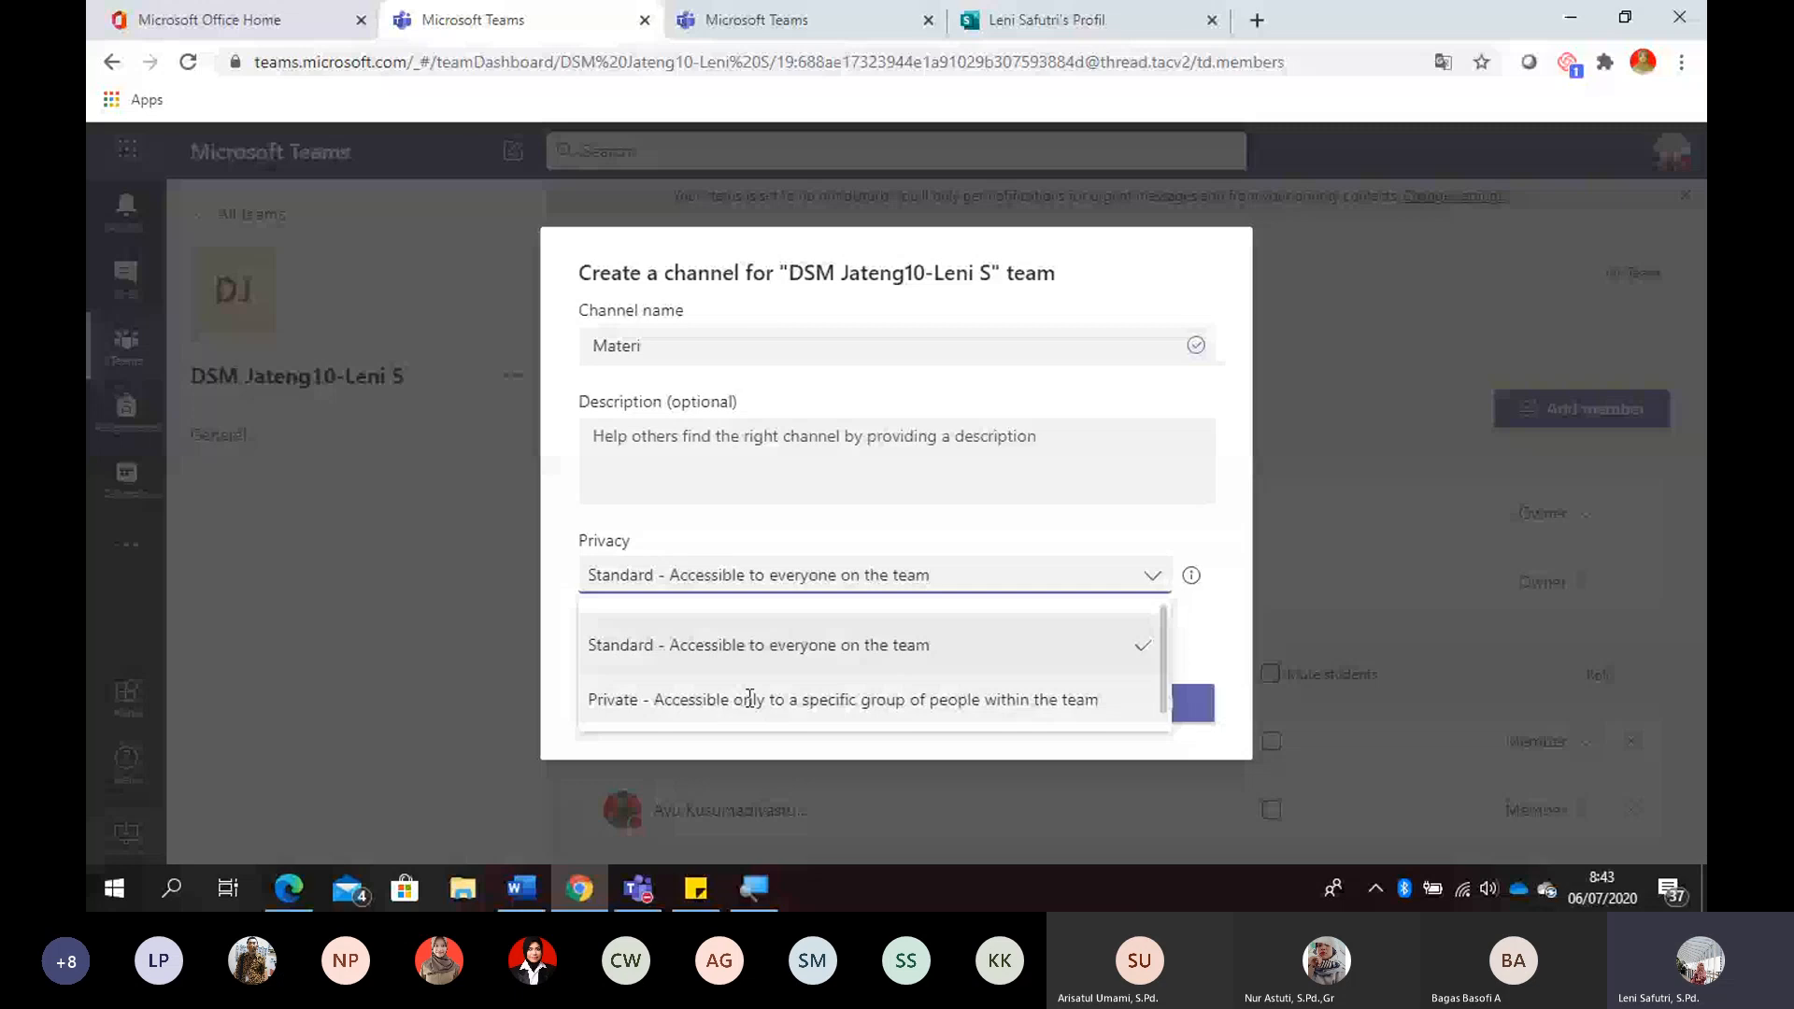
left_click(704, 662)
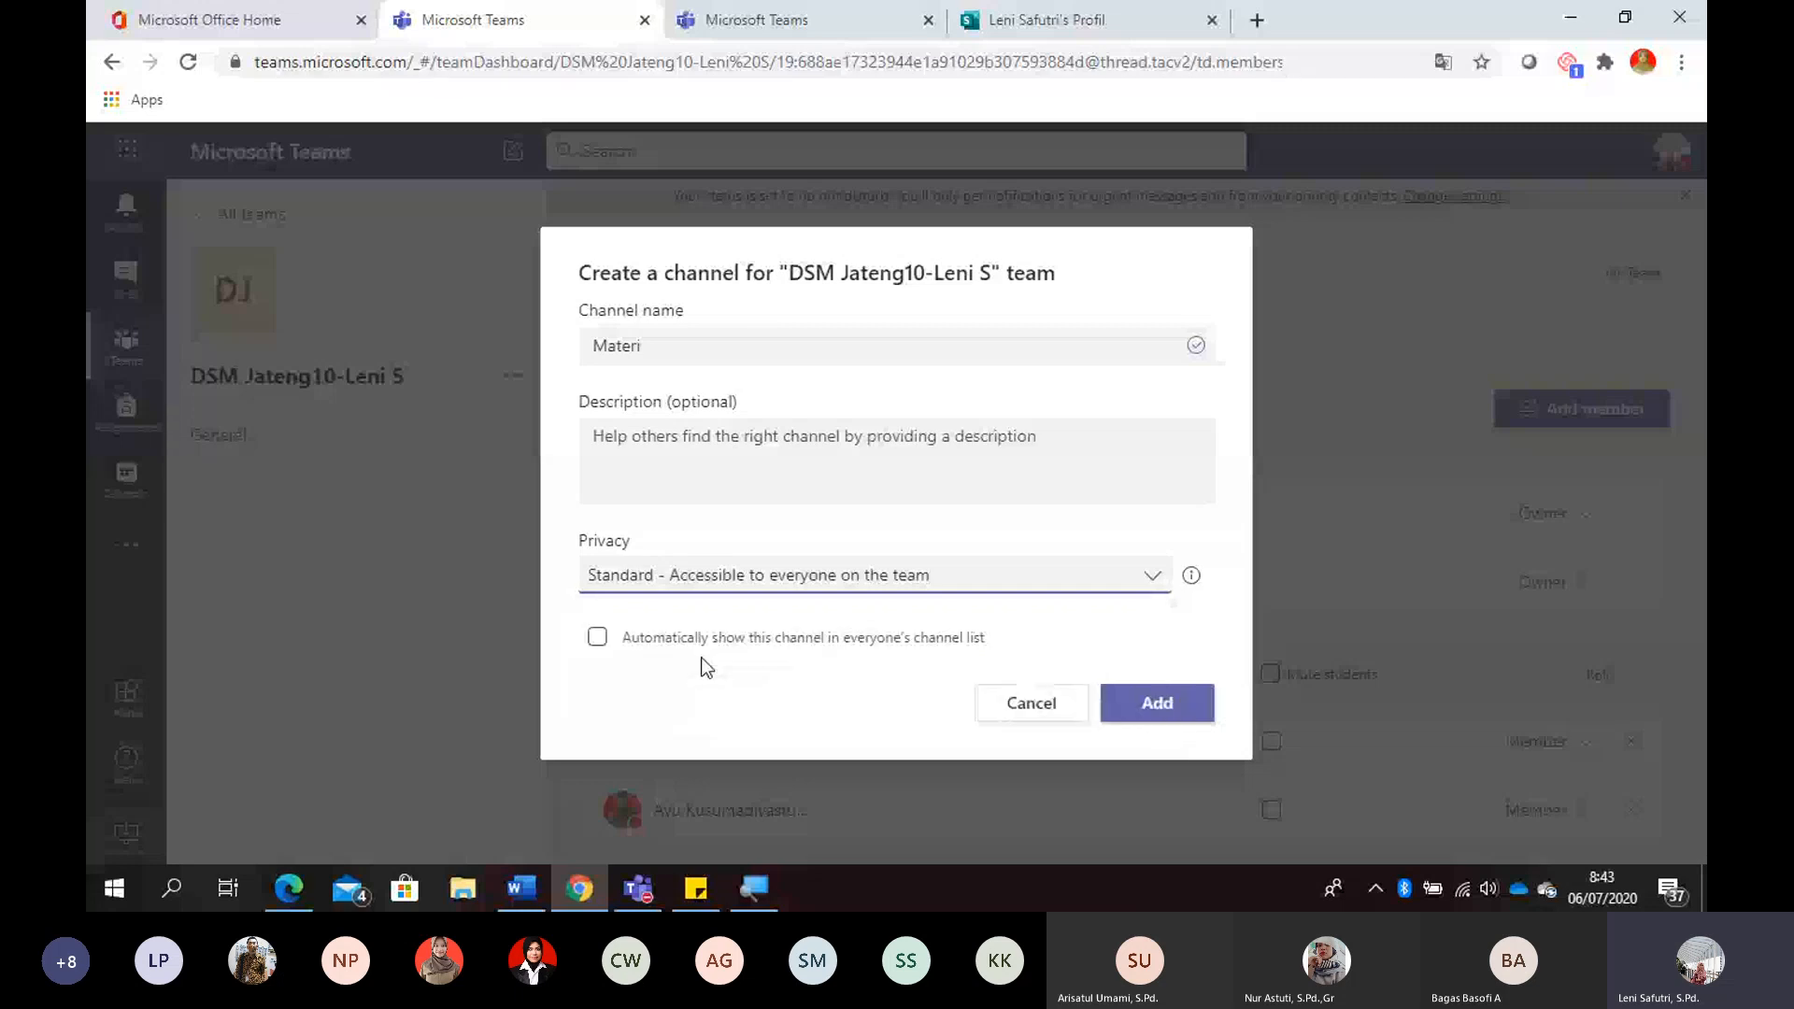
left_click(603, 643)
left_click(1173, 718)
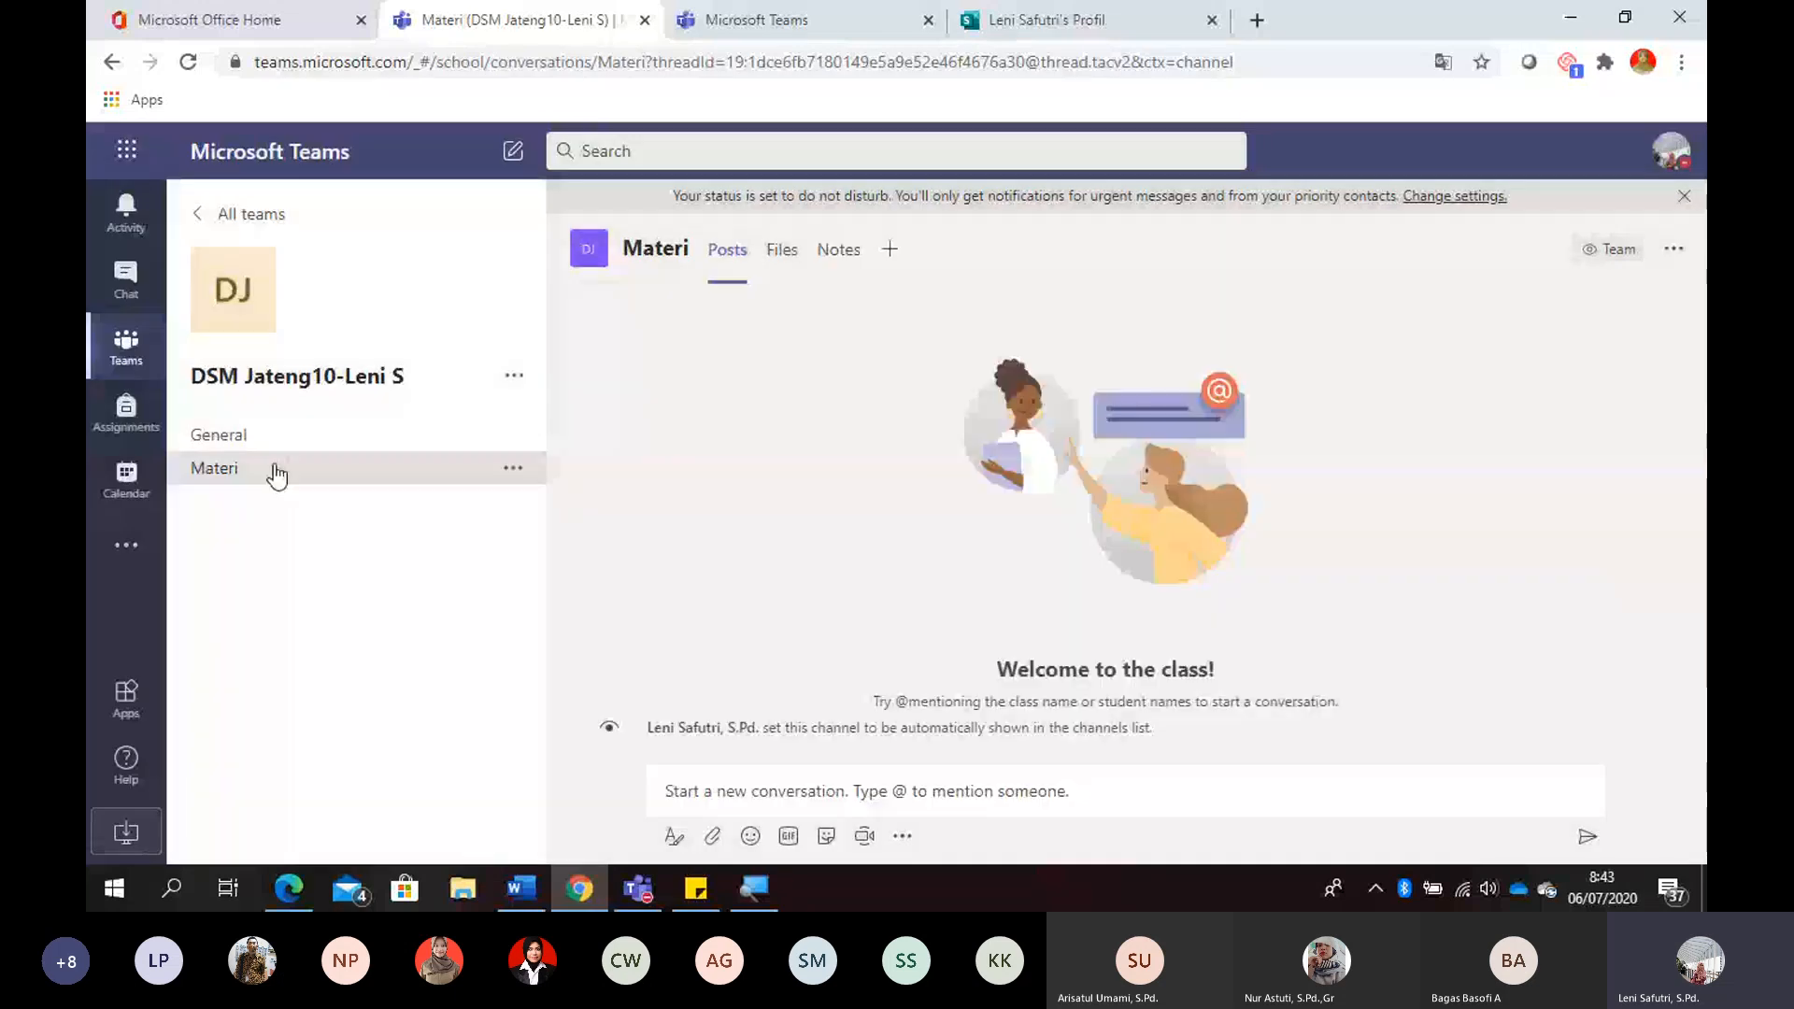
- Add a second channel named Webinar to the team, automatically shown in everyone's channel list
key("ctrl+plus")
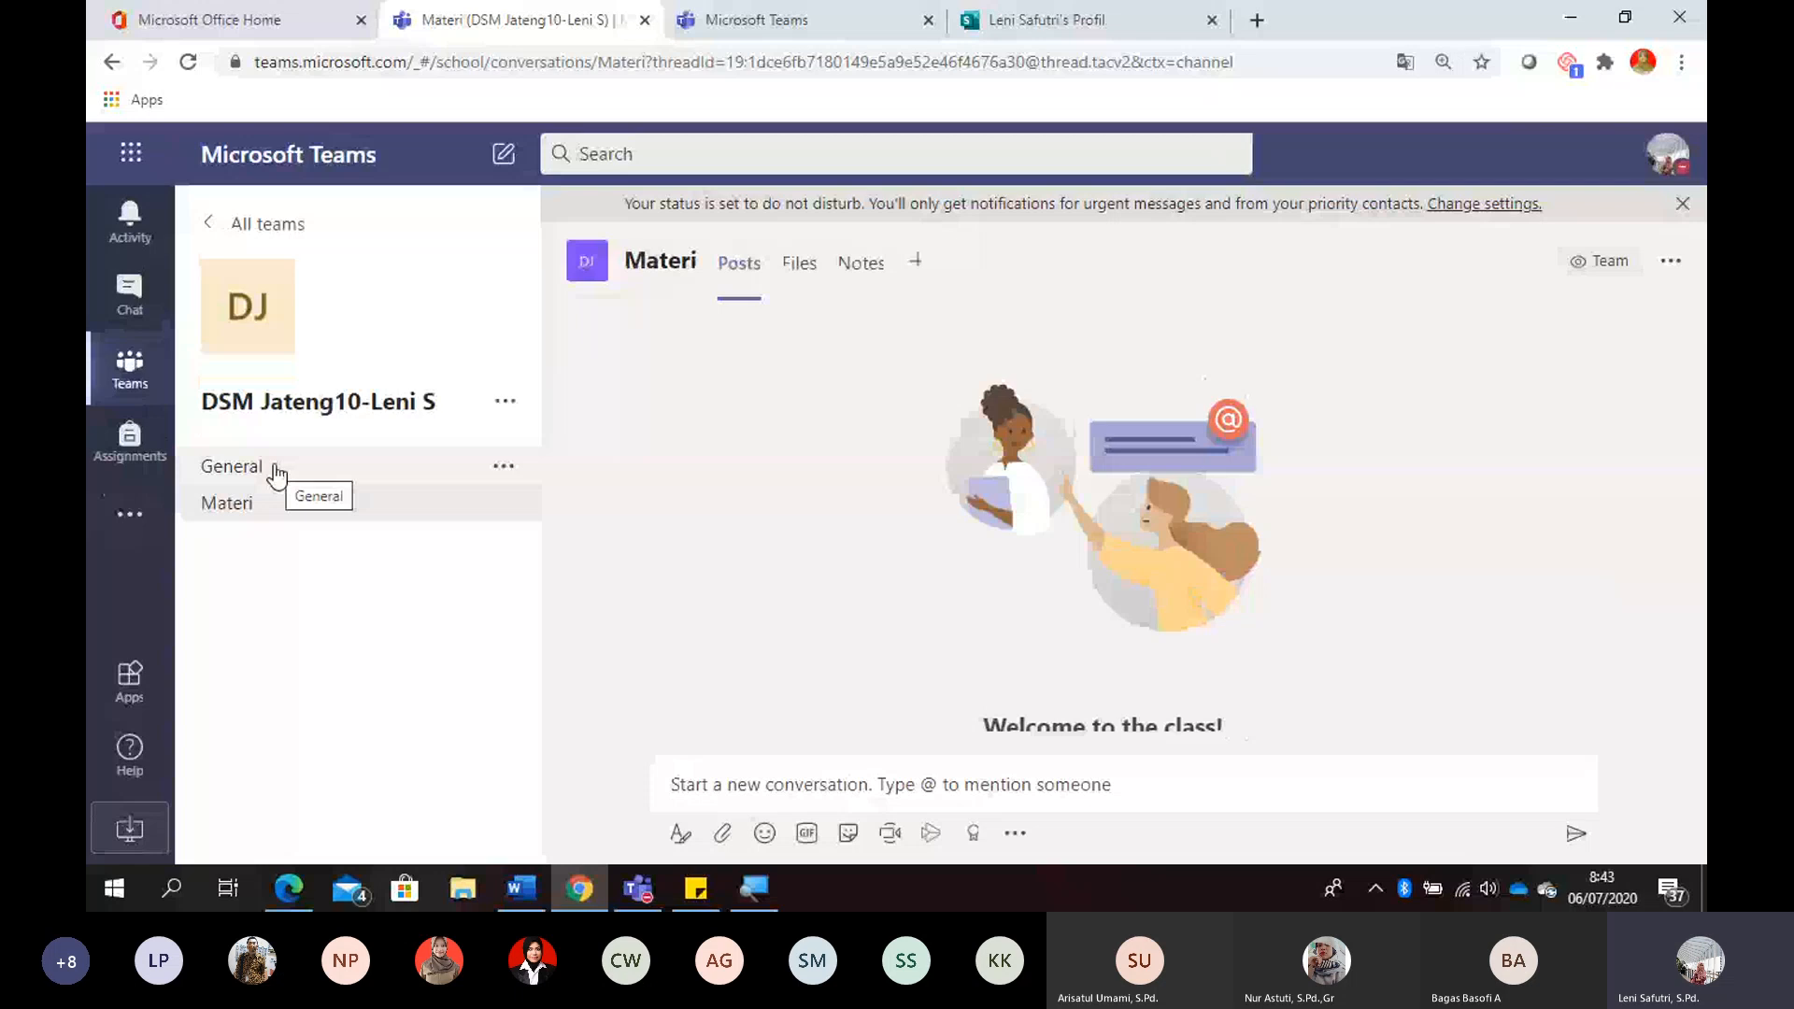
key("ctrl+minus")
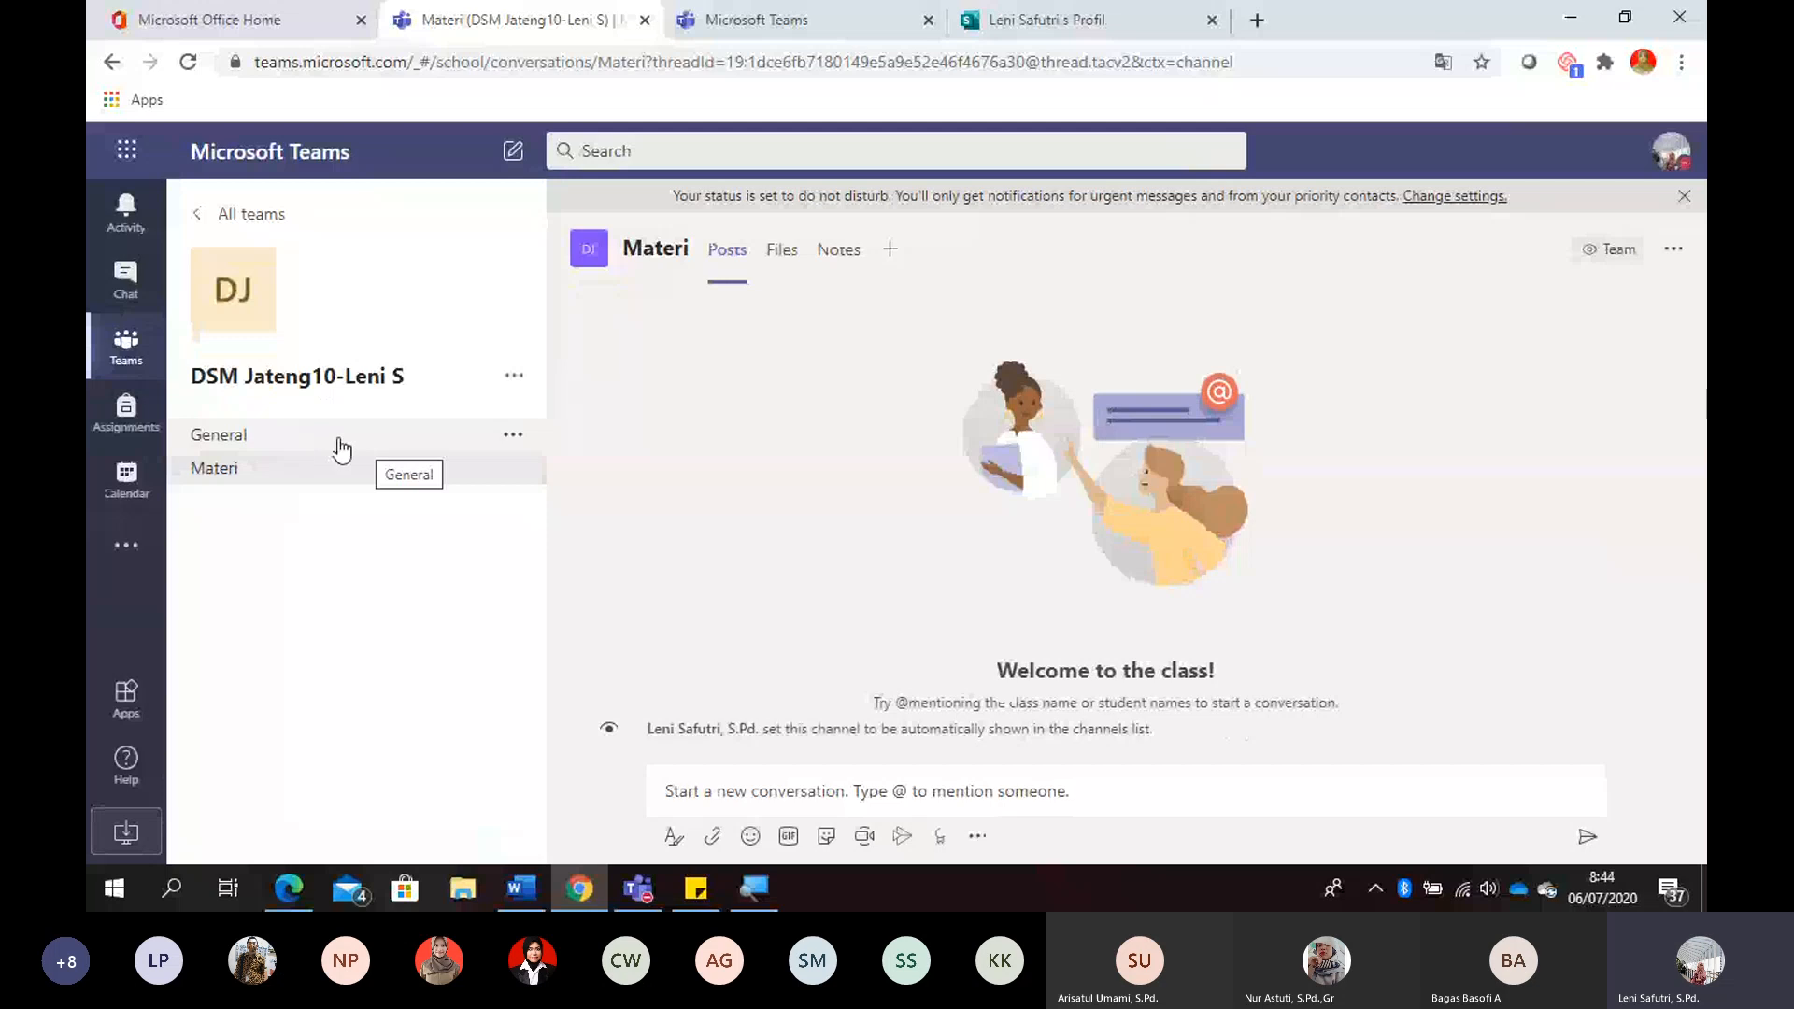
left_click(513, 383)
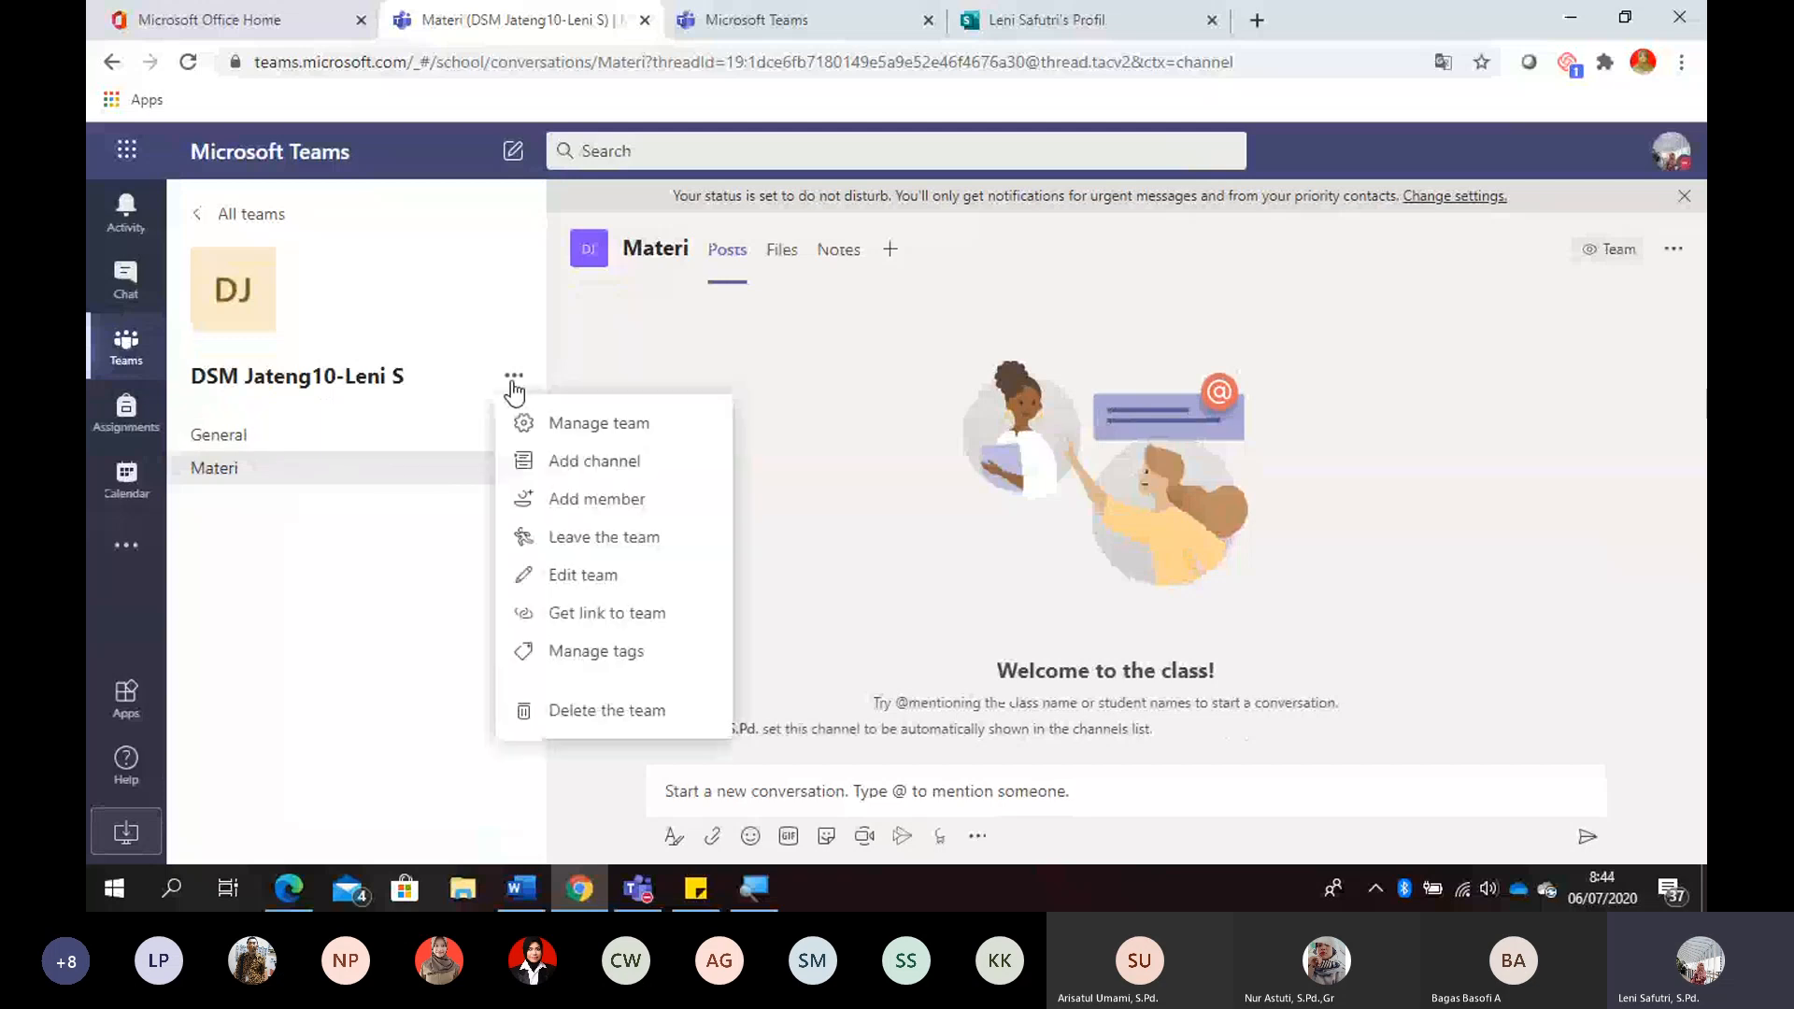
left_click(587, 465)
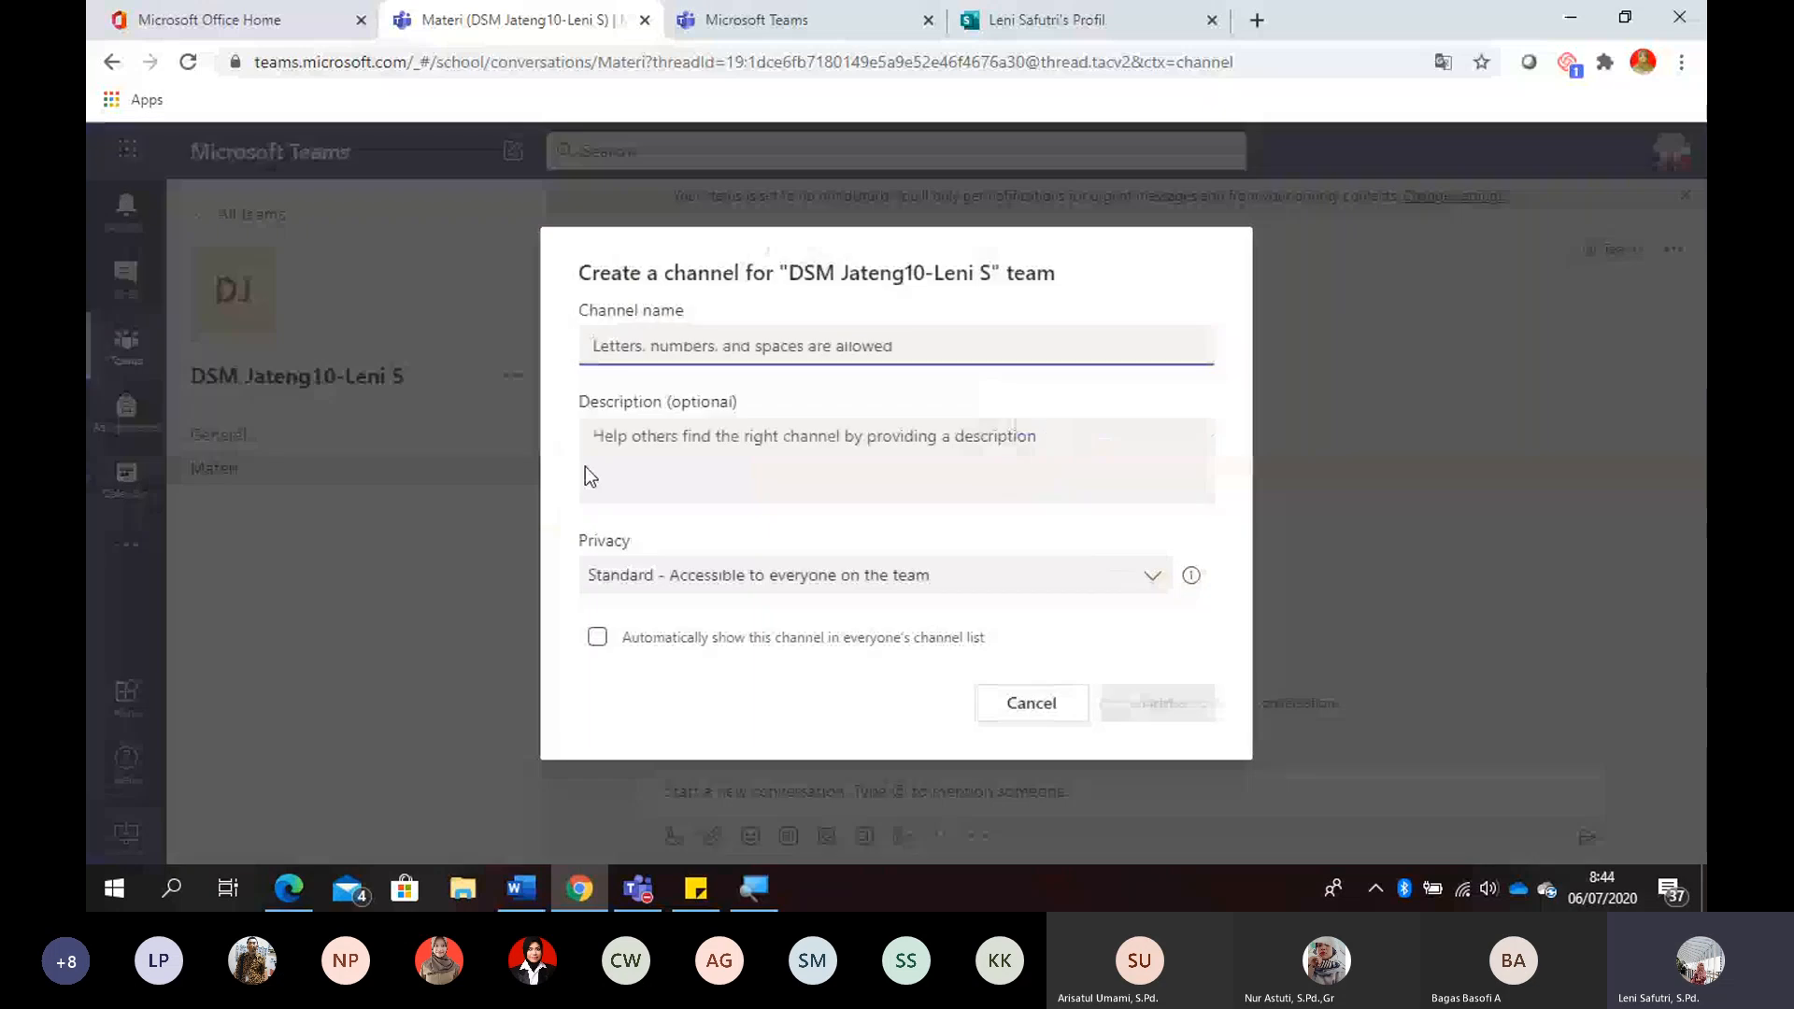
type("Webinar")
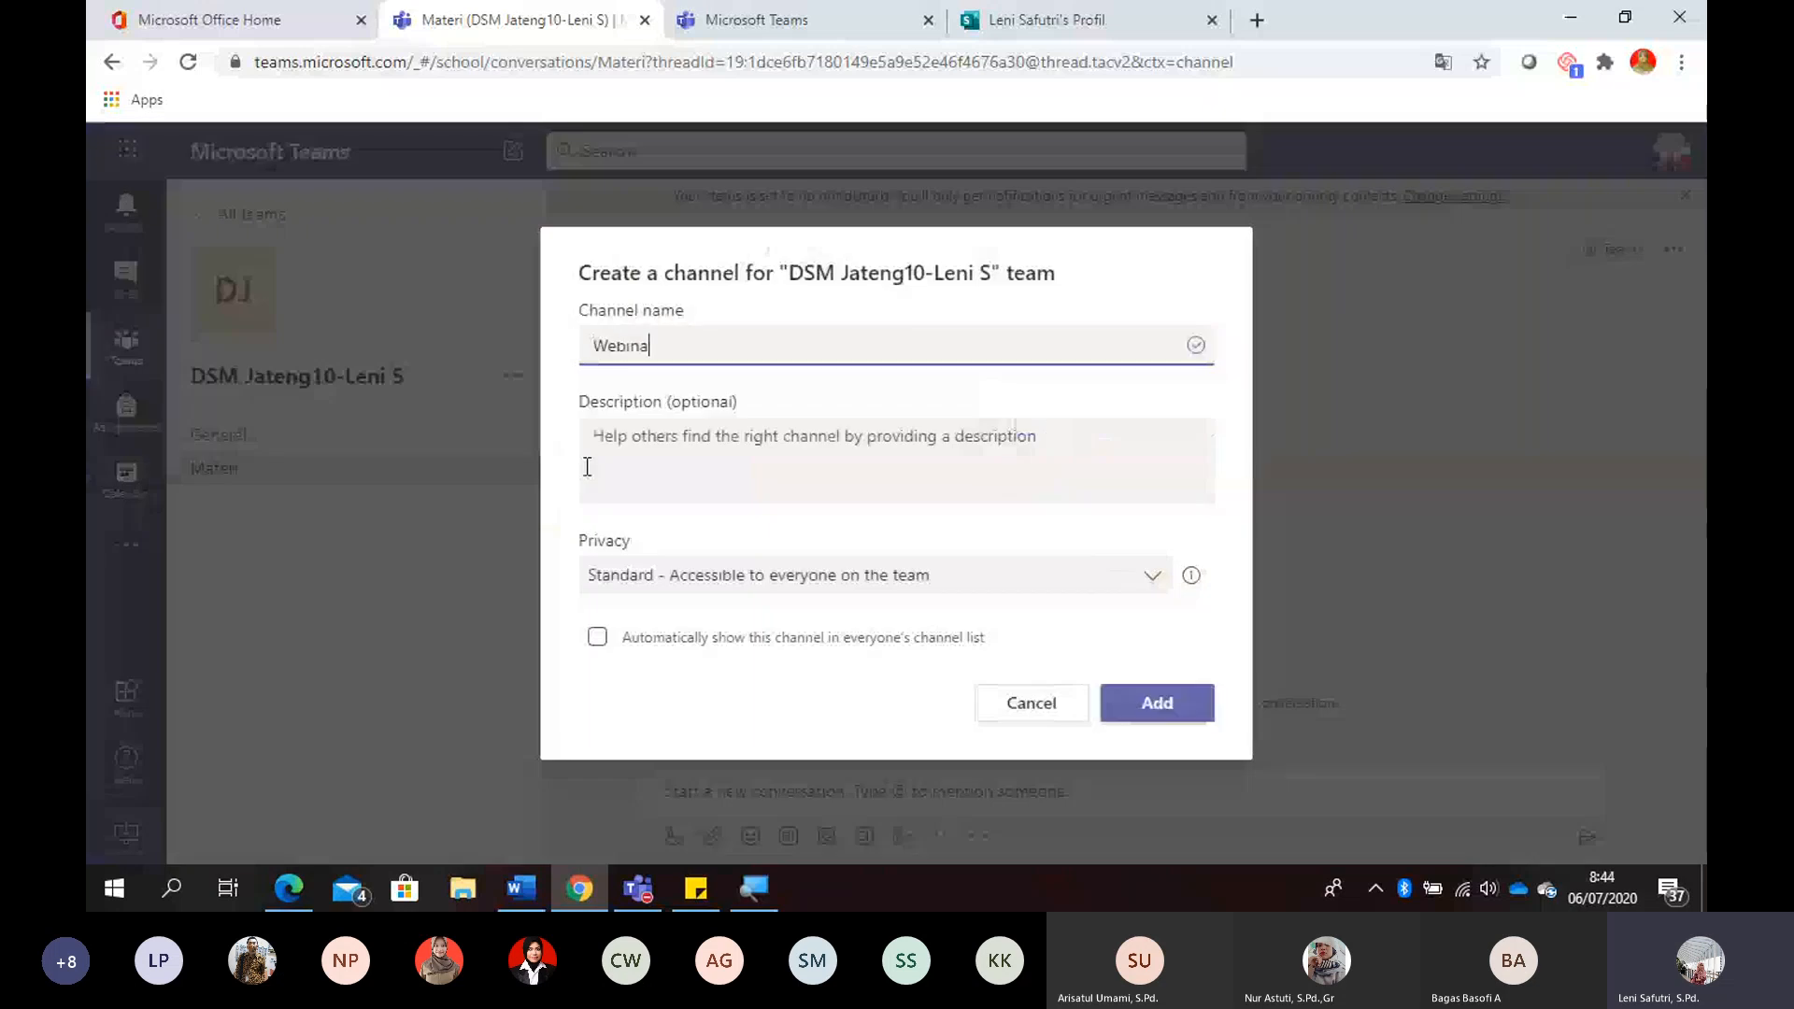
left_click(598, 639)
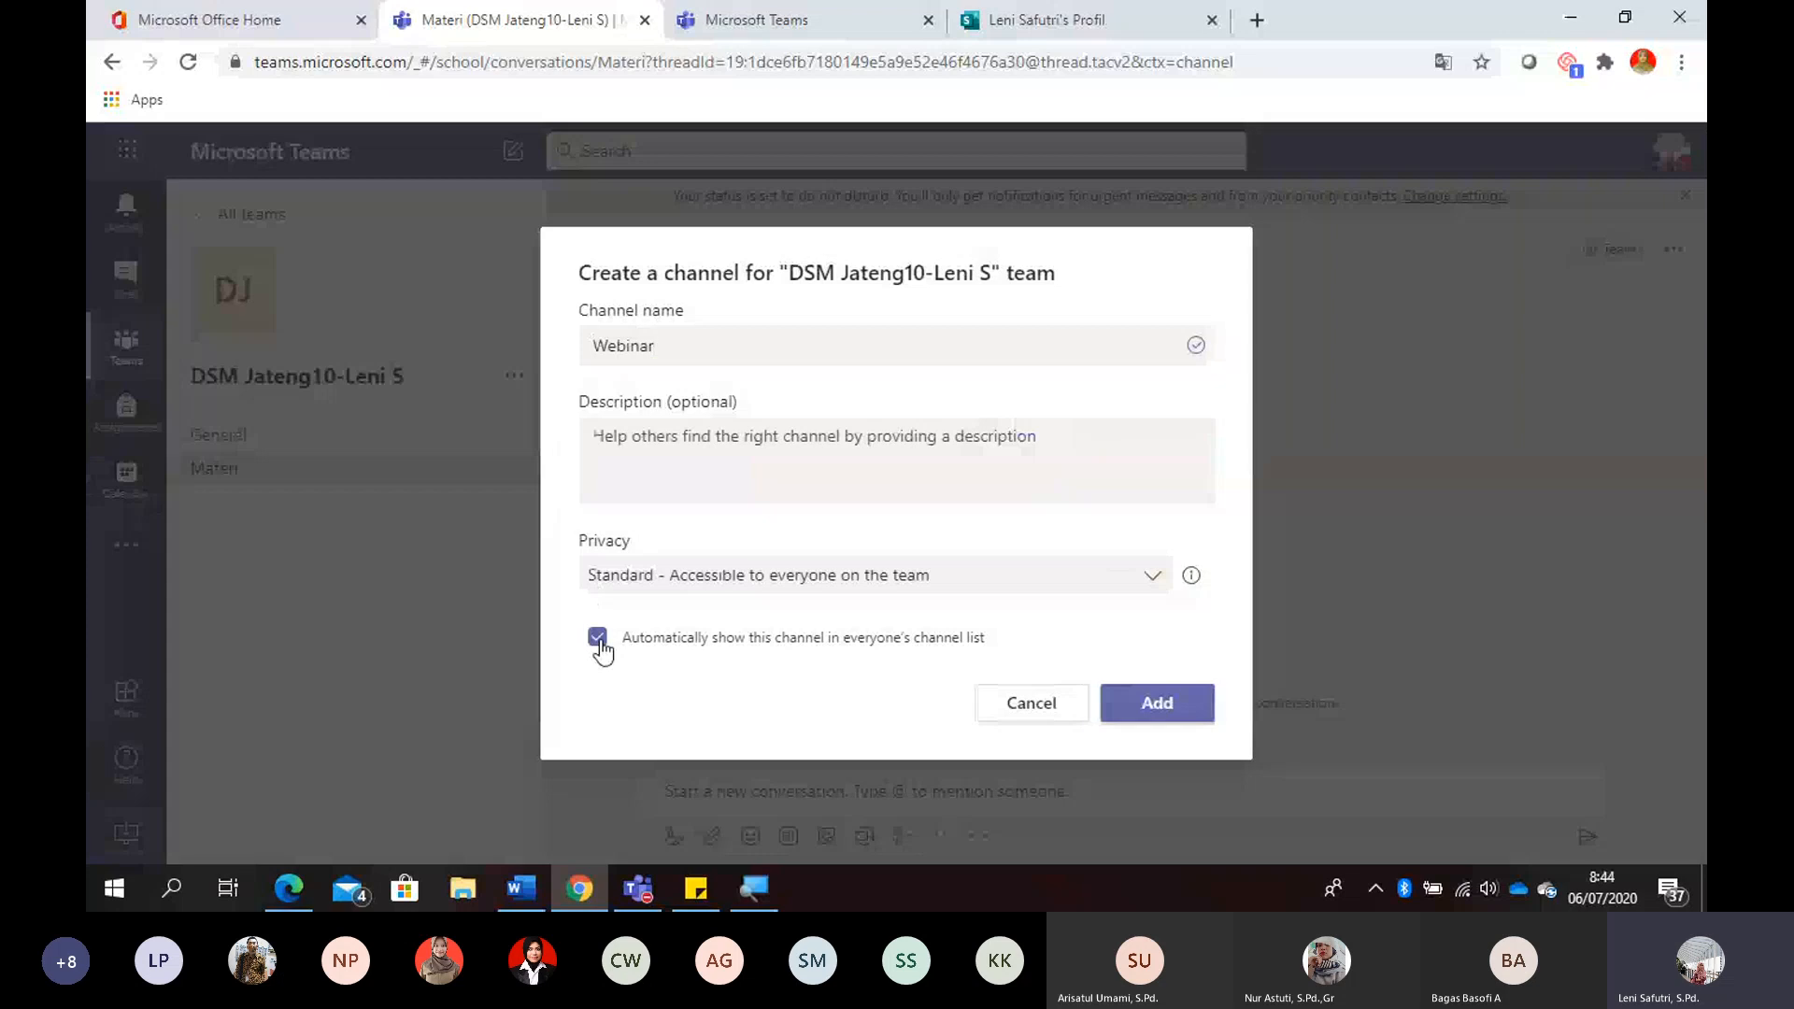
left_click(1153, 705)
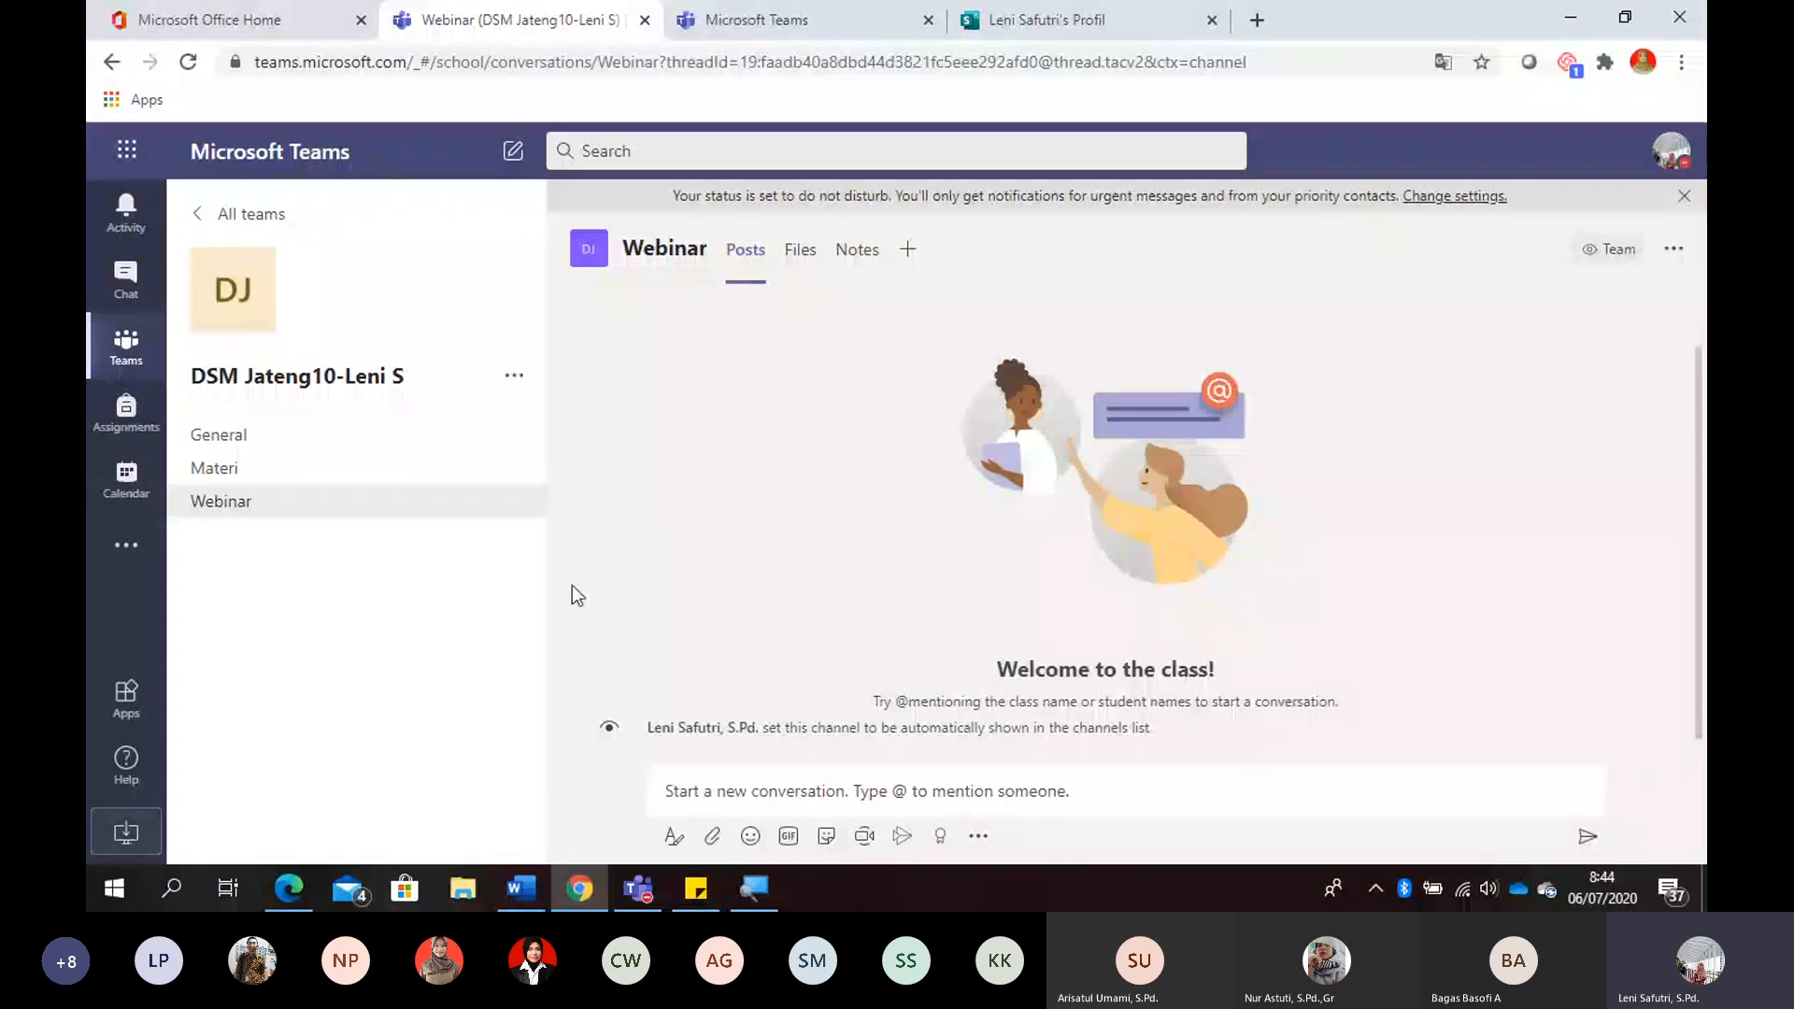
- Open the team's management settings, reveal the team code and copy it
mouse_move(528, 448)
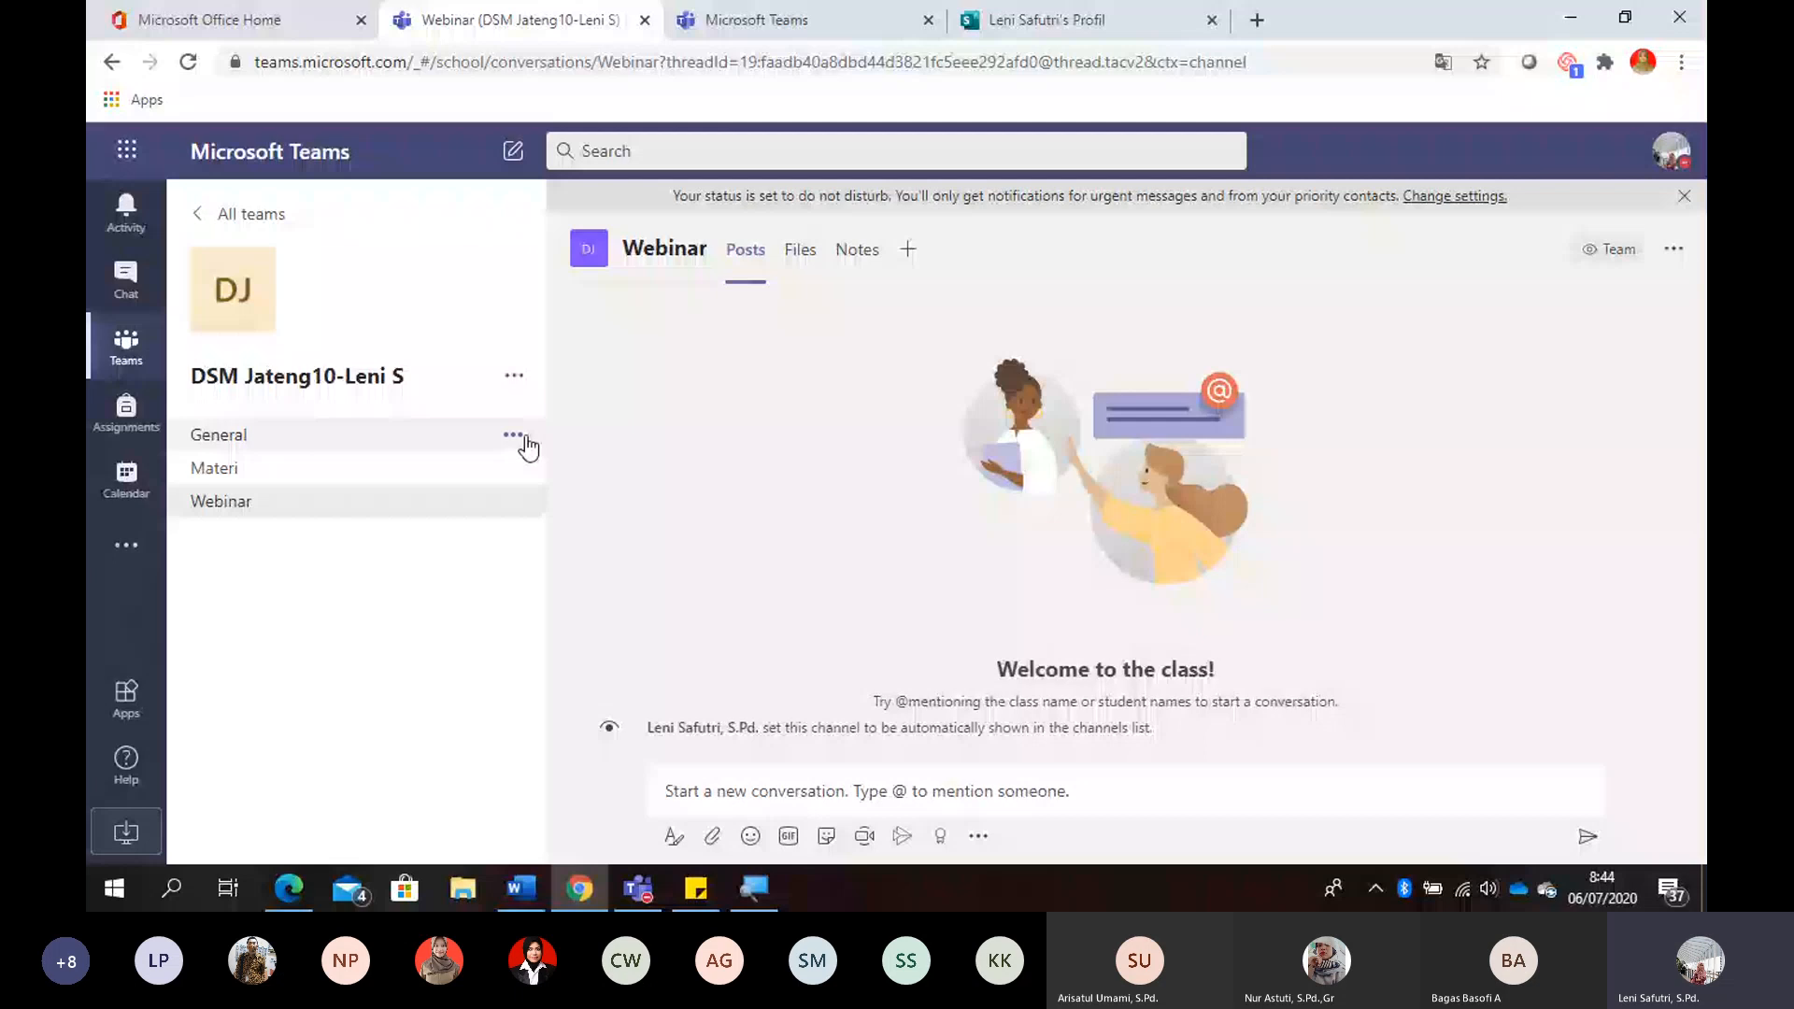
left_click(514, 376)
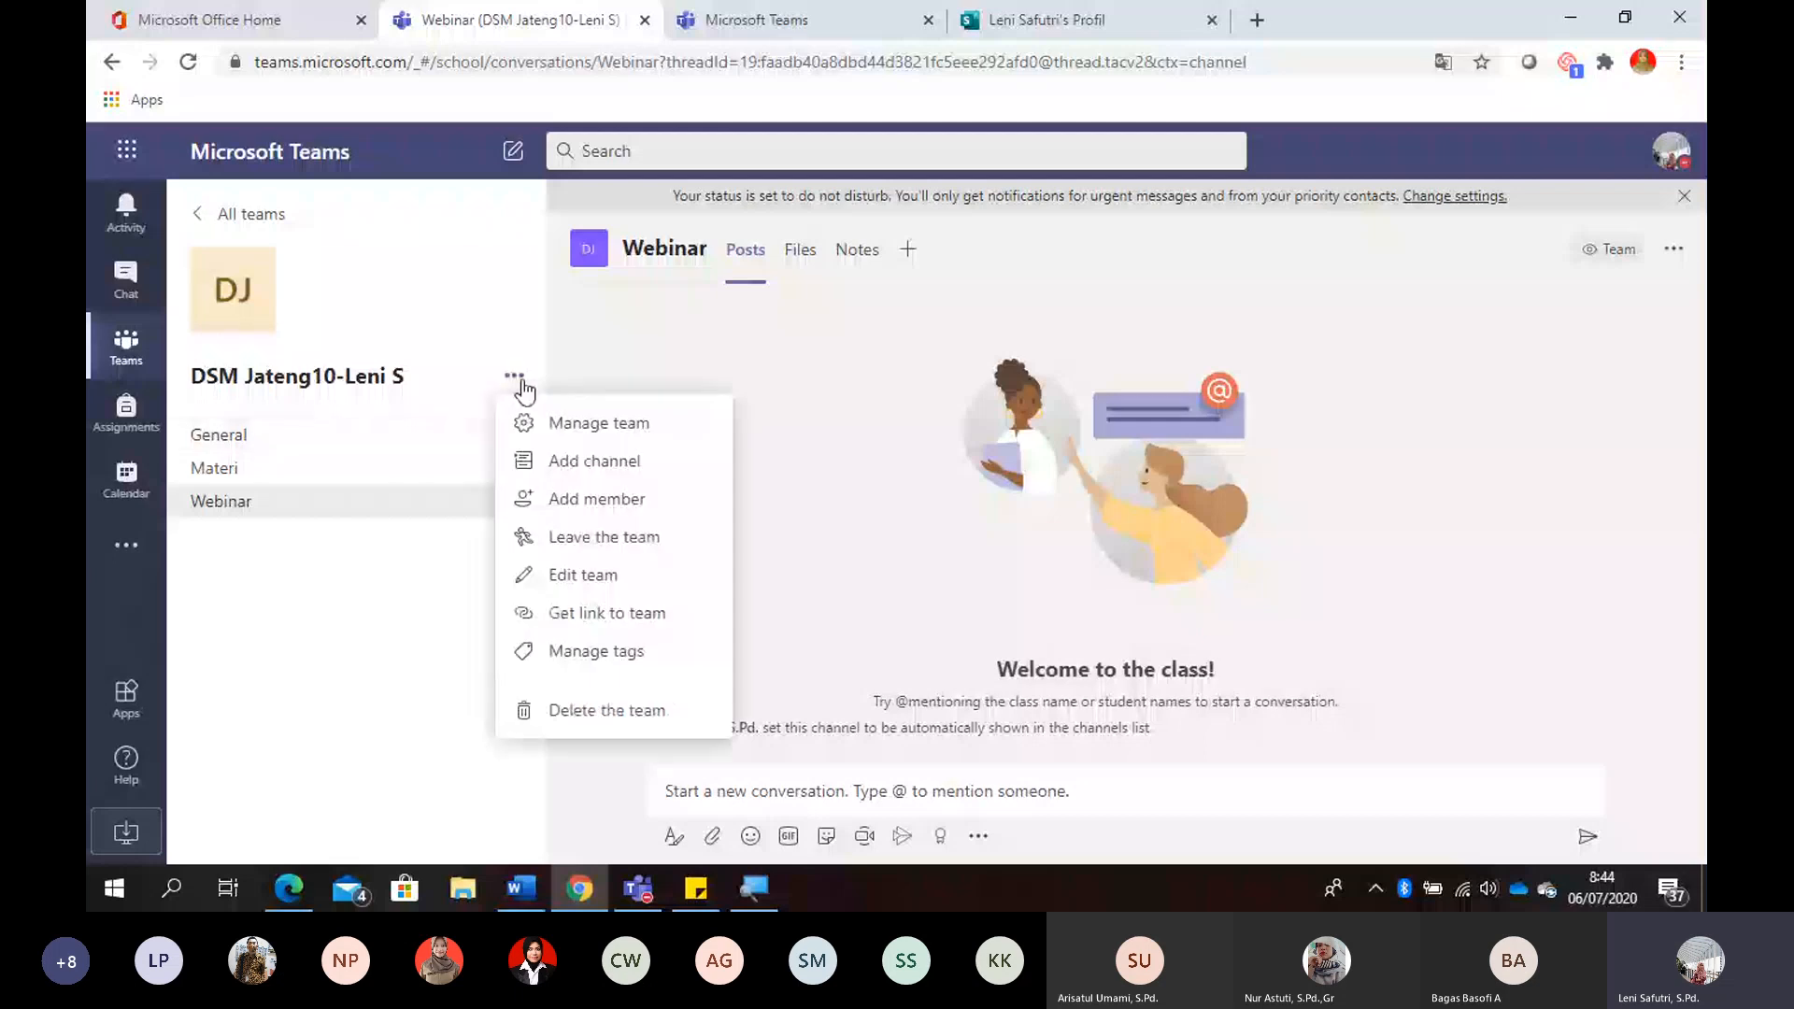
left_click(600, 432)
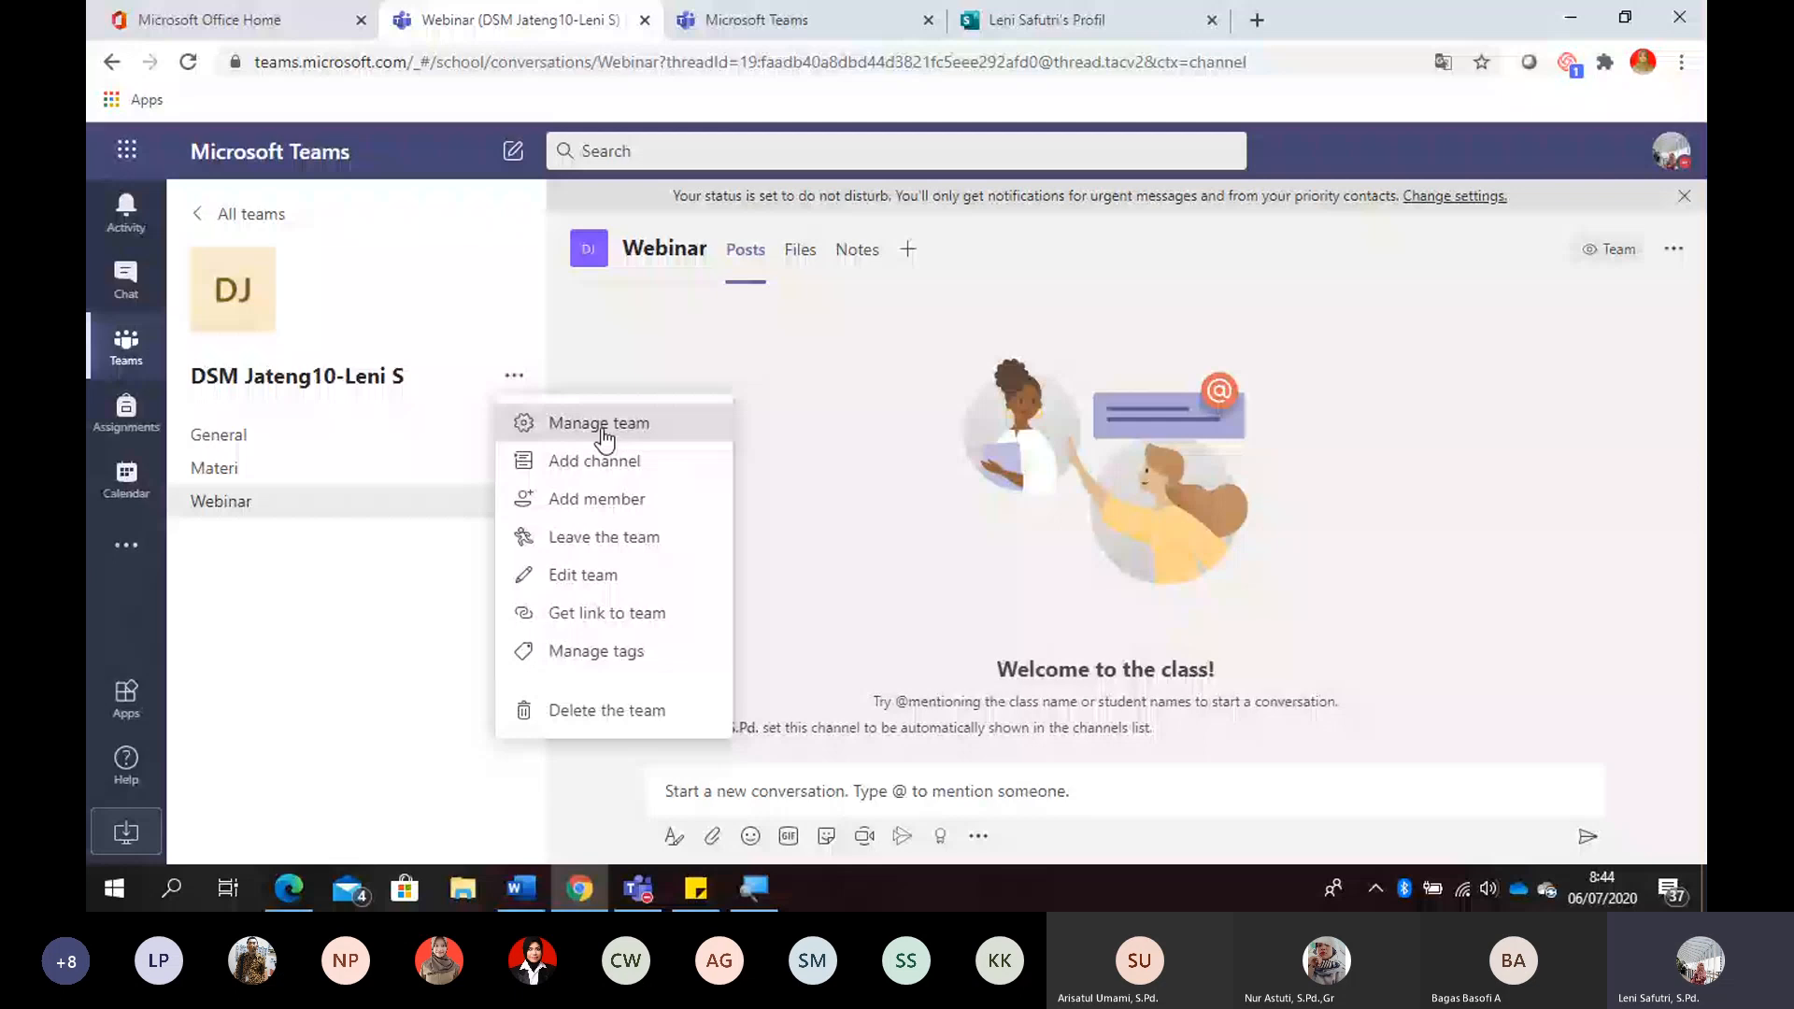
left_click(602, 433)
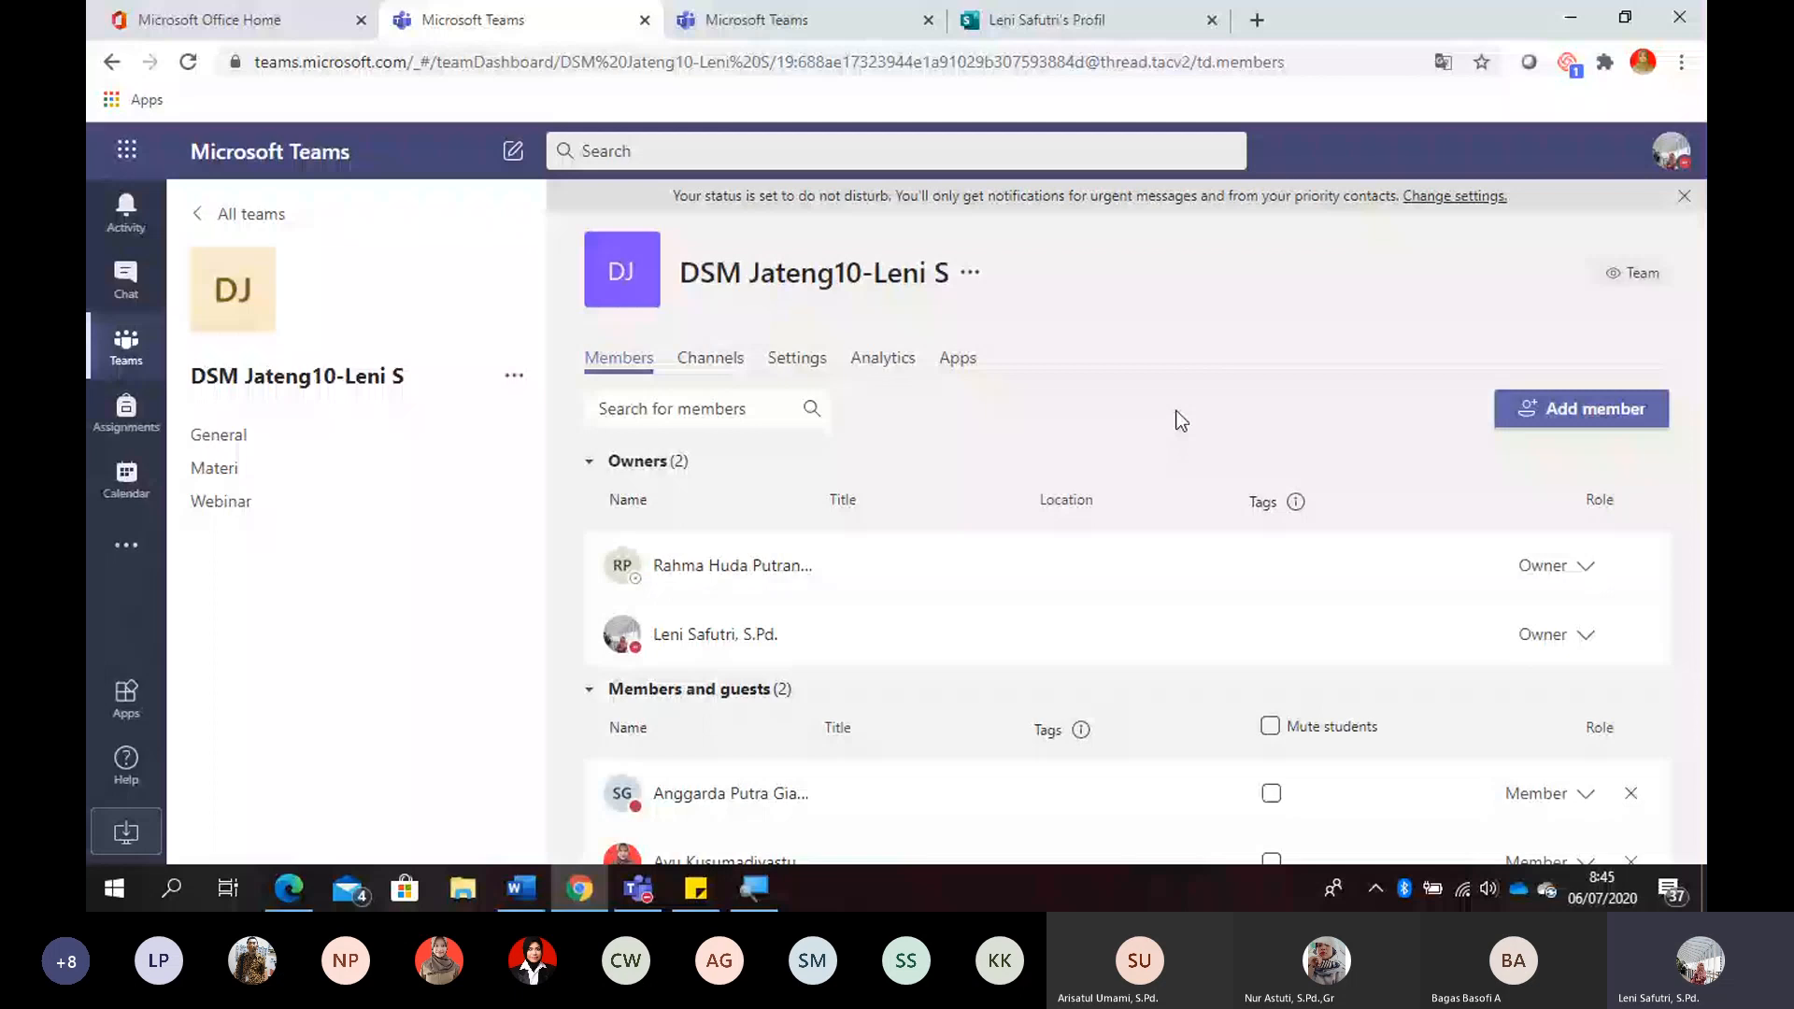
left_click(797, 359)
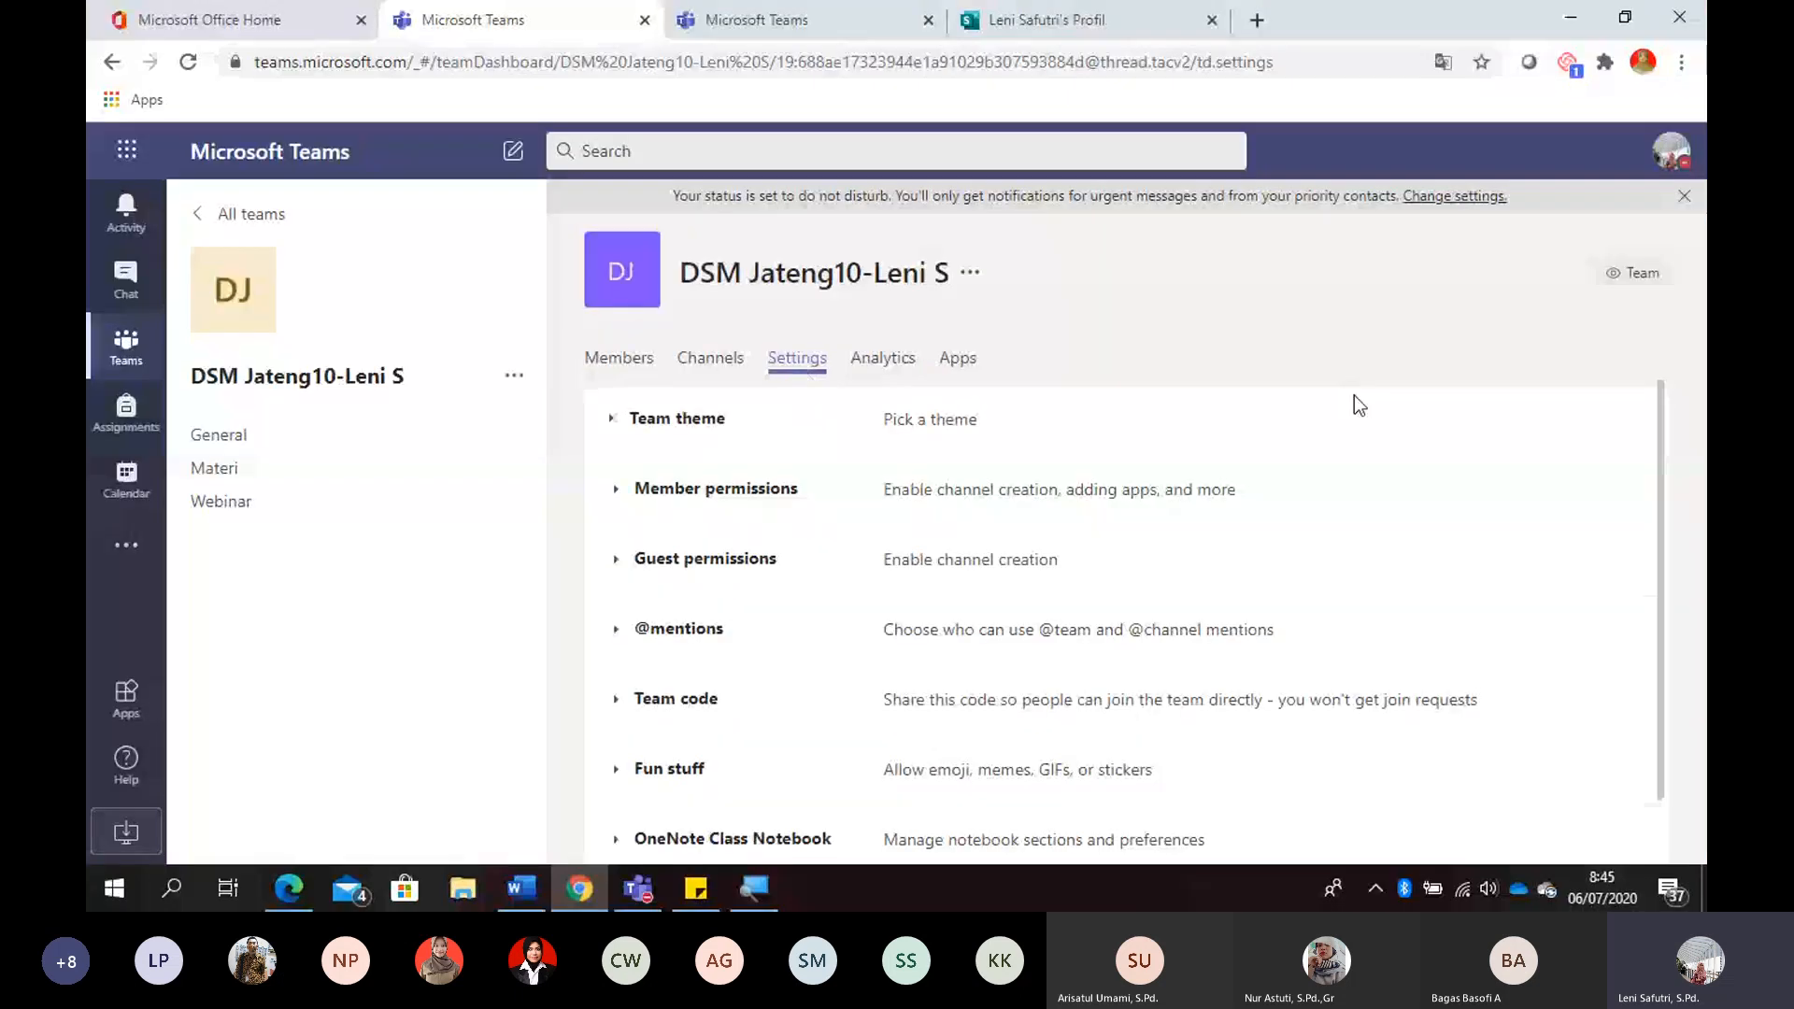
scroll(1667, 496, "down", 1)
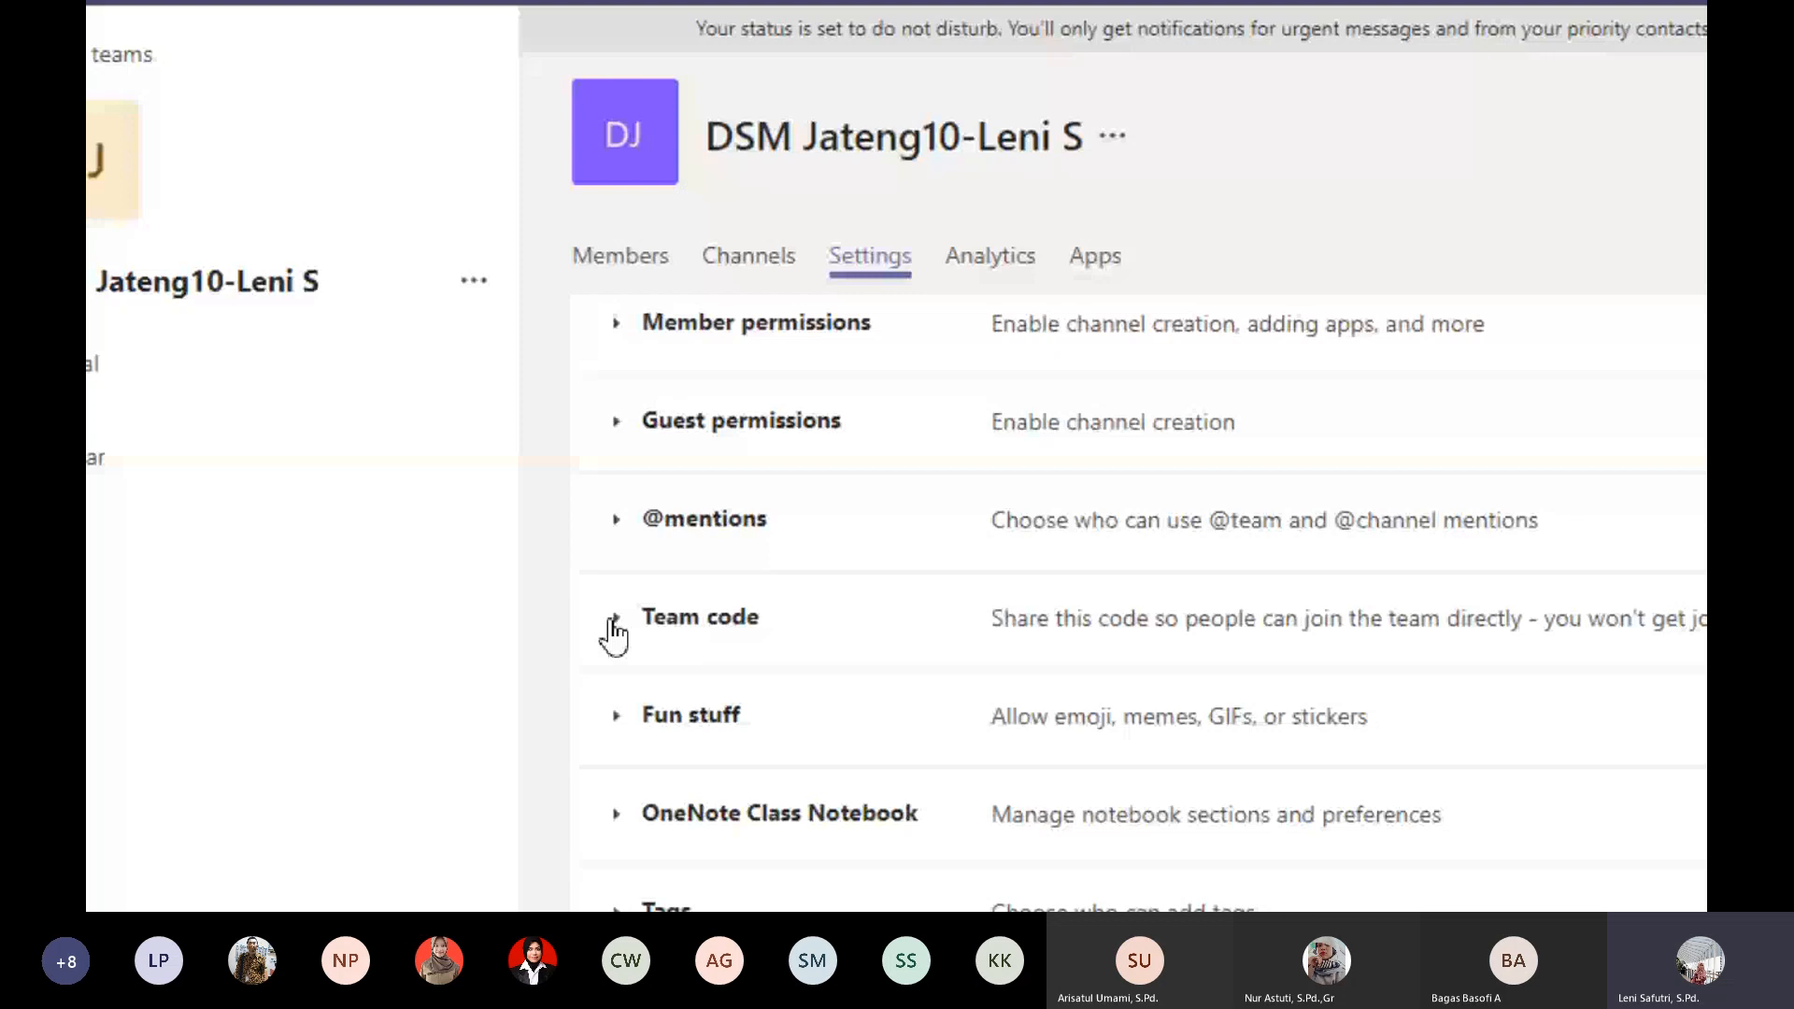
left_click(615, 618)
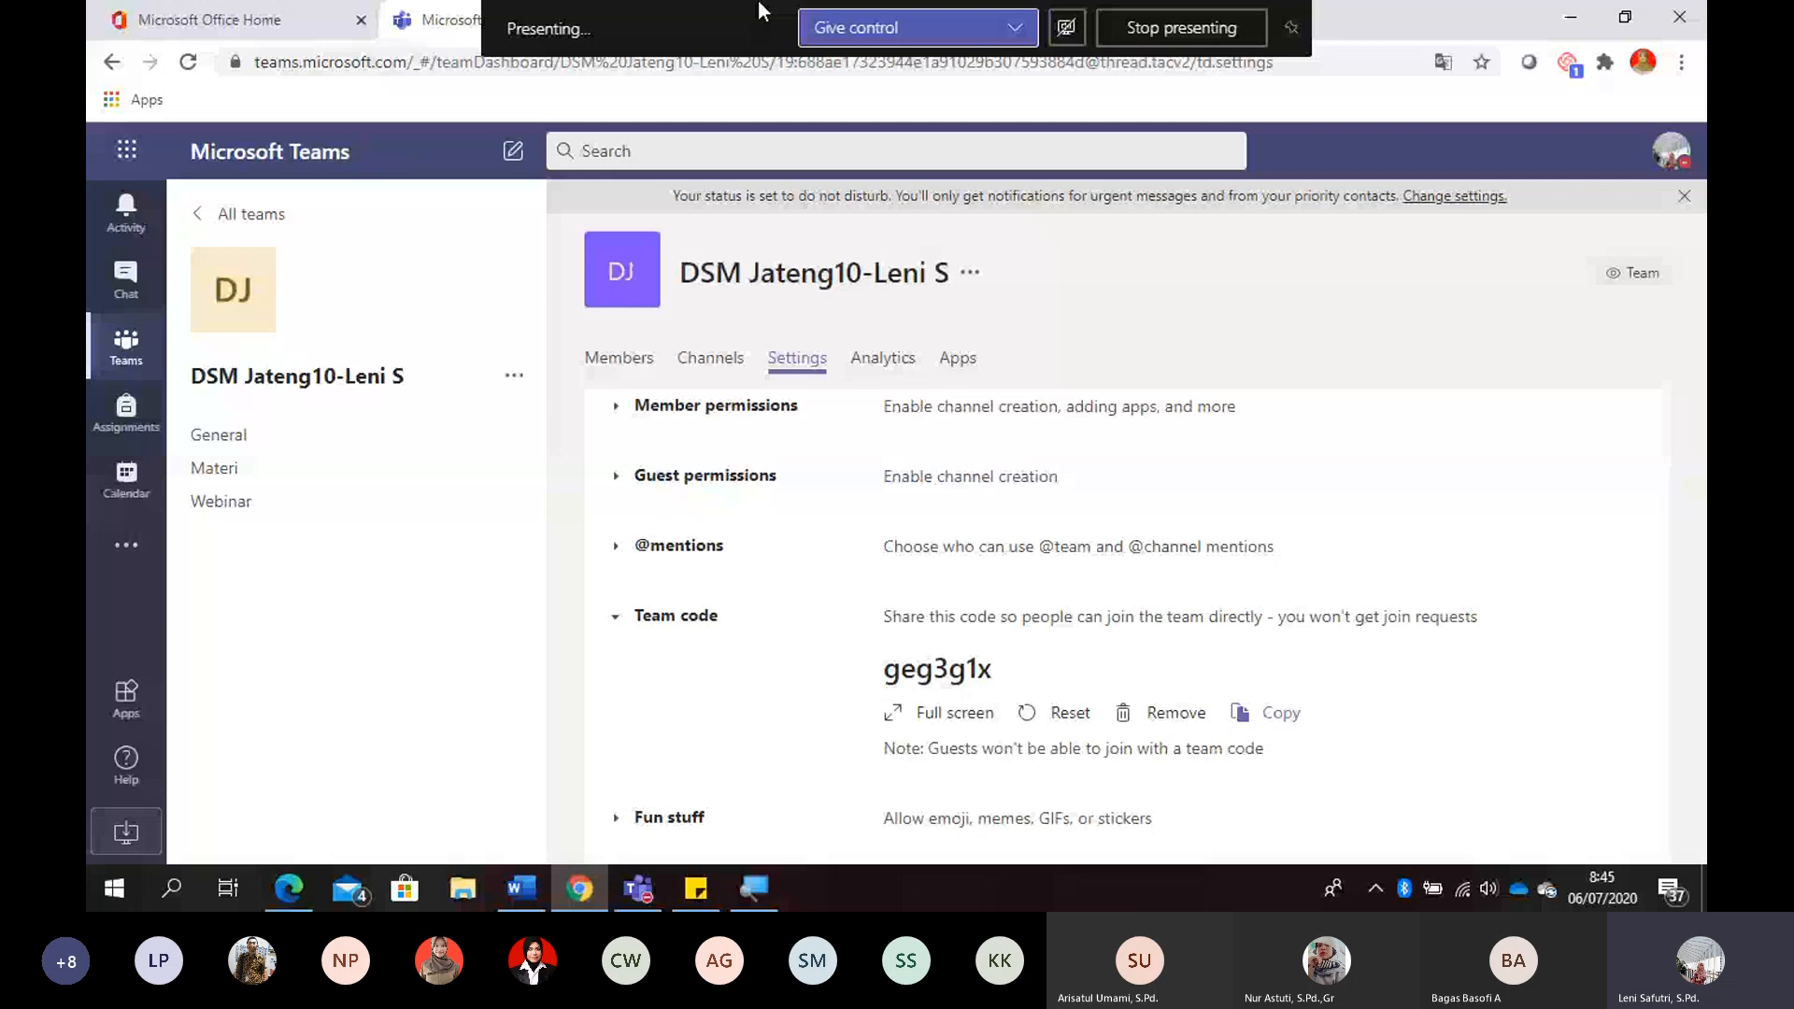
left_click(692, 65)
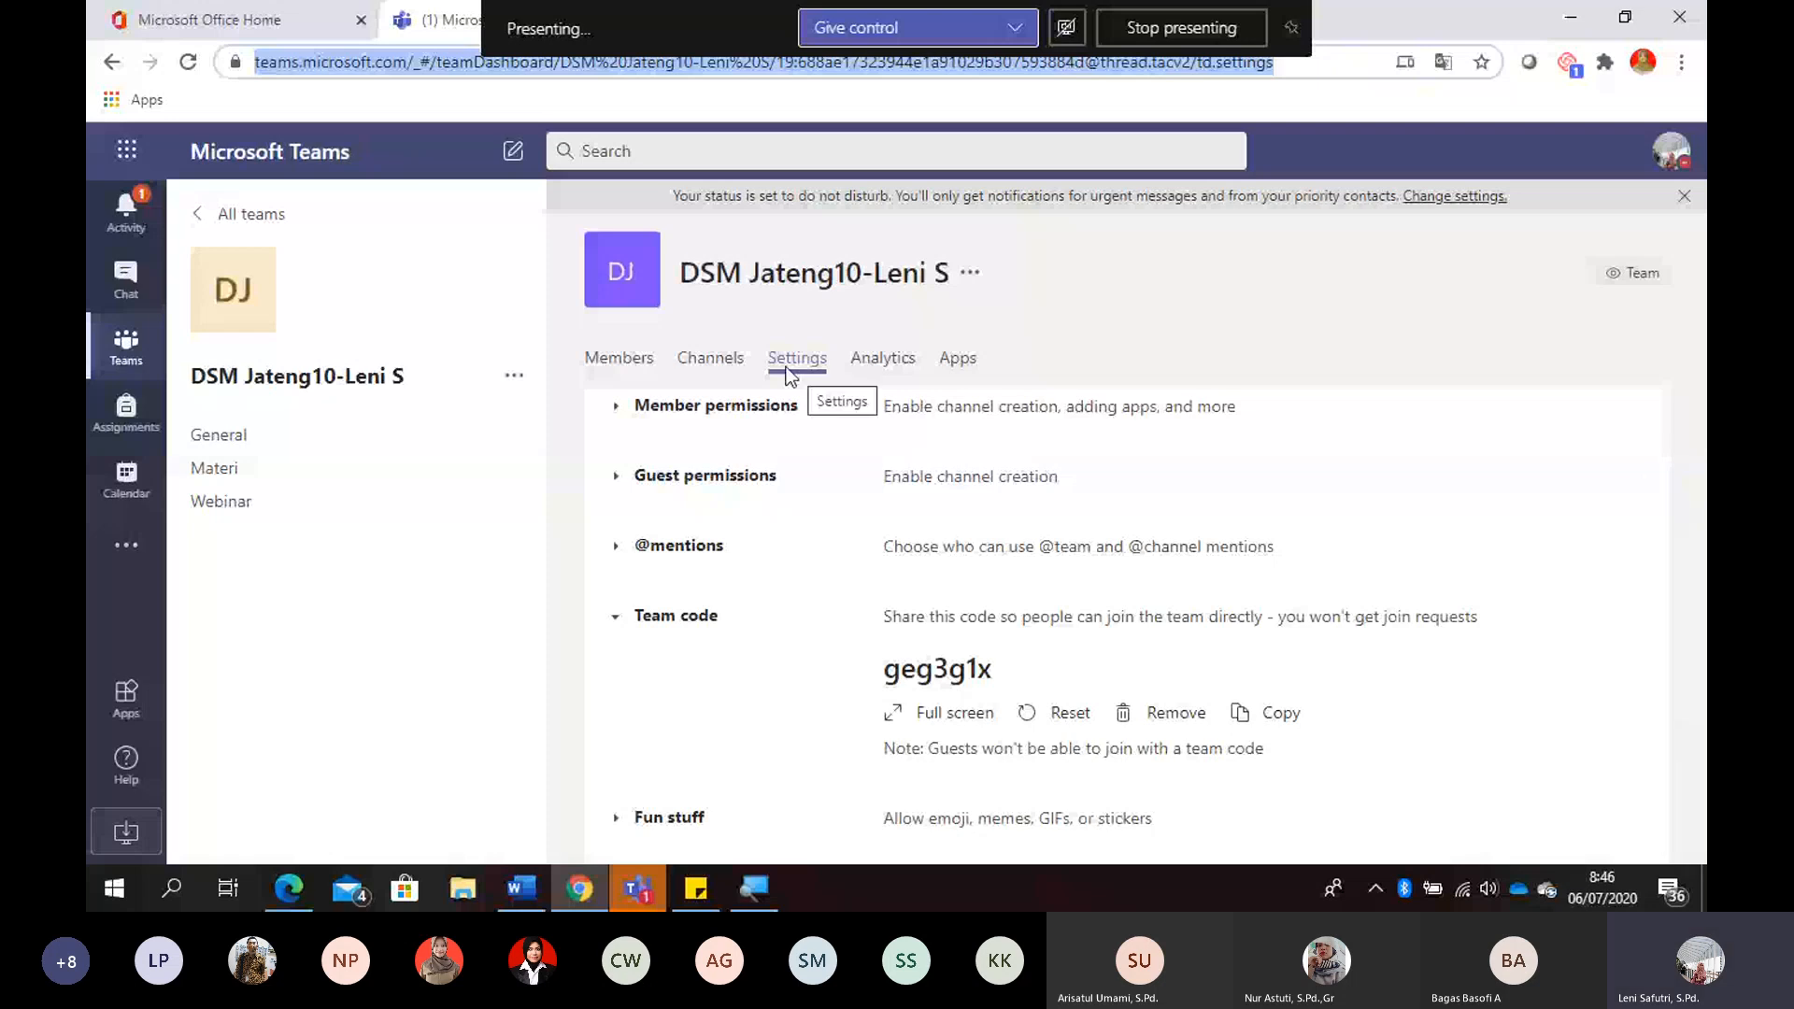
- Try out joining a team by pasting the copied team code, clear the code and go back to the teams overview
left_click(228, 213)
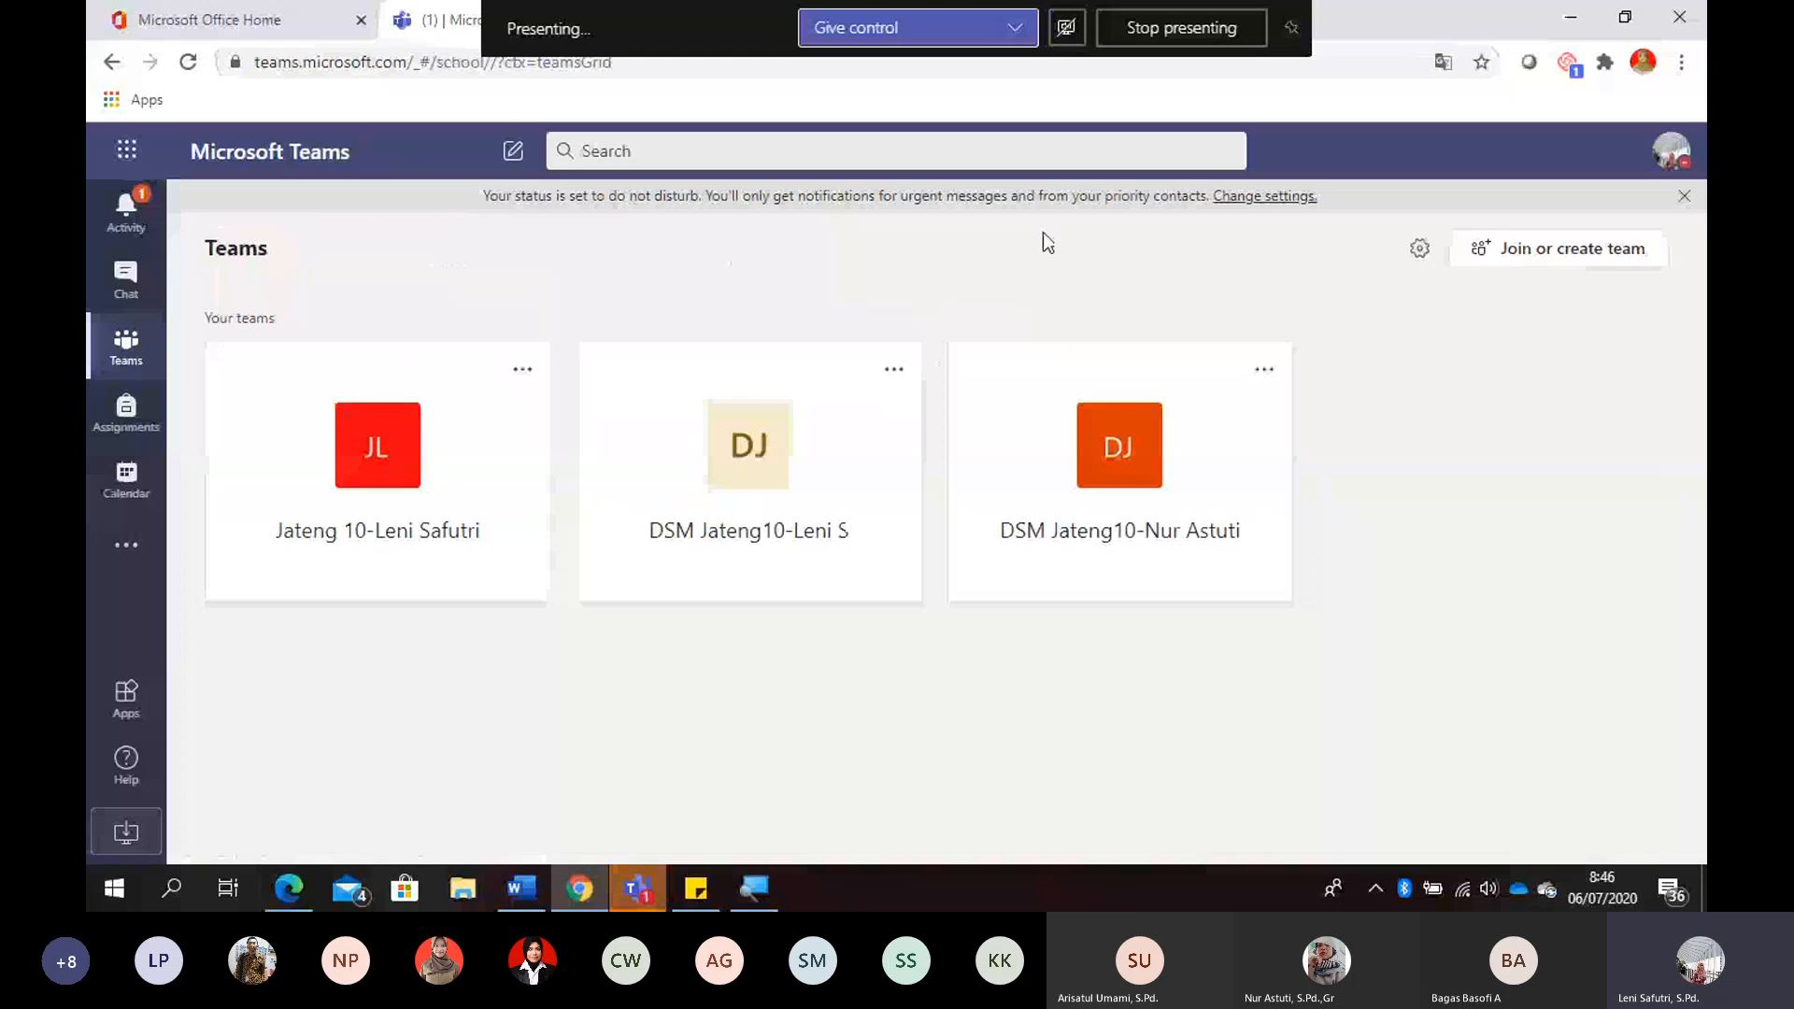
left_click(1538, 255)
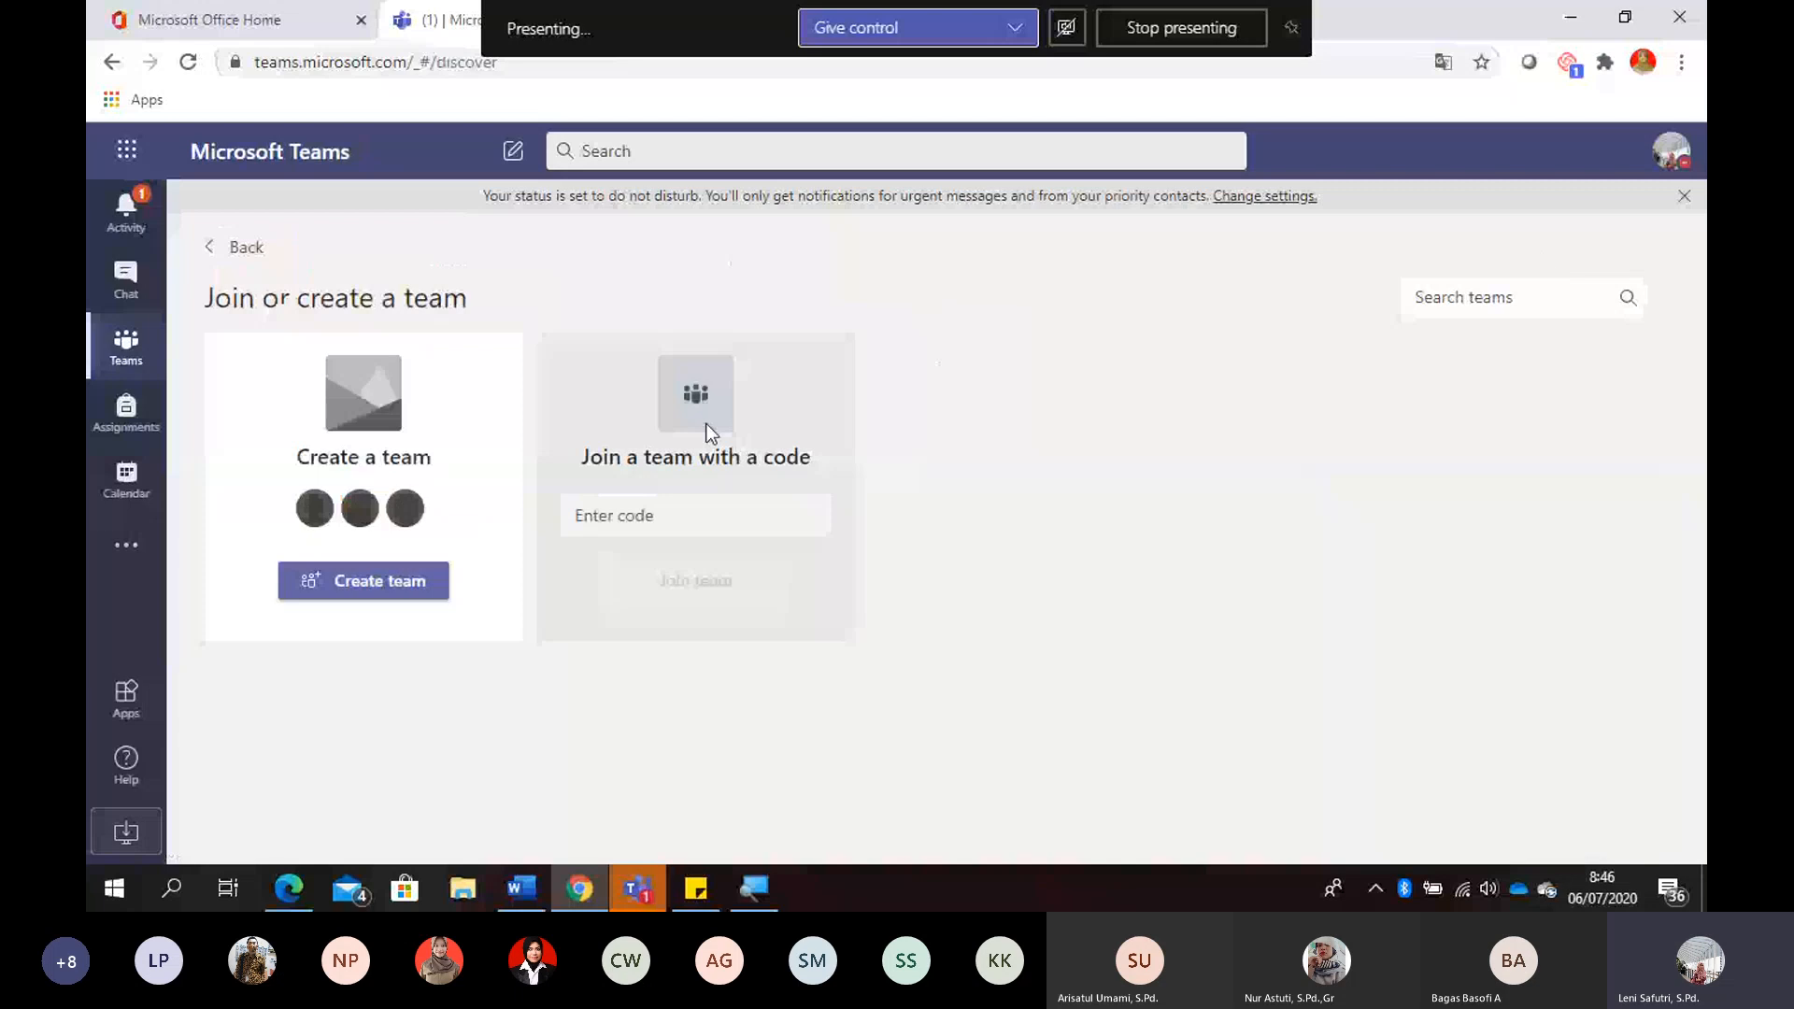
left_click(661, 516)
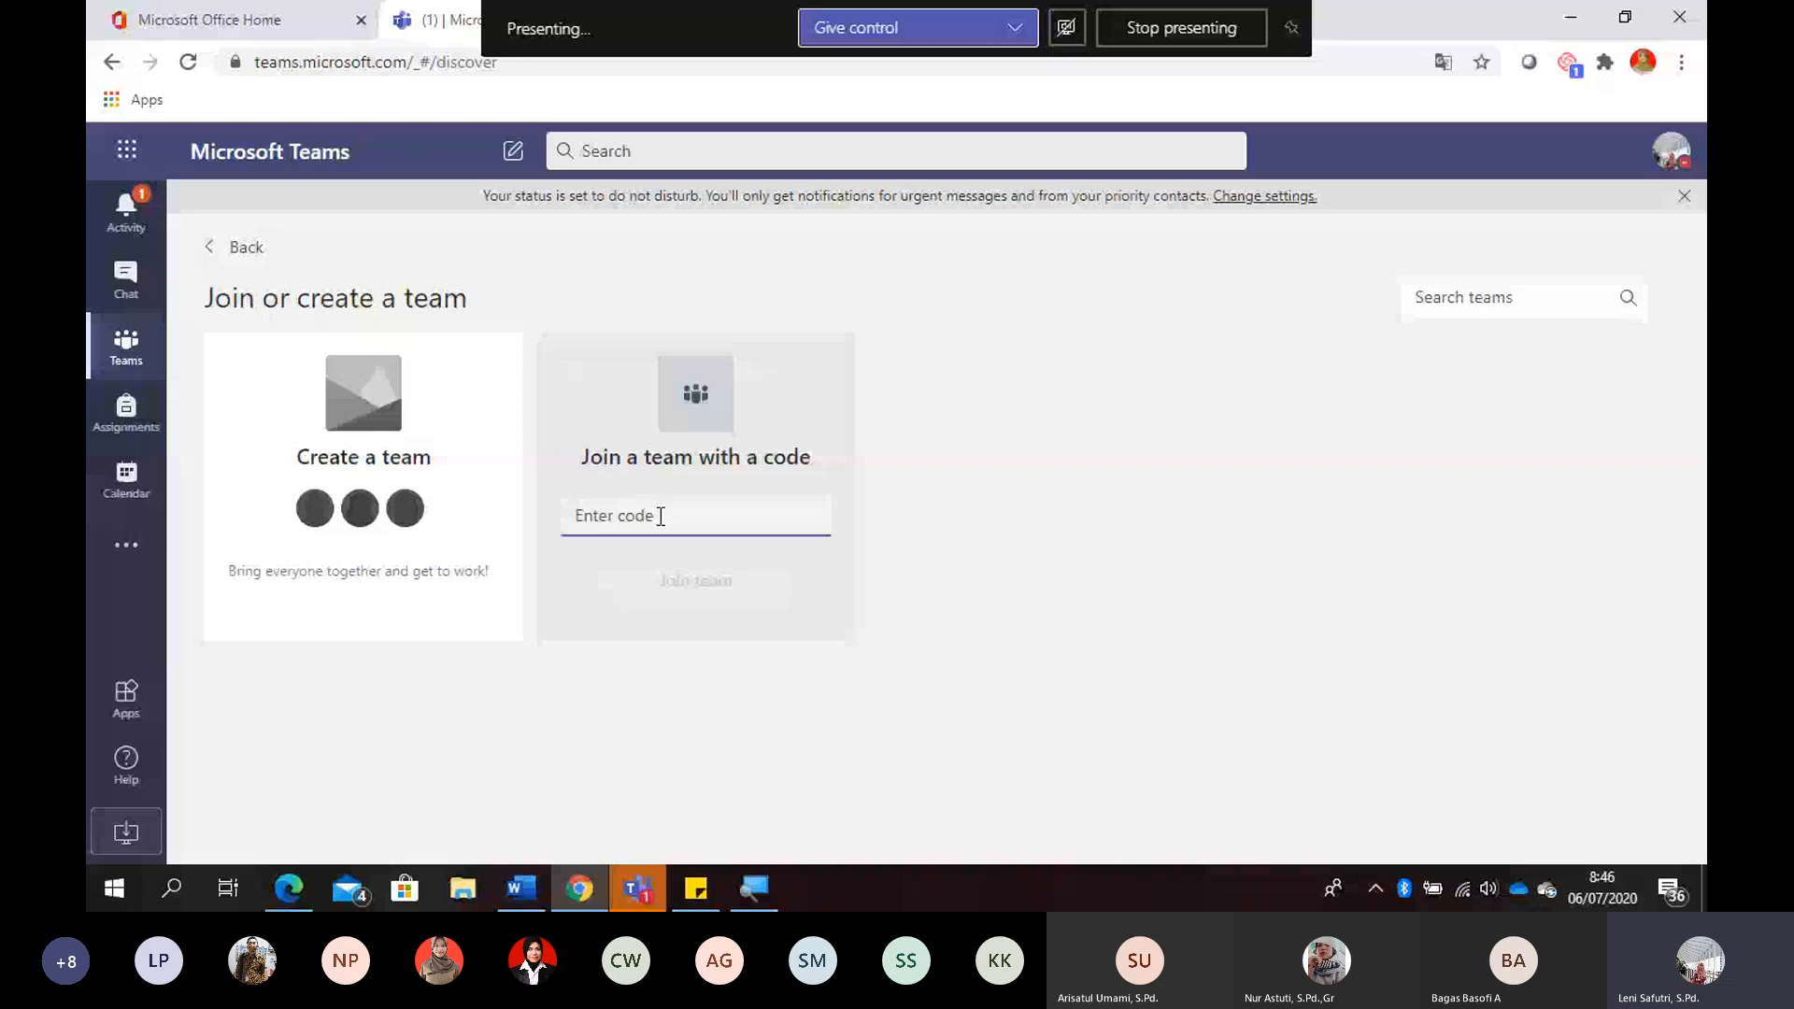
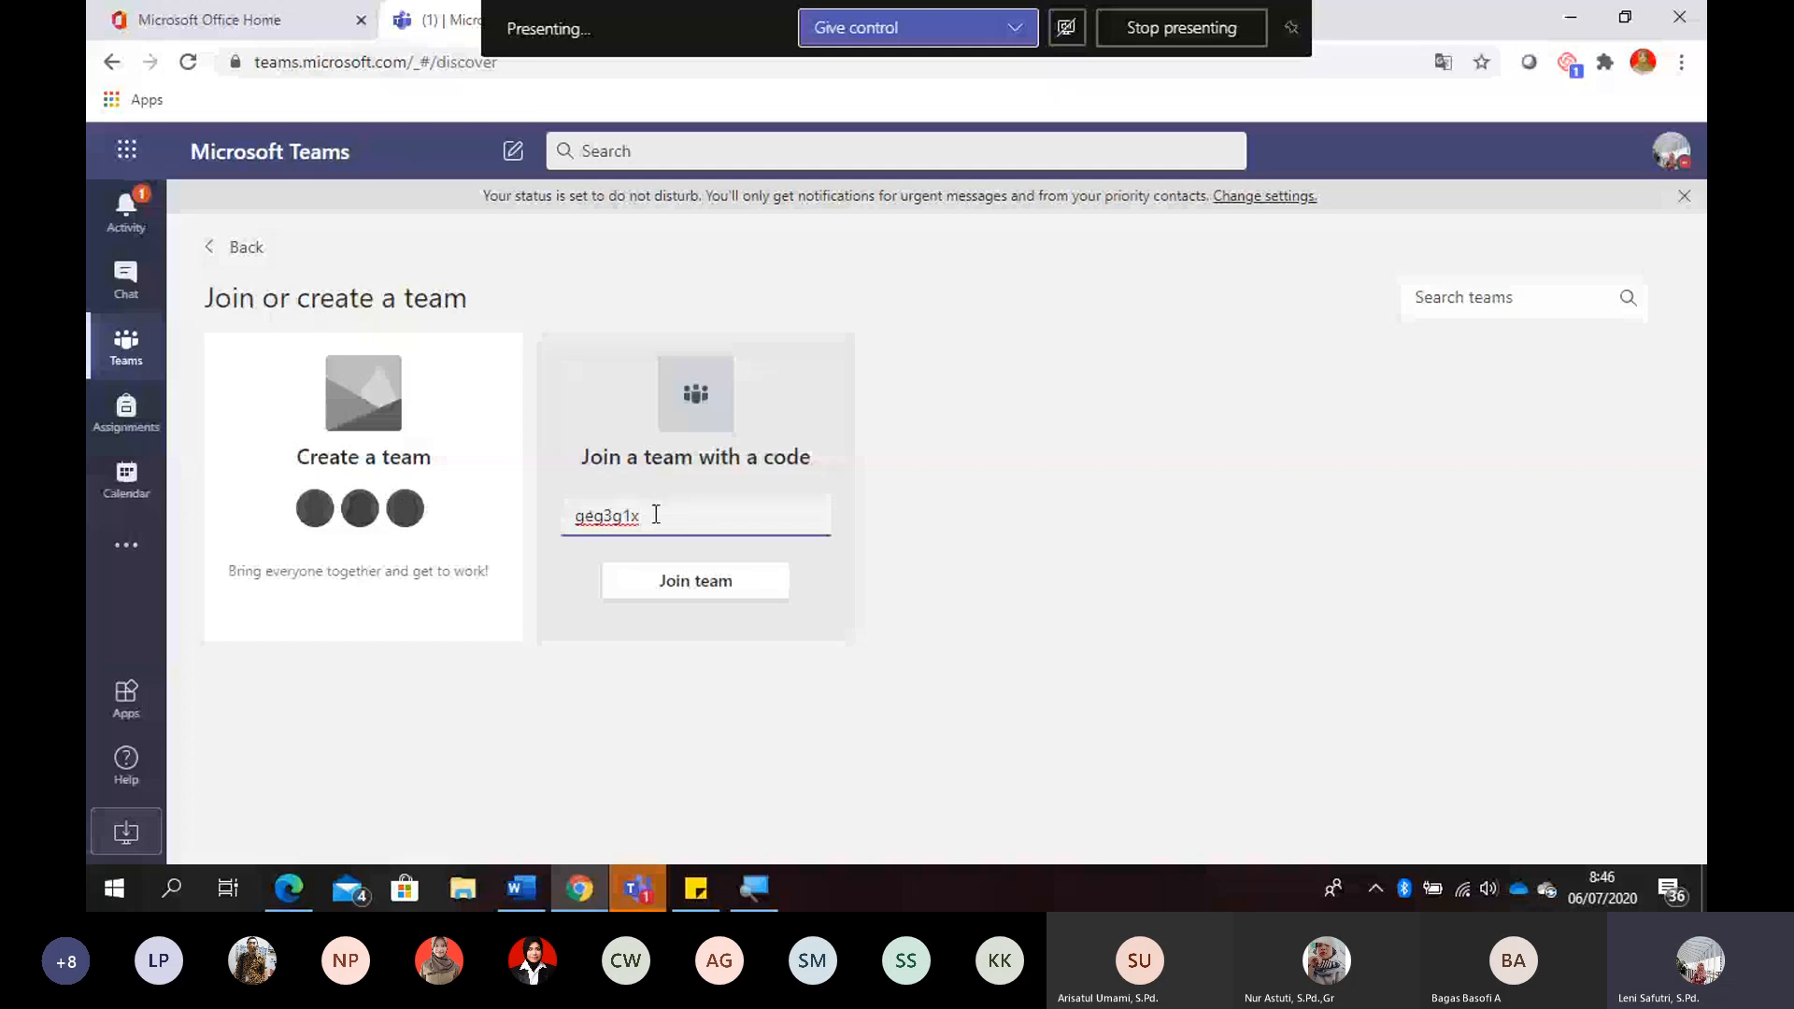
left_click_drag(656, 513, 557, 518)
key("BackSpace")
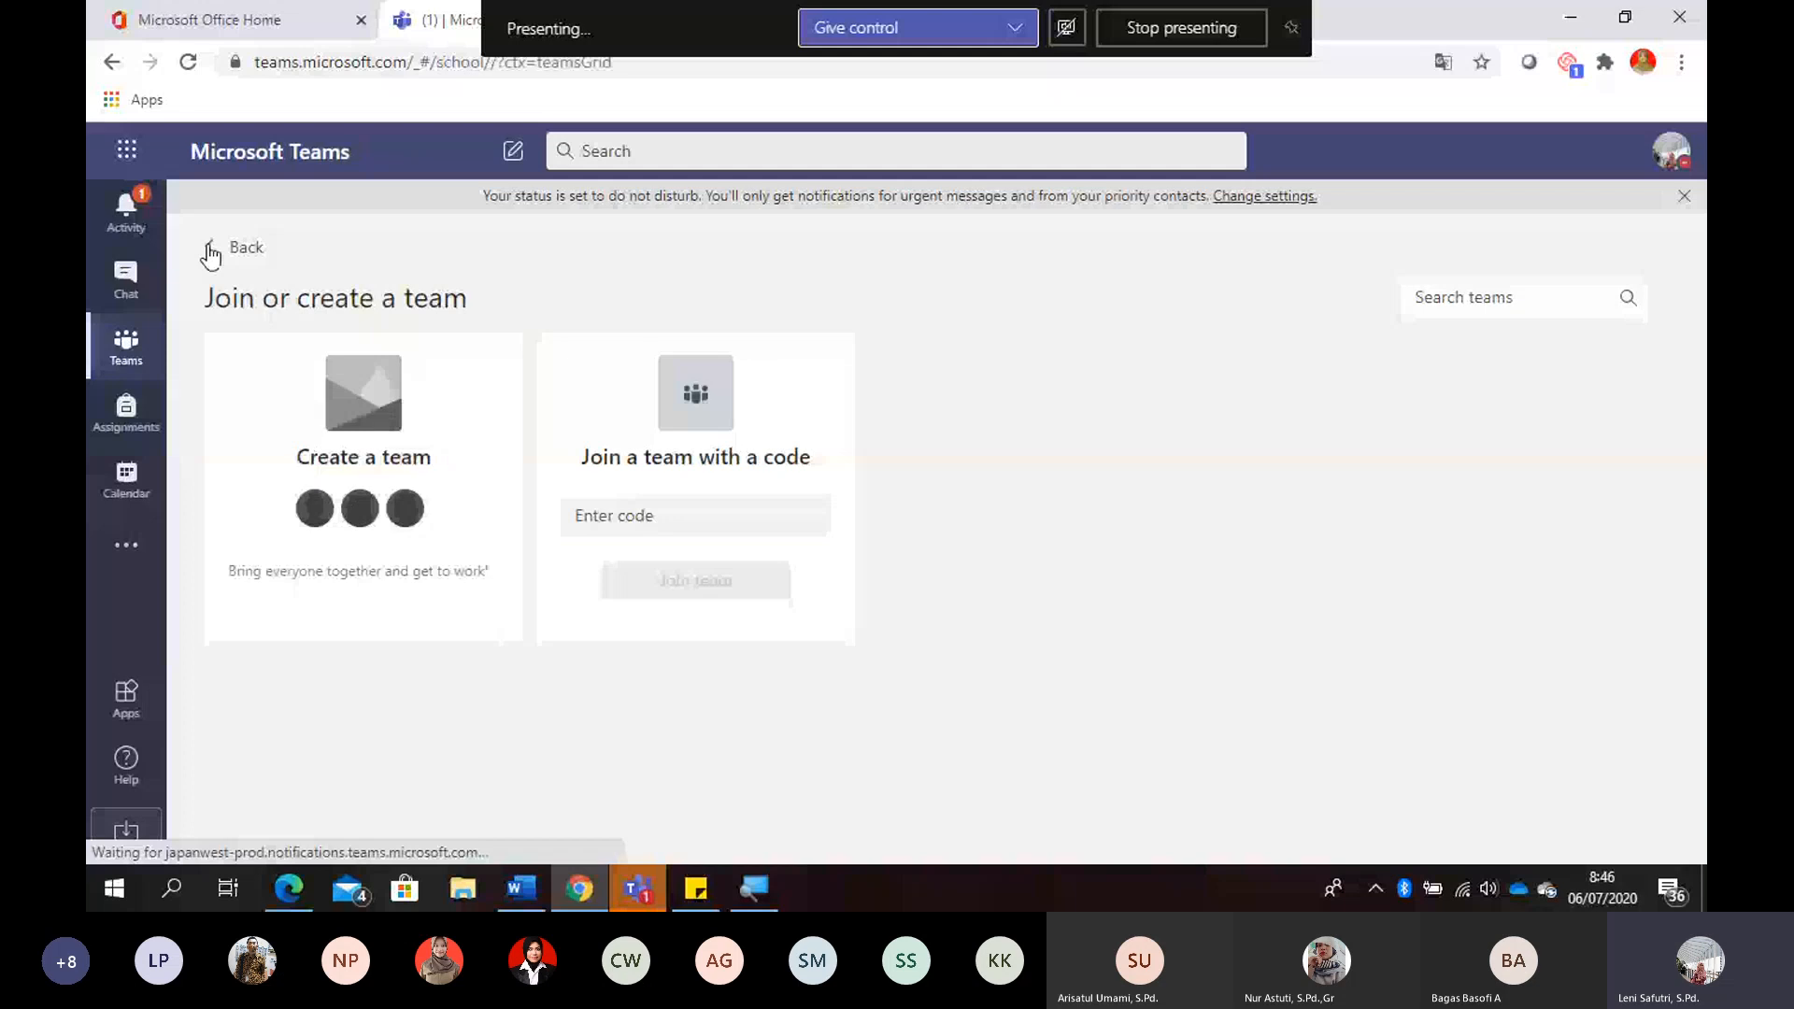
left_click(210, 247)
- Start an announcement in the Materi channel of the DSM Jateng10 class team with the headline Microsoft Teams
left_click(847, 446)
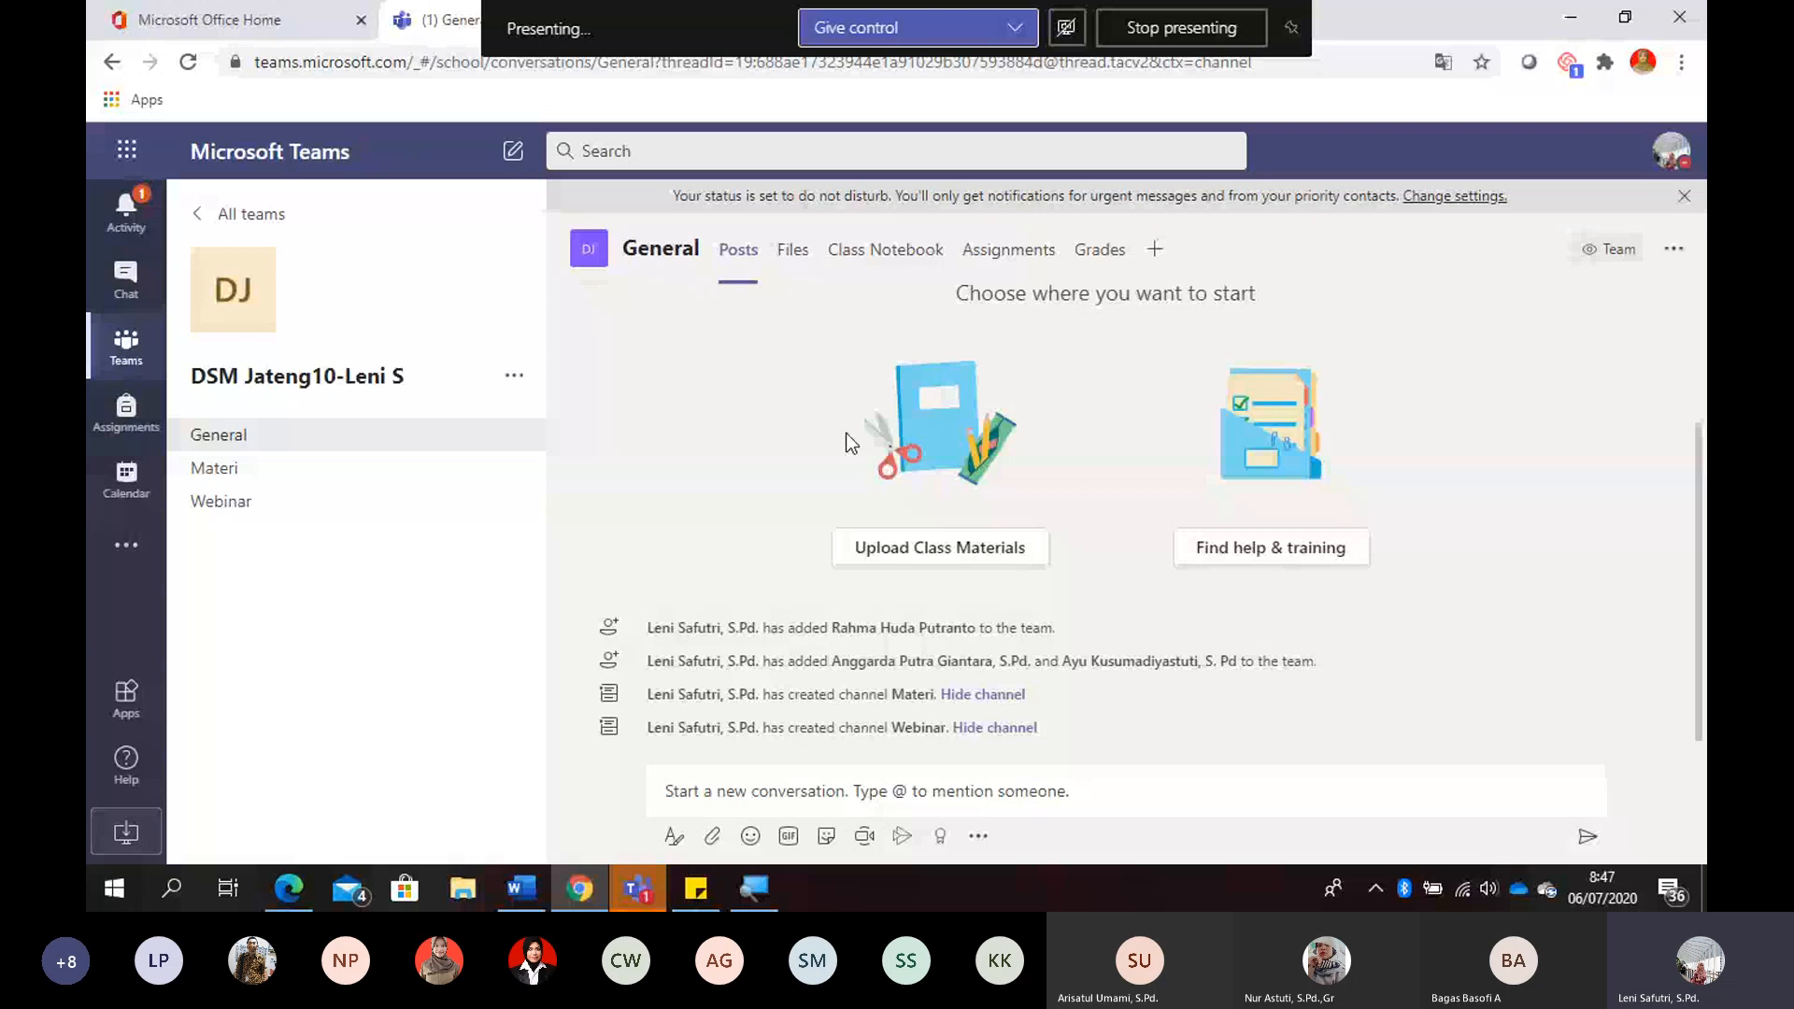
left_click(269, 467)
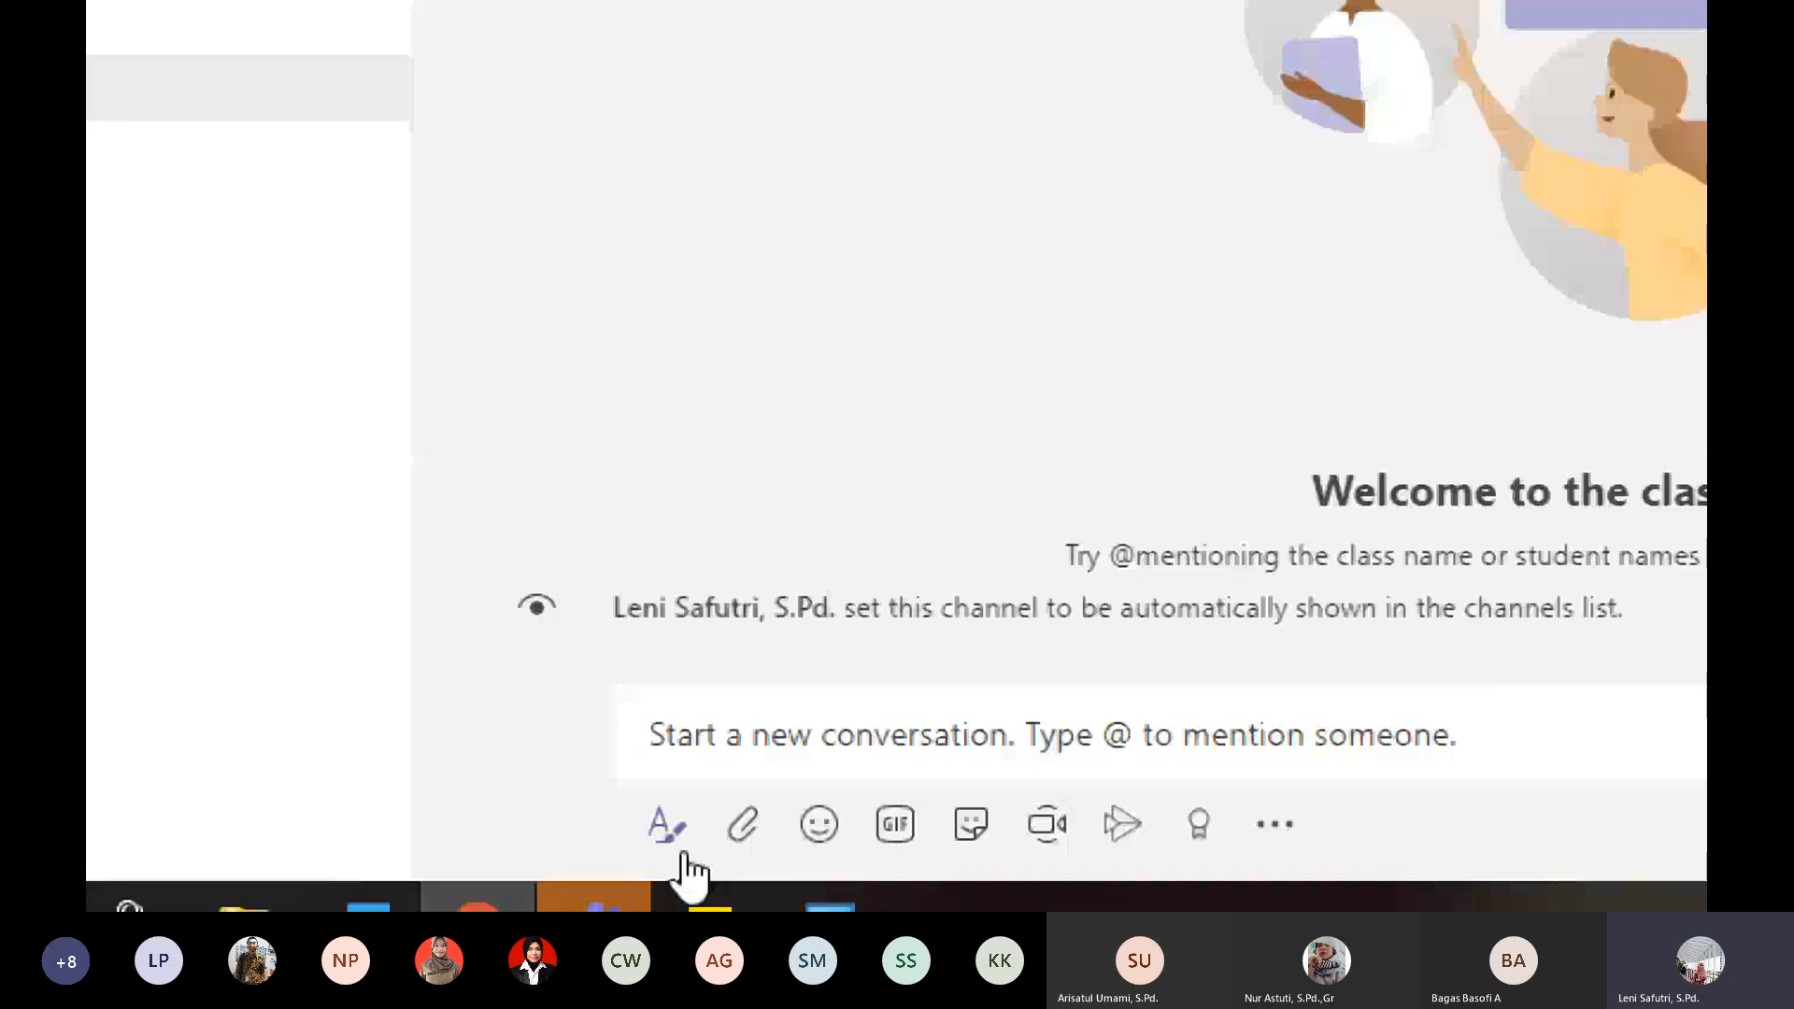
left_click(679, 846)
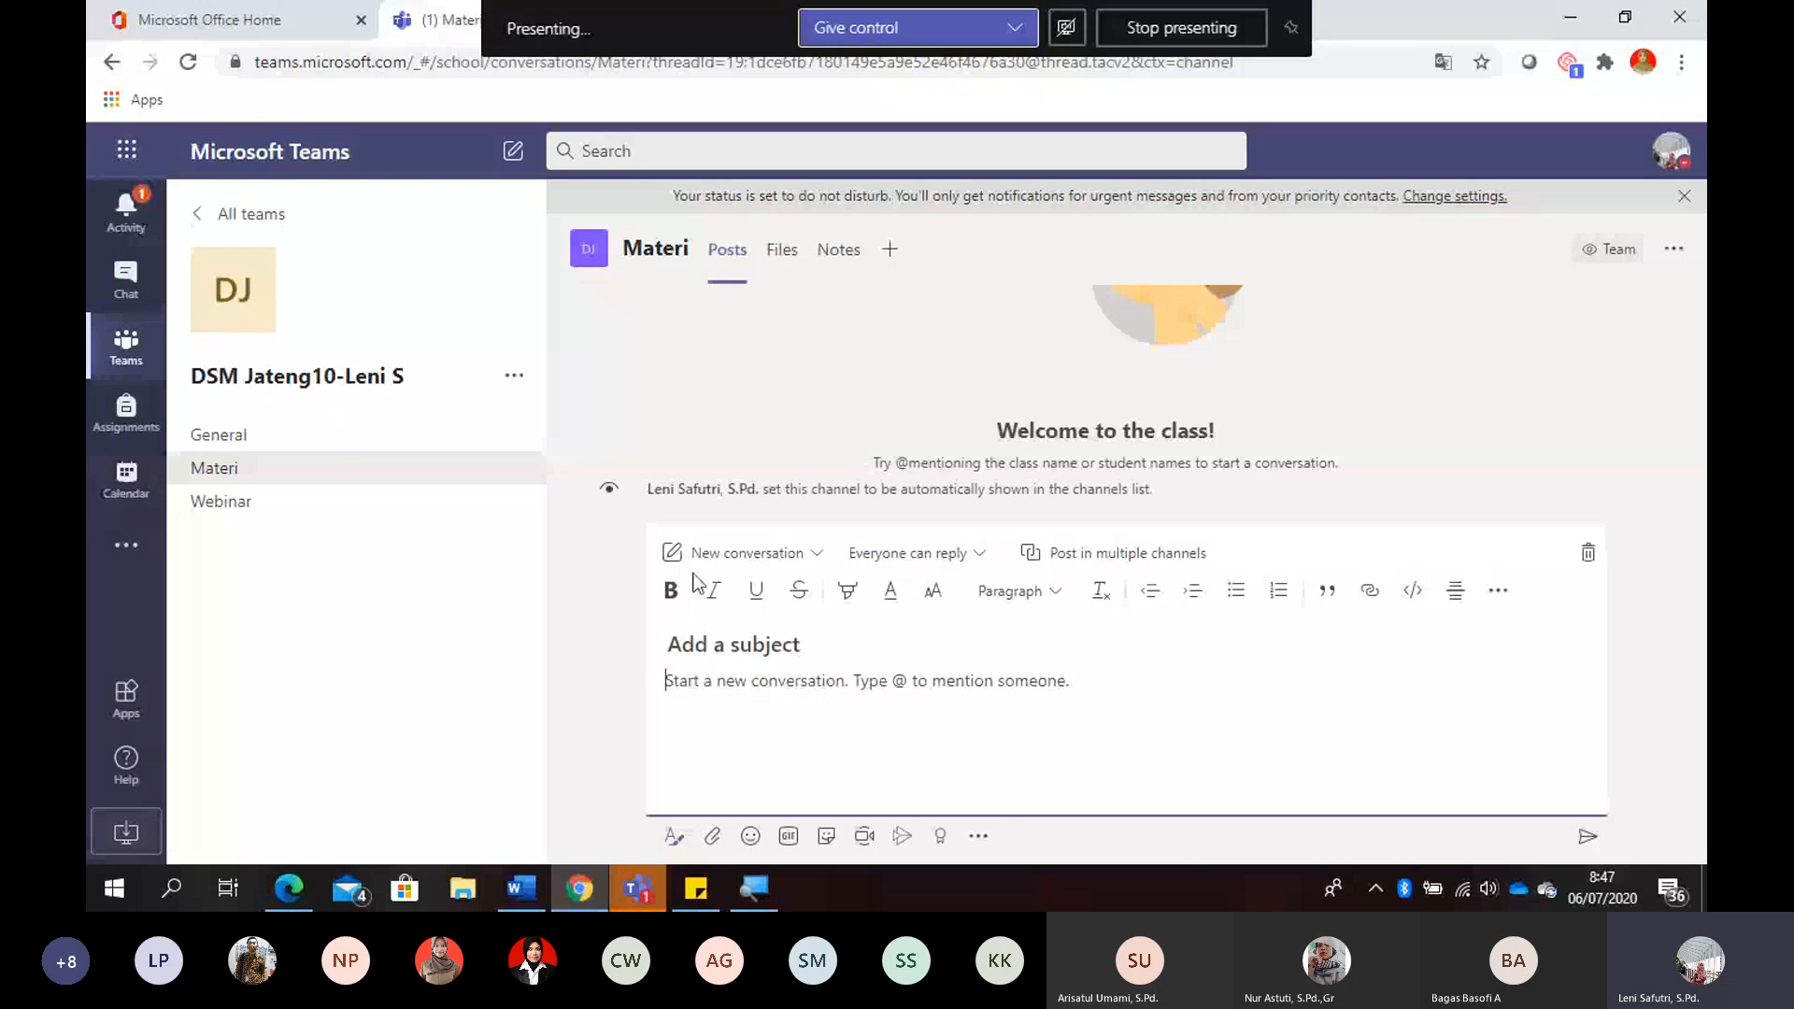
left_click(808, 556)
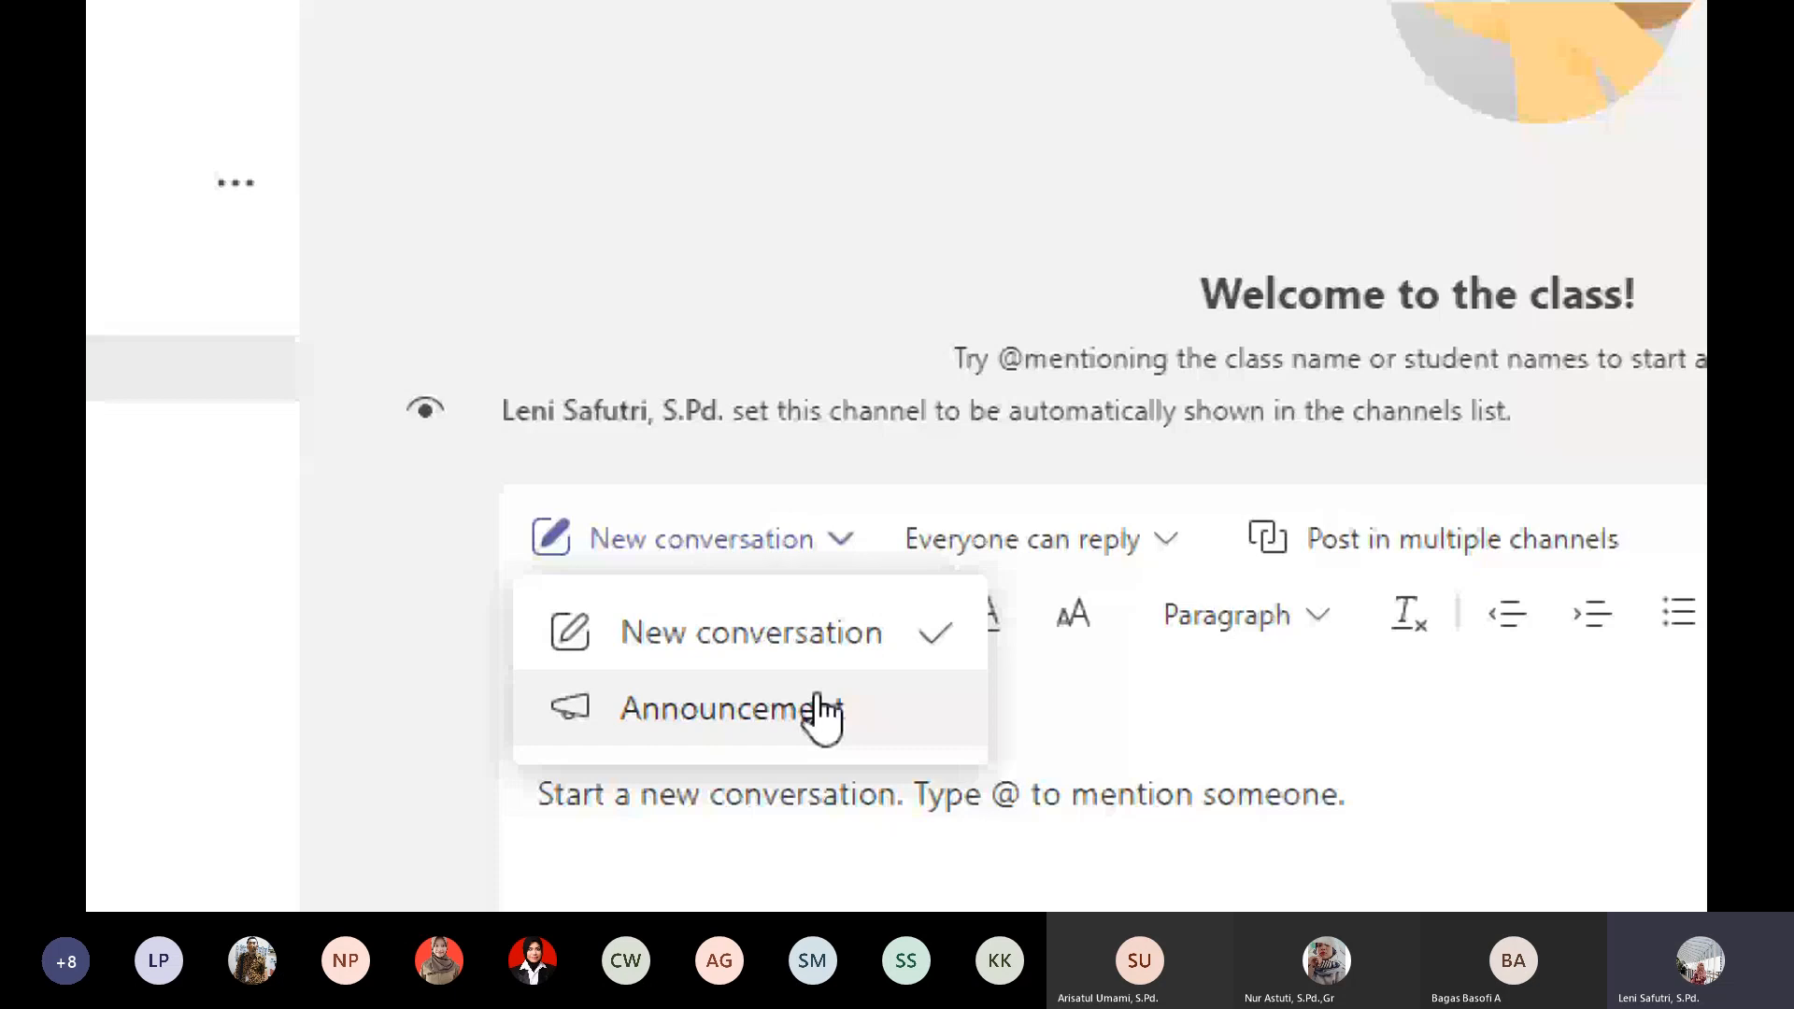
left_click(818, 710)
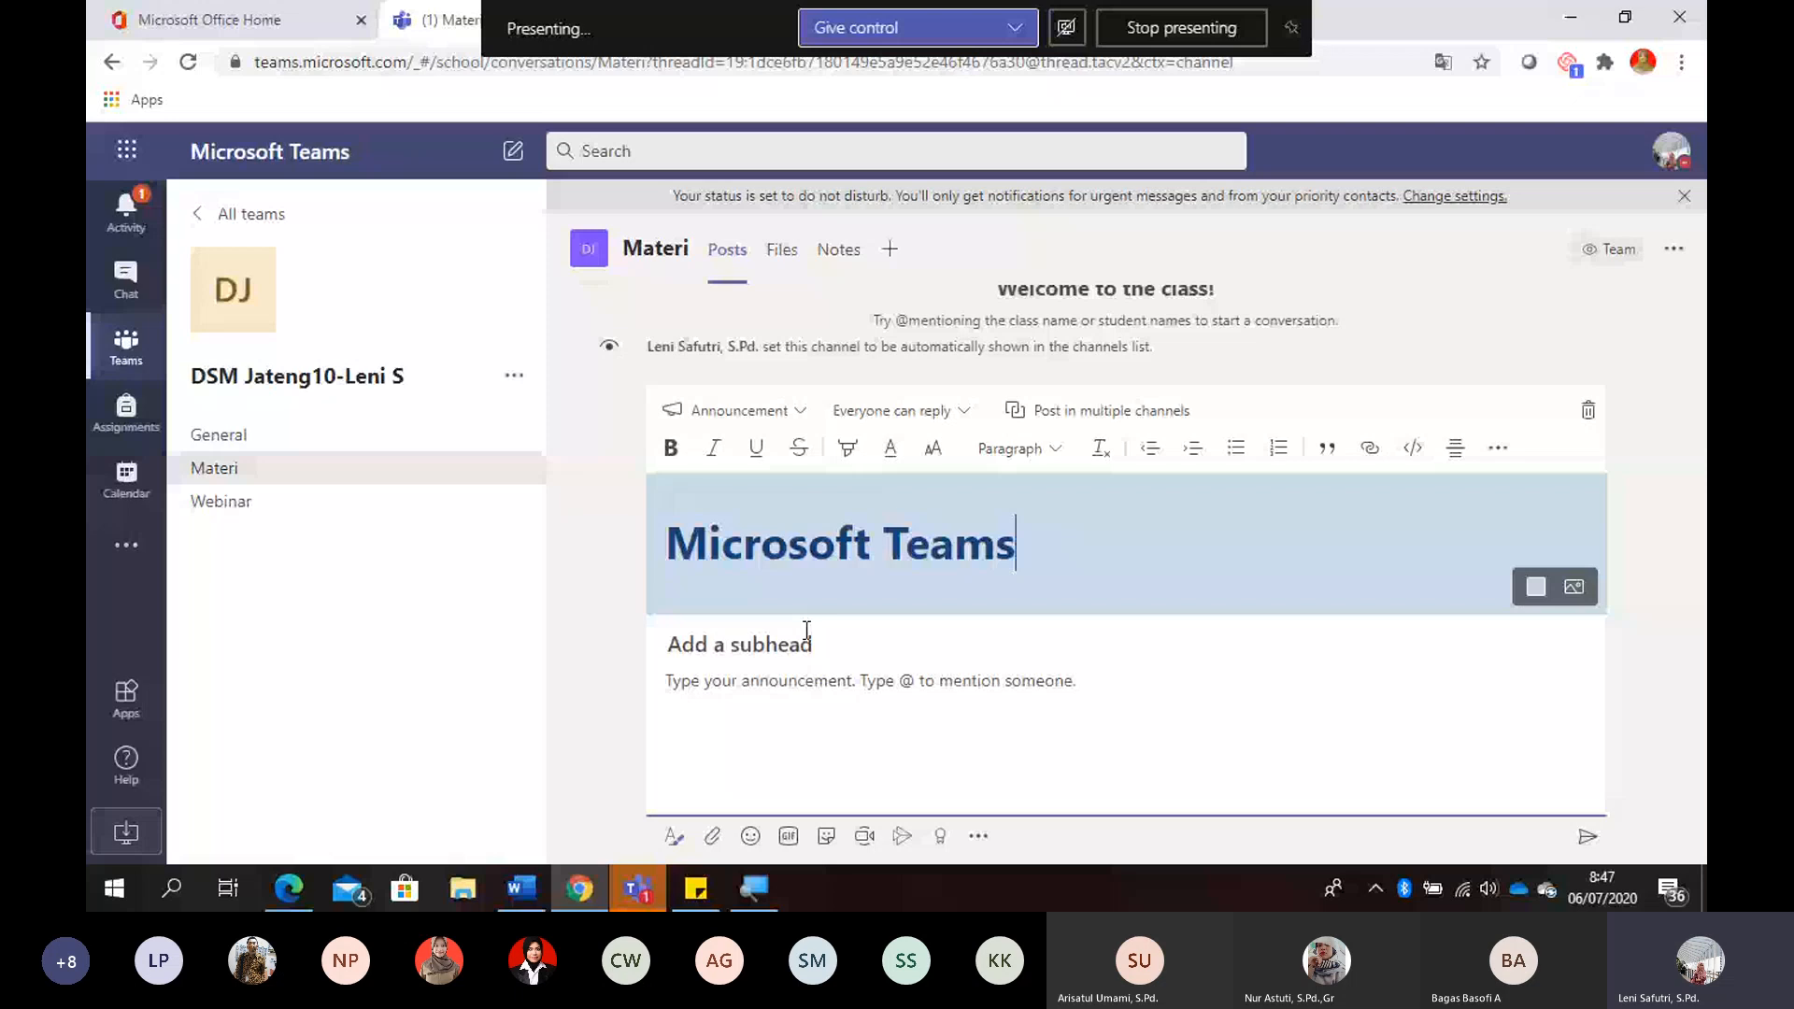
- Set the announcement's headline background to the dark blue General illustration with the bee and flowers
left_click(1573, 588)
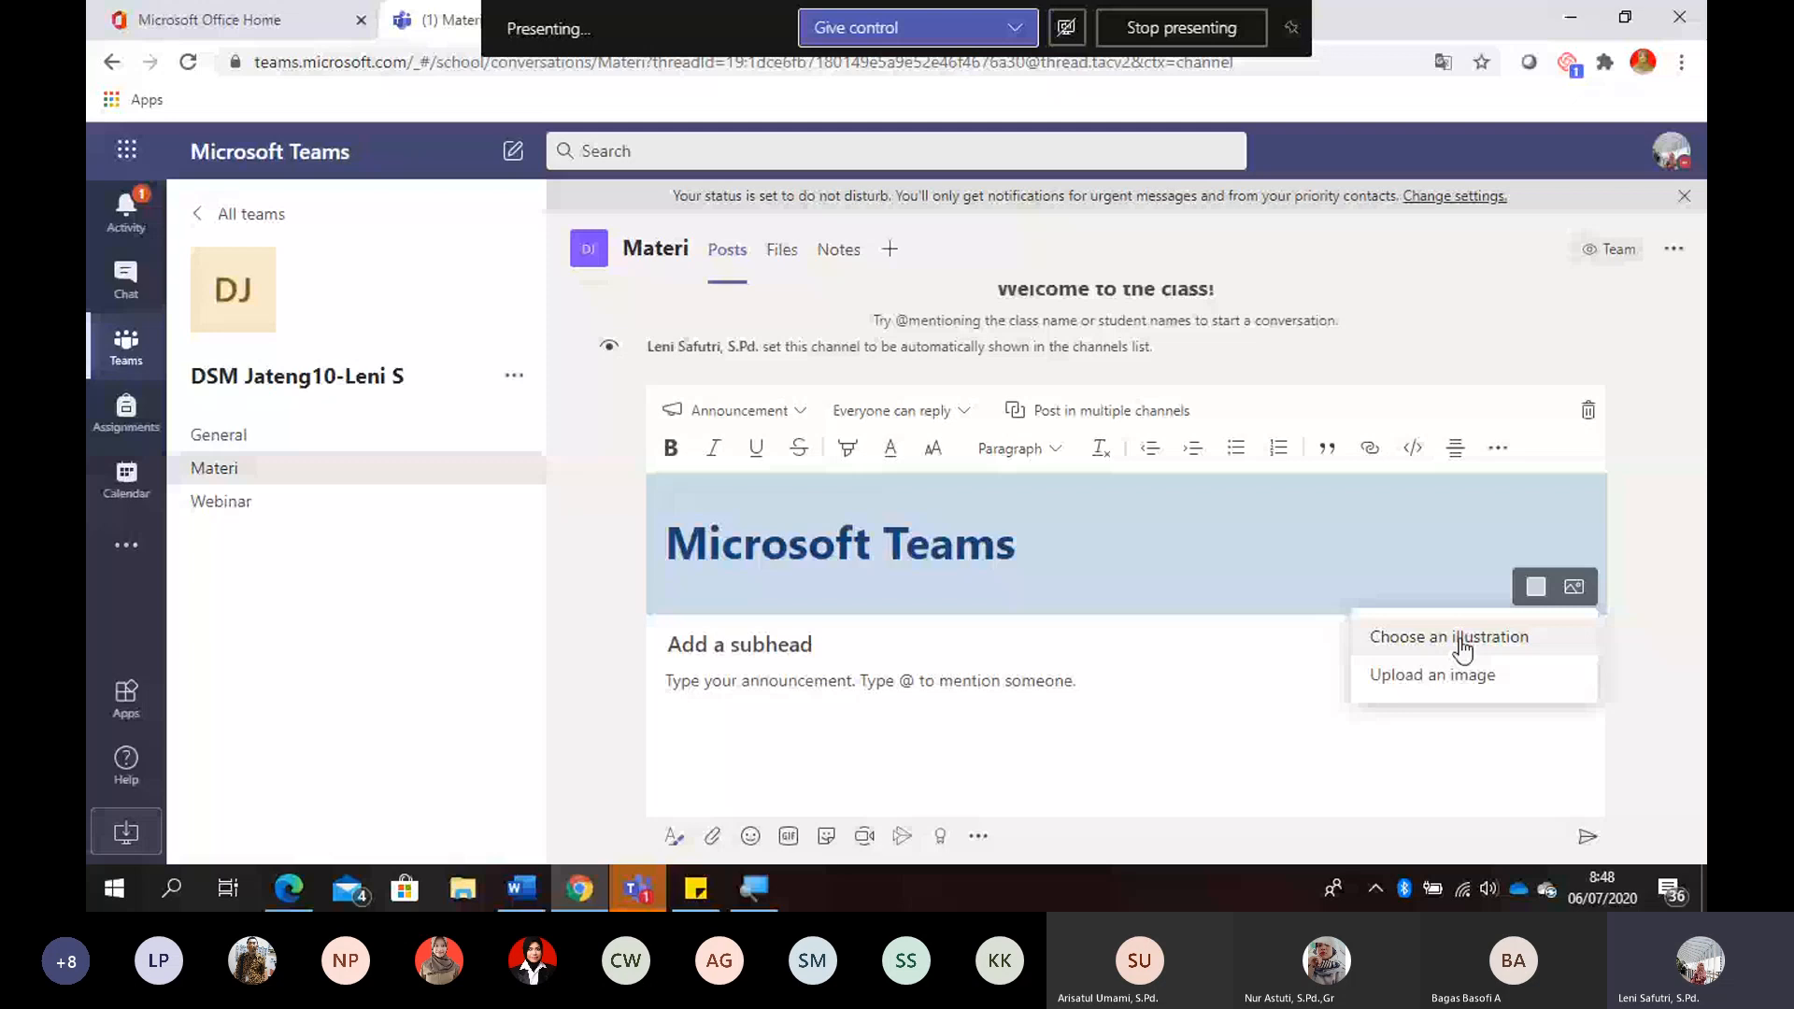
left_click(1463, 648)
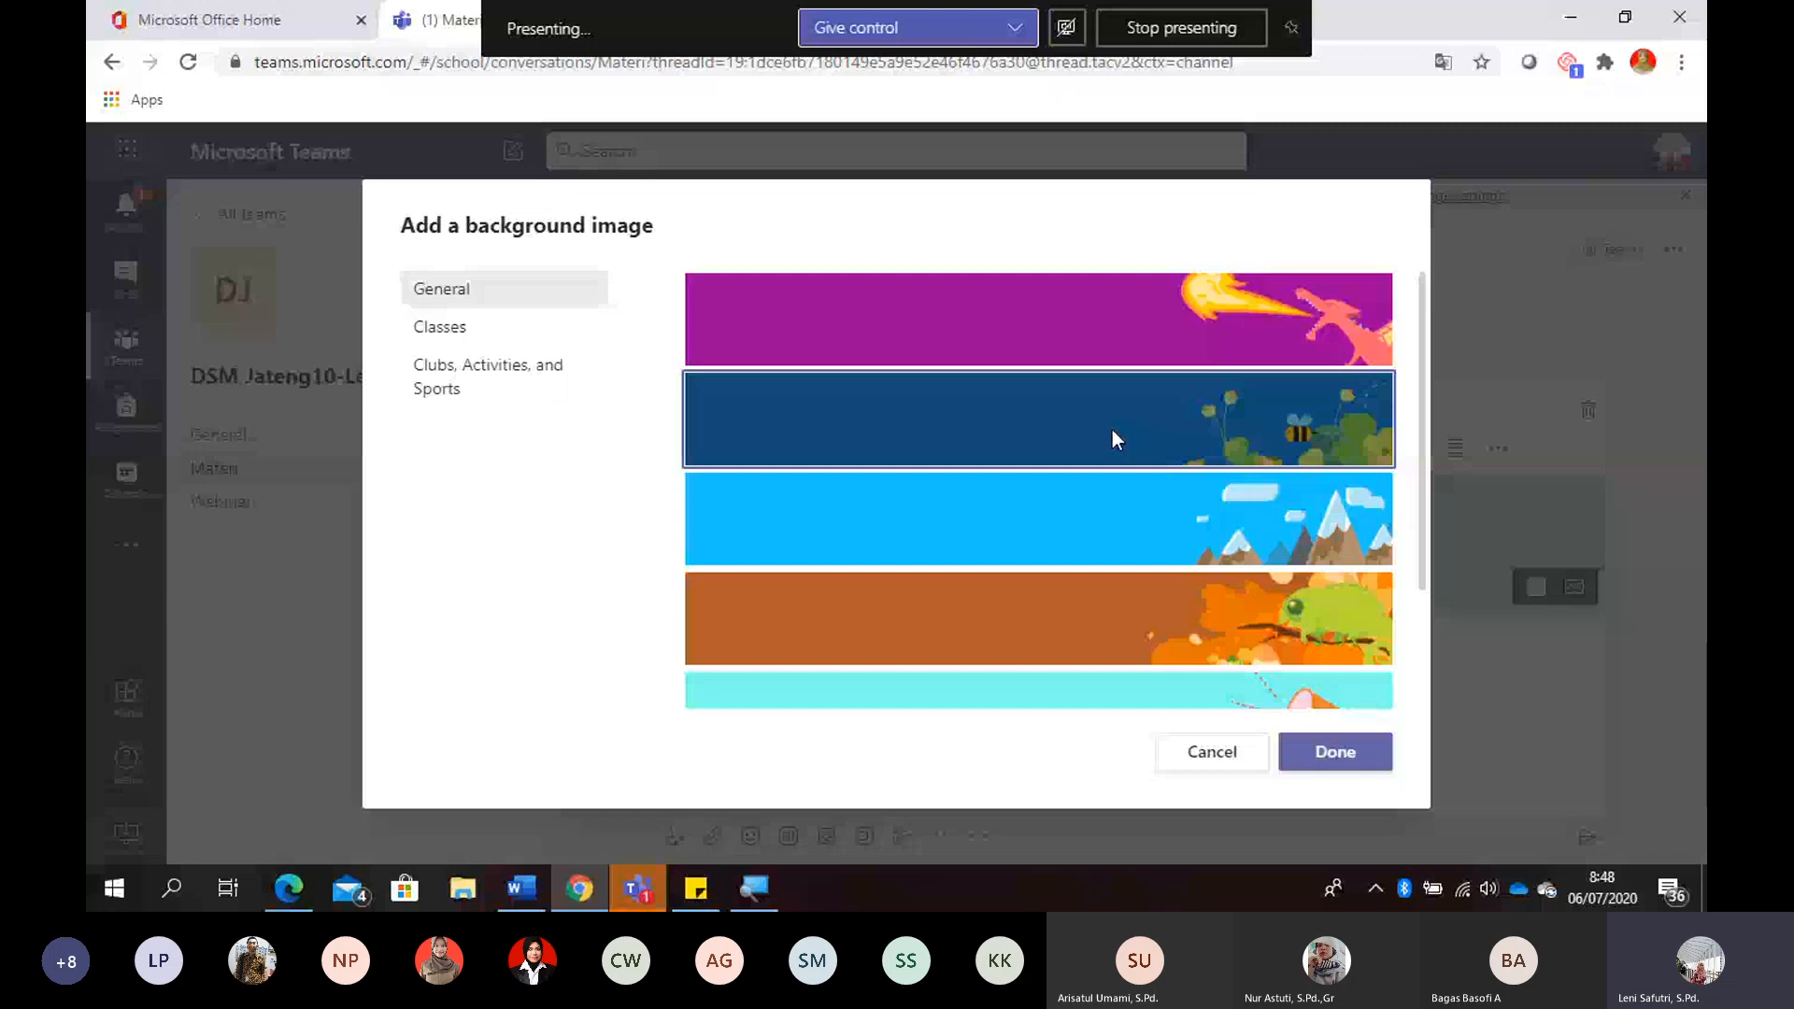
left_click(1359, 757)
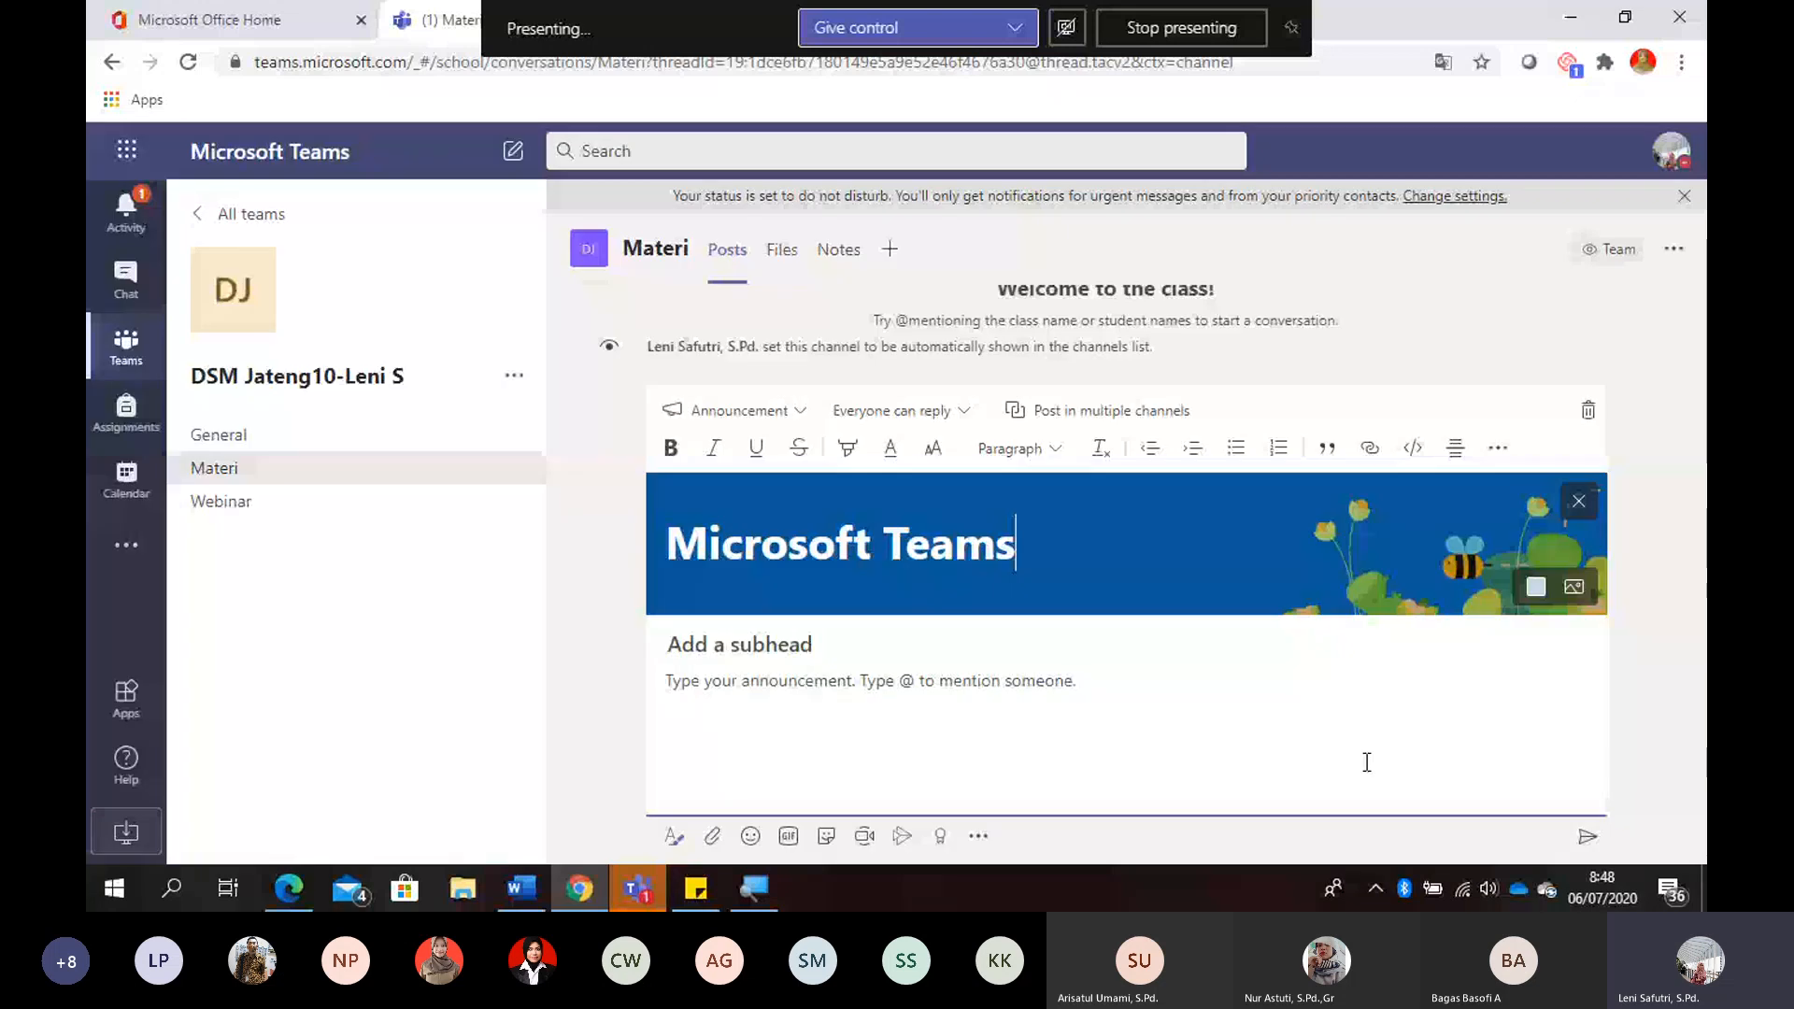
- Copy the Microsoft Teams description from Sticky Notes, paste it into the announcement's body and end it with a period
left_click(749, 644)
left_click(696, 887)
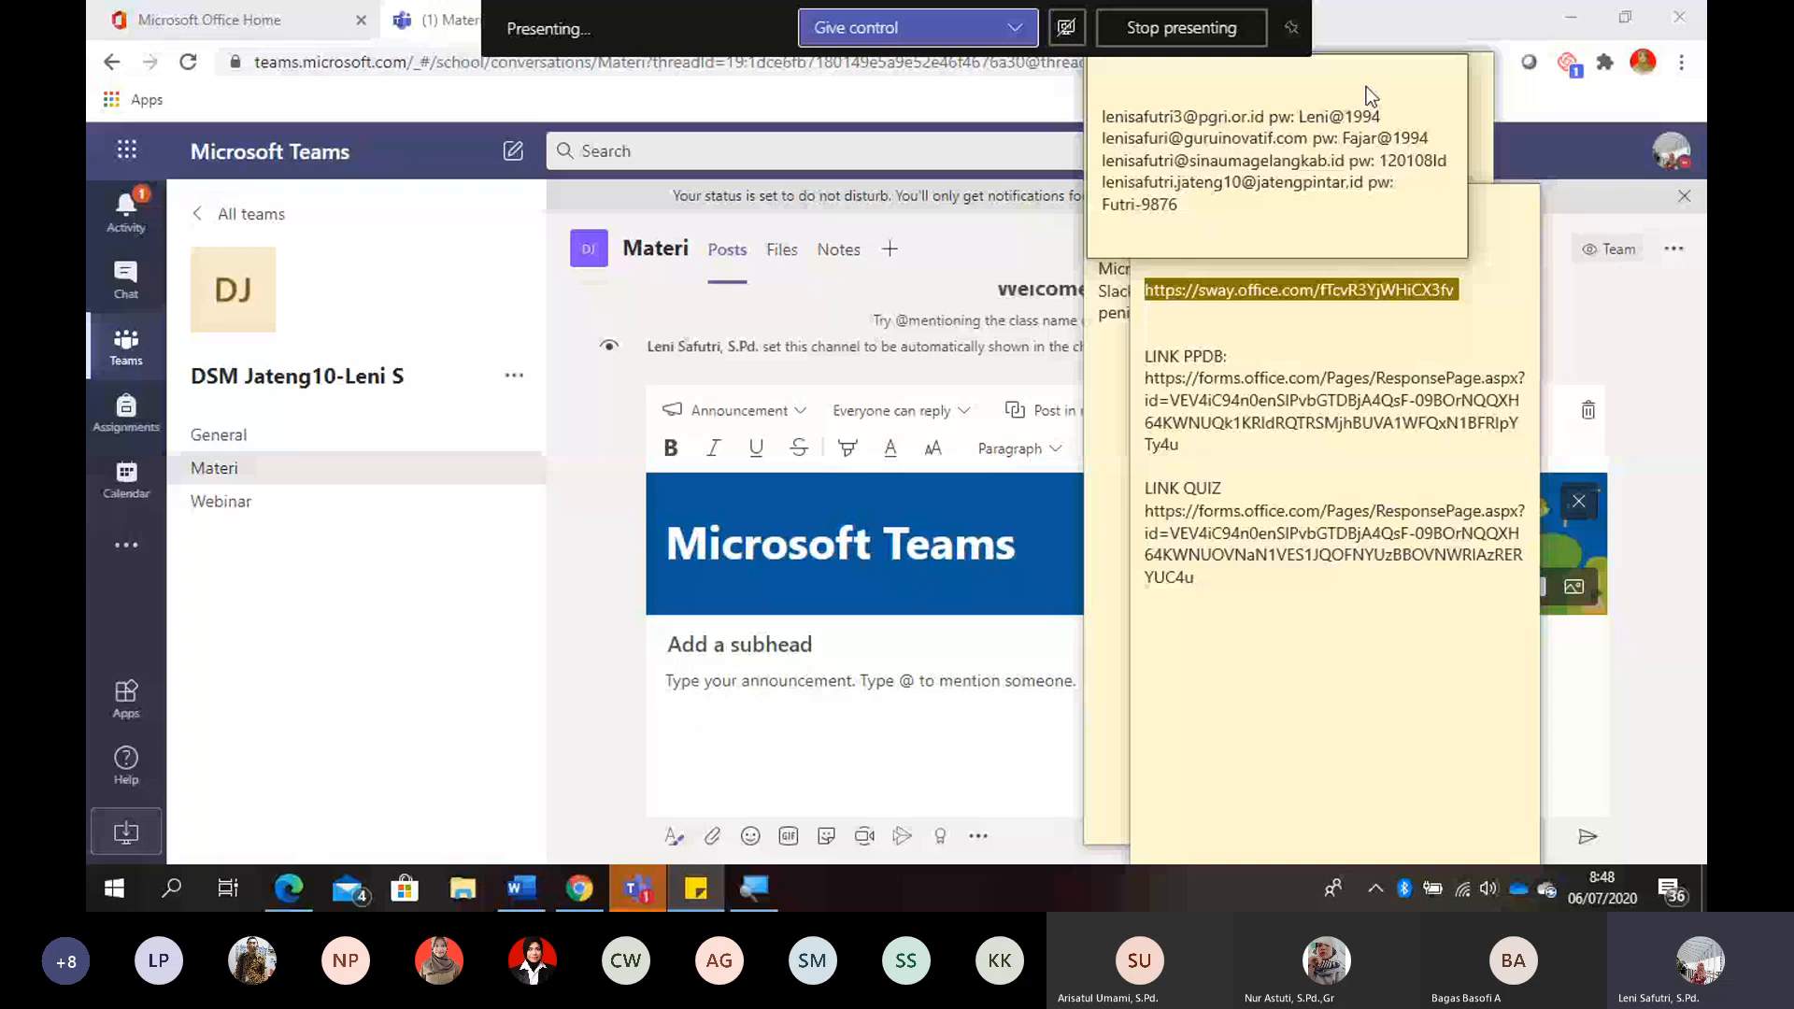
left_click(1480, 86)
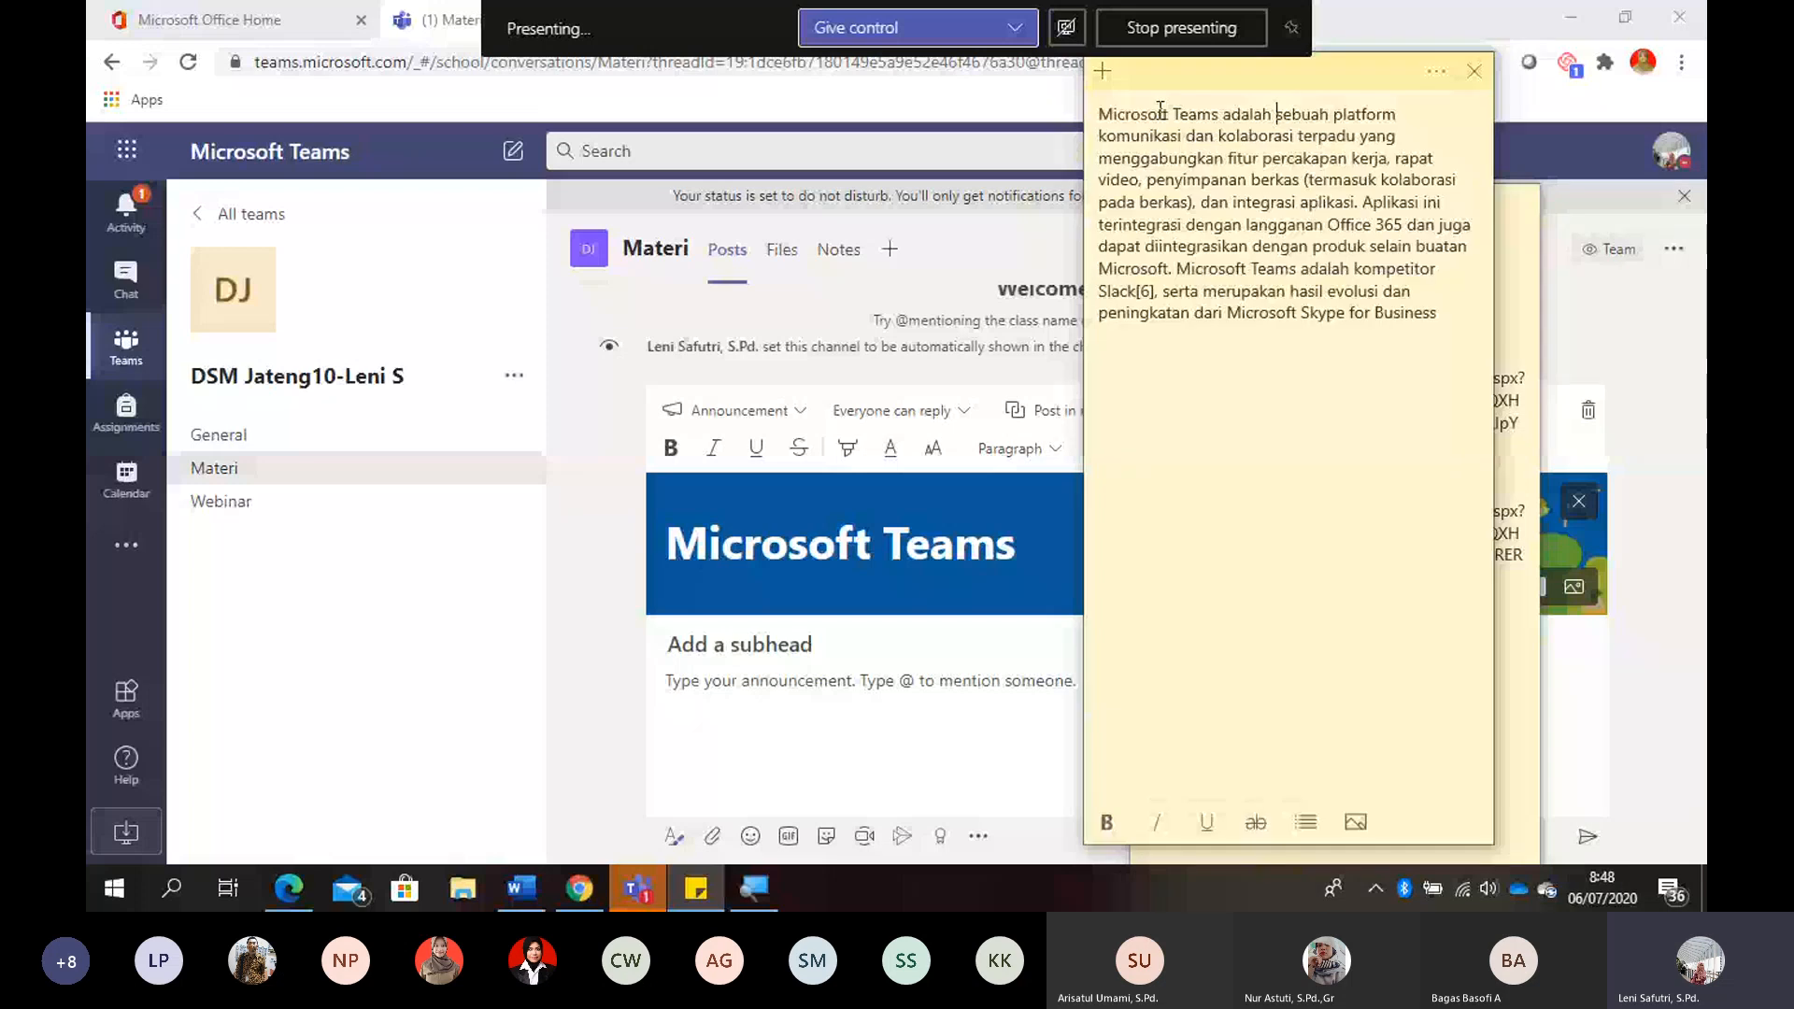
key("ctrl+a")
key("ctrl+c")
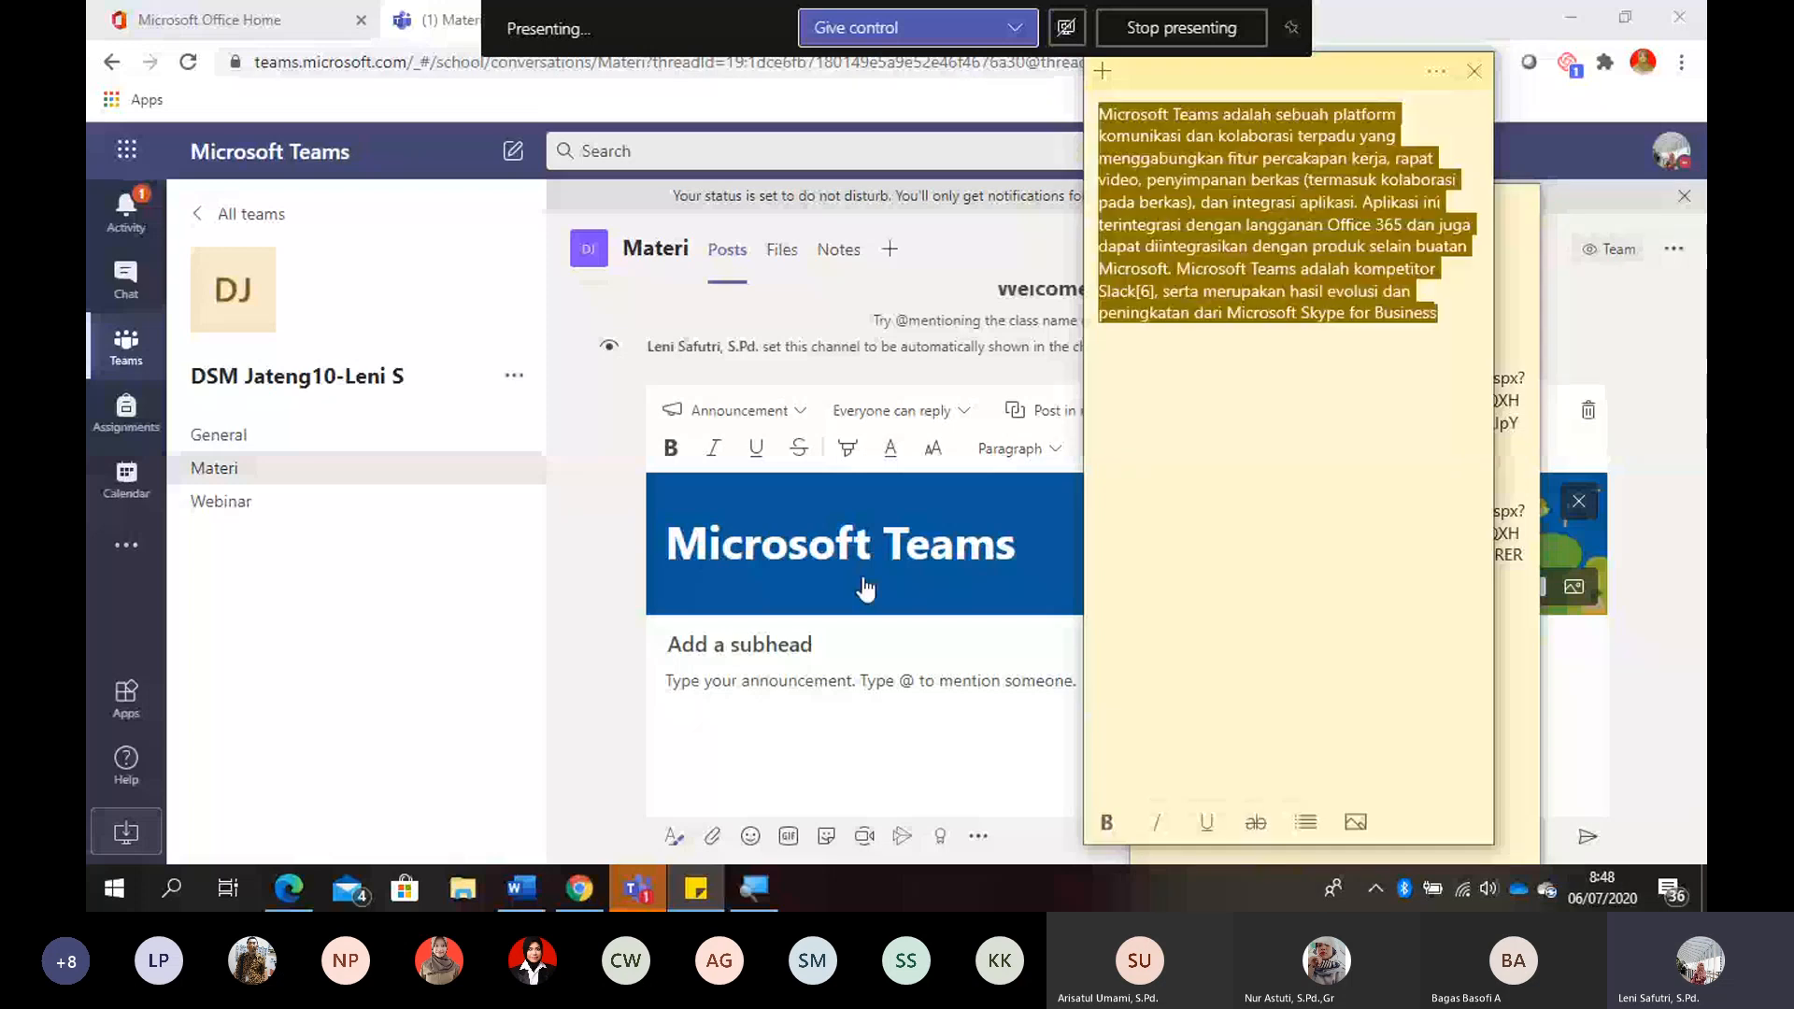
left_click(687, 684)
key("ctrl+v")
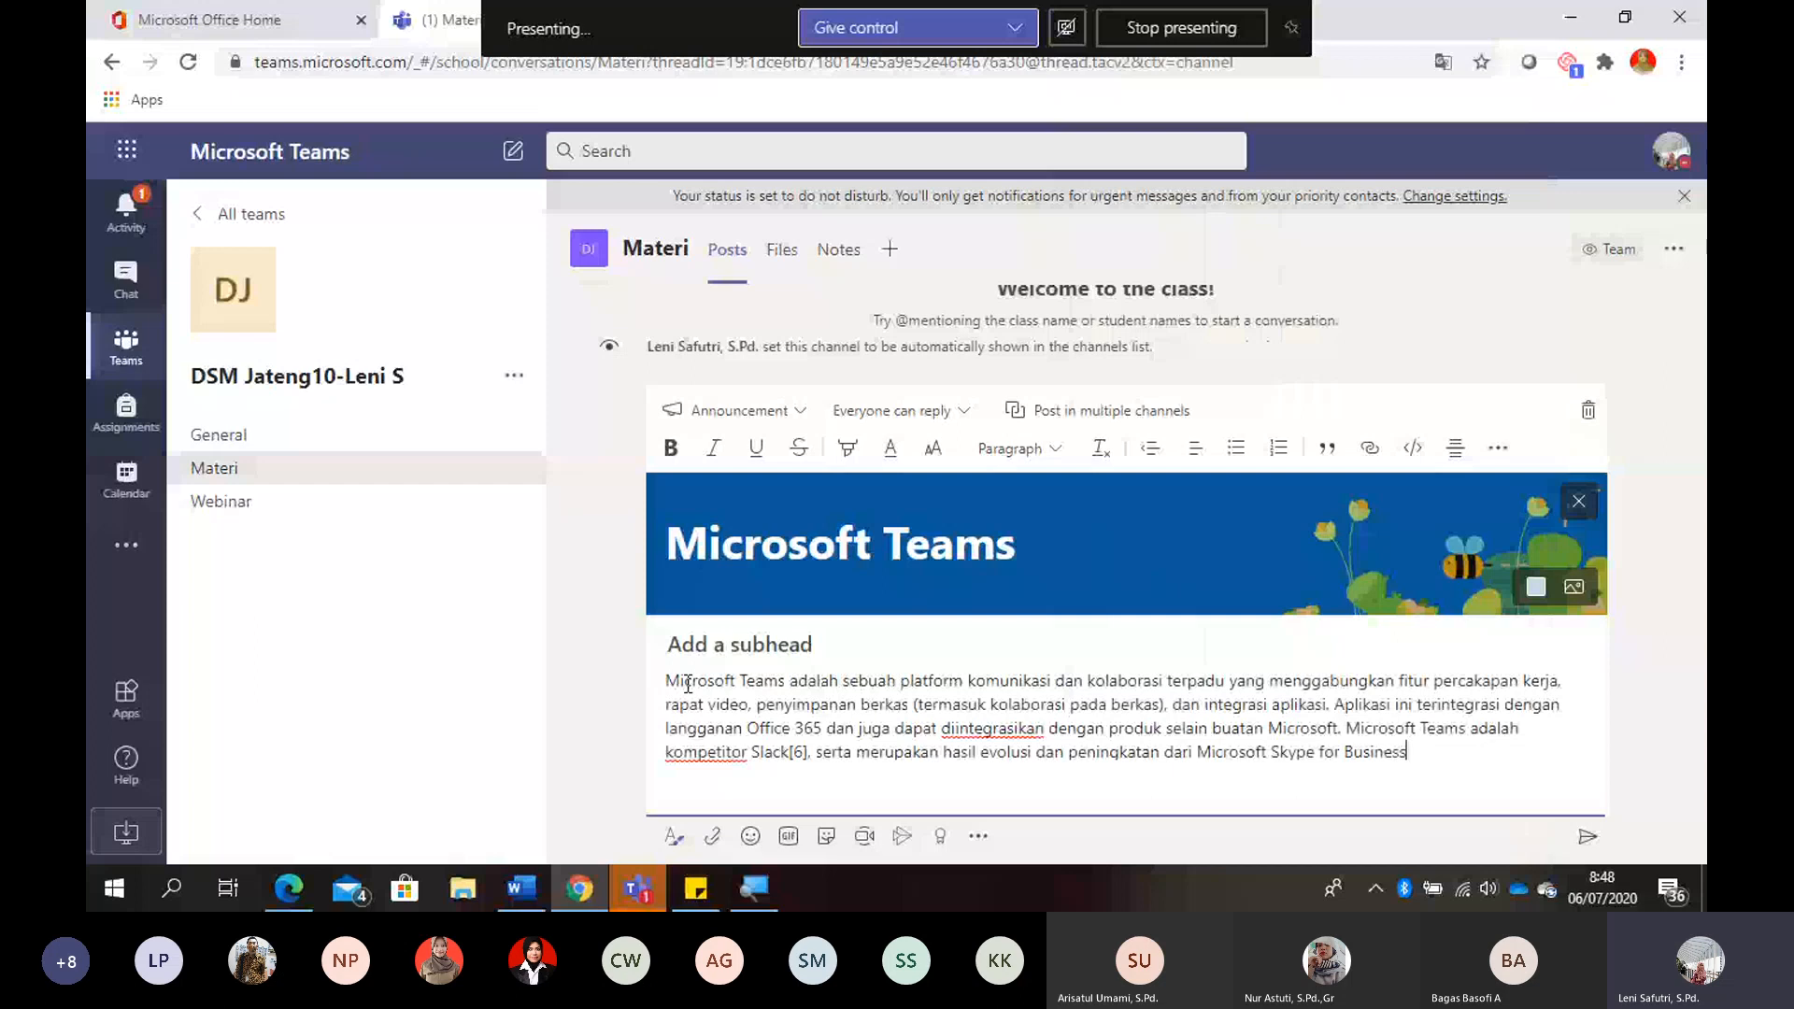
type(".")
key("Return")
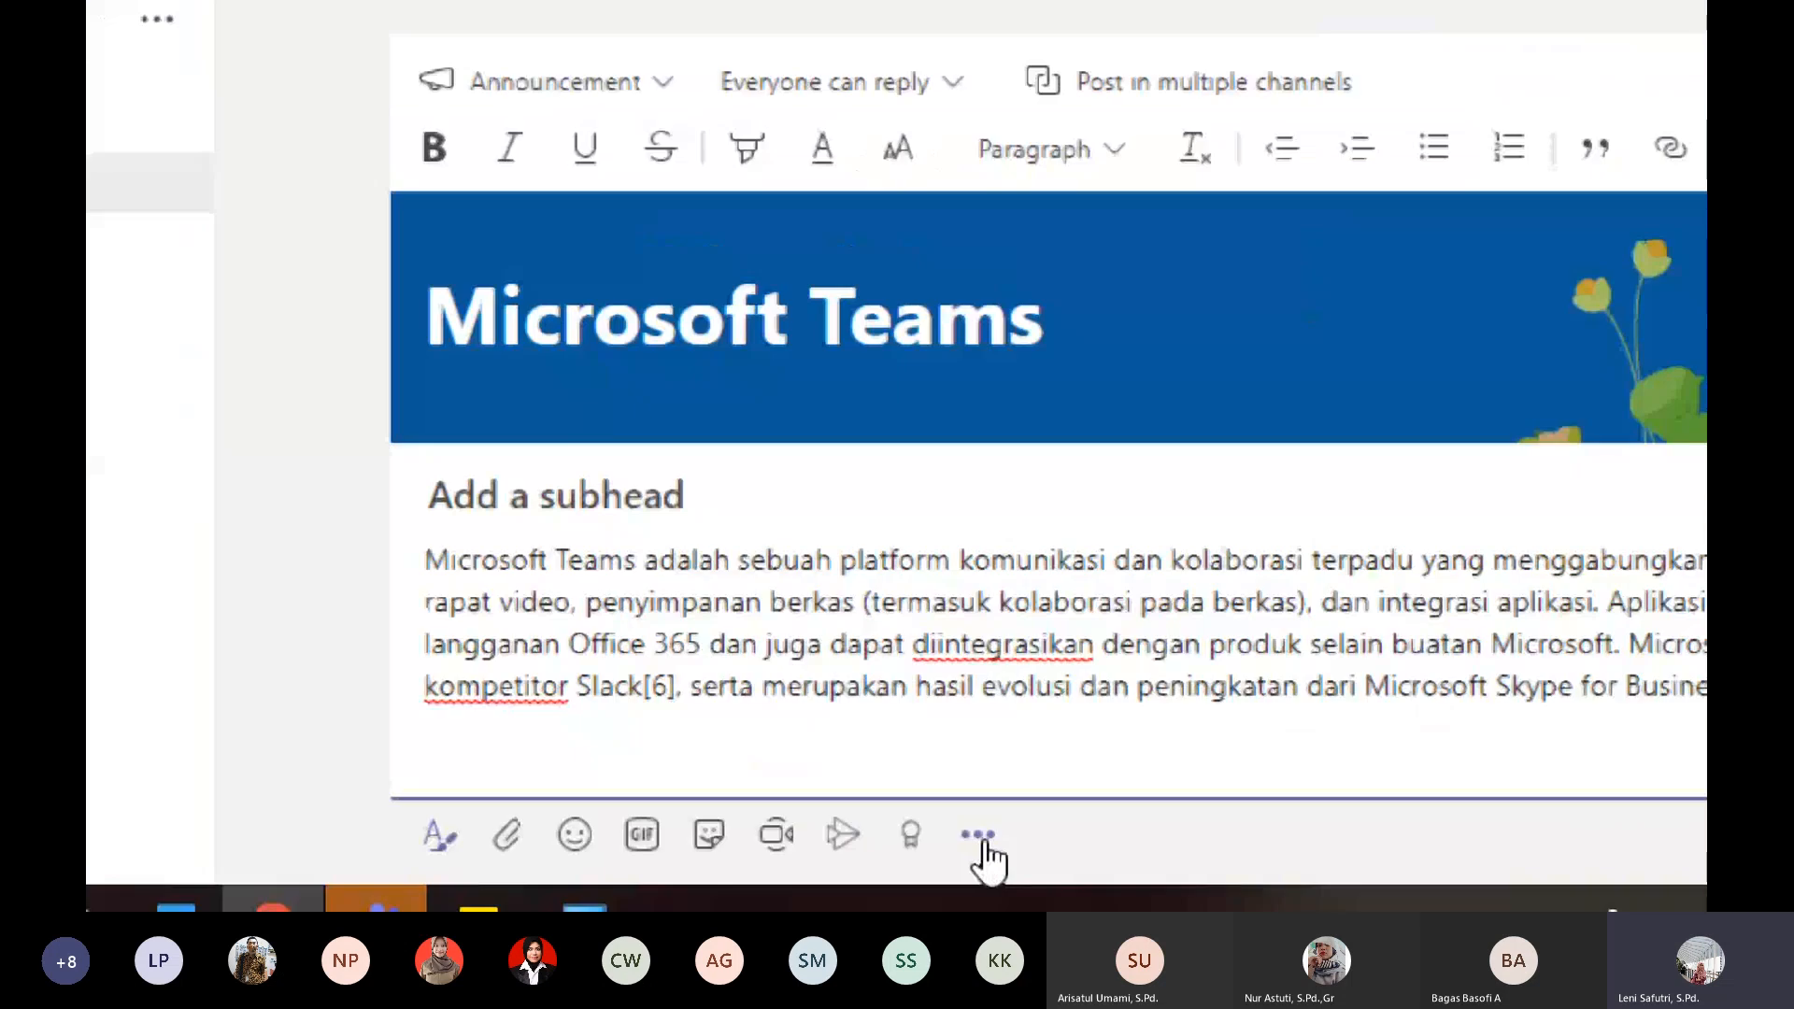
- Add the YouTube app to the message extensions of the announcement
left_click(978, 836)
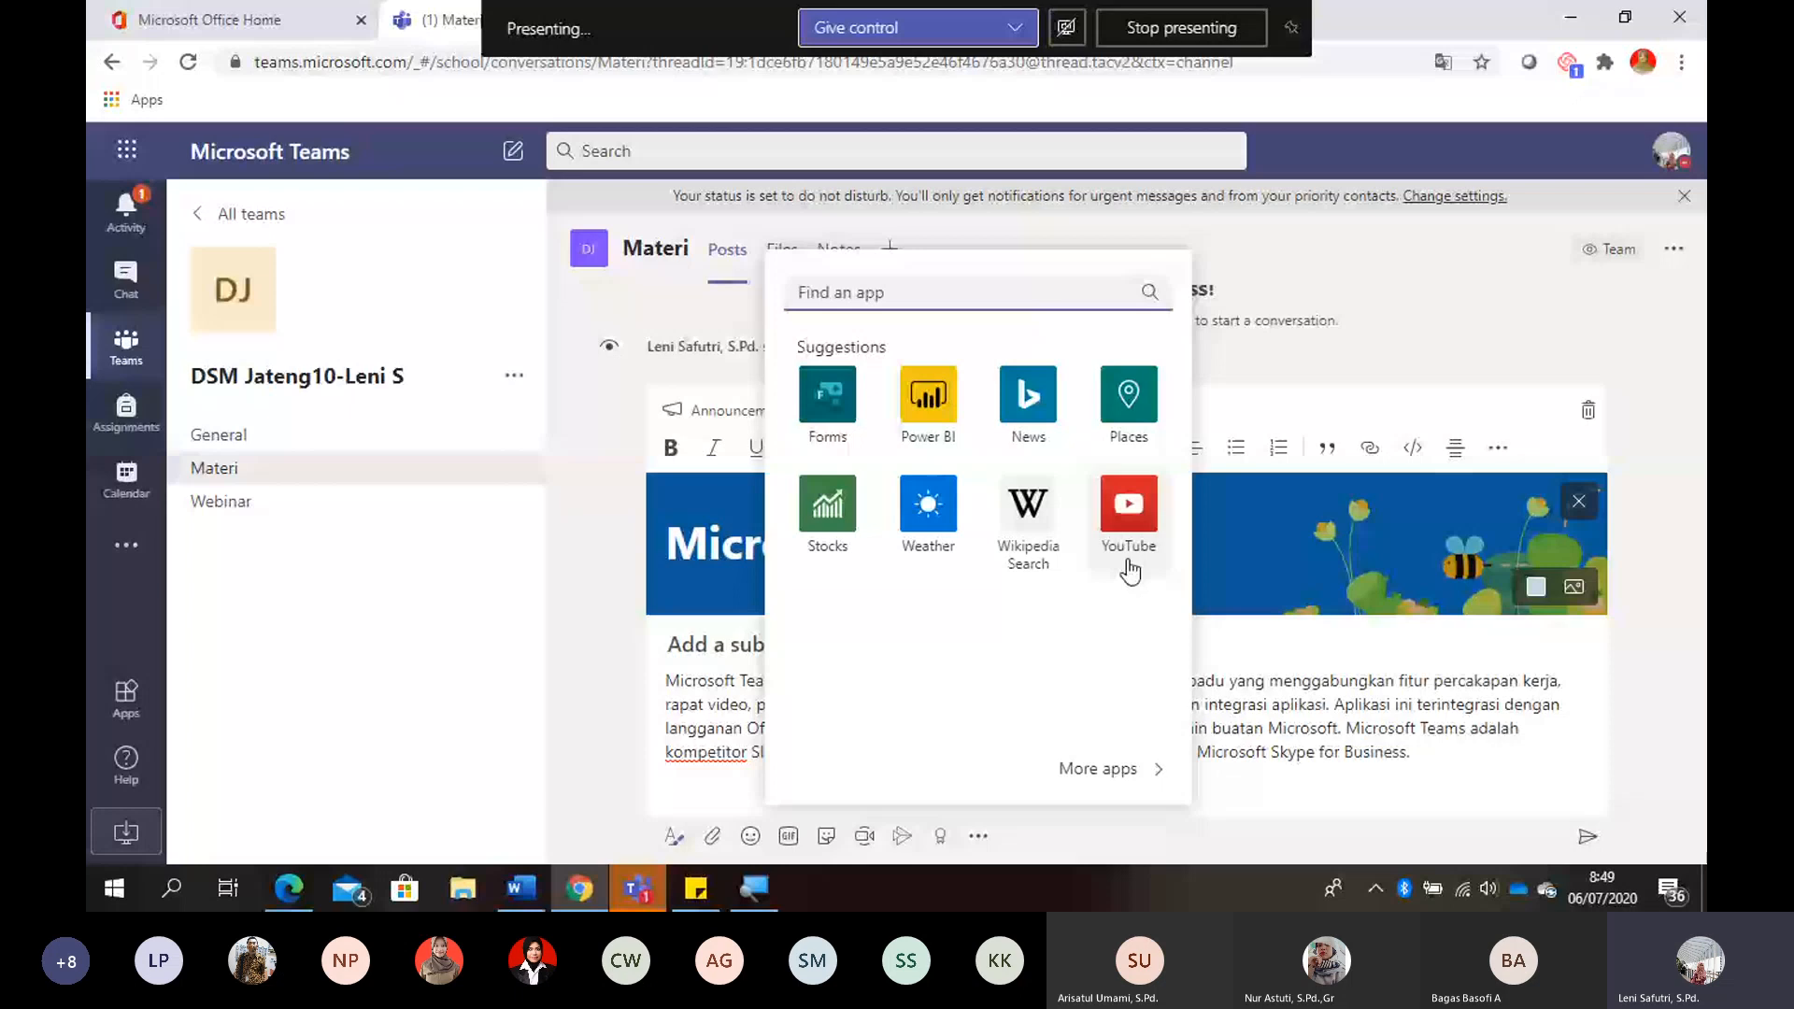
left_click(1128, 523)
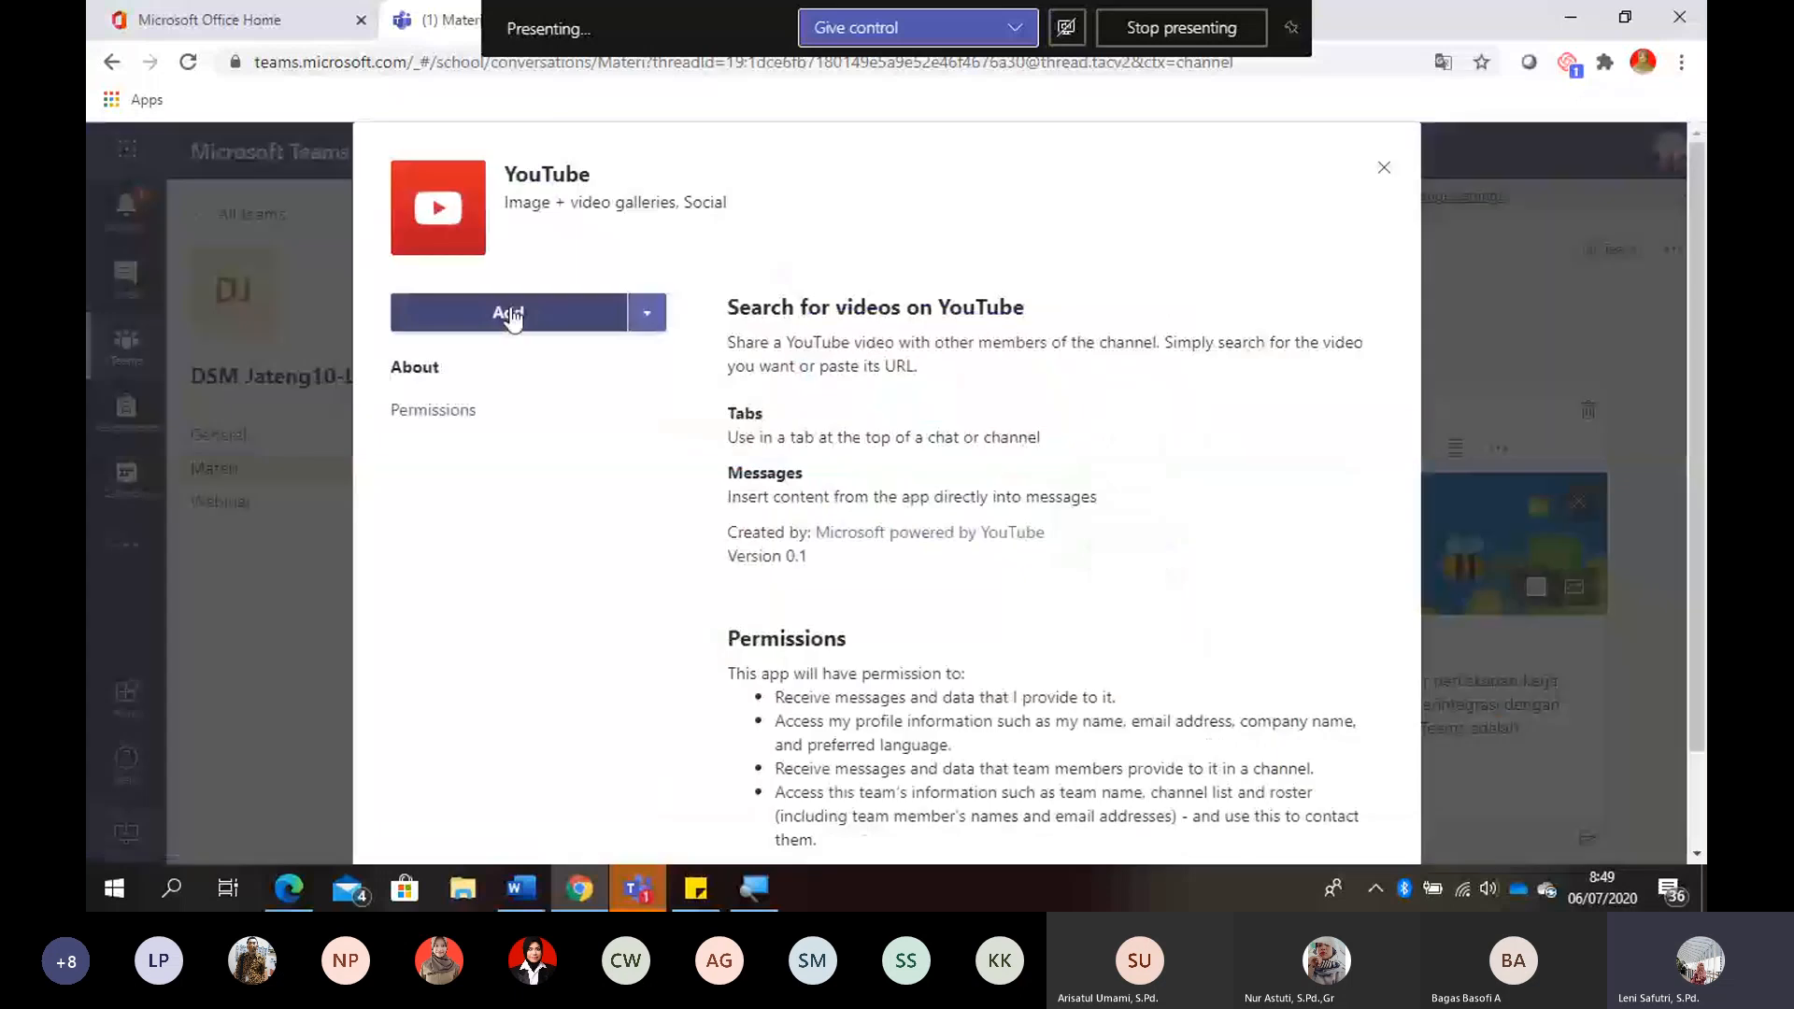
left_click(510, 313)
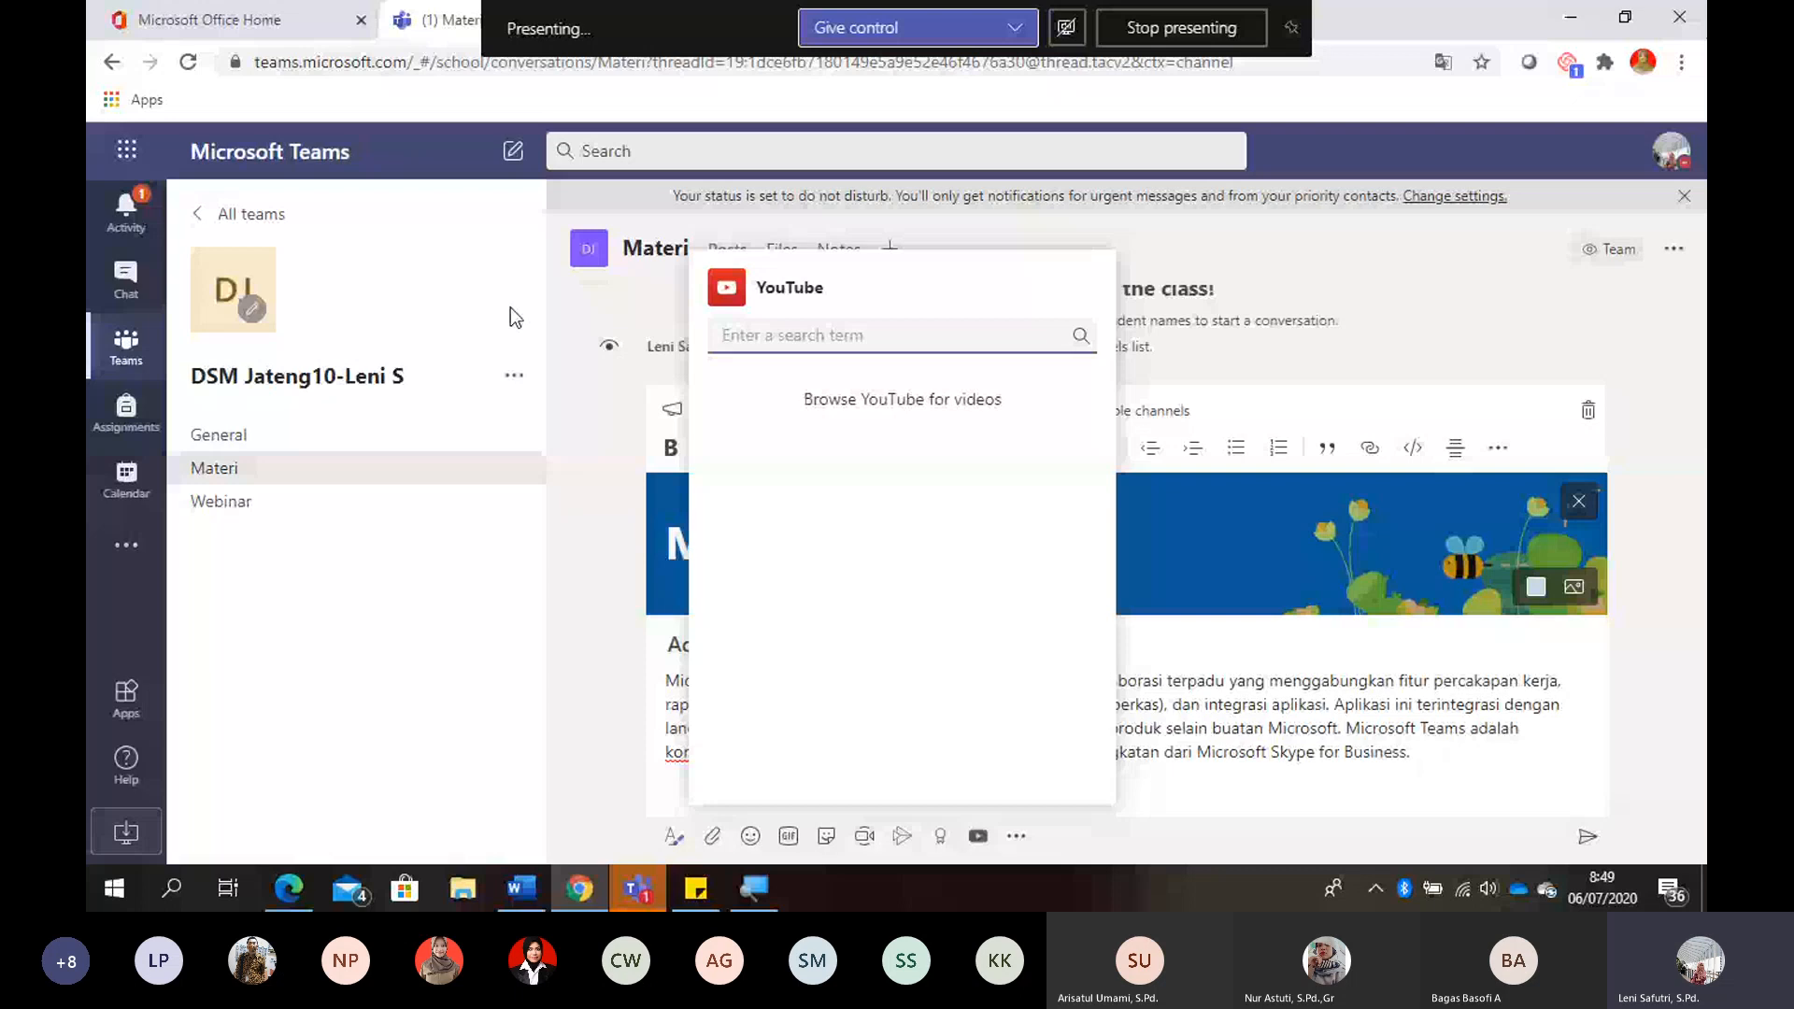
- Search YouTube for "microsoft teams" and insert the Microsoft 365 video "Welcome to Microsoft Teams" below the announcement text
type("microsoft tea")
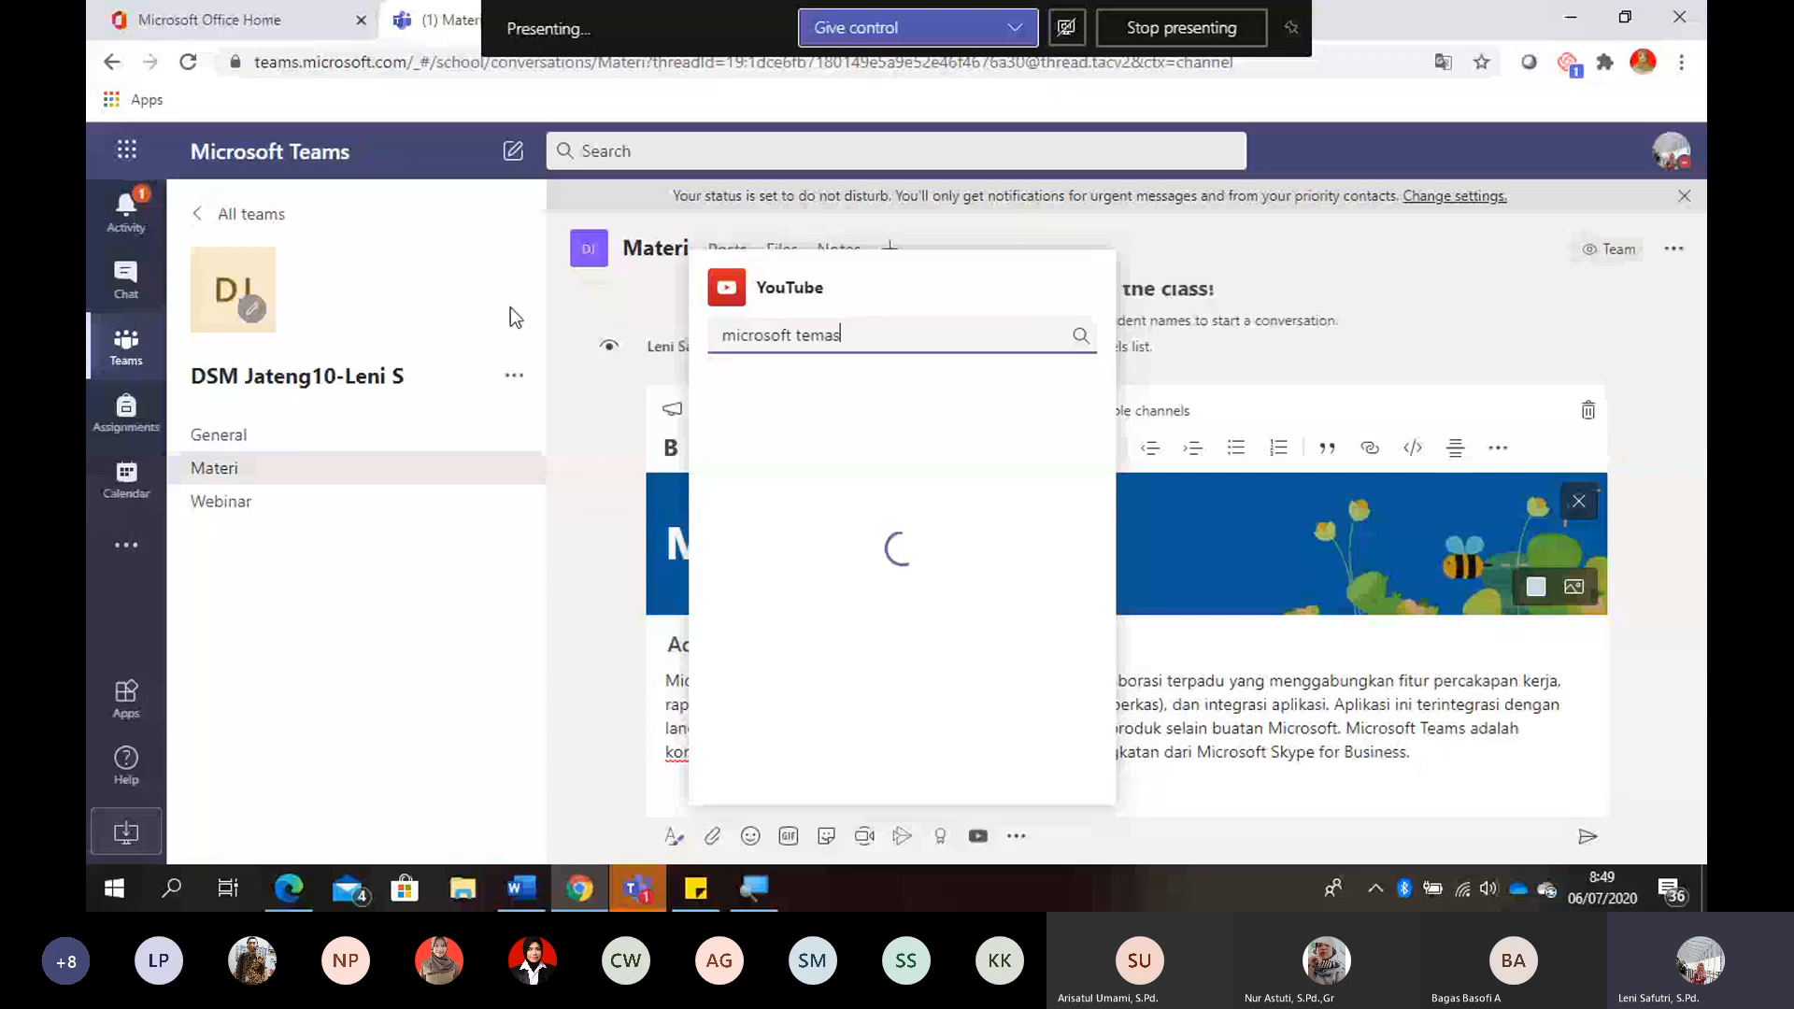
type("s")
key("BackSpace")
type("ms")
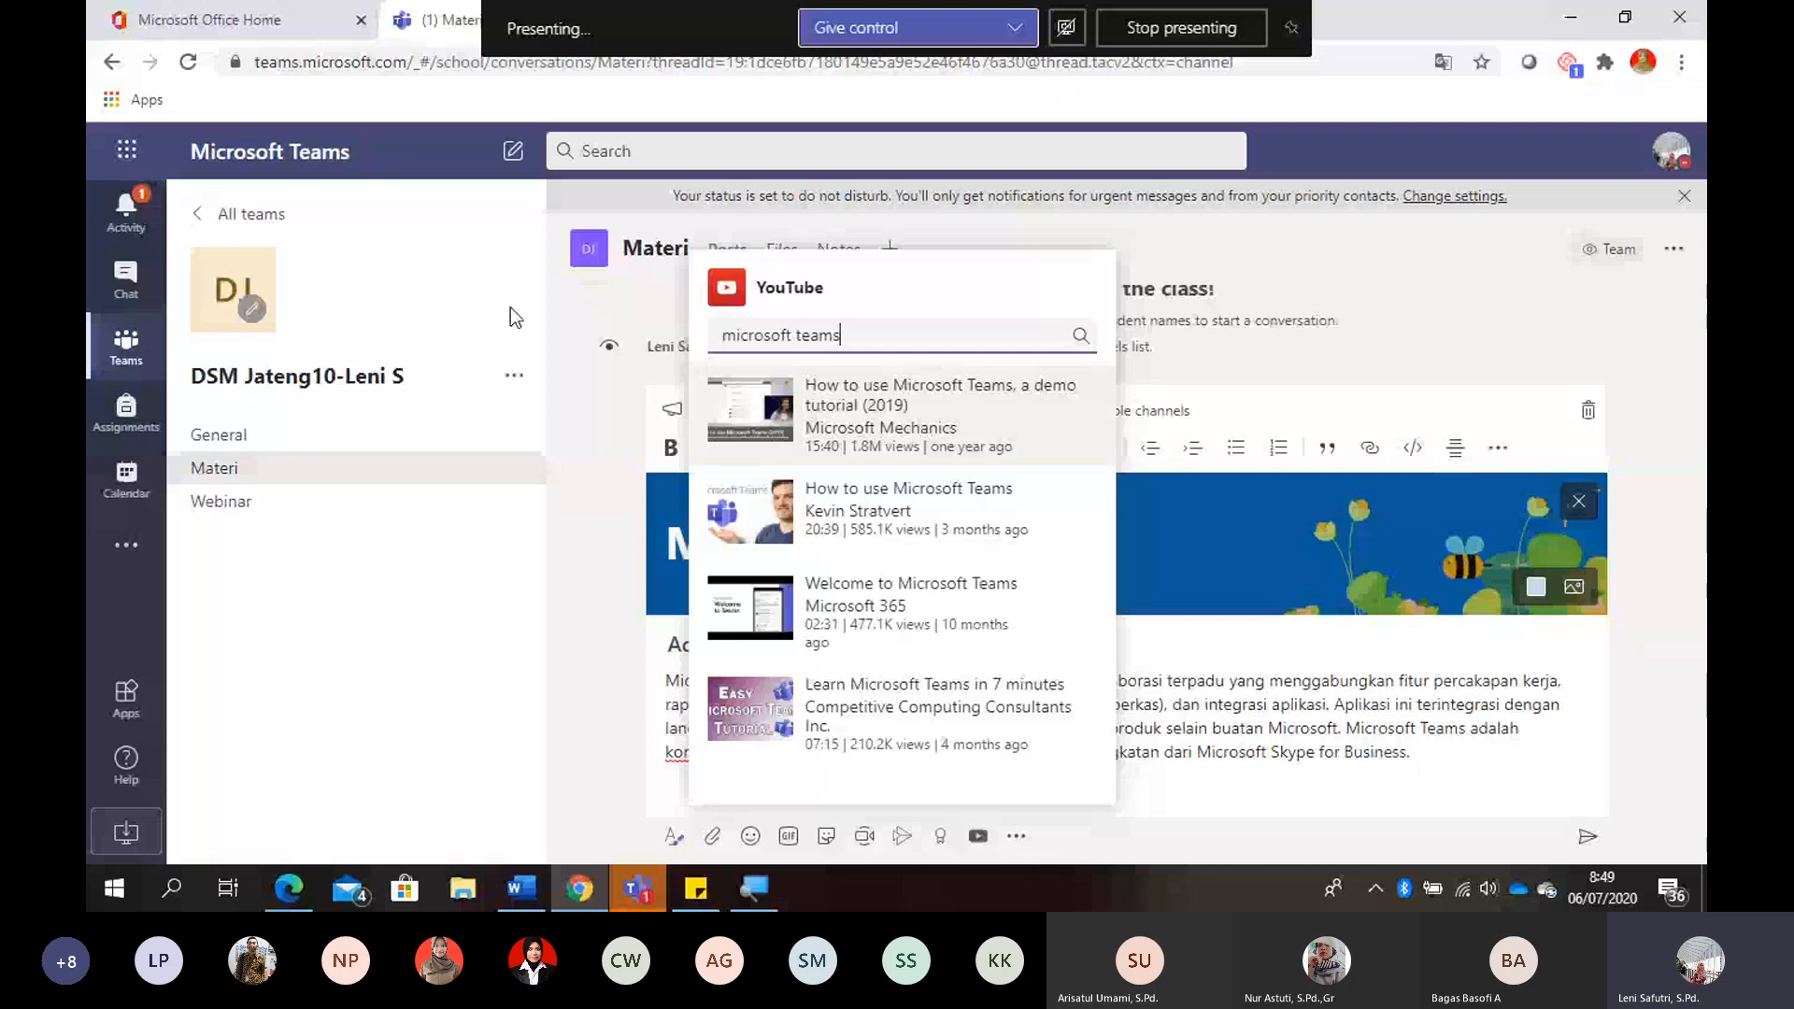
left_click(890, 609)
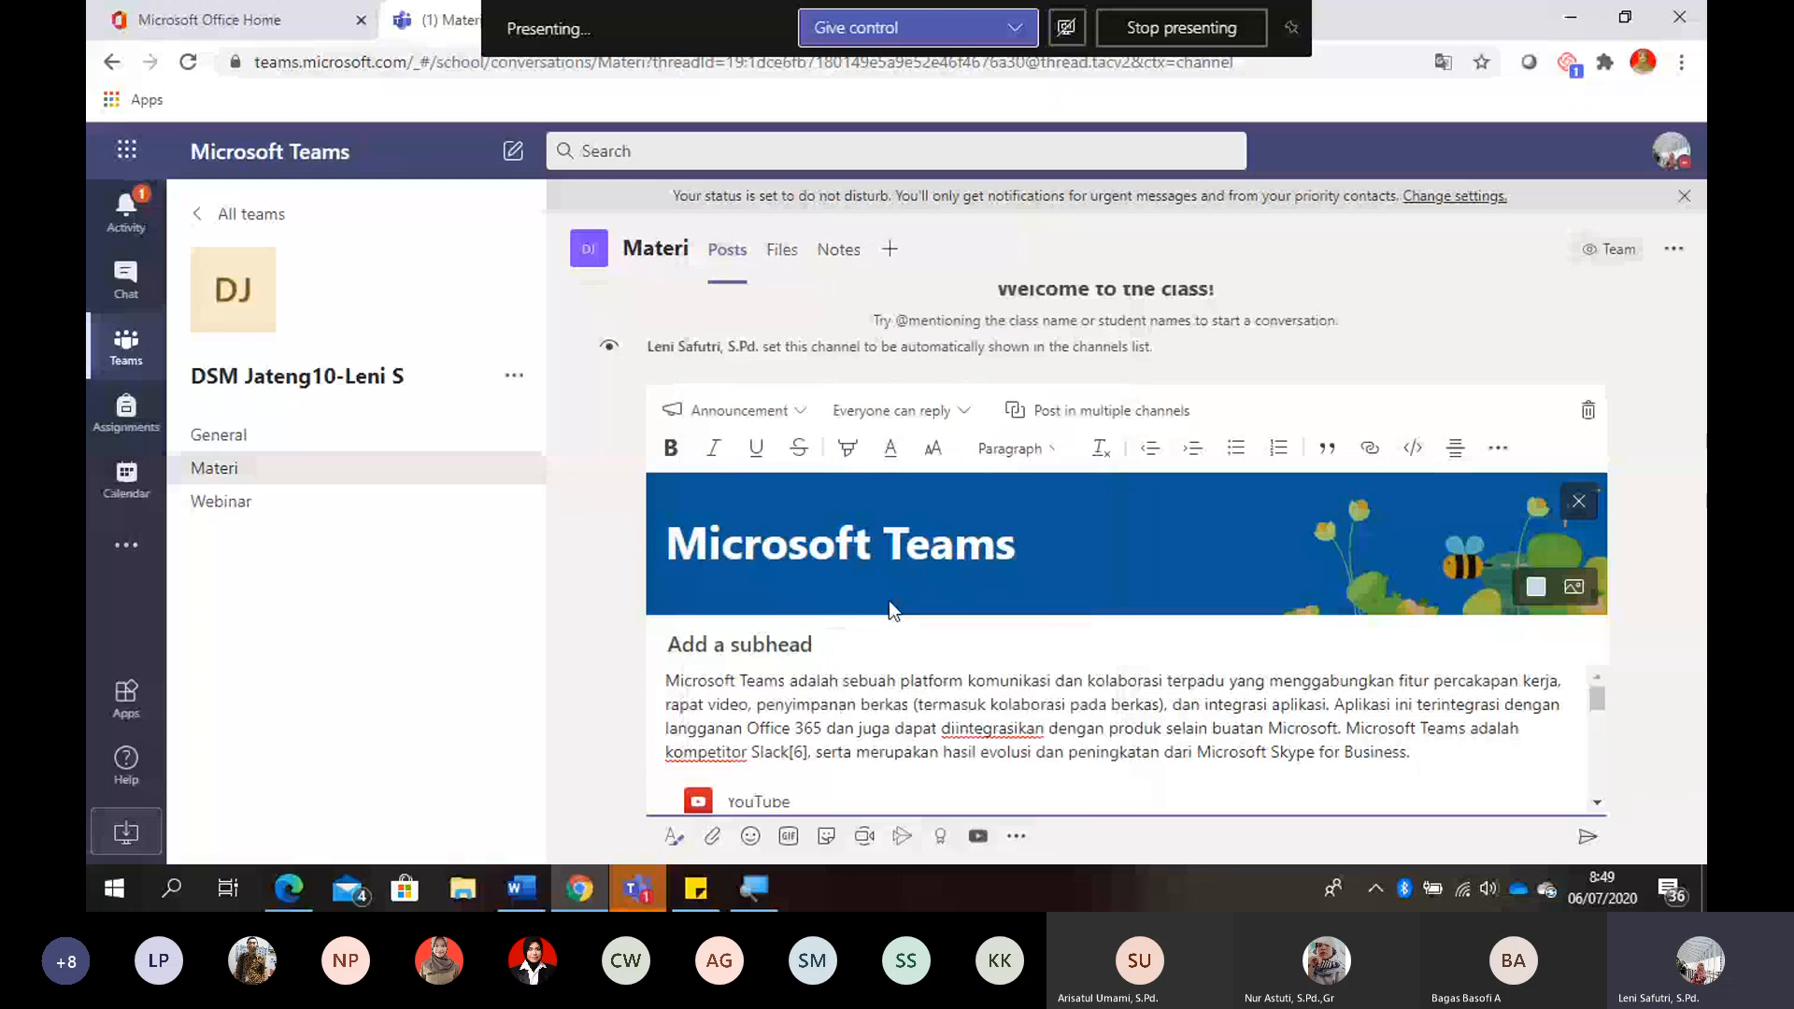
- Check the embedded video in the draft, post the announcement to the Materi channel and review the published post
left_click(1596, 803)
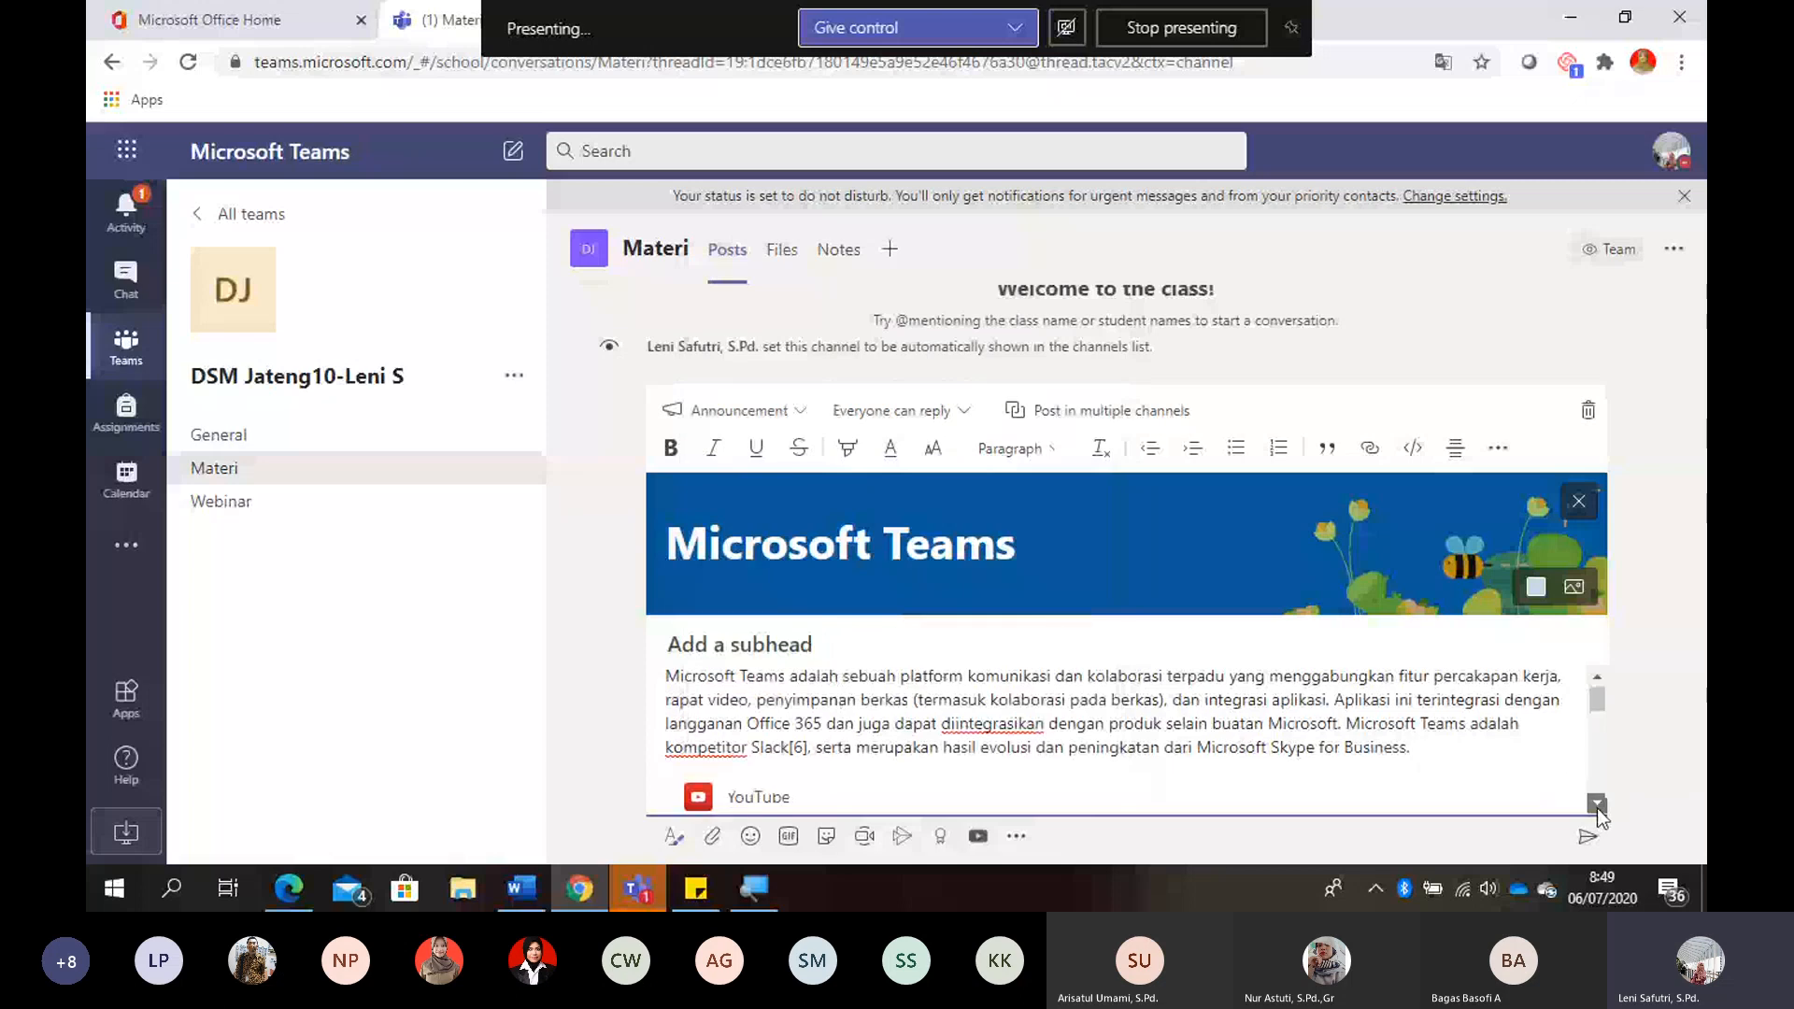
left_click(1597, 803)
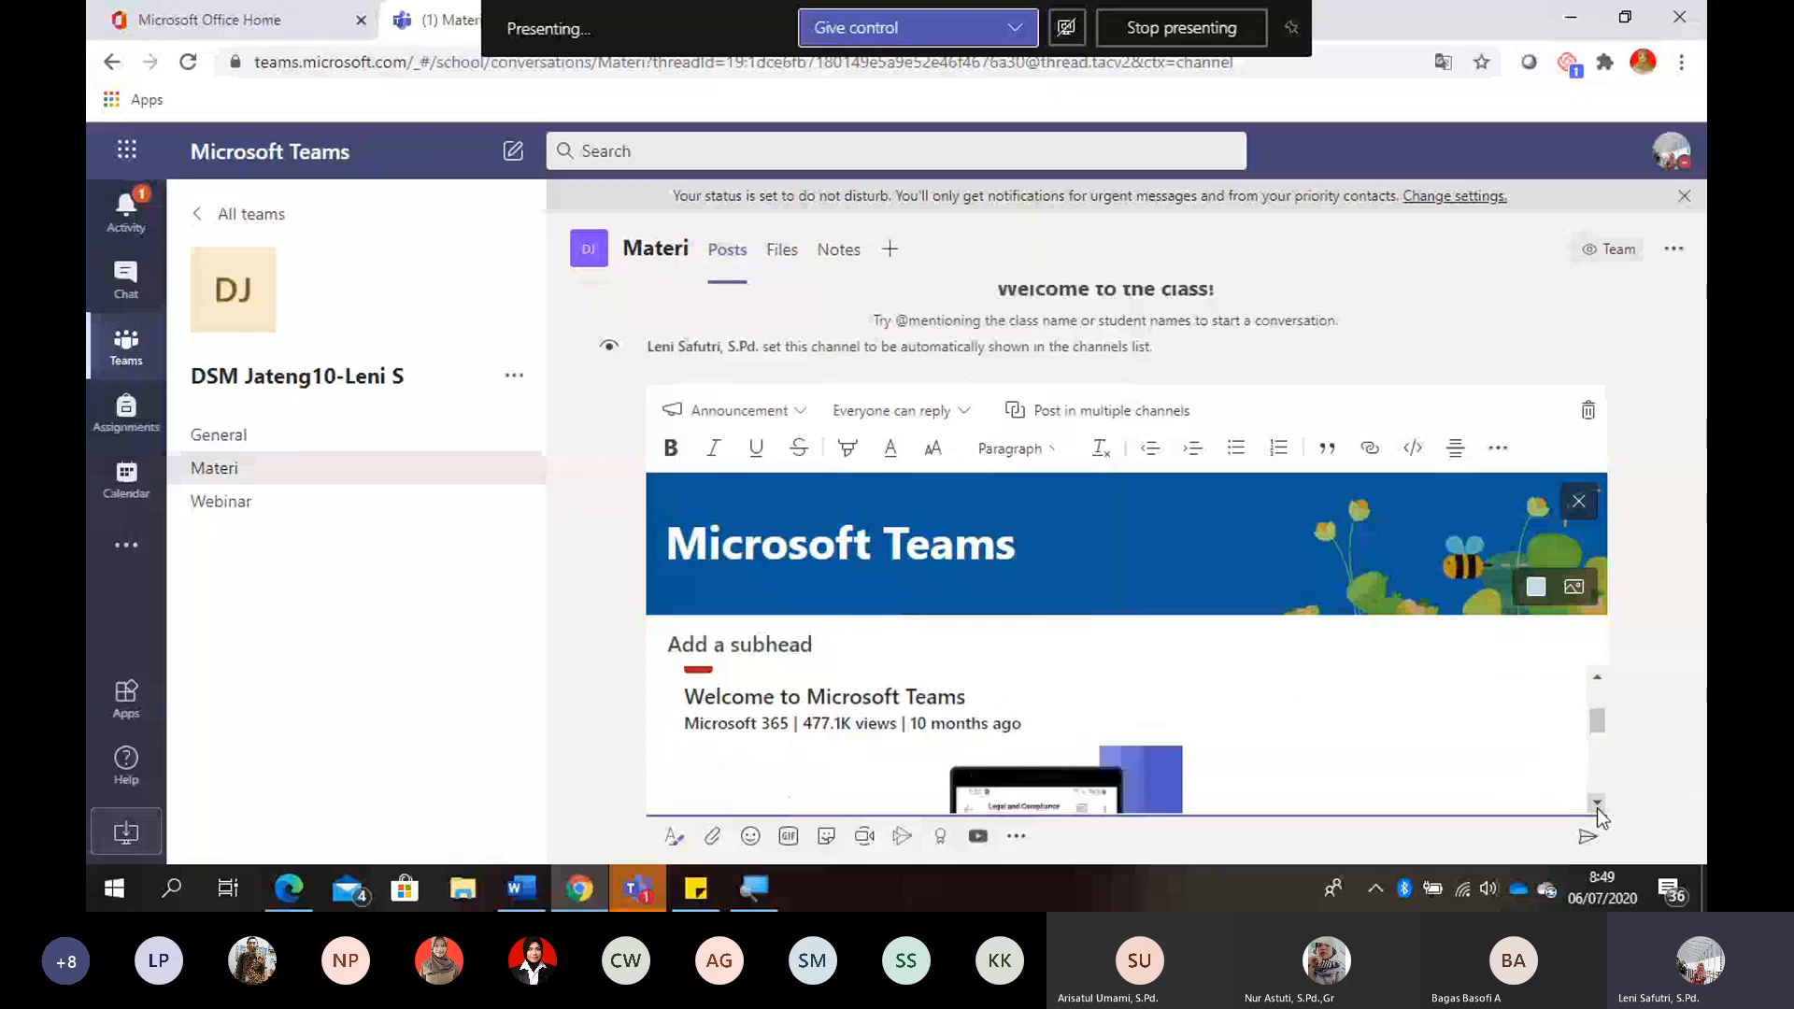
left_click(1596, 804)
left_click(1597, 805)
left_click(1597, 805)
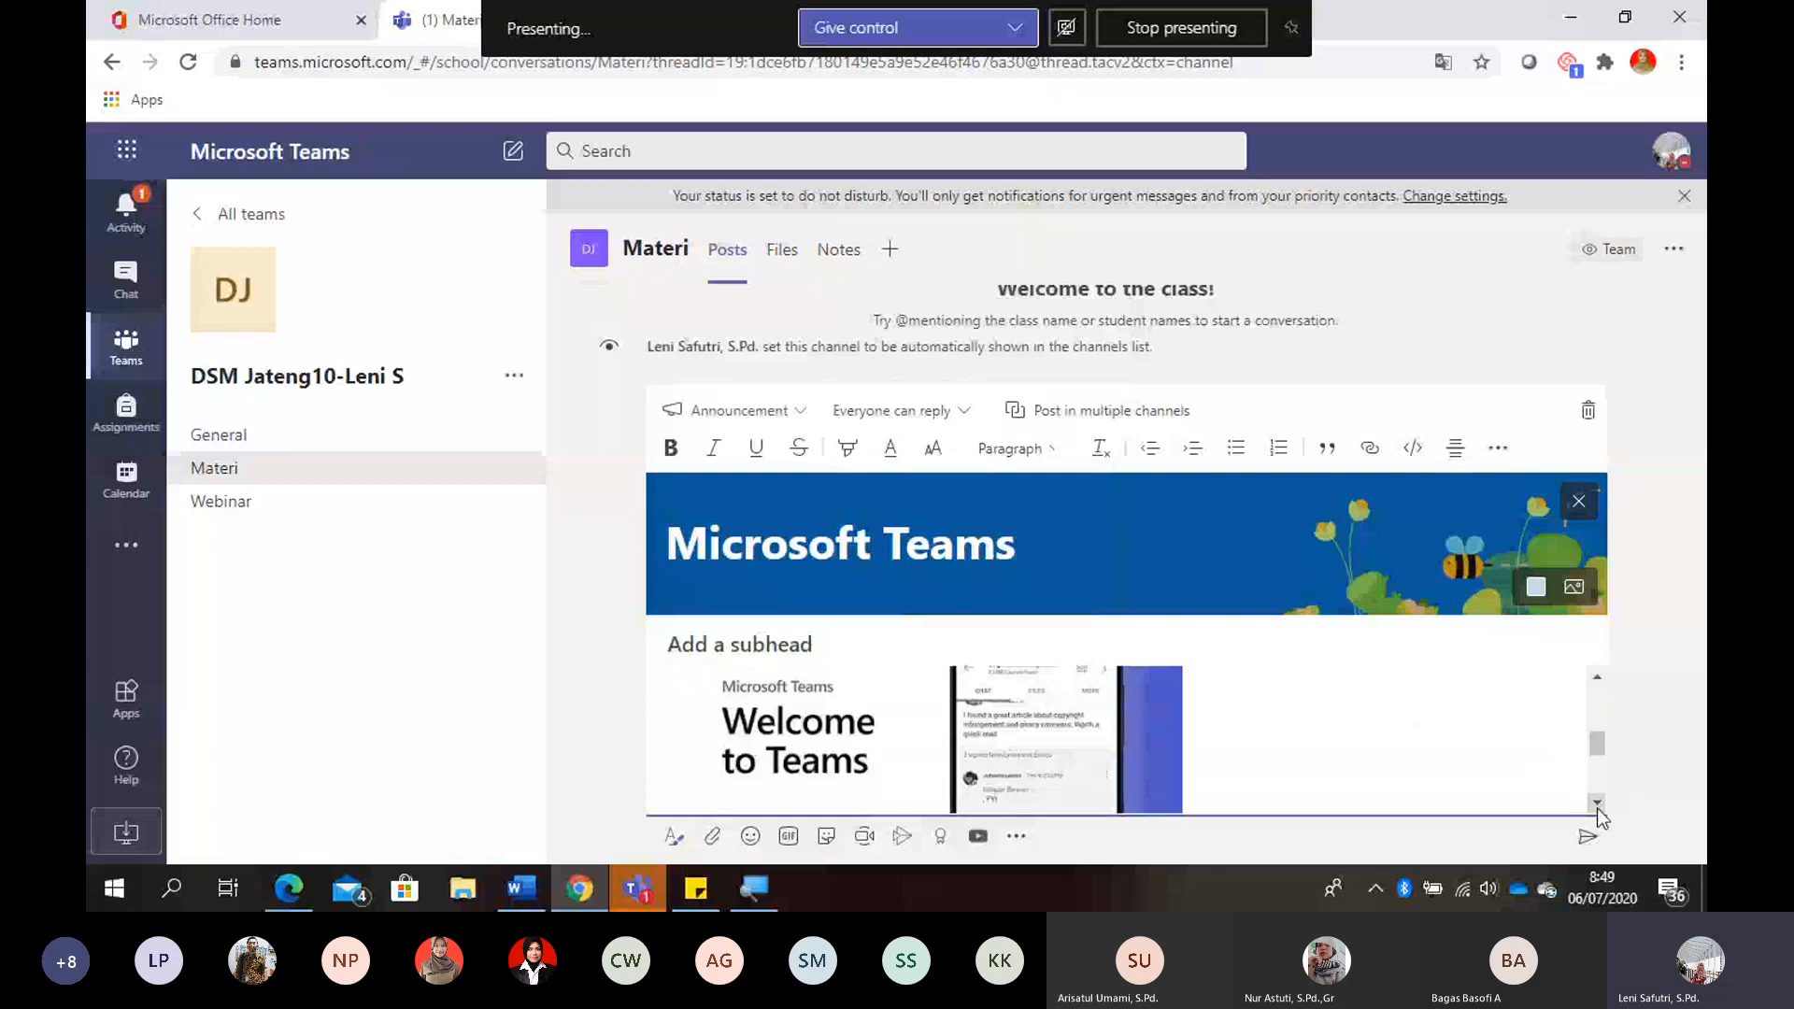
left_click(1597, 805)
left_click(1597, 805)
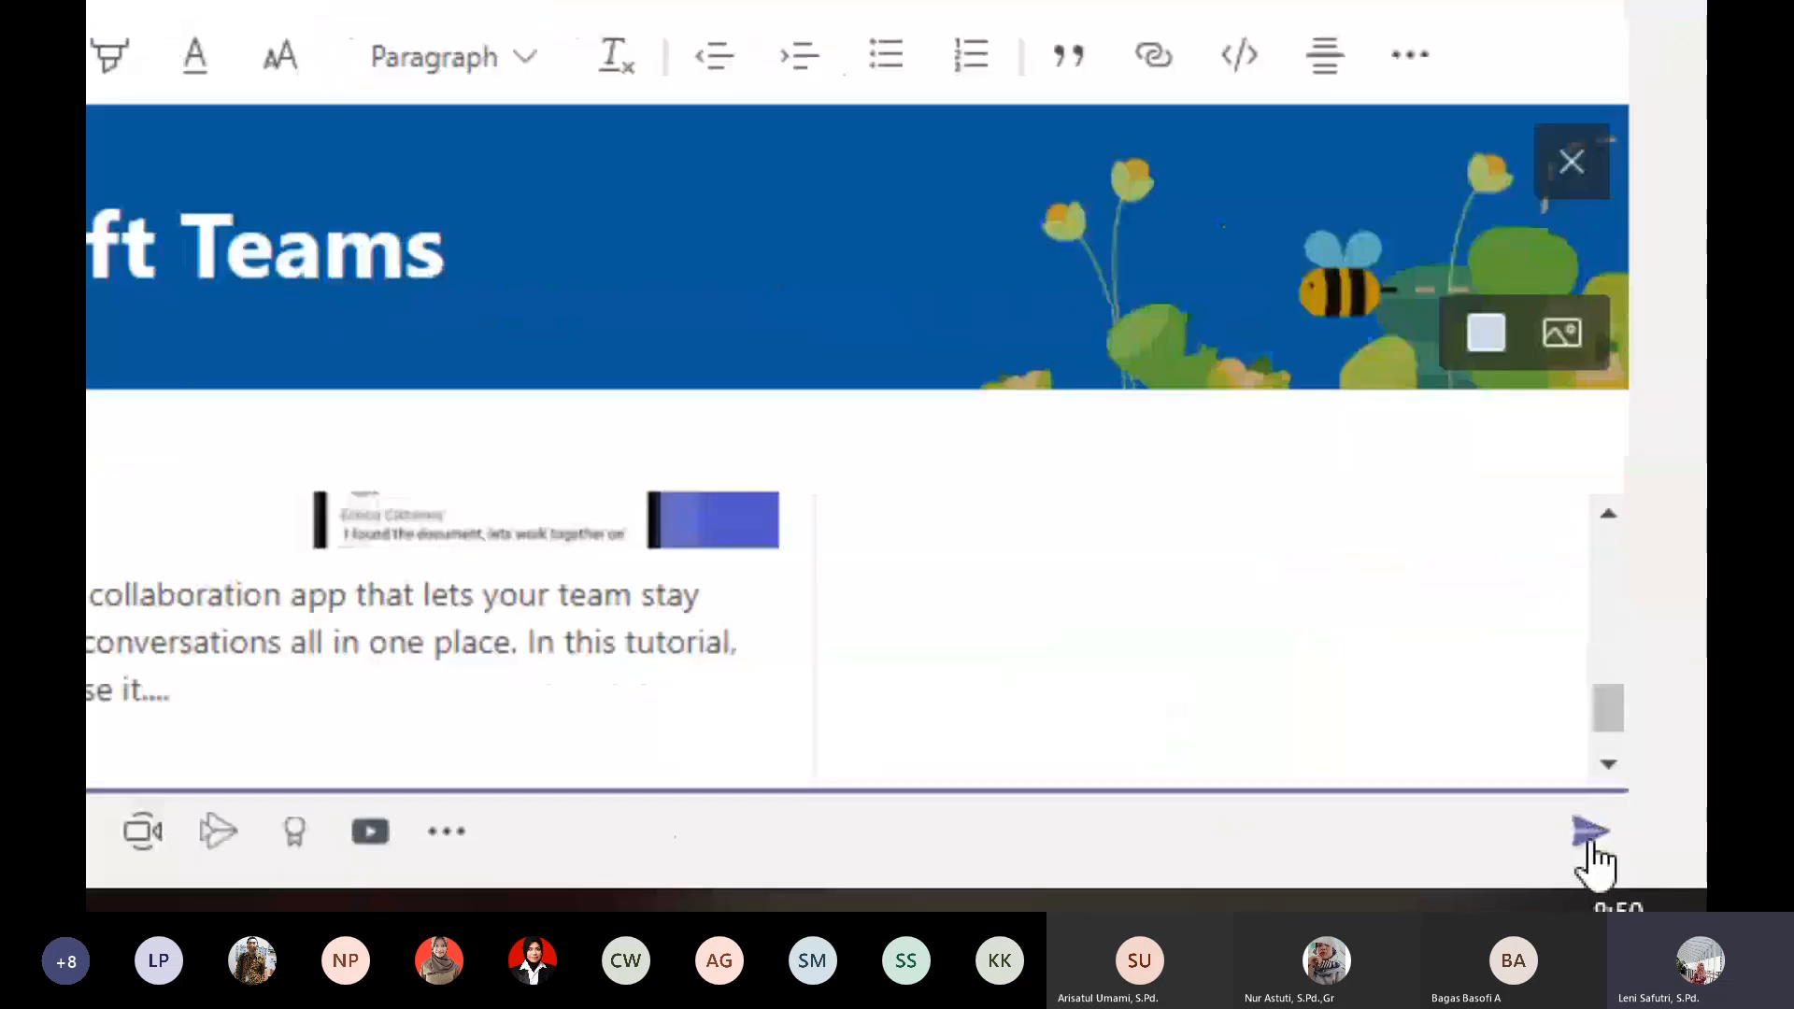
left_click(1590, 840)
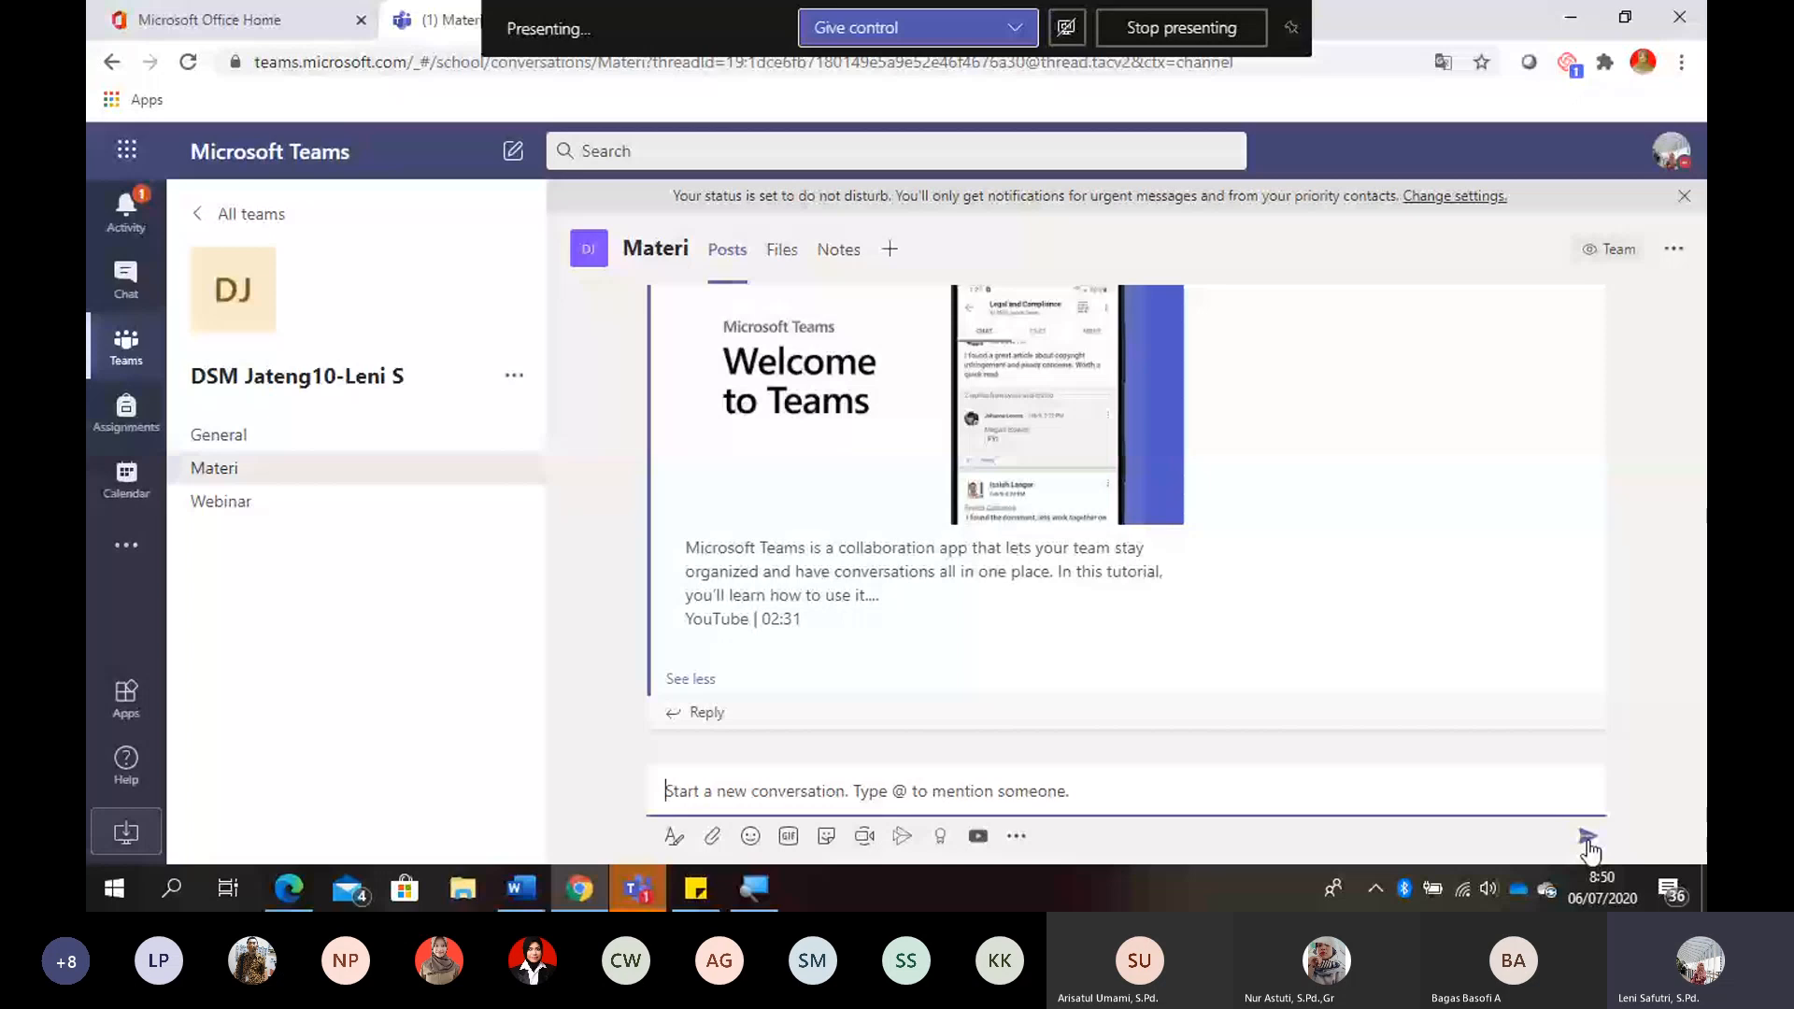
scroll(1698, 504, "up", 4)
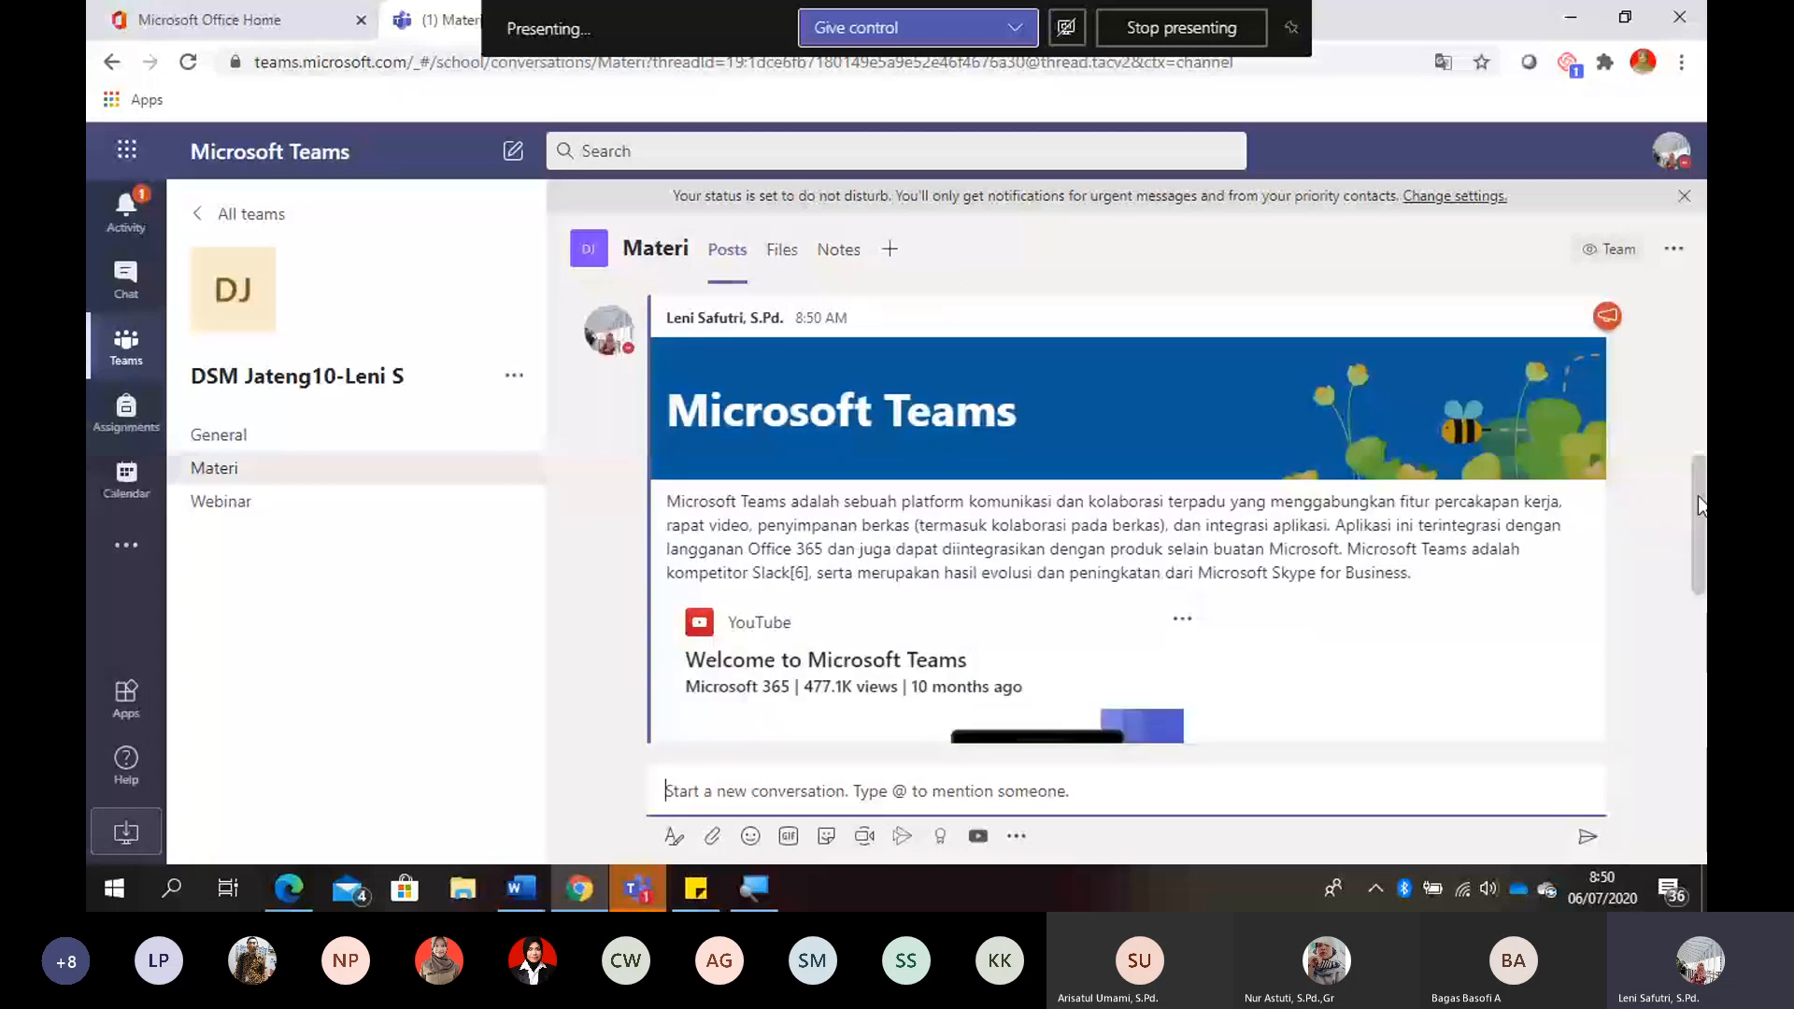
scroll(1698, 504, "up", 2)
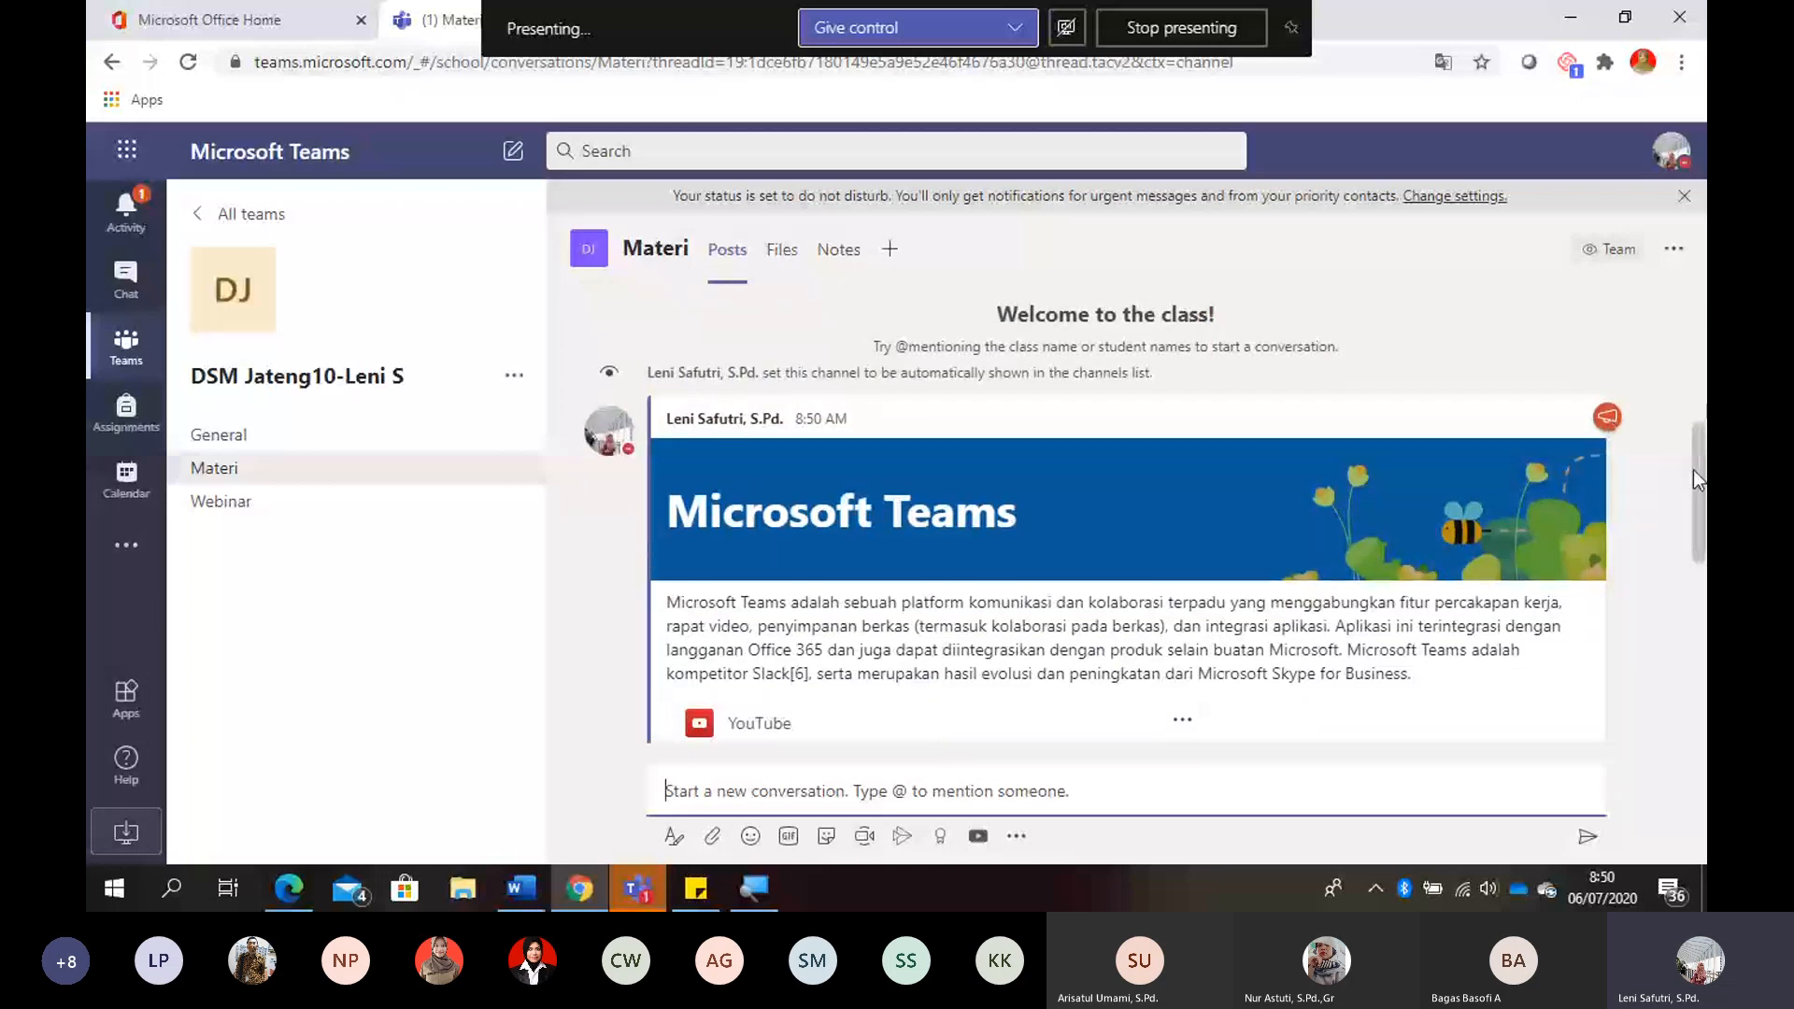
scroll(1696, 495, "down", 2)
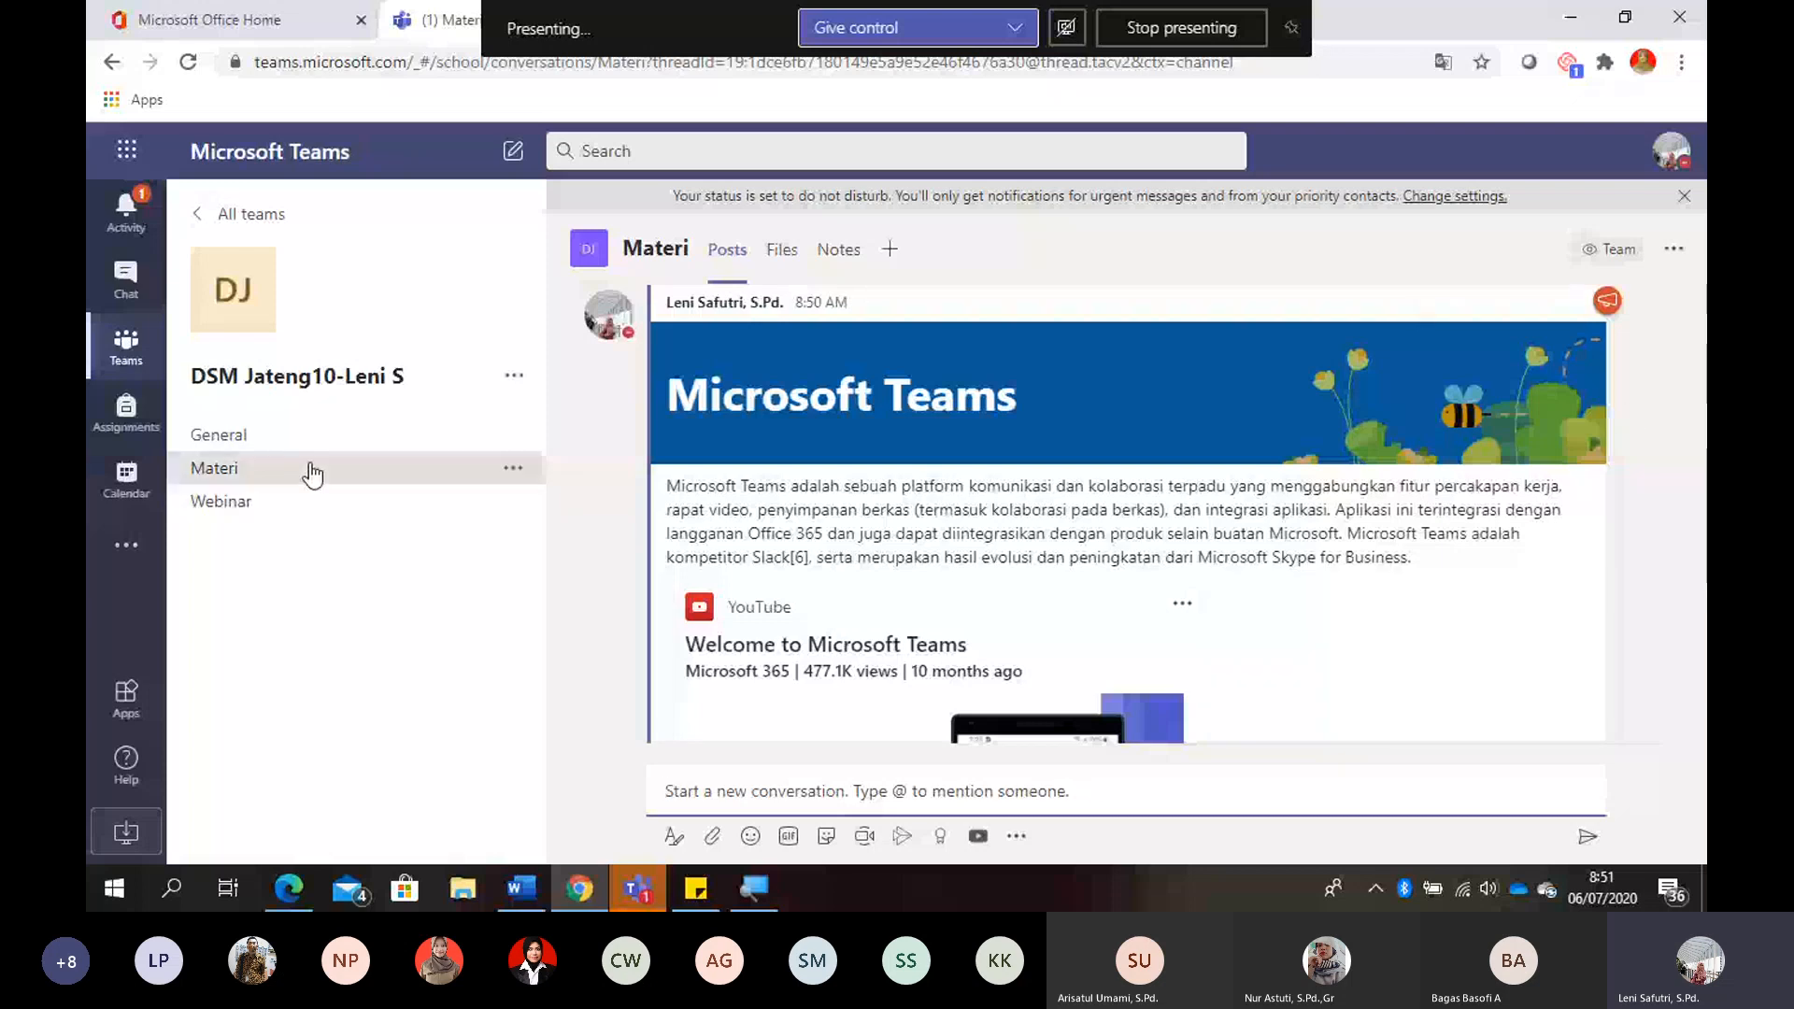
- Send a Webinar channel meeting titled "Webinar Kelas DSM" plus the teacher's name for Jul 15, 2020, 9:00–9:30 AM, noting "Jangan lupa datang tepat waktu!"
left_click(285, 529)
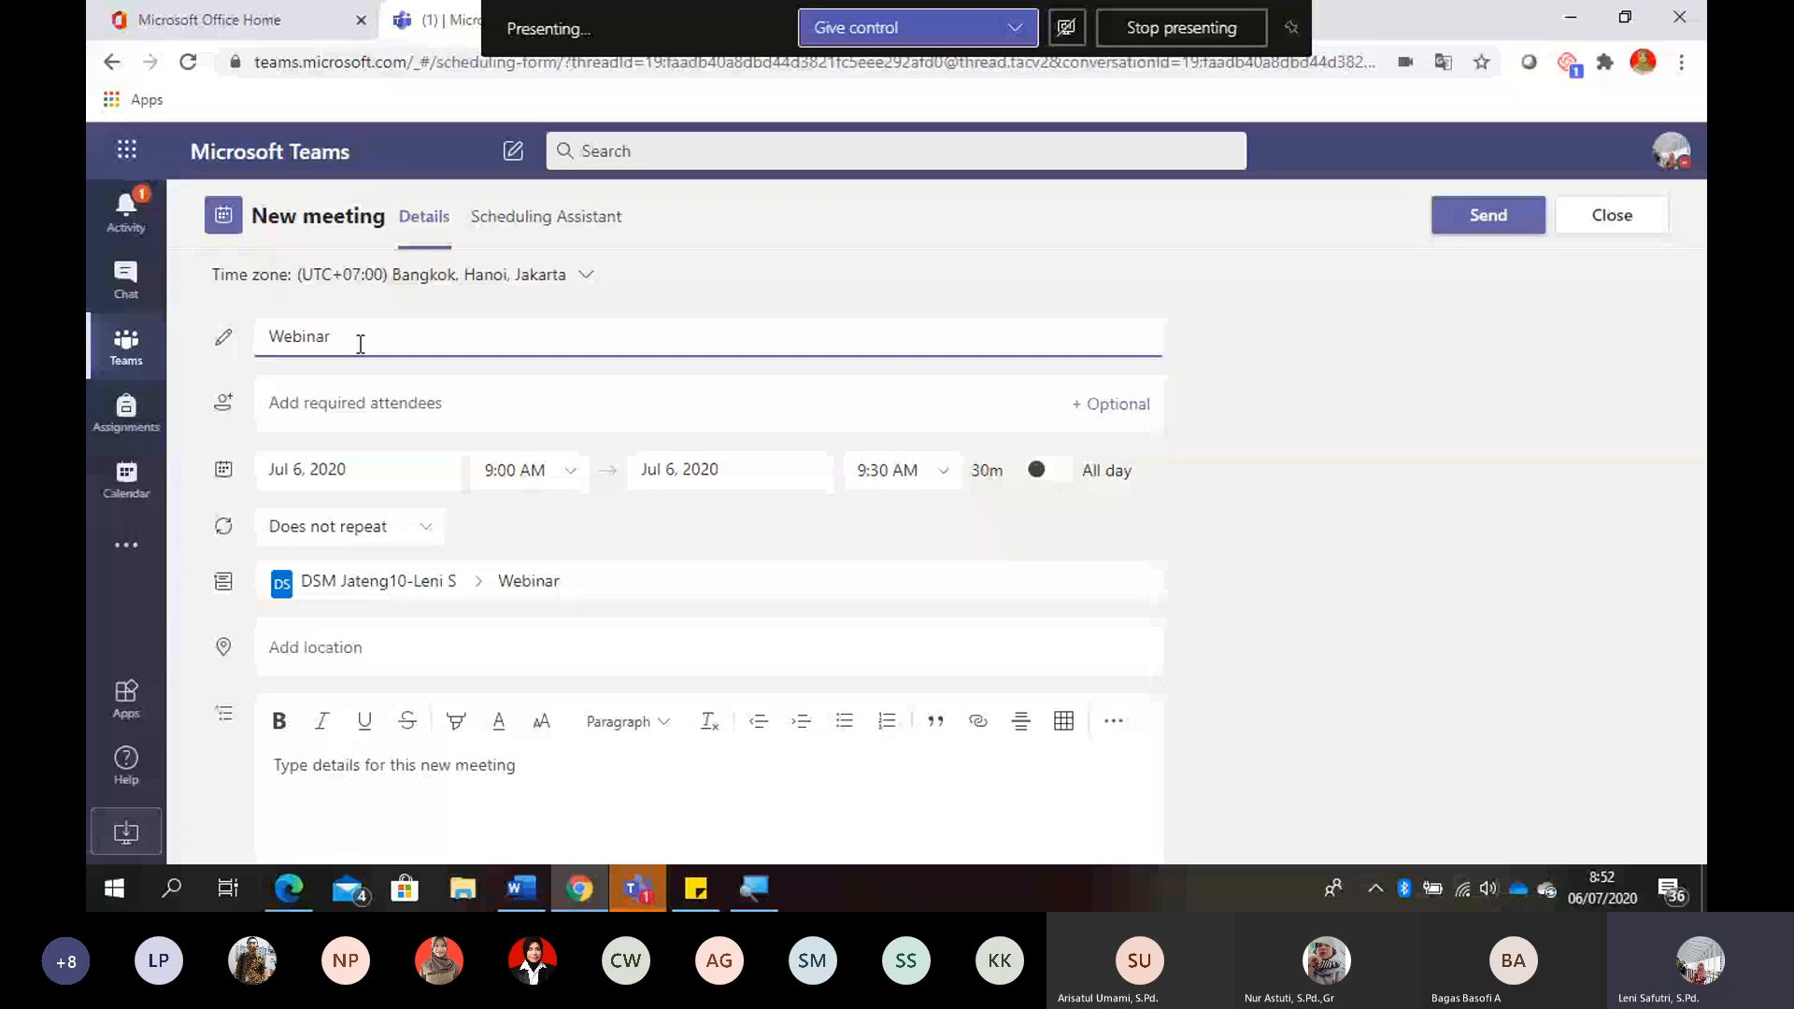
type("Kelas DSM Leni")
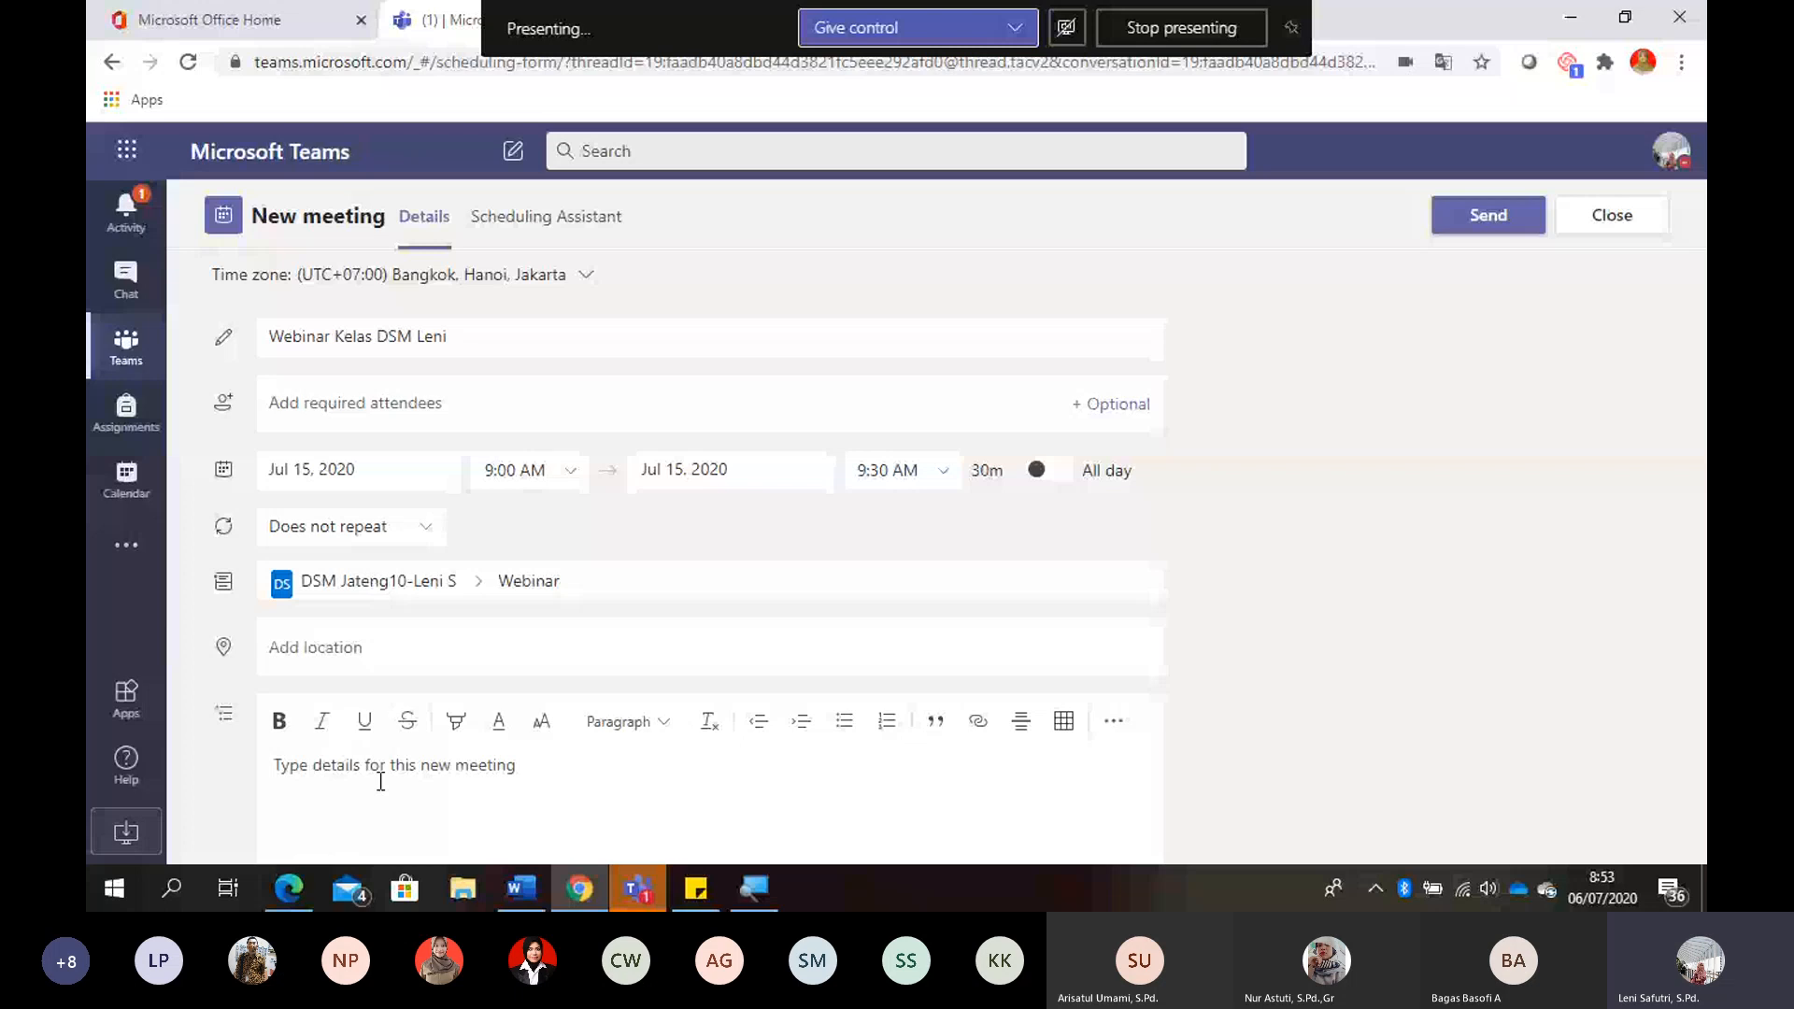
type("Jangan lupa datang tepa")
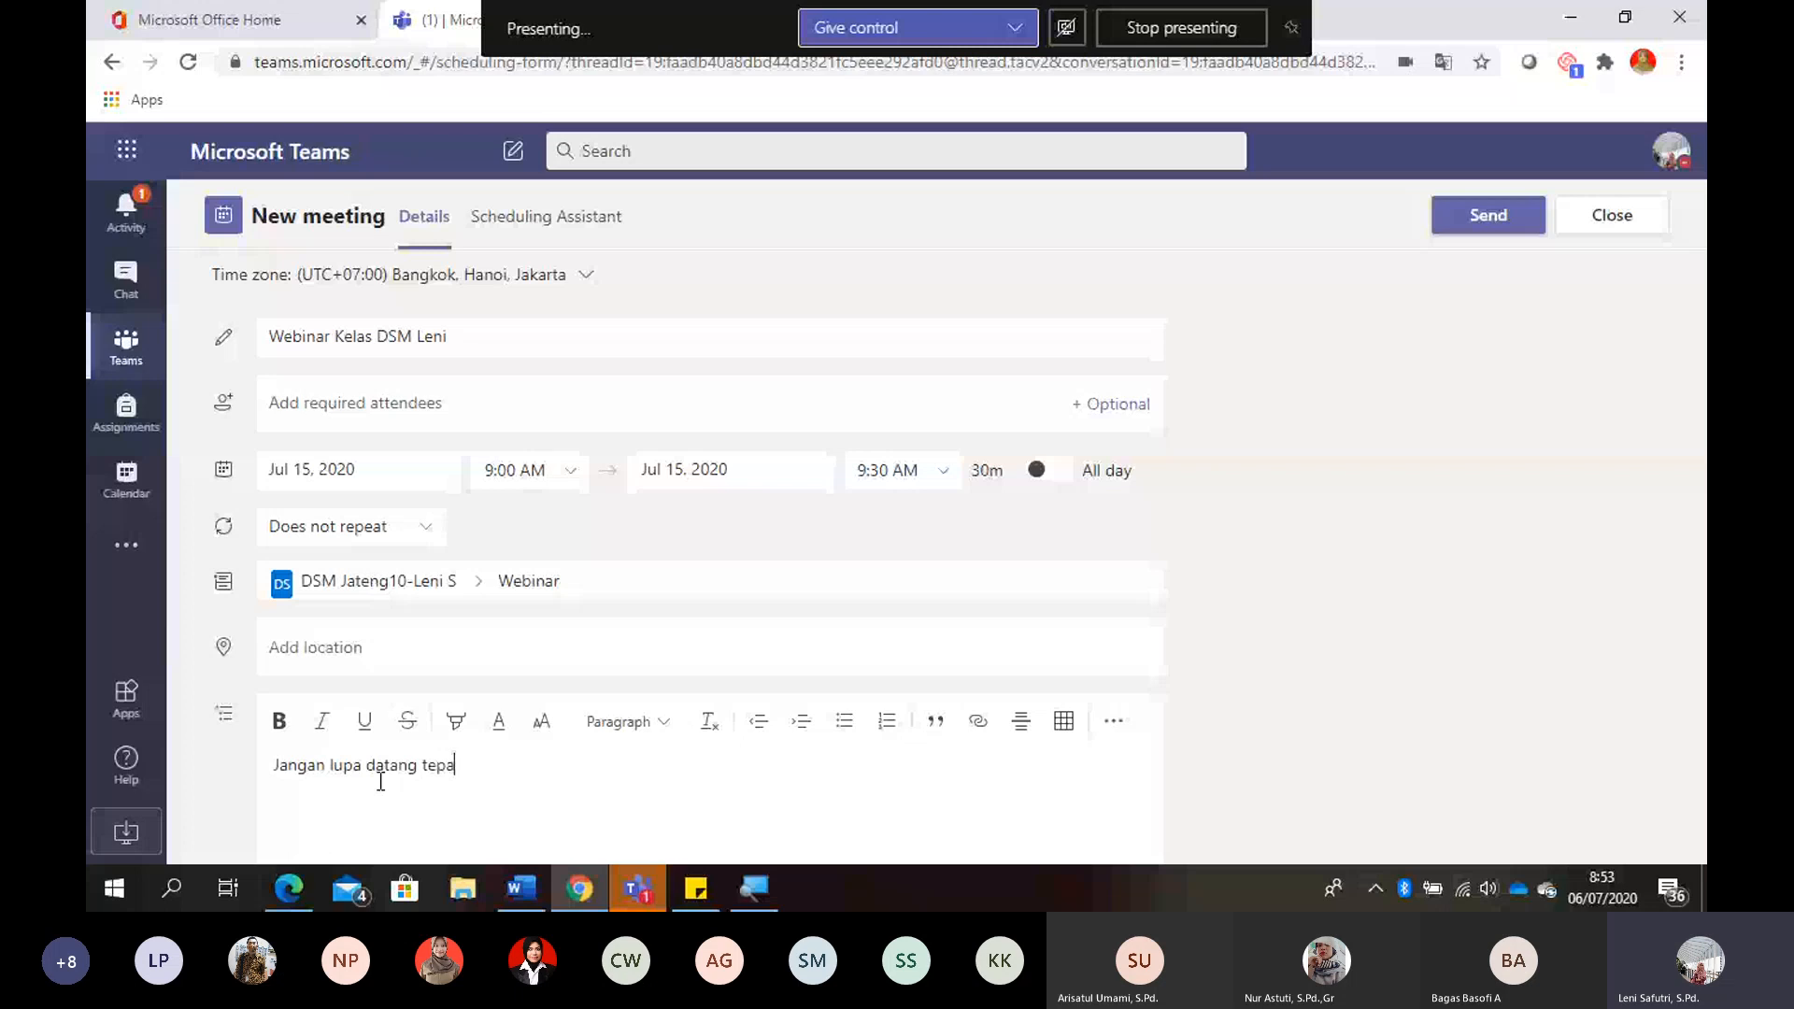
type("t waktu!")
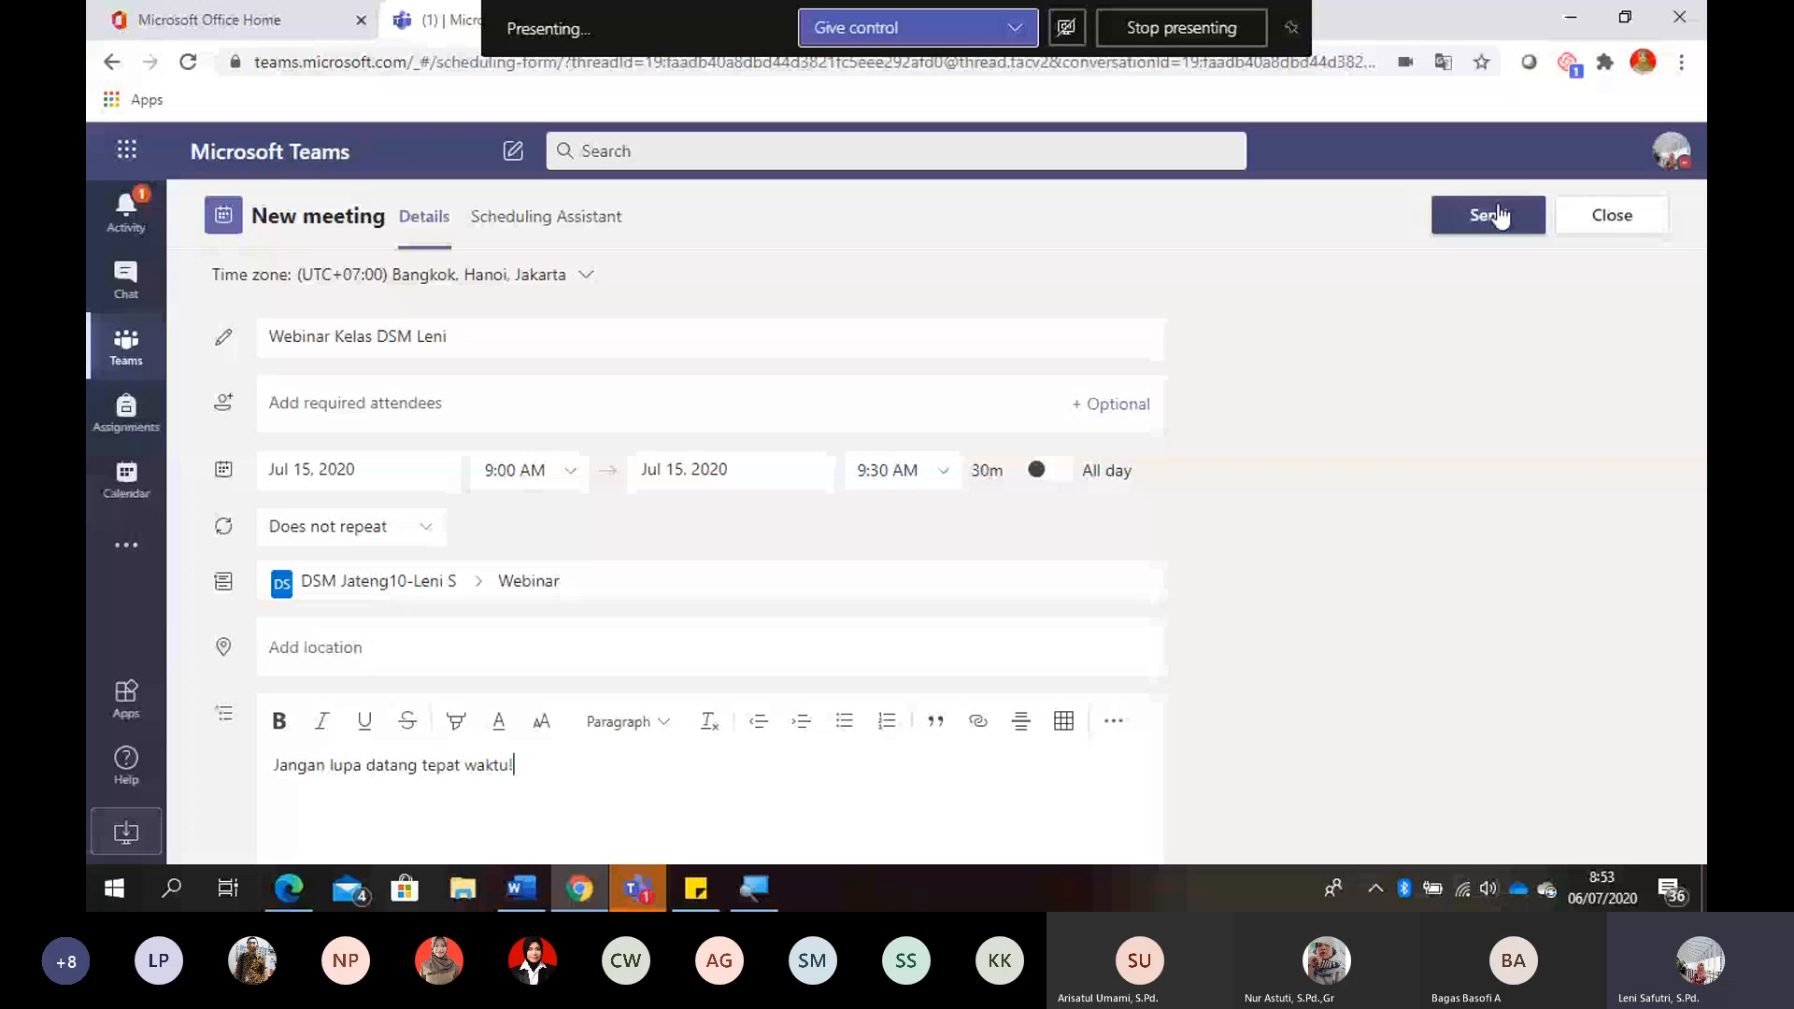
left_click(1496, 215)
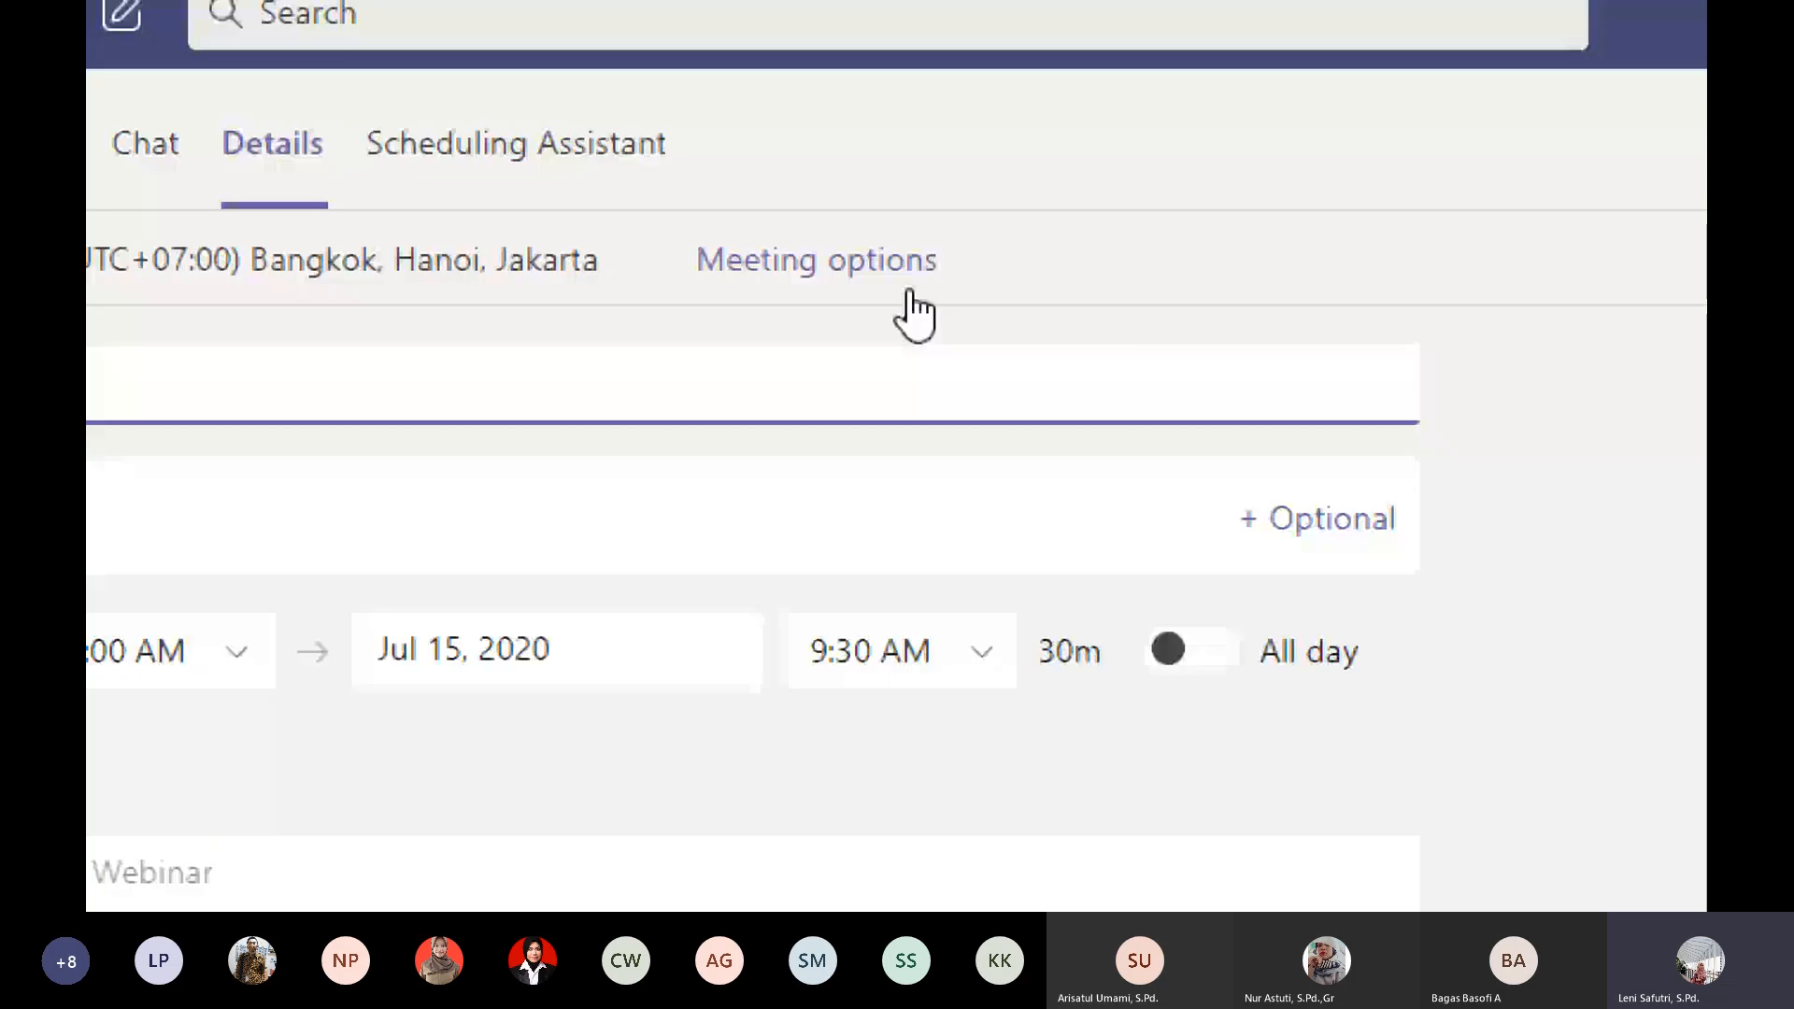
- Open the webinar's meeting options, set who can present to Only me and save the change
left_click(908, 292)
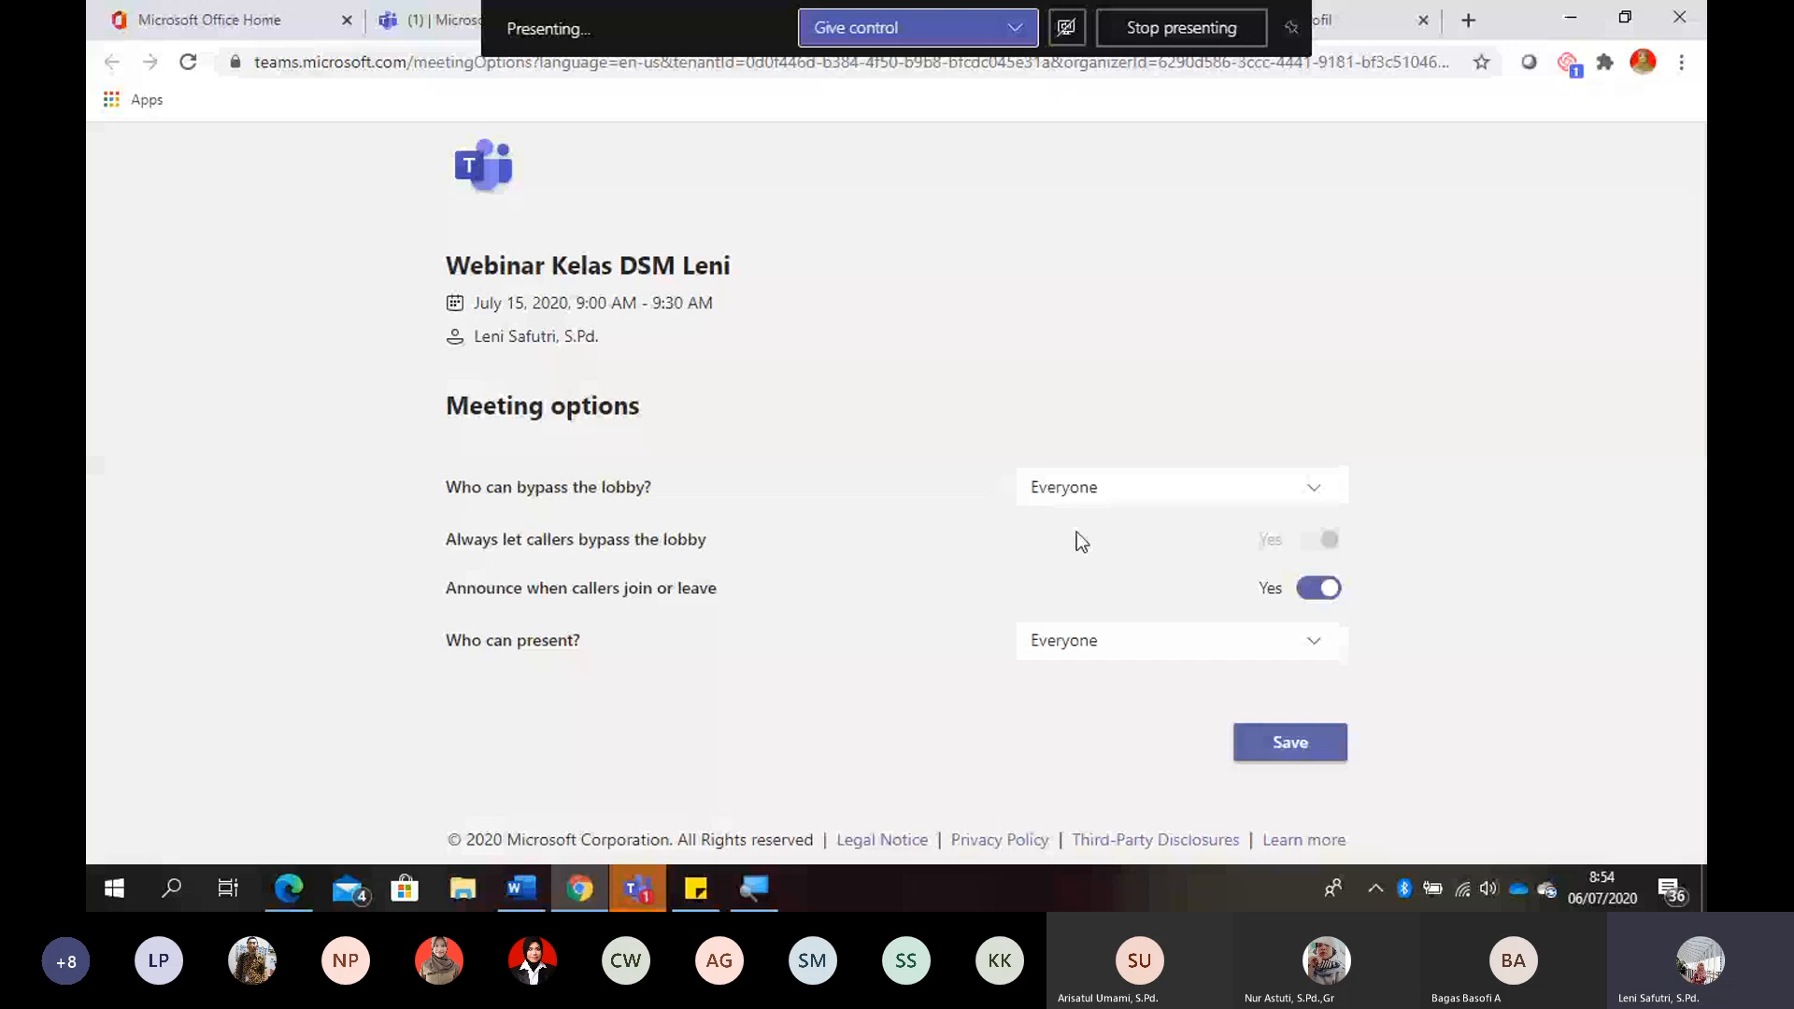
left_click(1141, 641)
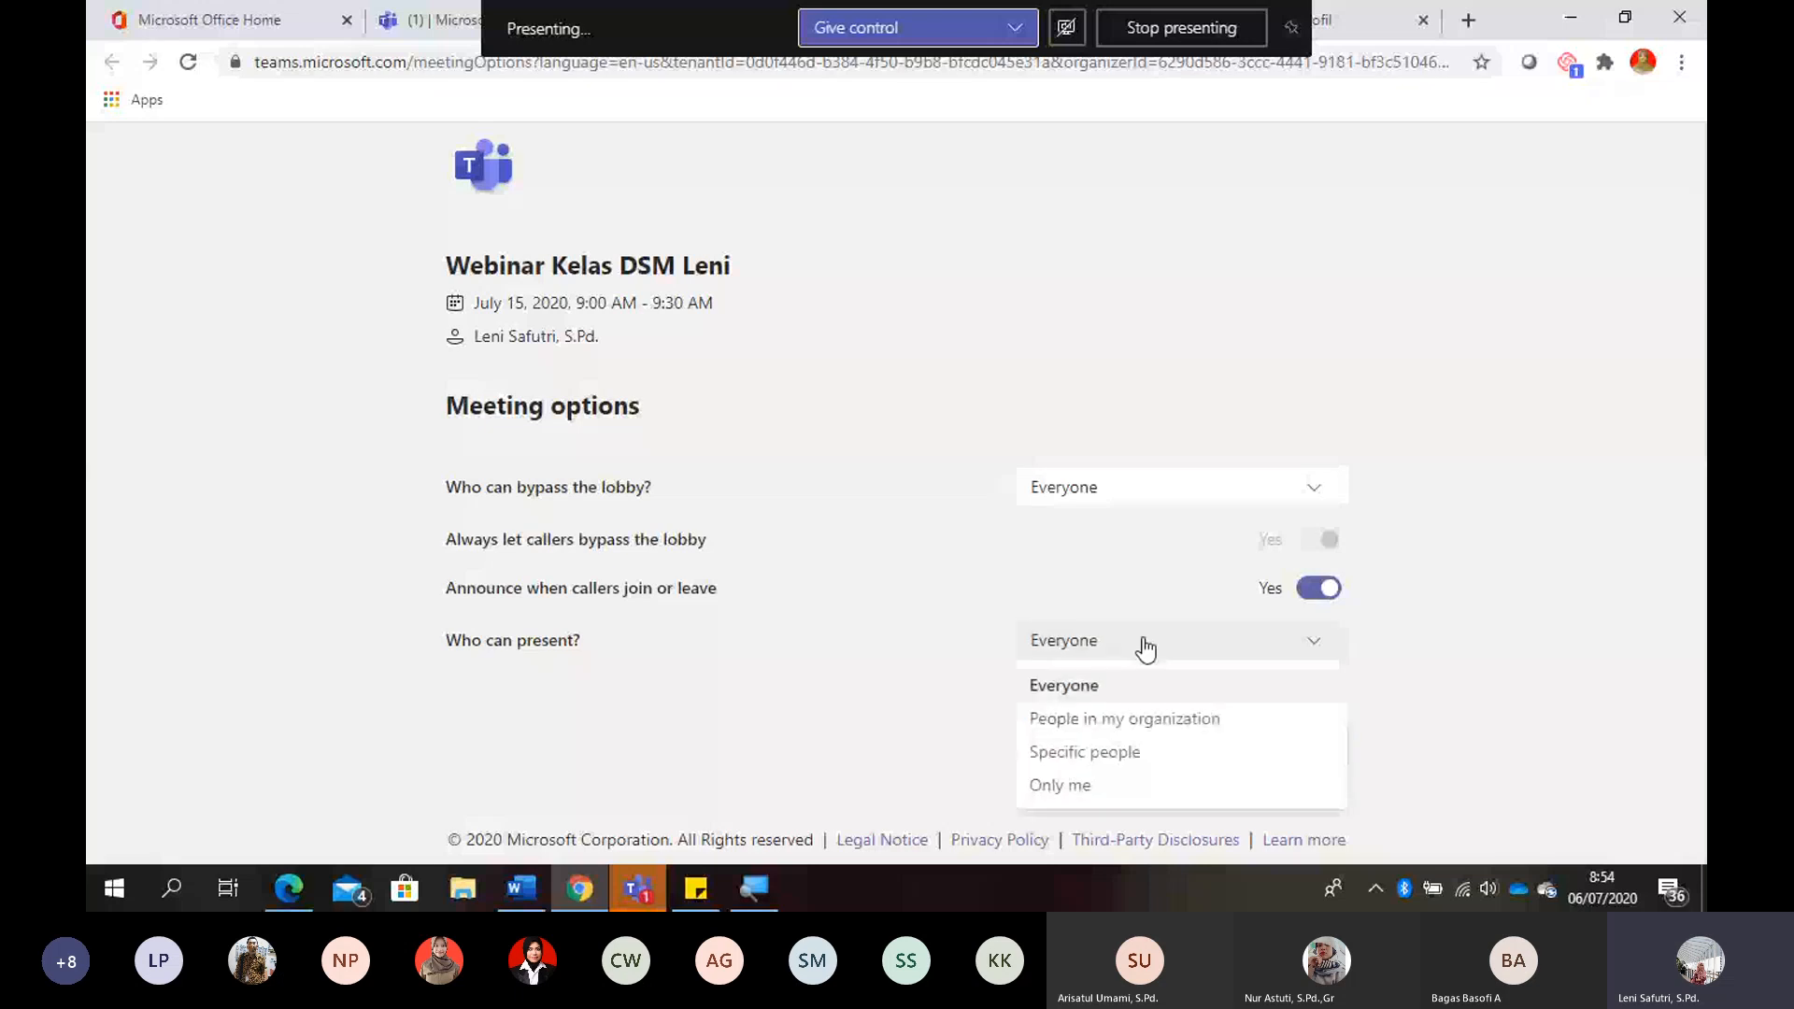
left_click(1075, 788)
left_click(1275, 757)
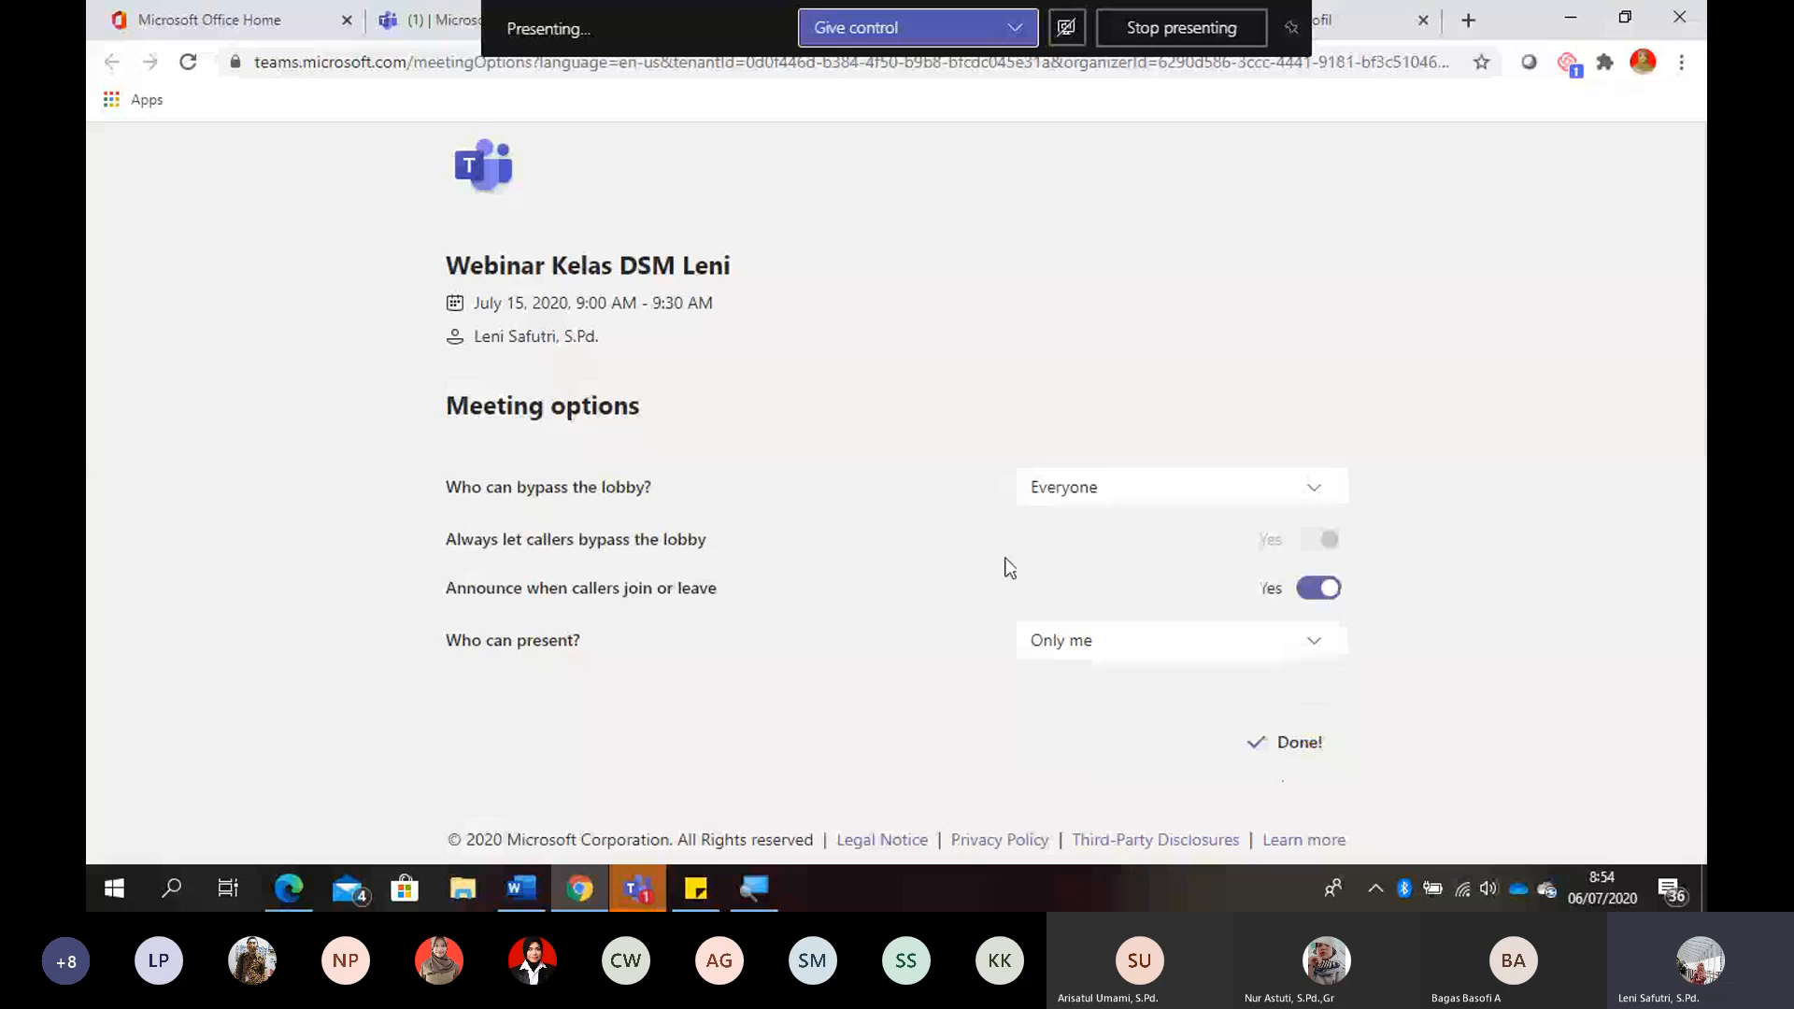
- Return to the webinar's details, get the Join Microsoft Teams Meeting link and close the meeting options page
left_click(397, 11)
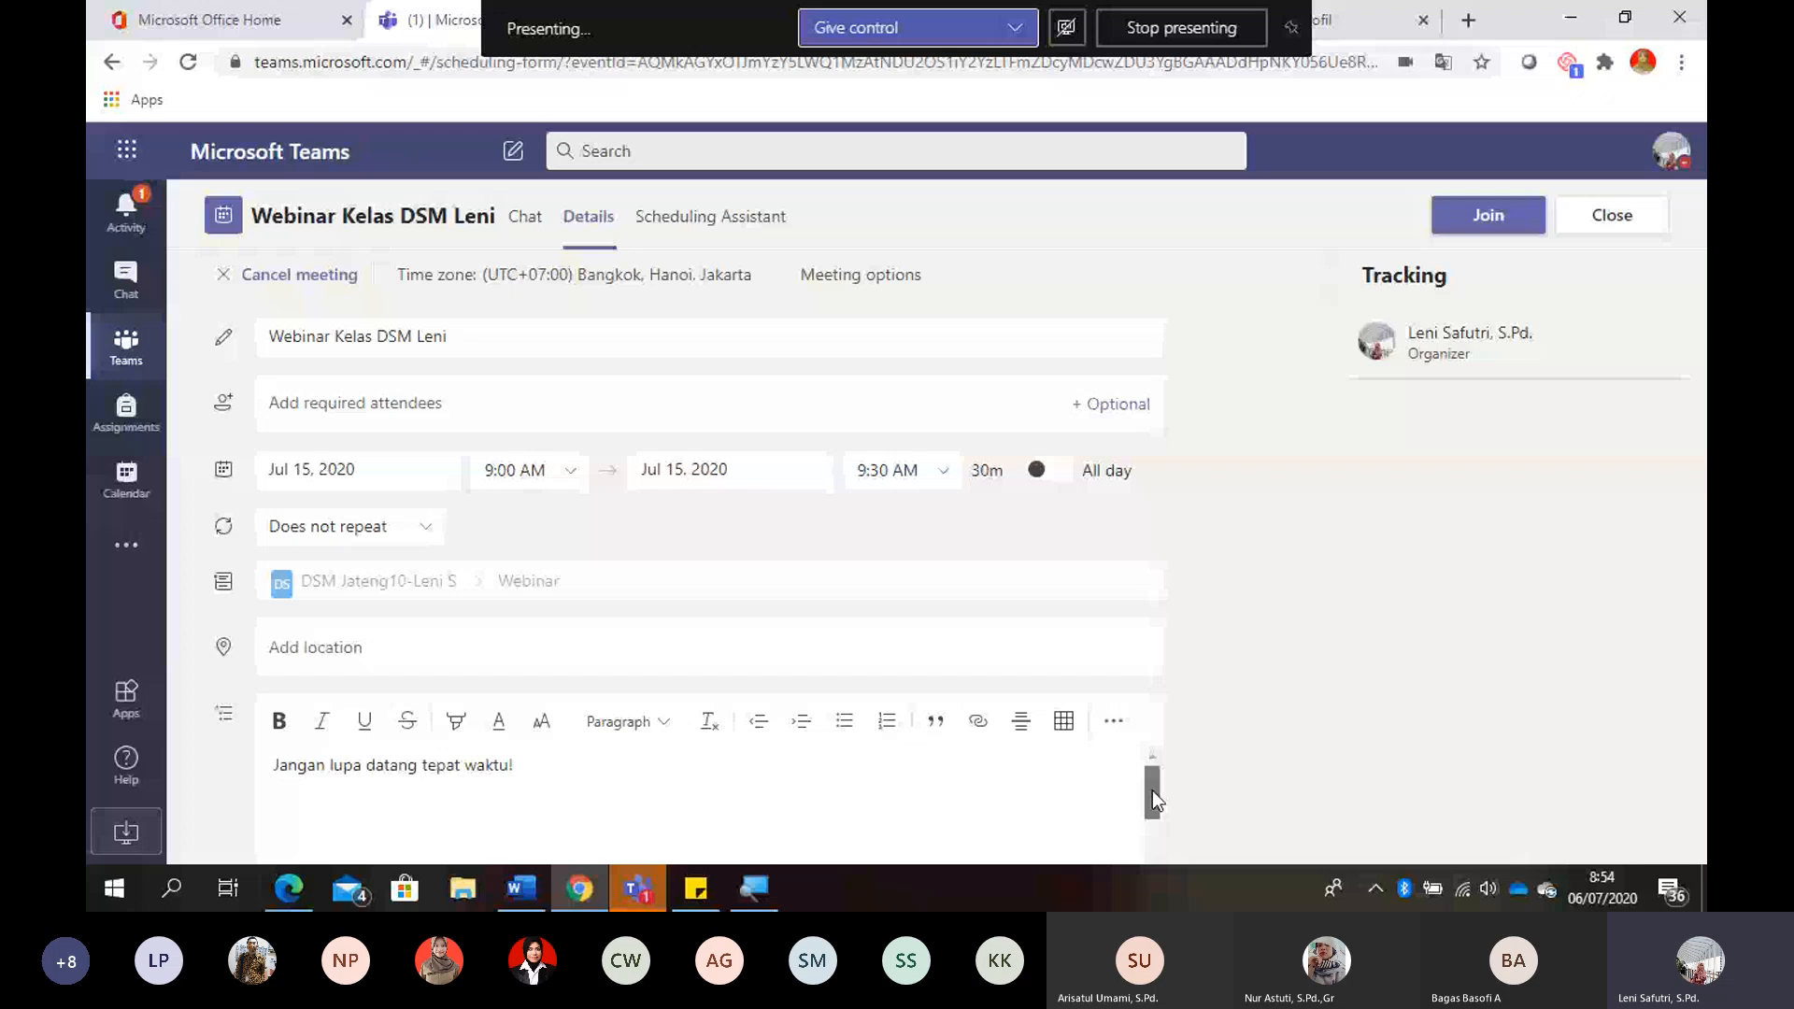
scroll(1152, 791, "down", 3)
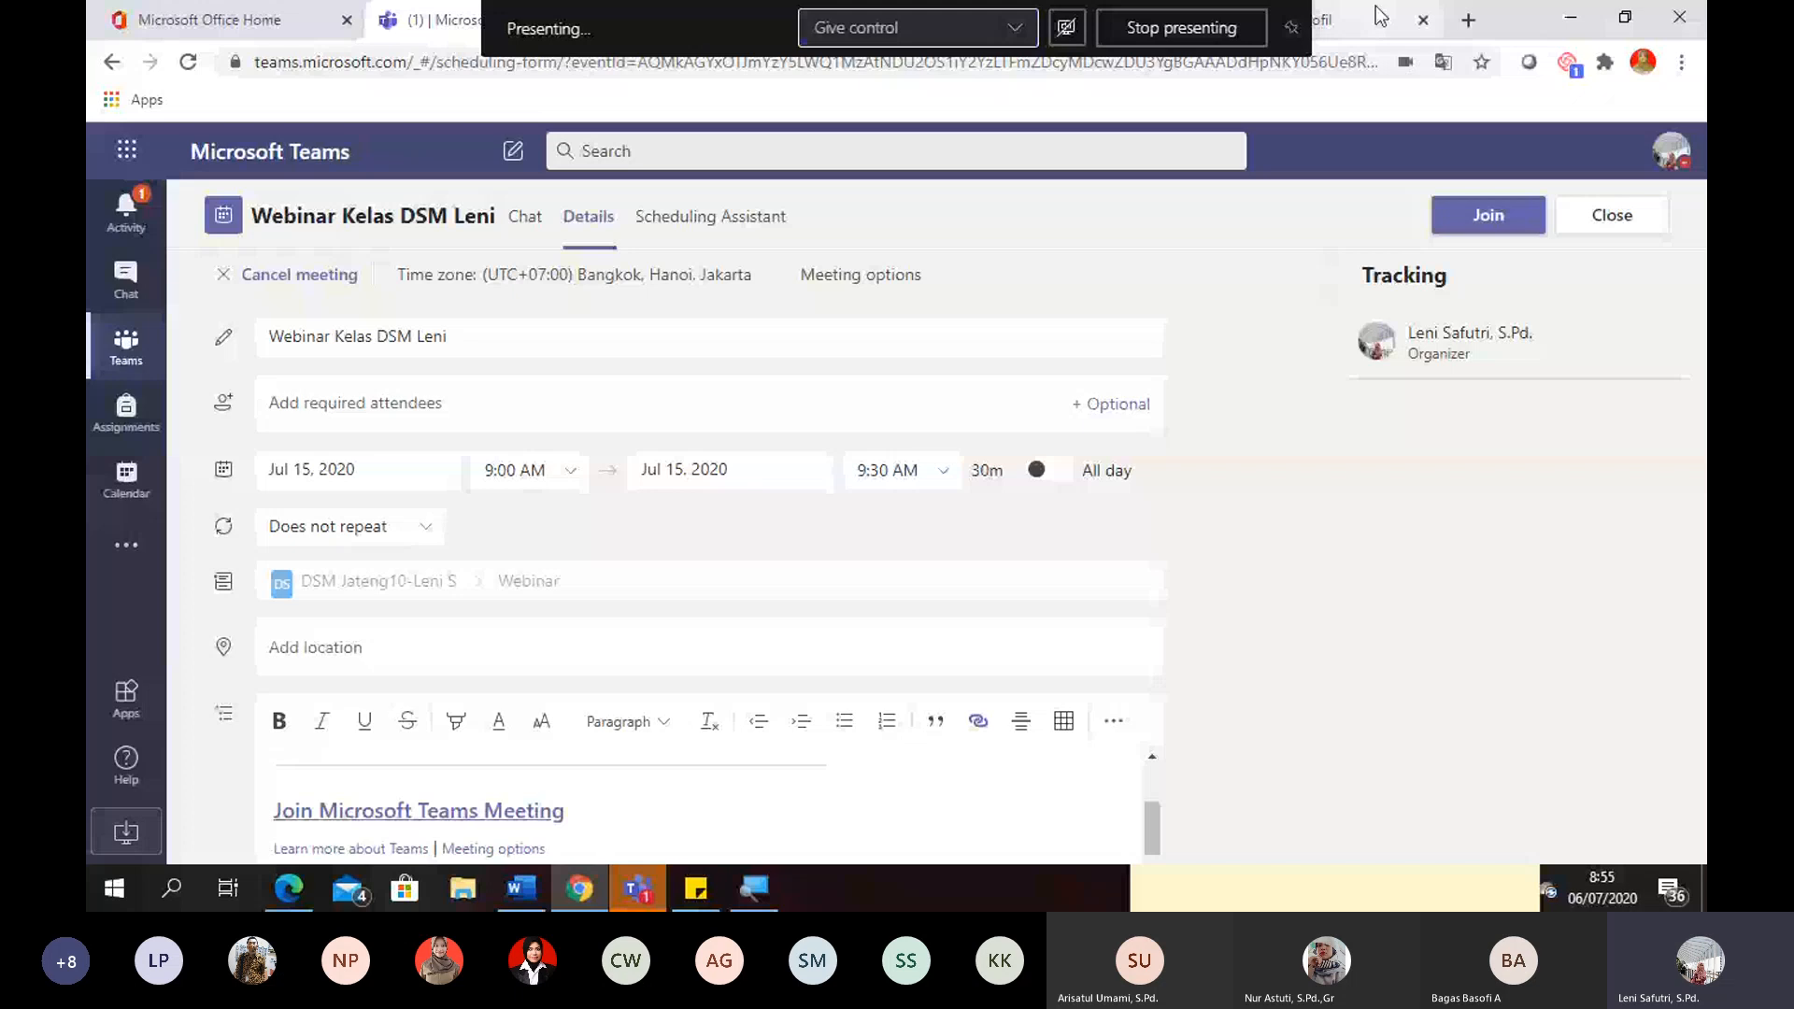
left_click(1417, 20)
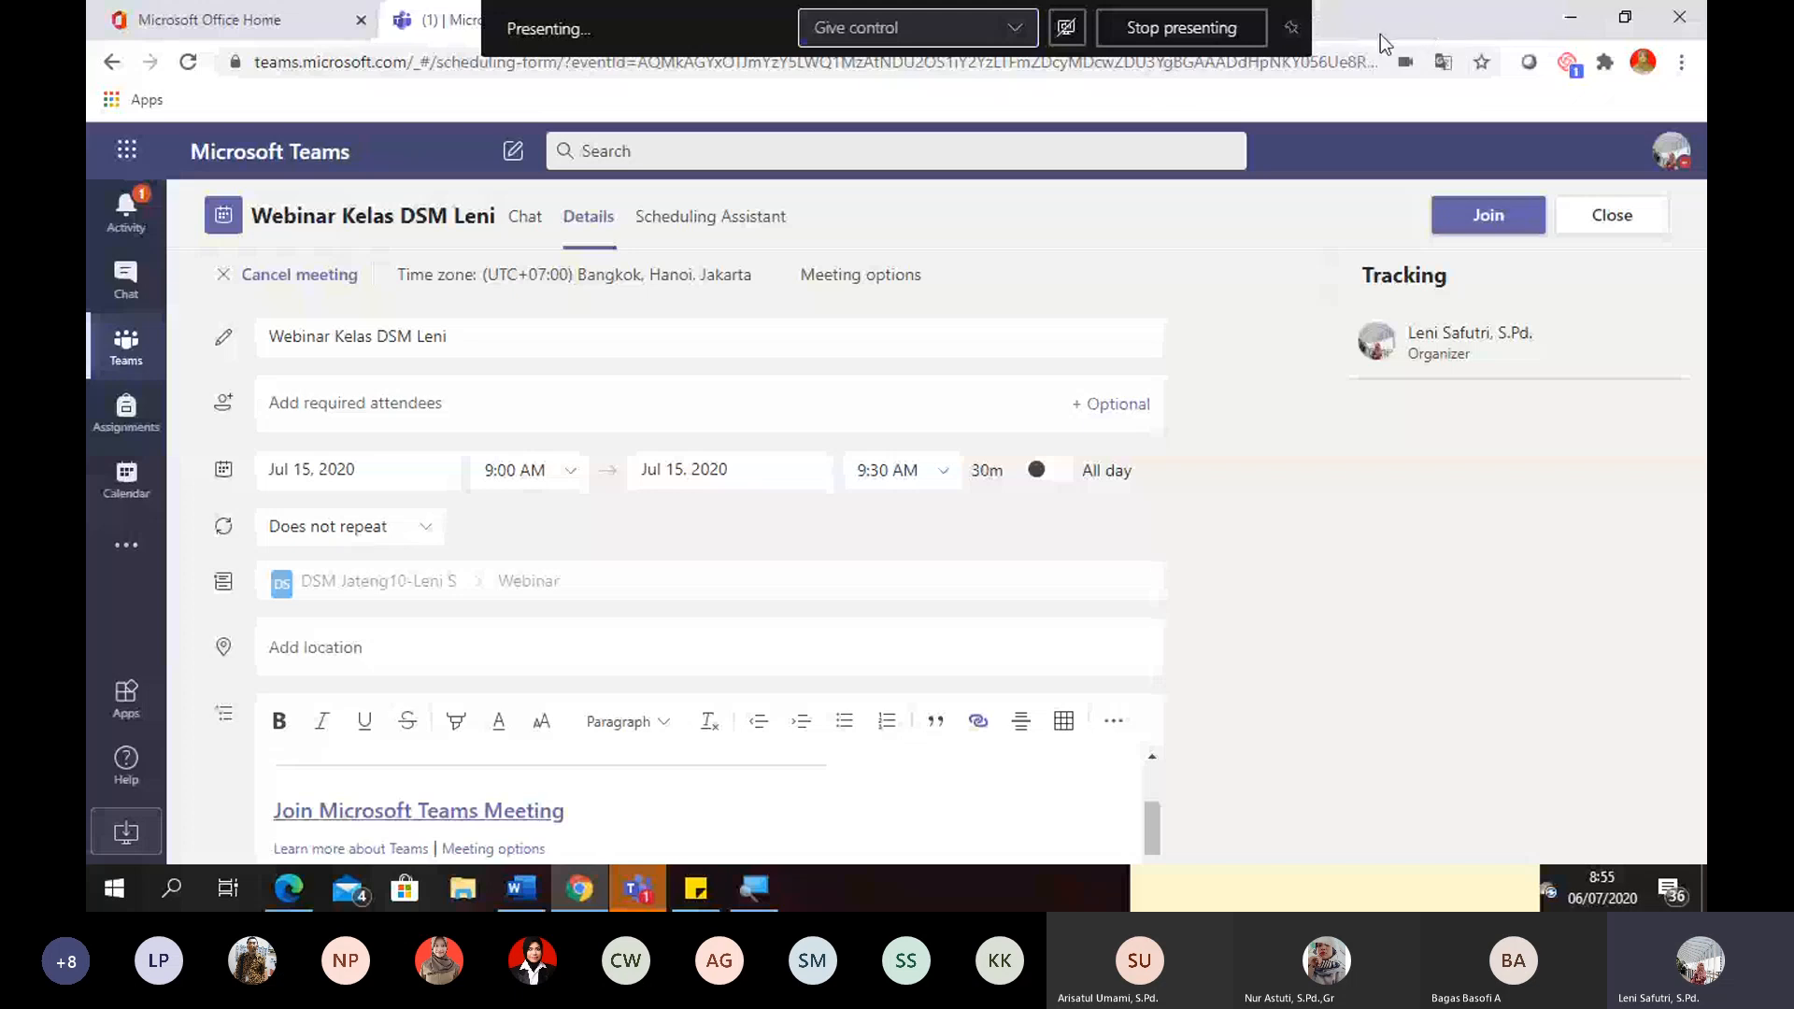
- Open the gg.gg URL shortener in a new browser tab and paste in the webinar's Teams join link
left_click(1380, 33)
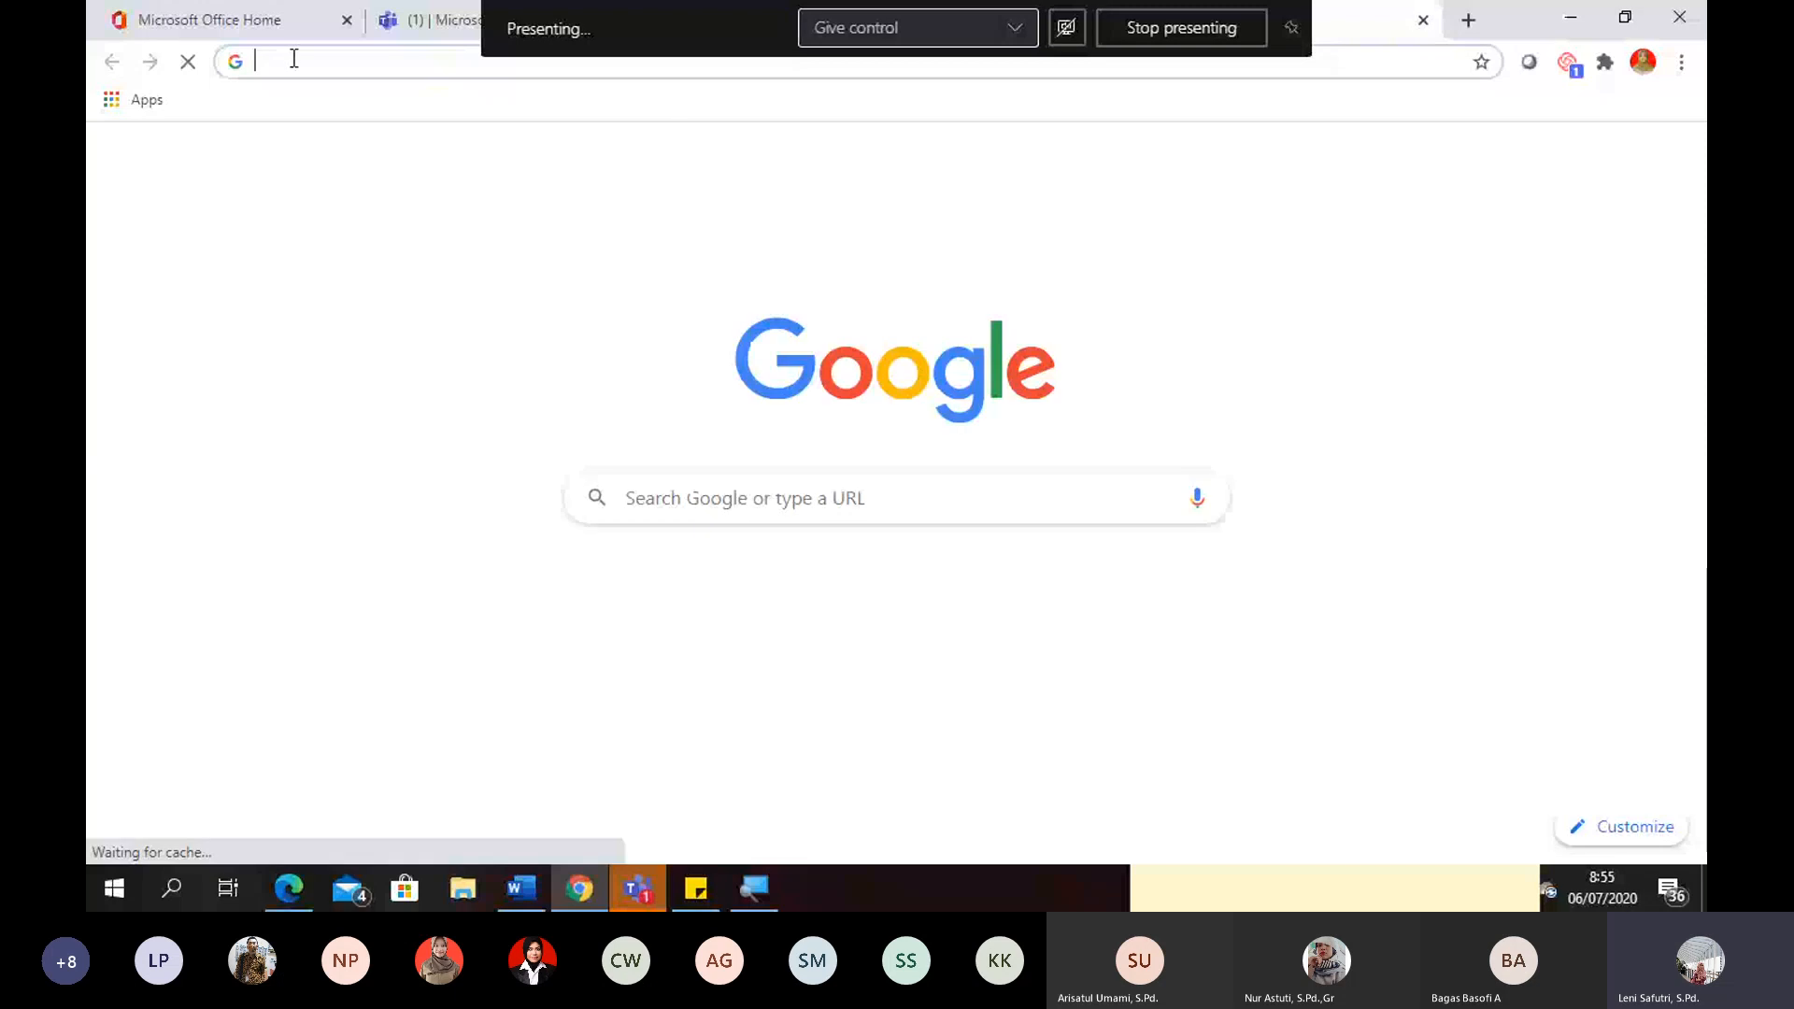
type("gg.gg")
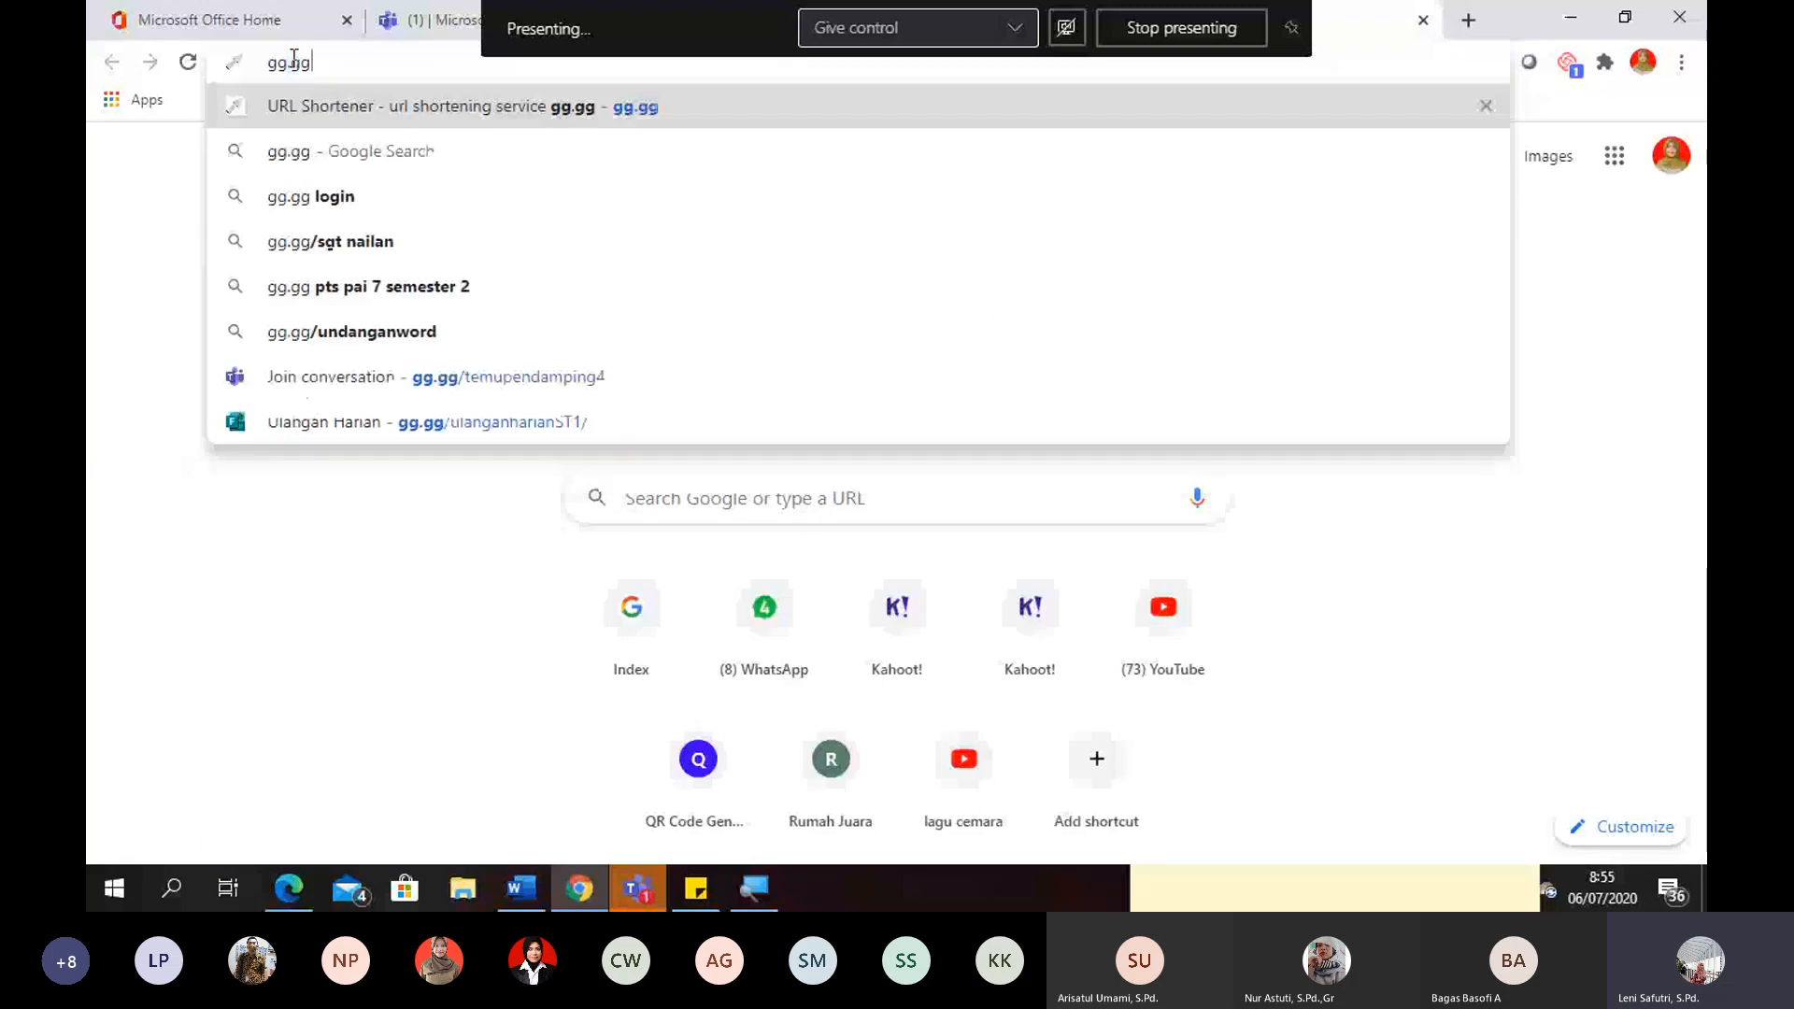
key("Return")
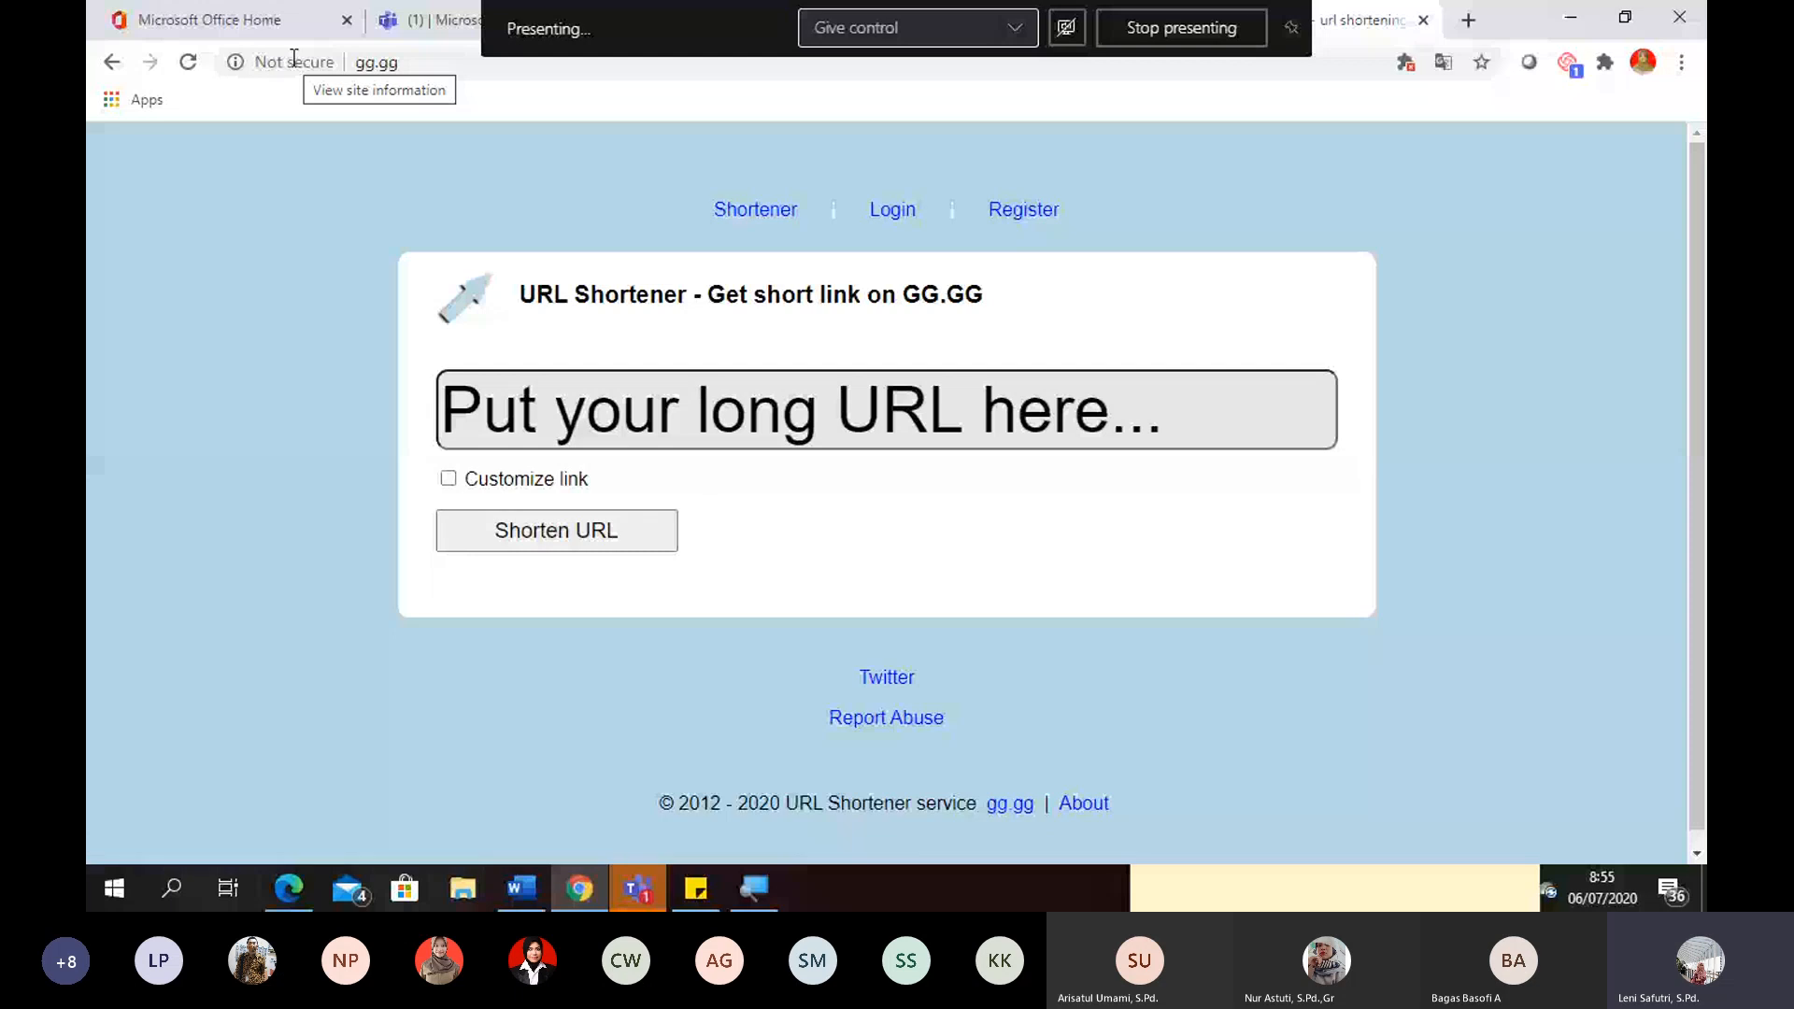
left_click(561, 410)
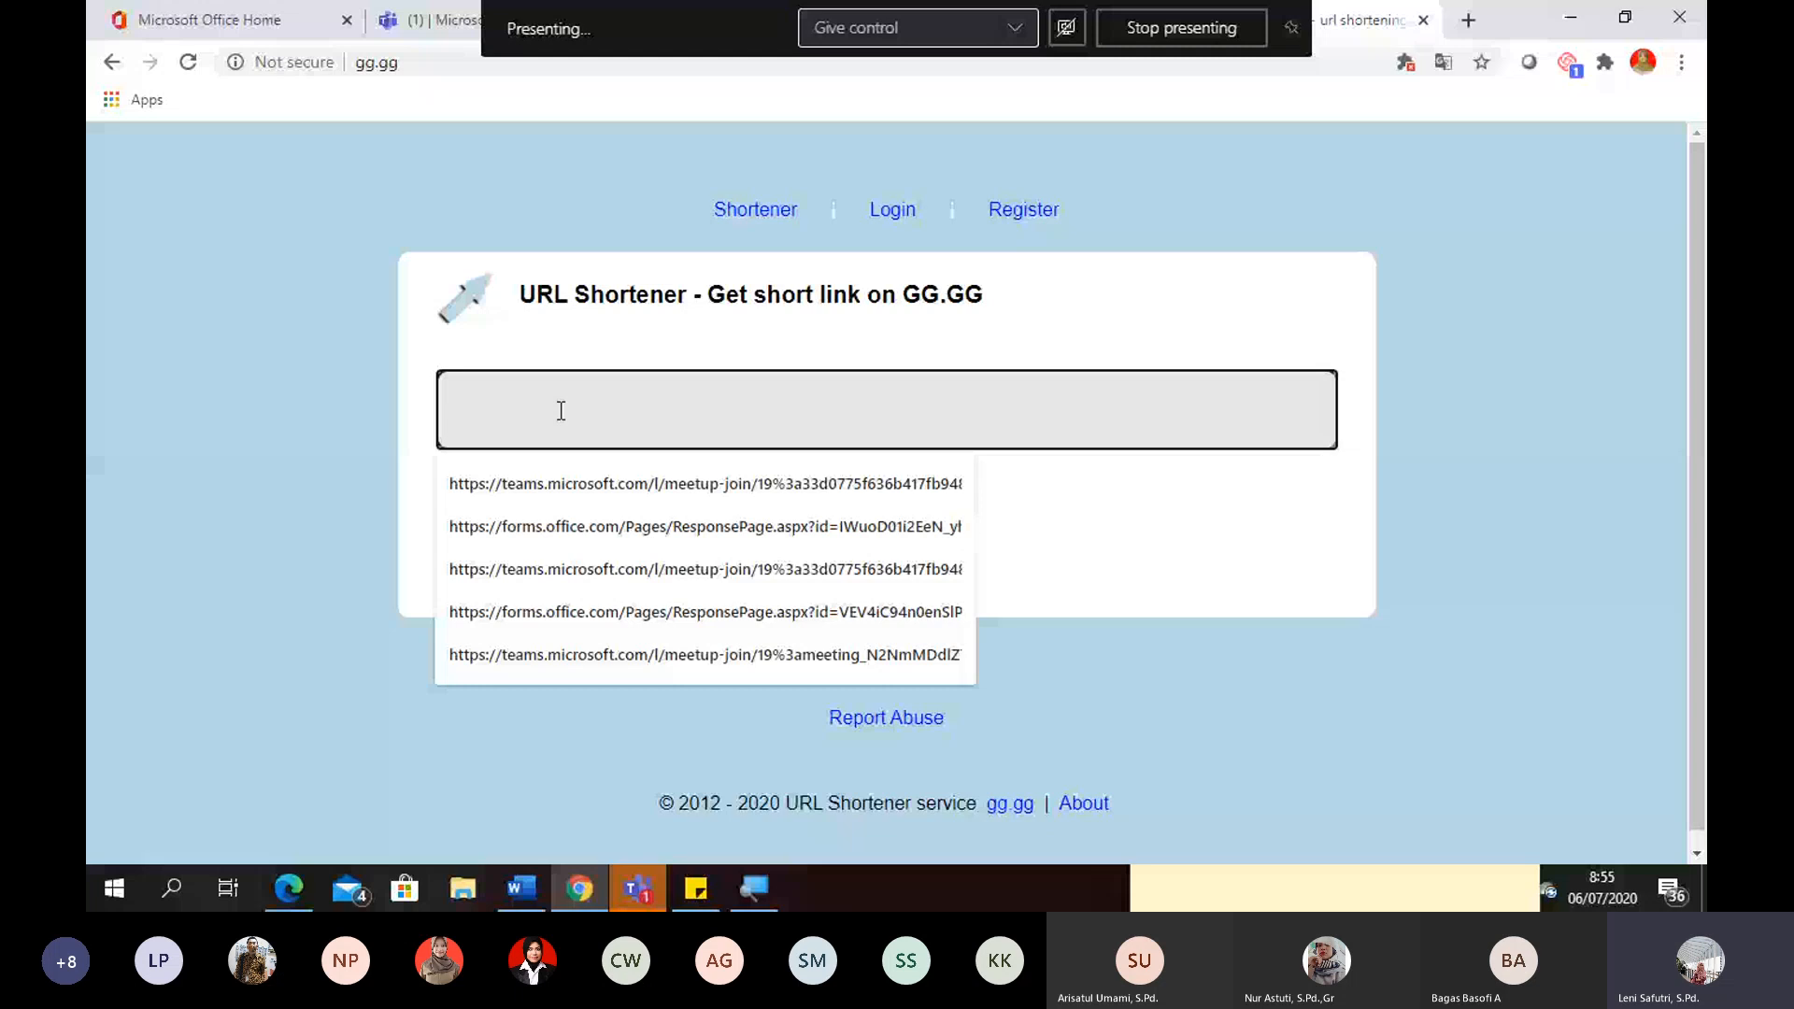
- Shorten the join link with the custom ending "webinardsm" plus the teacher's first name, and close the Teams join page
left_click(806, 484)
left_click(806, 481)
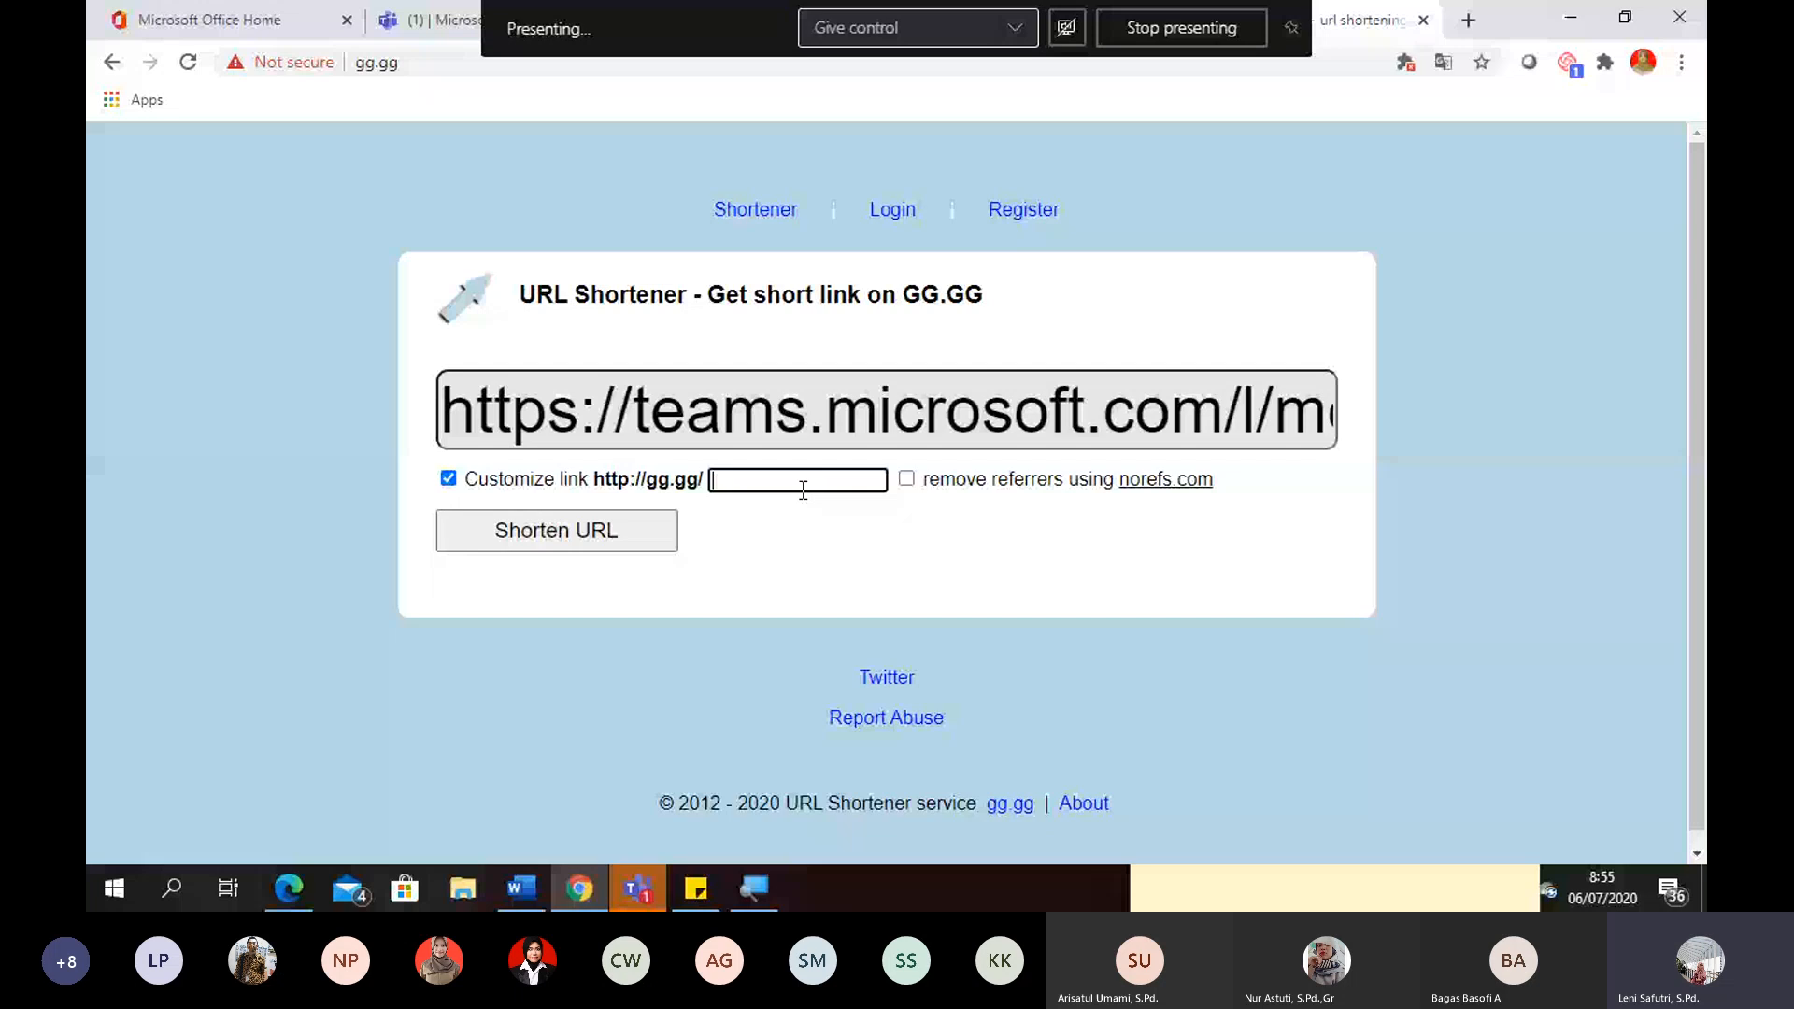
type("webina")
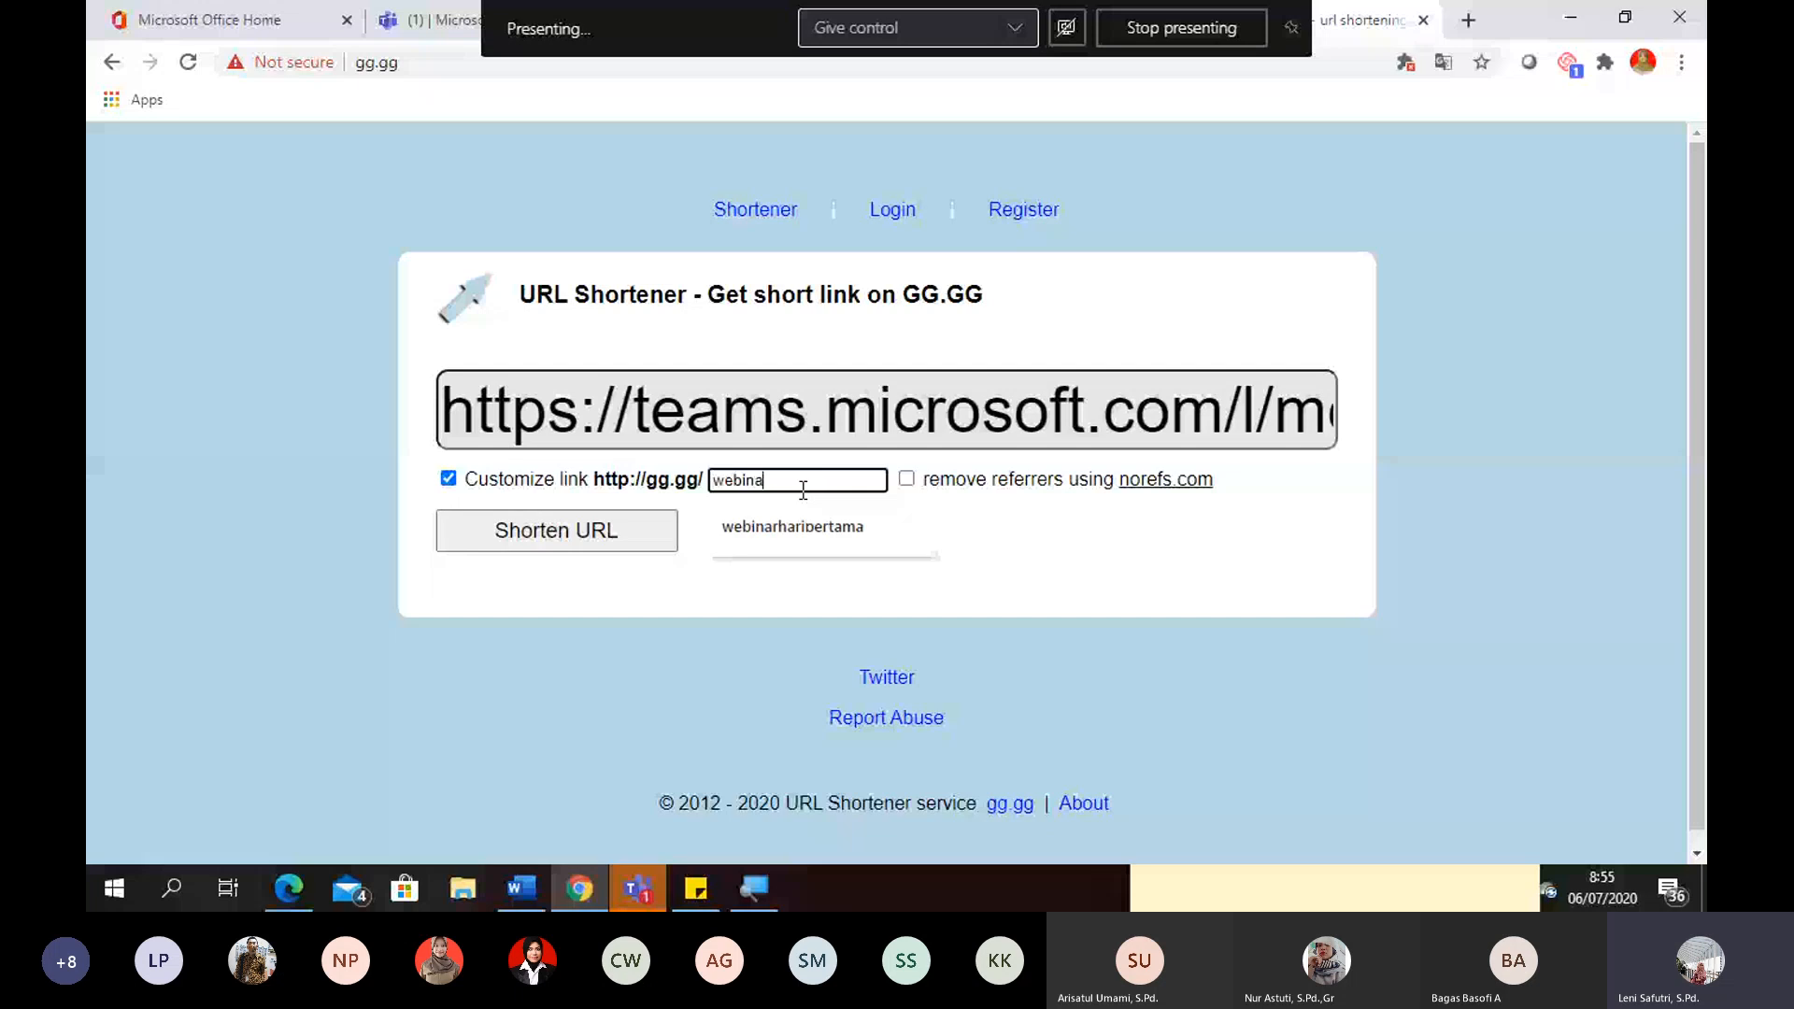
type("rdsm")
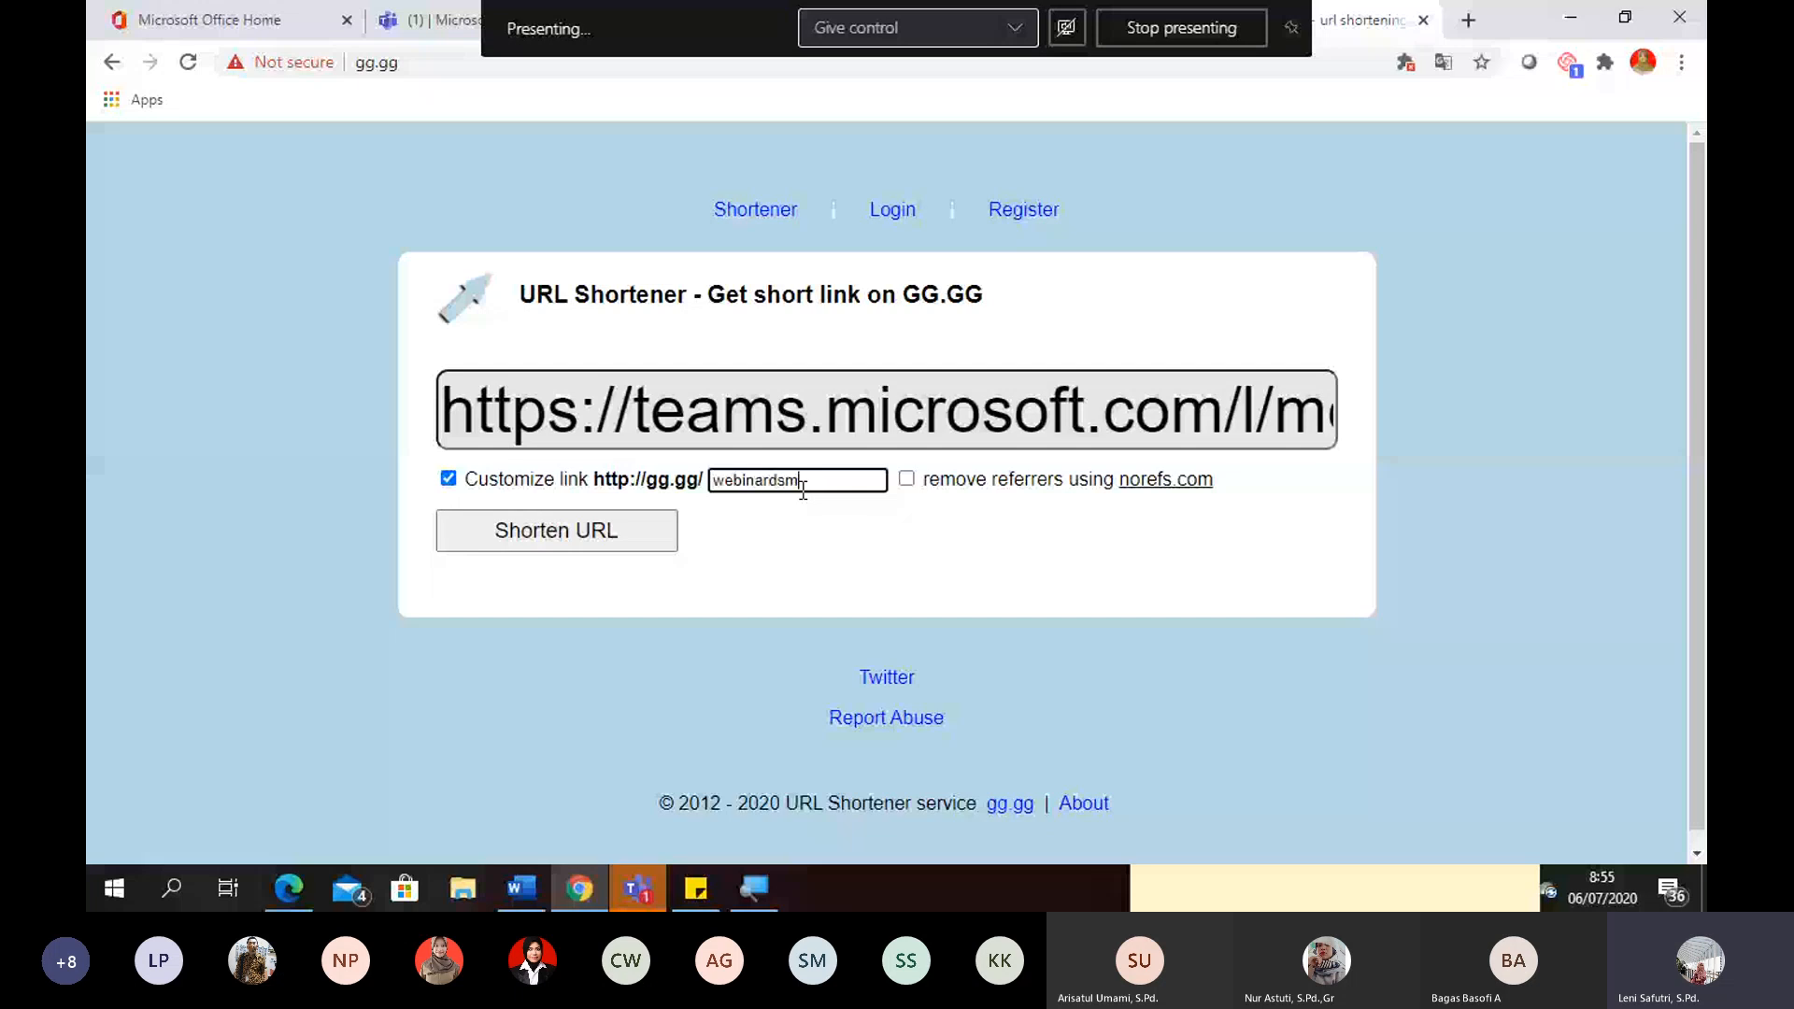
type("leni")
left_click(625, 542)
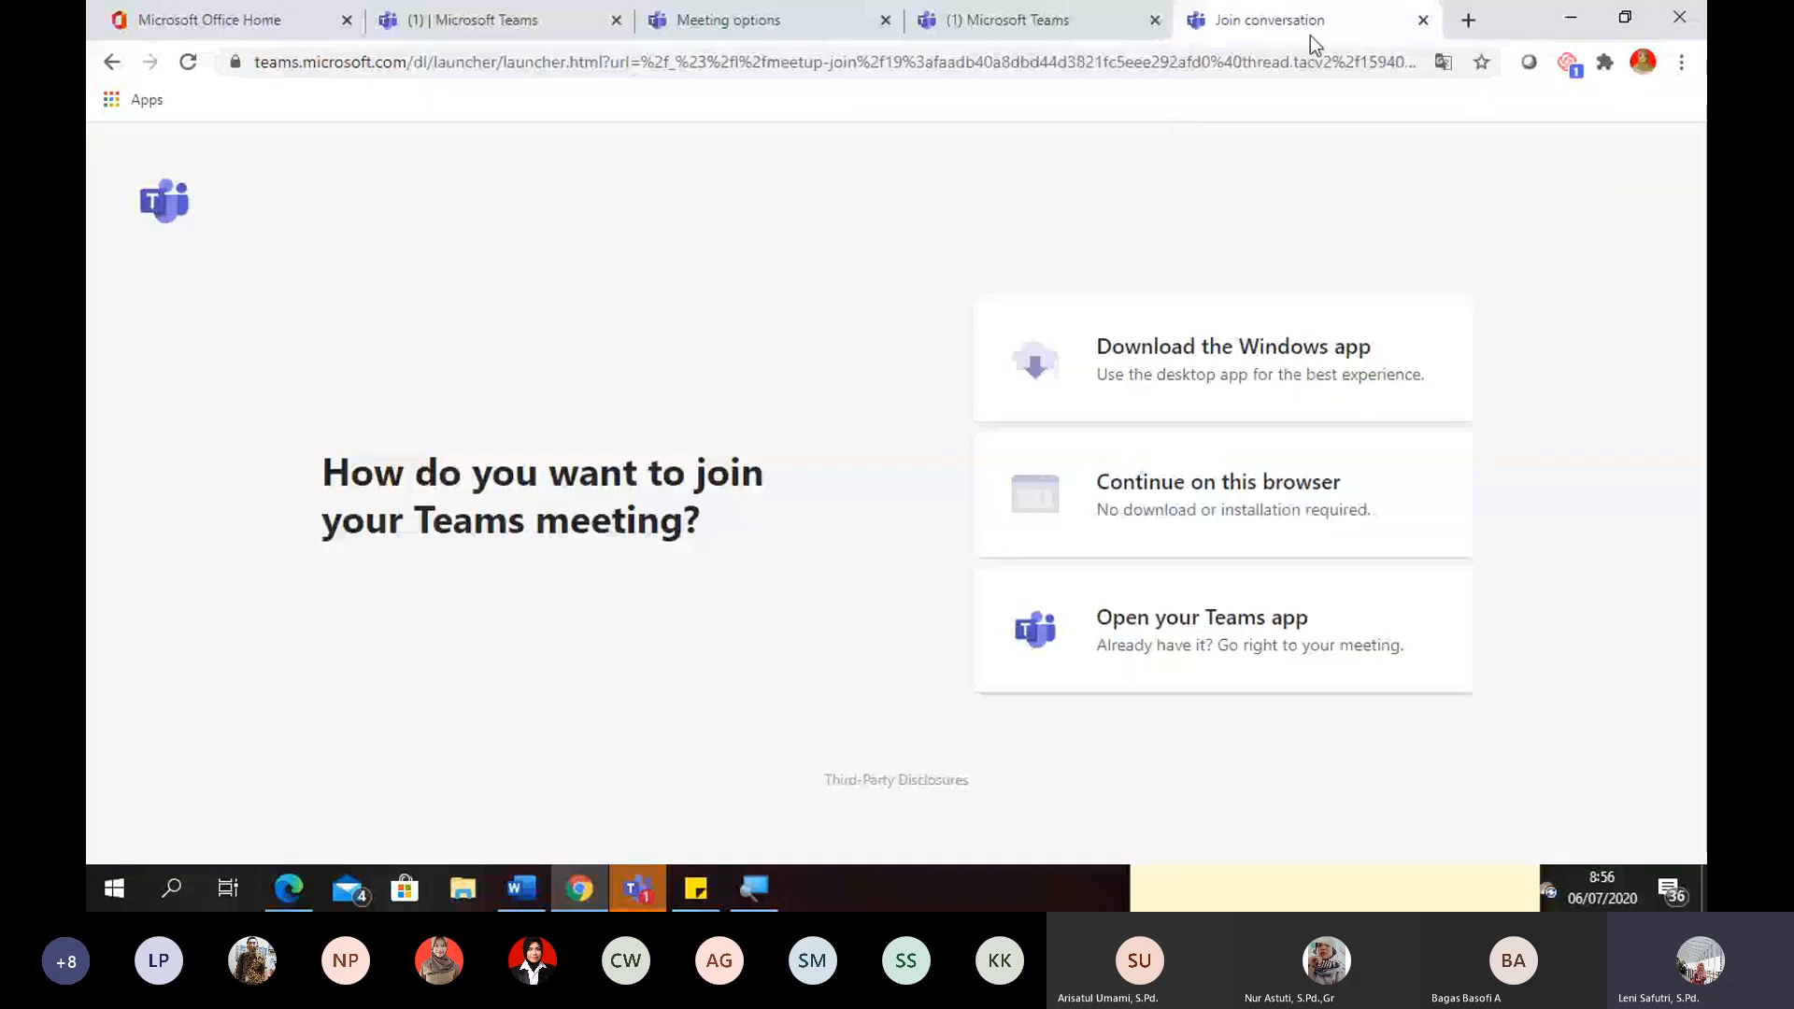
left_click(1425, 20)
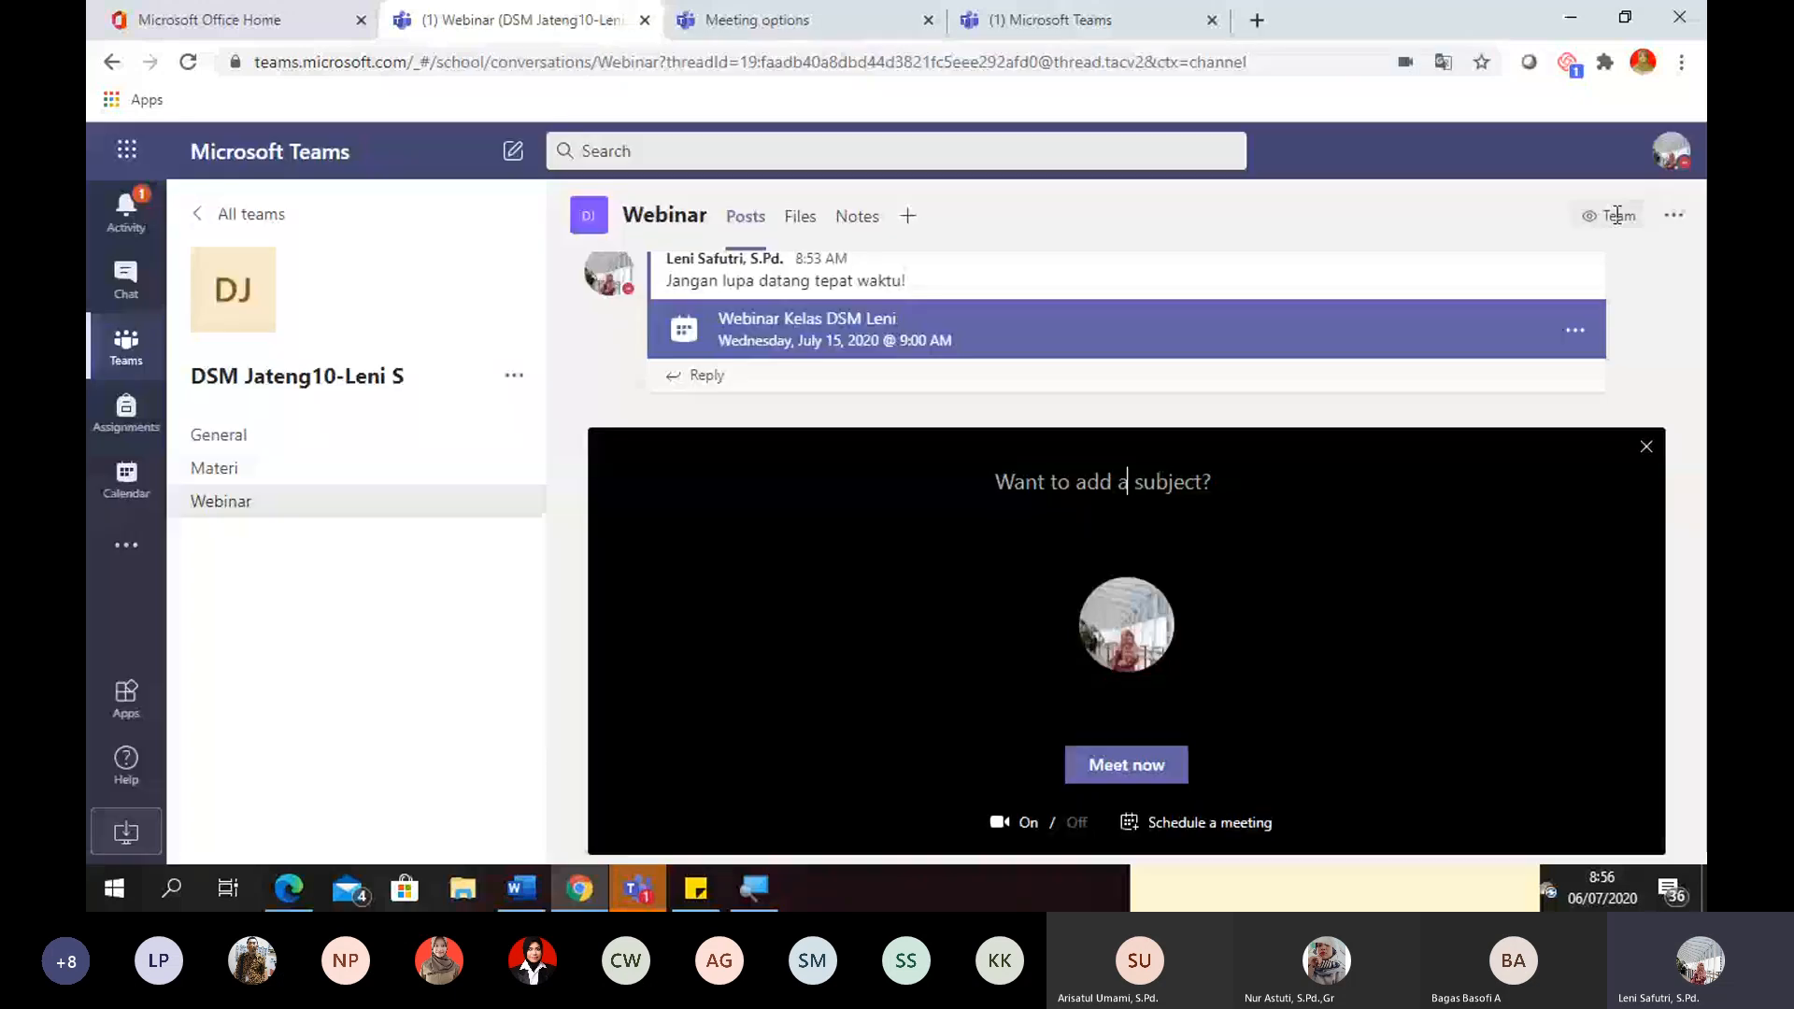
- Start an instant meeting in the Webinar channel with the camera off, and compare it with the scheduled webinar's meeting options
left_click(1076, 822)
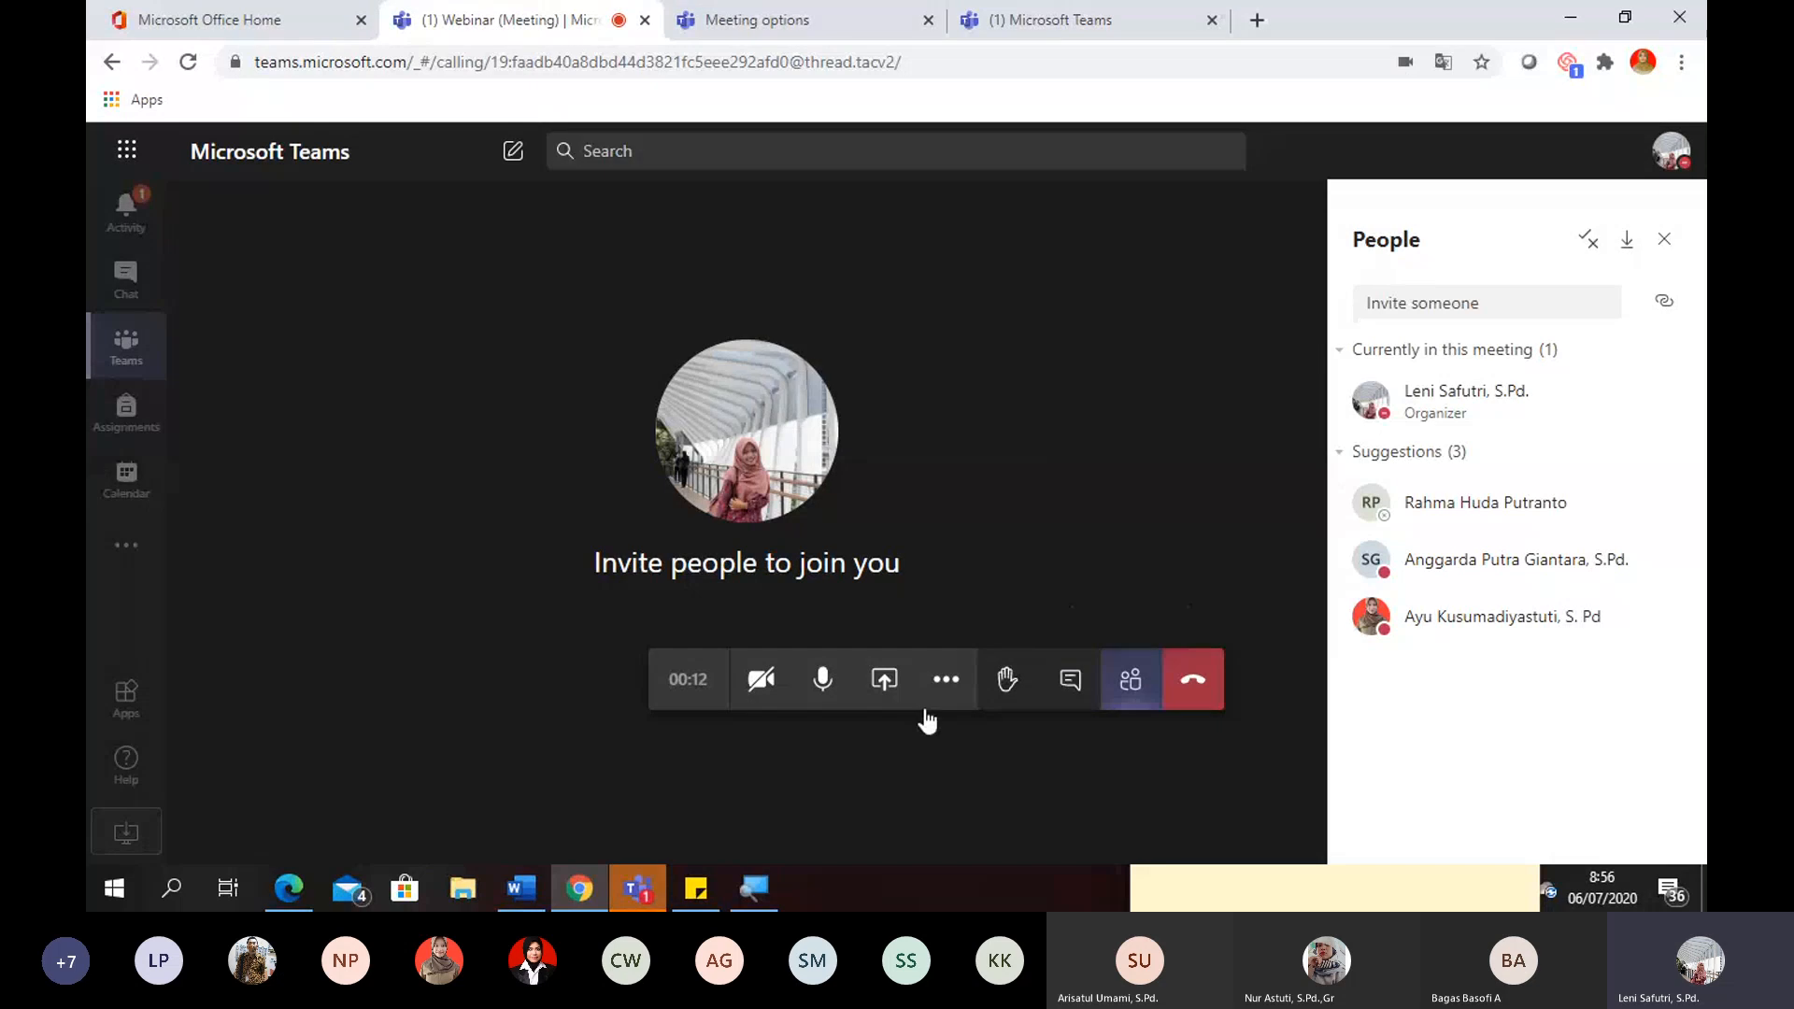
left_click(809, 25)
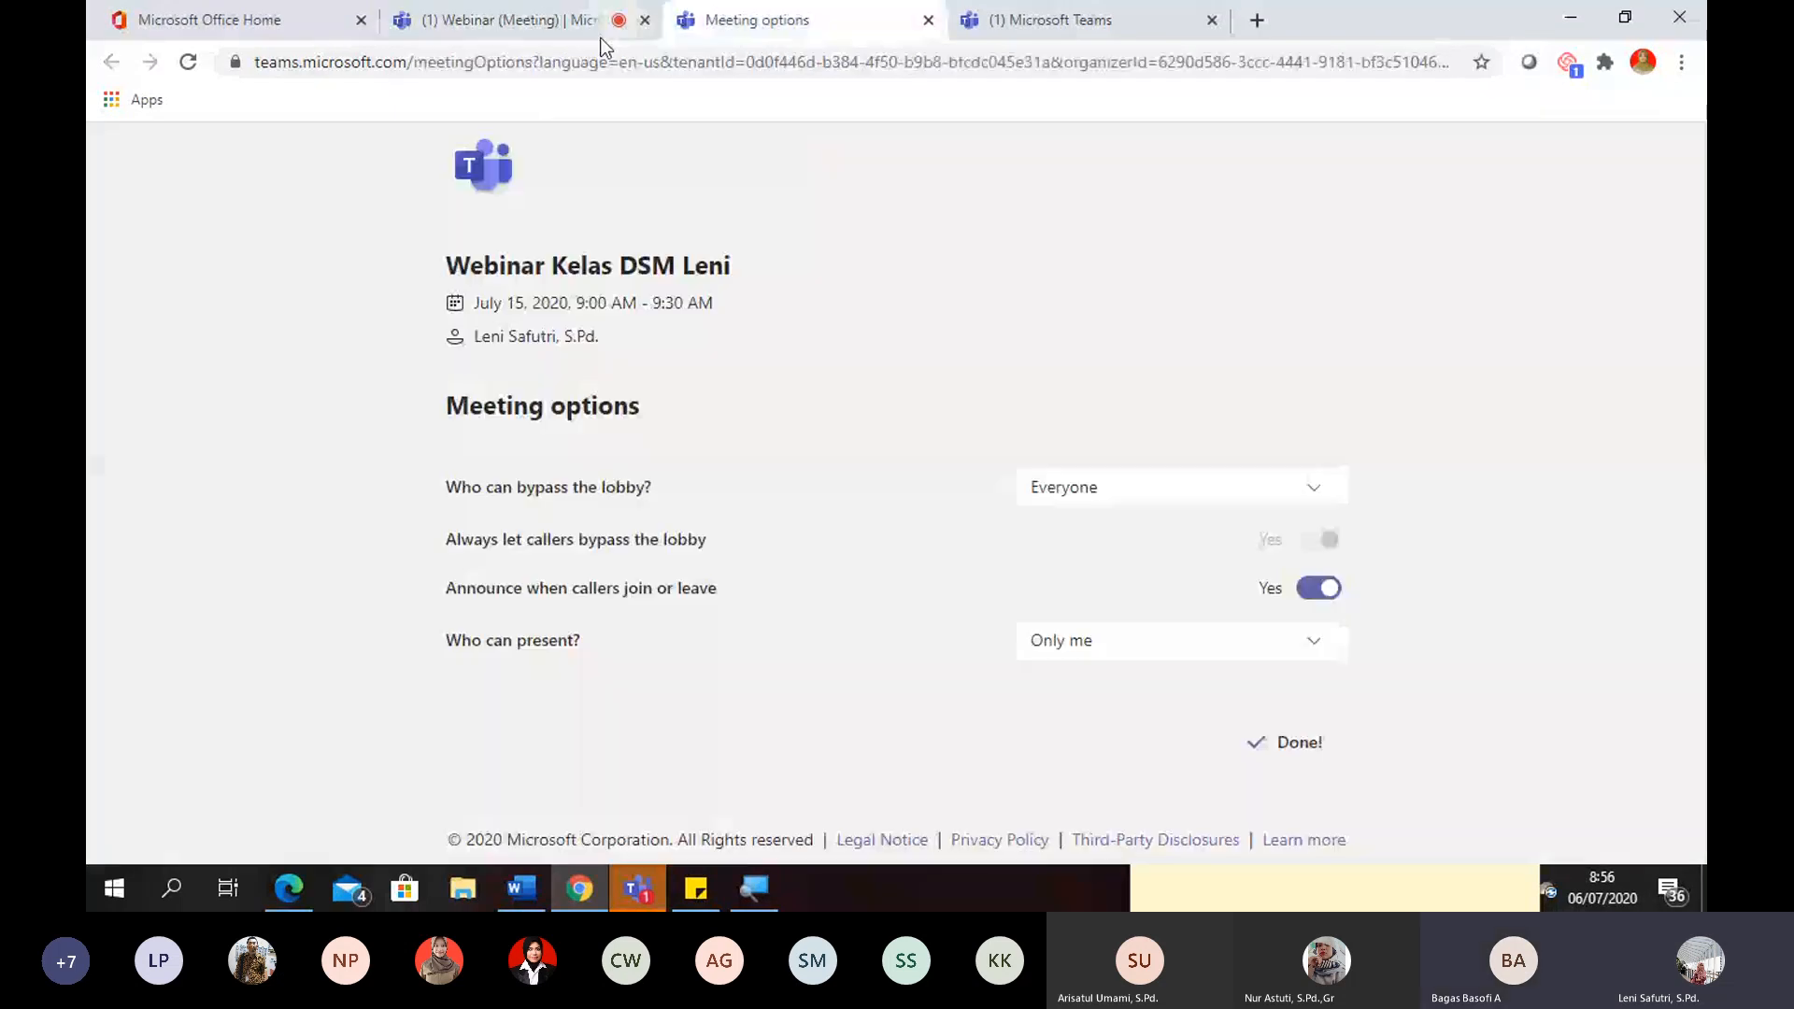
left_click(551, 28)
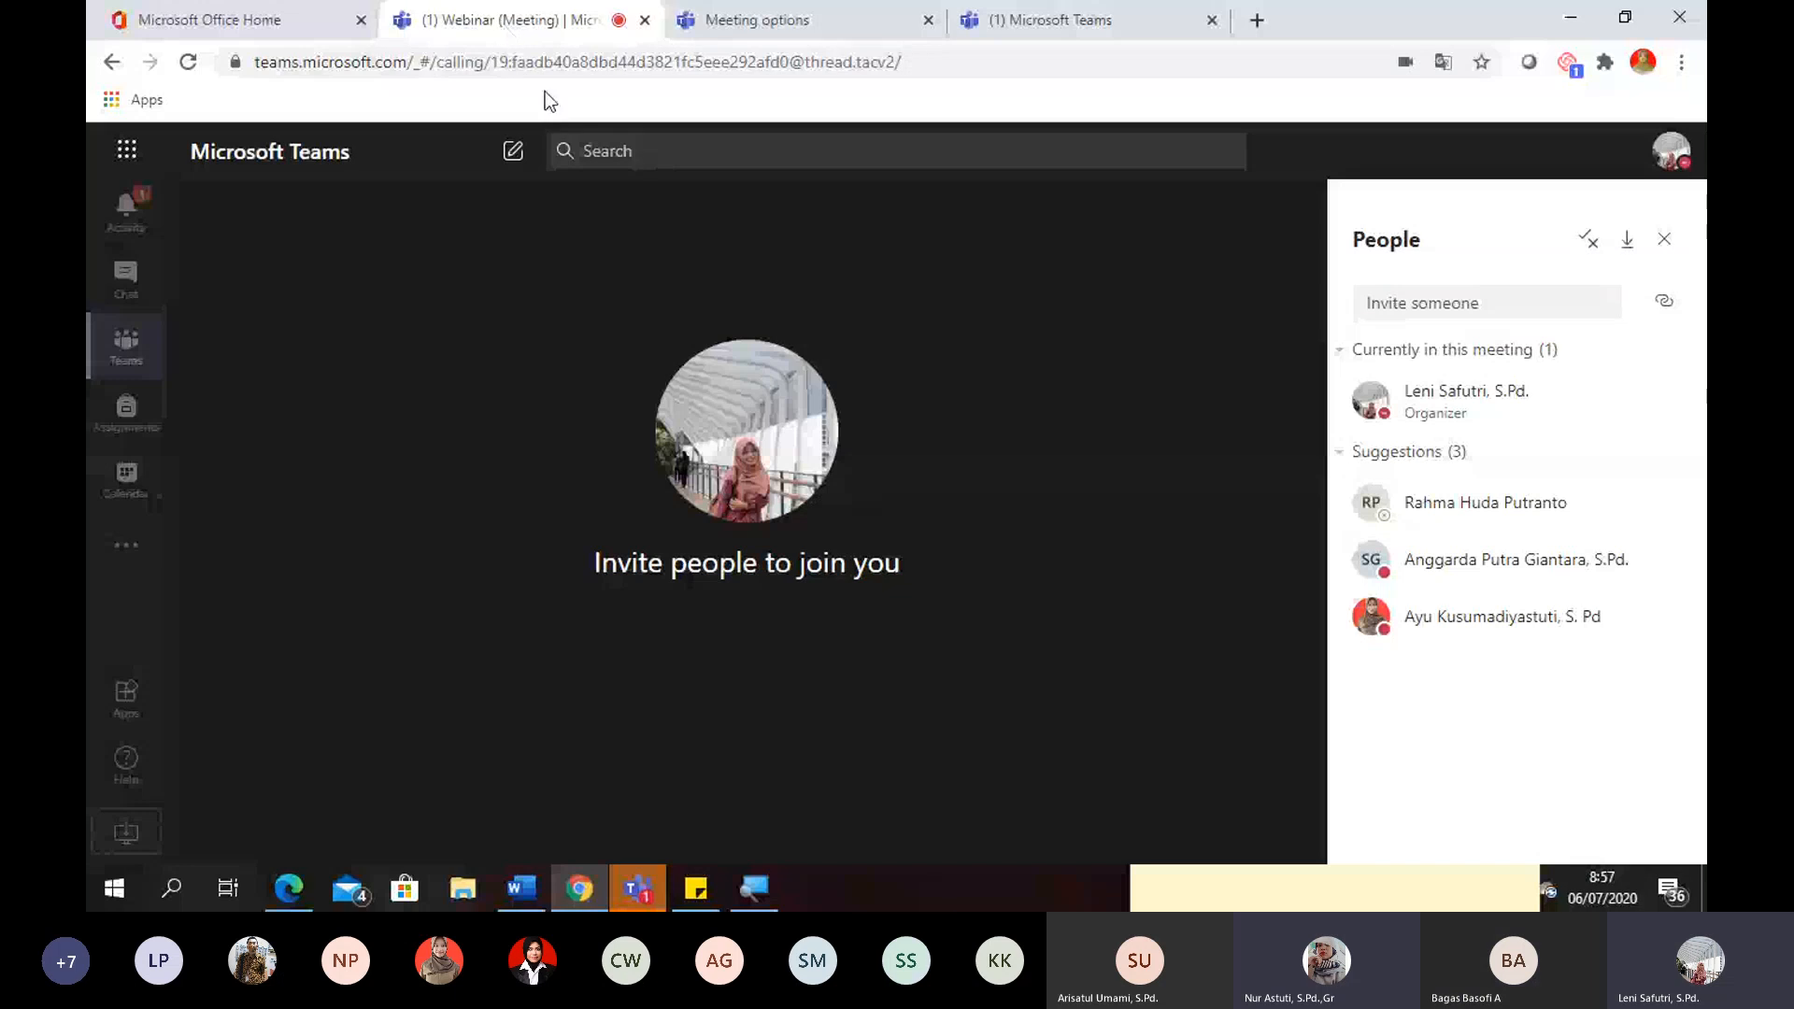
mouse_move(724, 264)
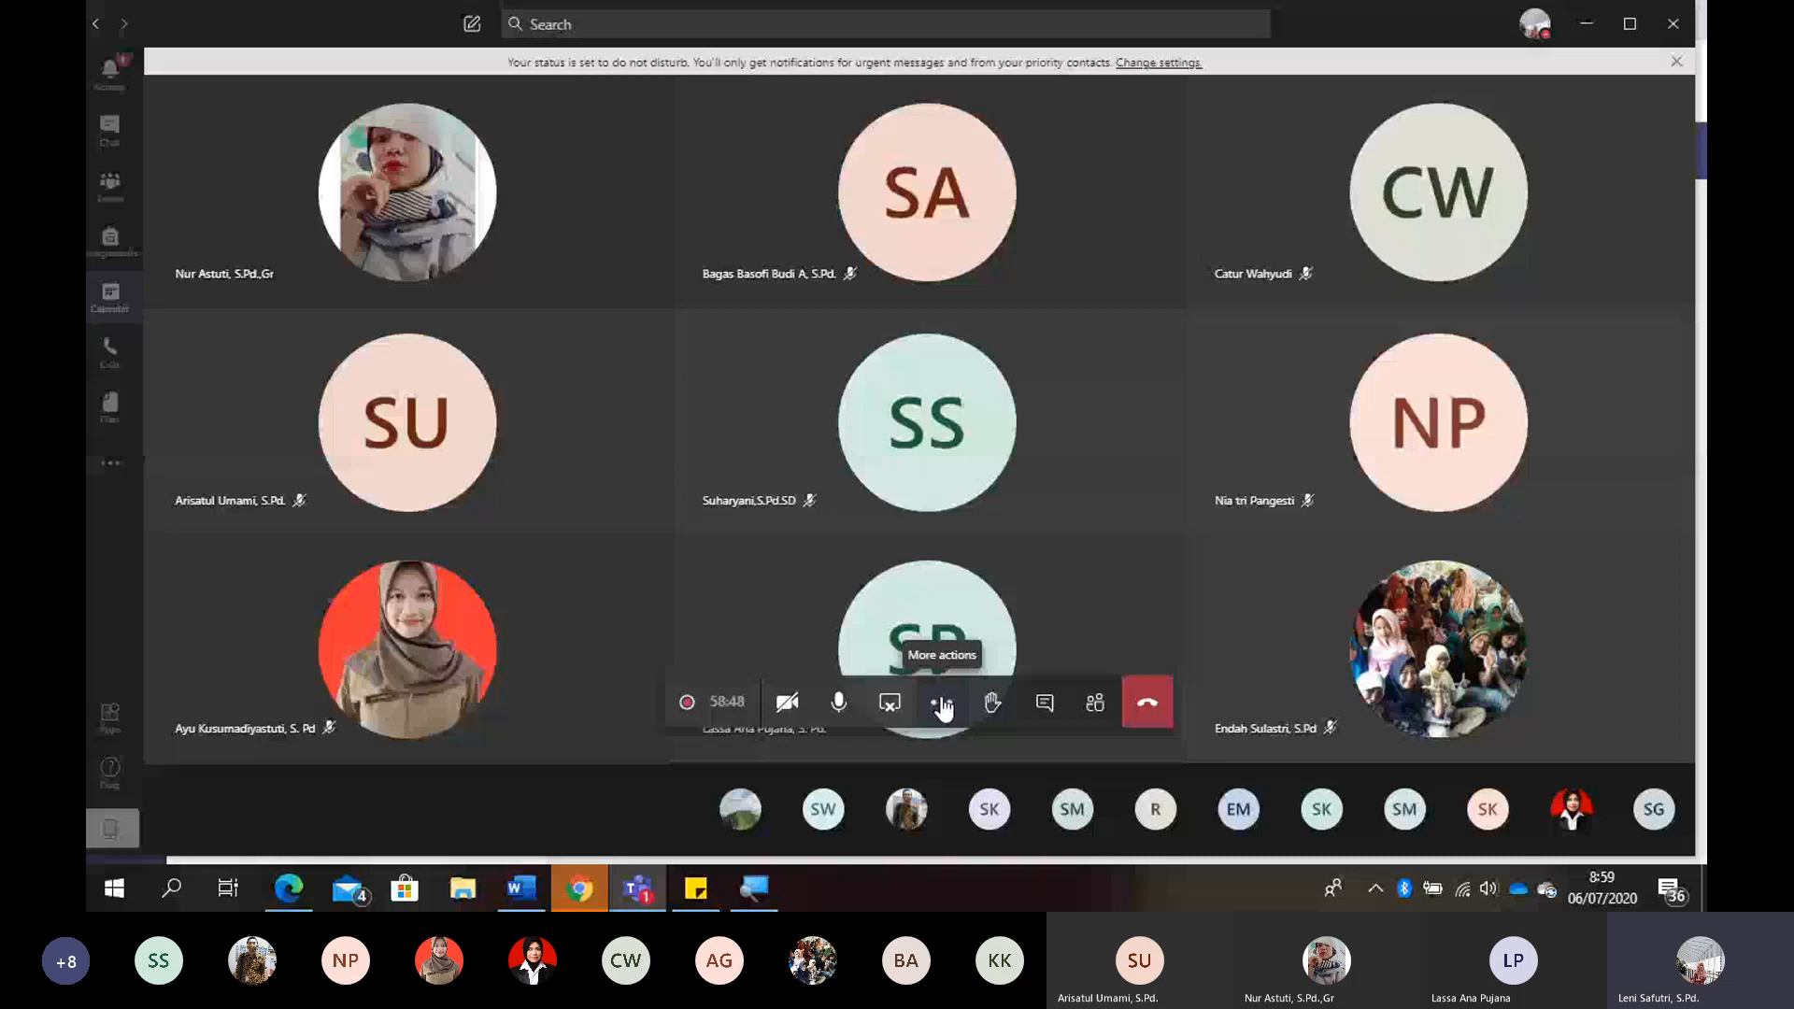
- Return to the Webinar channel in the browser, view its instant meeting setup and close it without starting a meeting
left_click(564, 893)
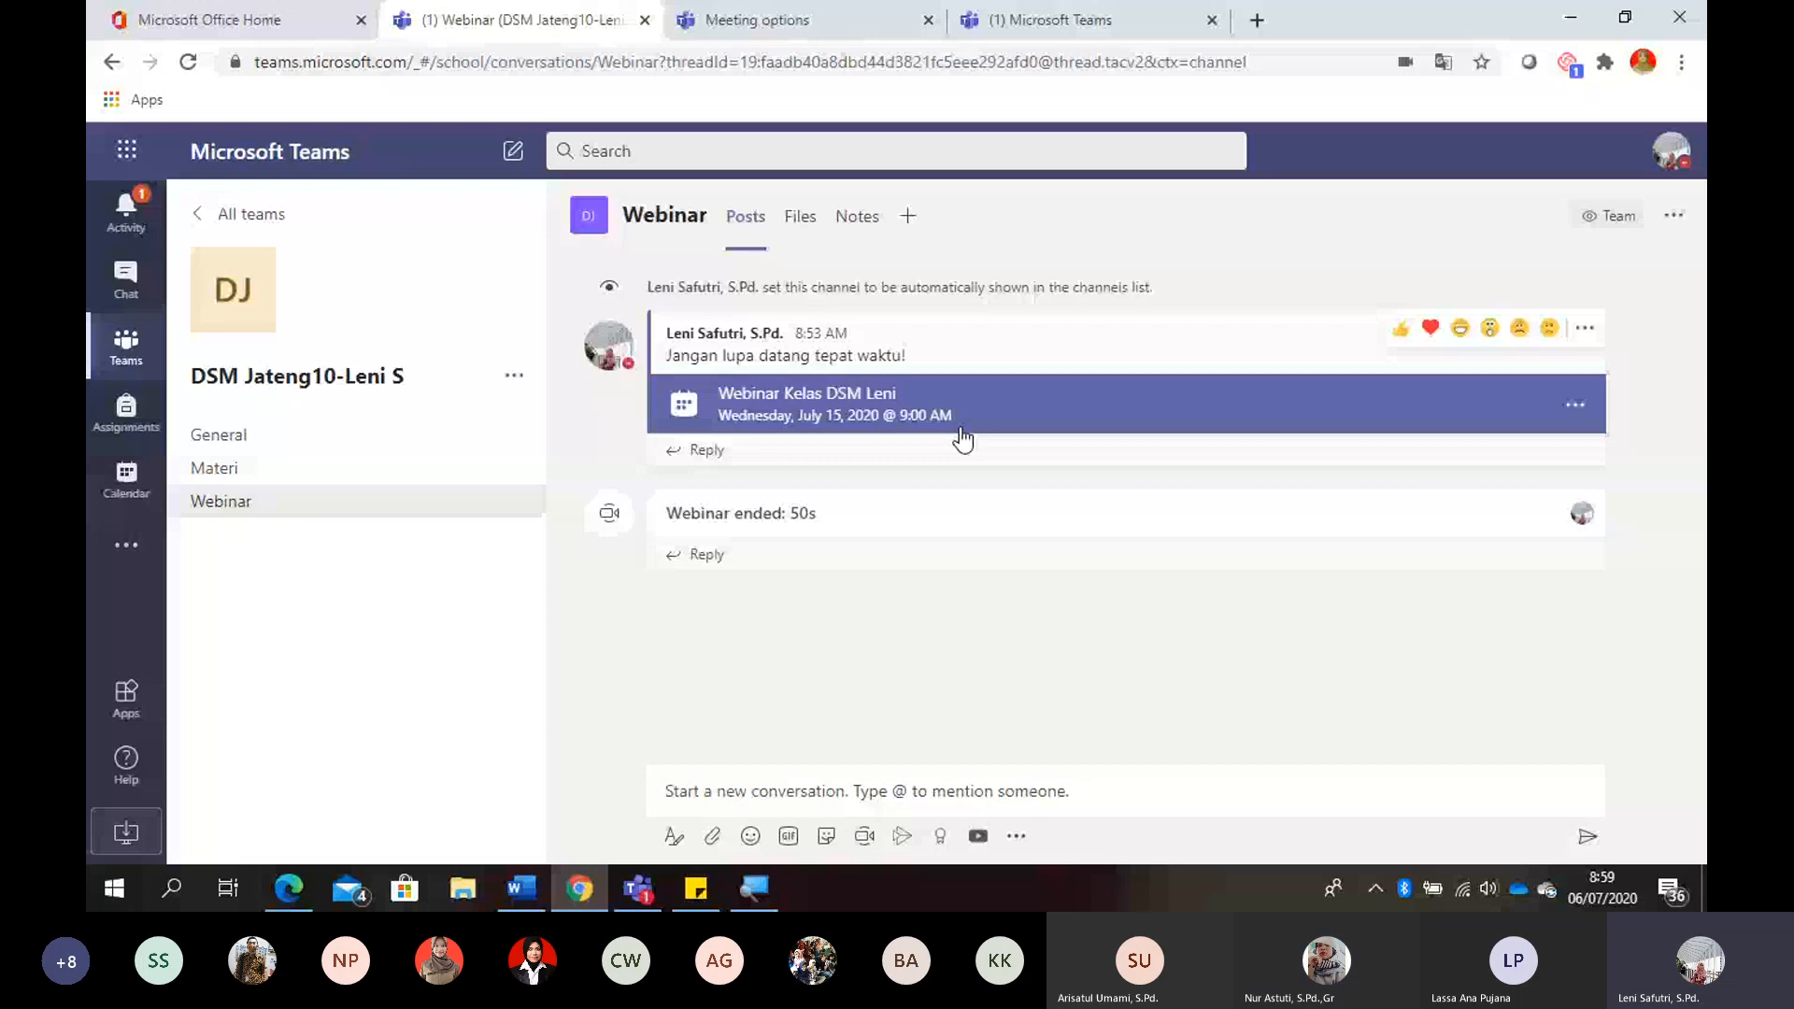
left_click(864, 835)
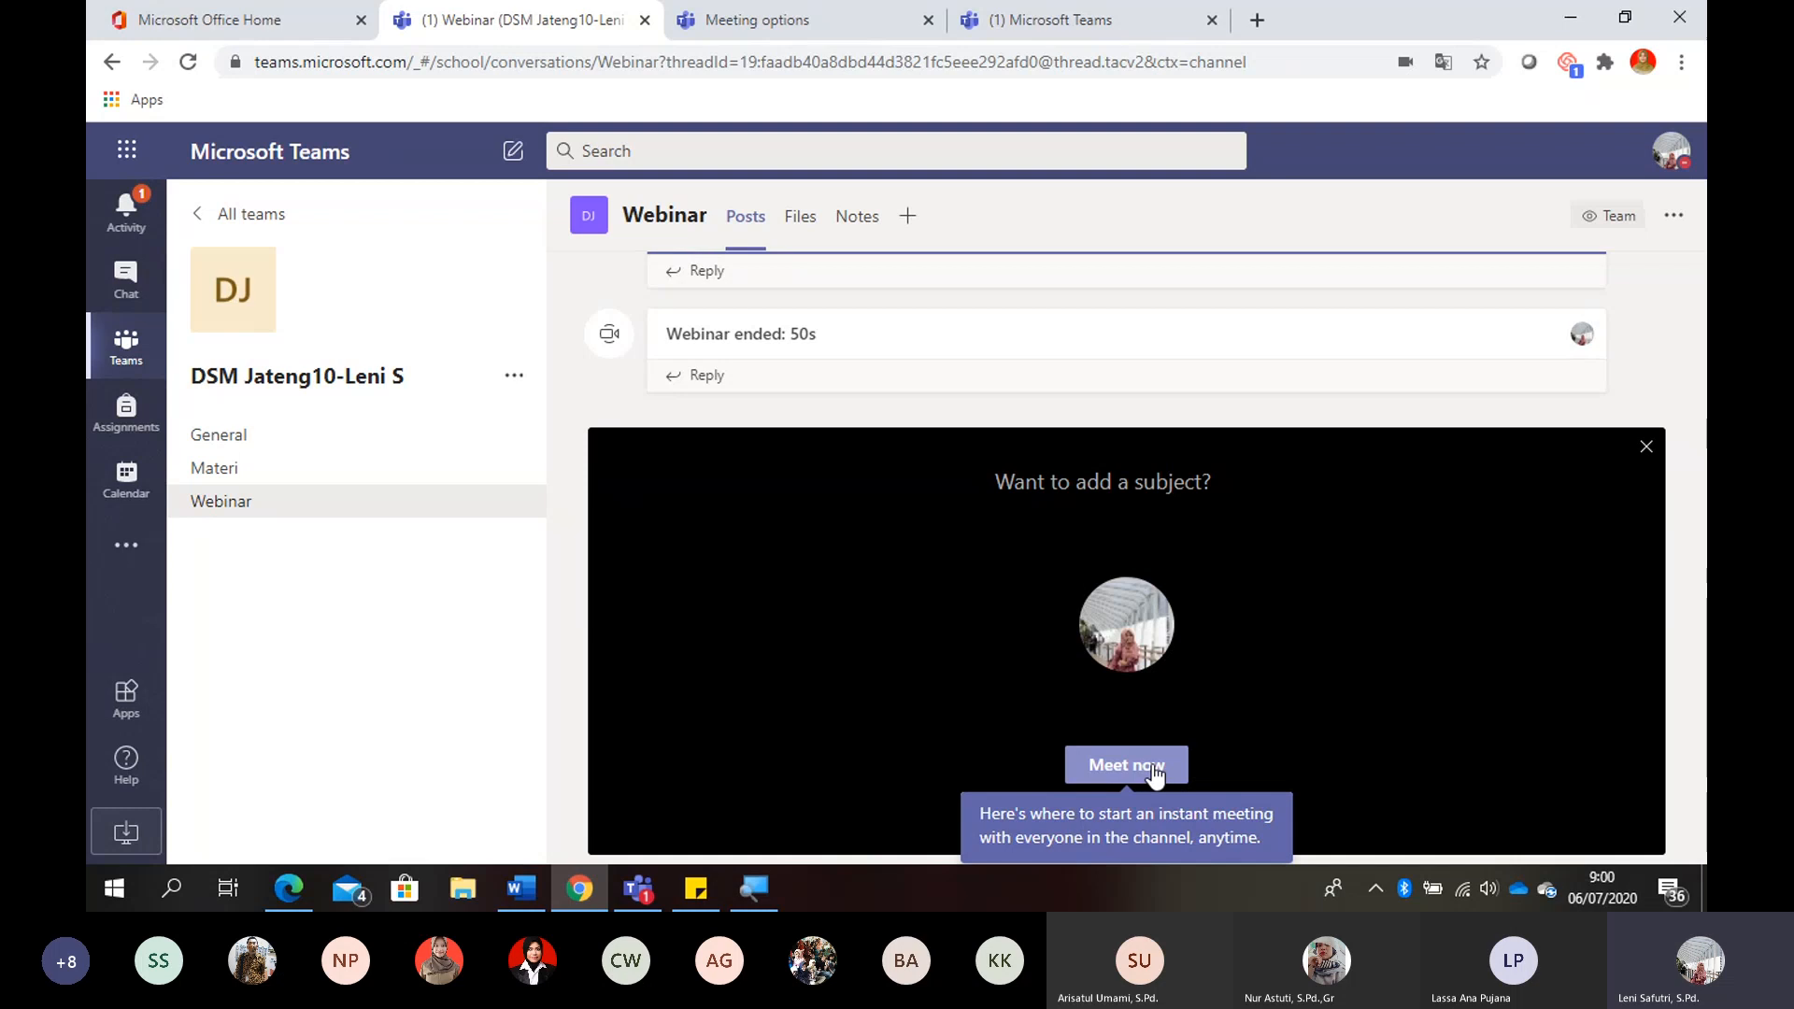
left_click(1646, 448)
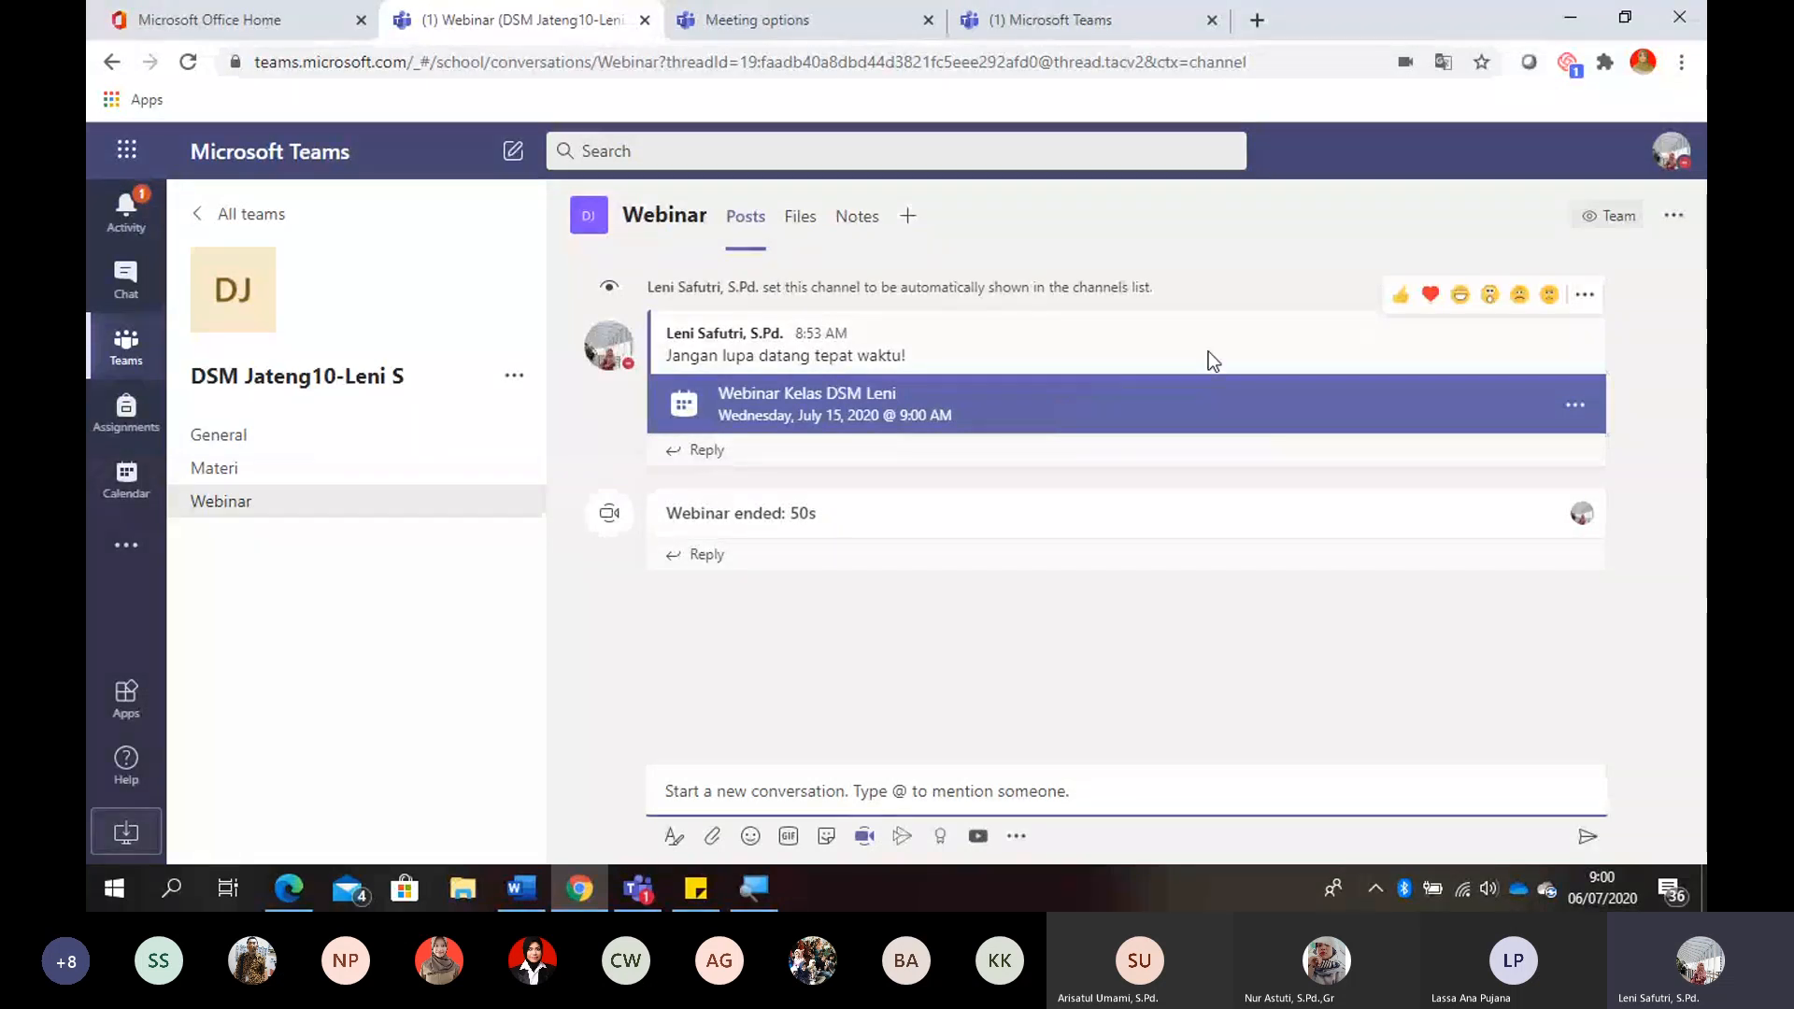
- Edit the scheduled webinar's post as an announcement with the headline "Webinar DSM" plus the teacher's first name
left_click(1581, 301)
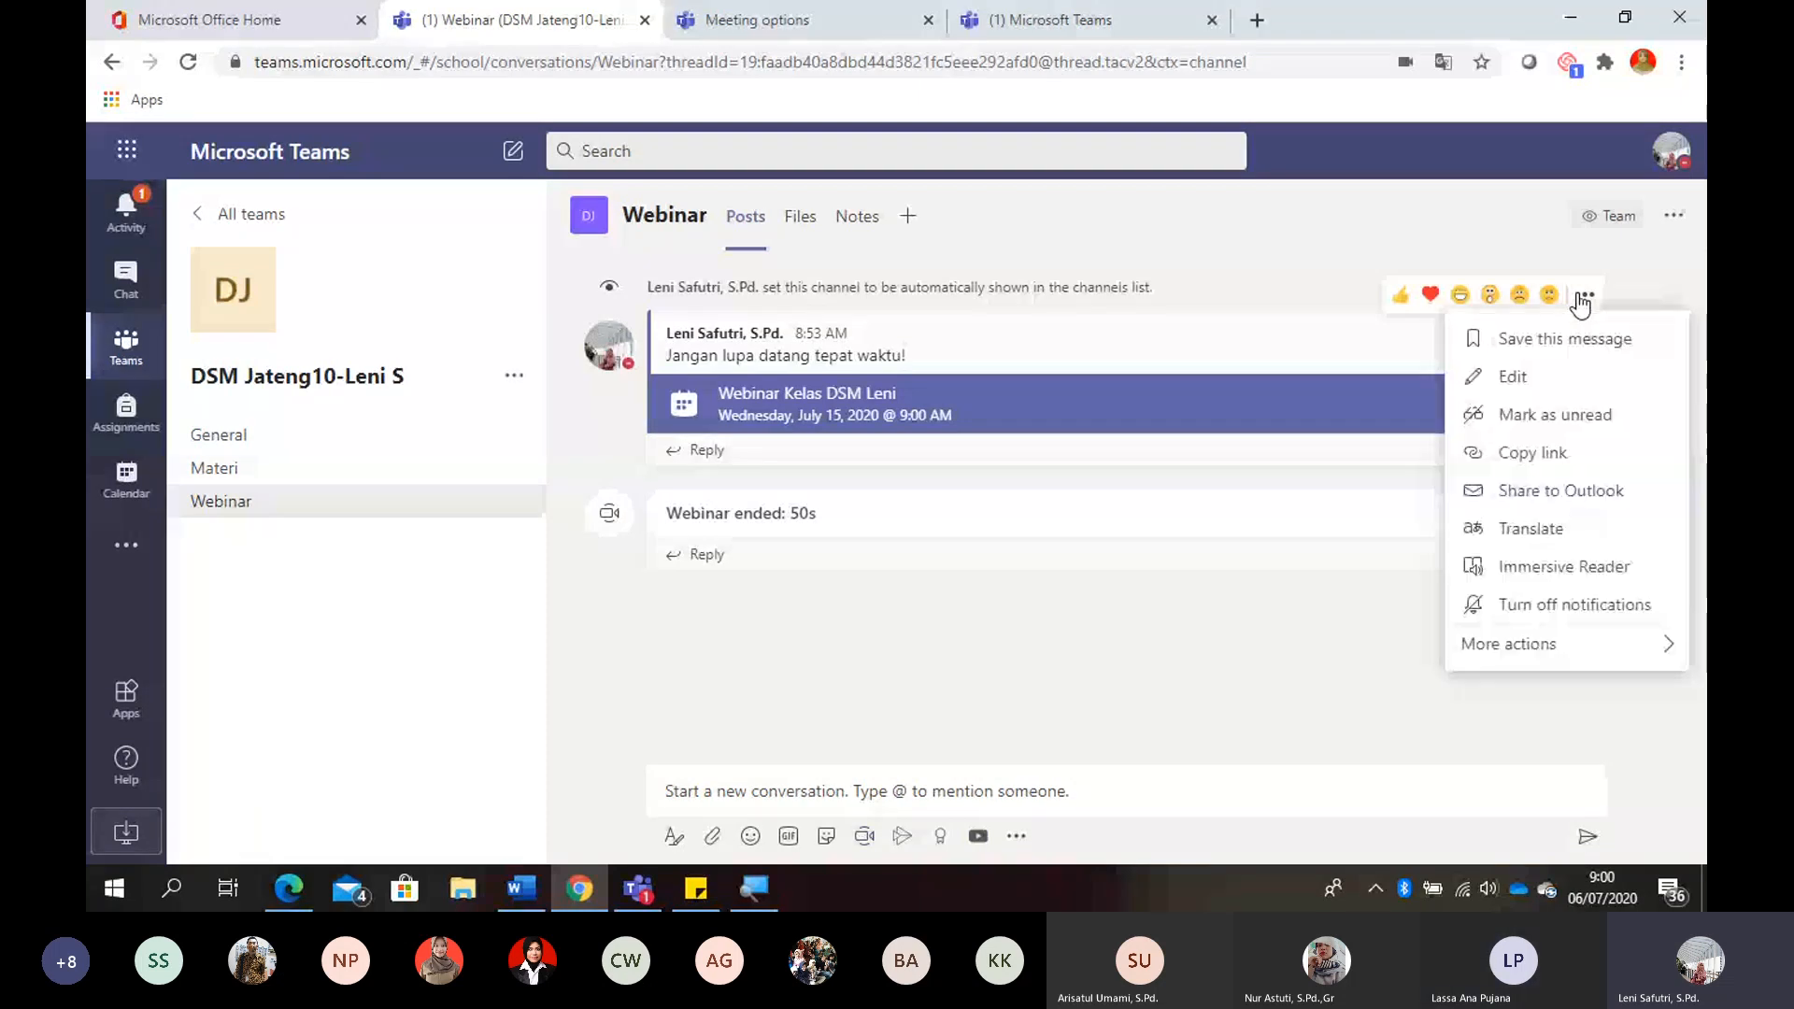
left_click(1511, 377)
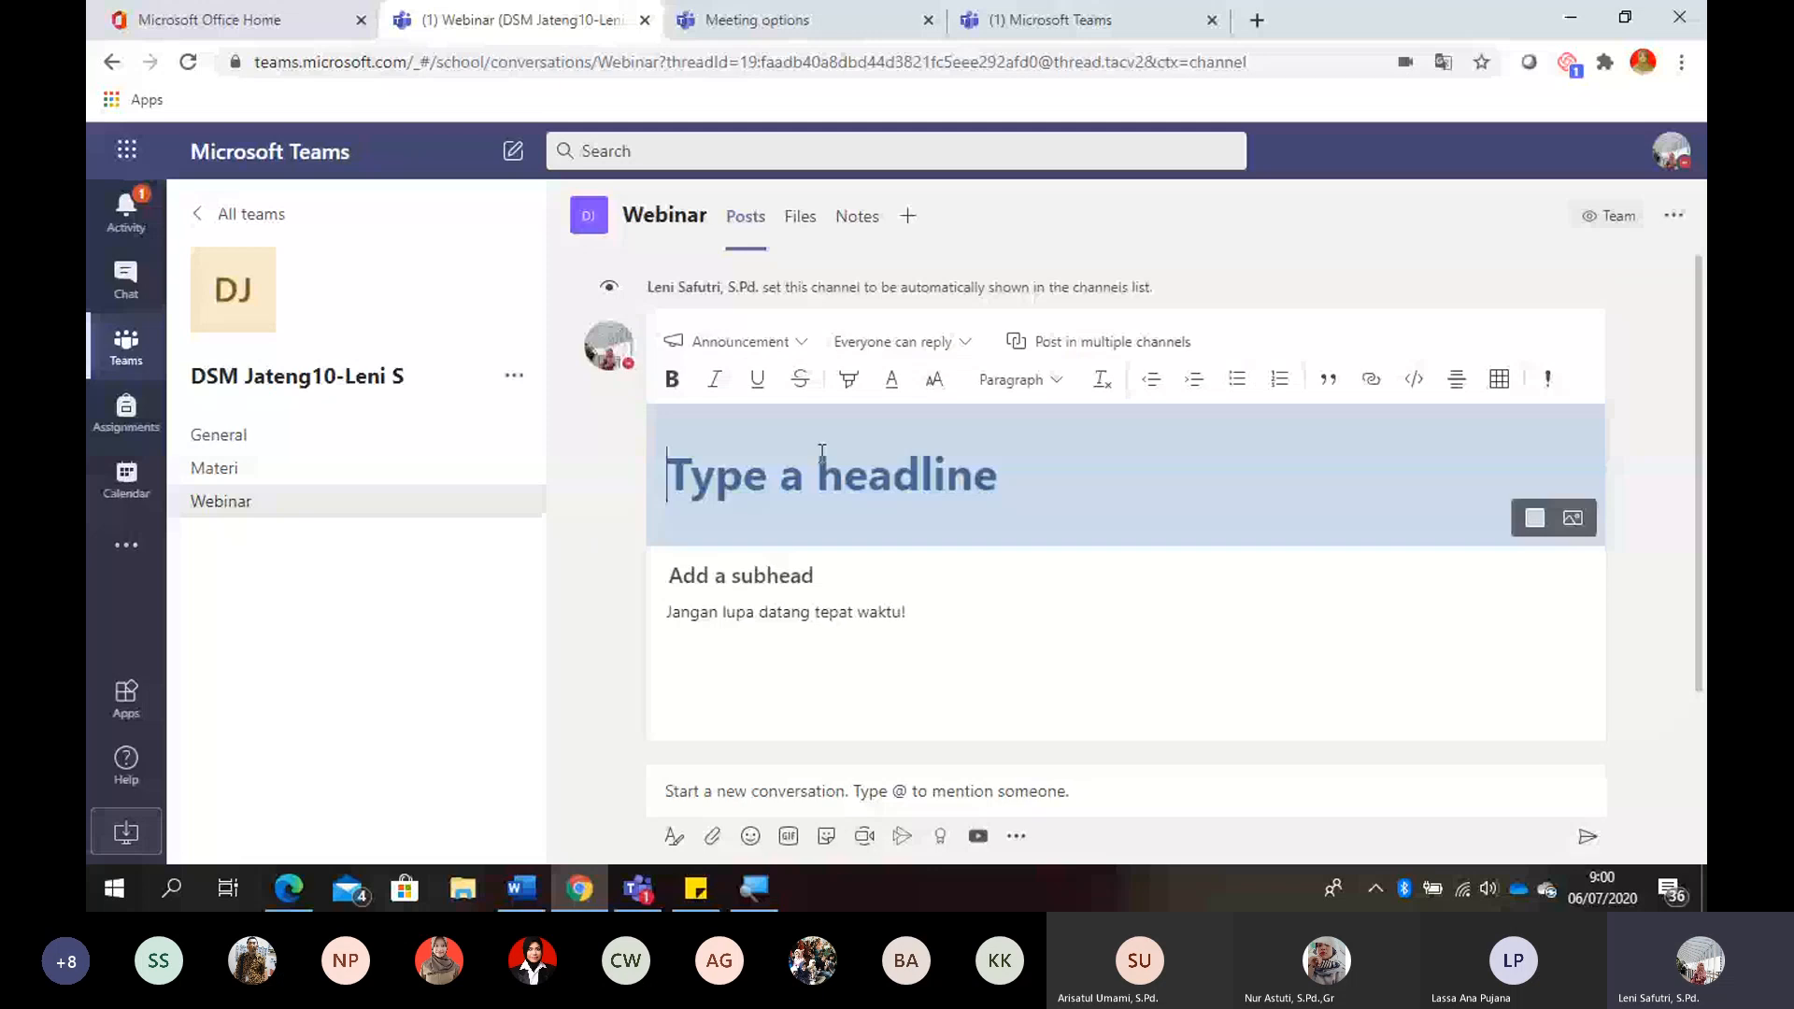
type("Pere")
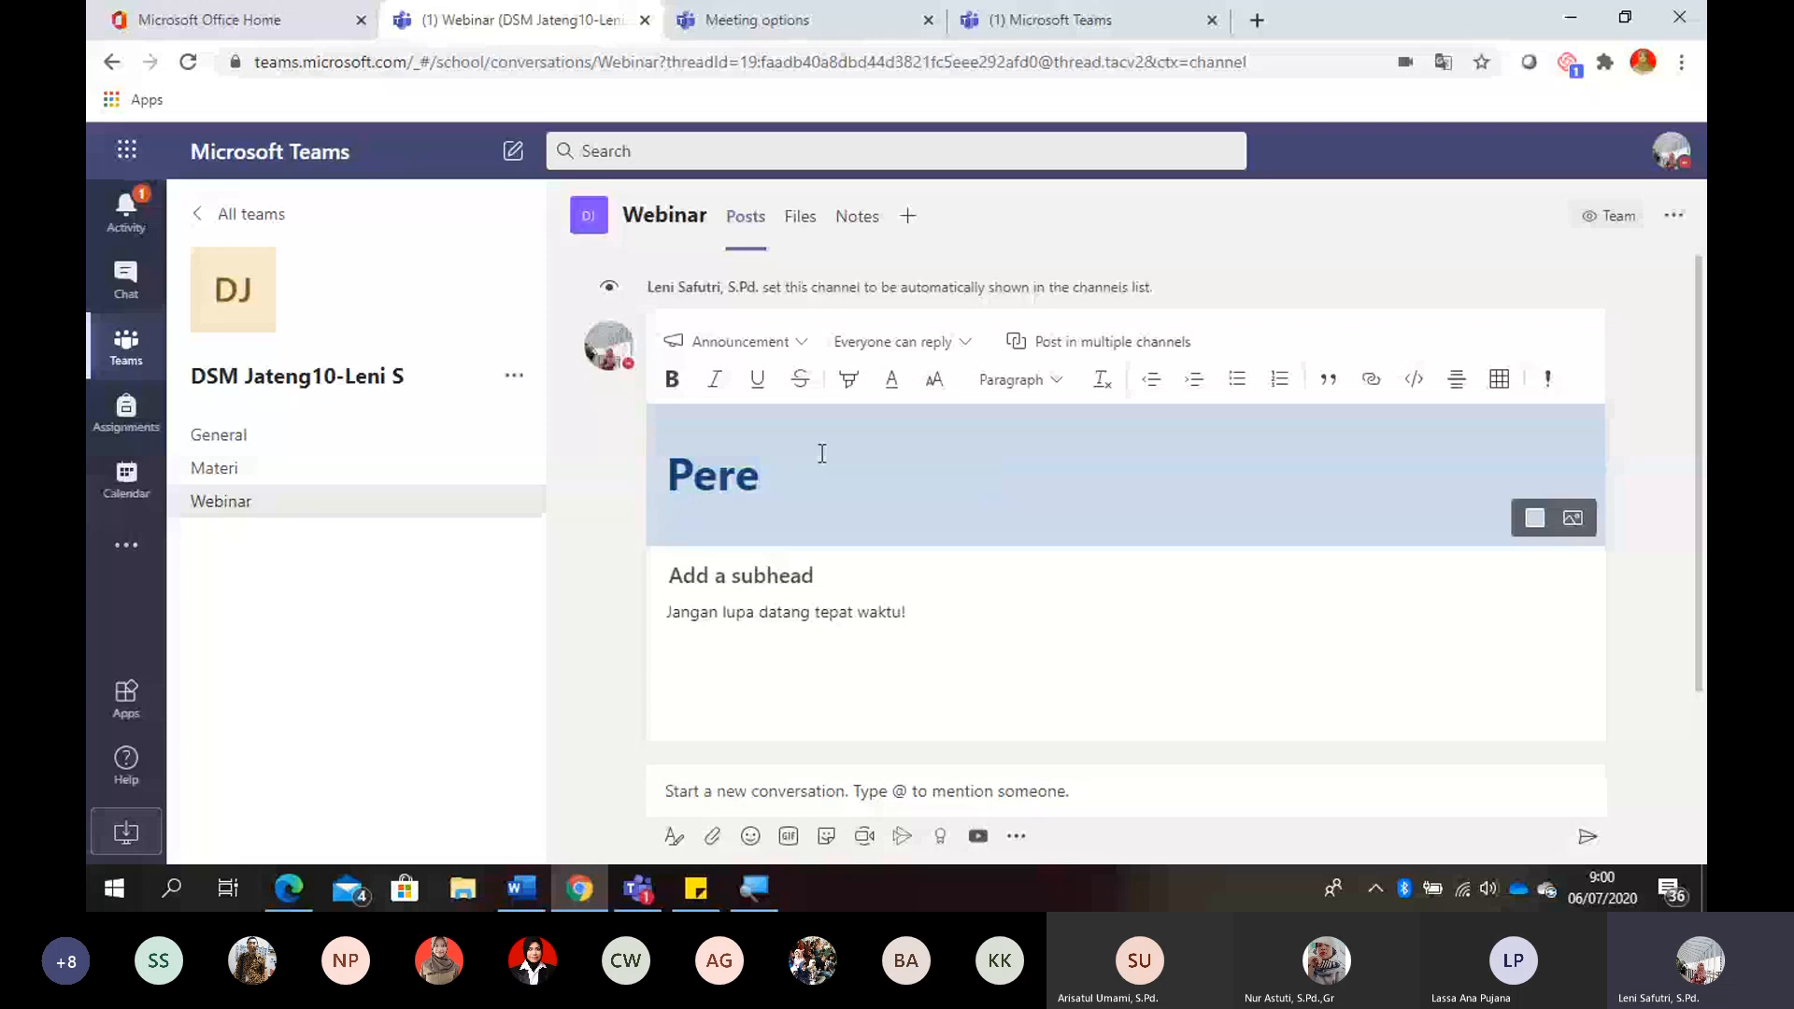
key("BackSpace")
key("BackSpace")
key("BackSpace")
key("BackSpace")
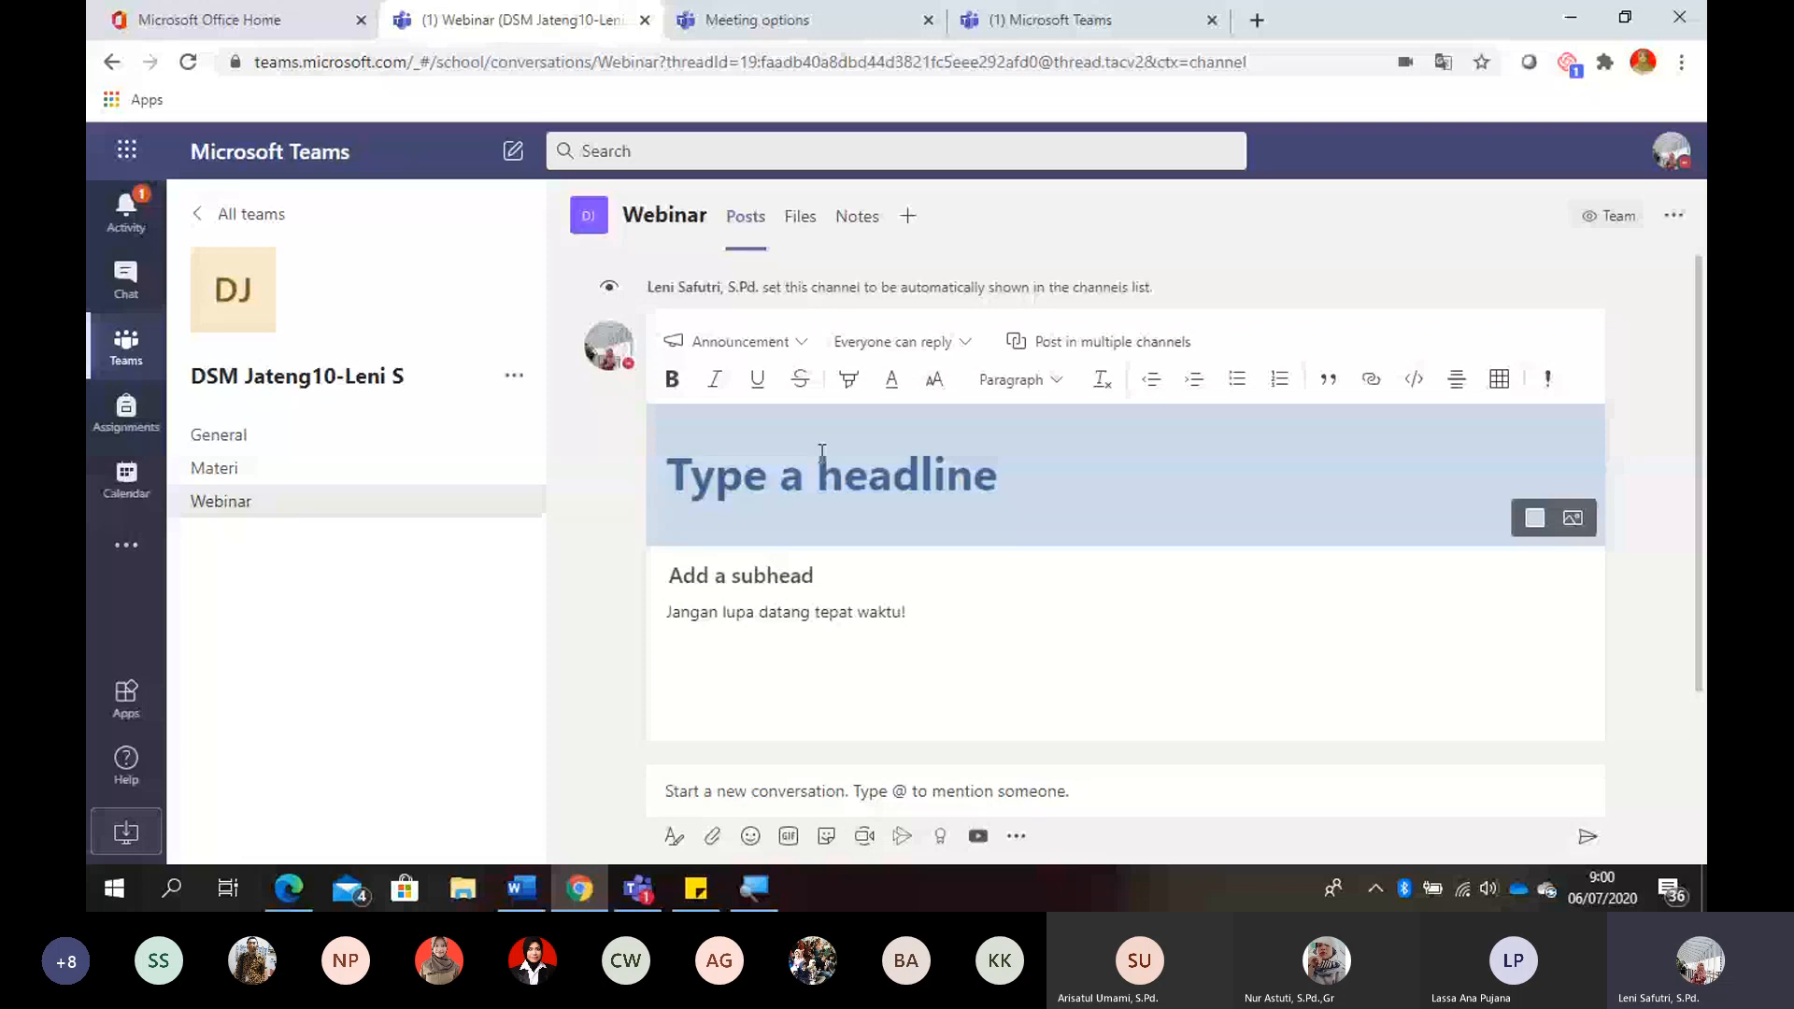
type("Webinr")
key("BackSpace")
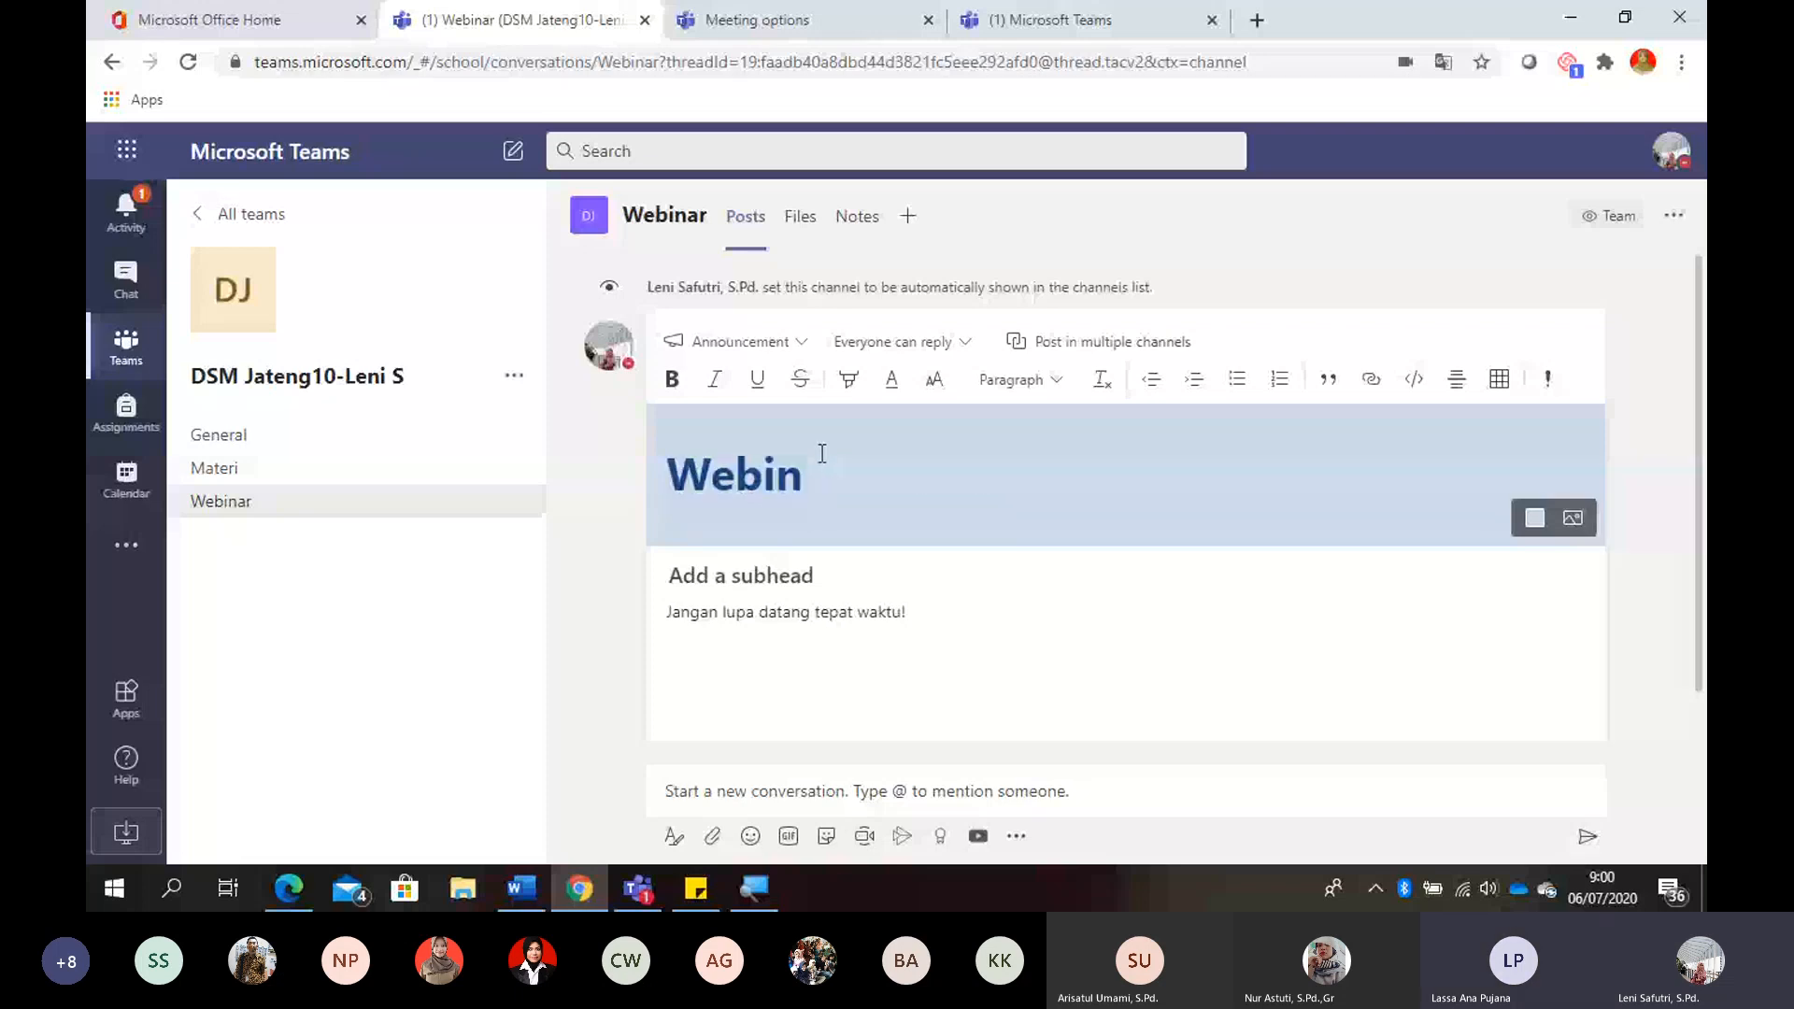
type("ar Pe")
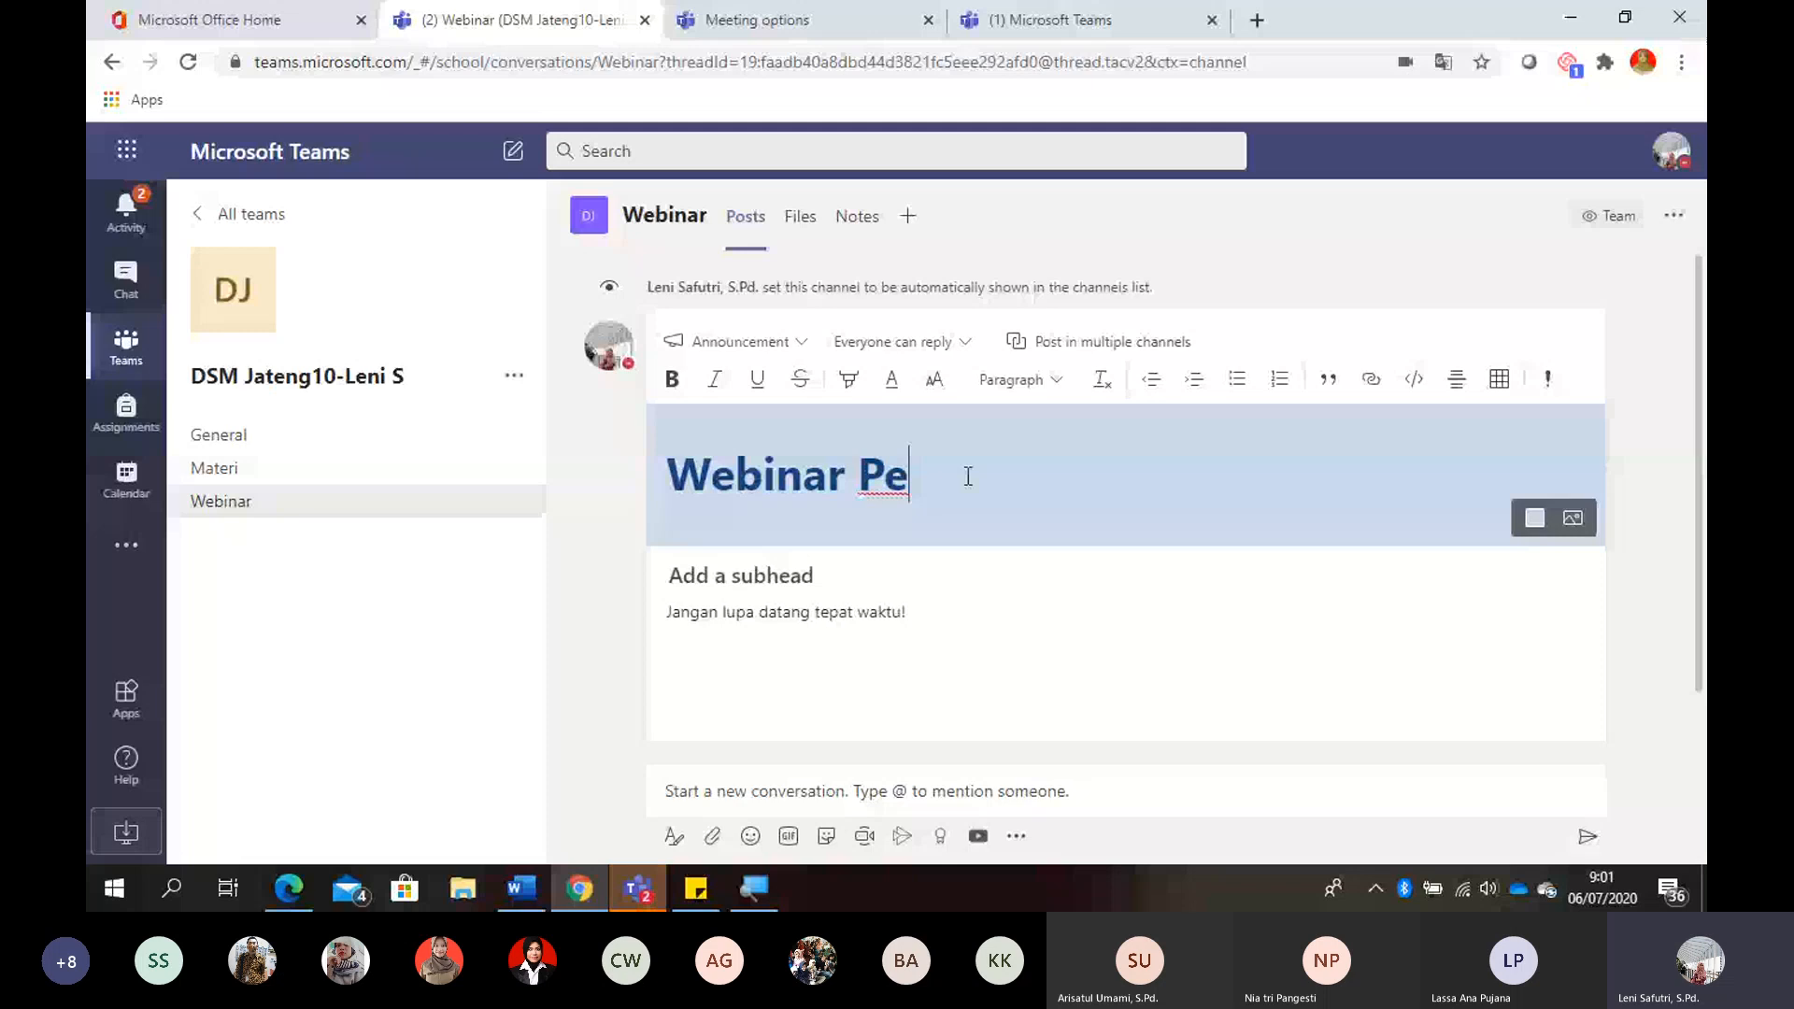
key("BackSpace")
key("BackSpace")
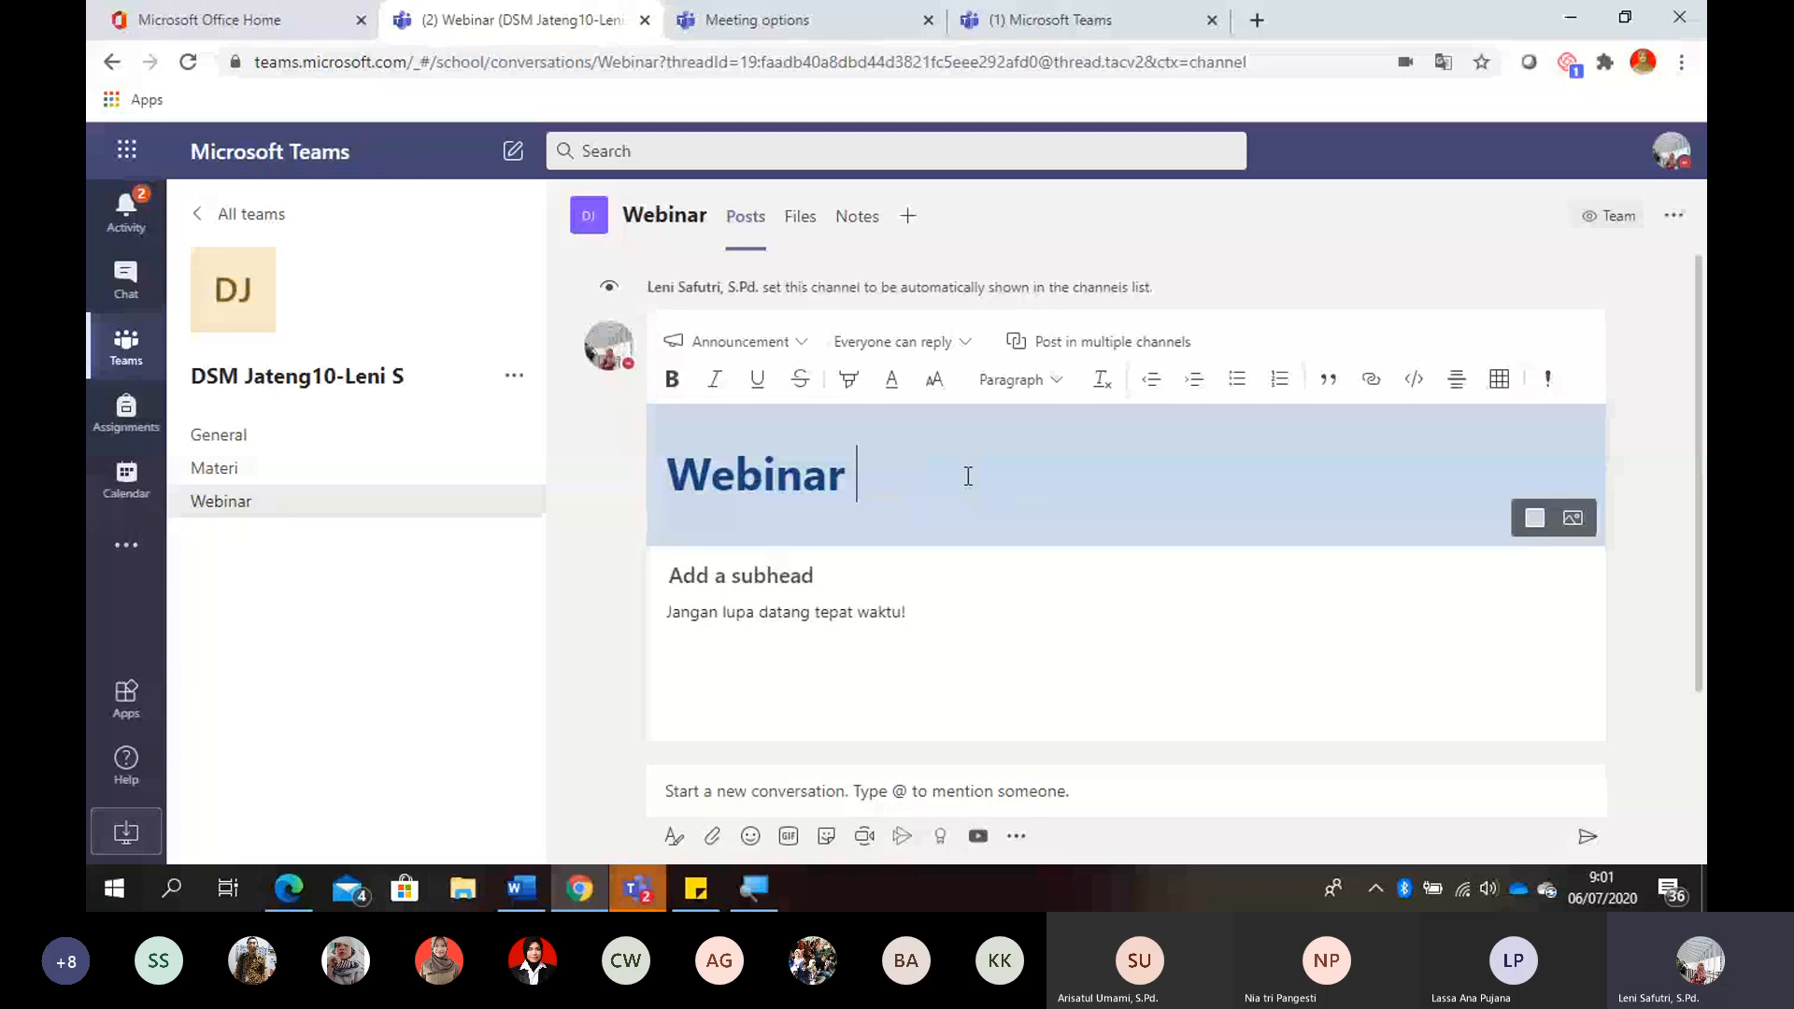
type("DSM")
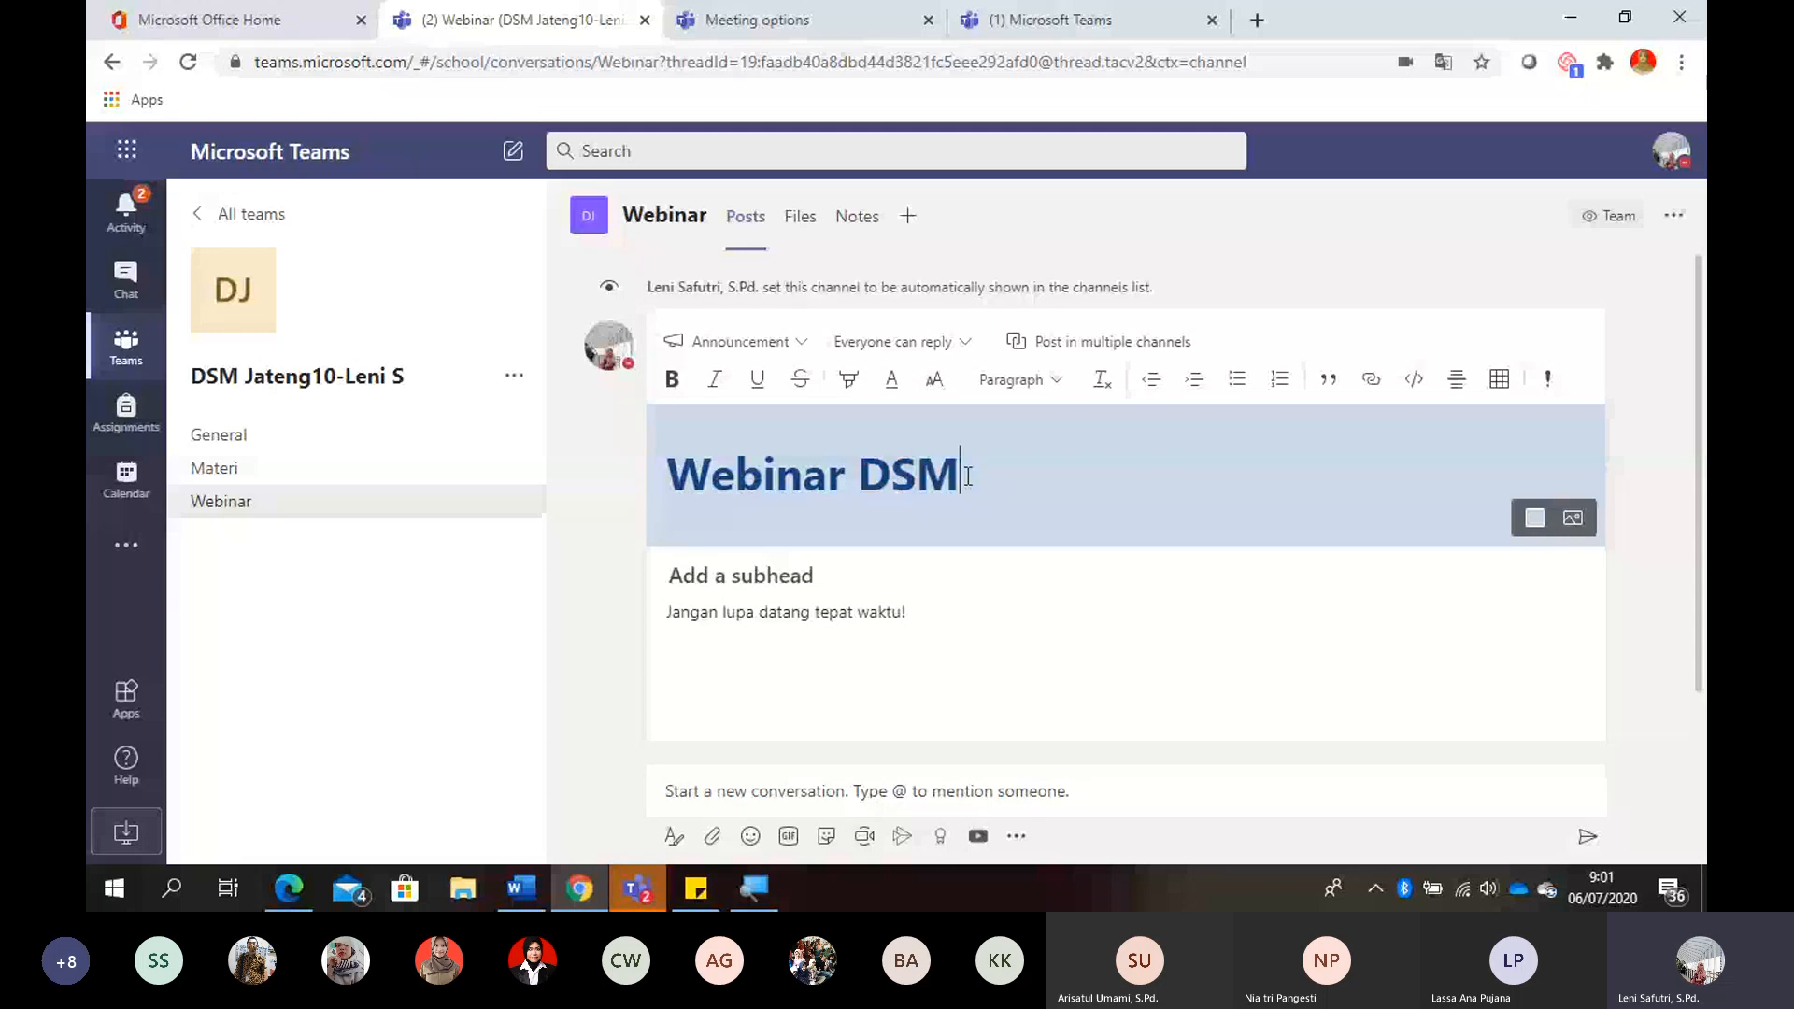
type(" Leni")
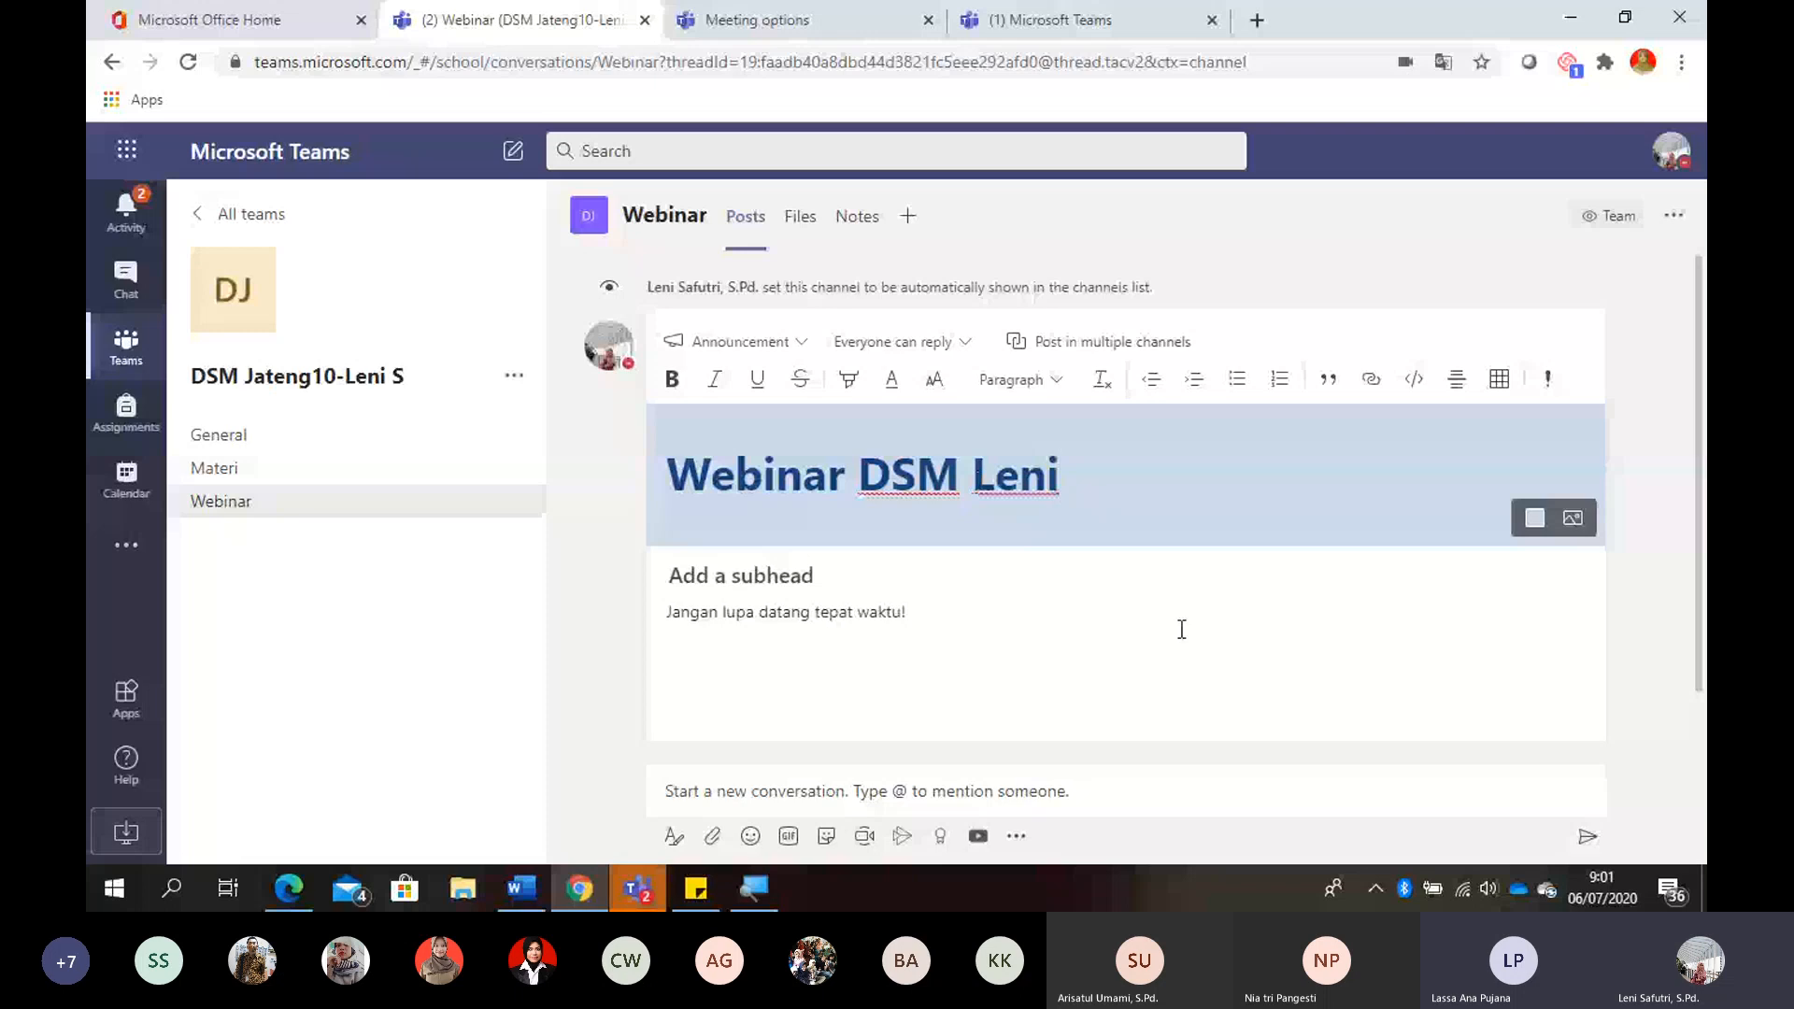
- Save the edited webinar announcement, keeping the message "Jangan lupa datang tepat waktu!" below the headline
left_click(1272, 676)
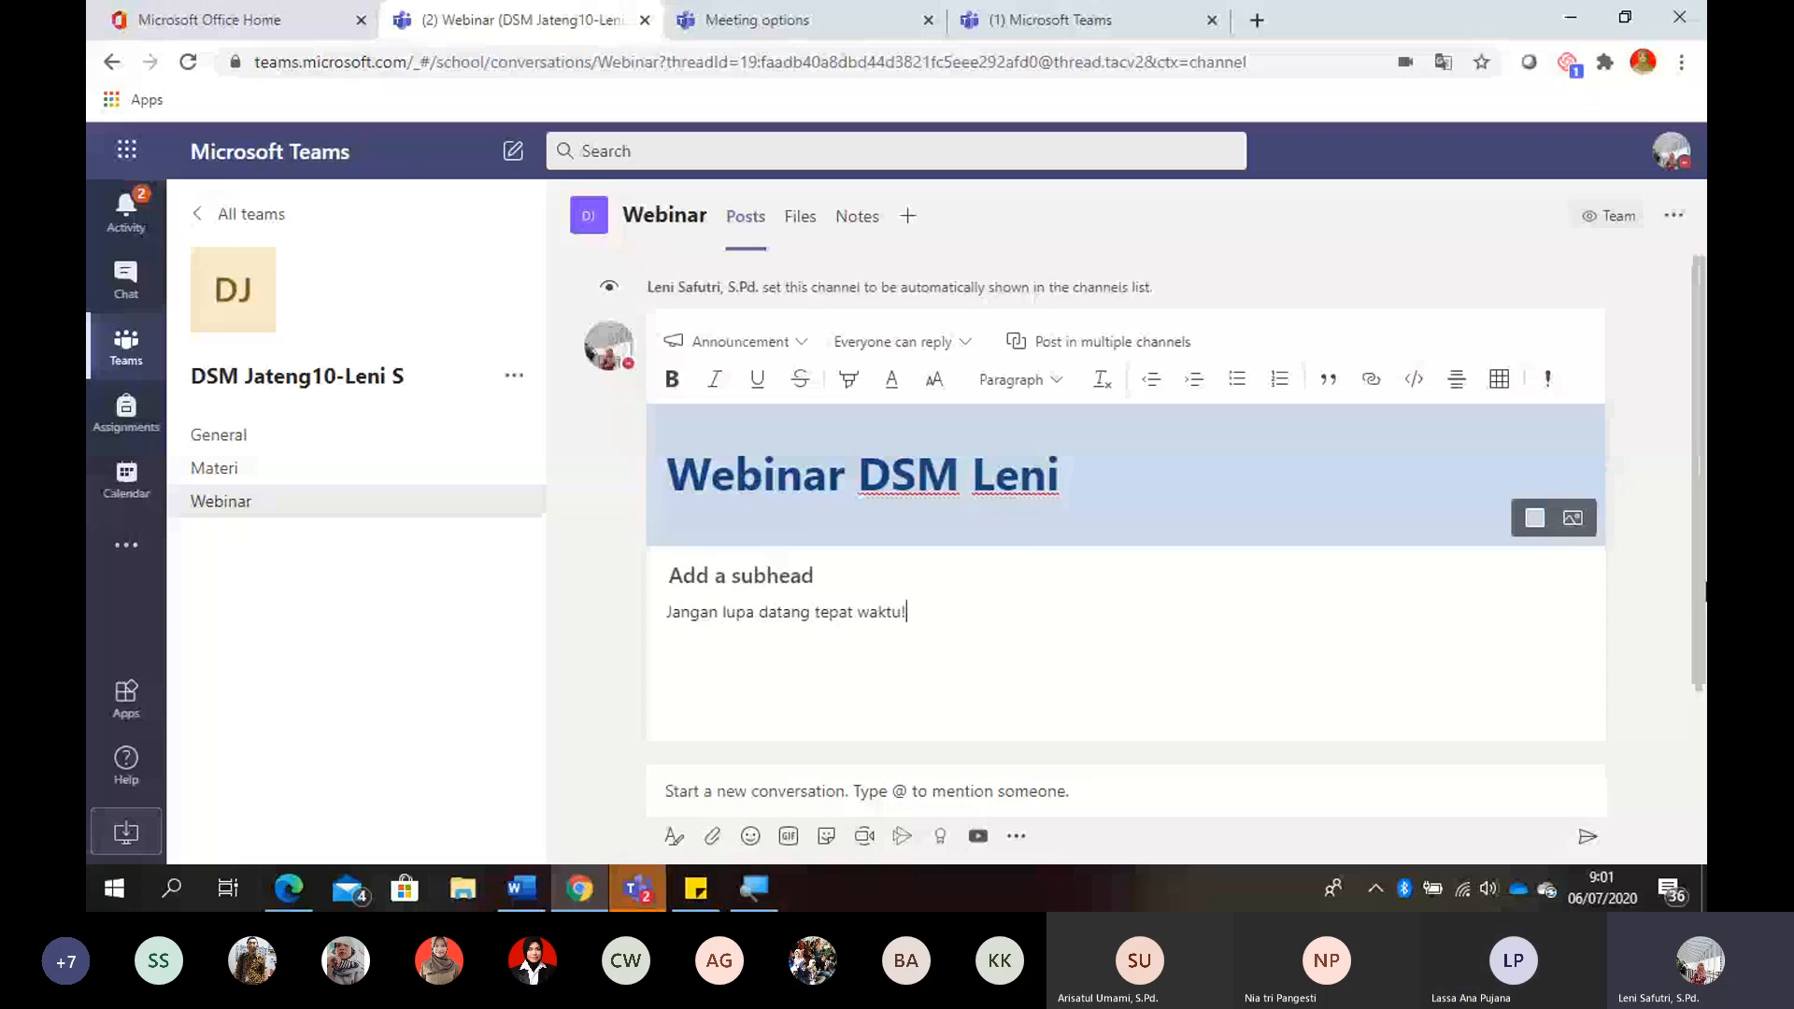
scroll(1696, 620, "down", 2)
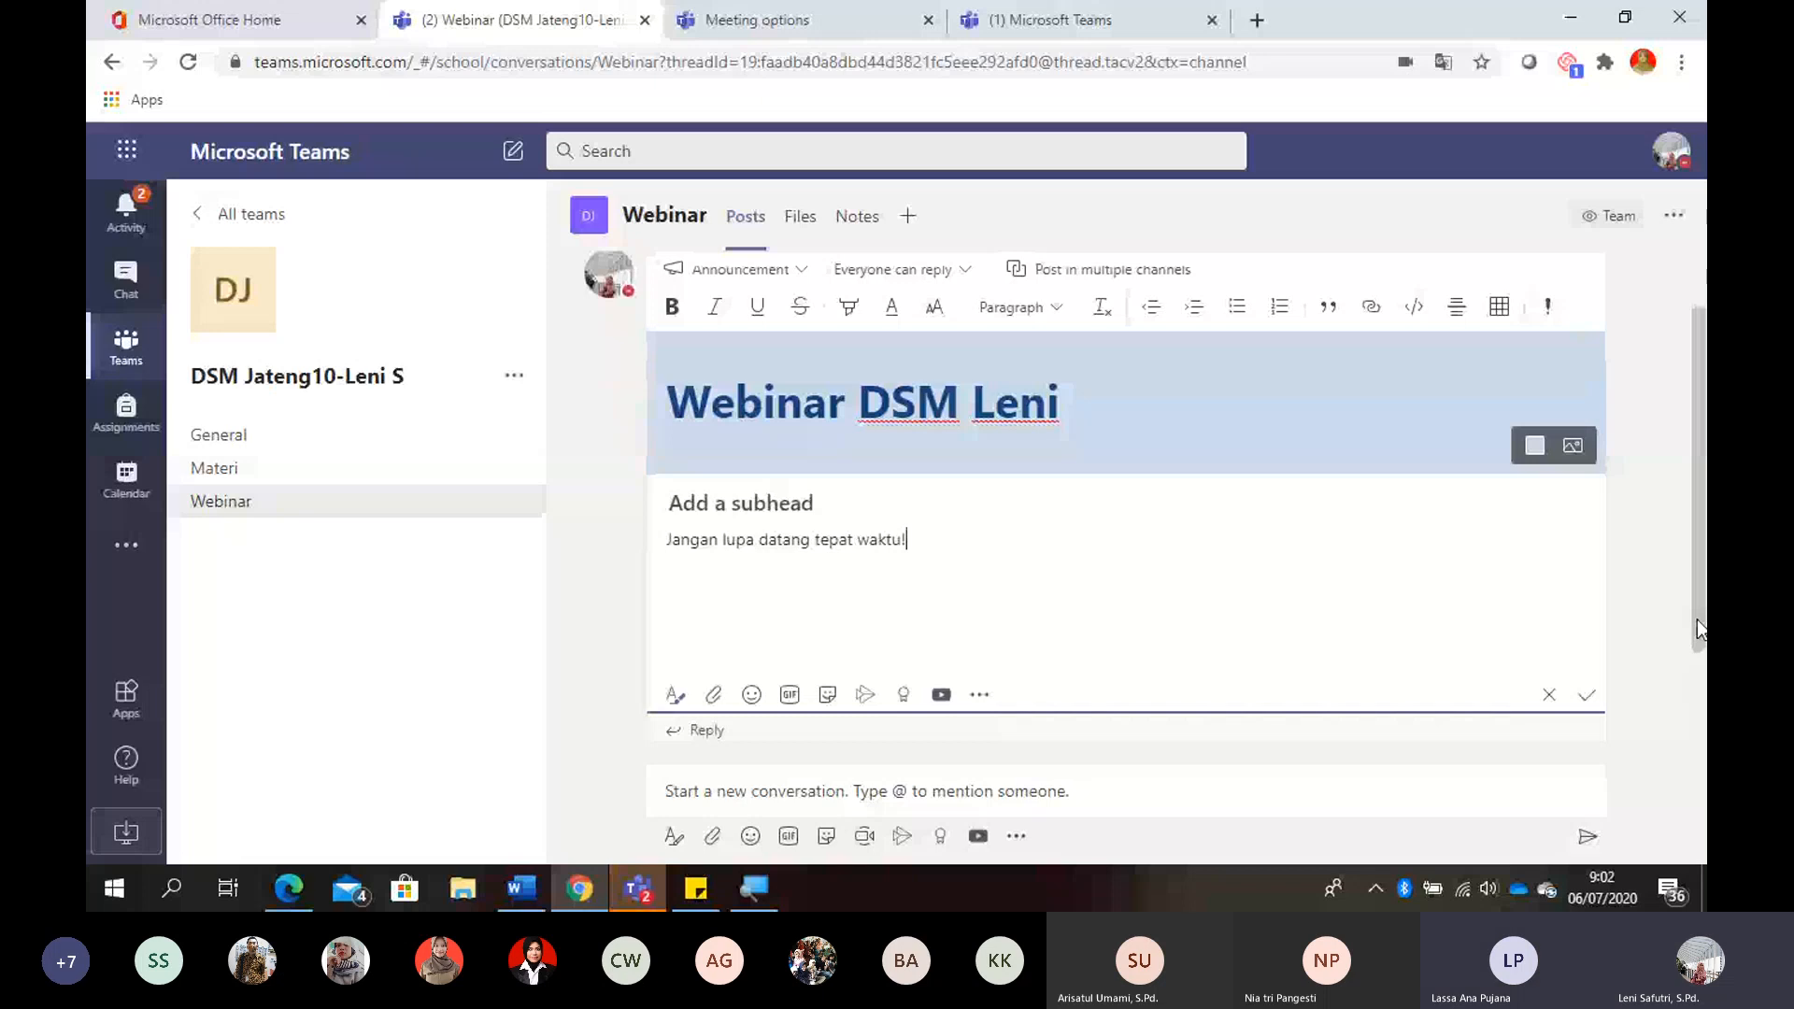
left_click_drag(1696, 620, 1695, 633)
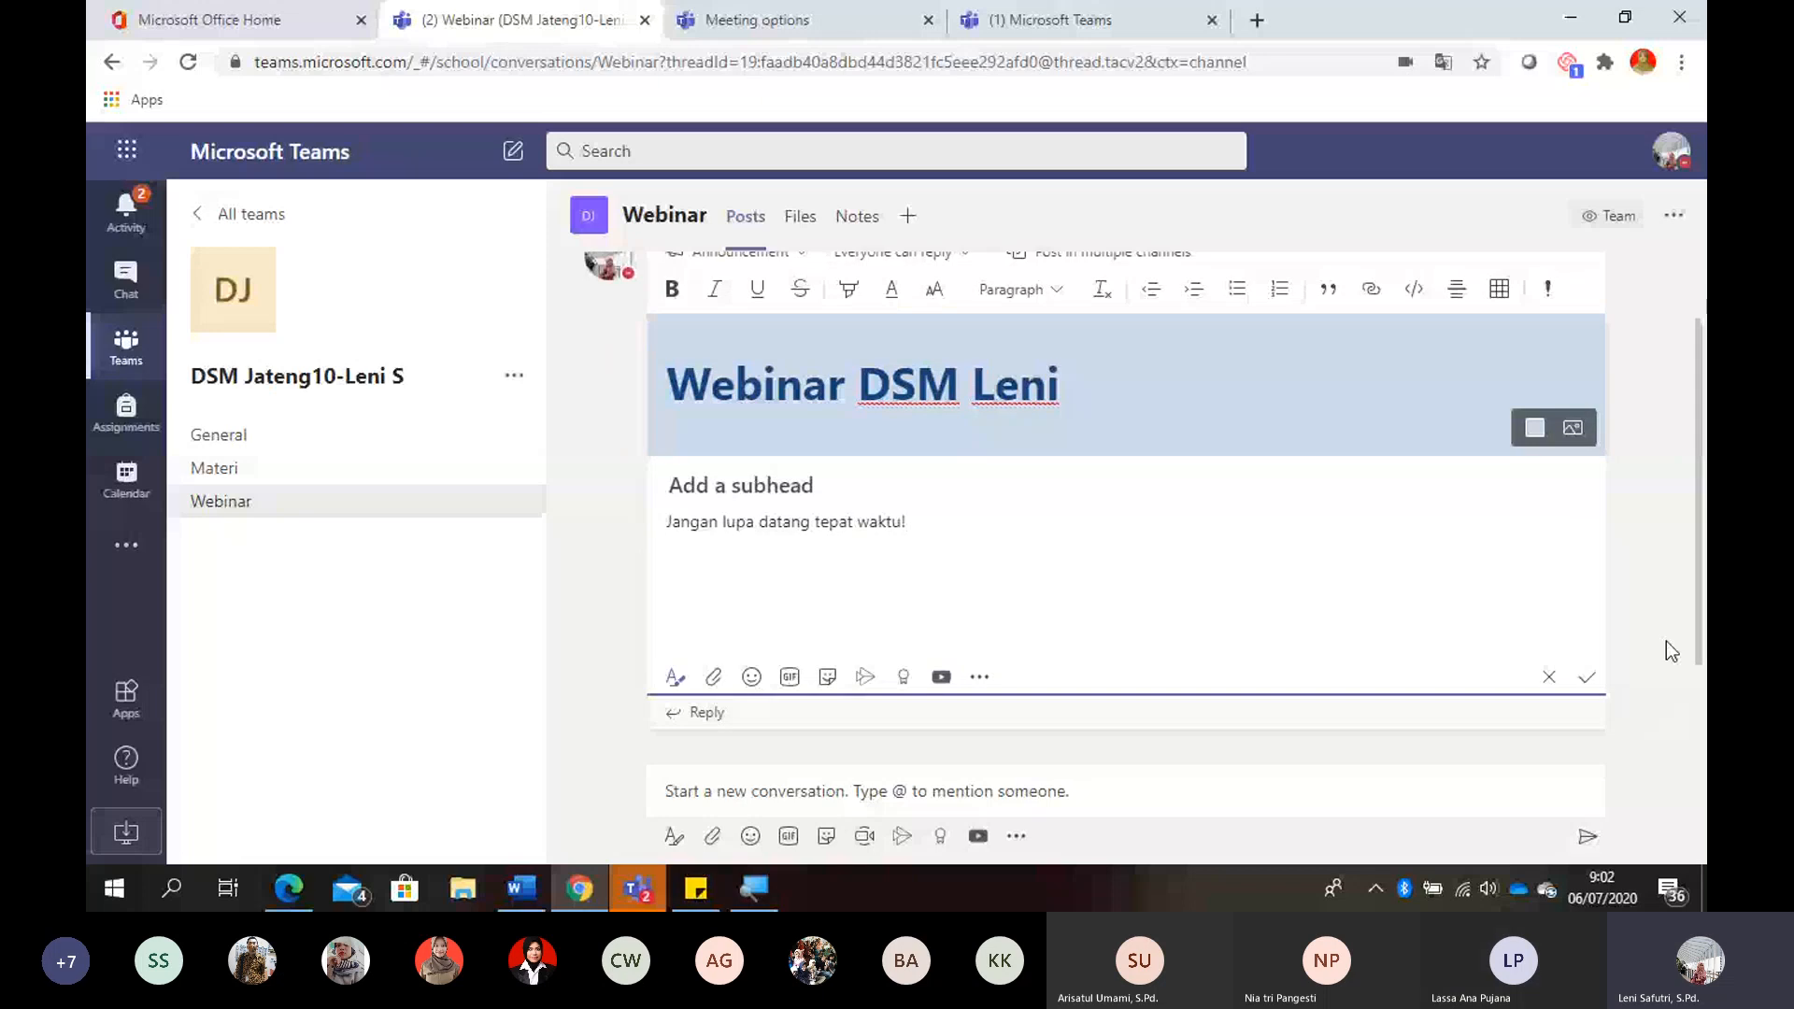
left_click(1588, 676)
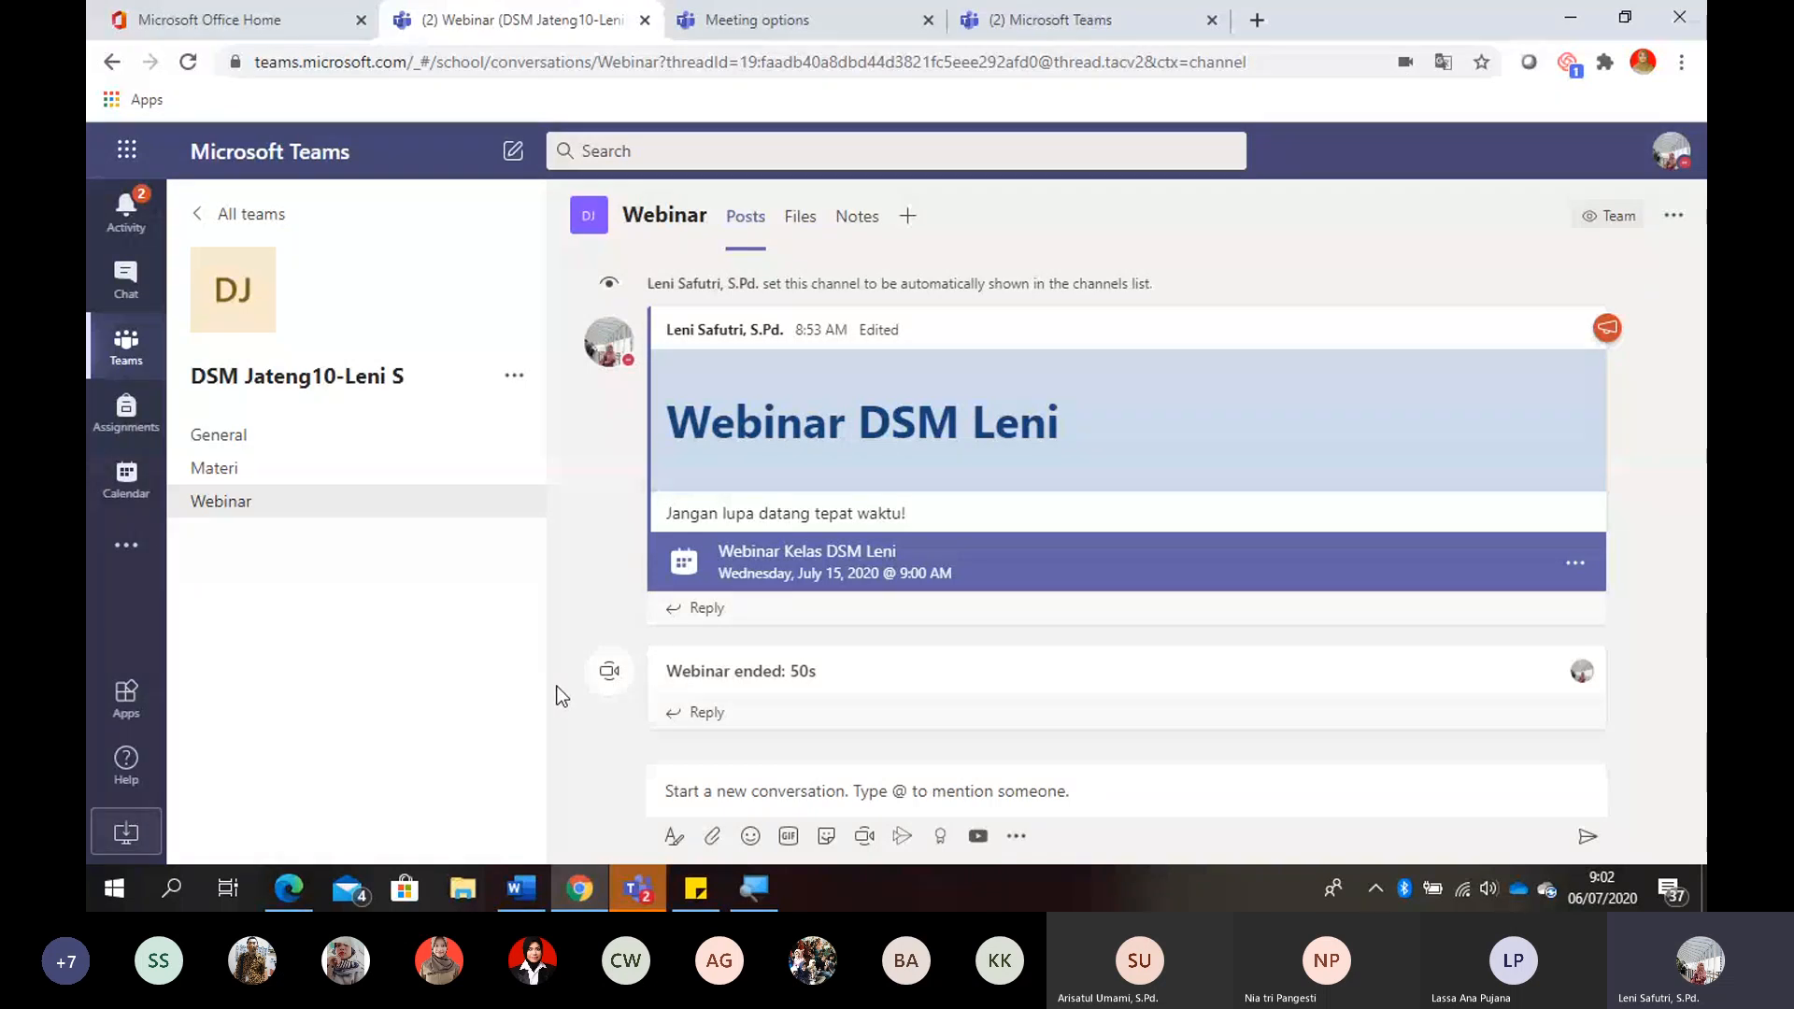
- Review the posts and available tabs of the General and Materi channels, and return to General
left_click(302, 449)
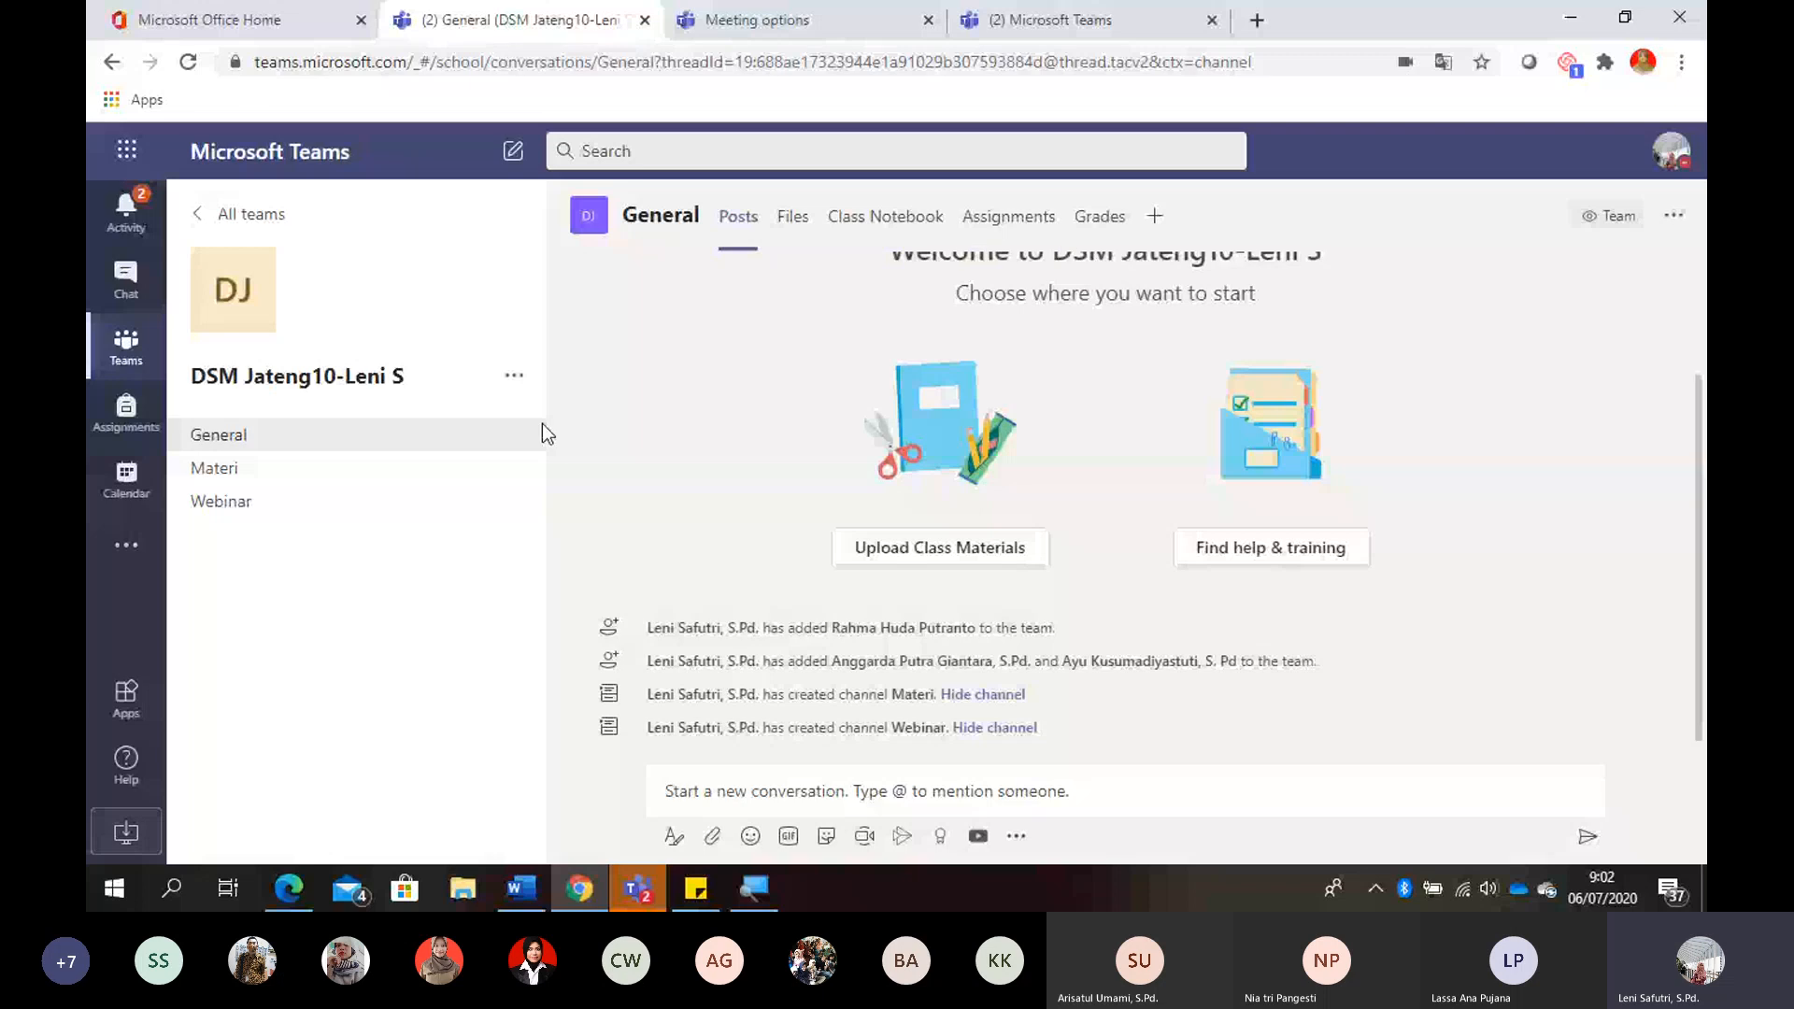
left_click(406, 482)
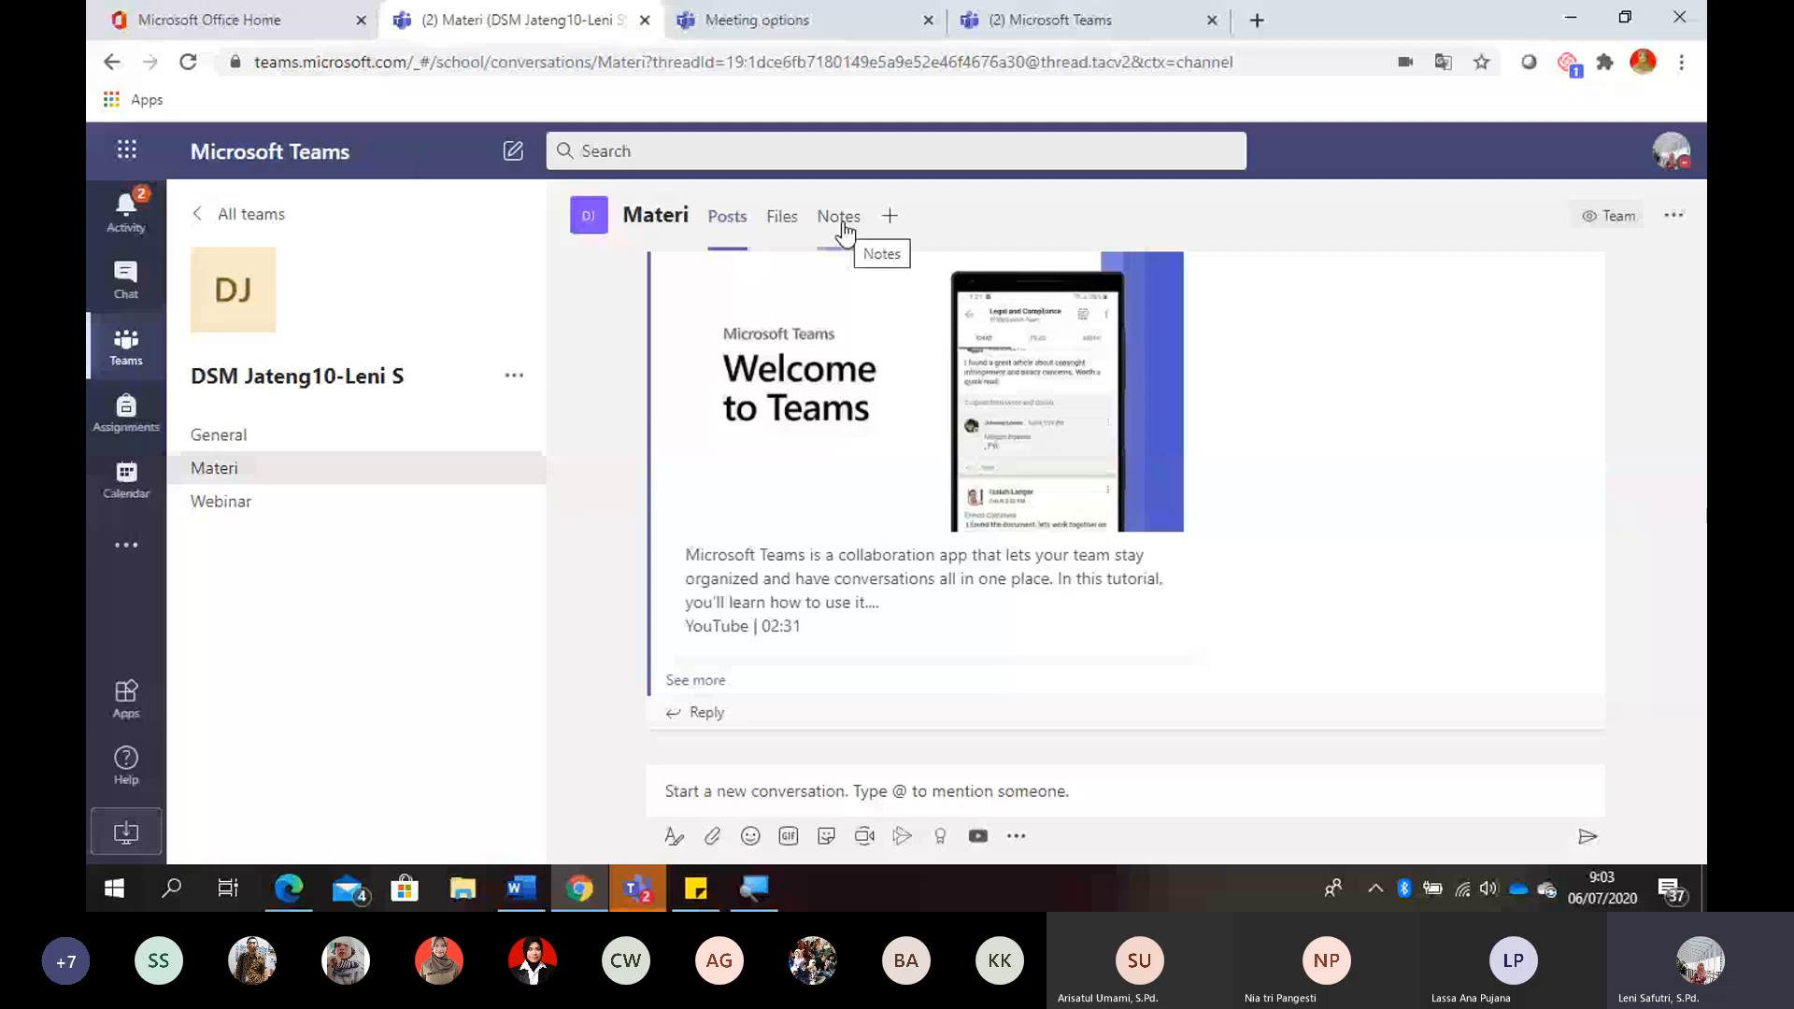
left_click(278, 446)
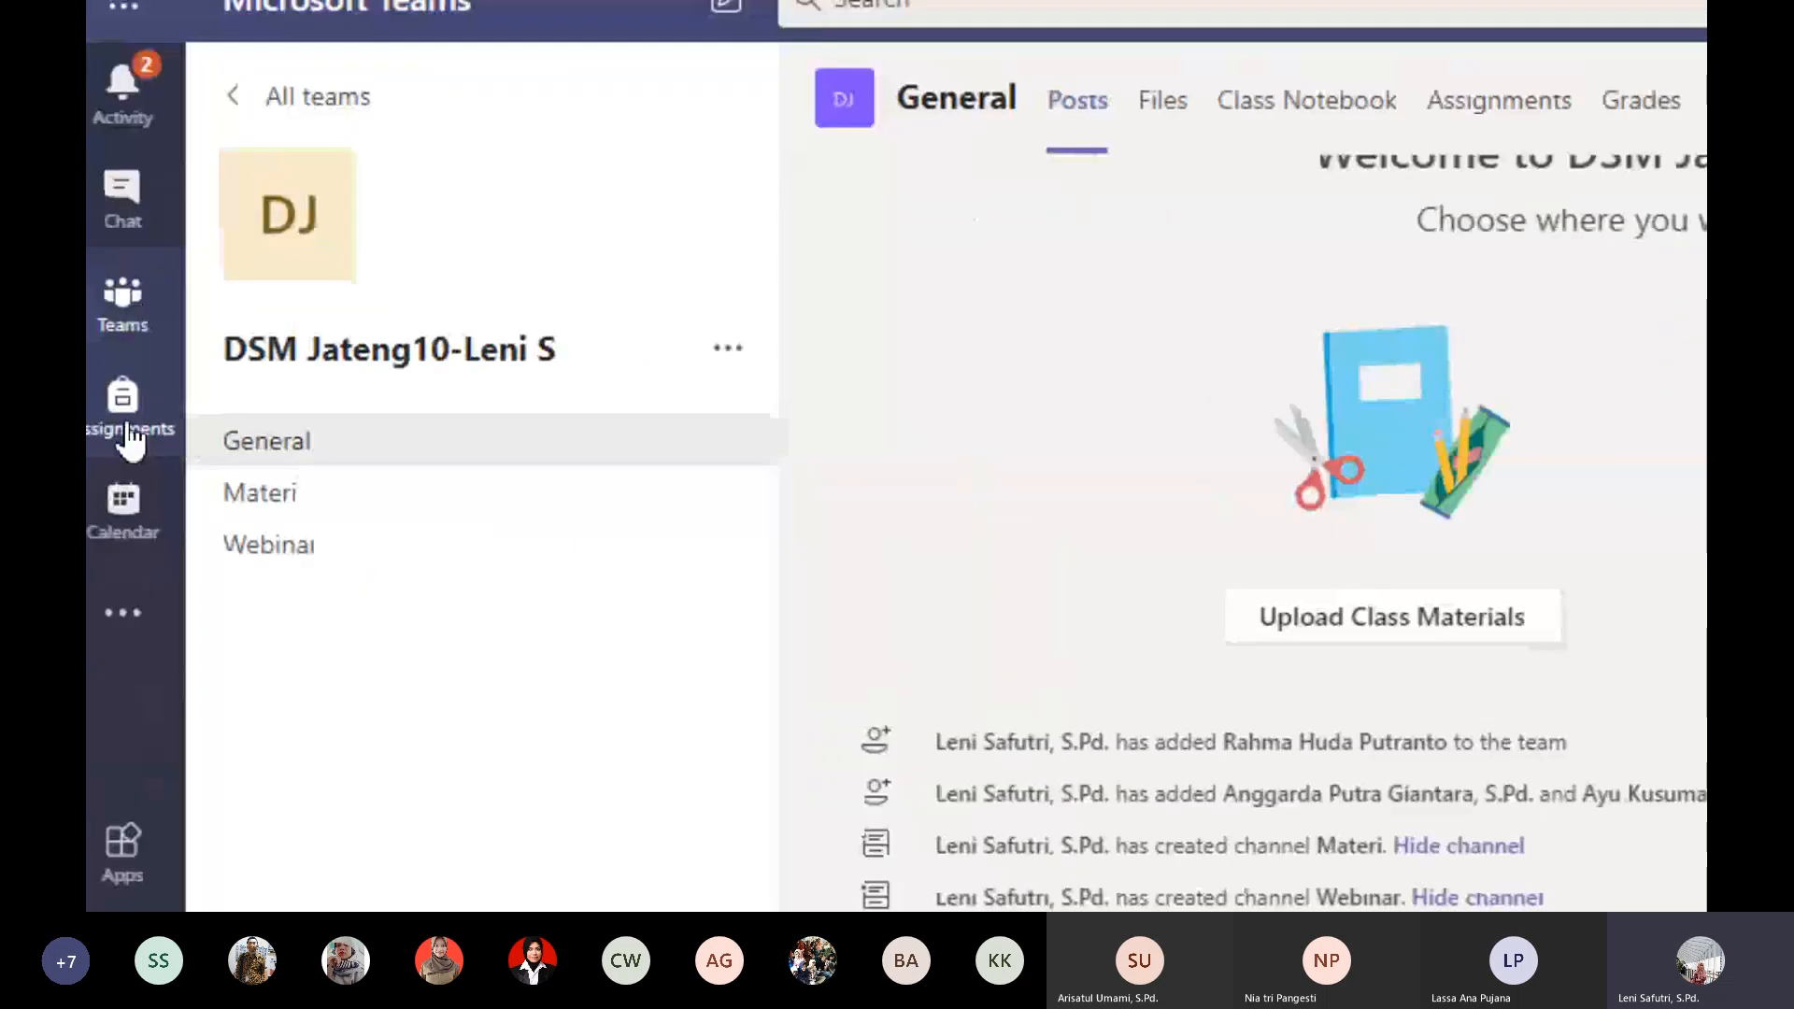
- Open Assignments for the teacher's own DSM Jateng10 class
left_click(129, 431)
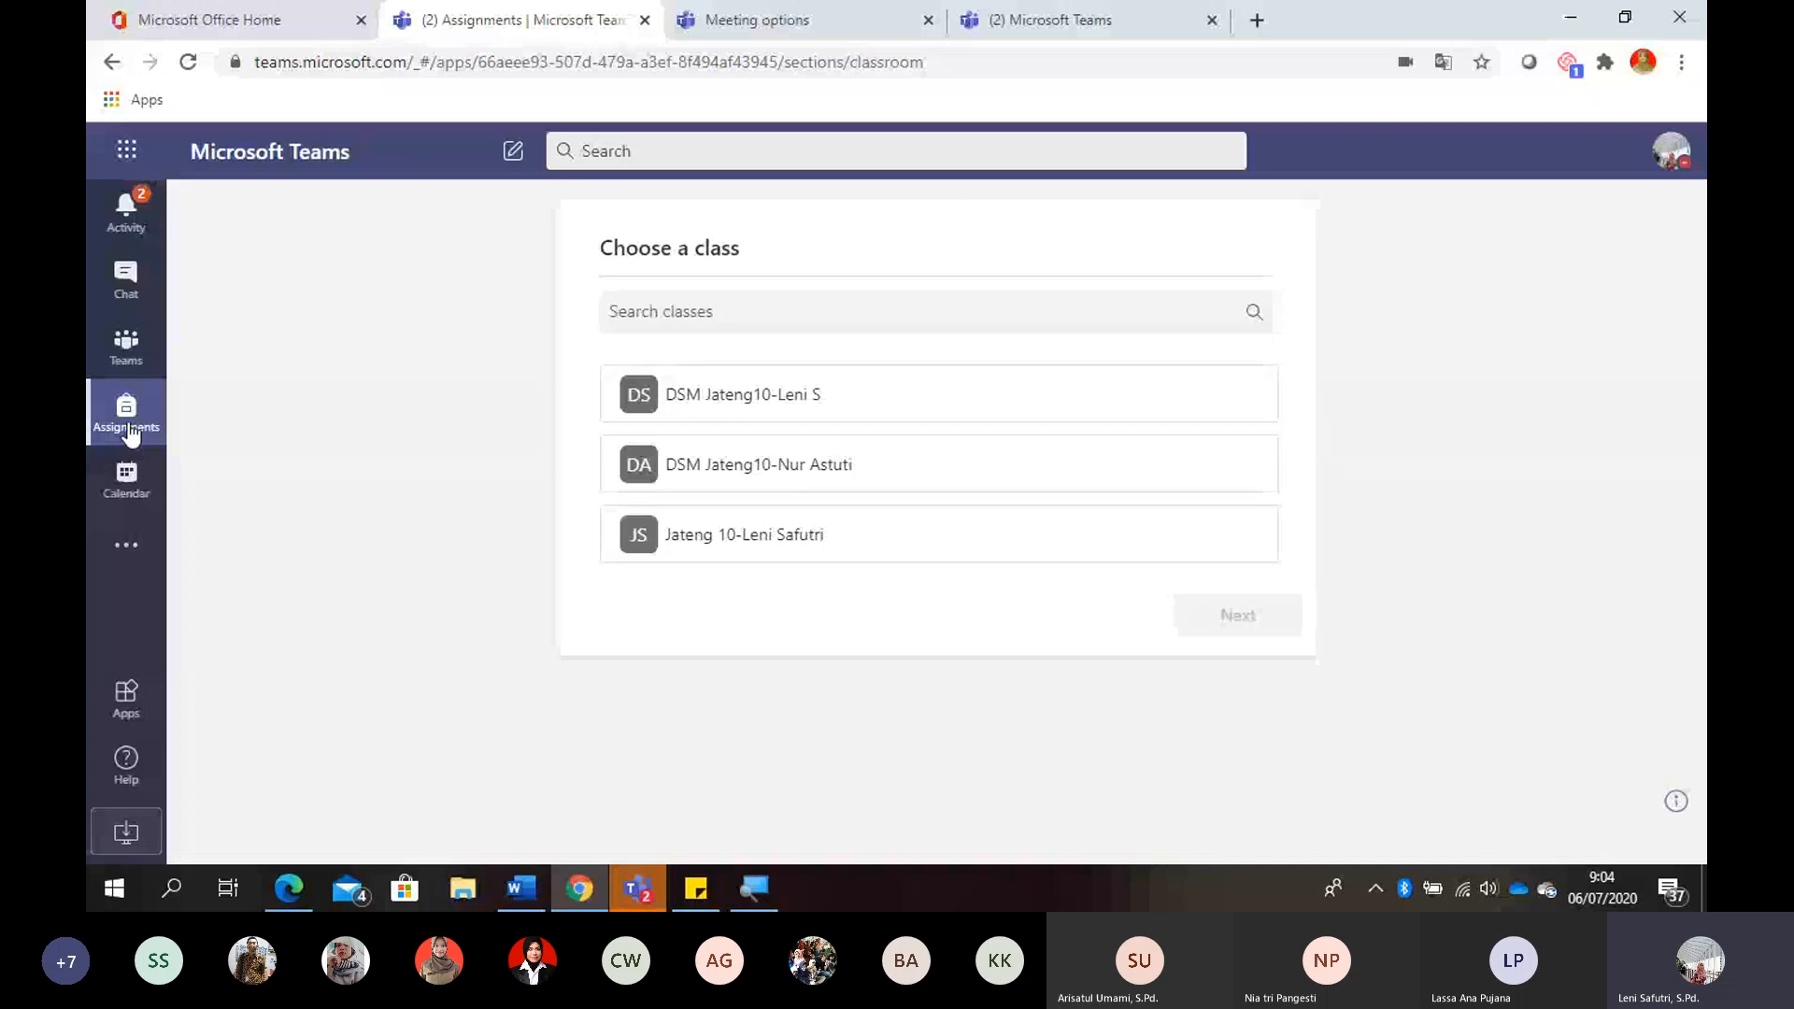
left_click(771, 408)
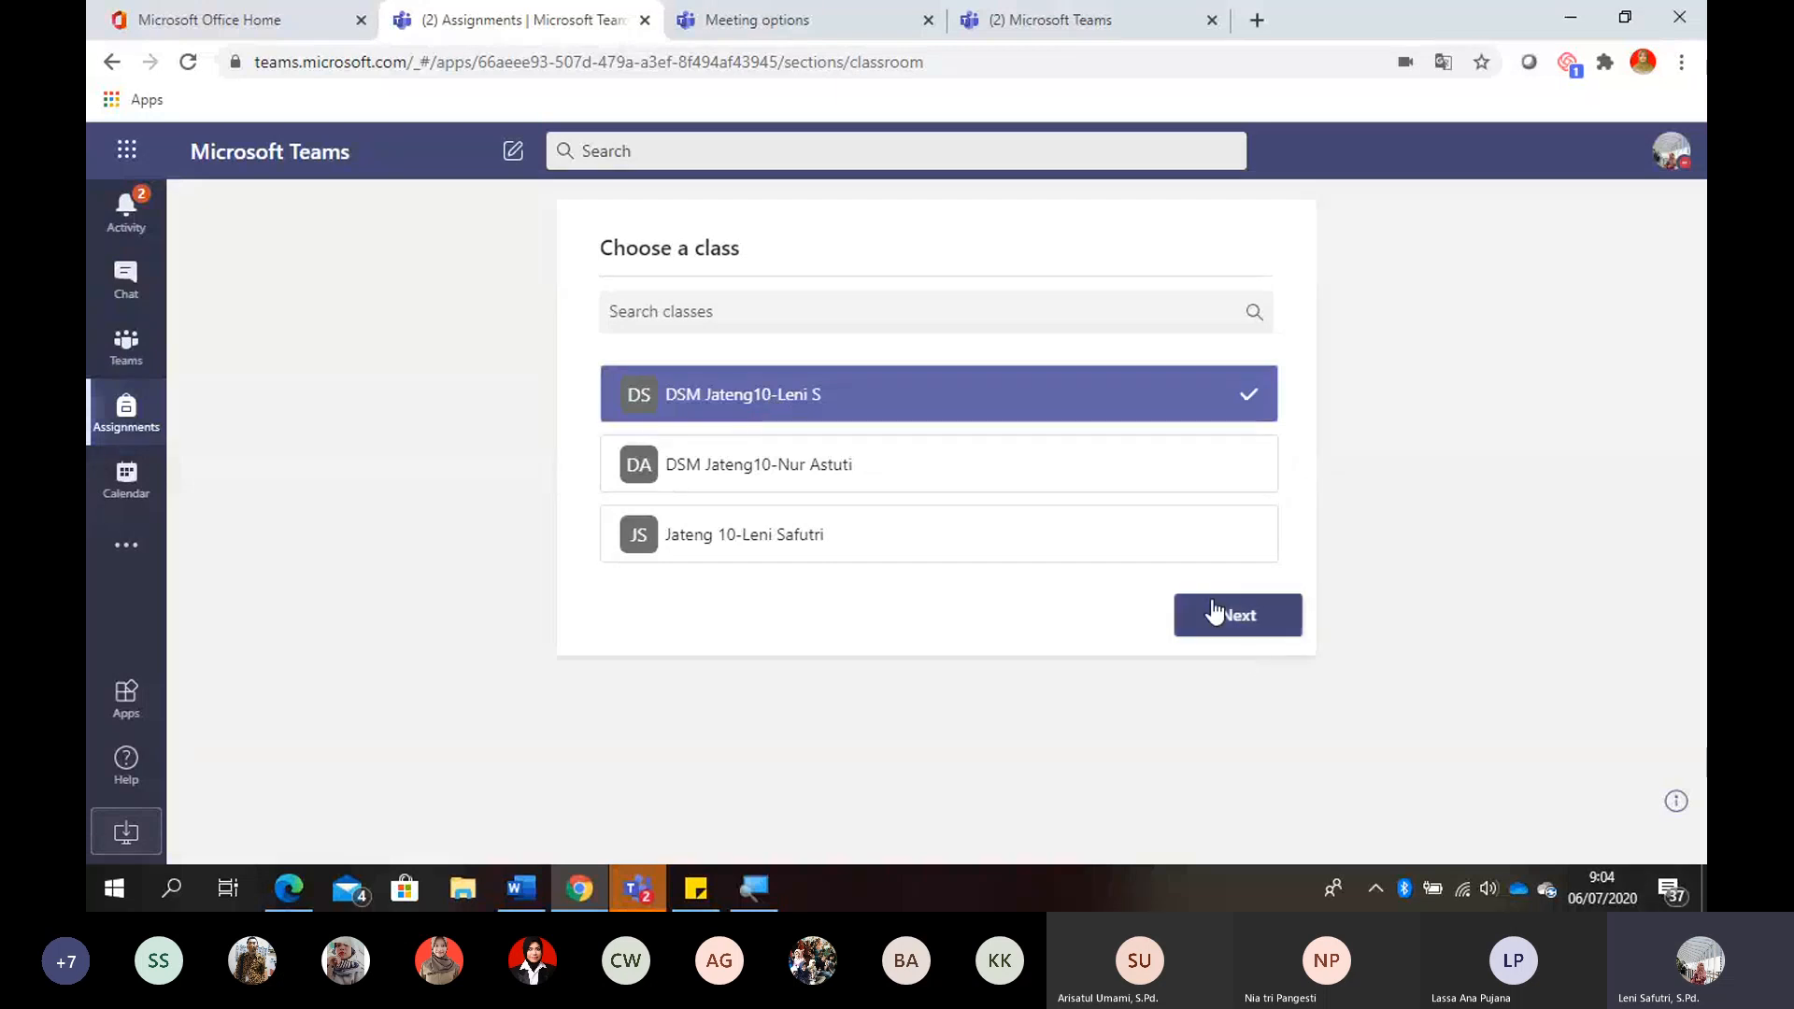
left_click(1215, 613)
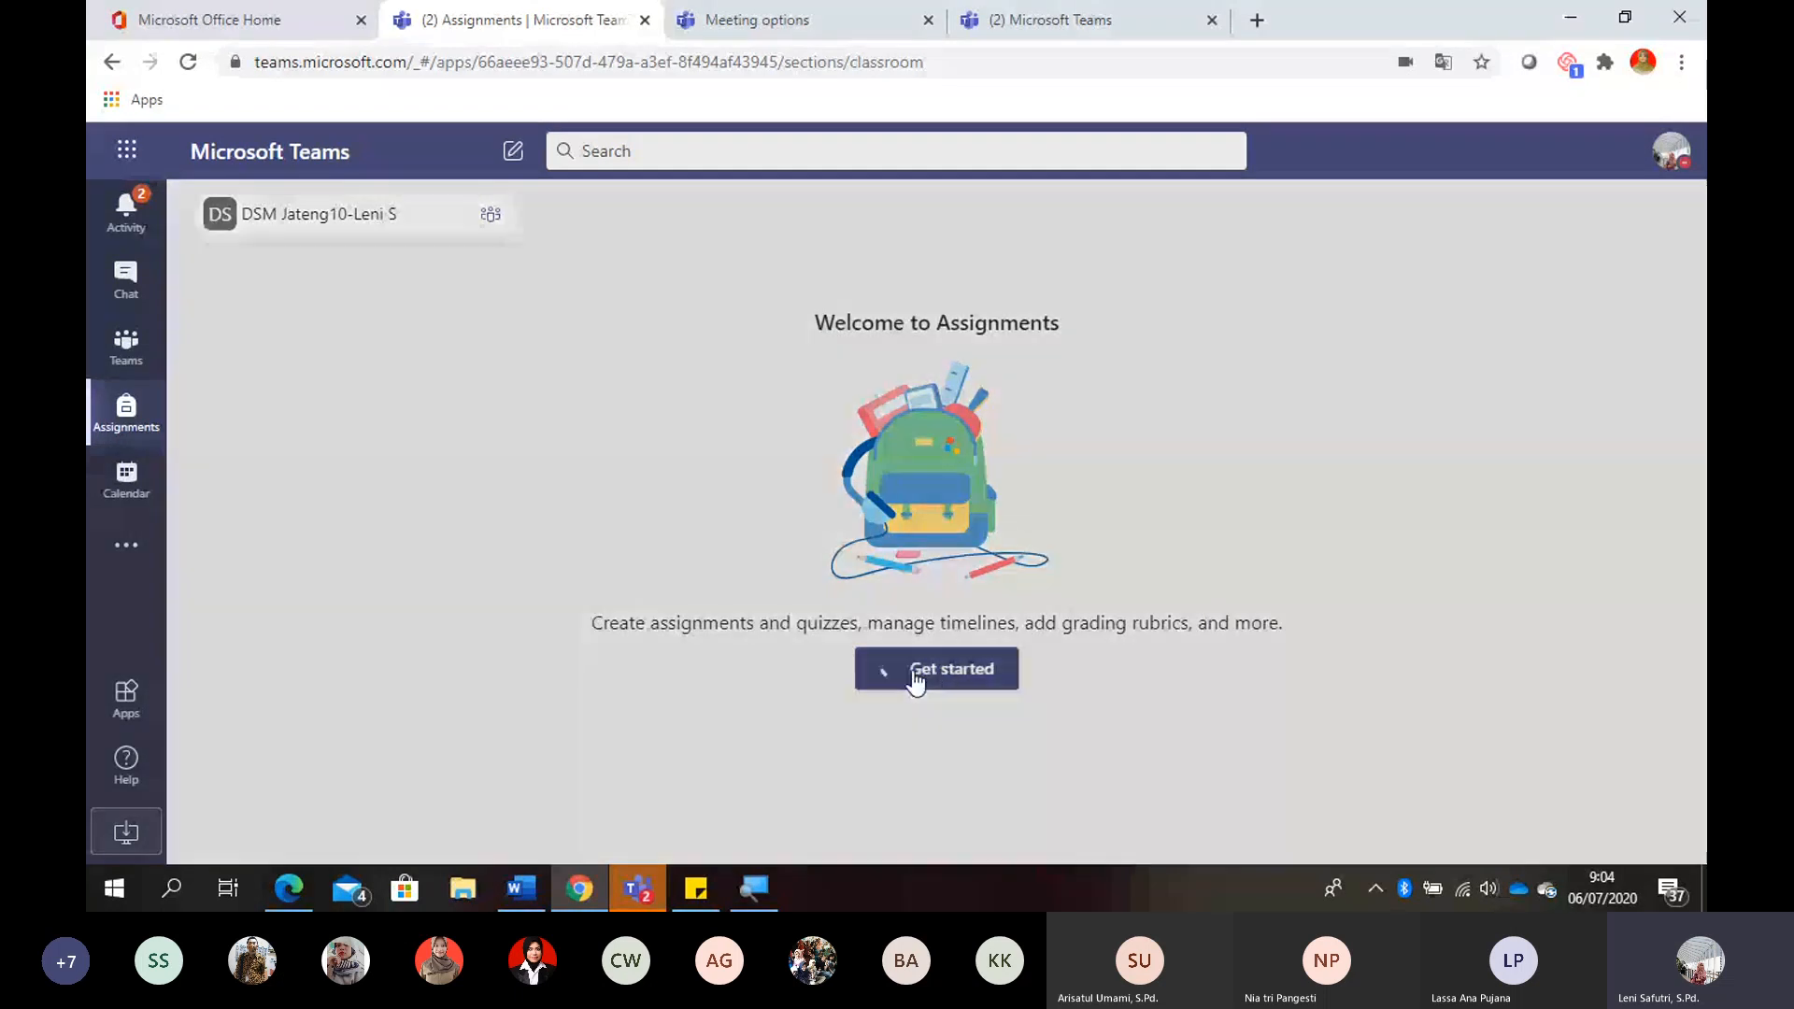
- Get started with Assignments in the DSM Jateng10 class and create a new blank assignment
left_click(913, 680)
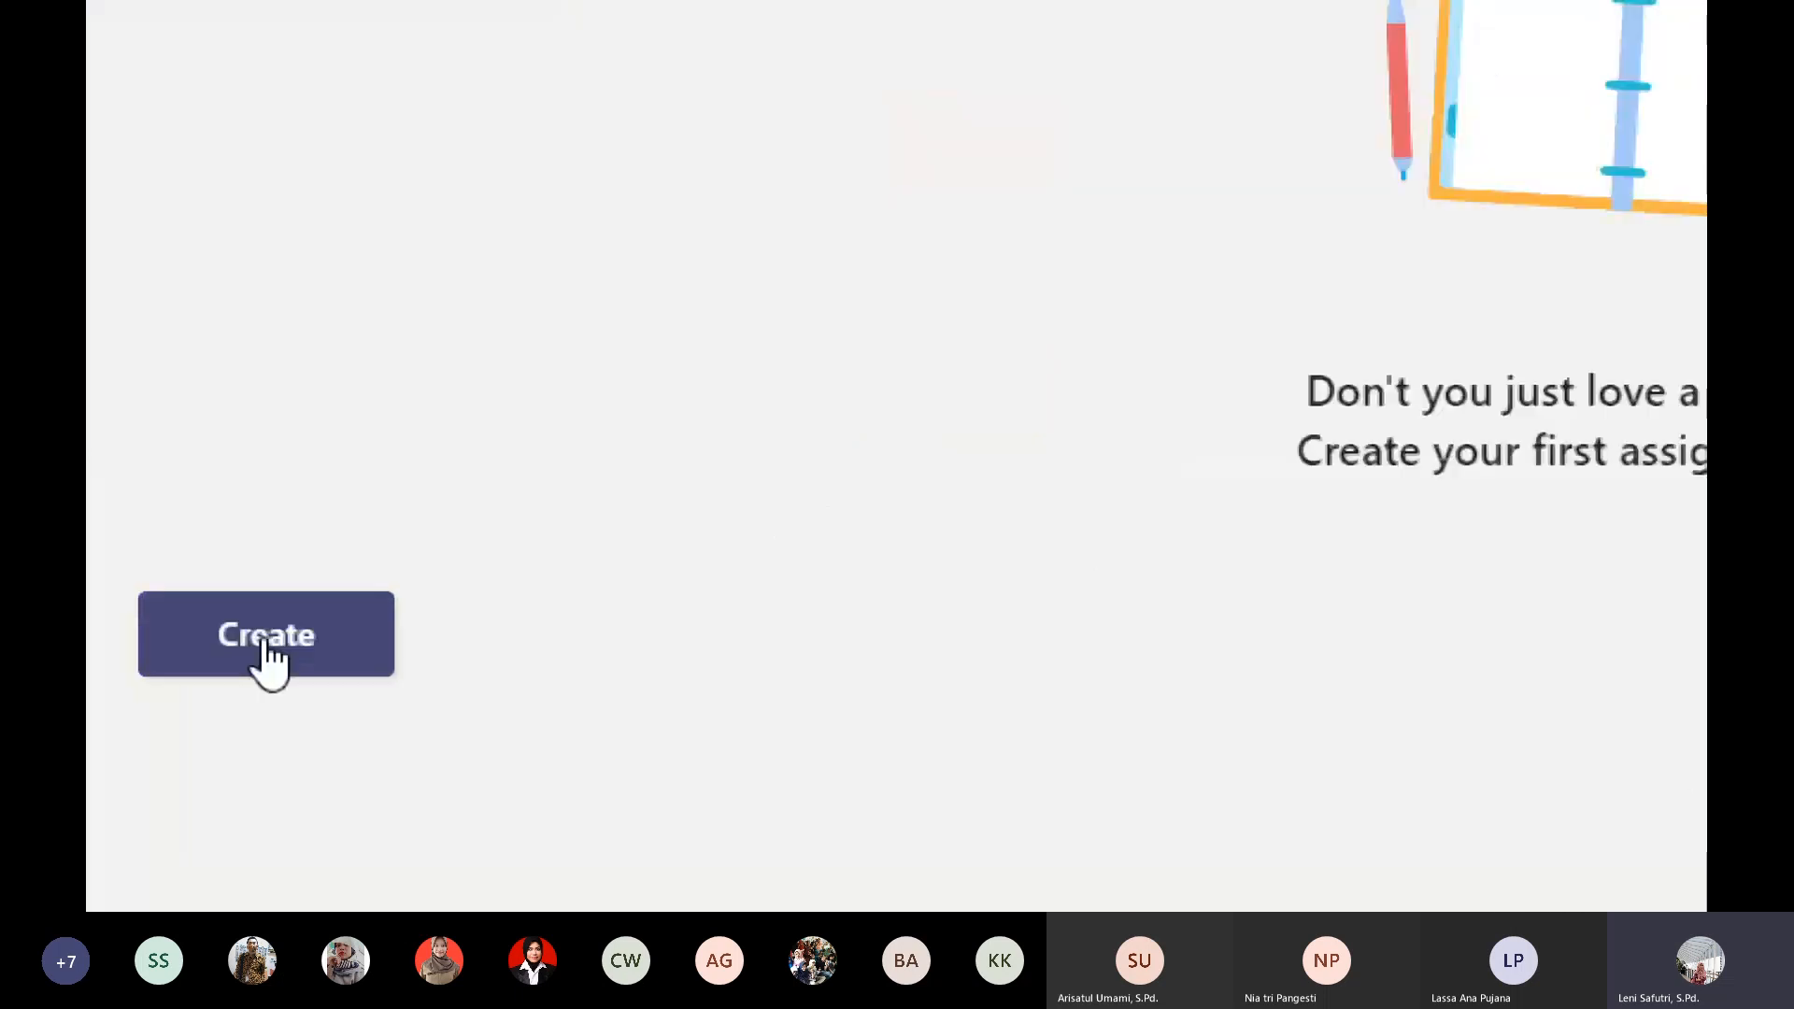
left_click(266, 642)
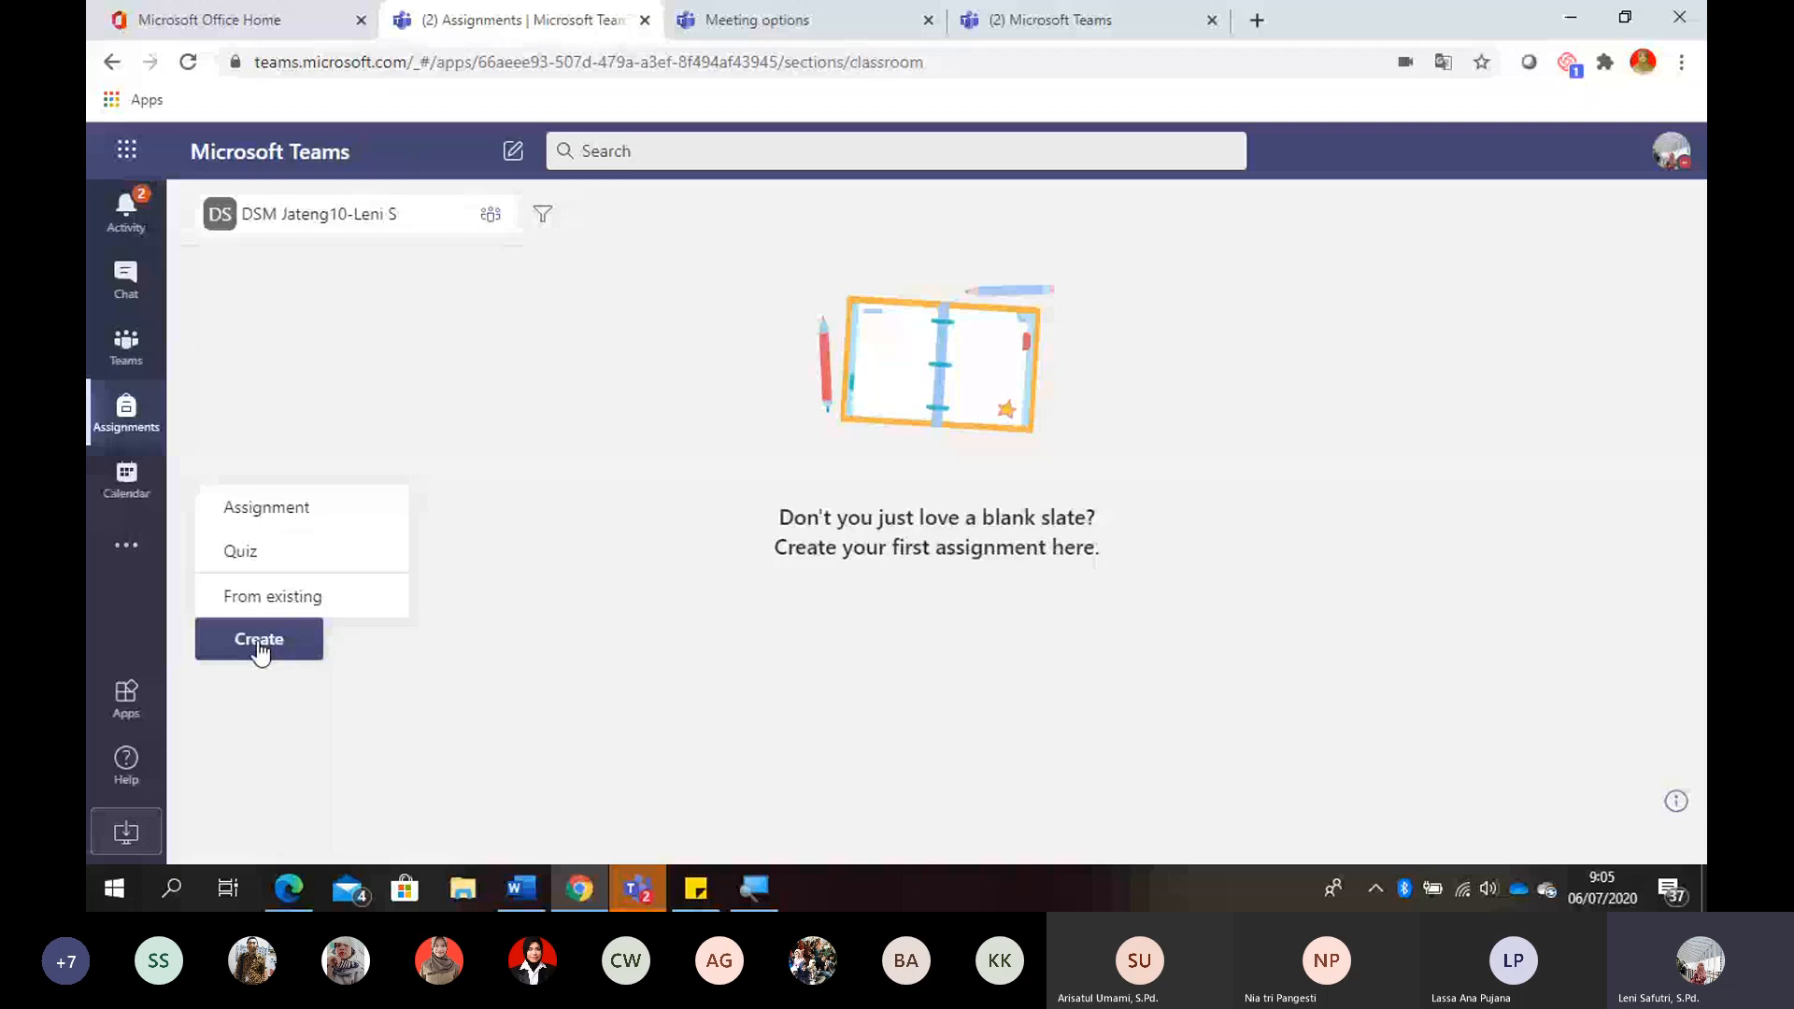
left_click(290, 532)
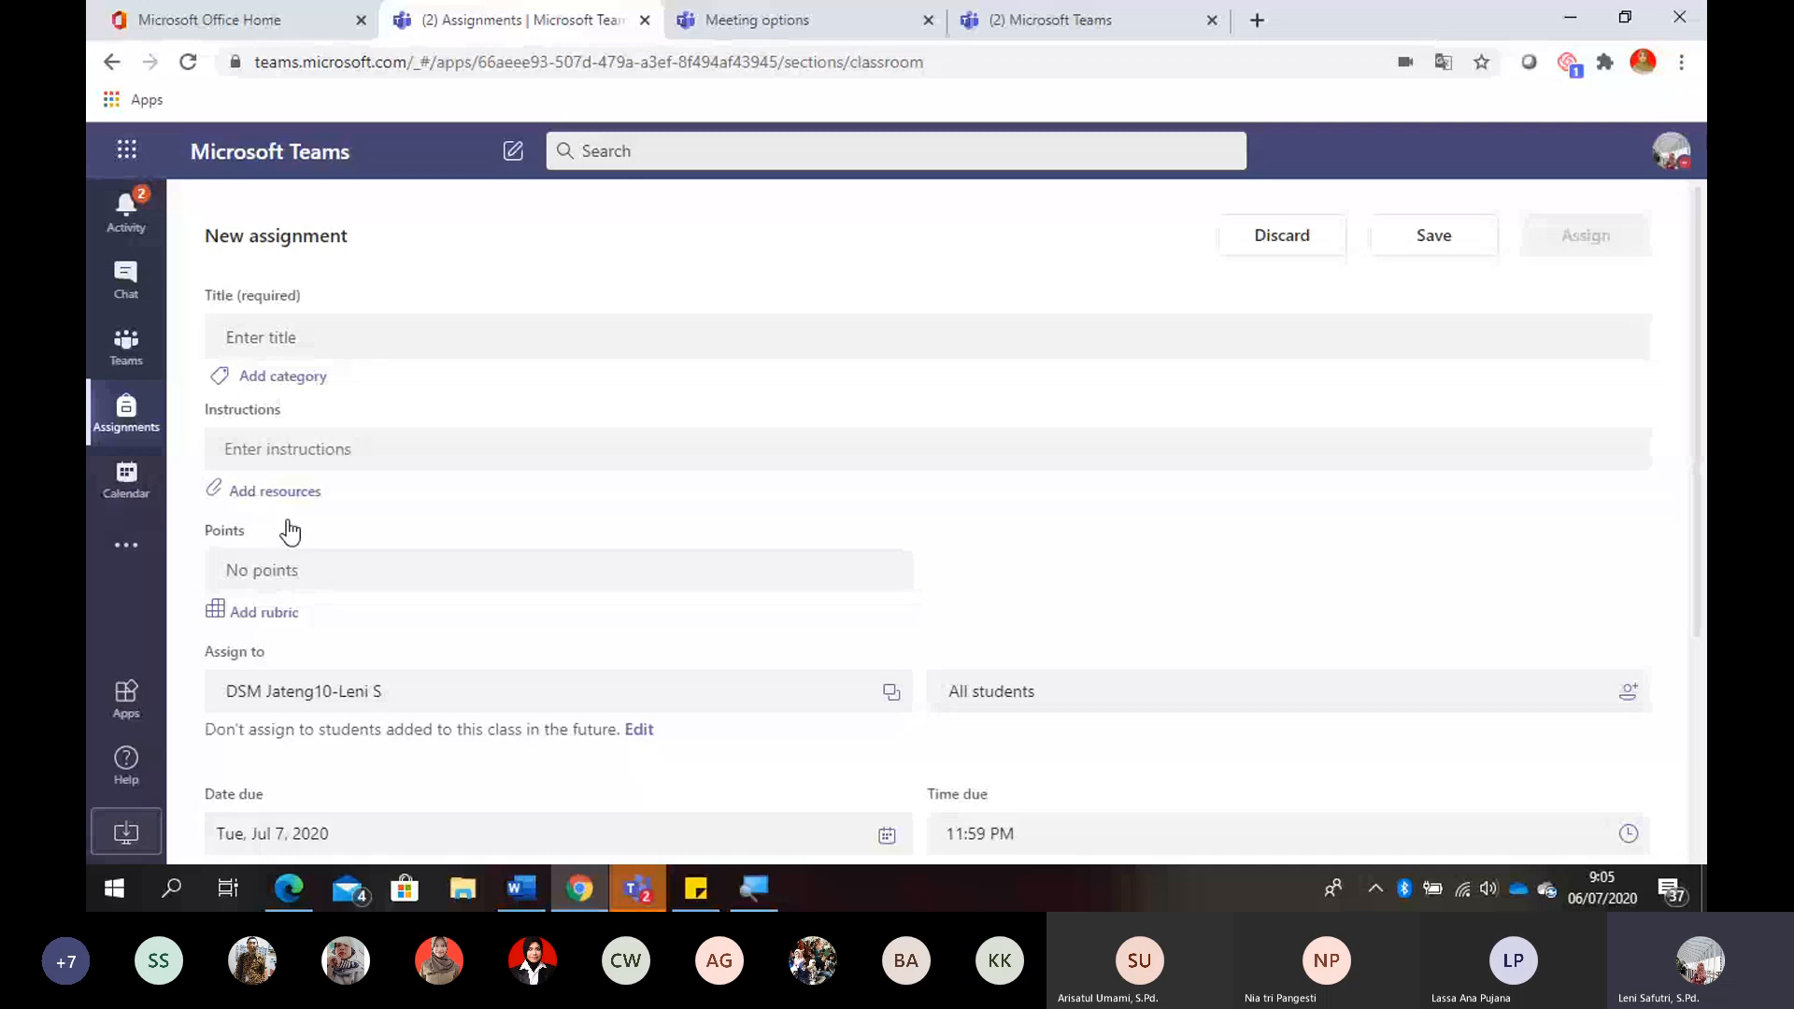
- Enter a title for the new assignment that starts with "Pengumpulan Tugas Hari"
left_click(324, 335)
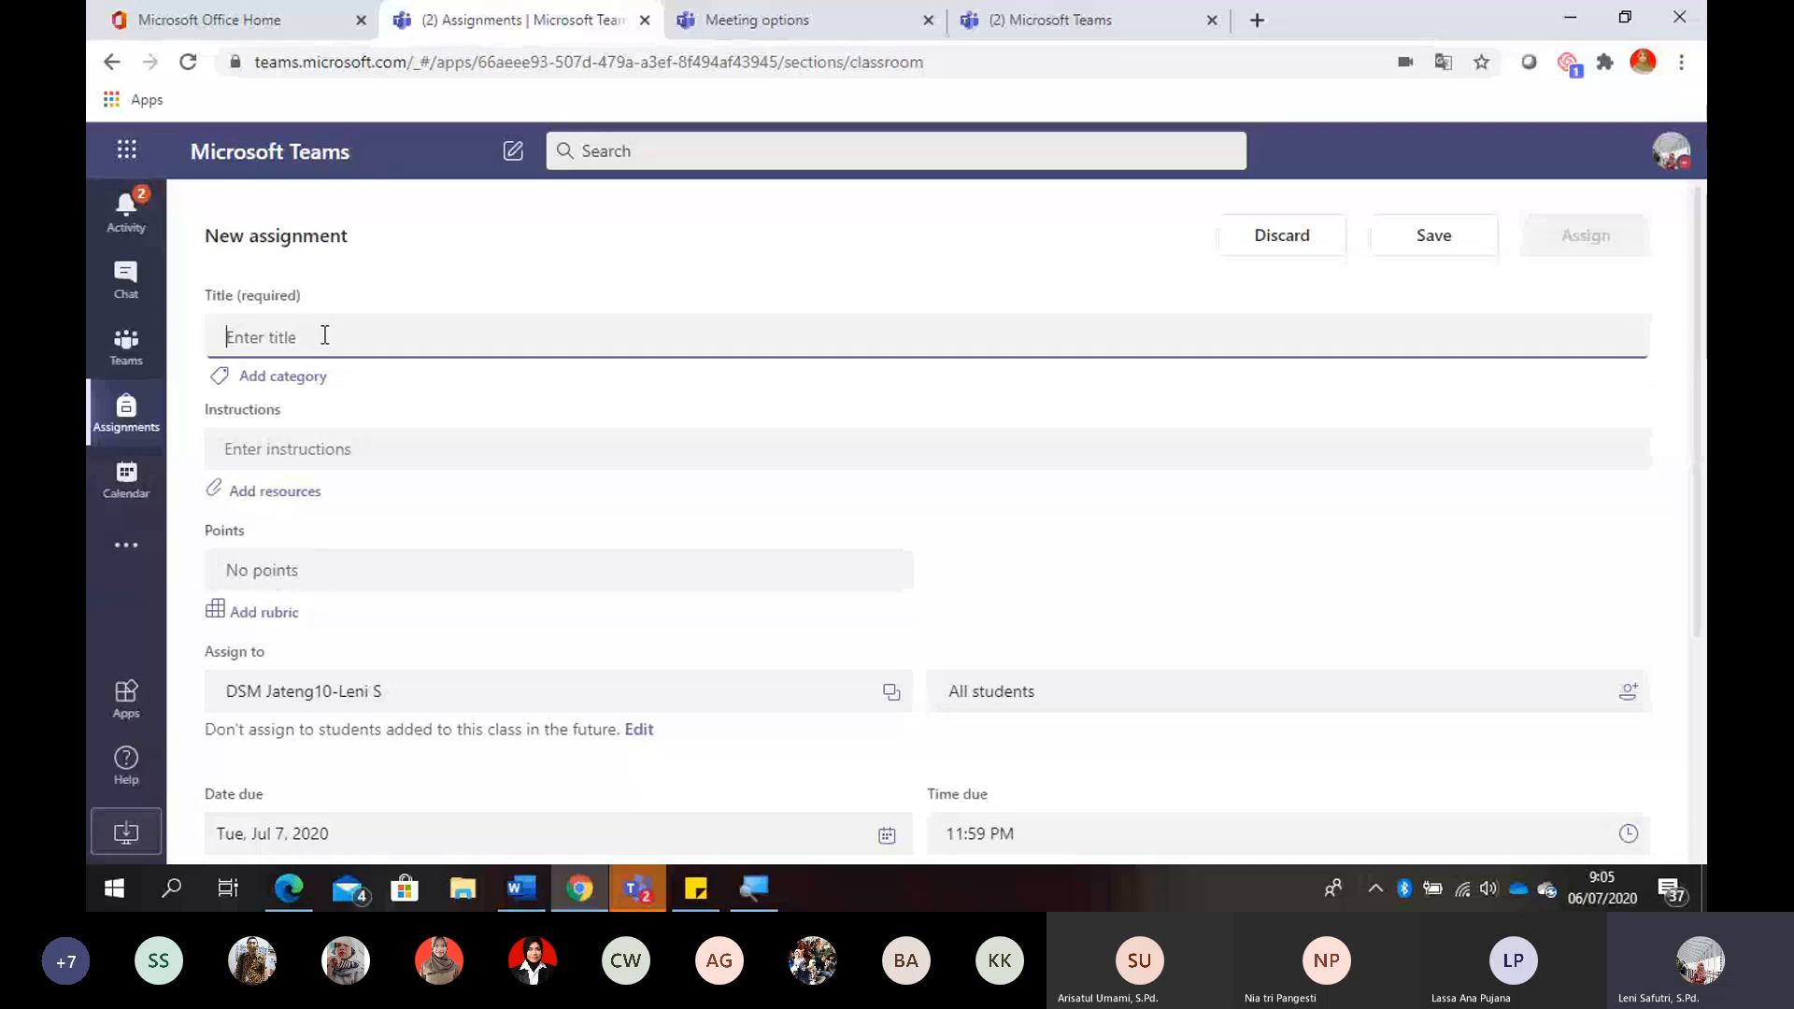
type("Pengu")
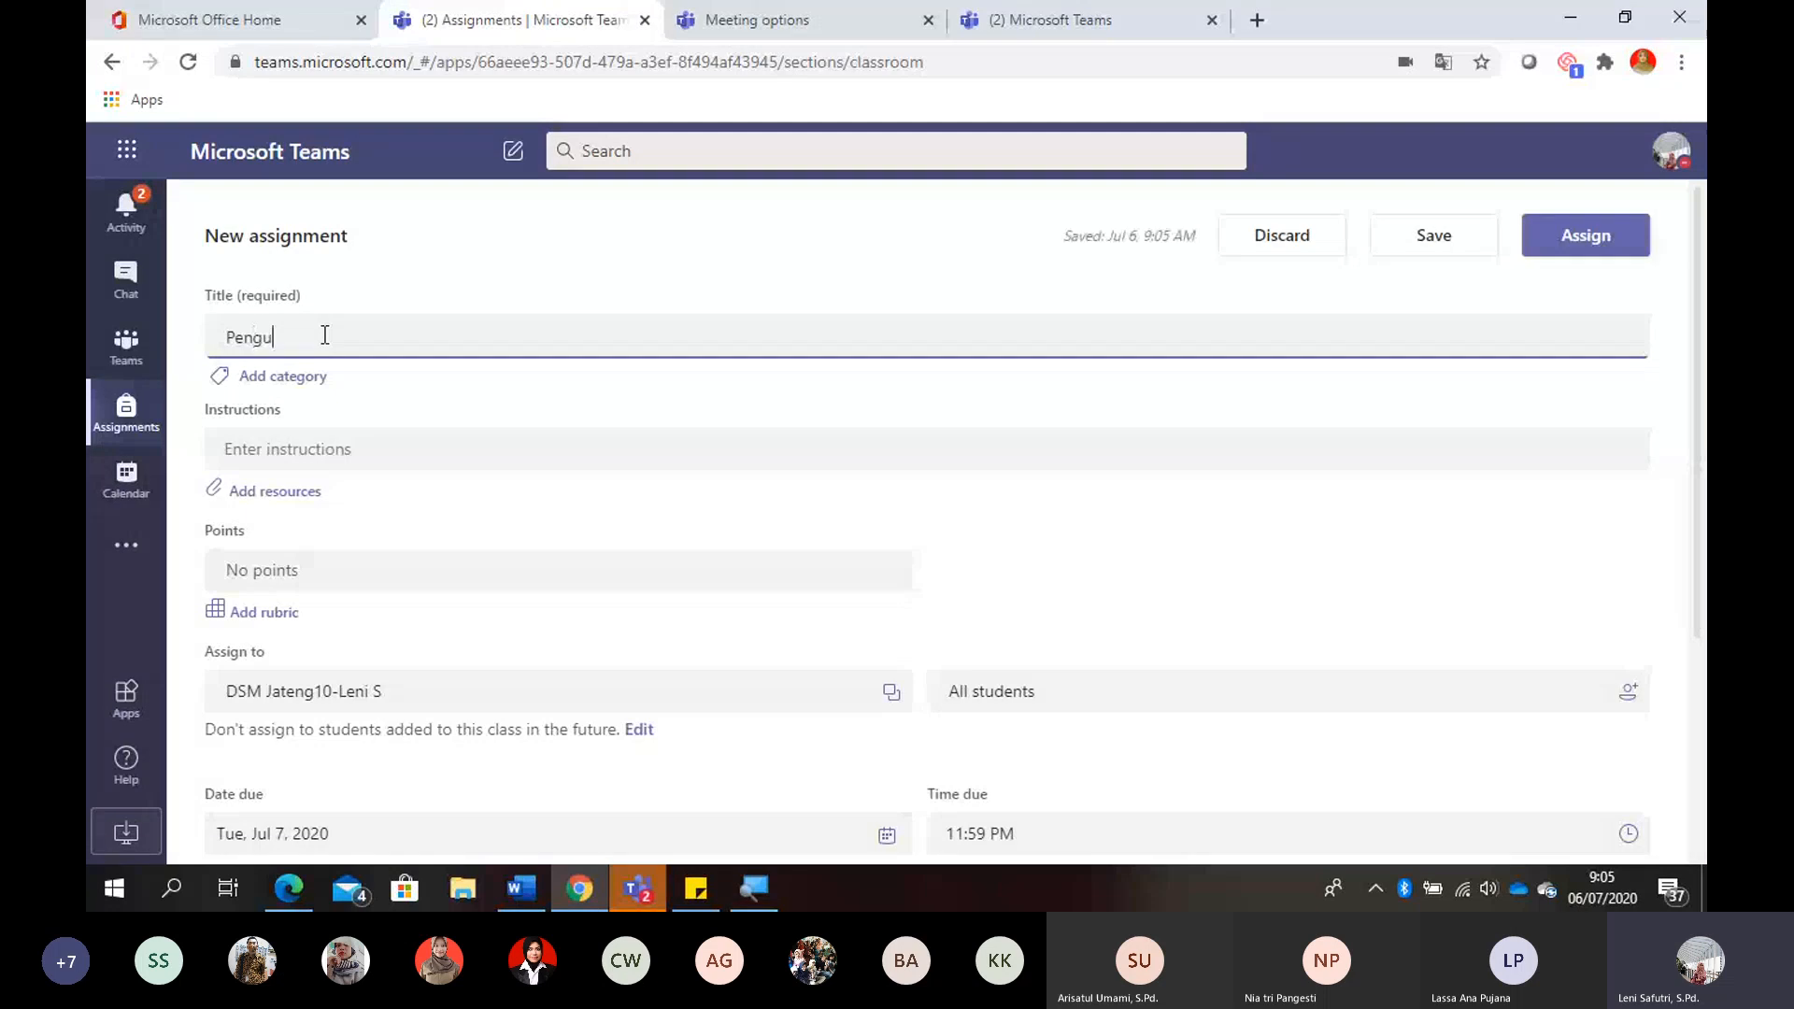
type("mpulan Tugas Hari Perta")
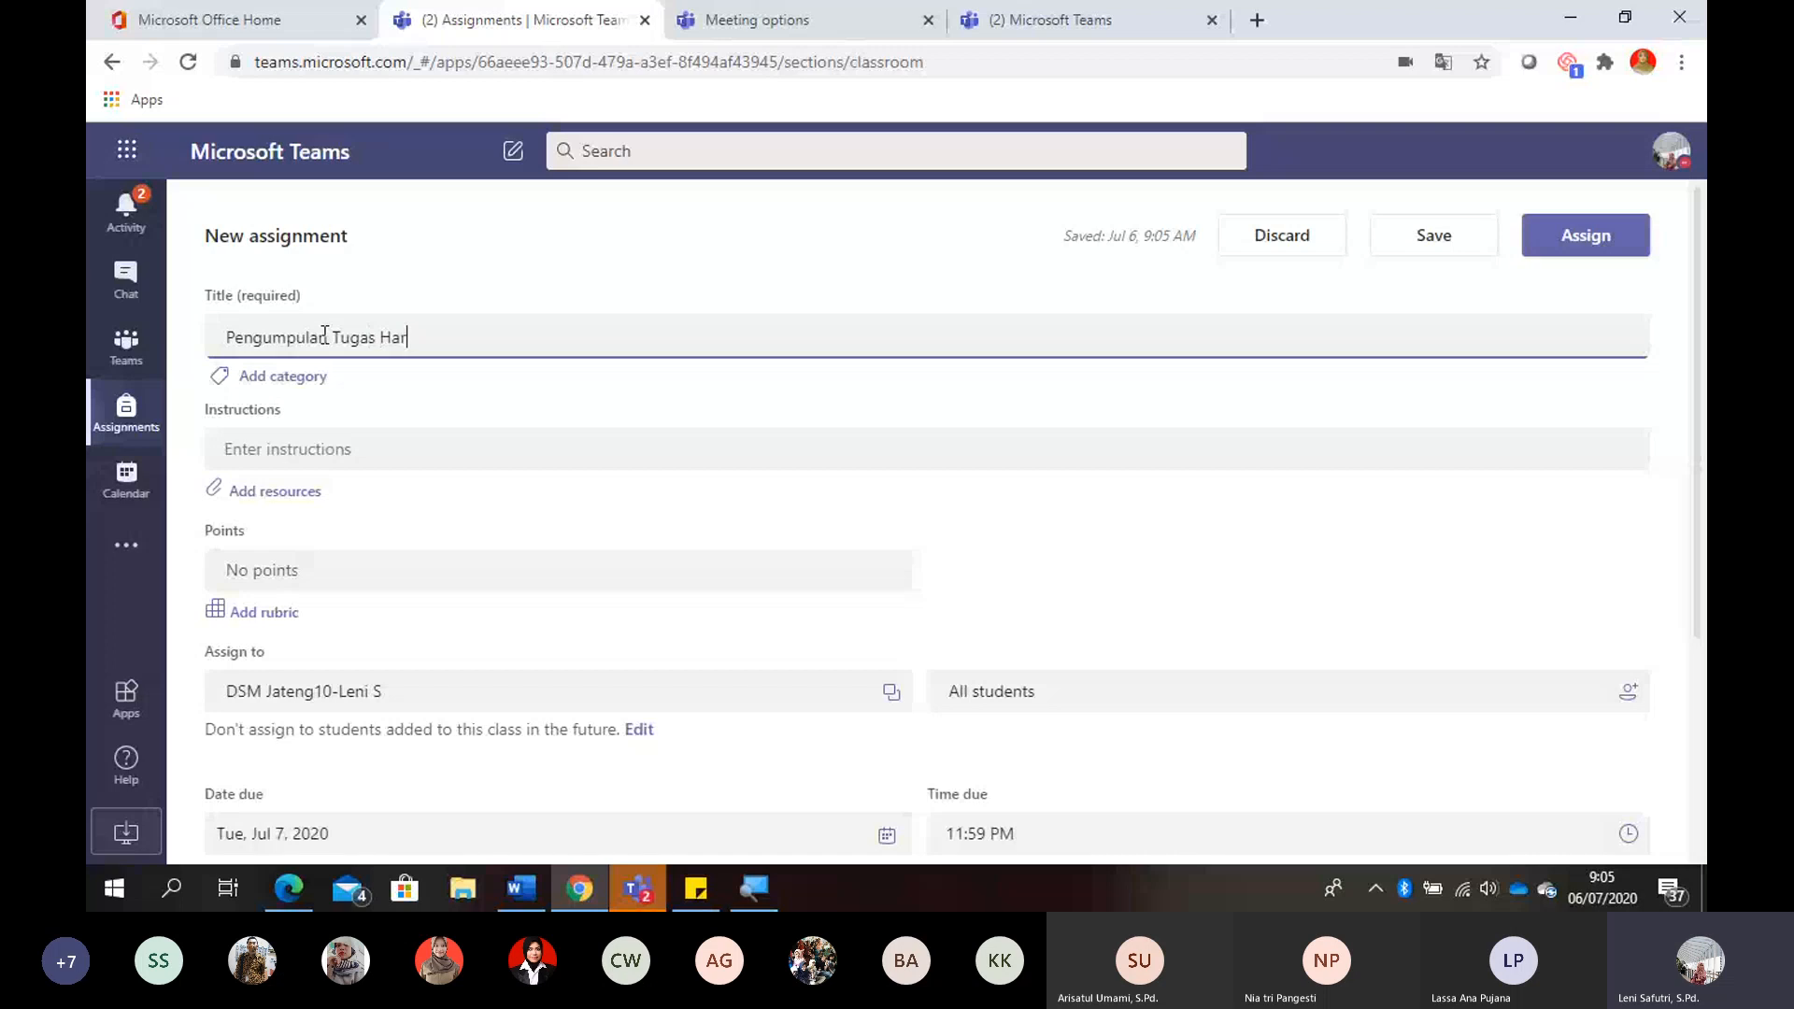
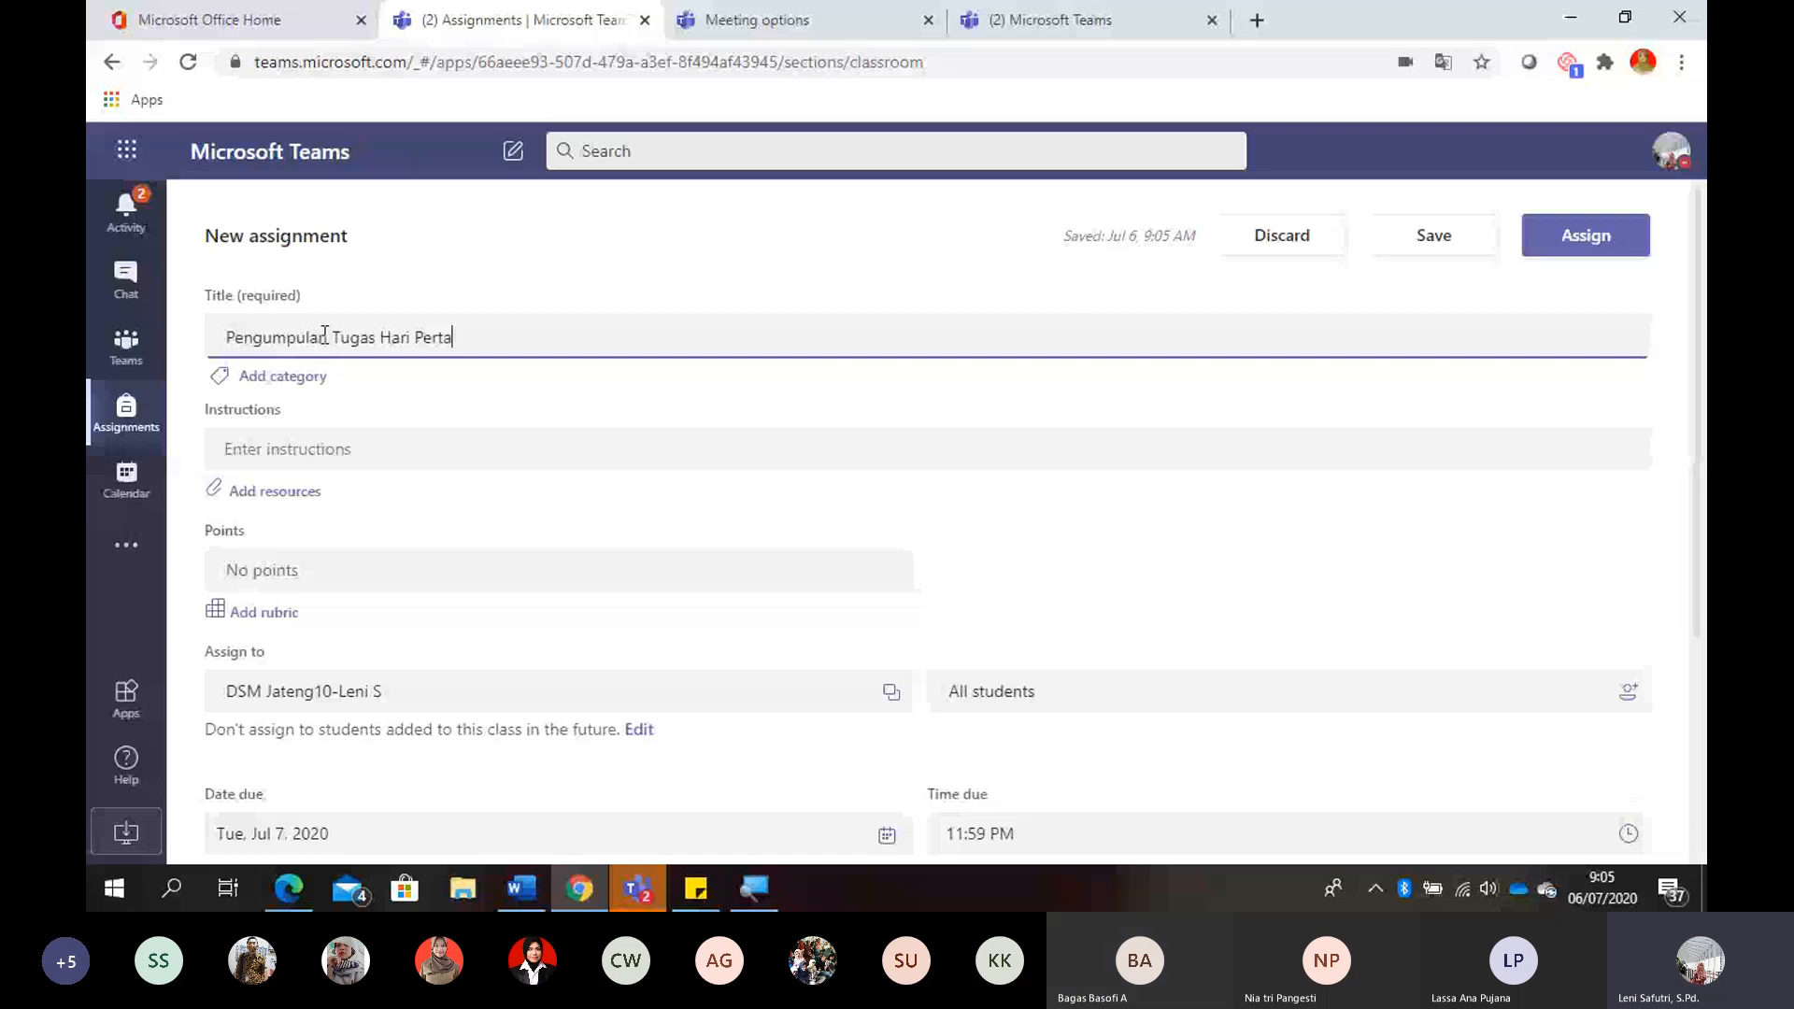
- Switch to the ongoing meeting to check its chat, close the chat, and return to the browser with the assignment
key("alt+Tab")
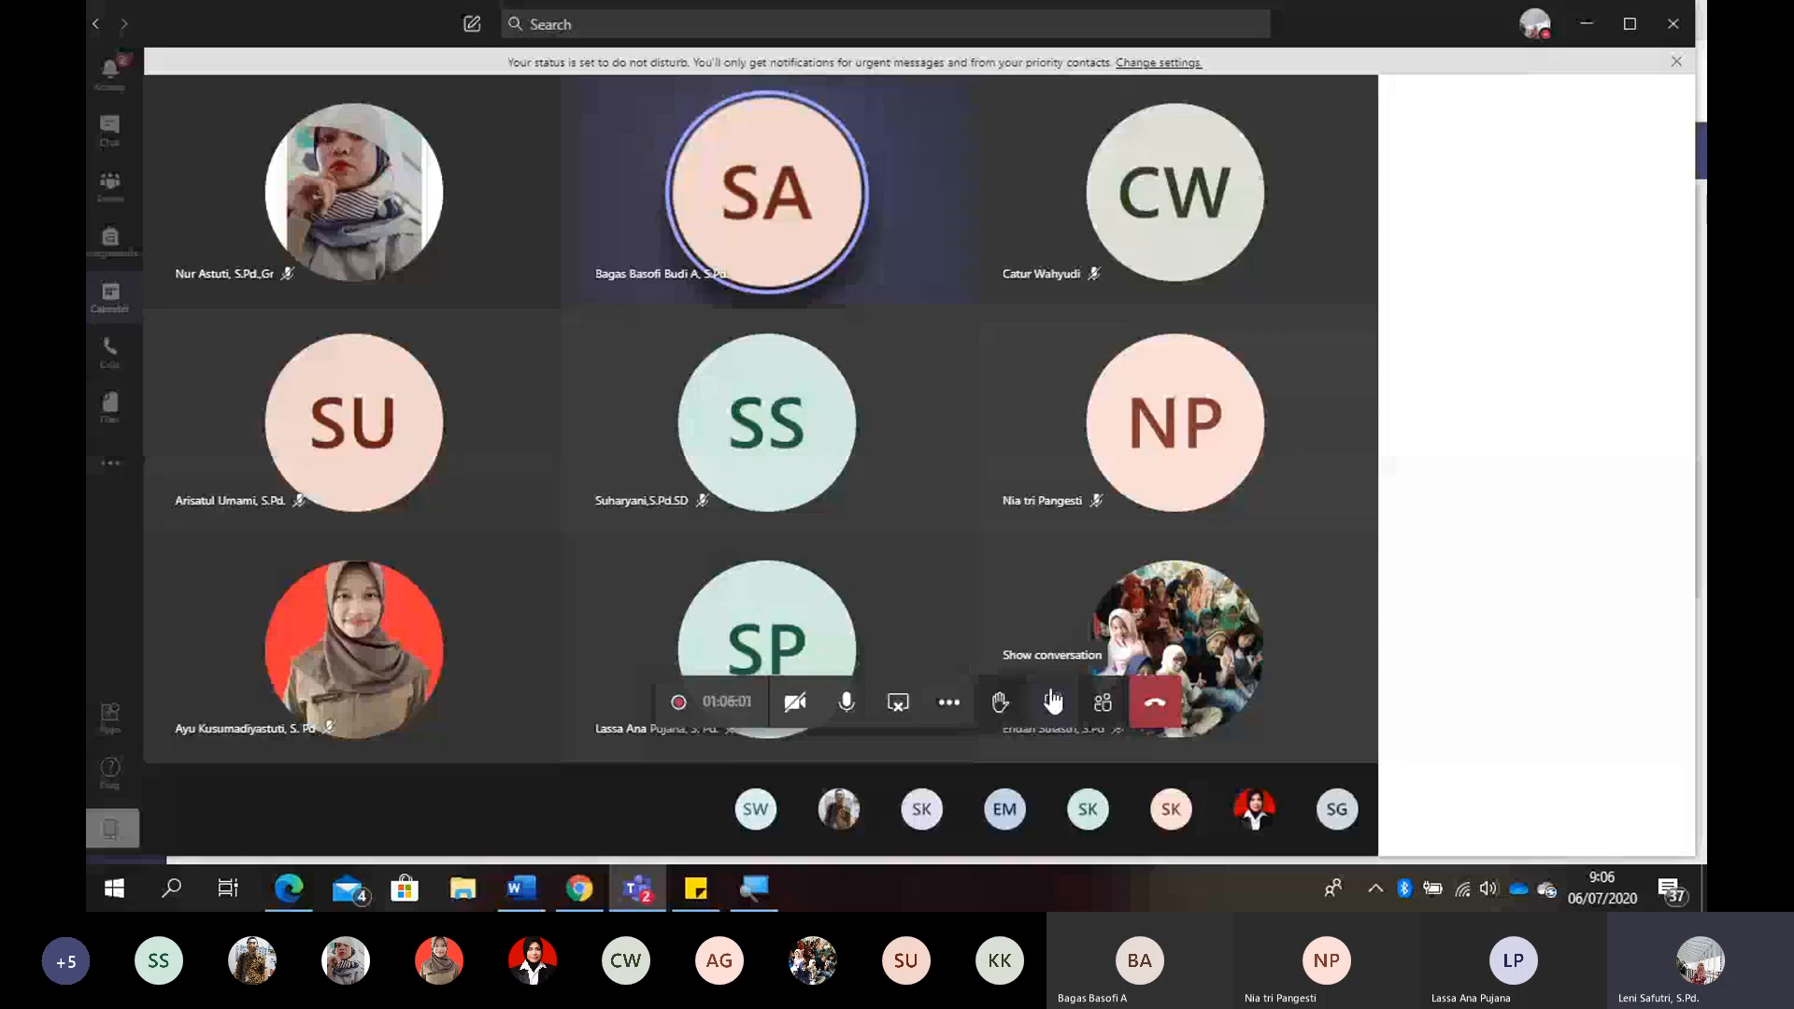
left_click(1052, 701)
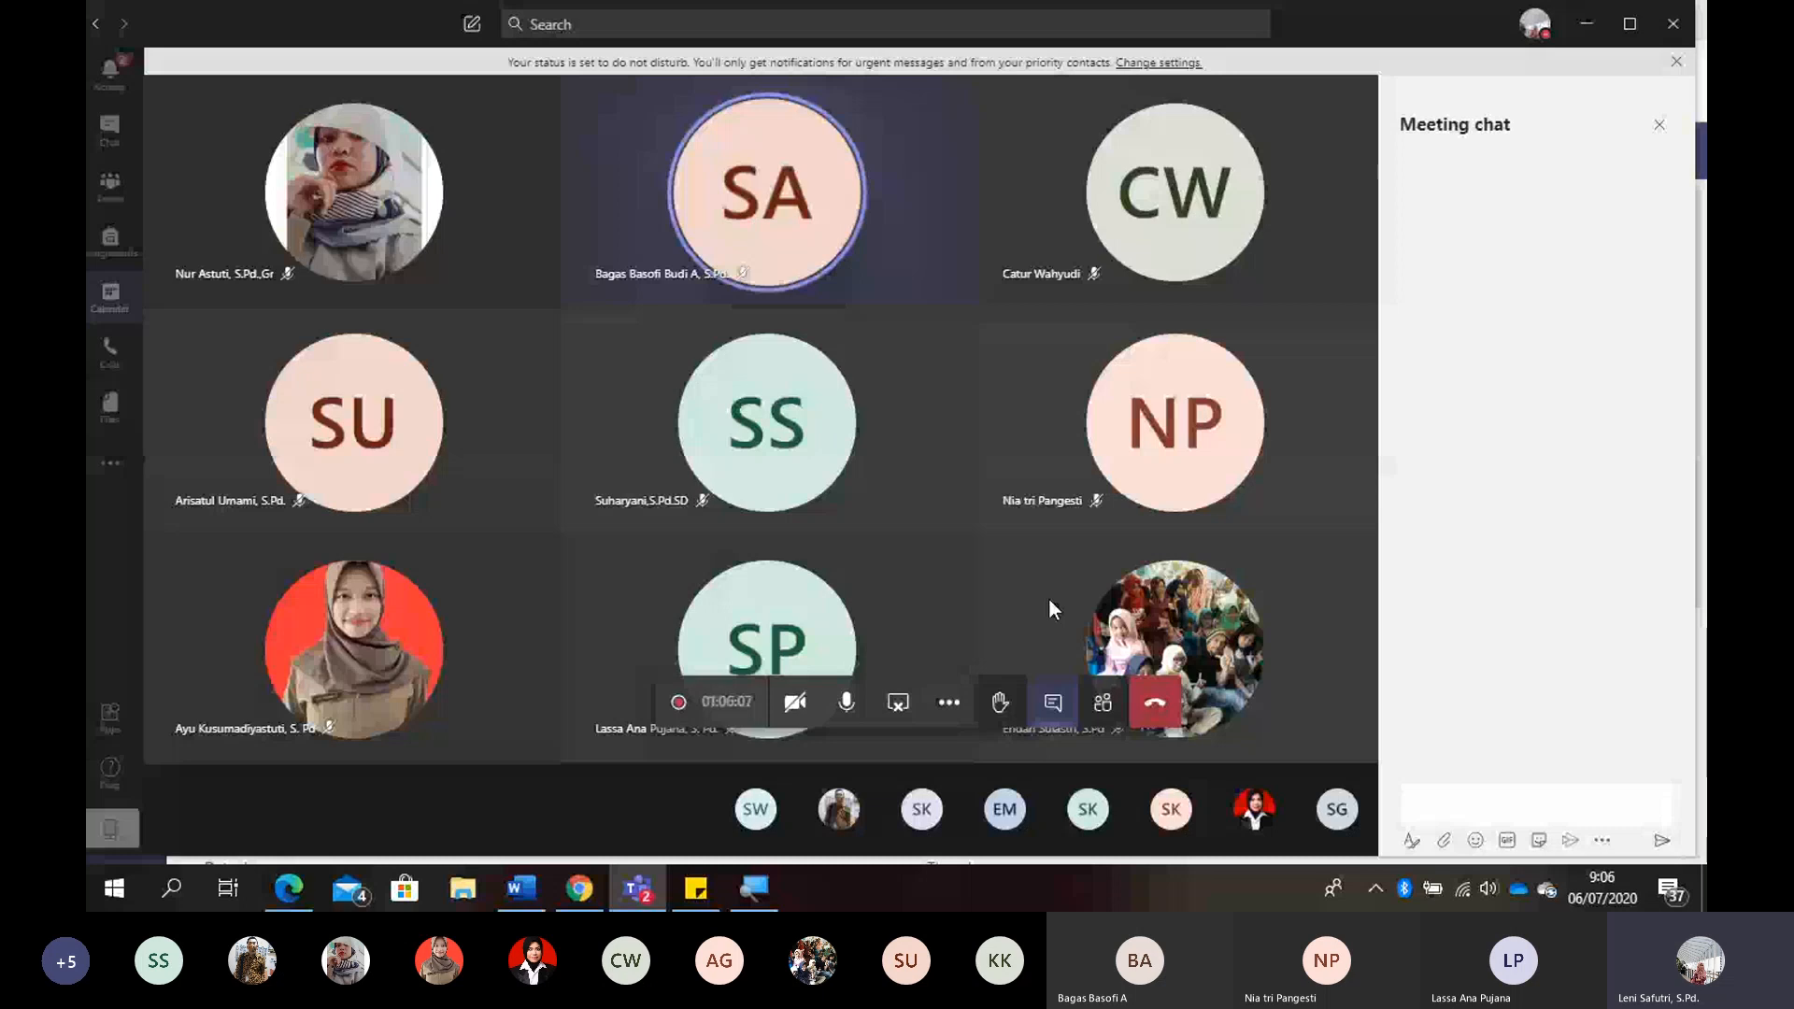
left_click(1053, 702)
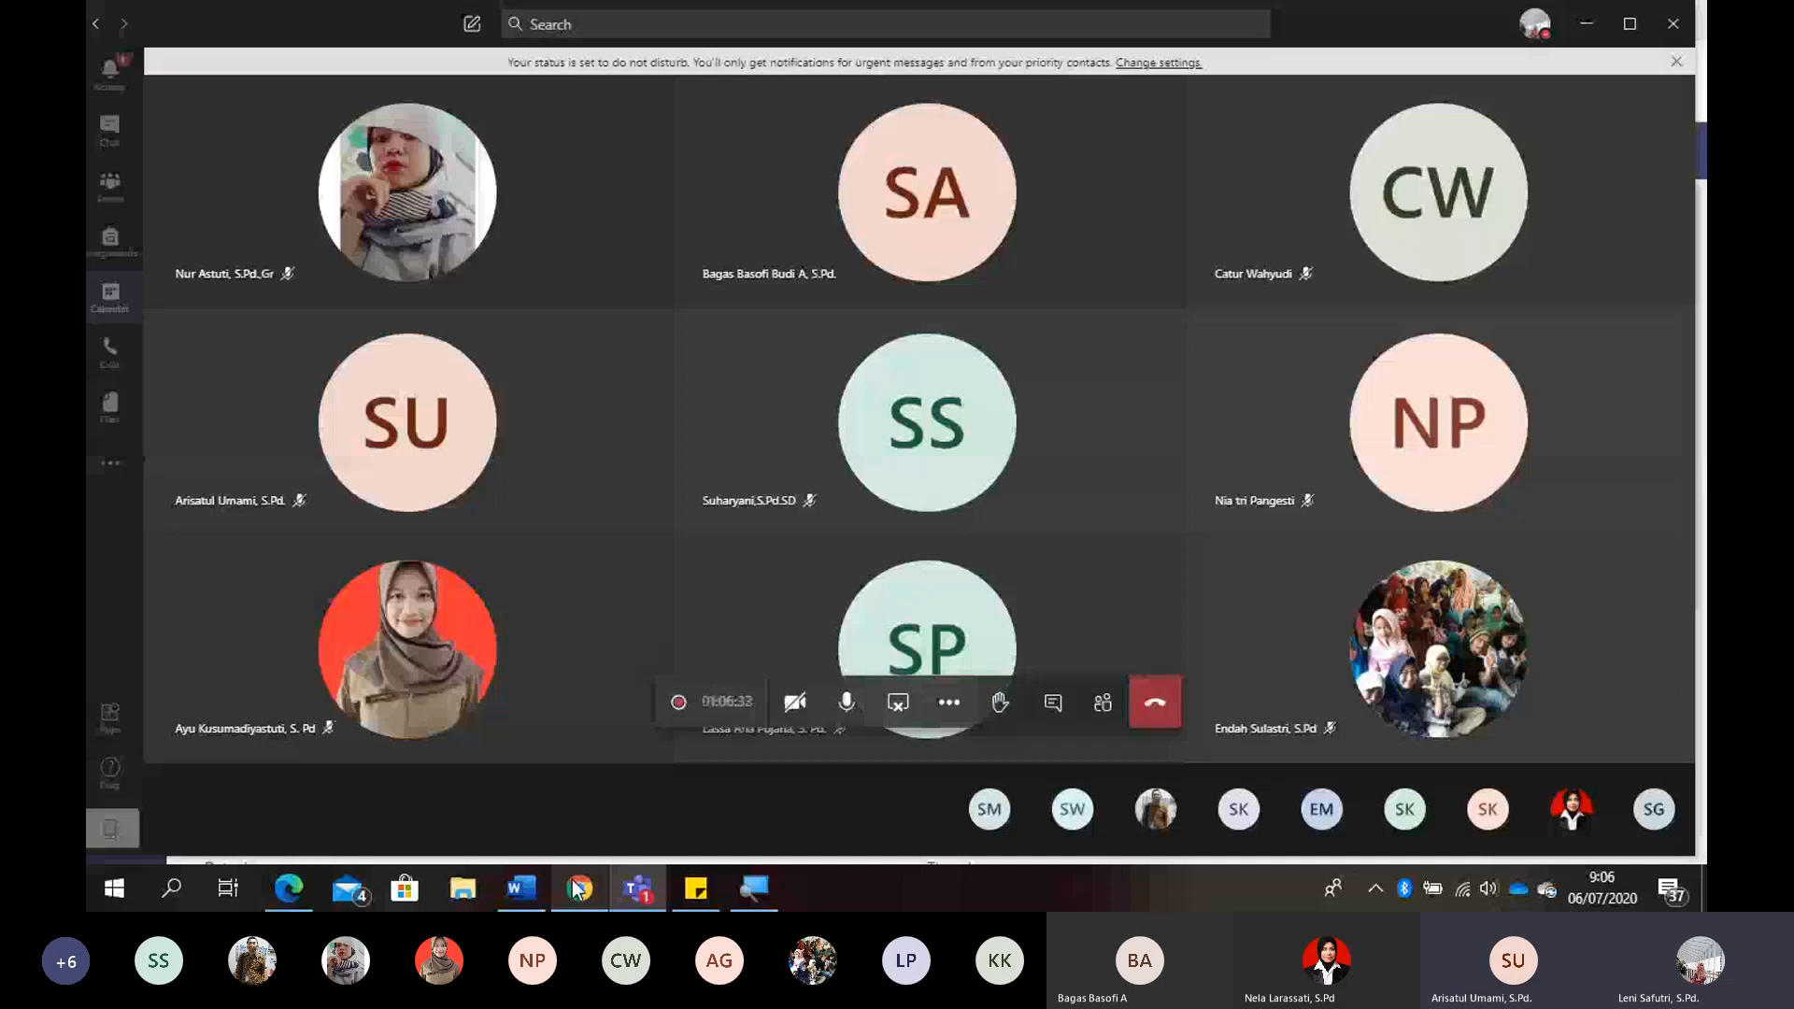
left_click(578, 887)
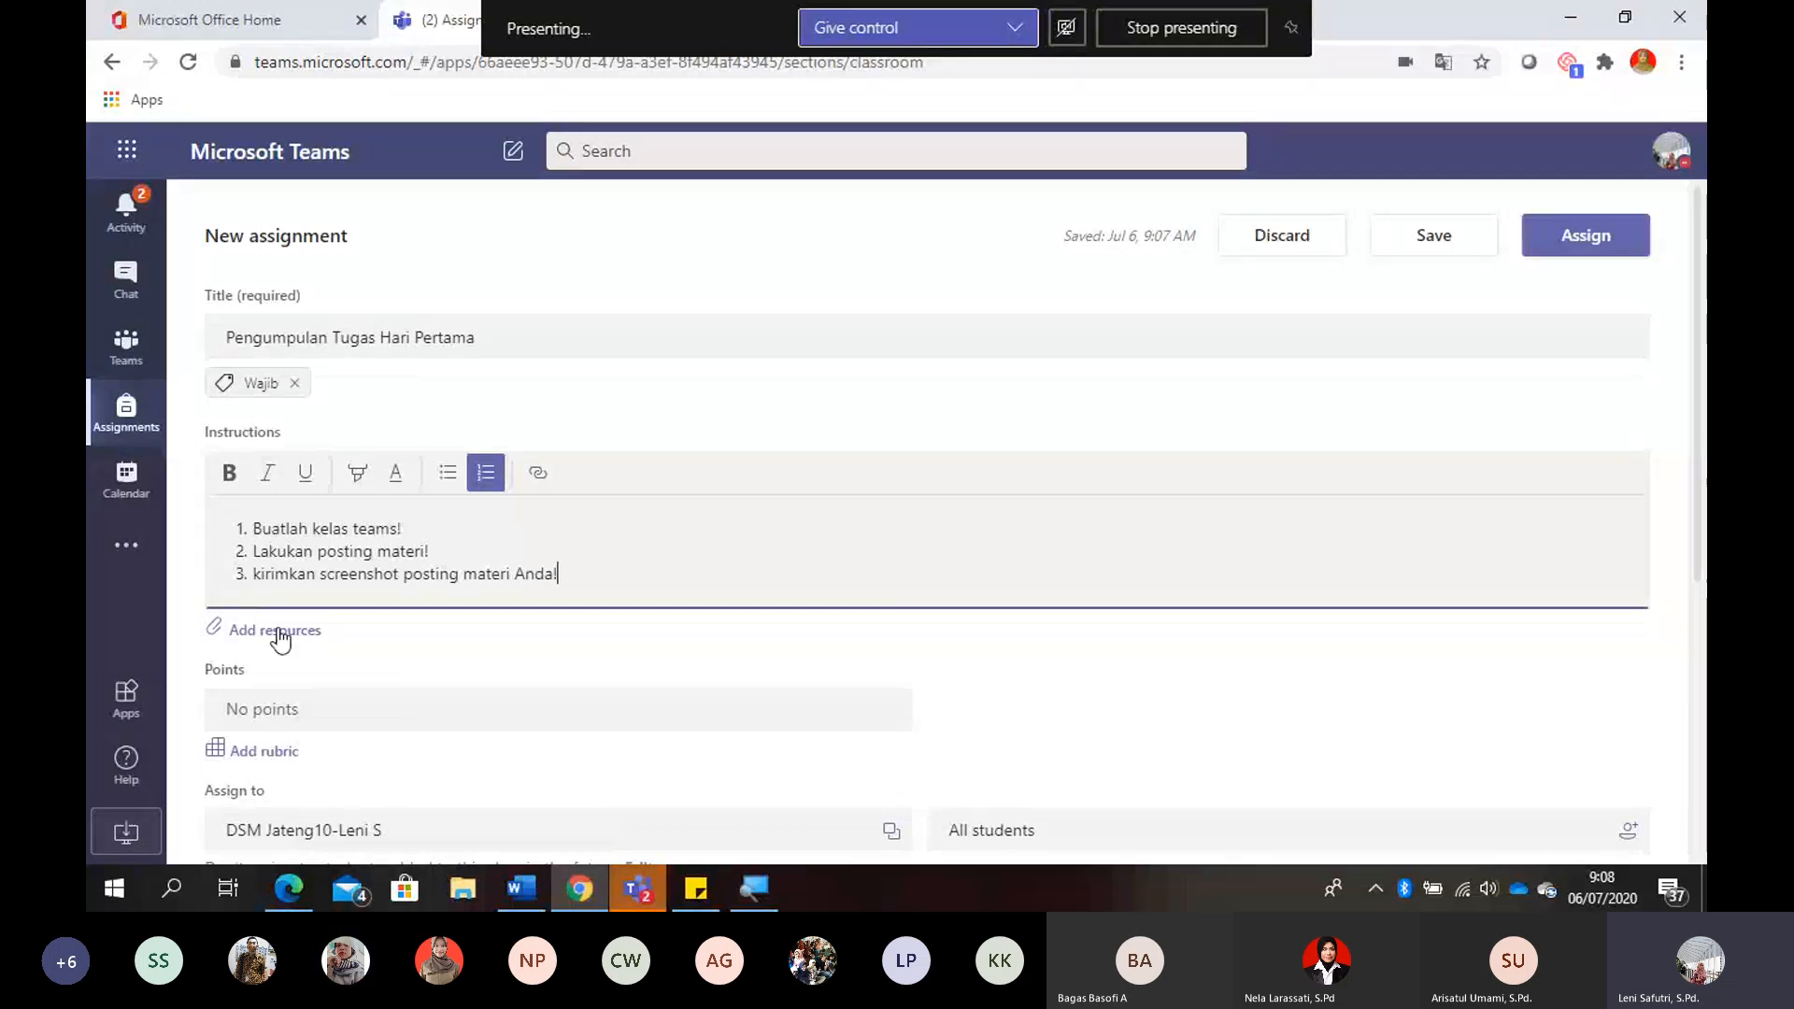
- Add a new rubric to the assignment and title it "Rubrik Posting Materi"
left_click(276, 753)
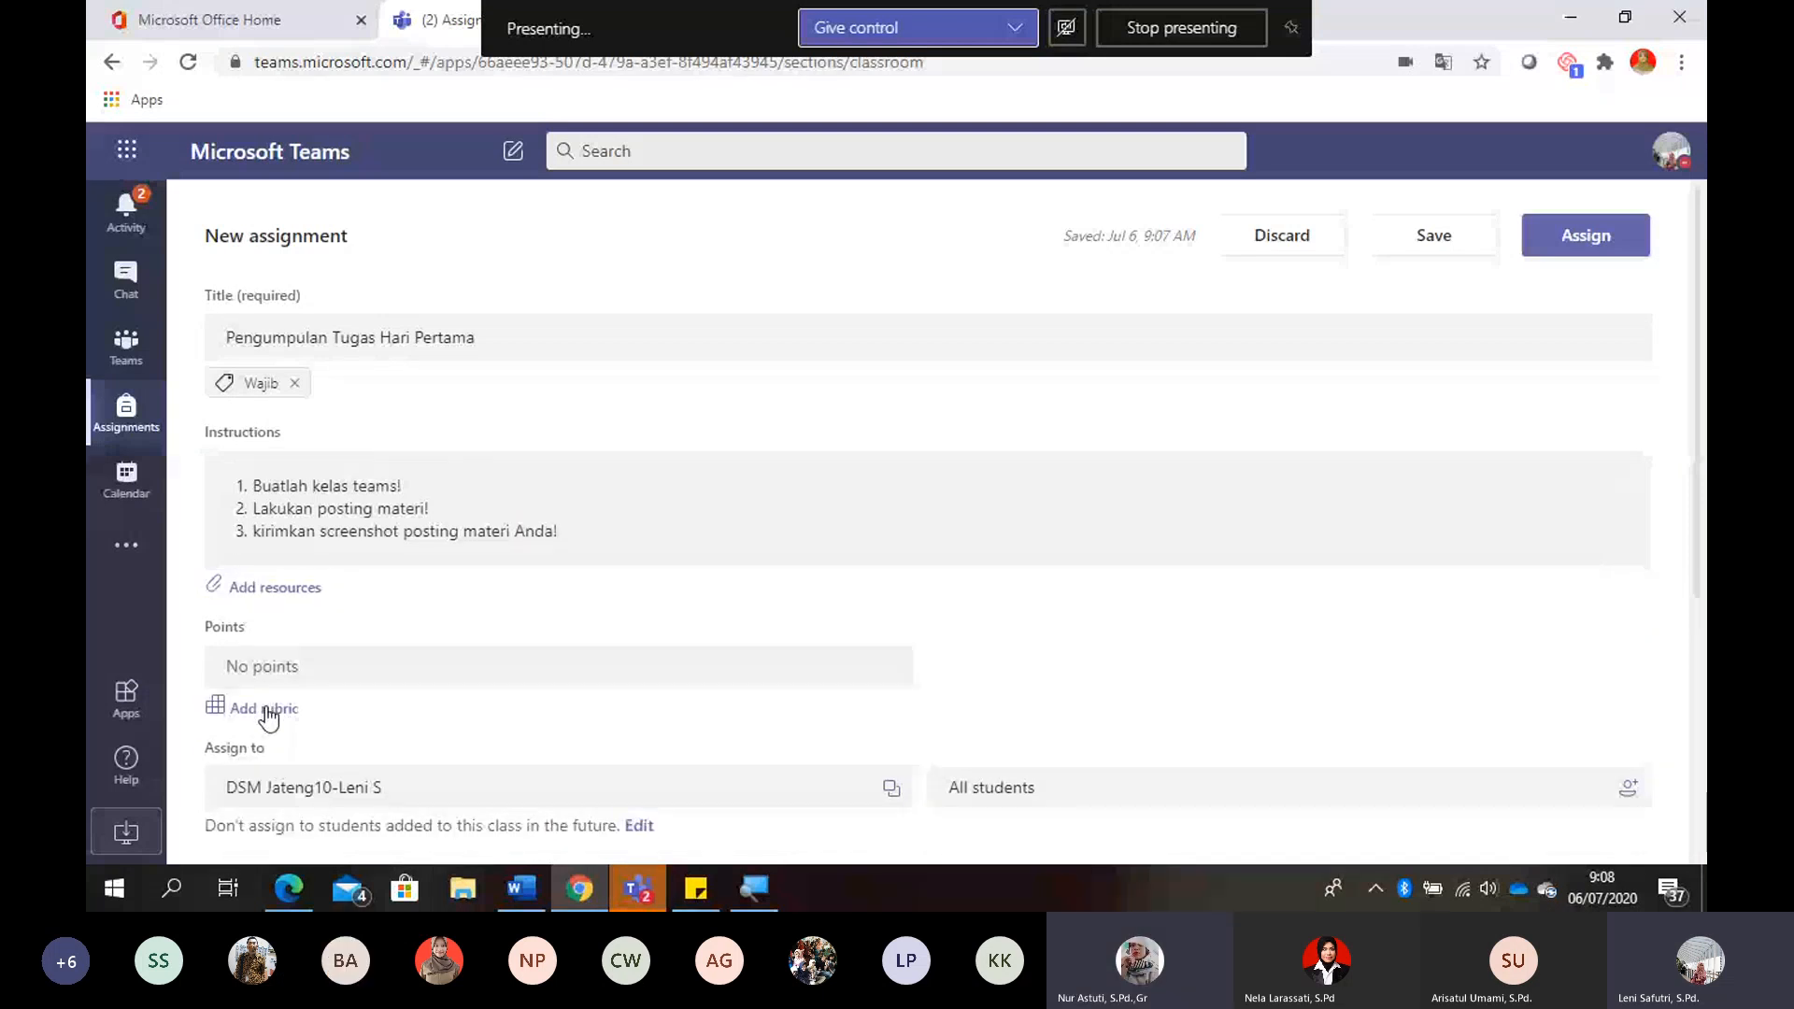
left_click(267, 710)
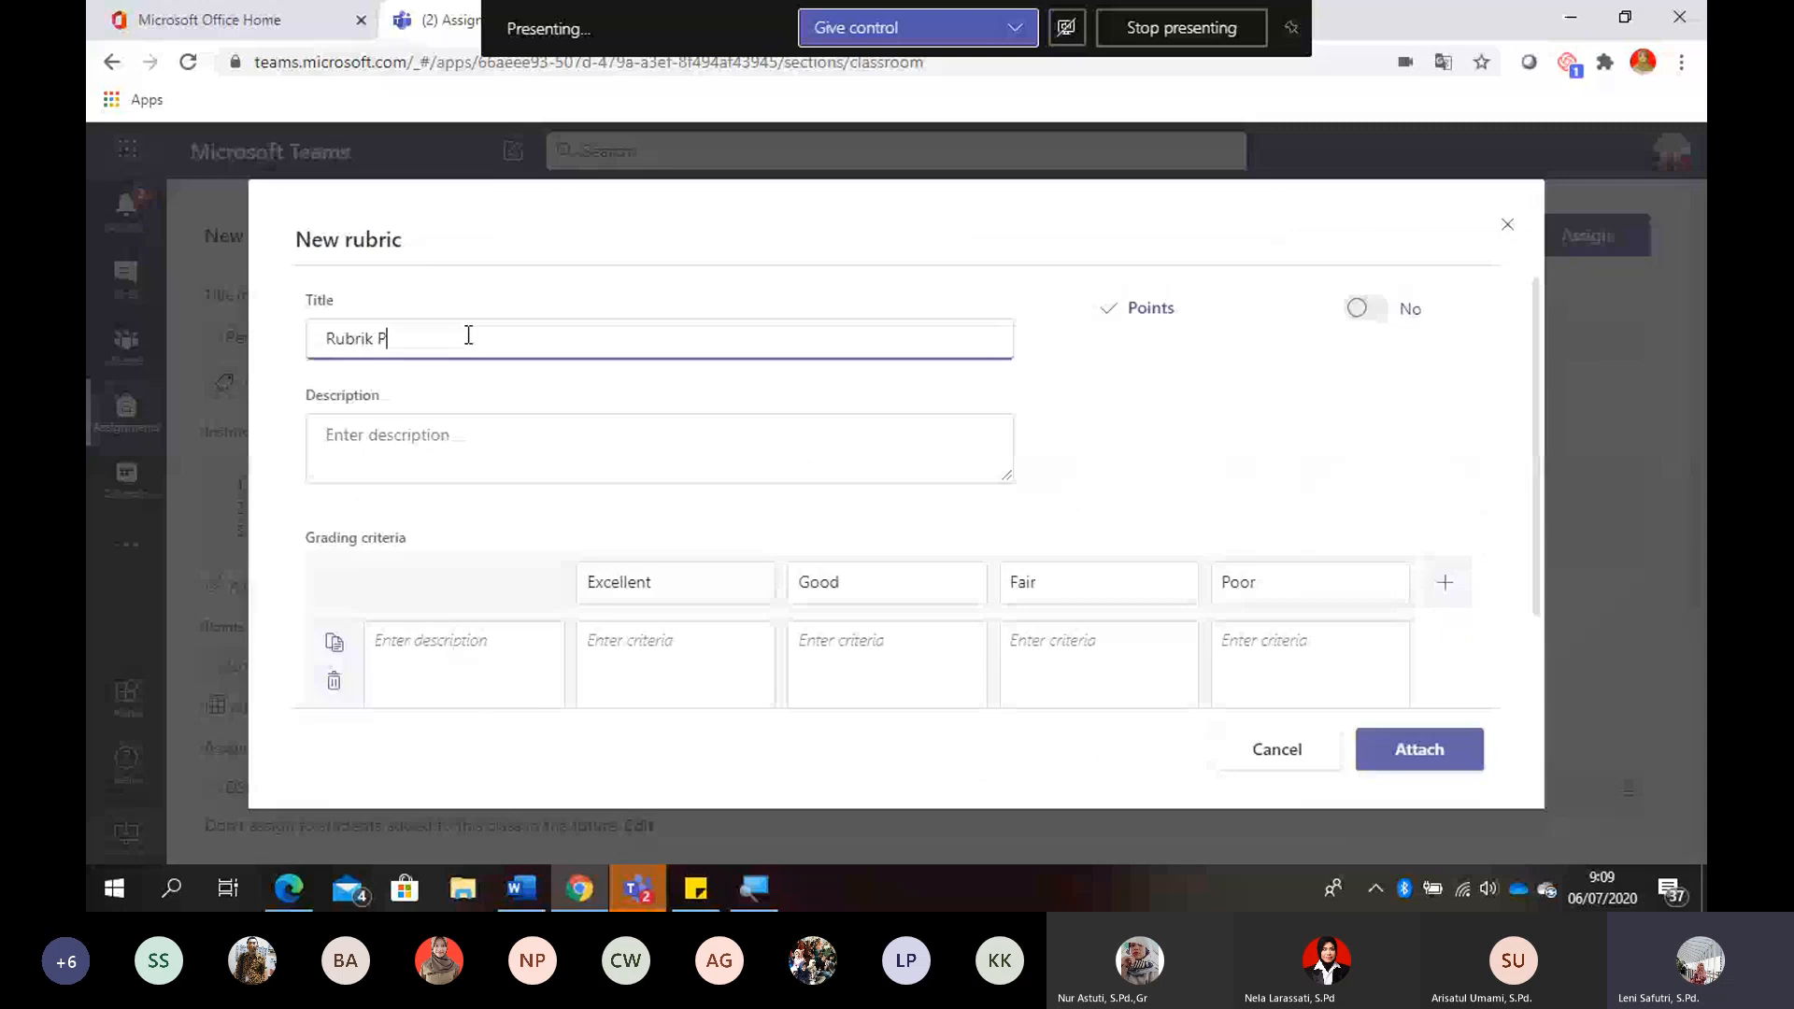
type("osting Mater")
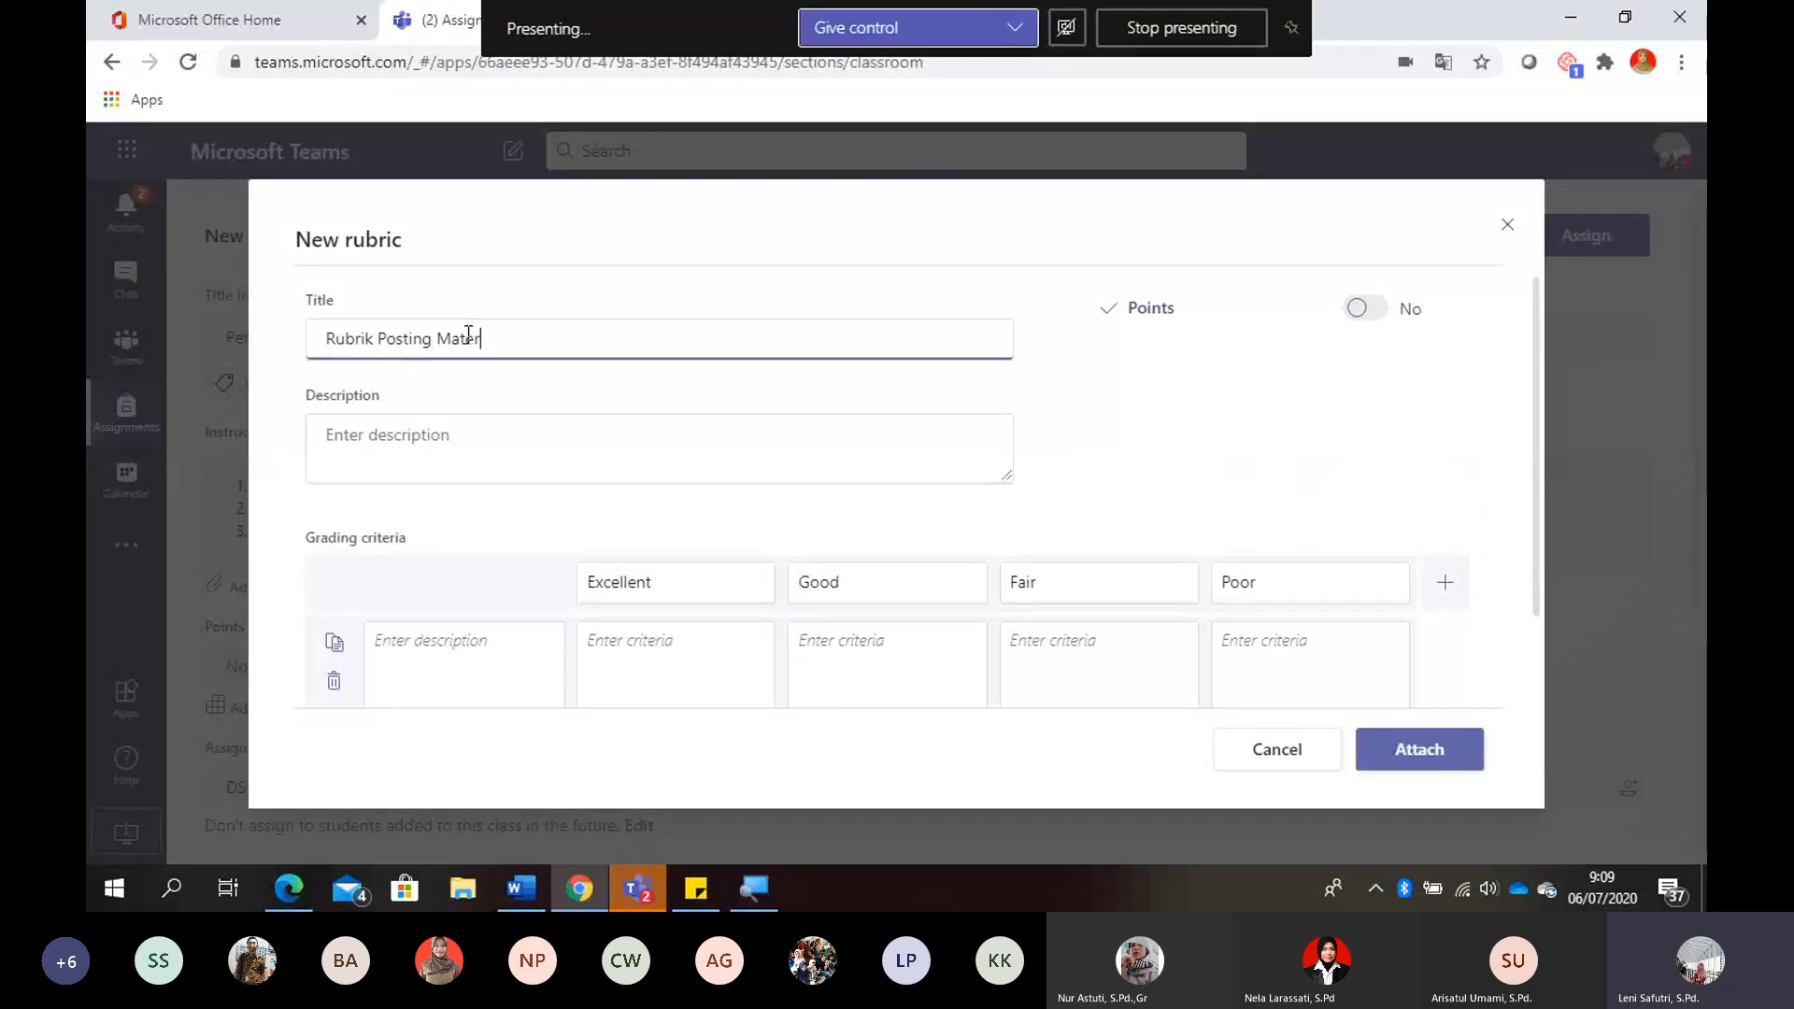
type("i")
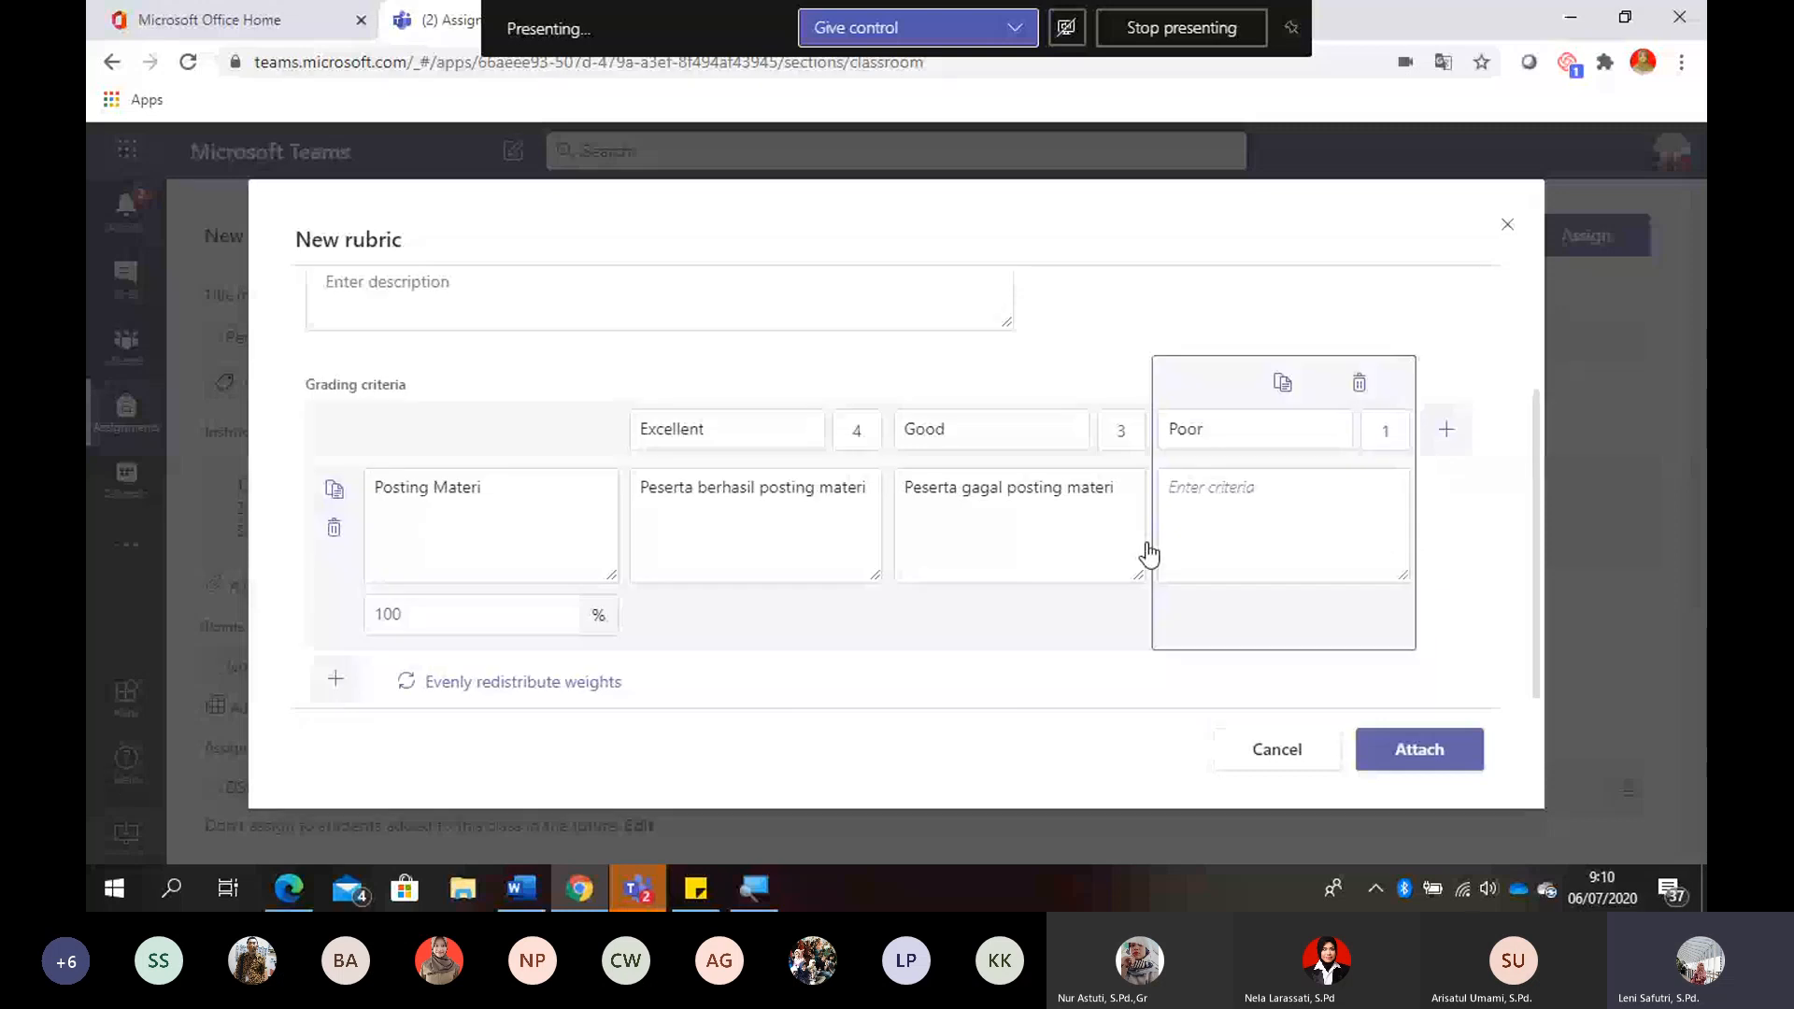
- Remove the Poor level from the rubric's grading criteria and set the Good level's points to 1
left_click(1358, 385)
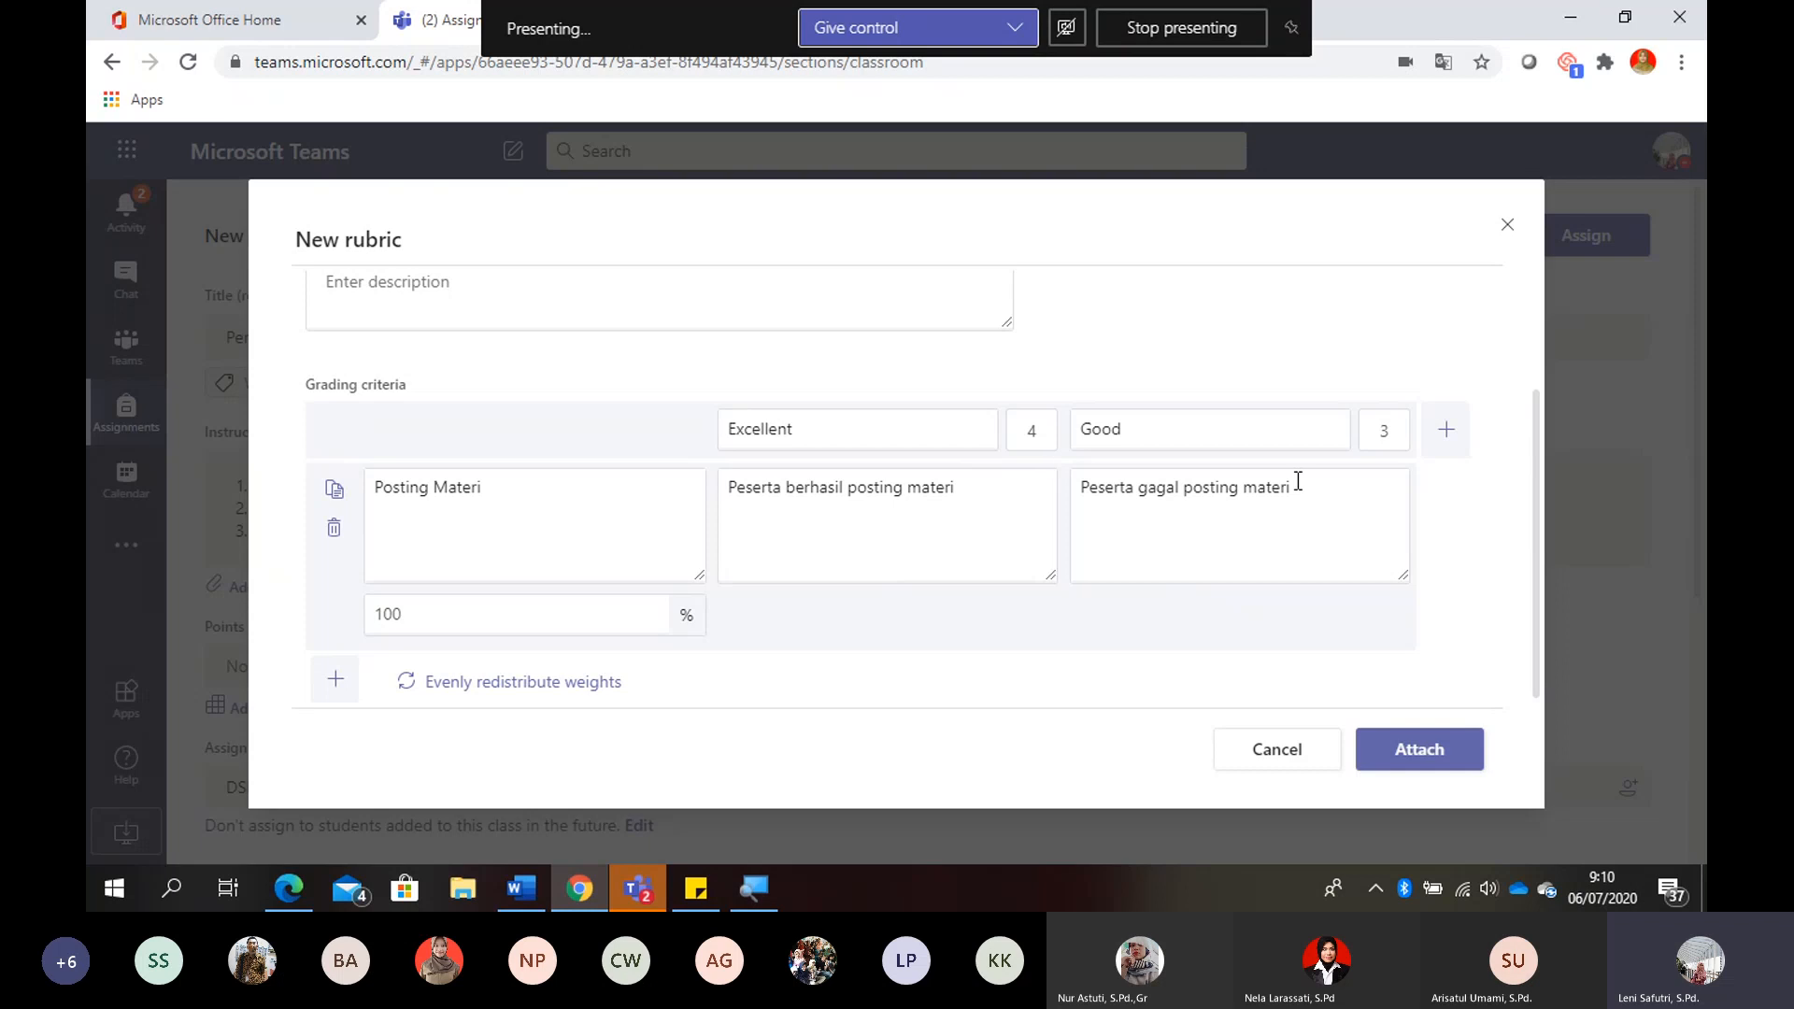
left_click(1394, 427)
key("BackSpace")
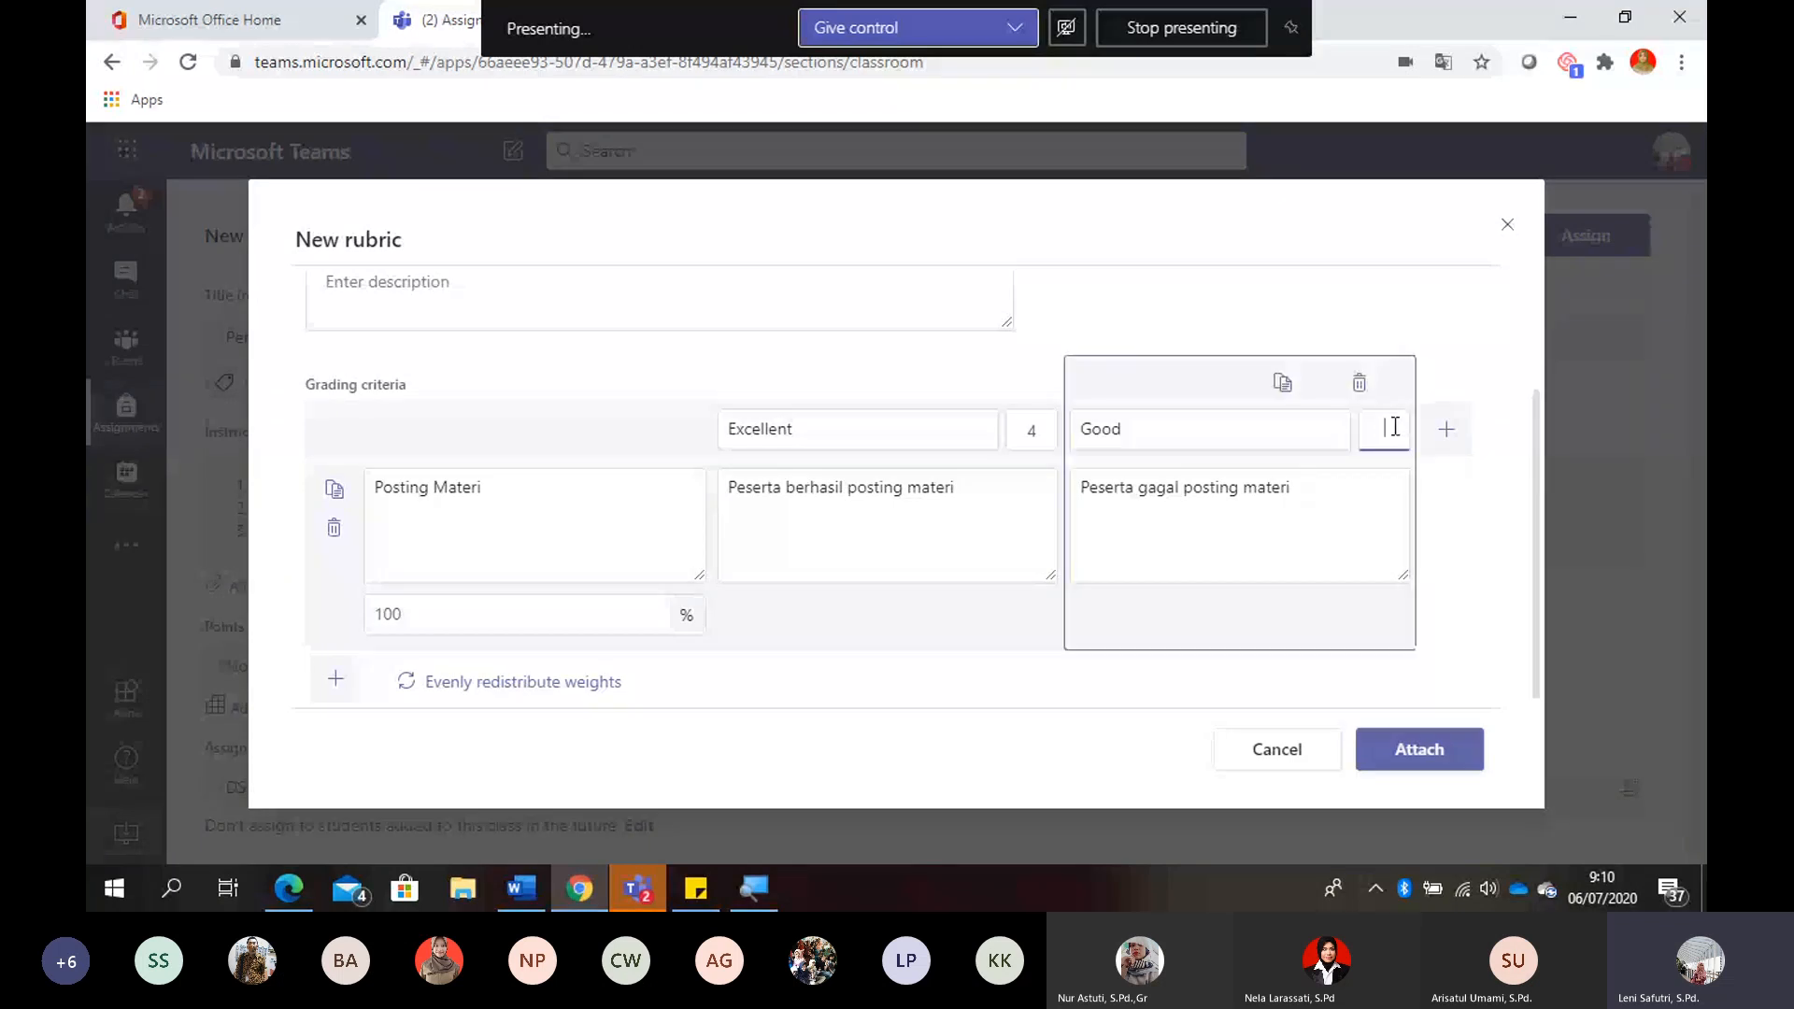
type("1")
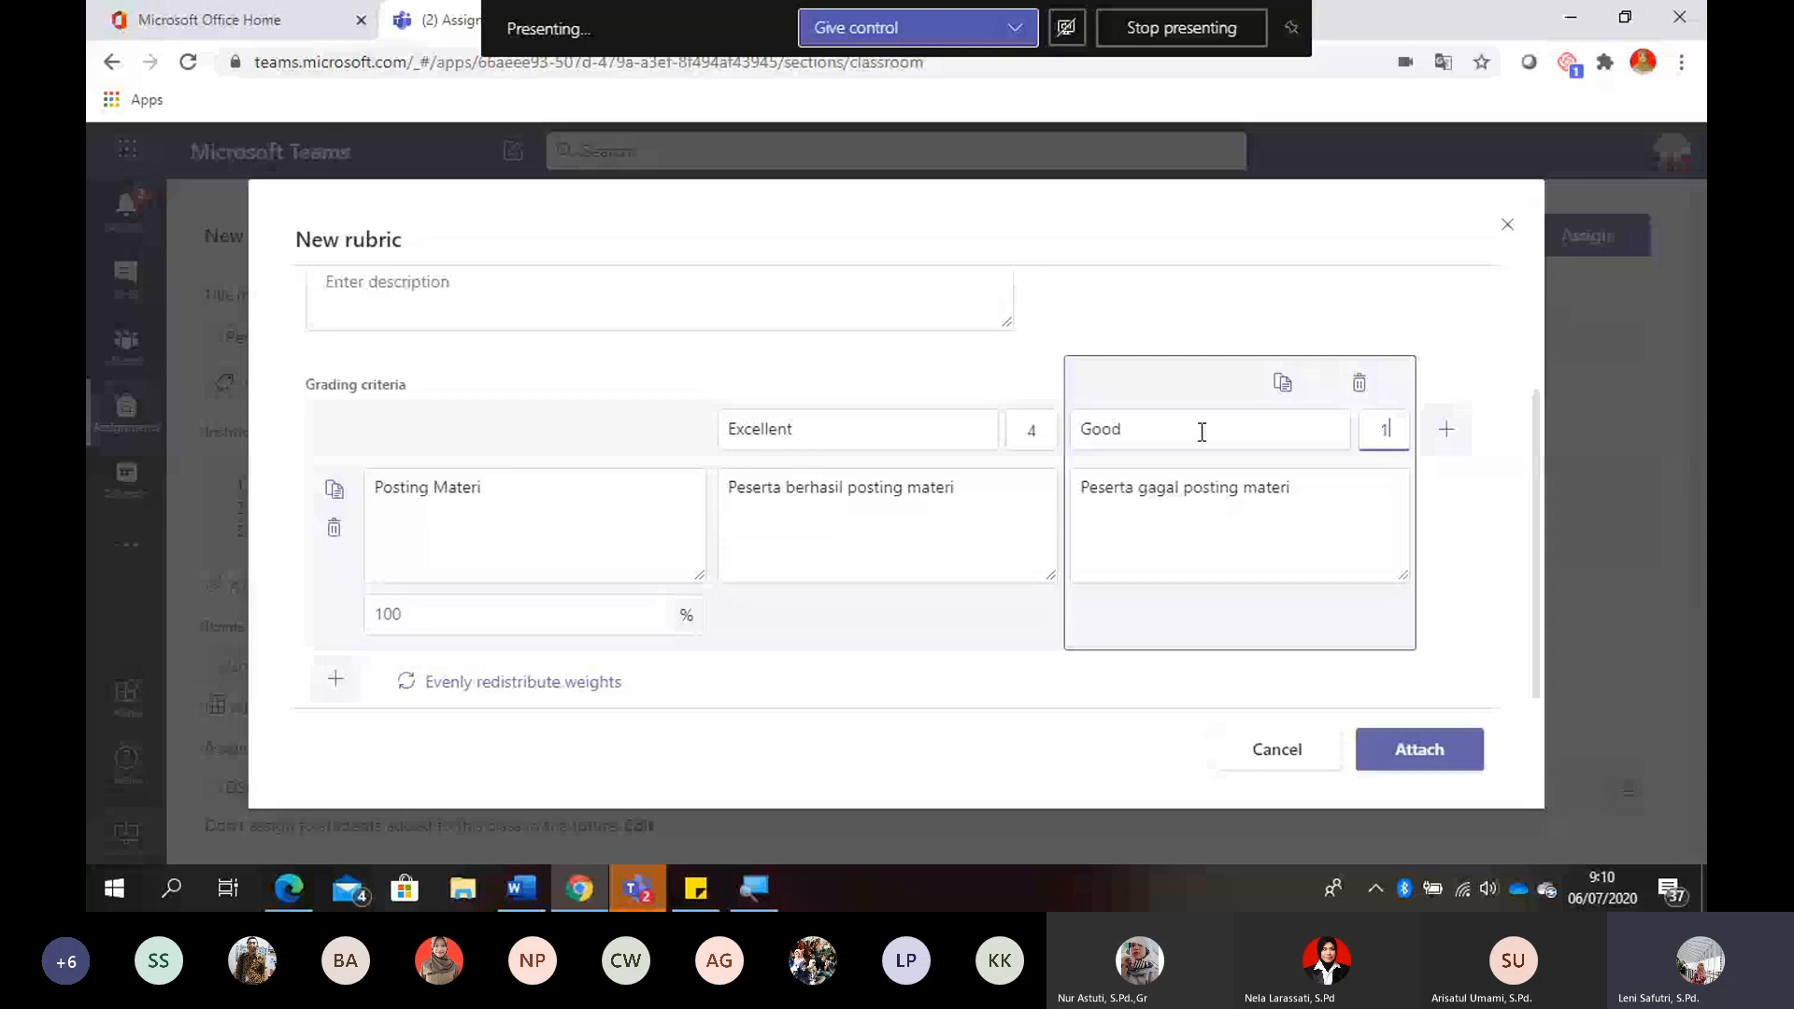
- Rename the rubric's Good level as Poor and attach the rubric to the assignment
left_click(1156, 432)
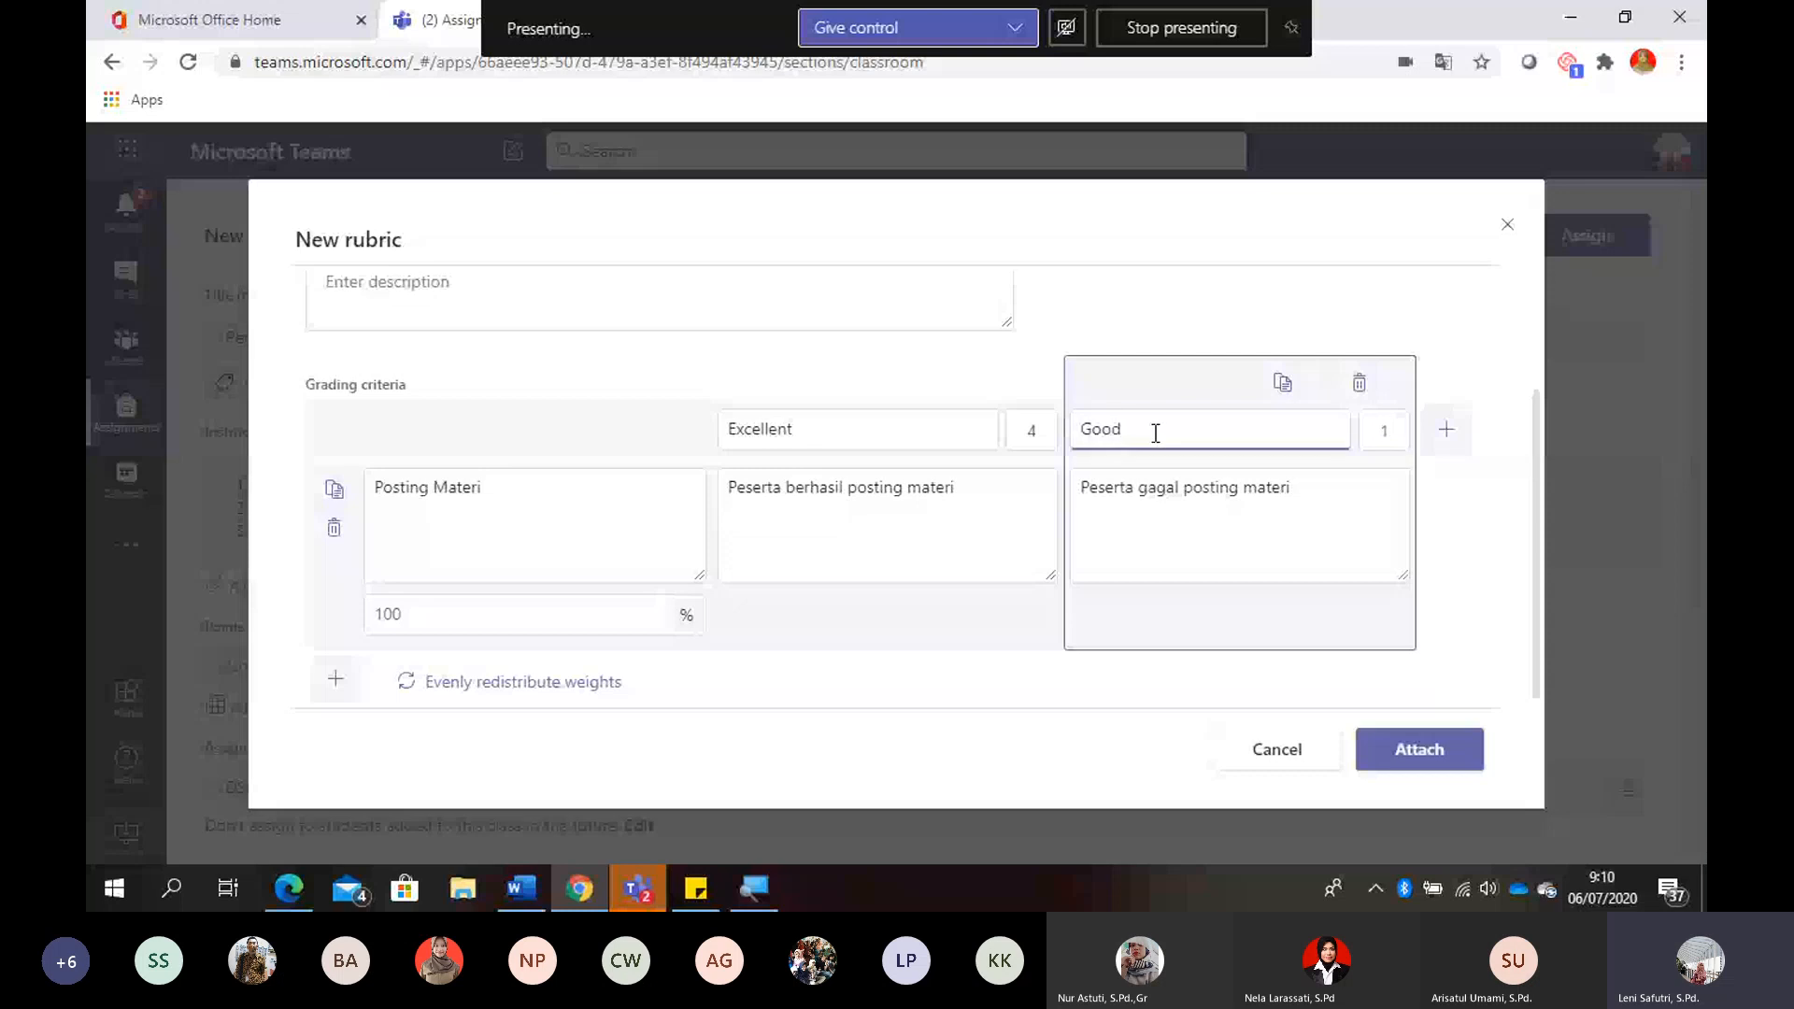
key("BackSpace")
key("BackSpace")
key("BackSpace")
key("BackSpace")
type("Poor")
left_click(952, 665)
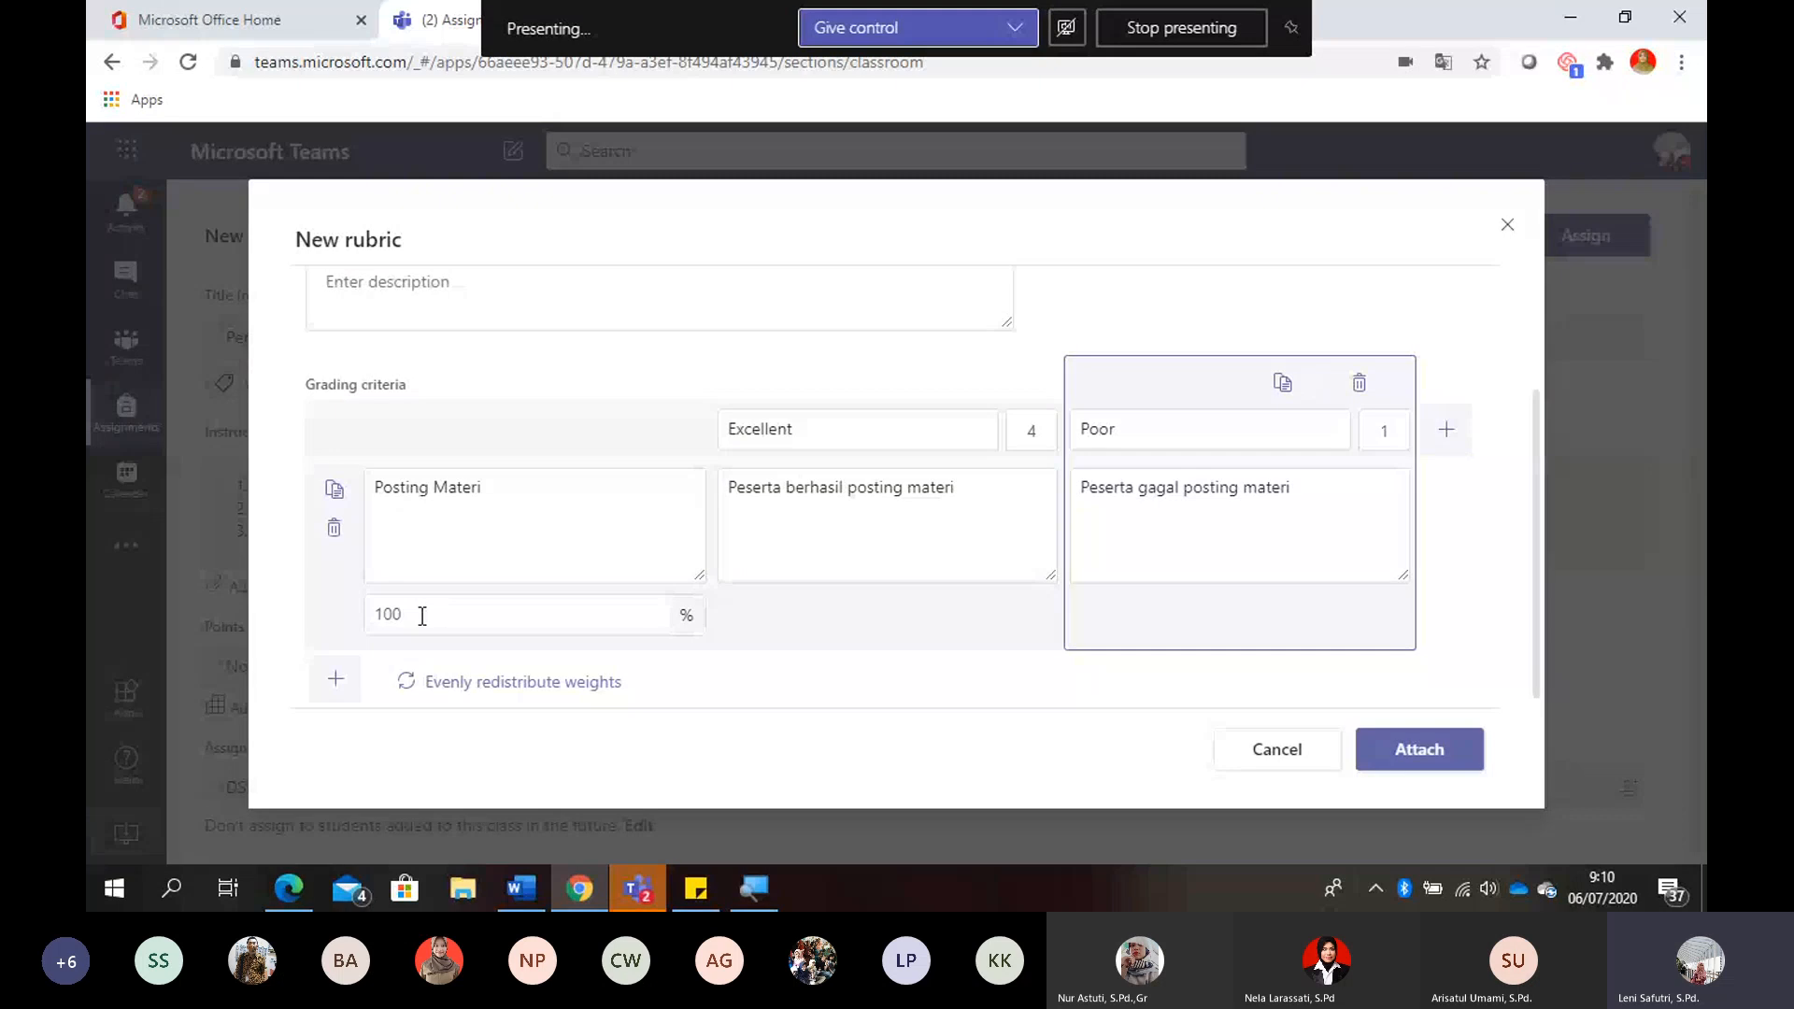
left_click(1439, 751)
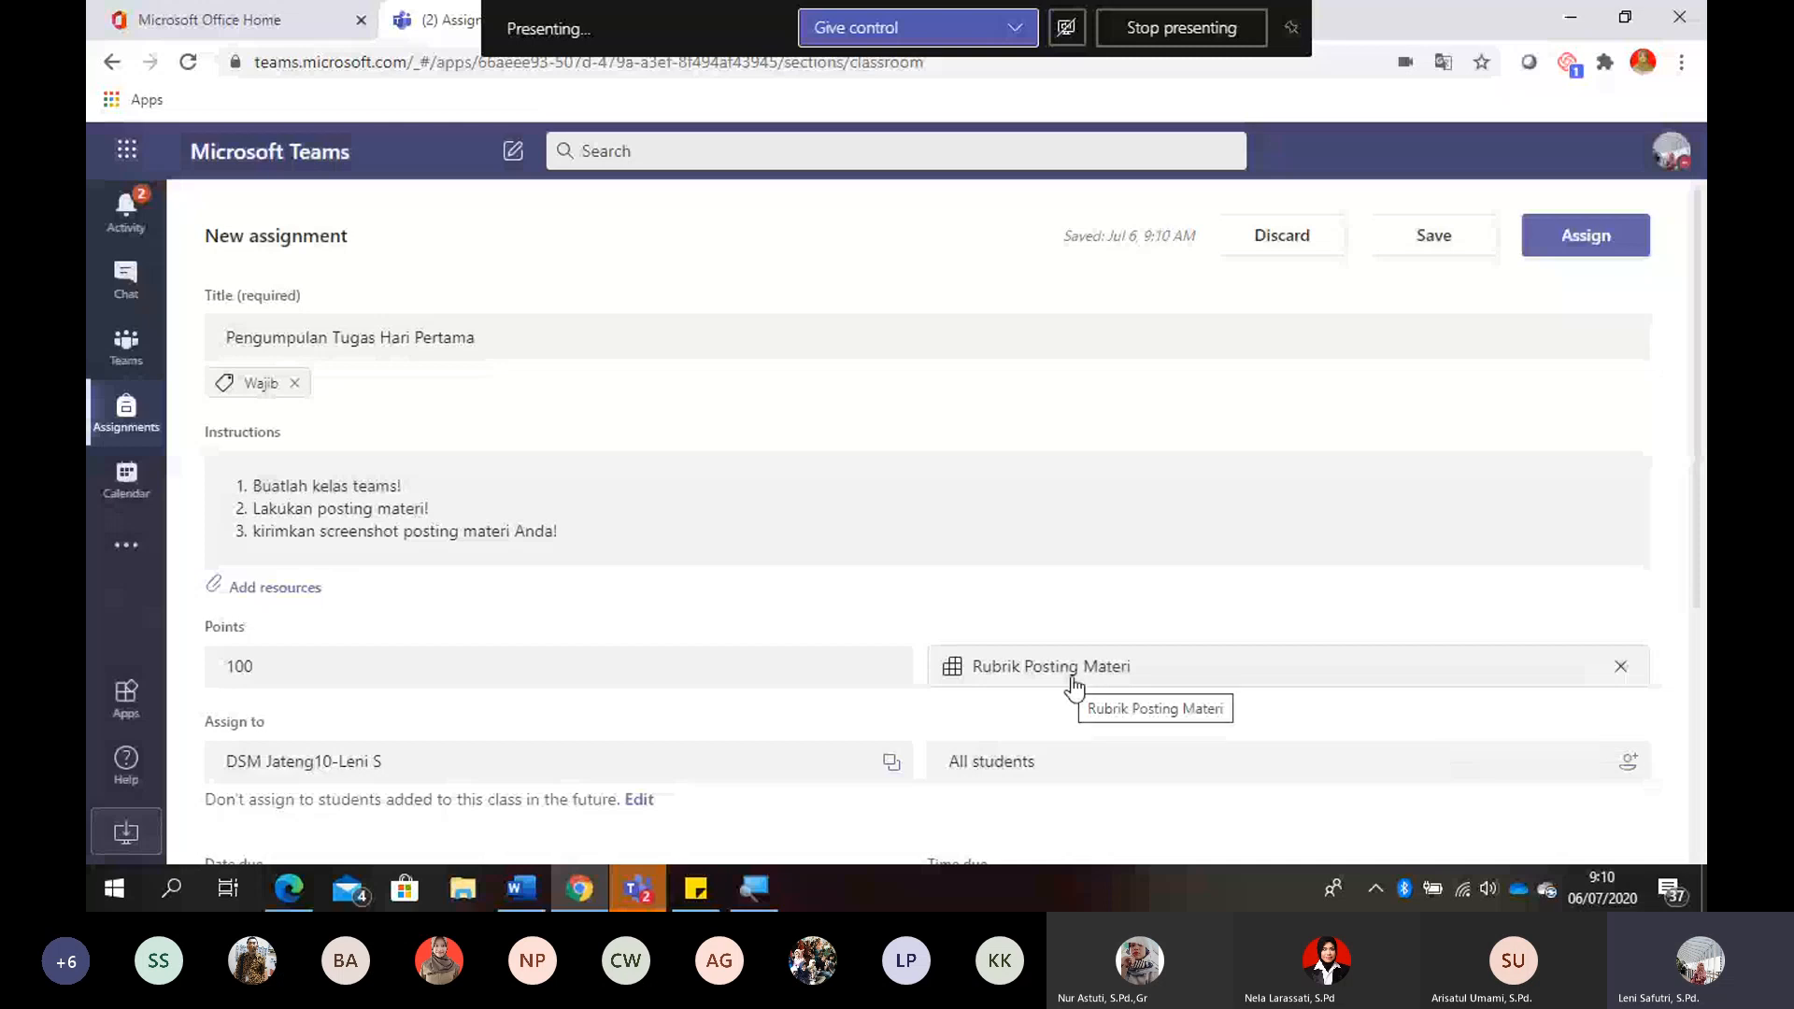
key("super+plus")
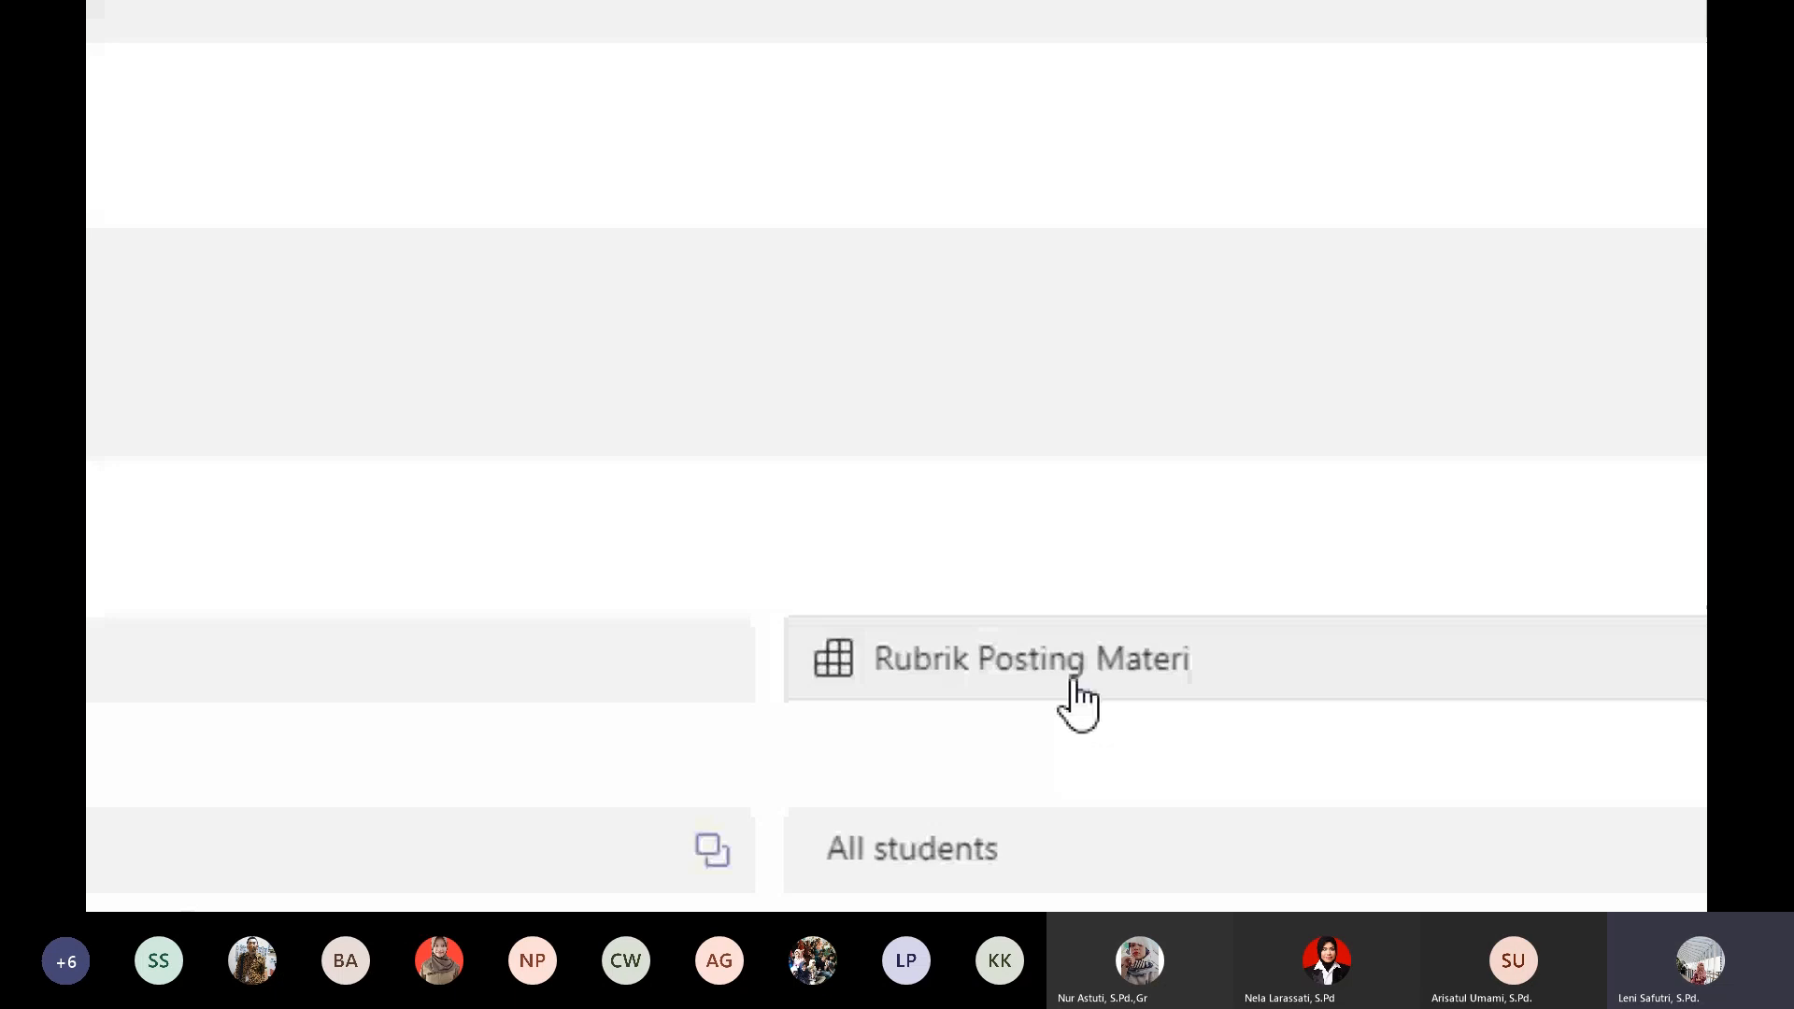
key("super+minus")
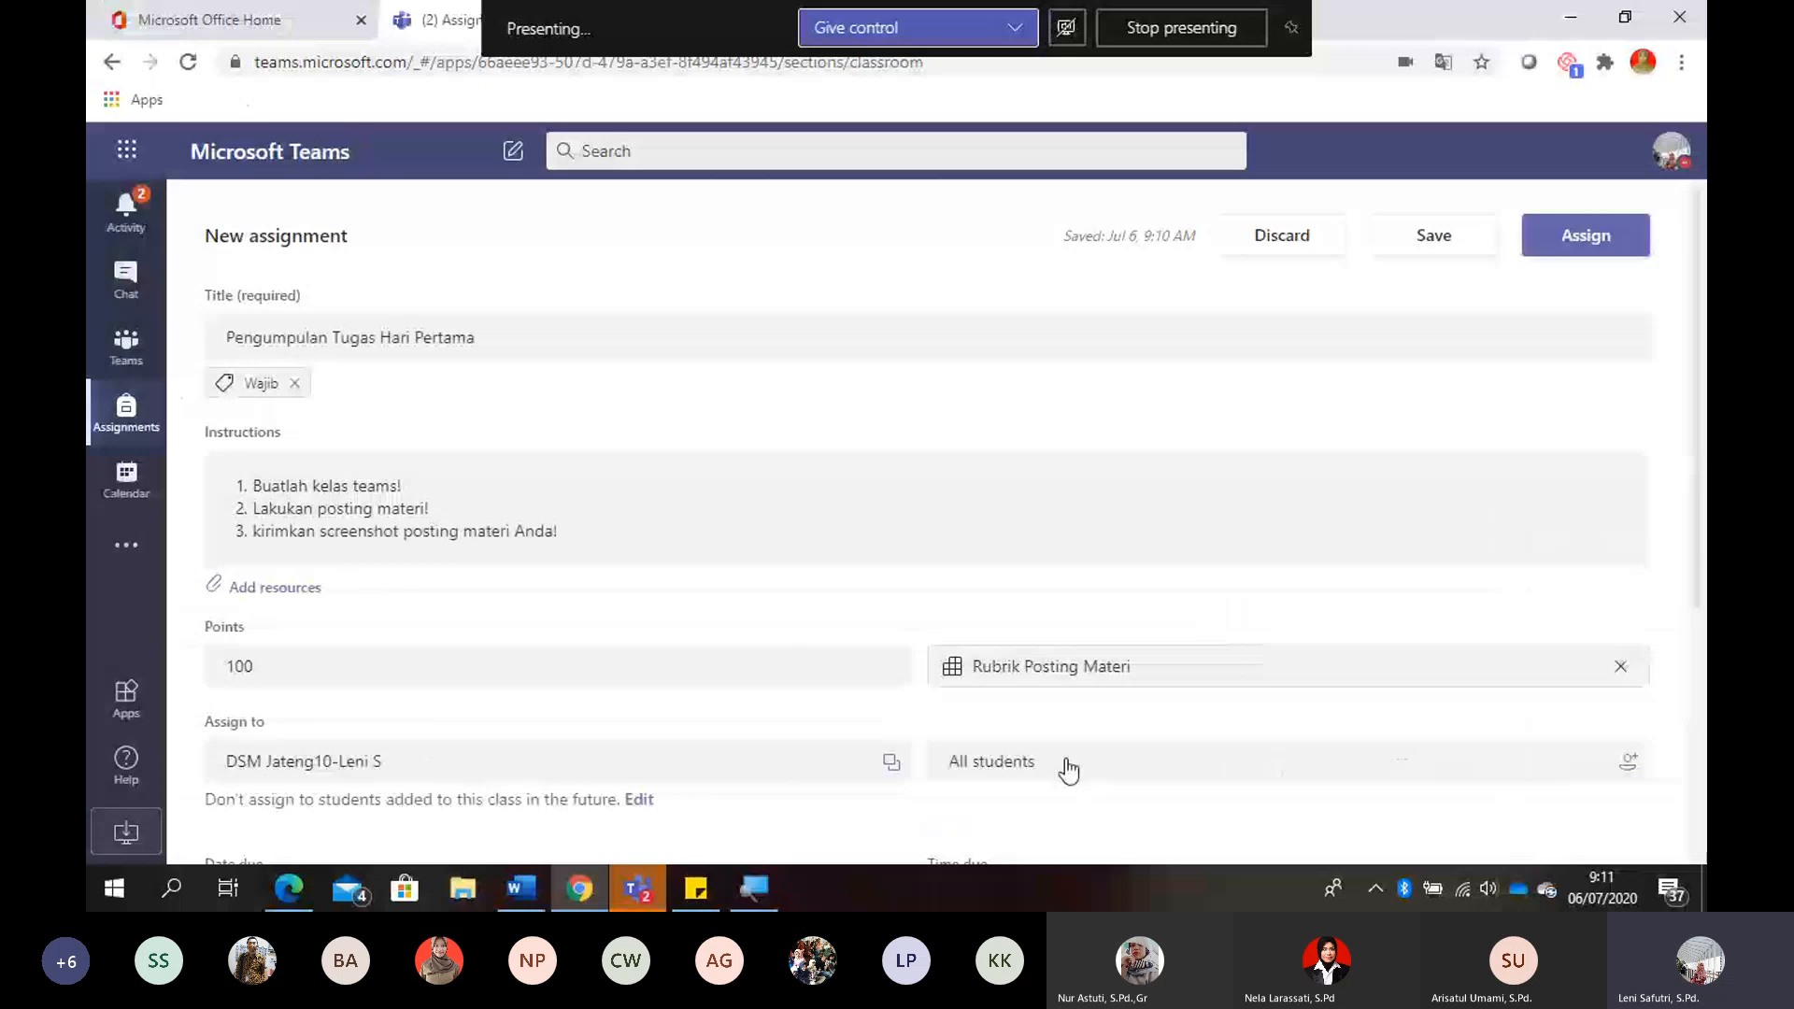
- Change the student assignment settings to assign to all students added to this class in the future
scroll(838, 740, "down", 2)
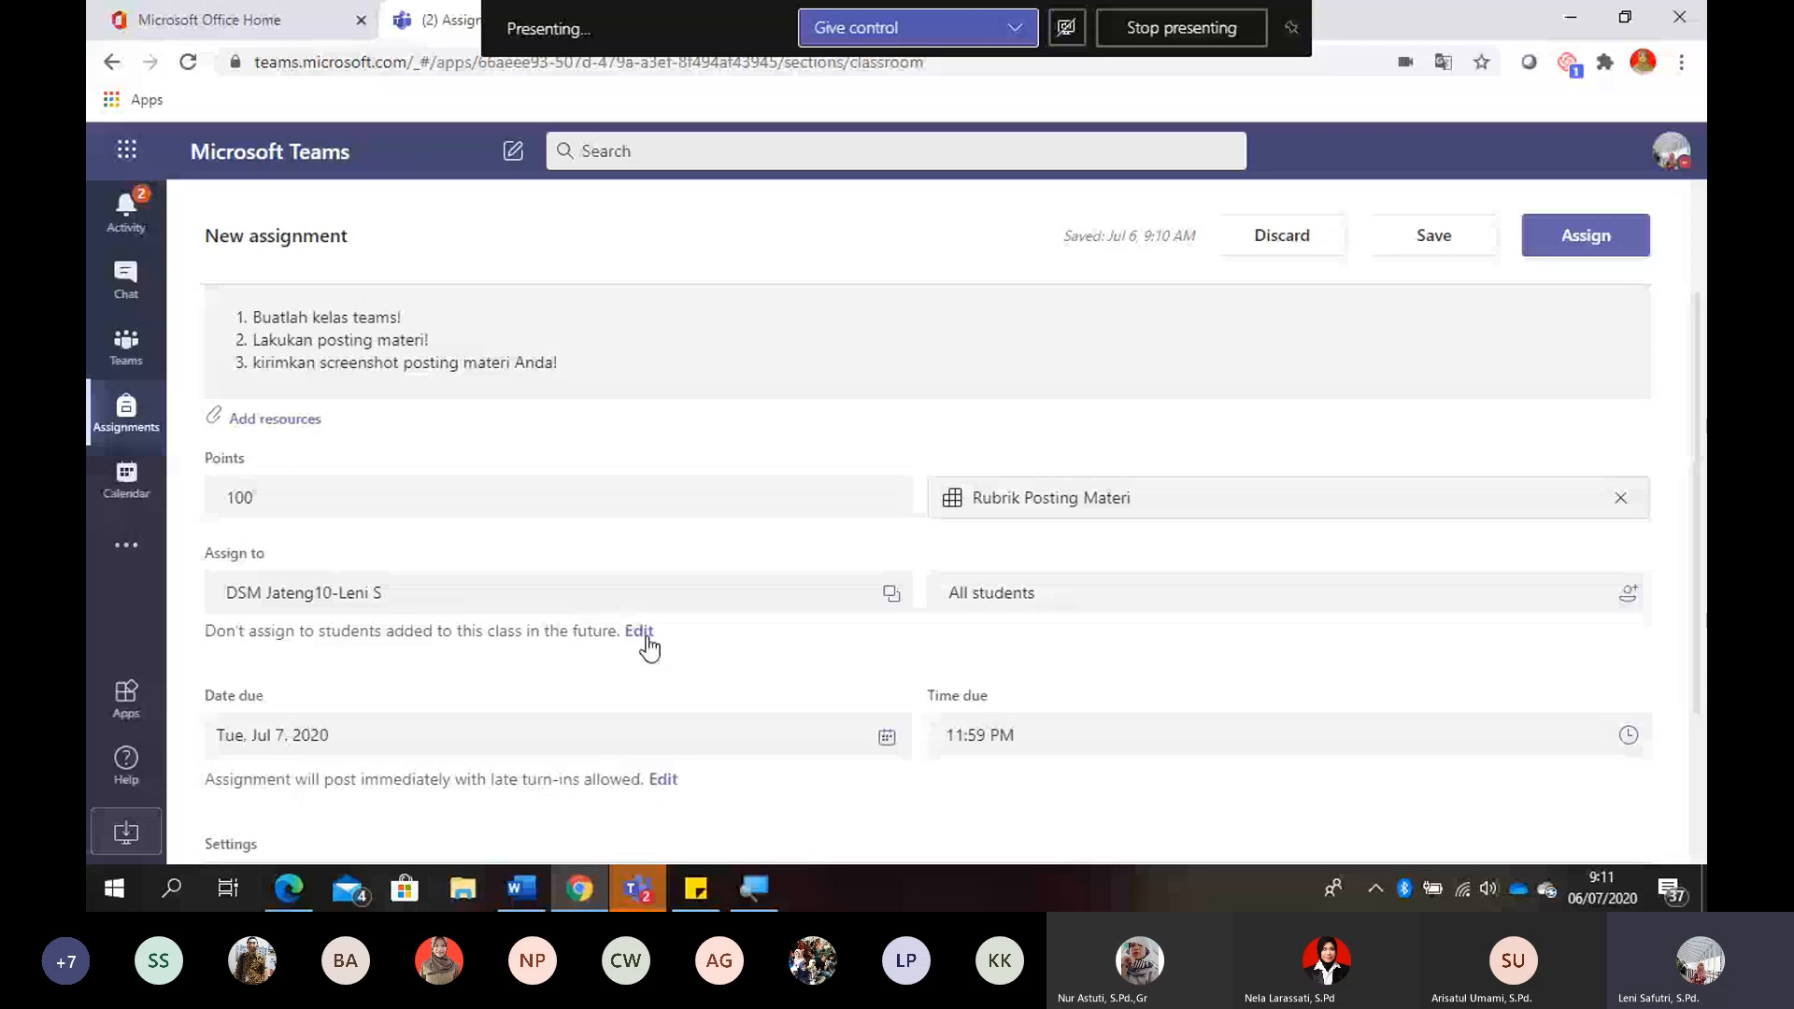
left_click(639, 631)
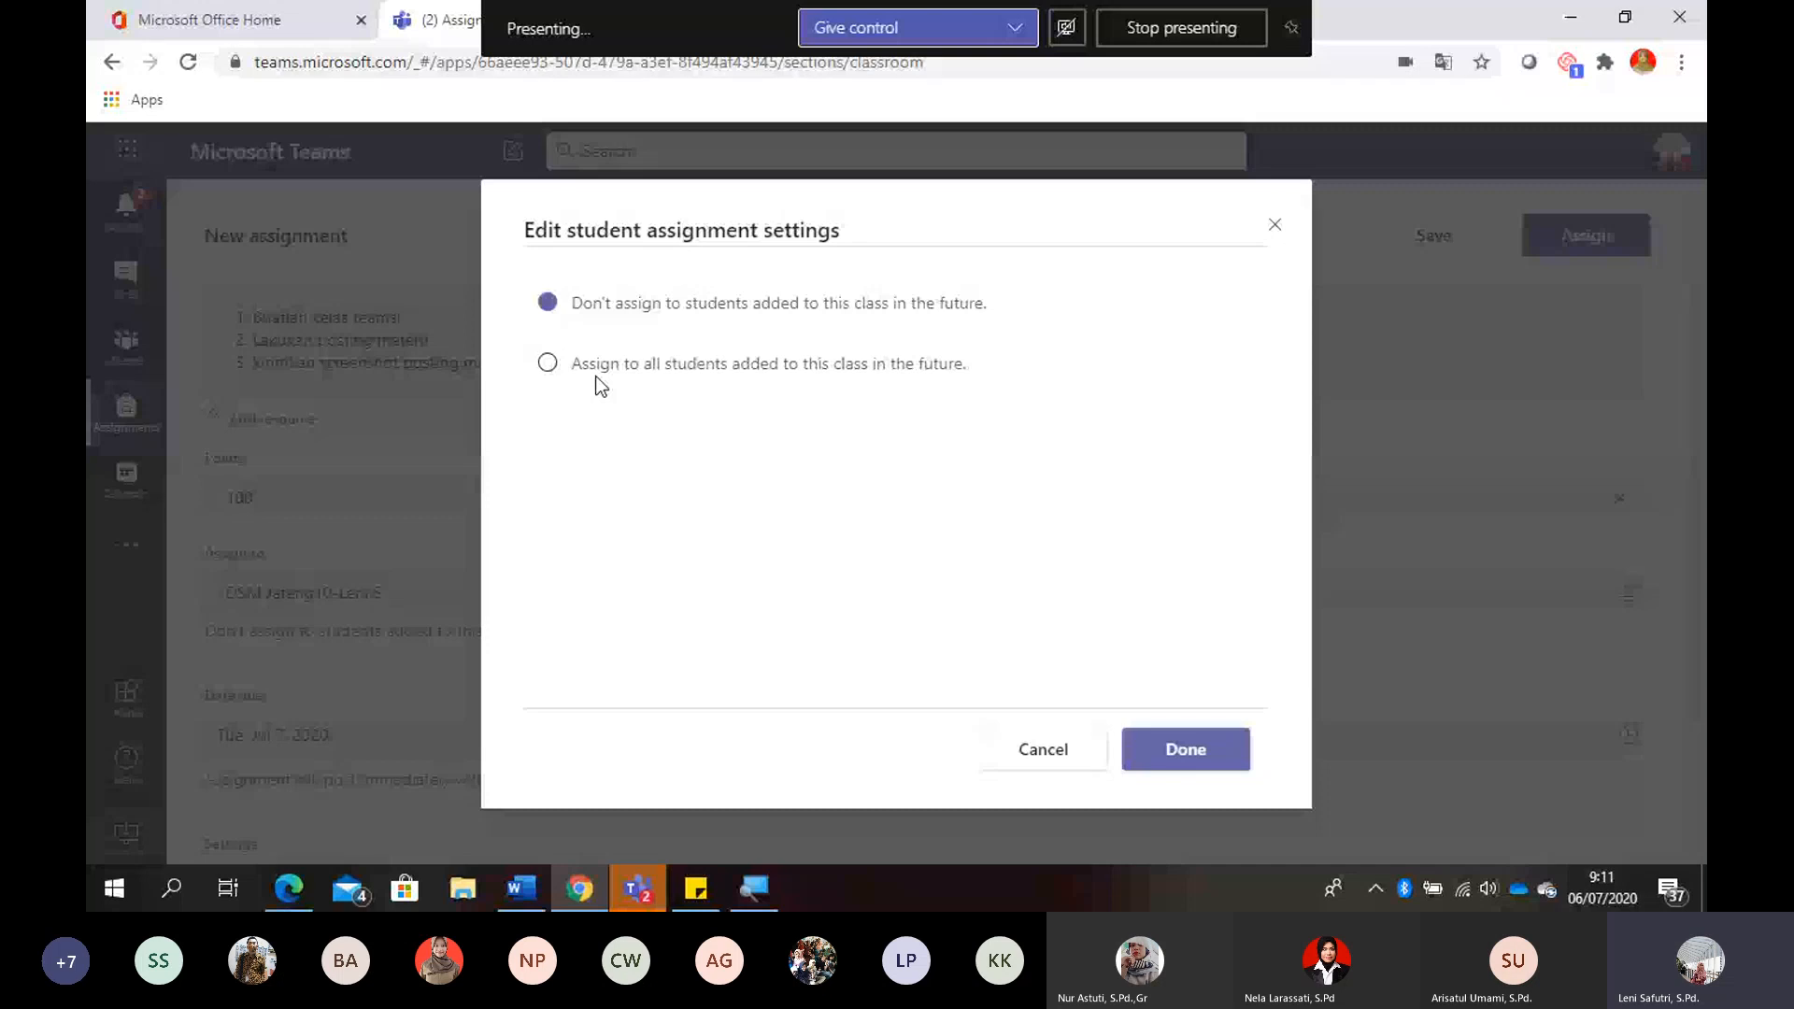
left_click(550, 363)
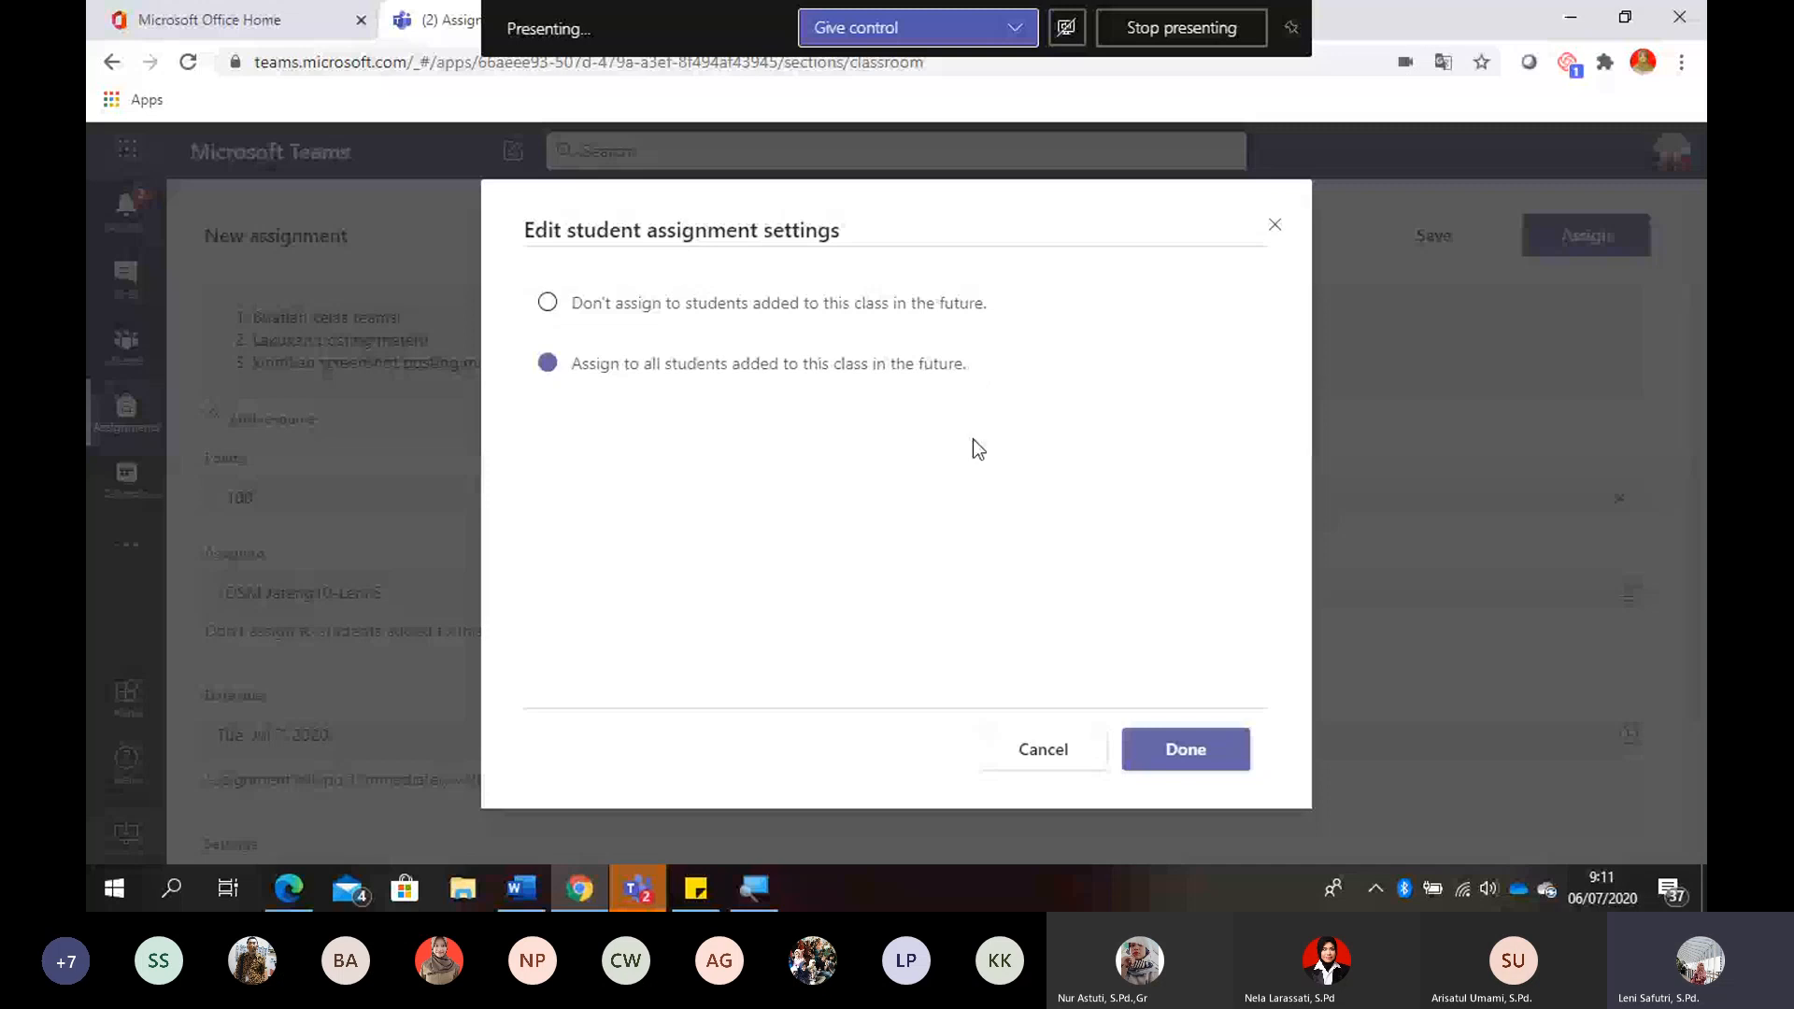
left_click(1159, 753)
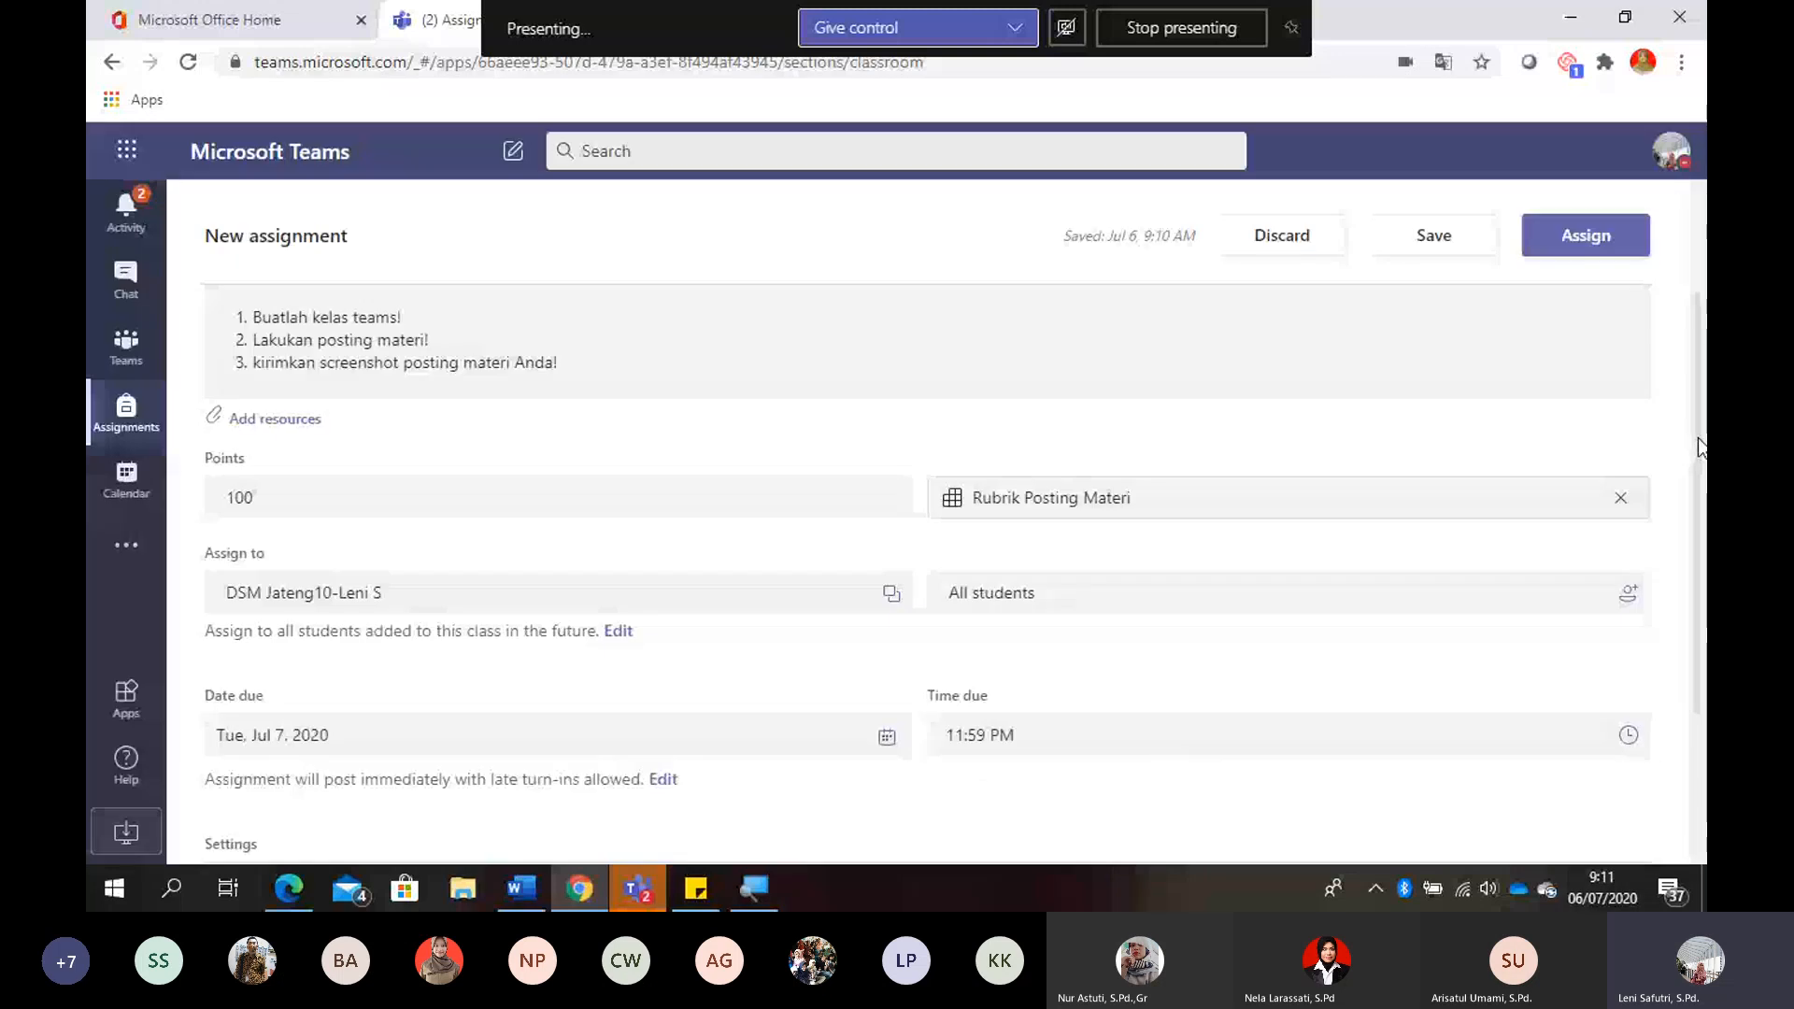
- Set the assignment's due date to July 13, 2020 and assign it to the class
scroll(1700, 446, "down", 2)
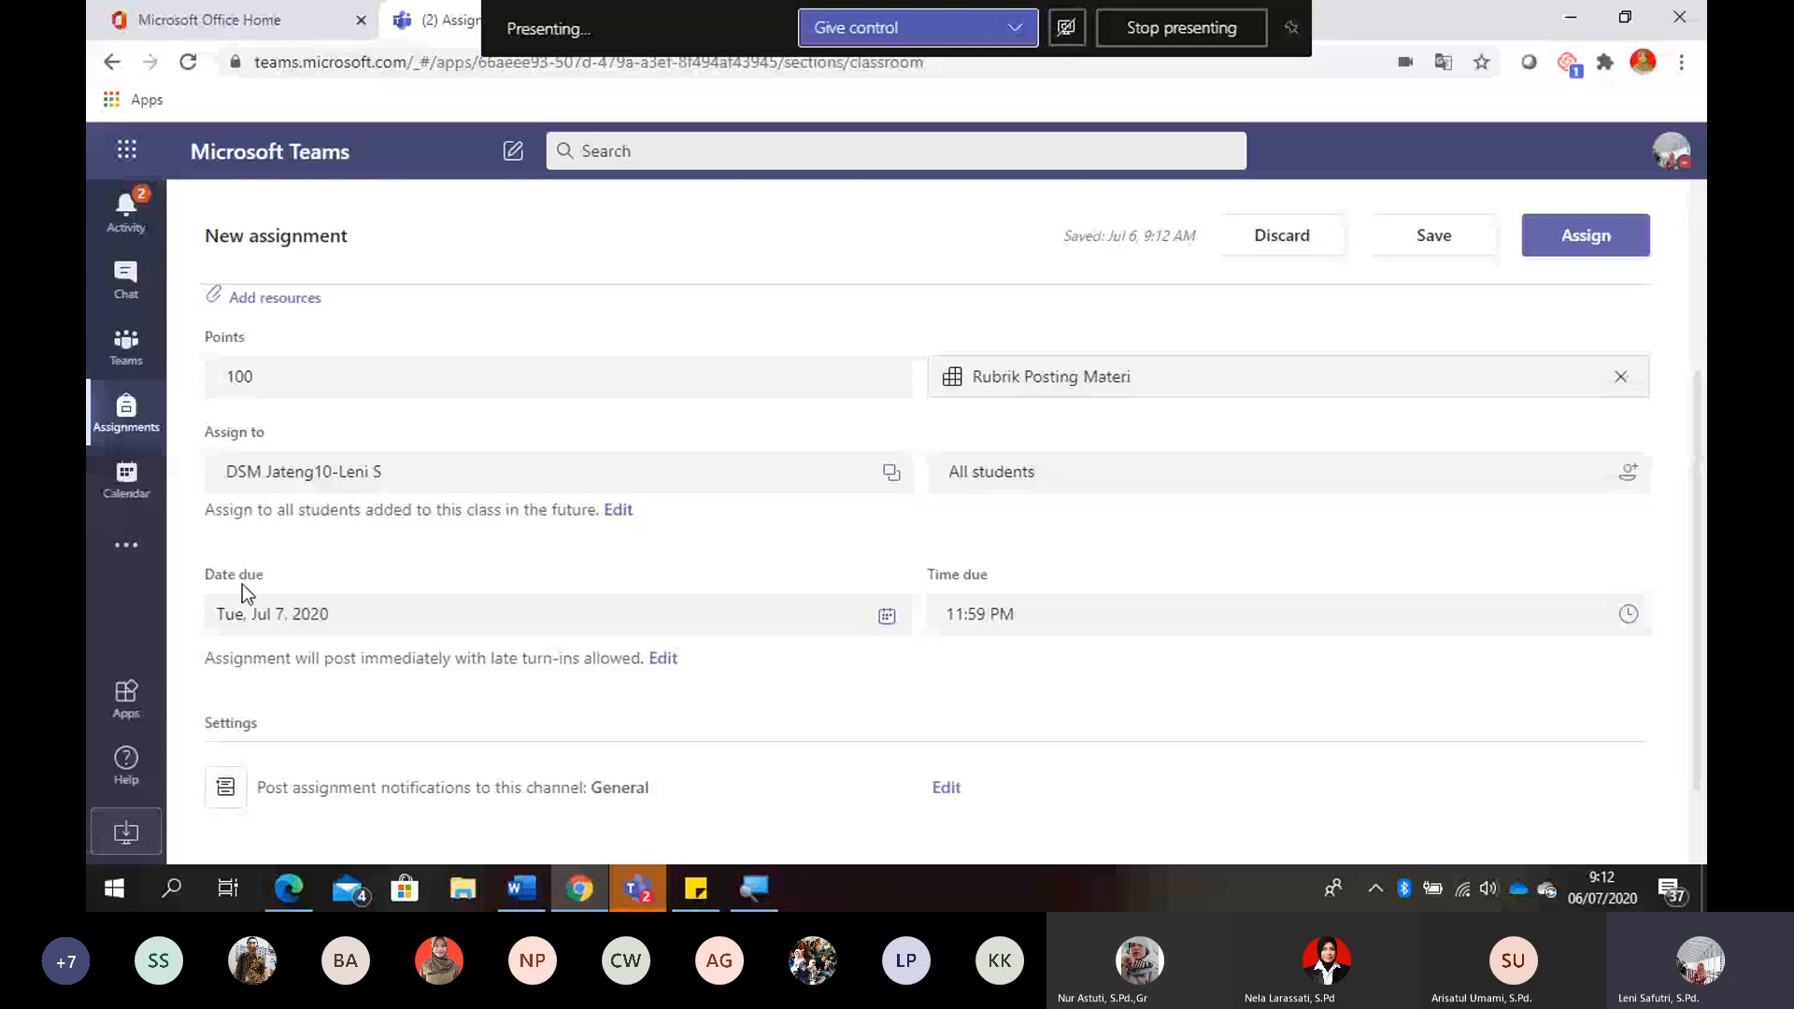
left_click(887, 618)
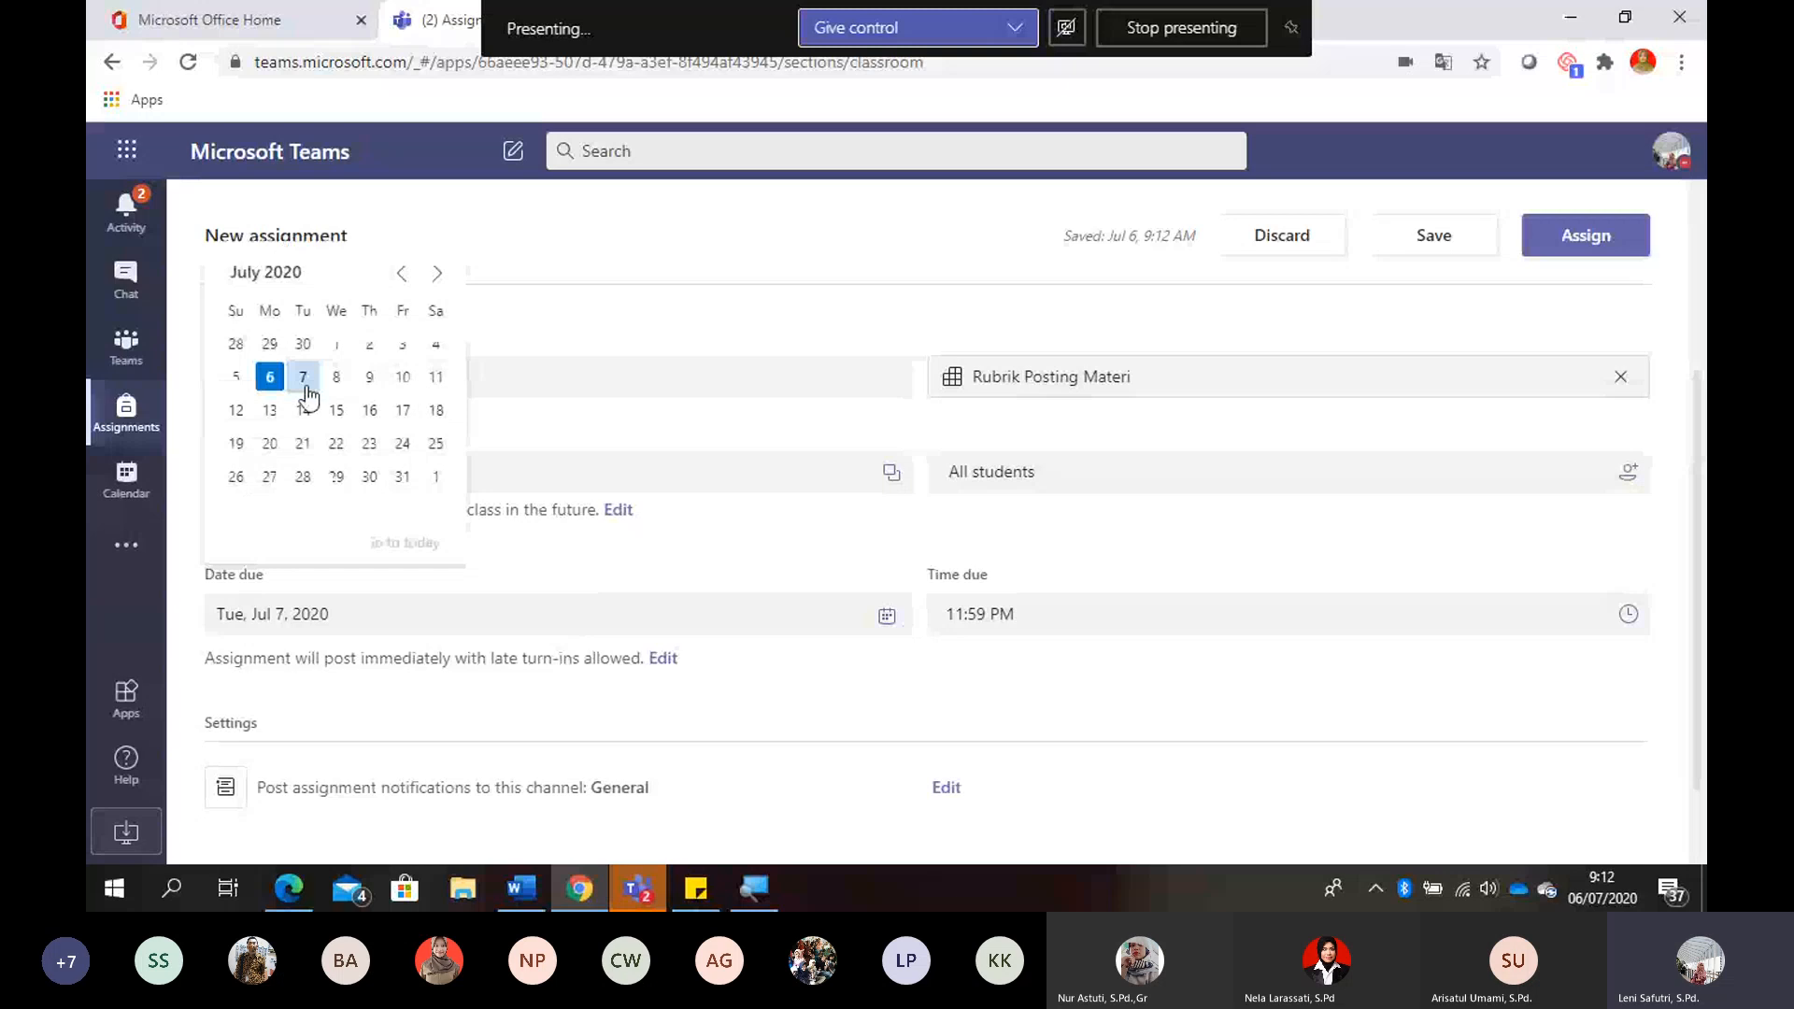
left_click(270, 411)
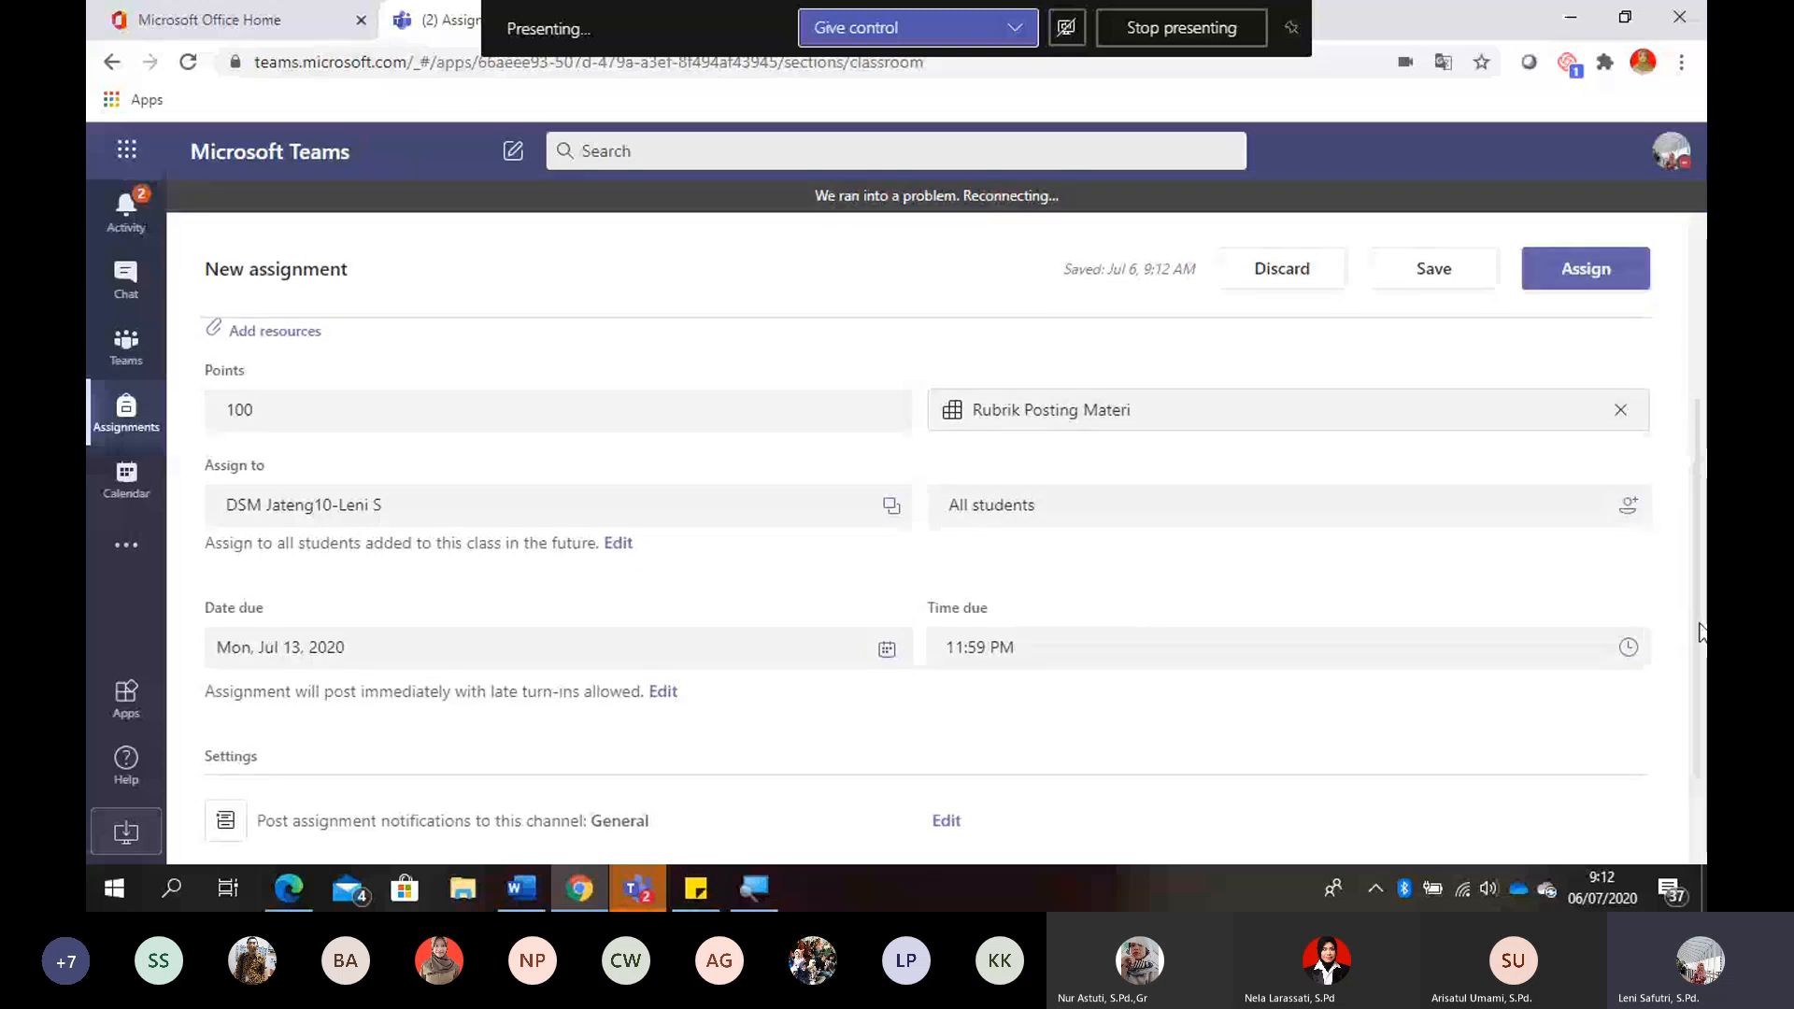
scroll(1701, 673, "down", 1)
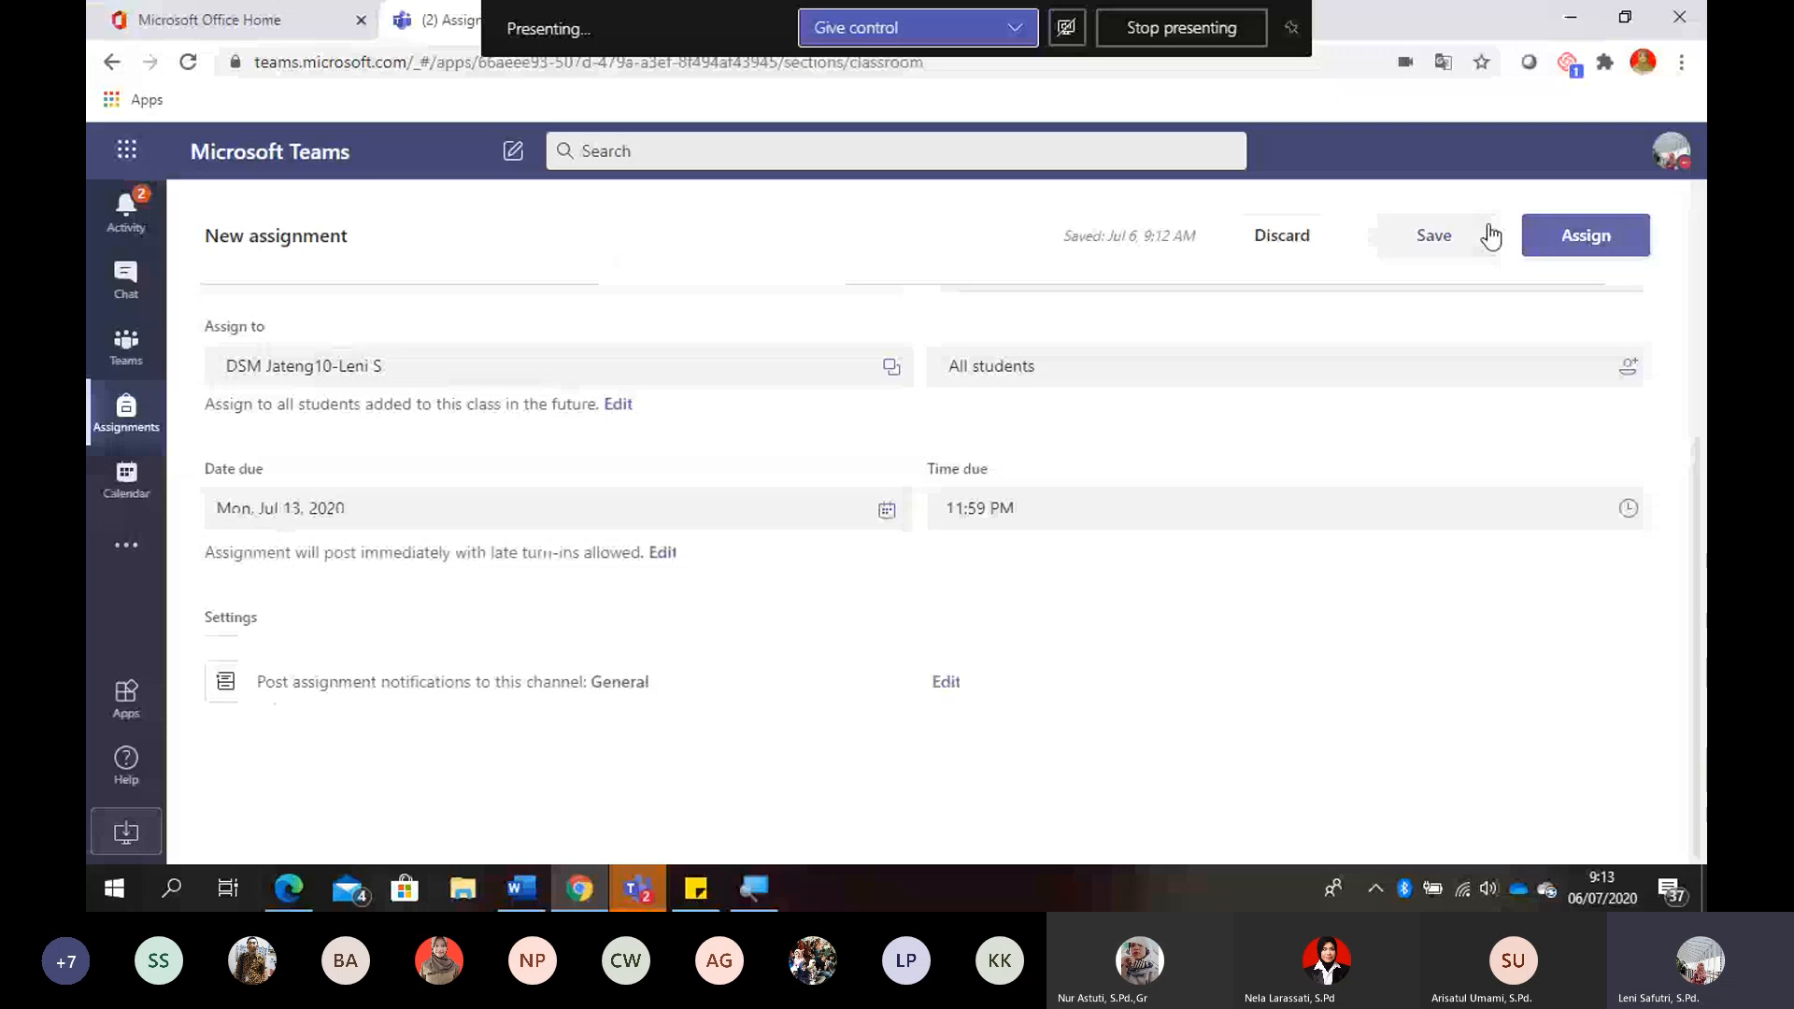
left_click(1567, 251)
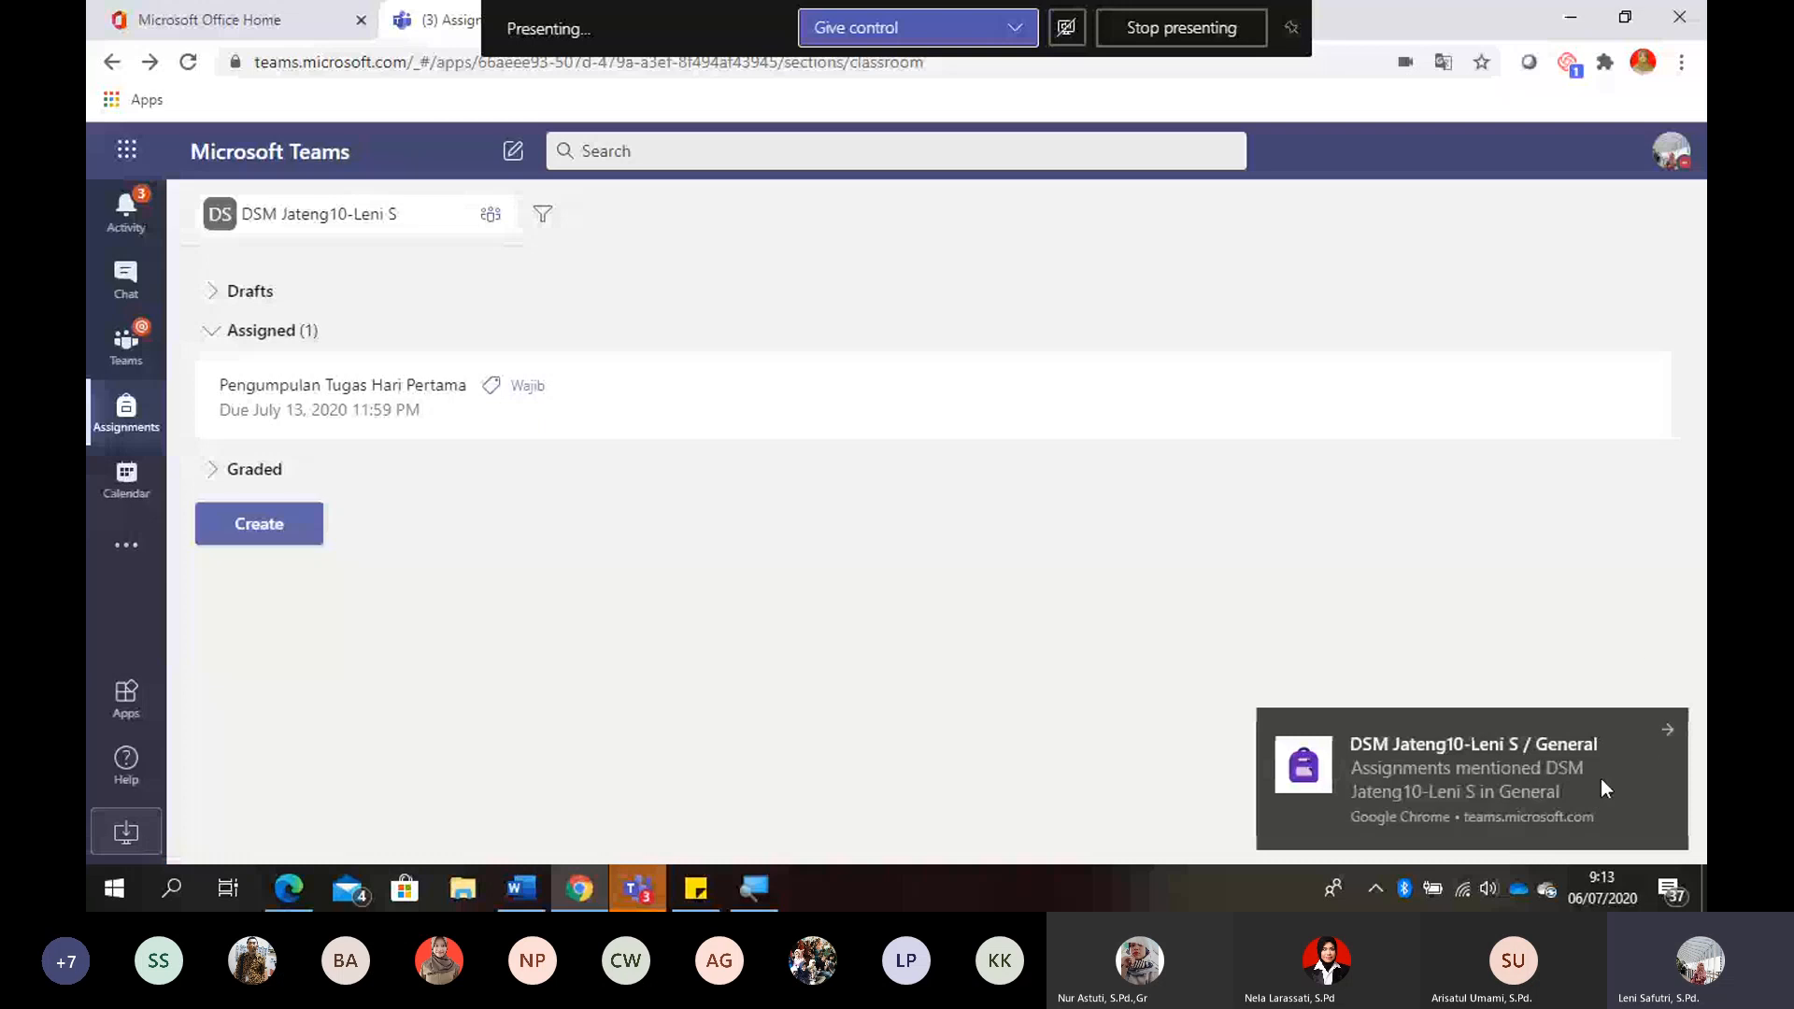
- Open the new assignment from its activity feed notification and preview it in student view
left_click(1667, 730)
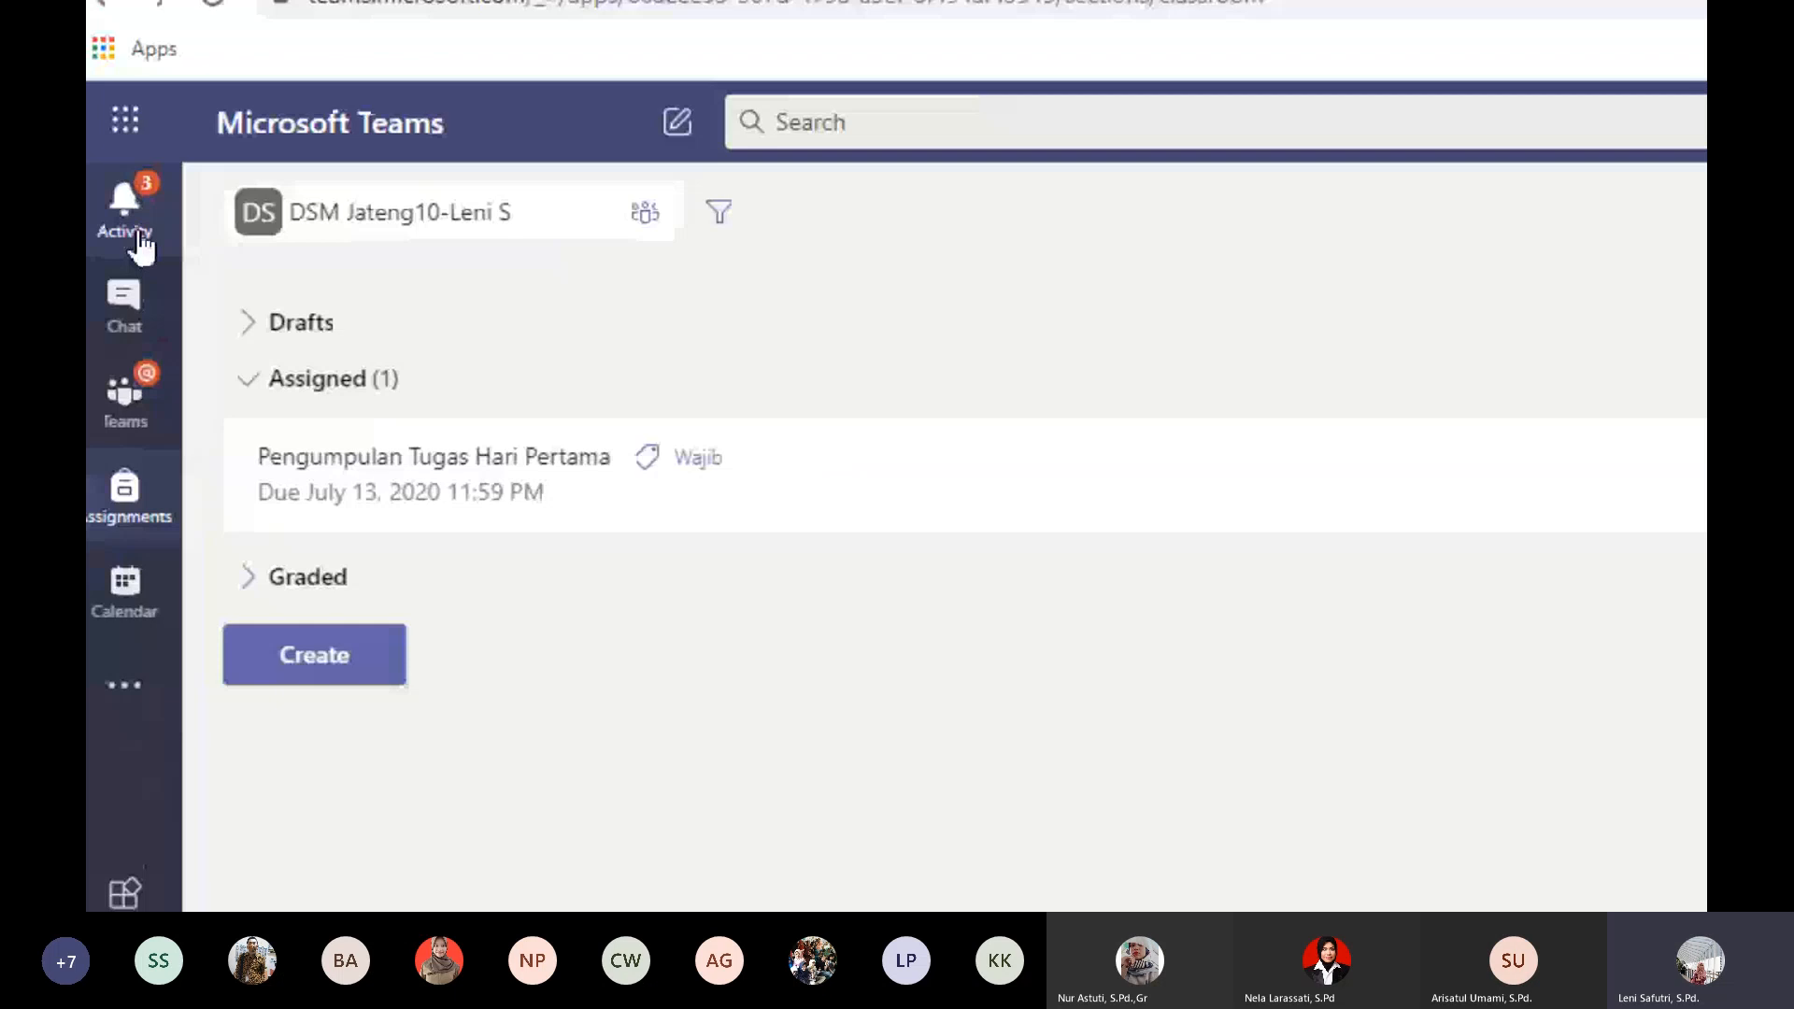
left_click(140, 236)
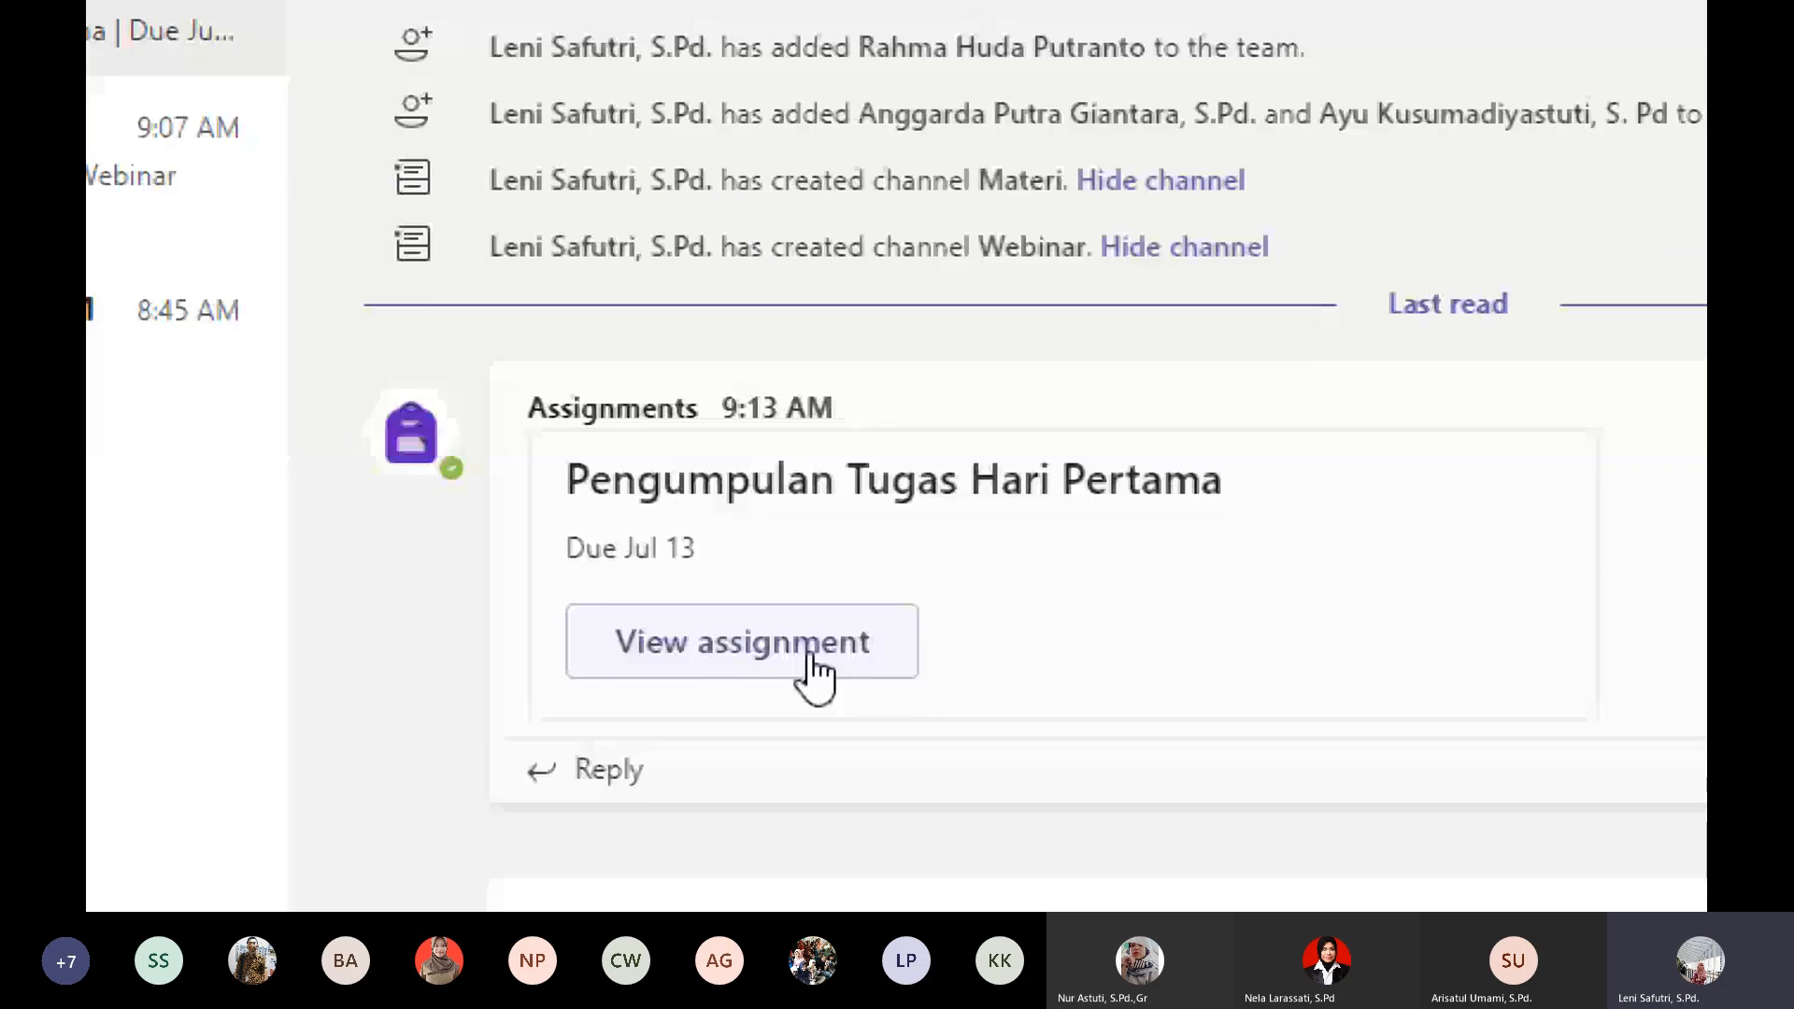
left_click(811, 665)
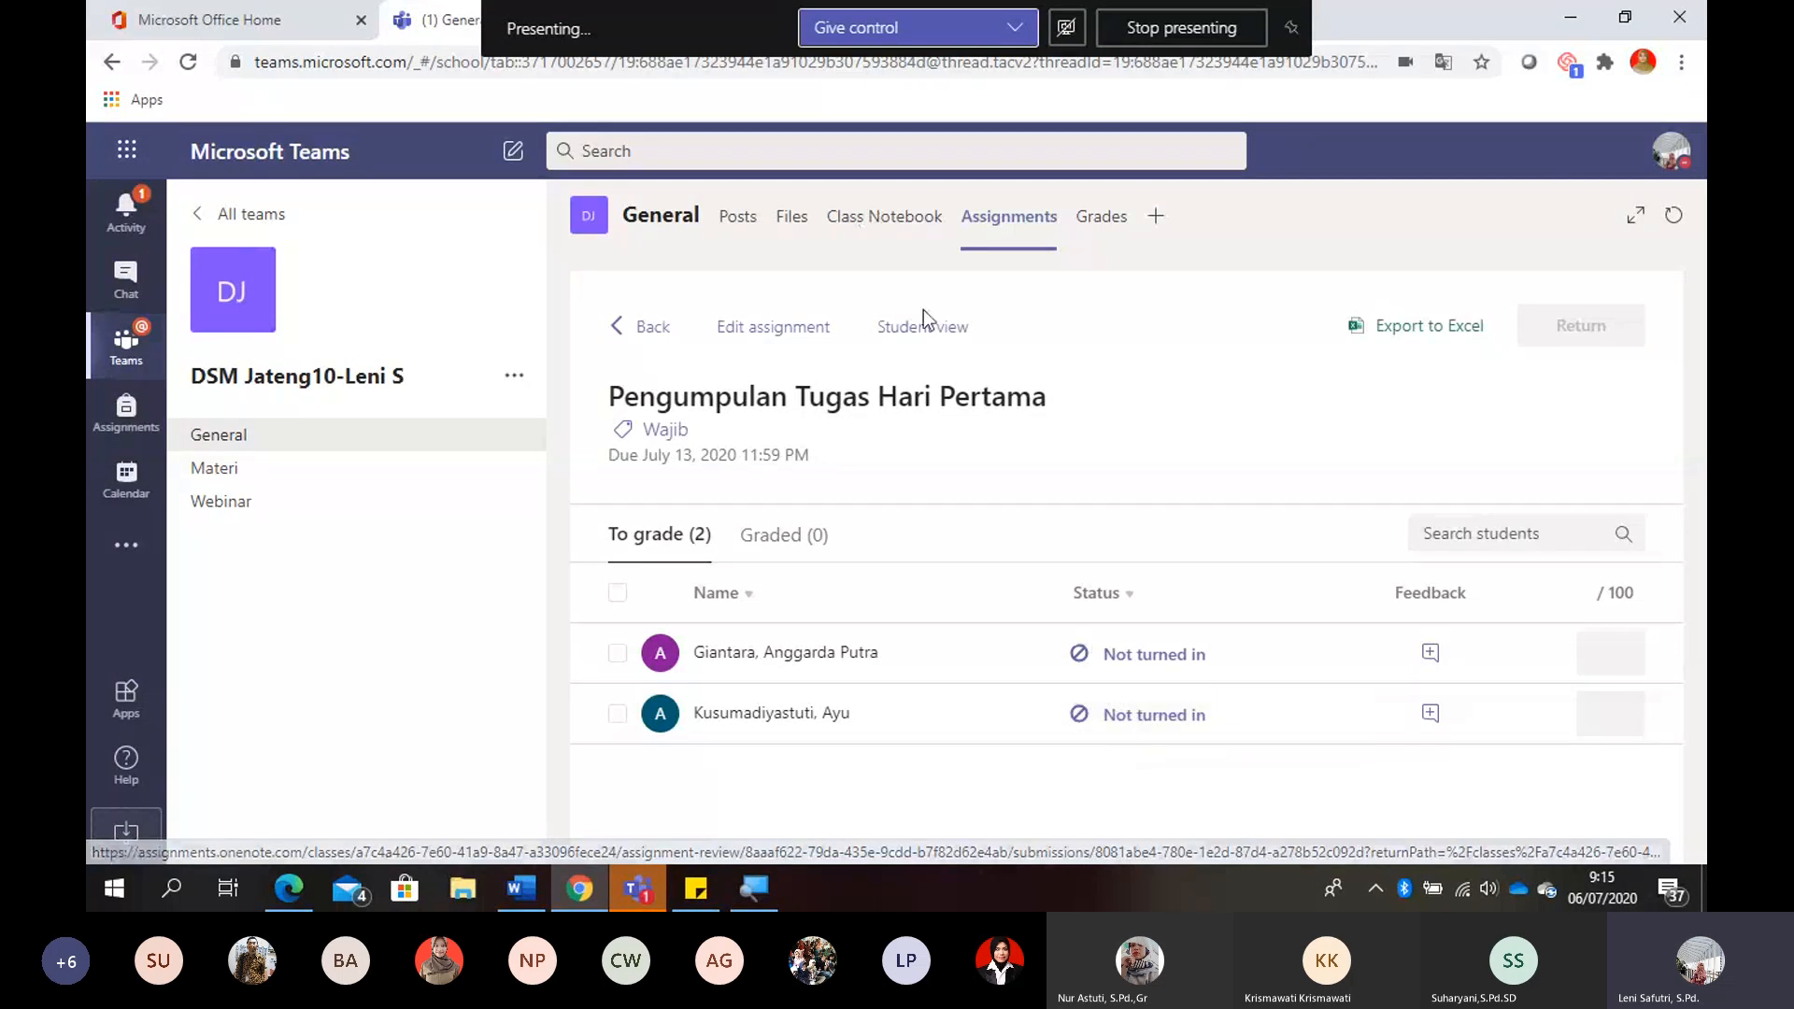
left_click(953, 348)
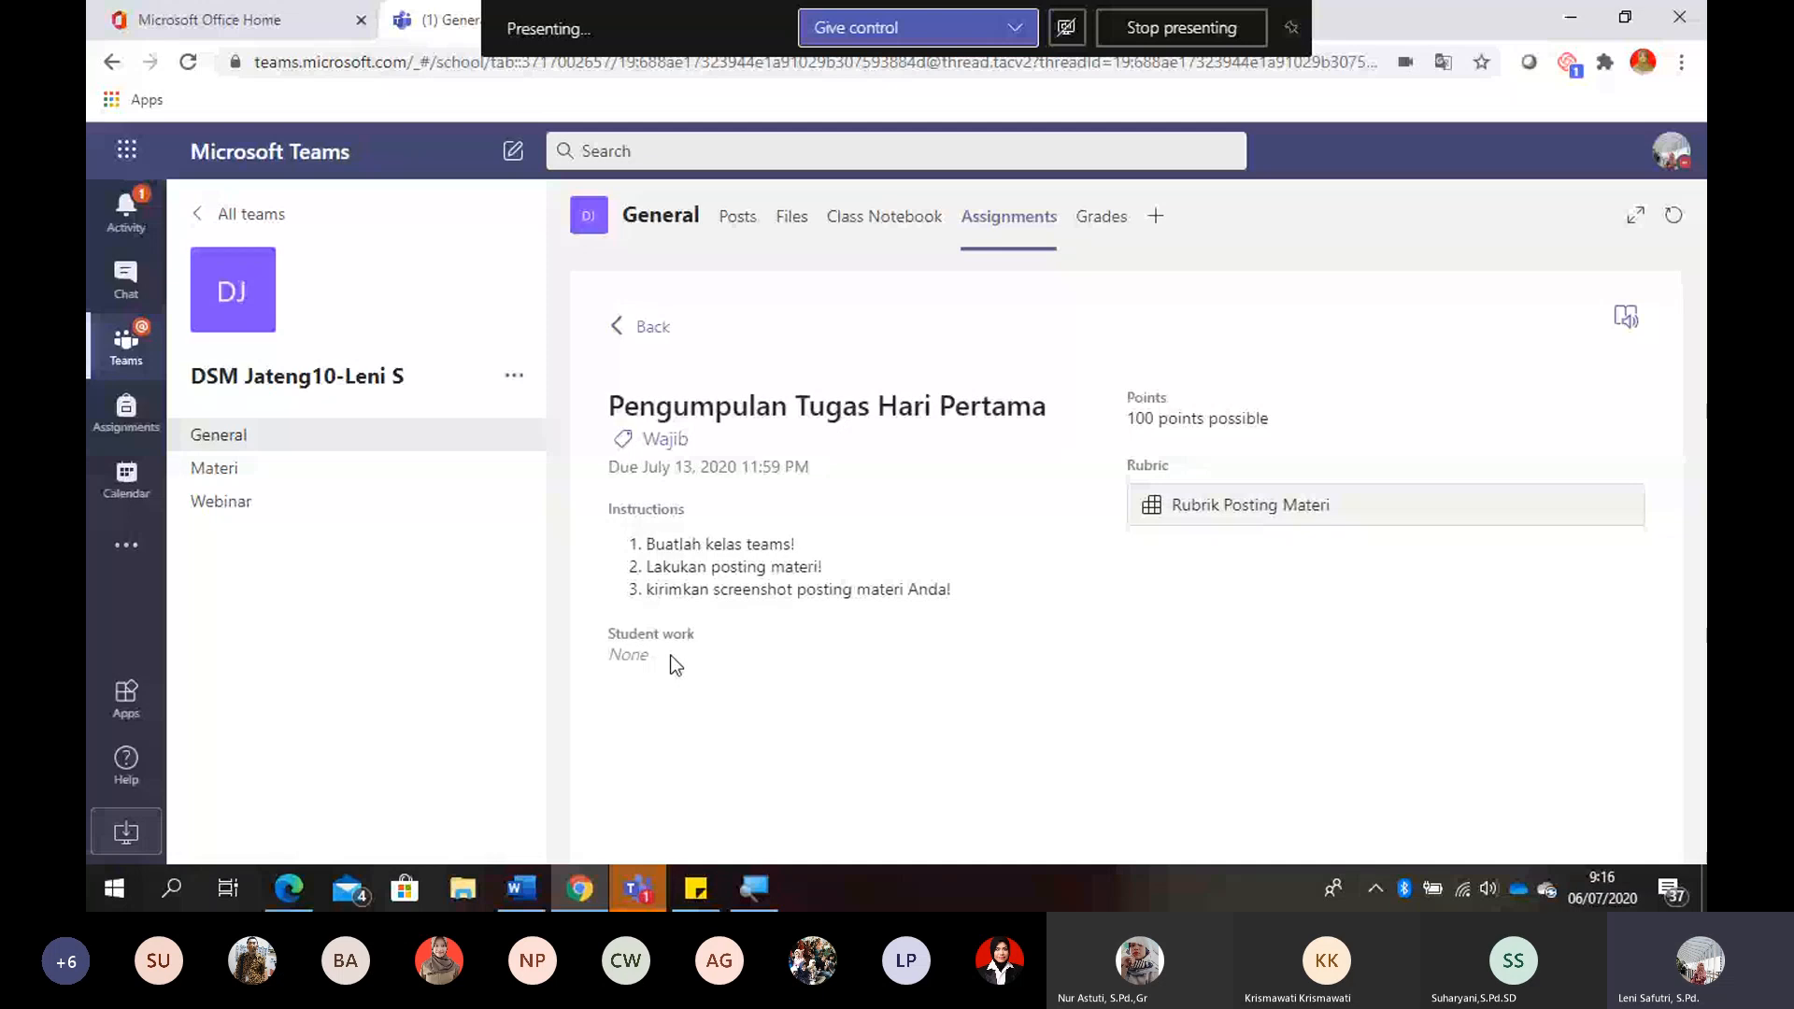
left_click(633, 343)
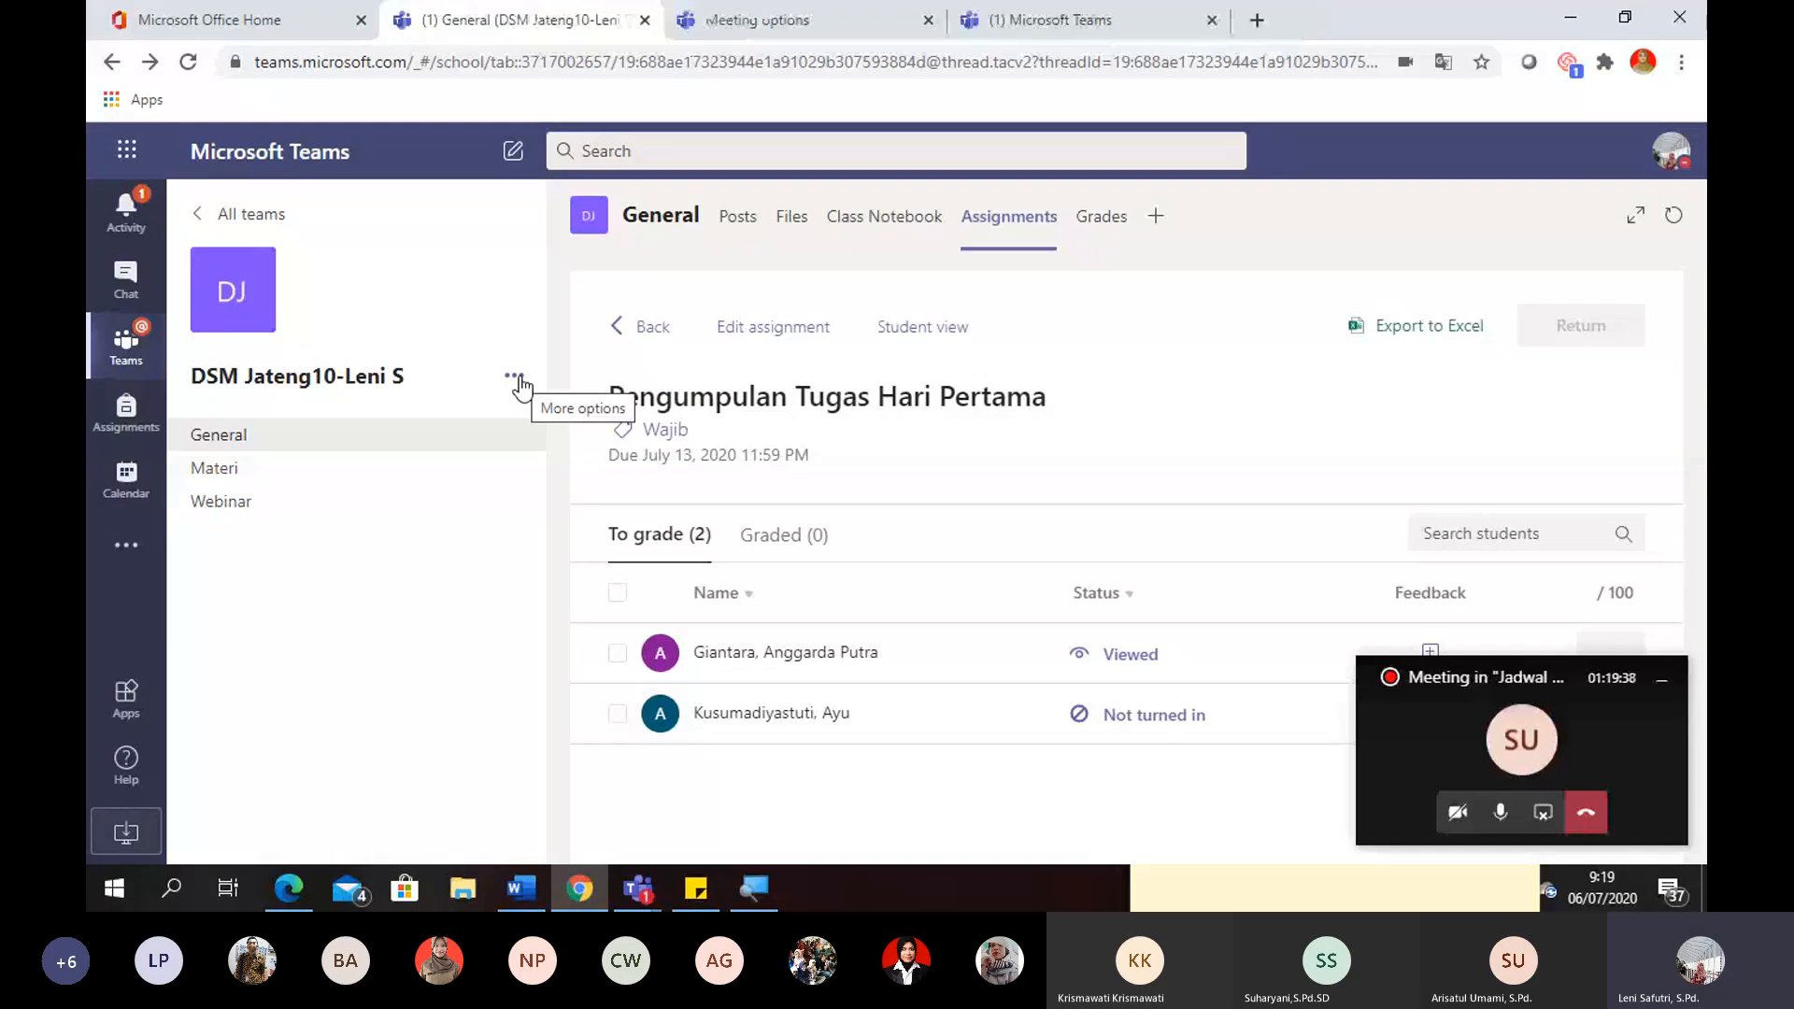
- Show the class team's members and guests in team management, and review the attendees listed in the ongoing meeting
left_click(1666, 677)
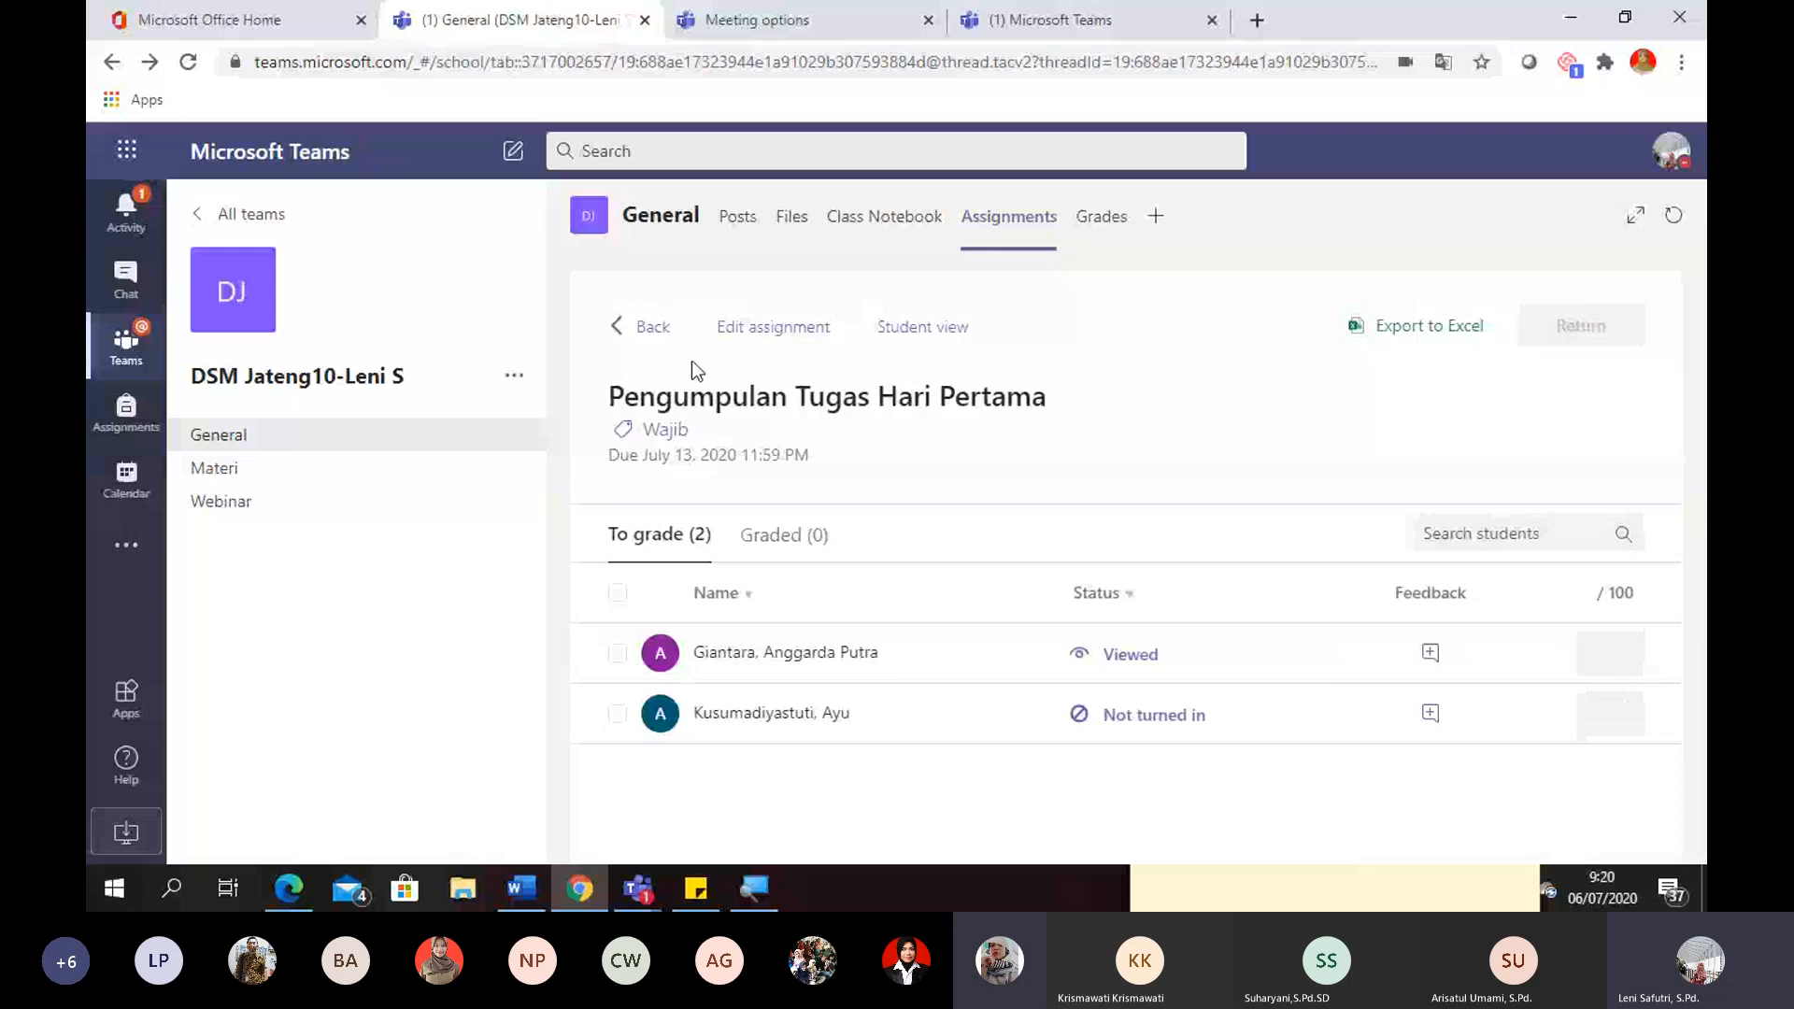
left_click(514, 375)
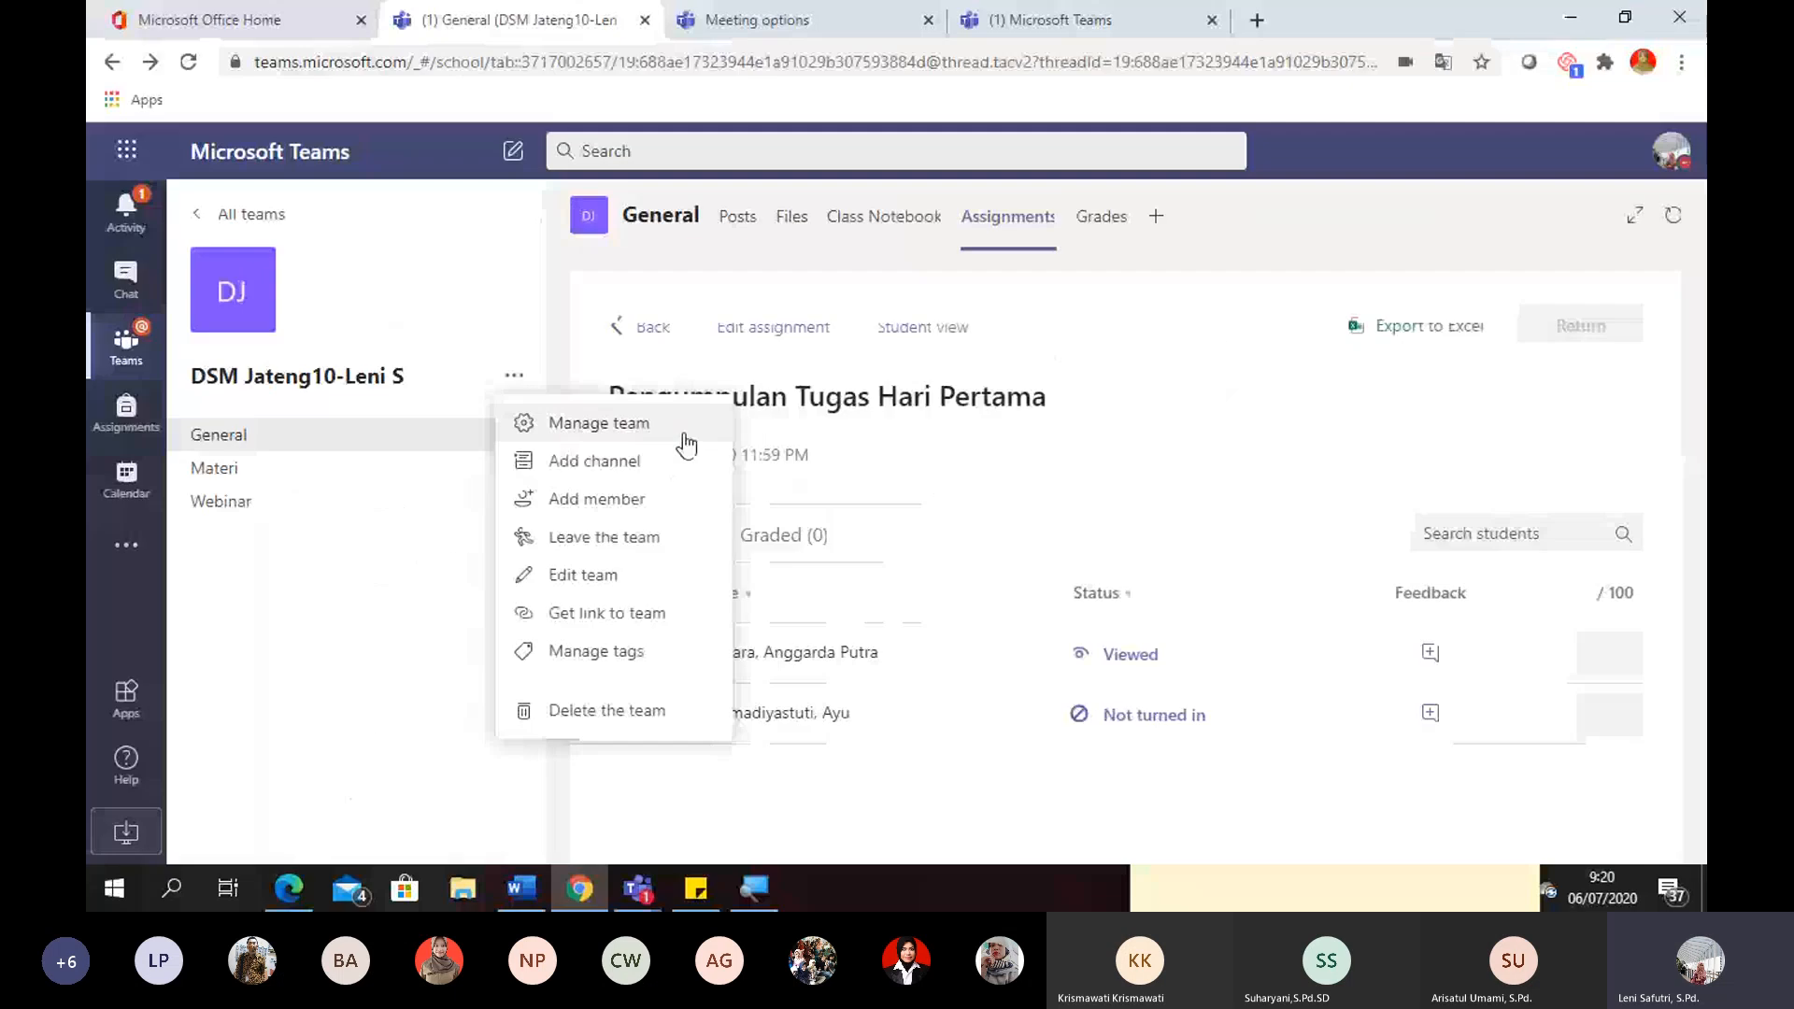
left_click(687, 437)
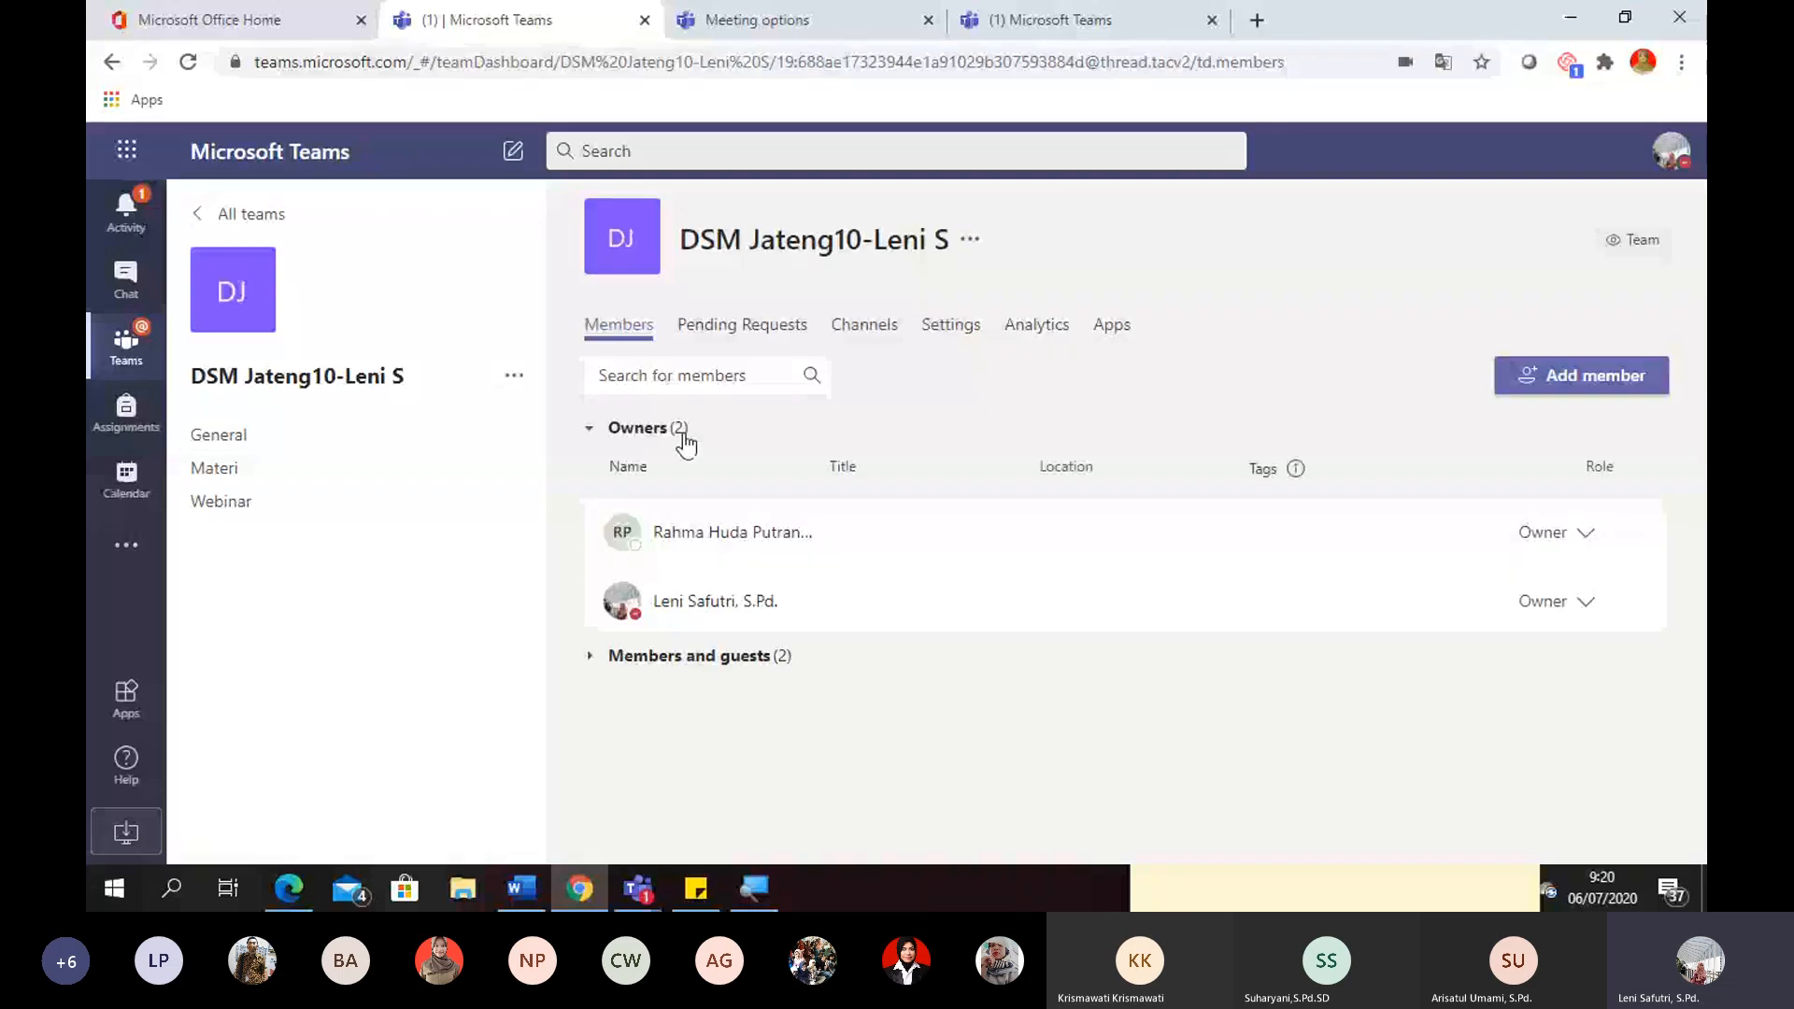
left_click(591, 655)
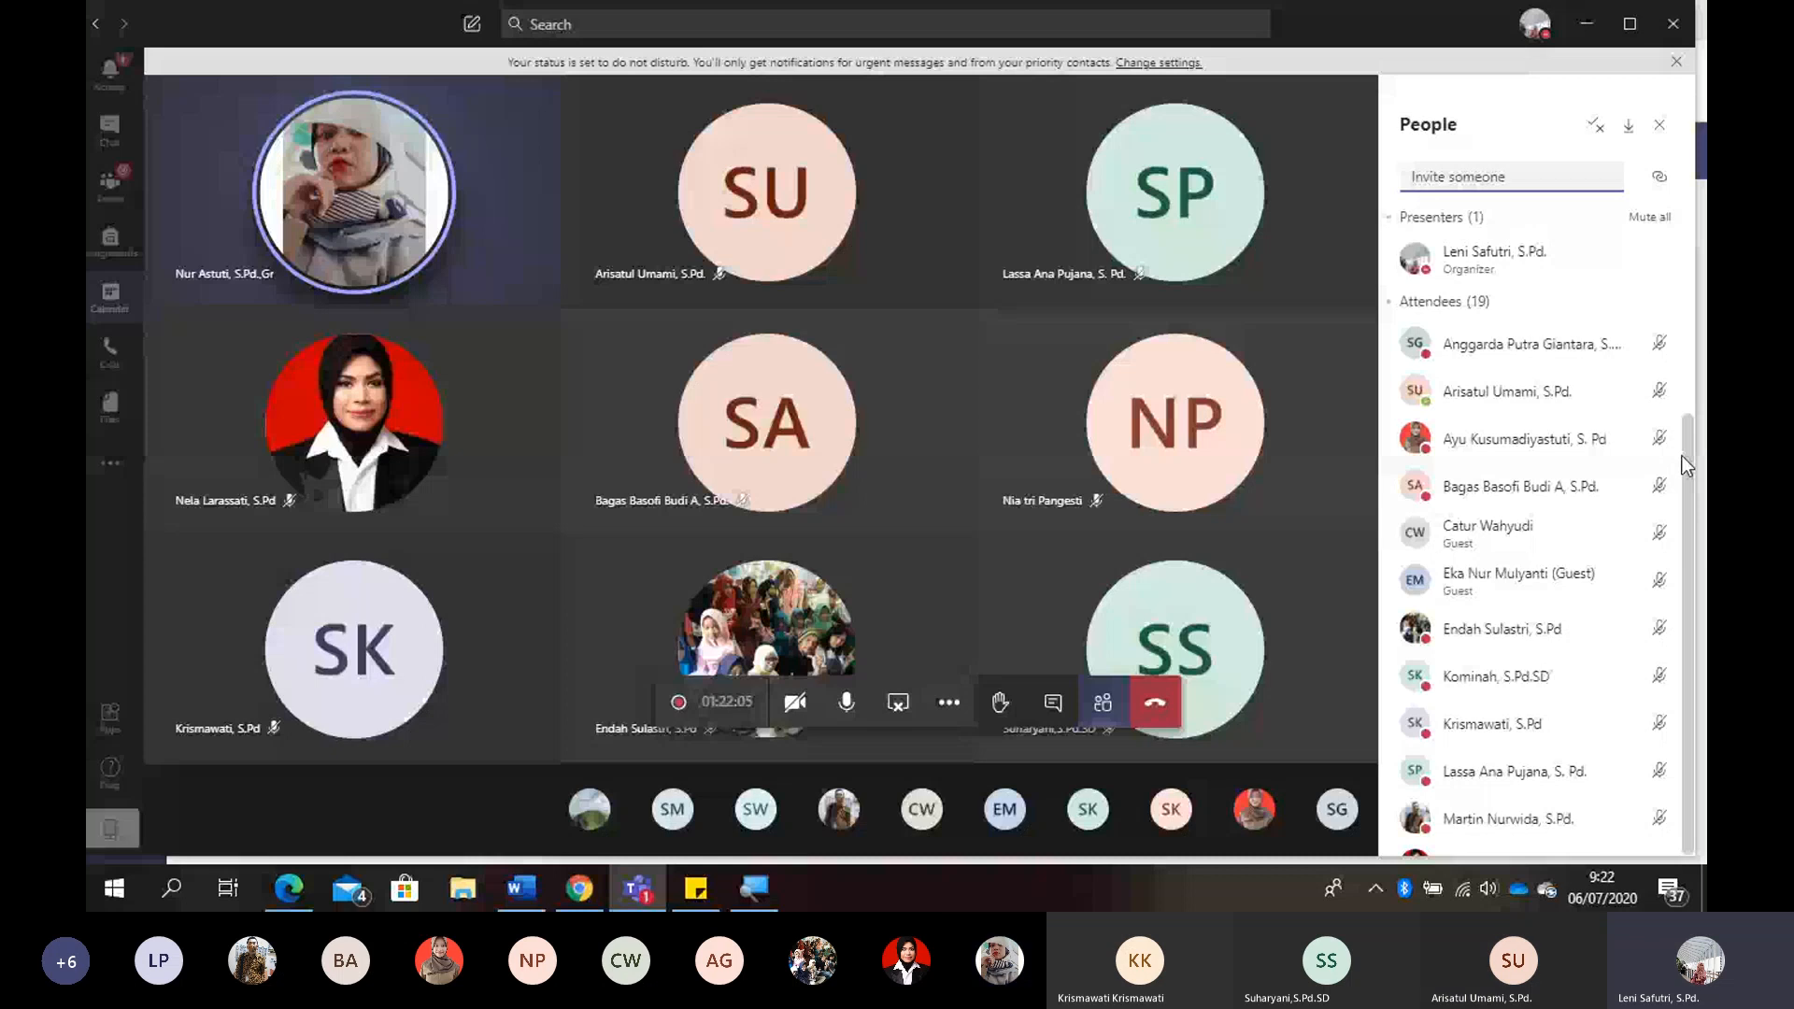
scroll(1677, 699, "down", 3)
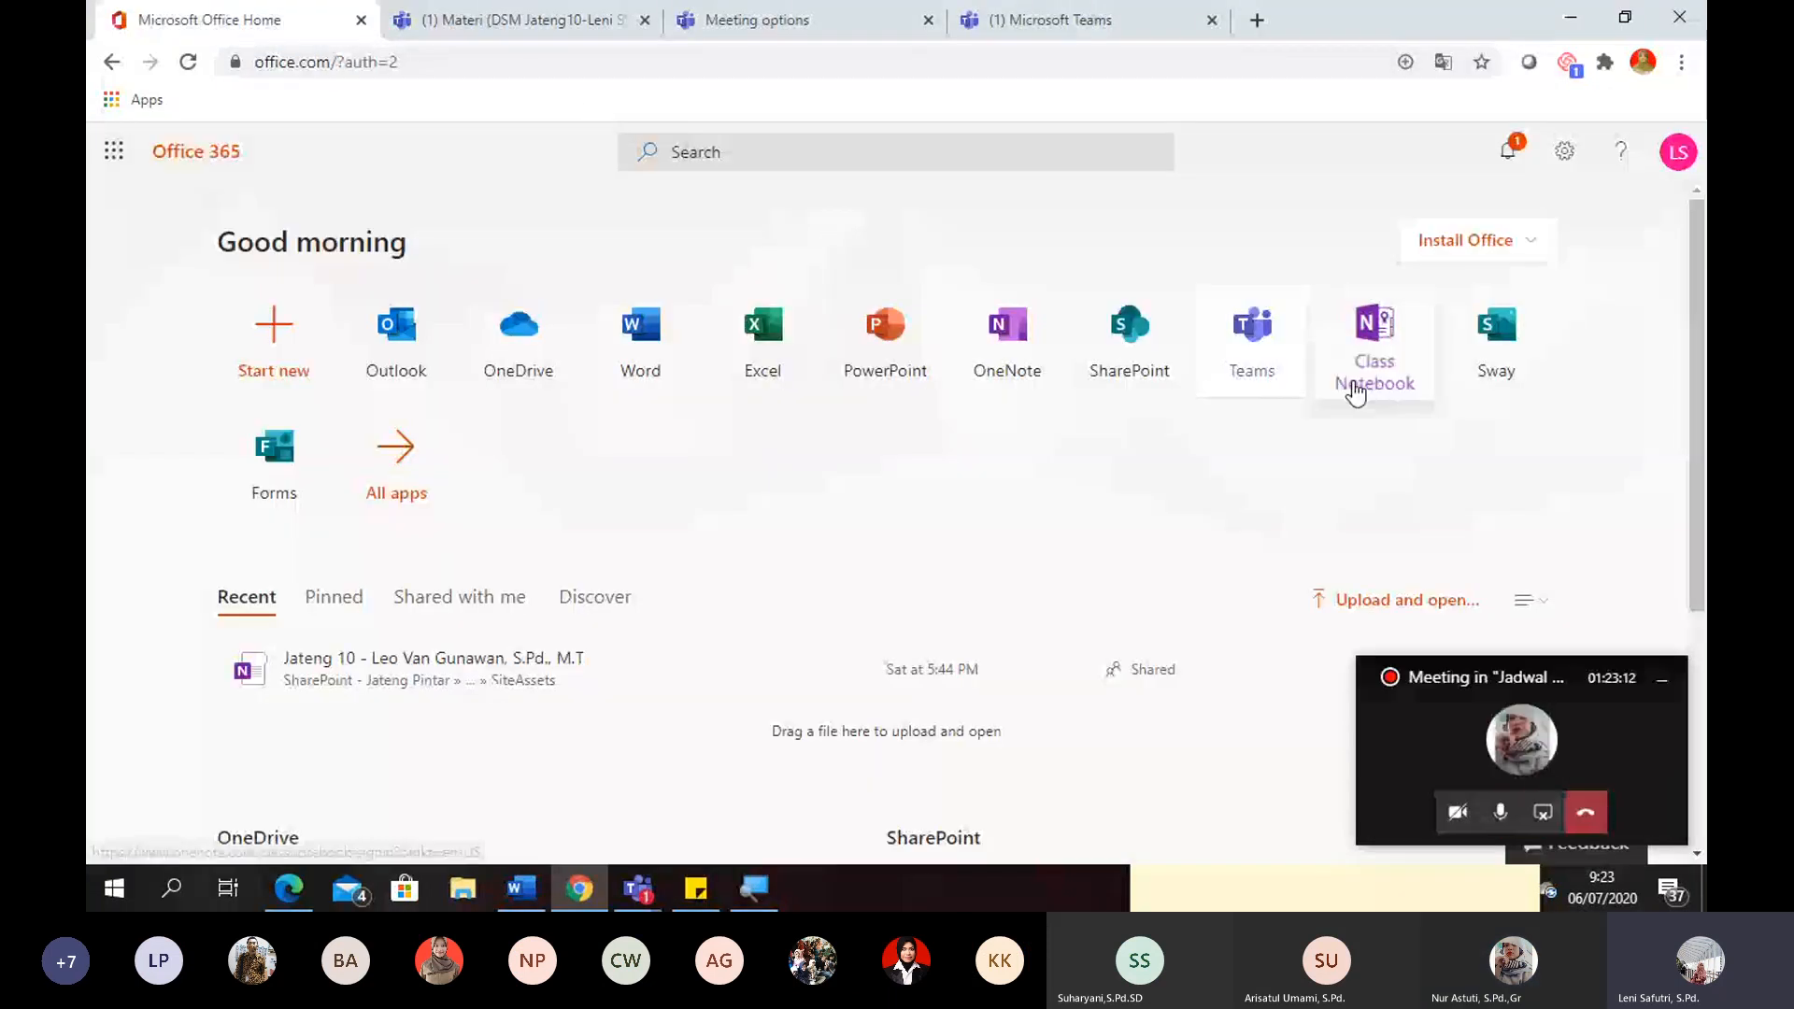
- Dismiss the floating meeting window and look through the full list of Office 365 apps
left_click(1665, 685)
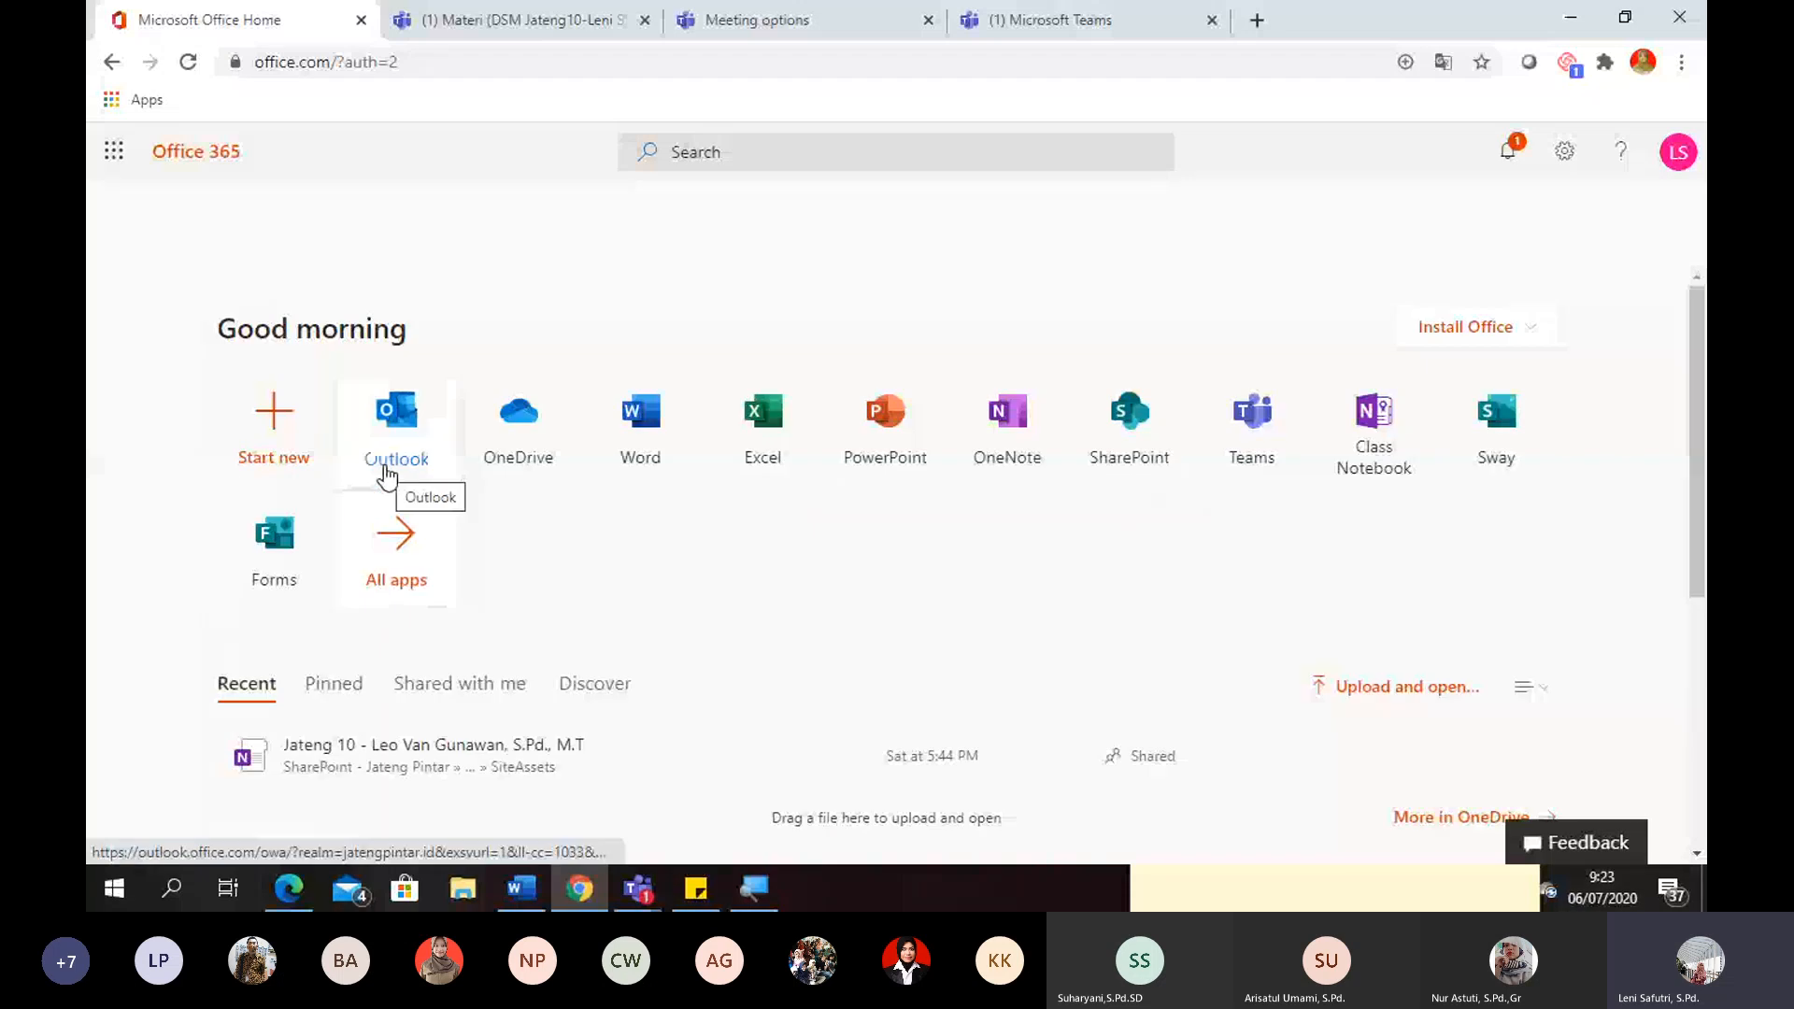
left_click(396, 556)
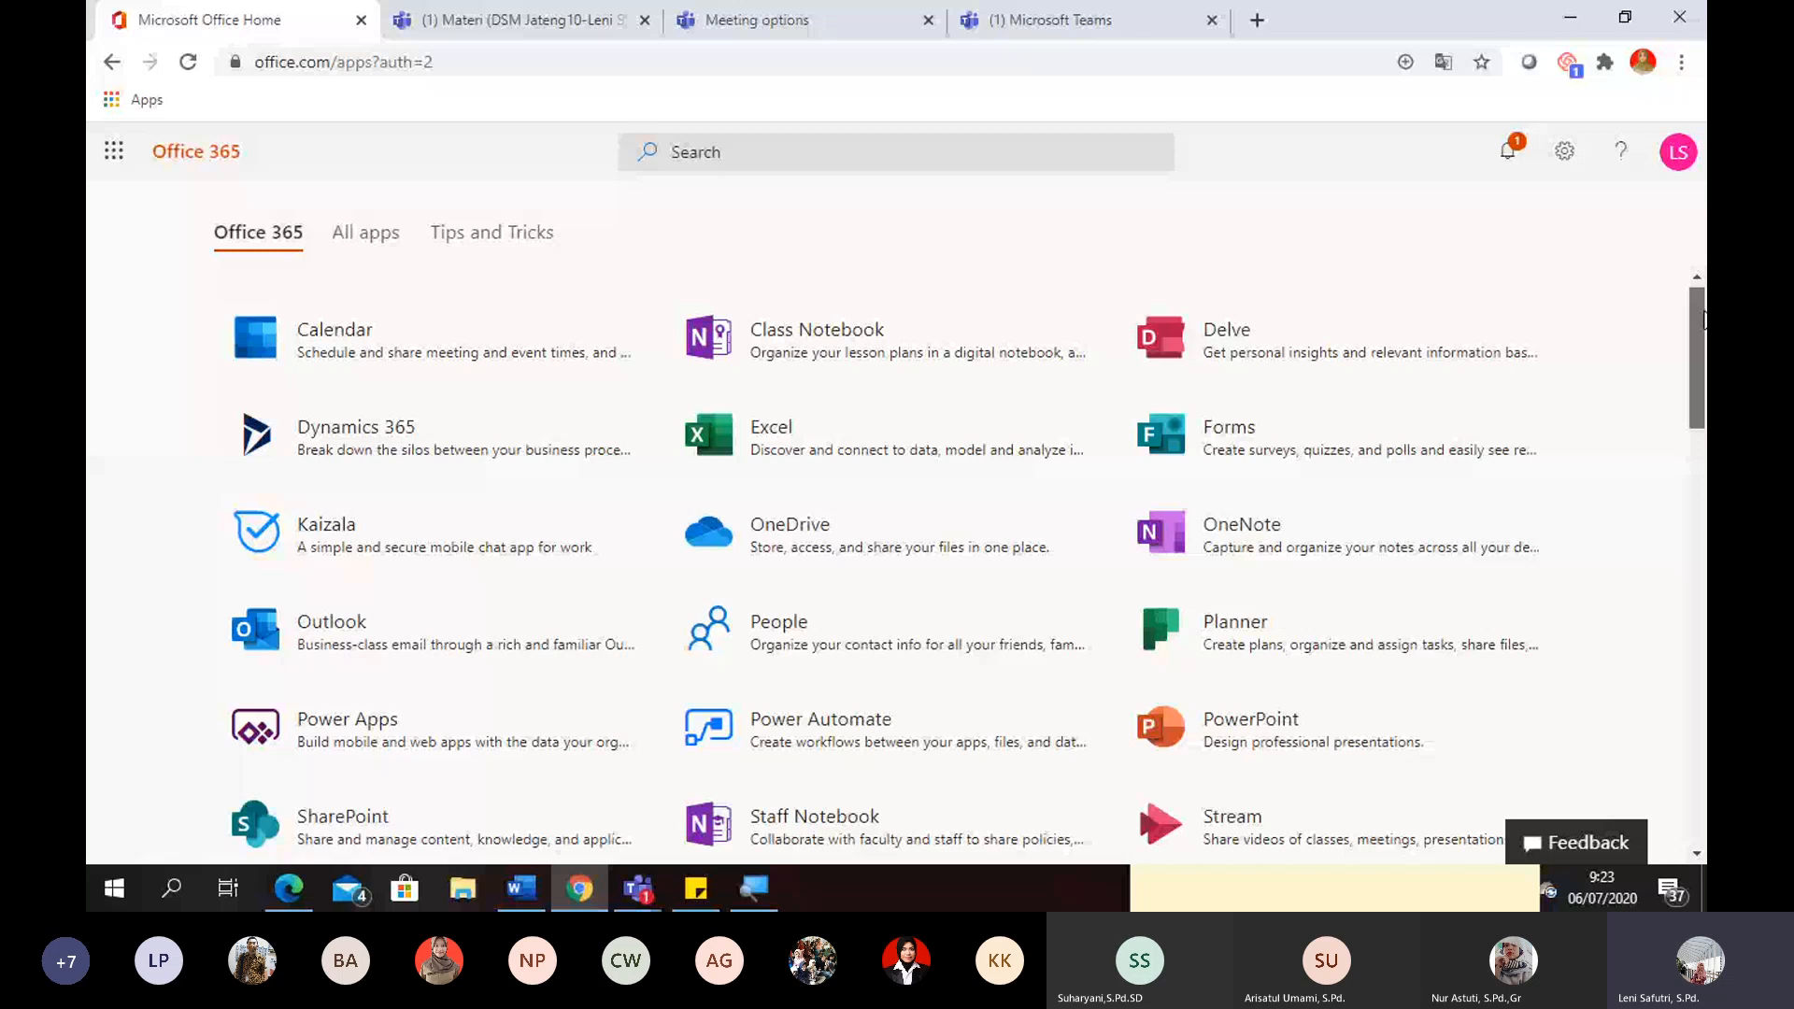
scroll(1702, 321, "down", 3)
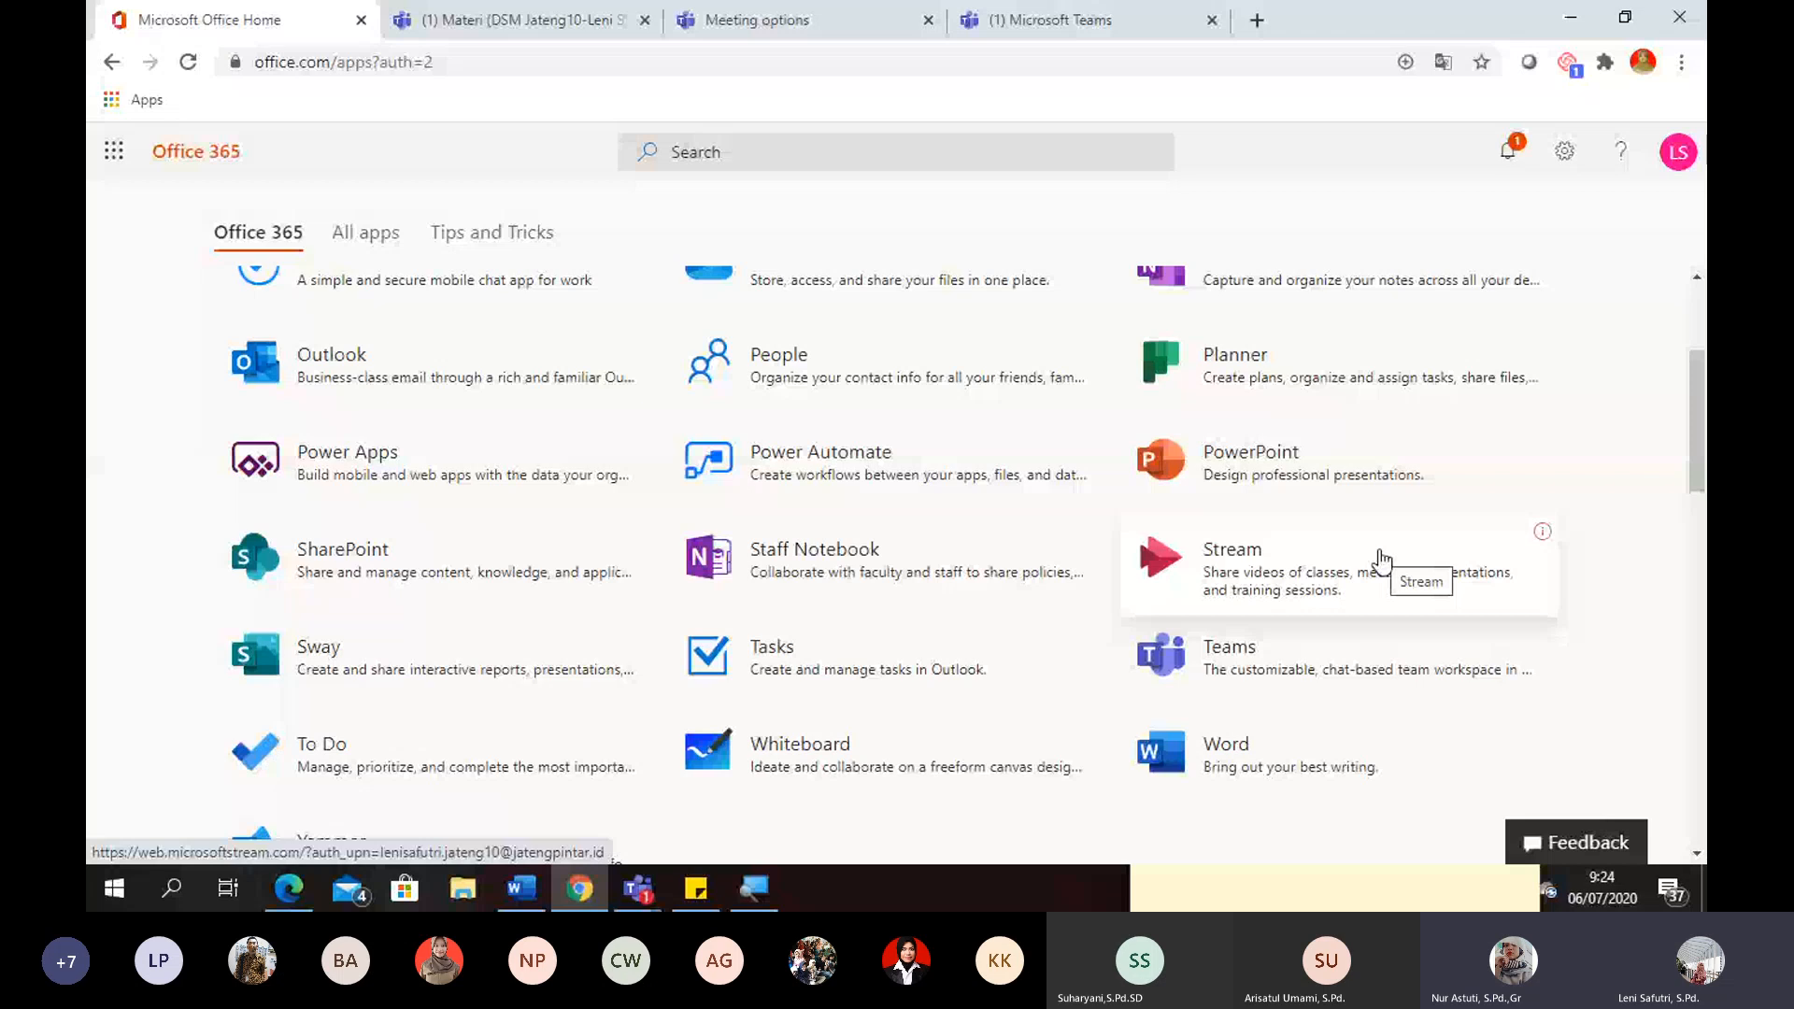
scroll(1383, 560, "down", 1)
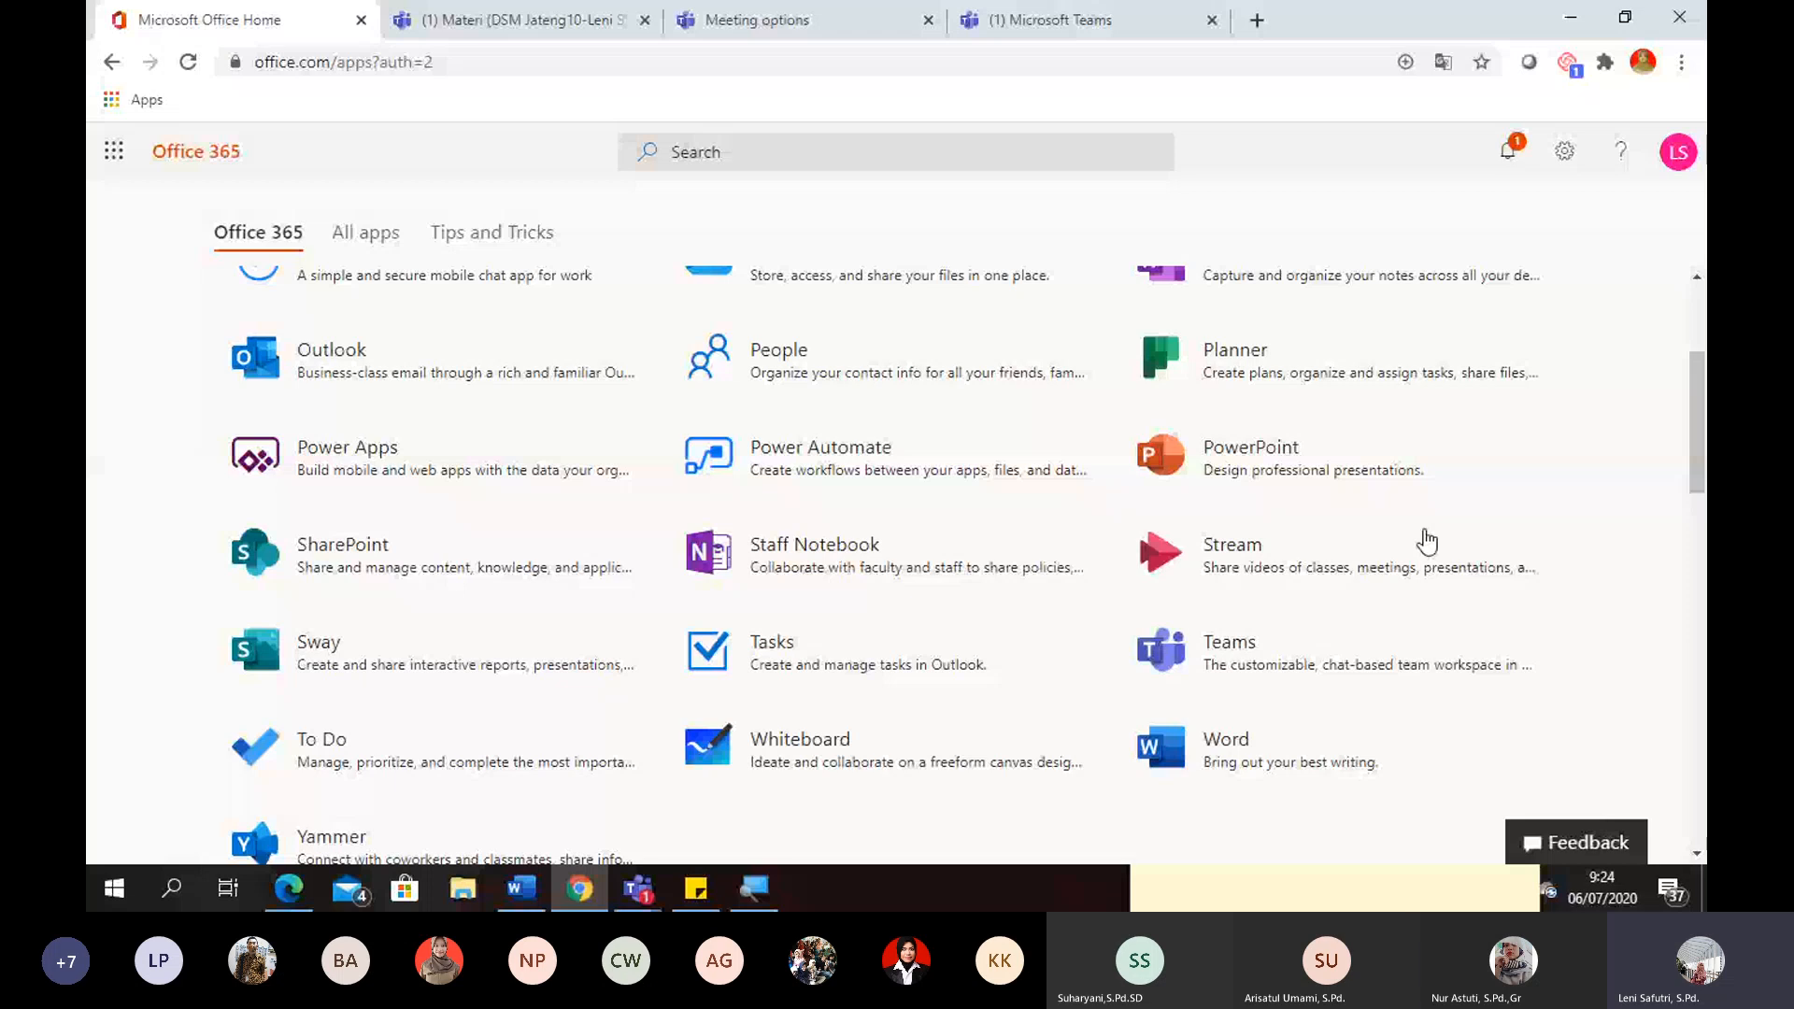
key("super+plus")
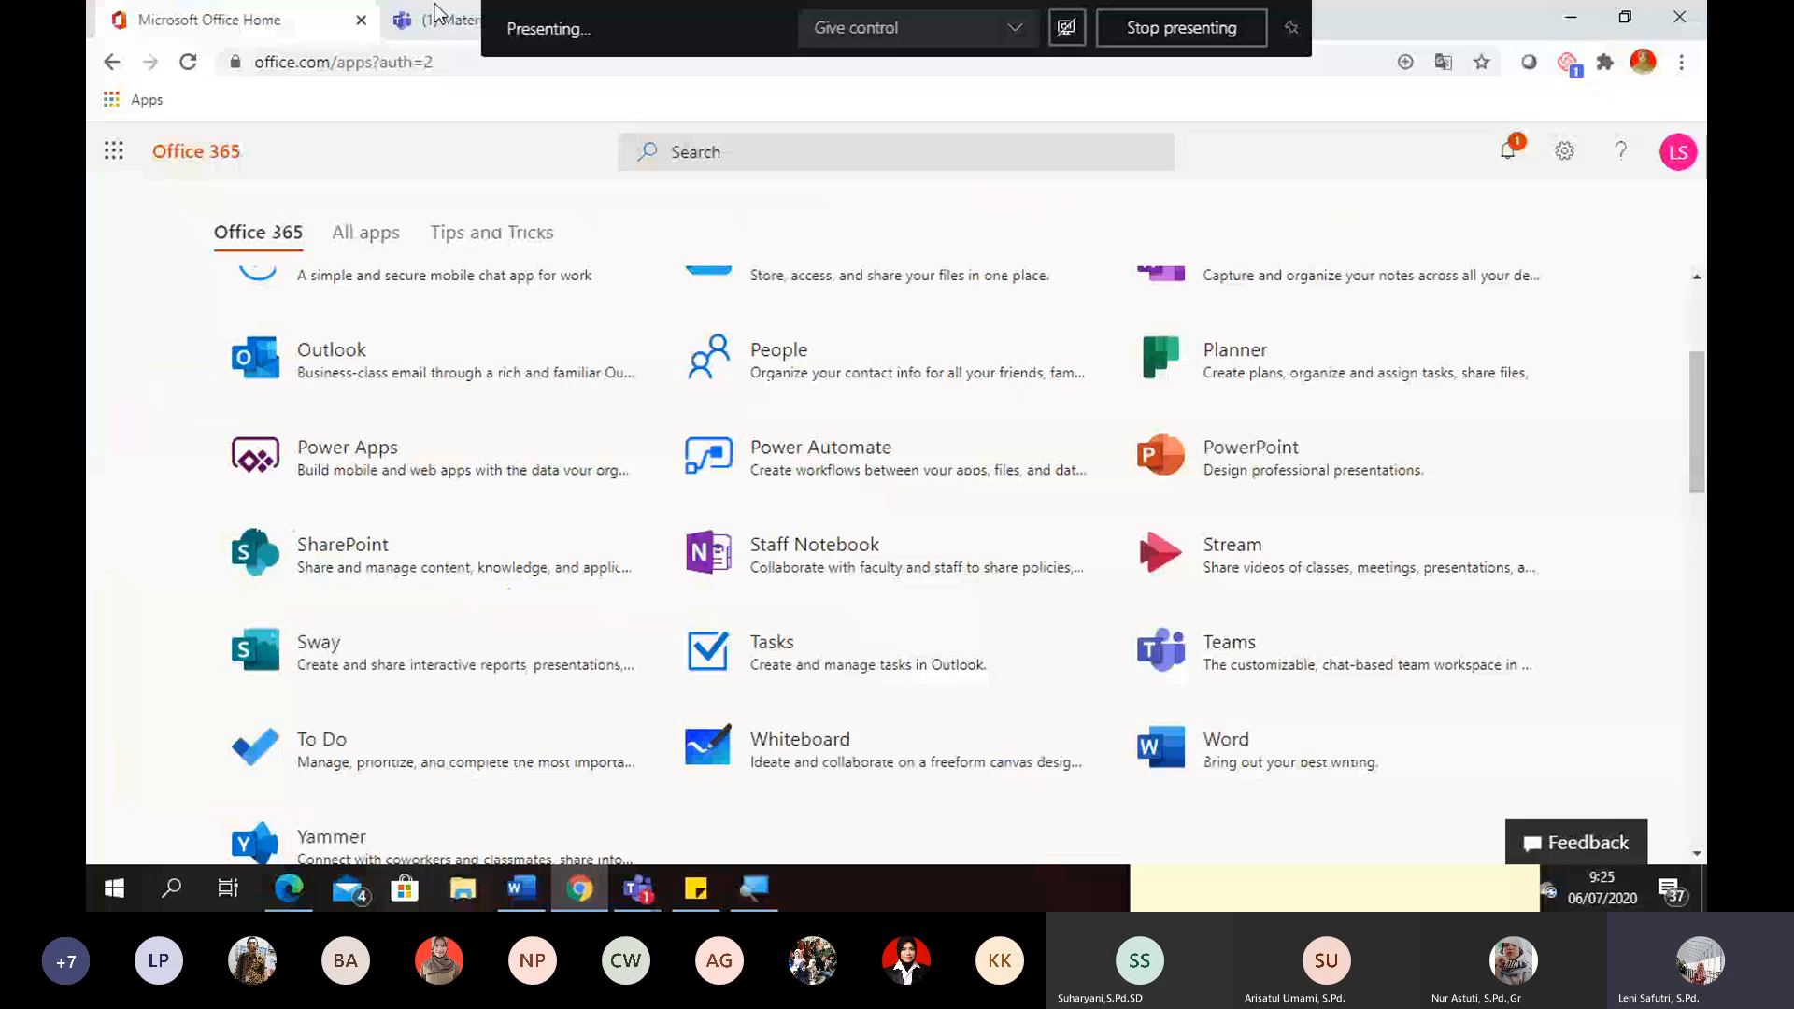
- Switch to Microsoft Teams, return from the Materi channel to the overview of all teams, and open the first Jateng 10 team
left_click(434, 13)
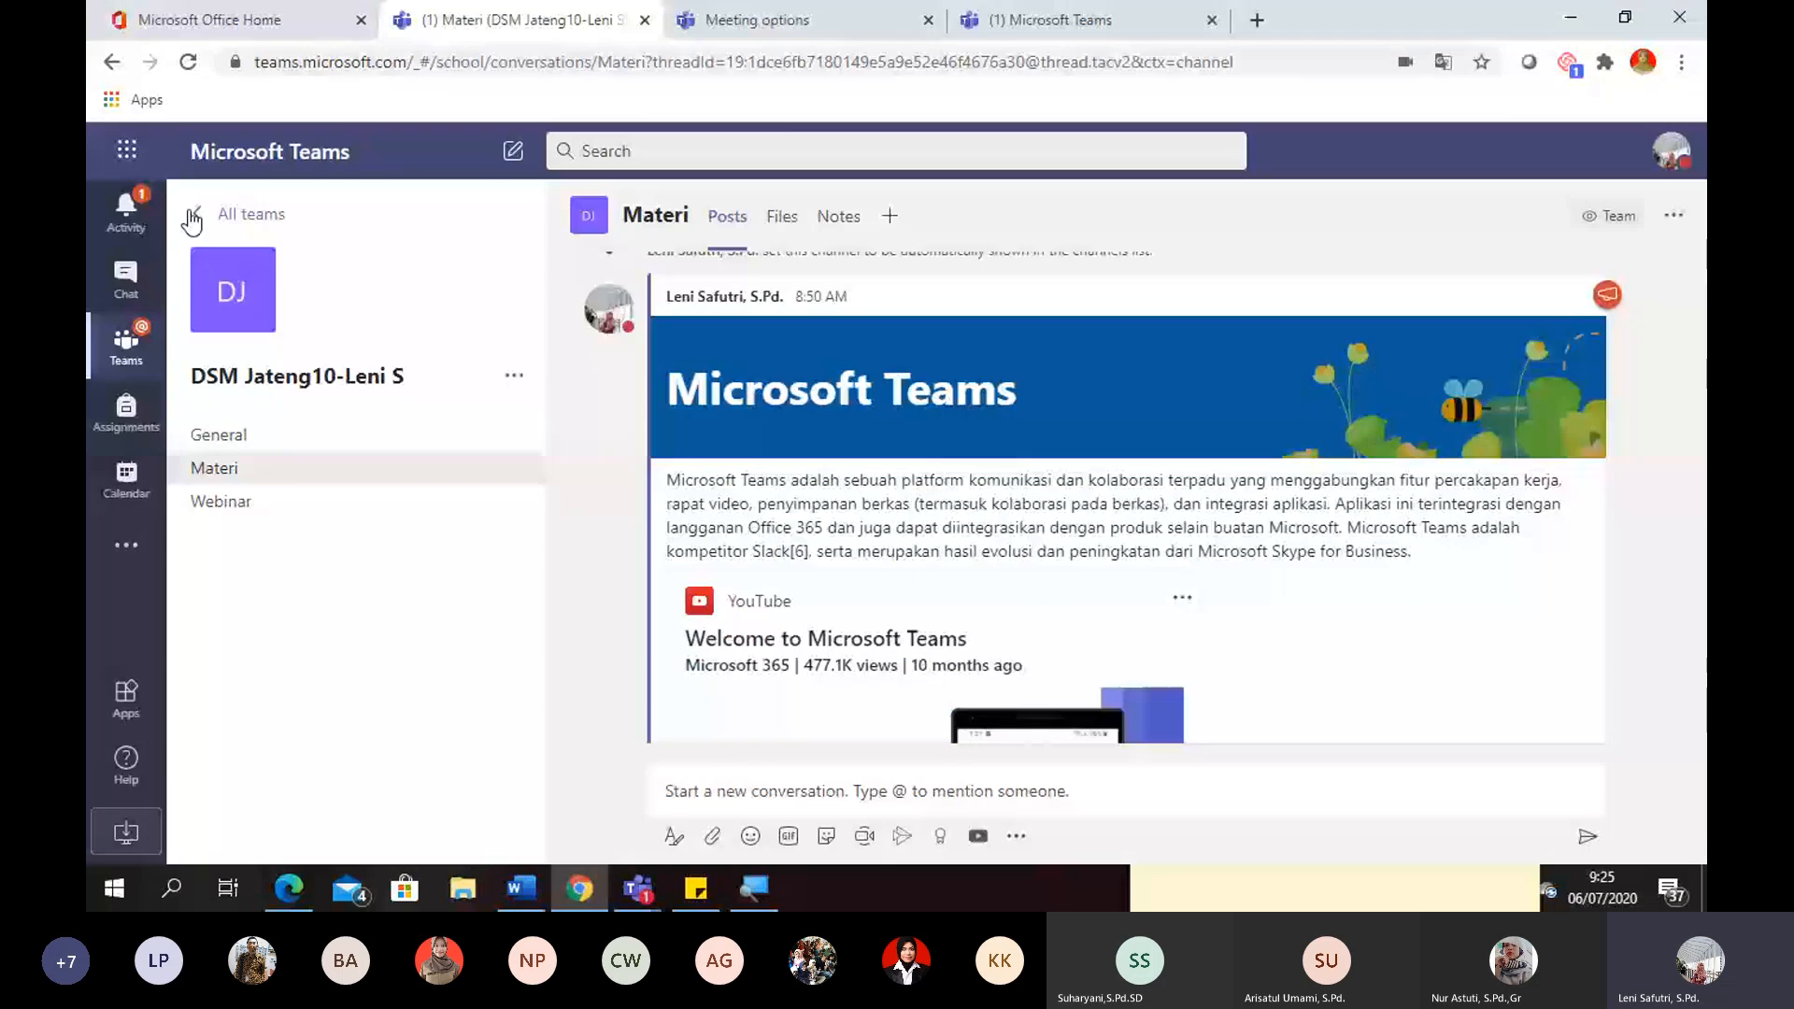
left_click(193, 217)
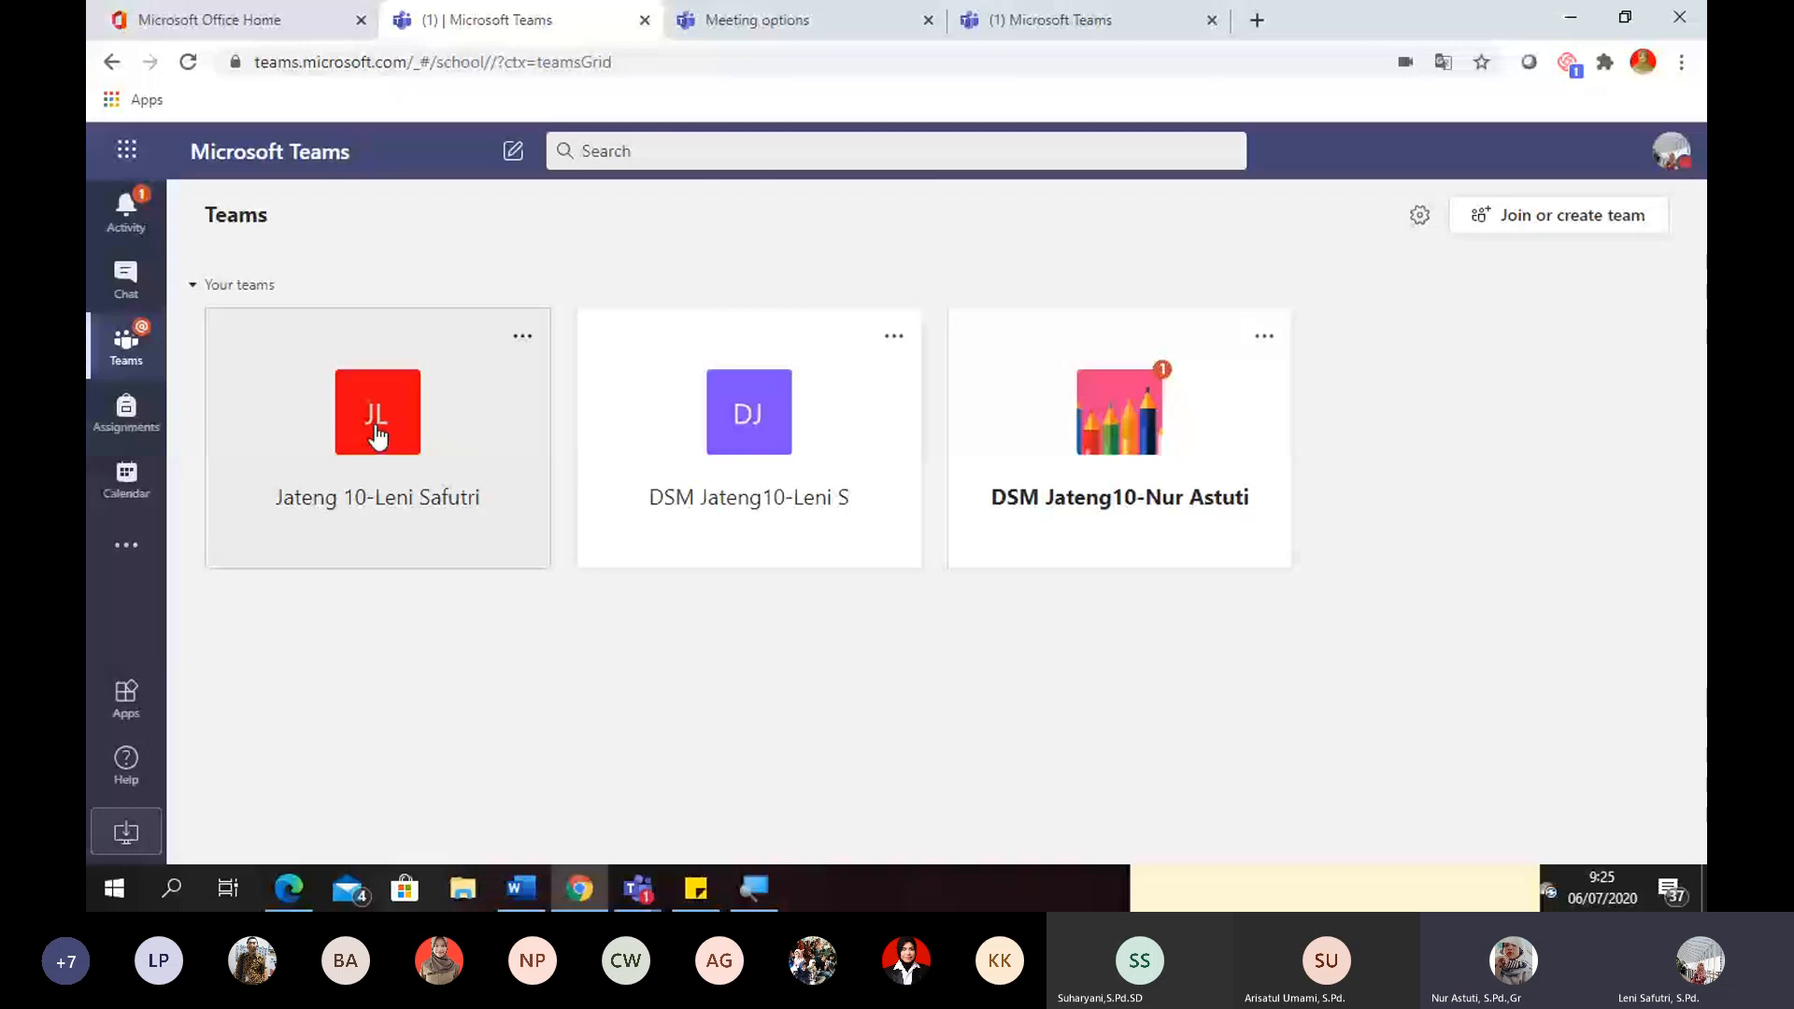
left_click(443, 381)
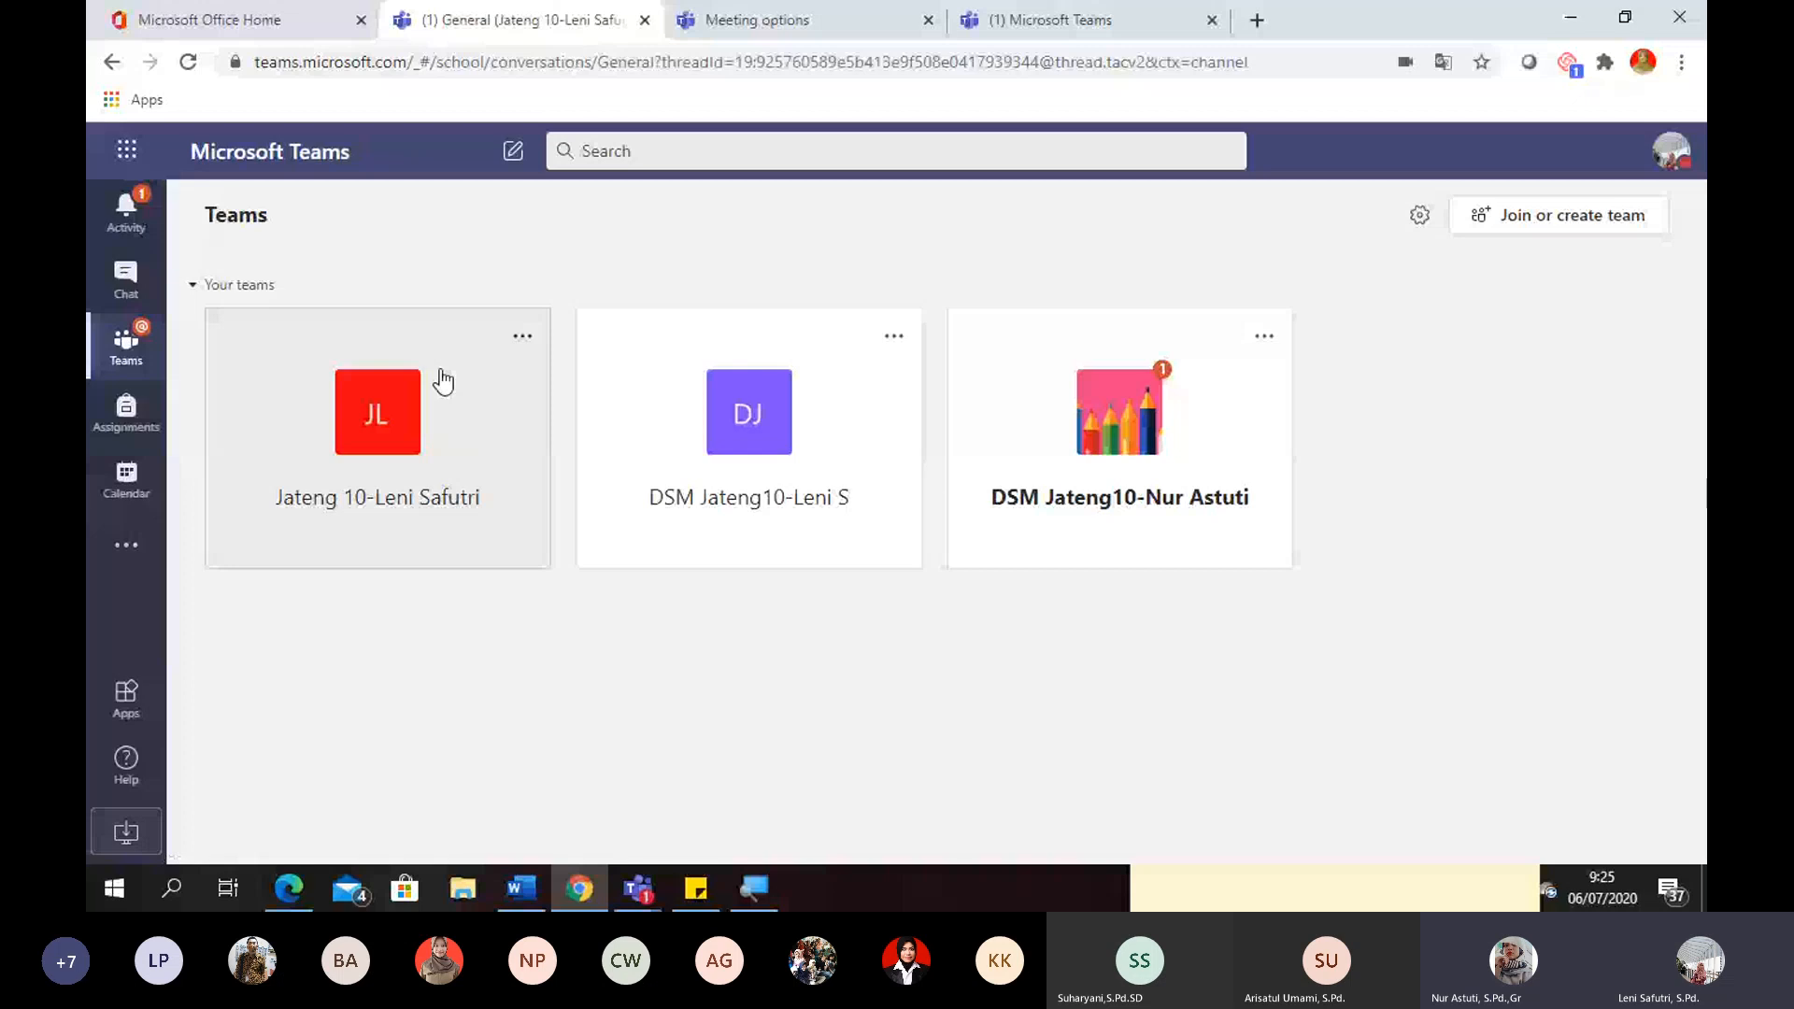
left_click(443, 381)
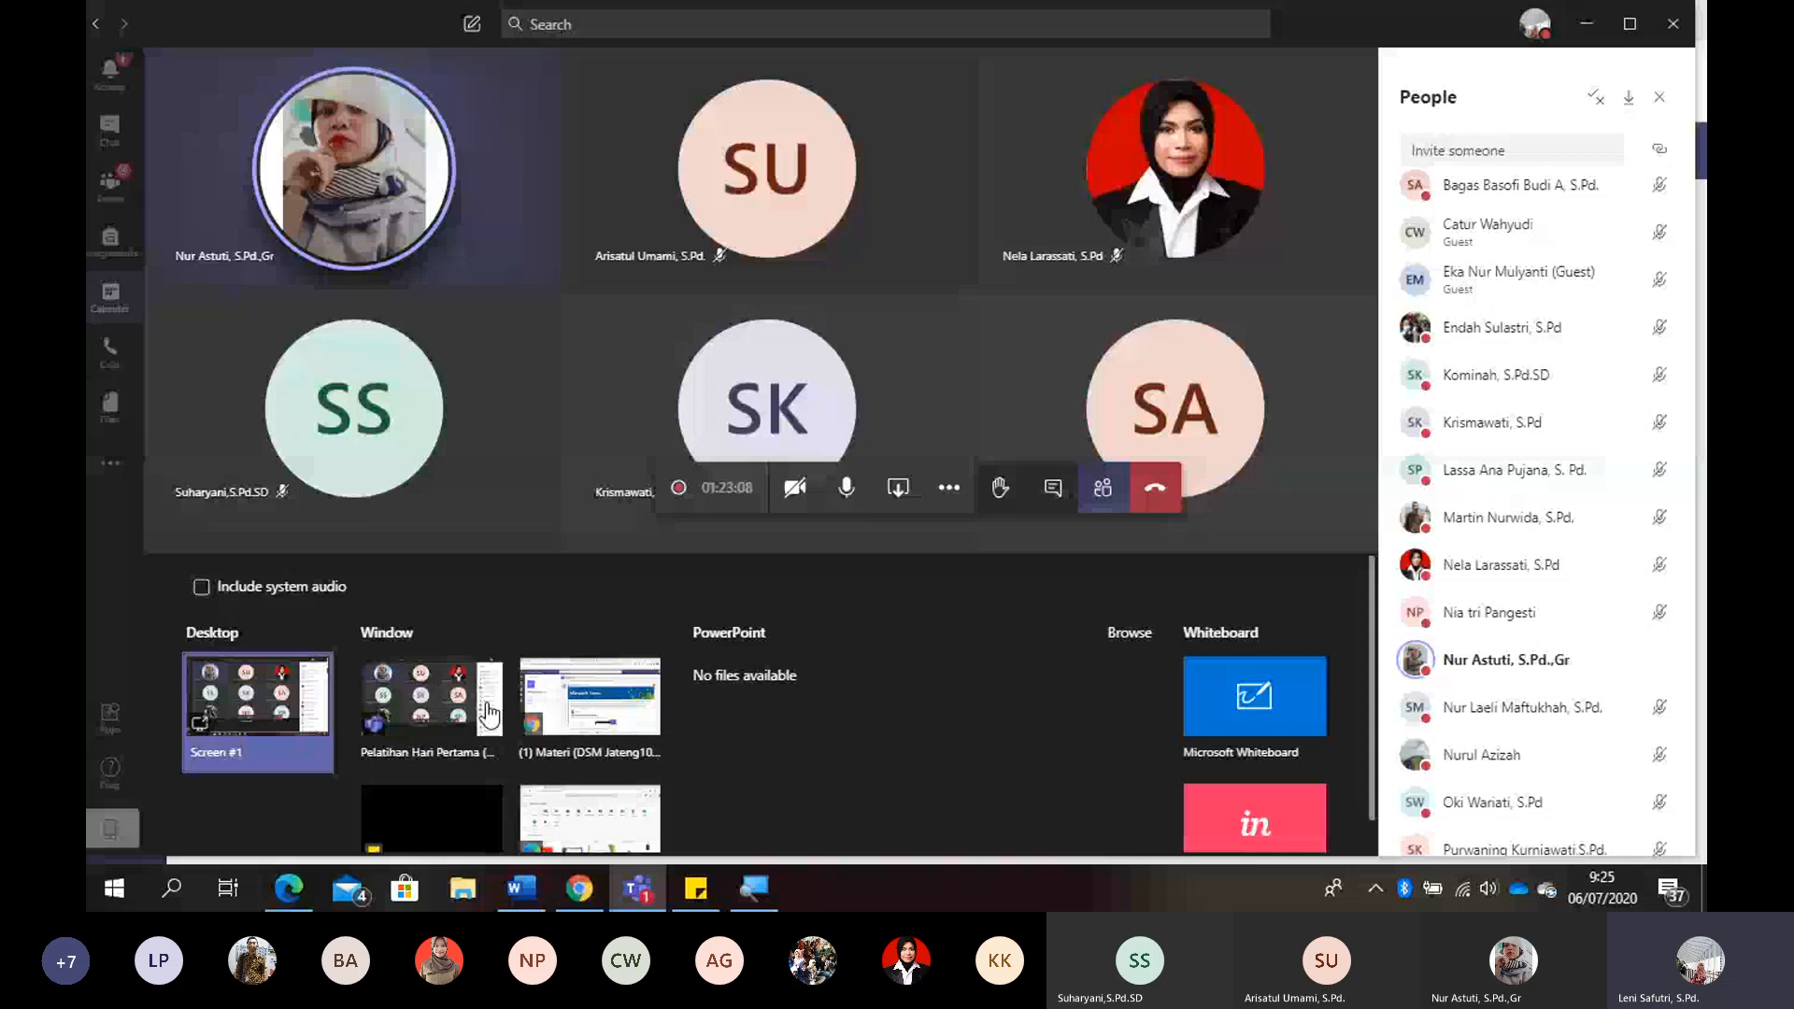
- Choose the Pelatihan Hari Pertama meeting window in the ongoing meeting's screen-sharing options
left_click(487, 708)
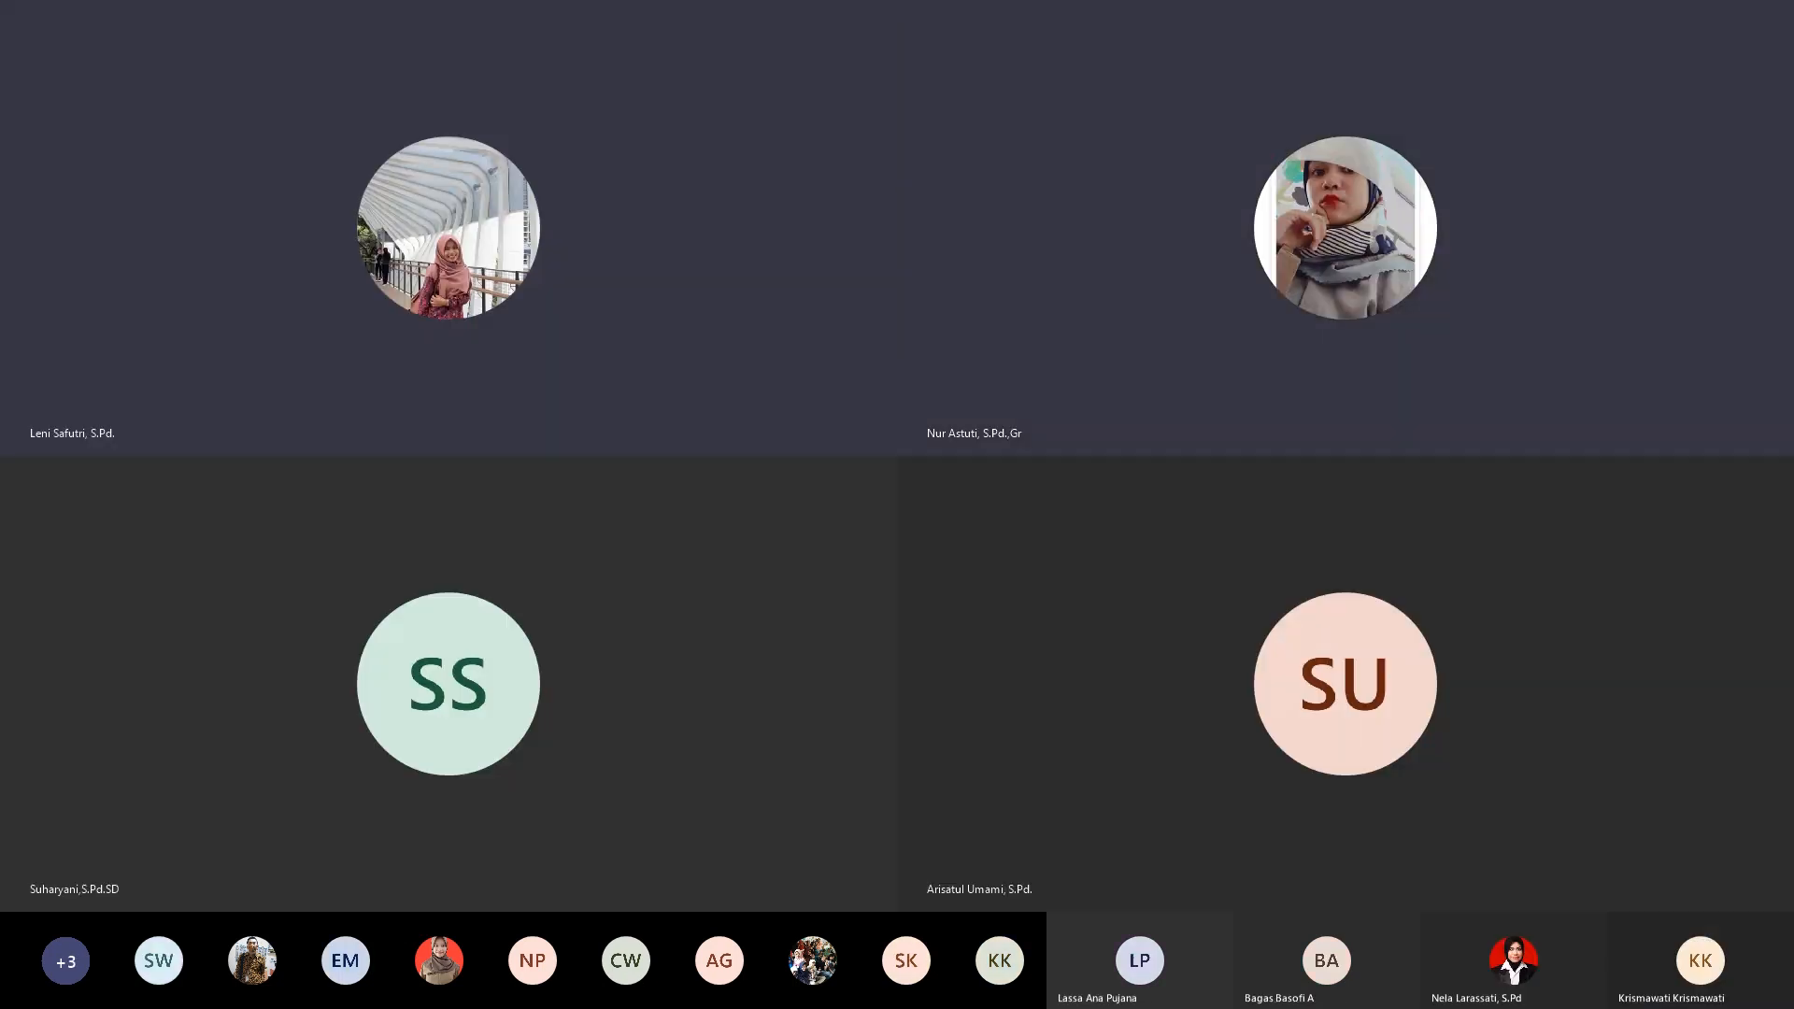